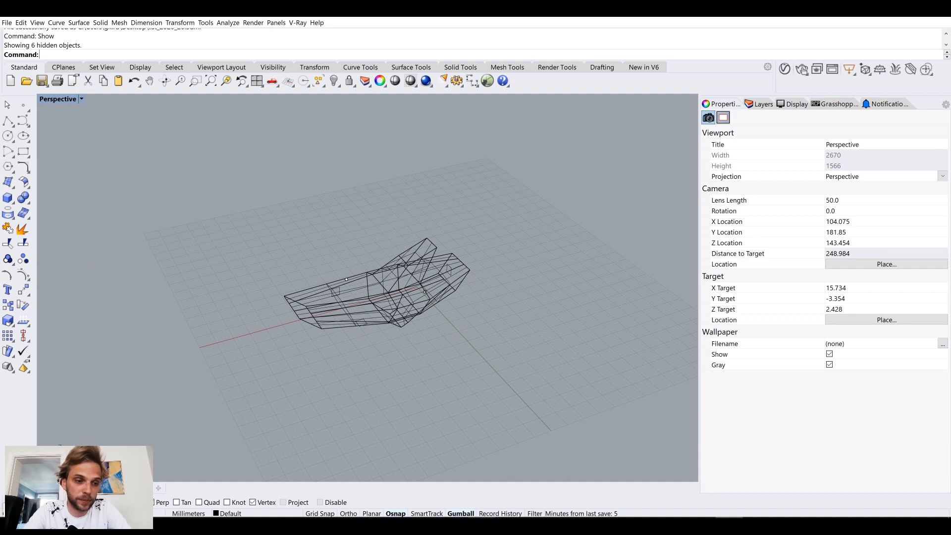
Step: Switch to Grasshopper to look at the Anemone components and return to Rhino
key(alt+Tab)
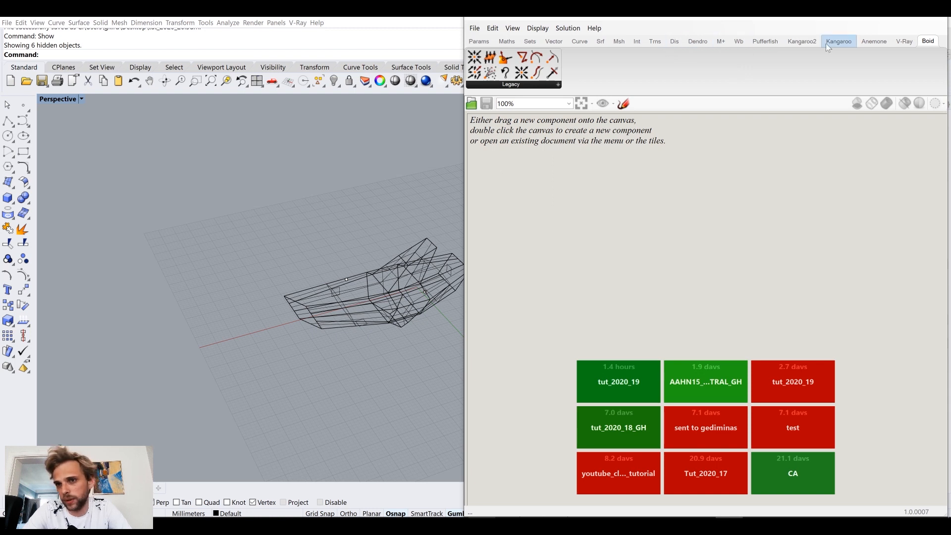
click(863, 44)
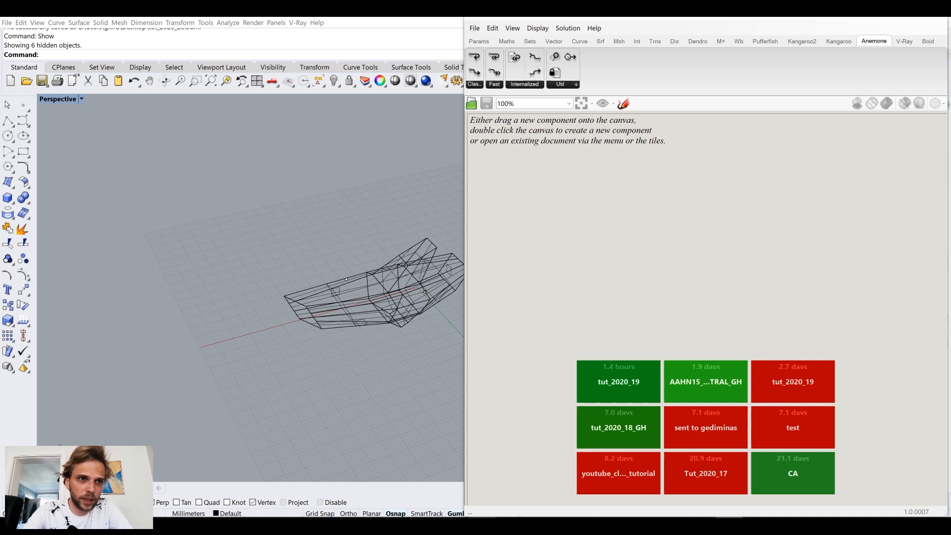
click(882, 12)
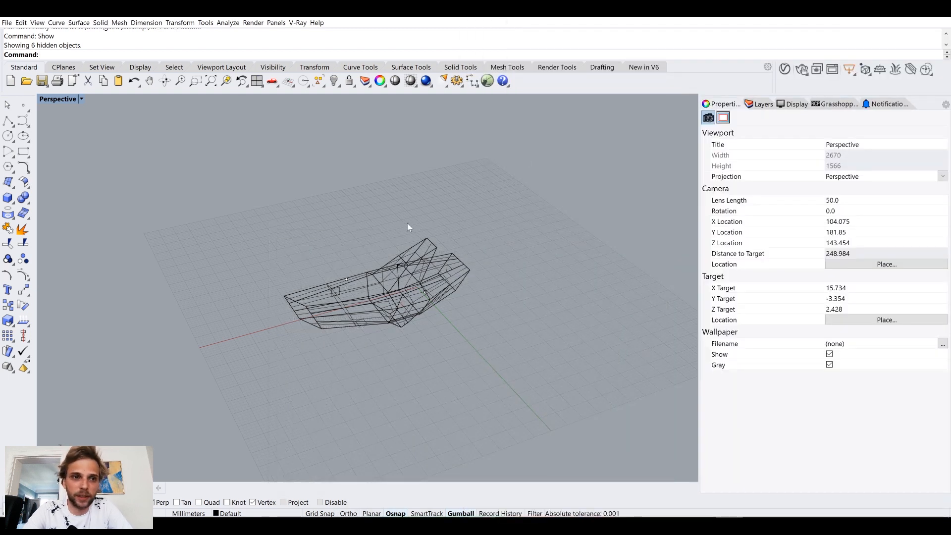
Step: Set the Perspective viewport to Shaded display with the polysurface in close view
shift+right_drag(421, 292, 414, 198)
scroll(403, 207, up, 2)
scroll(346, 194, up, 4)
mouse_move(414, 198)
right_down()
mouse_move(449, 210)
mouse_move(406, 261)
mouse_move(444, 244)
mouse_move(125, 174)
right_up()
right_click(56, 97)
click(60, 130)
Step: Delete the stray points and curves lying within the polysurface, keeping only the polysurface itself
drag(125, 174, 329, 409)
right_drag(329, 409, 366, 377)
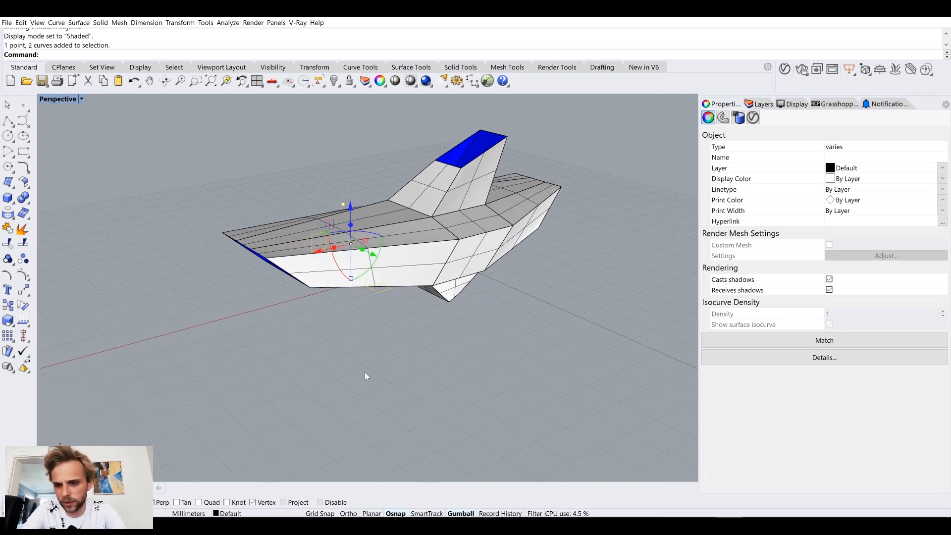
right_drag(409, 284, 485, 283)
key(Delete)
drag(334, 127, 483, 214)
right_drag(524, 218, 545, 220)
key(Delete)
Step: Examine the branching polysurface and its open ends from several sides
drag(268, 153, 497, 339)
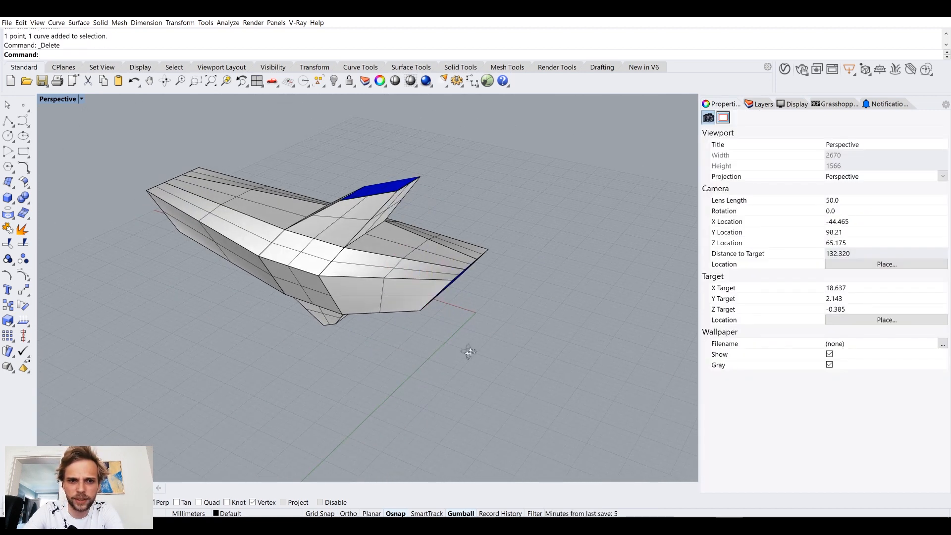
right_drag(444, 363, 333, 227)
click(334, 224)
click(317, 351)
right_drag(317, 351, 332, 261)
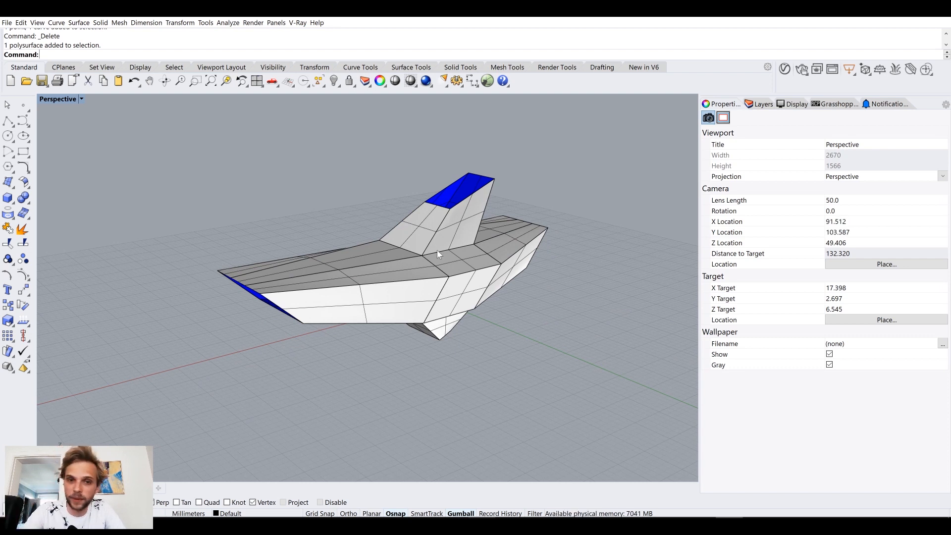
right_drag(306, 275, 225, 248)
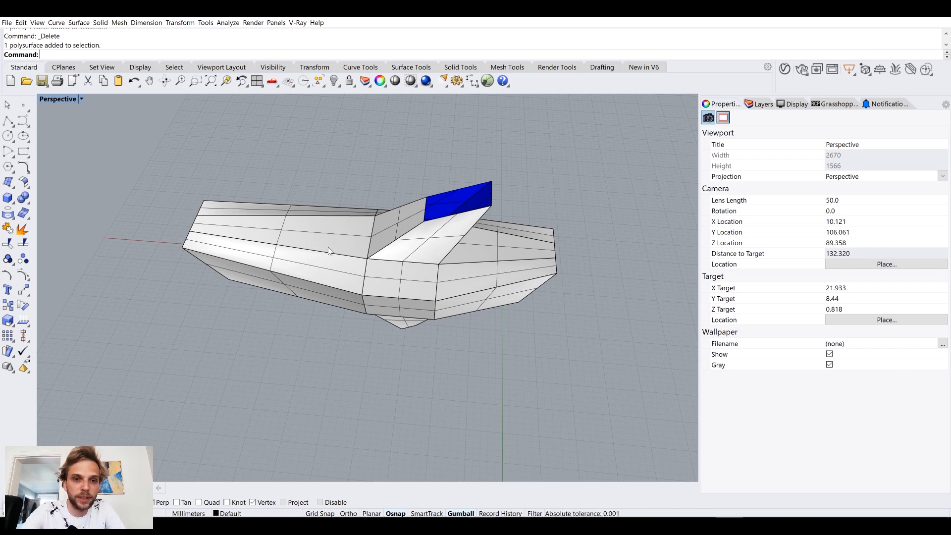
right_drag(379, 282, 418, 261)
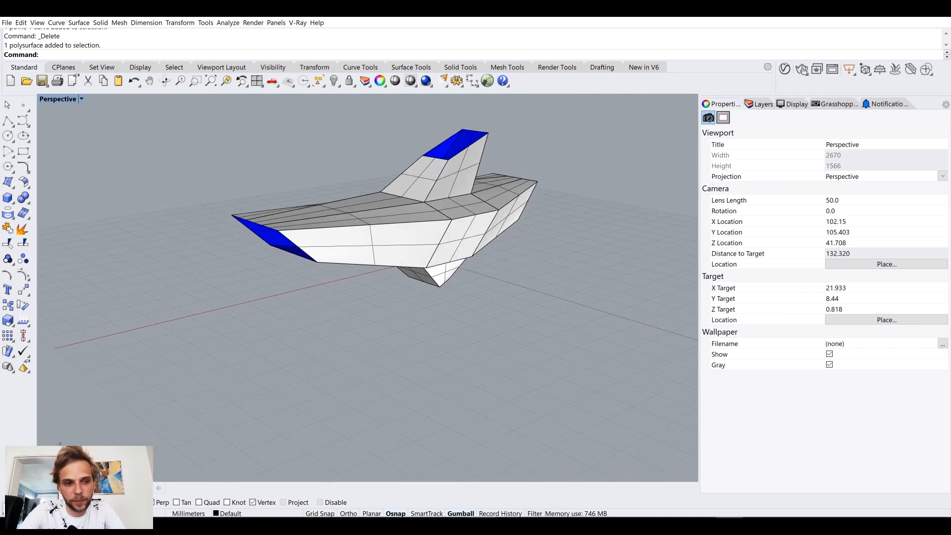
Step: Switch to Grasshopper and place a Brep parameter on the empty canvas
key(alt+Tab)
double_click(606, 227)
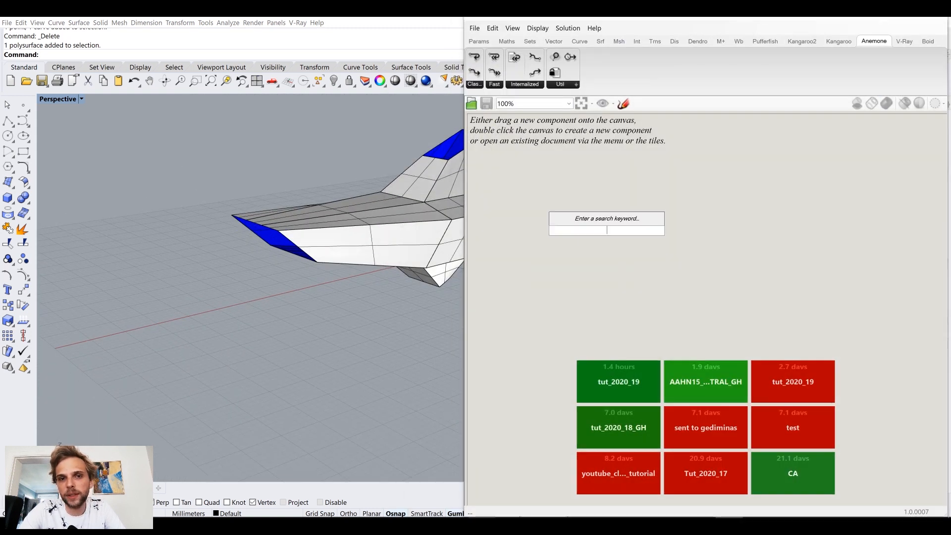
text(brep)
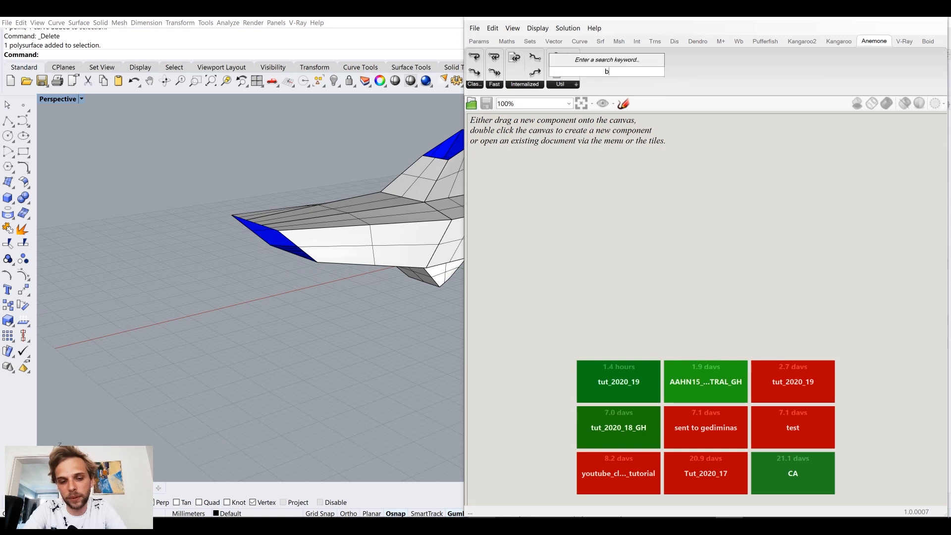
key(Return)
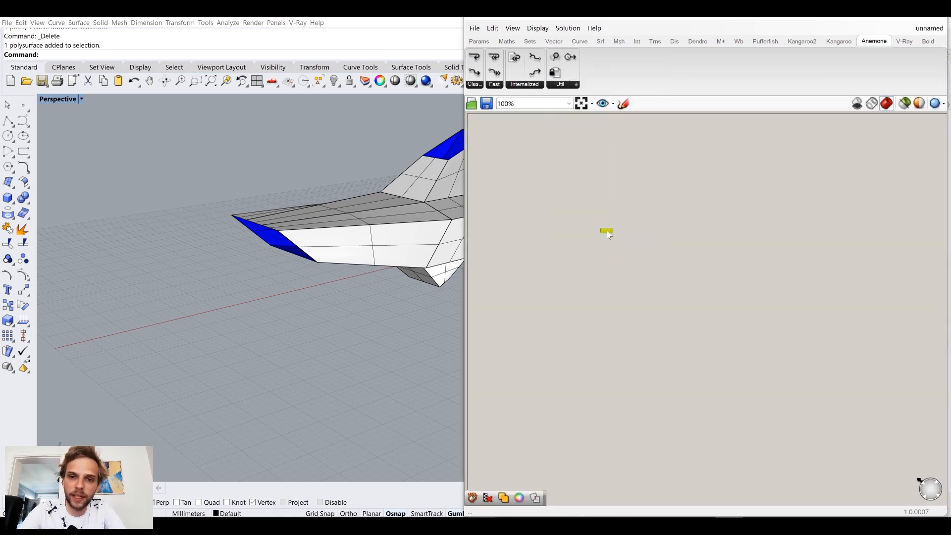
Step: Reference the Rhino polysurface in the Brep parameter and hide the original polysurface in Rhino
right_click(607, 230)
click(667, 346)
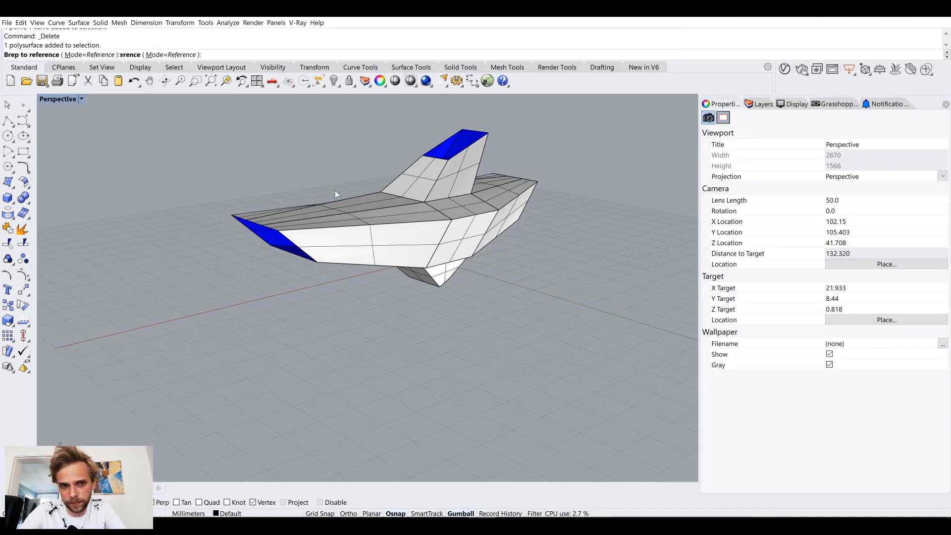
click(335, 195)
right_drag(361, 233, 307, 260)
click(307, 260)
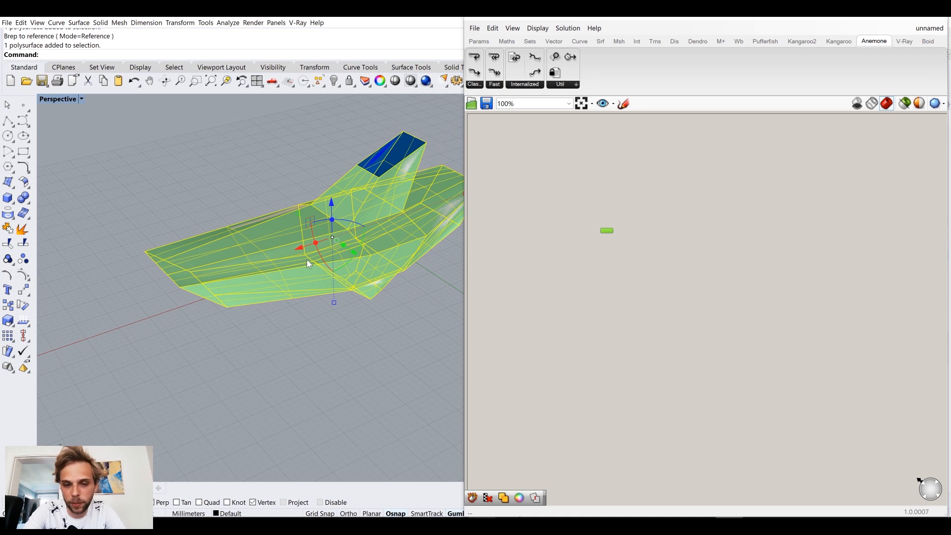
text(ide)
key(Return)
Step: Examine the Brep parameter on the canvas and its preview in the Rhino viewport from different angles
scroll(600, 230, up, 5)
right_drag(672, 256, 796, 343)
scroll(741, 326, down, 5)
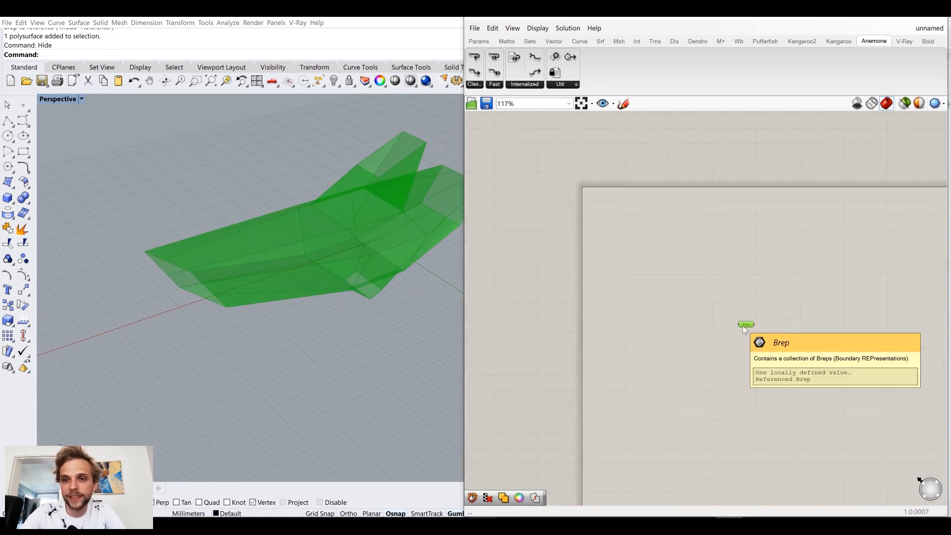
click(666, 237)
scroll(693, 247, up, 4)
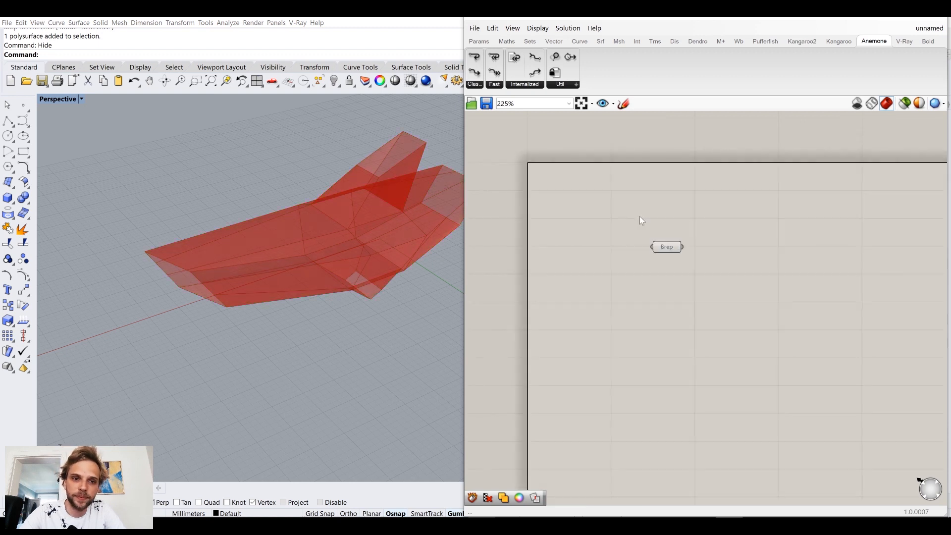
drag(746, 307, 748, 327)
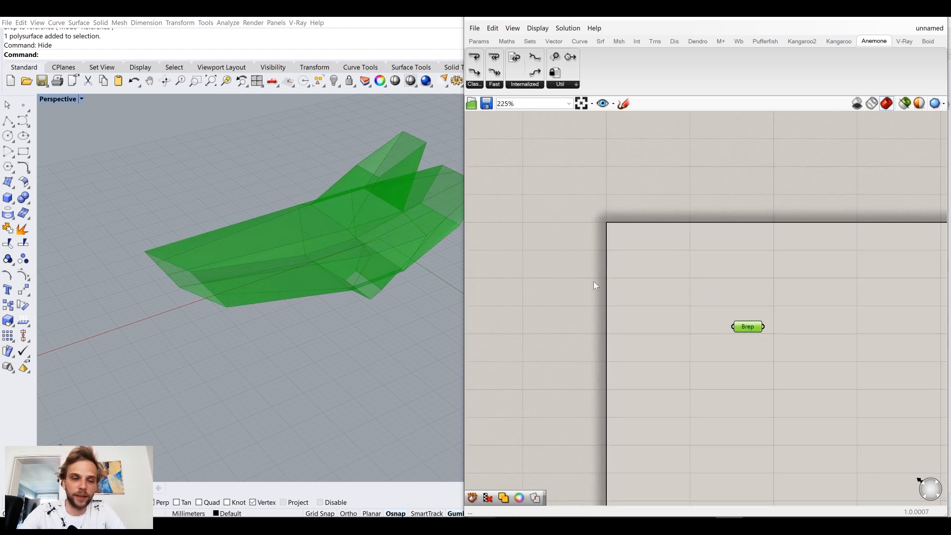
right_drag(358, 257, 238, 195)
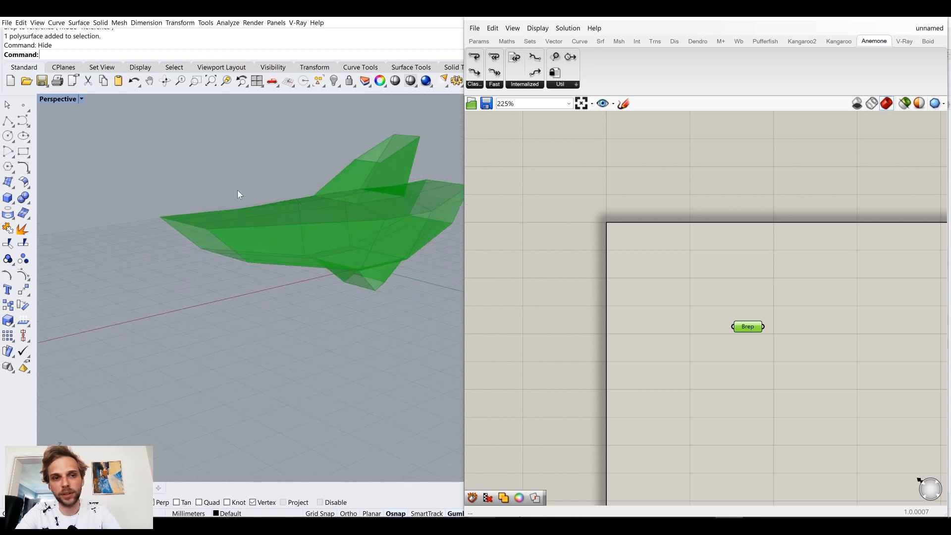
right_drag(316, 208, 377, 263)
click(736, 315)
right_drag(736, 315, 670, 285)
scroll(692, 307, up, 2)
drag(682, 299, 644, 347)
click(727, 349)
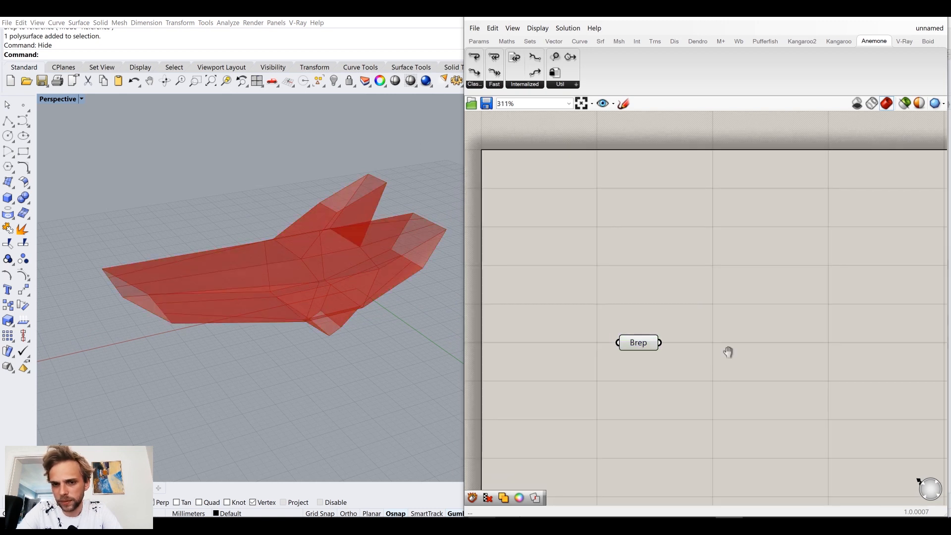
Step: Add a Deconstruct Brep component and feed the Brep parameter into its B input
right_drag(728, 352, 716, 290)
double_click(729, 314)
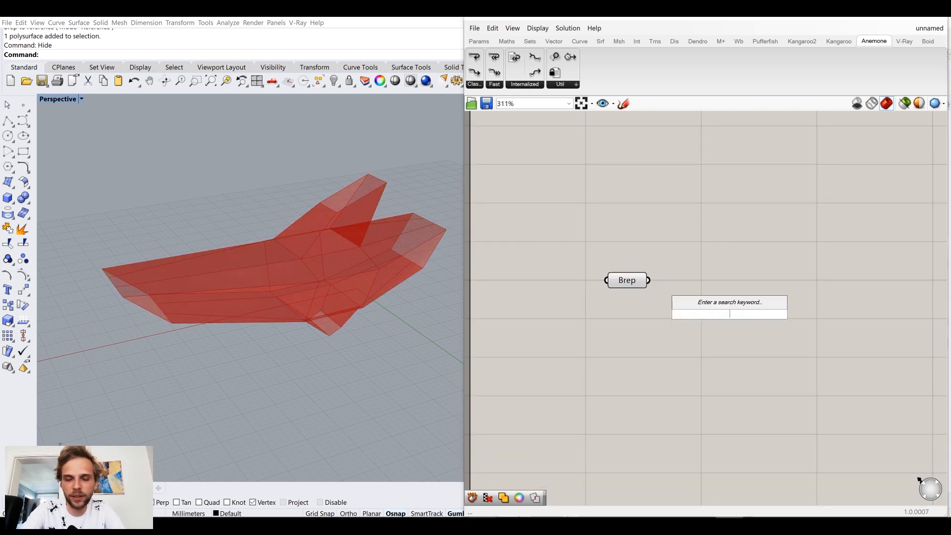
text(dec)
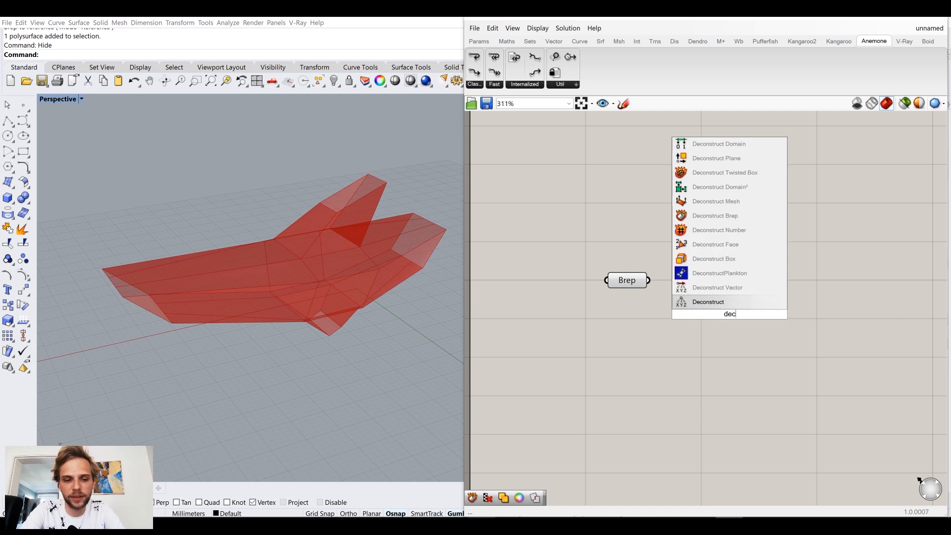
click(735, 219)
drag(743, 297, 742, 271)
drag(651, 281, 718, 293)
right_drag(756, 264, 657, 251)
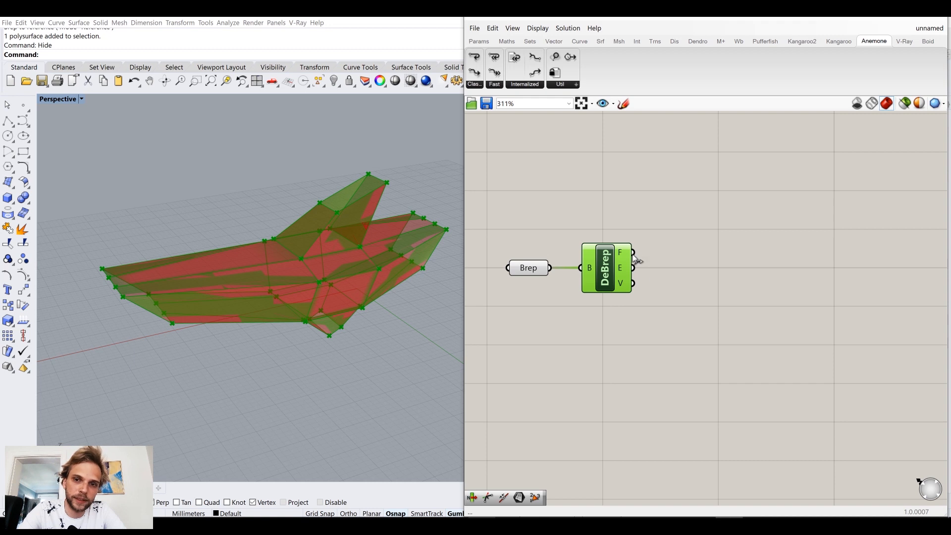
Step: Add a Surface parameter and connect the F output of Deconstruct Brep to it
double_click(711, 275)
text(a)
key(BackSpace)
text(srf)
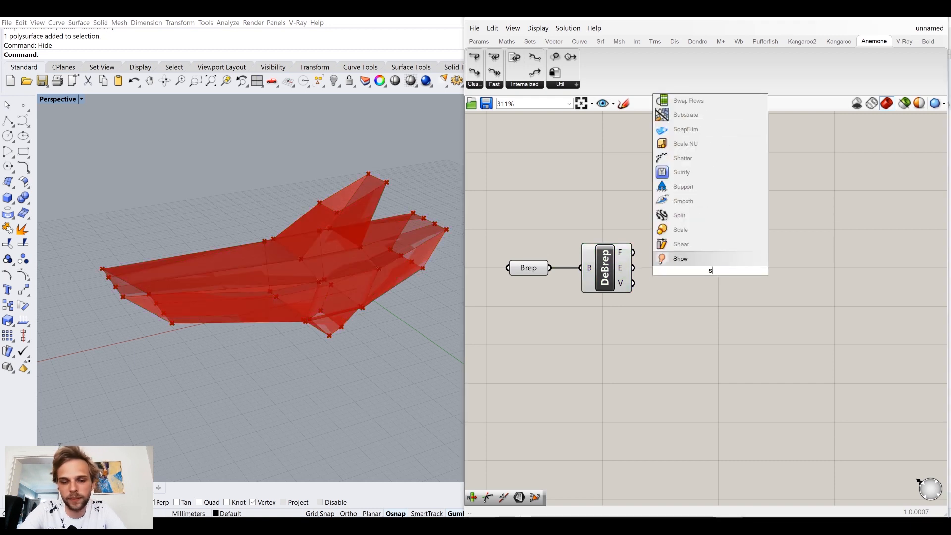
click(696, 246)
drag(634, 253, 675, 253)
Step: Turn off the preview of the Brep parameter and the Deconstruct Brep component
drag(648, 327, 520, 241)
middle_click(580, 235)
click(612, 201)
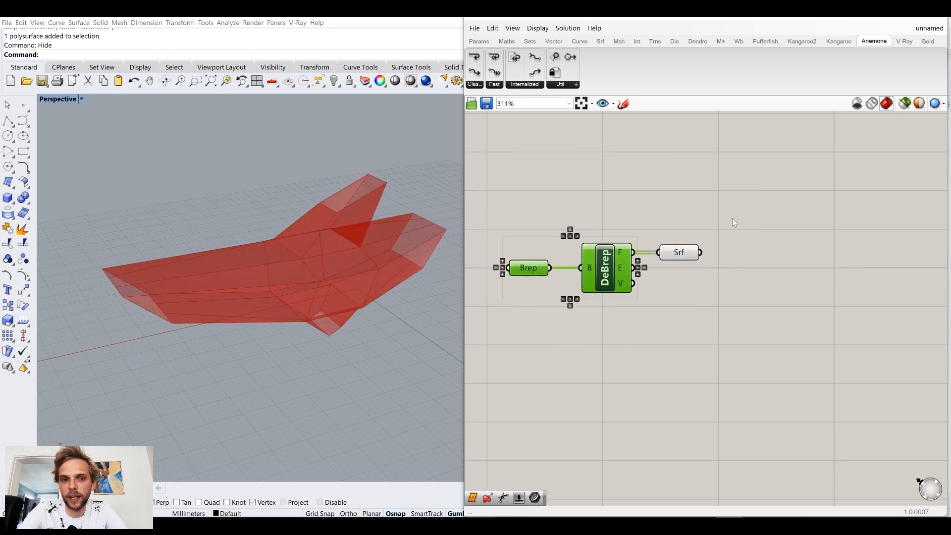
click(732, 217)
Step: Add a Mesh Surface component beside the Surface parameter and connect the surfaces to its S input
right_drag(679, 257, 565, 234)
click(566, 234)
double_click(711, 287)
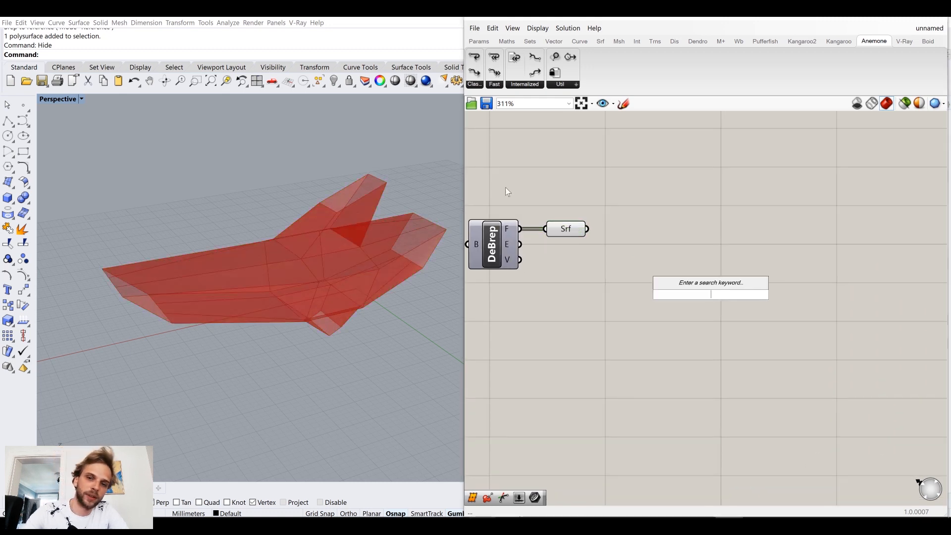
text(mesh surfa)
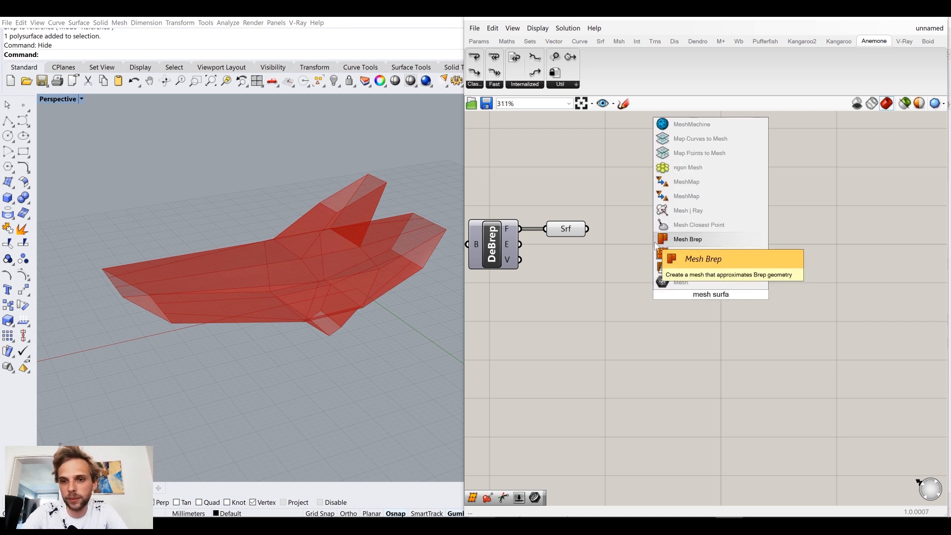
click(685, 267)
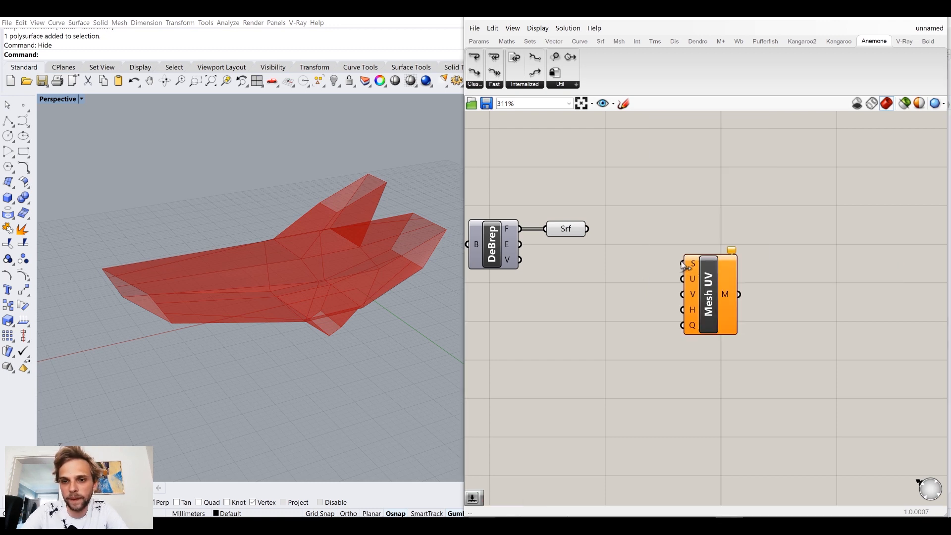
mouse_move(595, 233)
mouse_down()
mouse_move(689, 267)
mouse_move(587, 234)
mouse_up()
drag(687, 268, 687, 267)
drag(708, 288, 660, 253)
Step: Create a number slider set to 1 and connect it to the U and V inputs of Mesh UV
double_click(569, 326)
text(1)
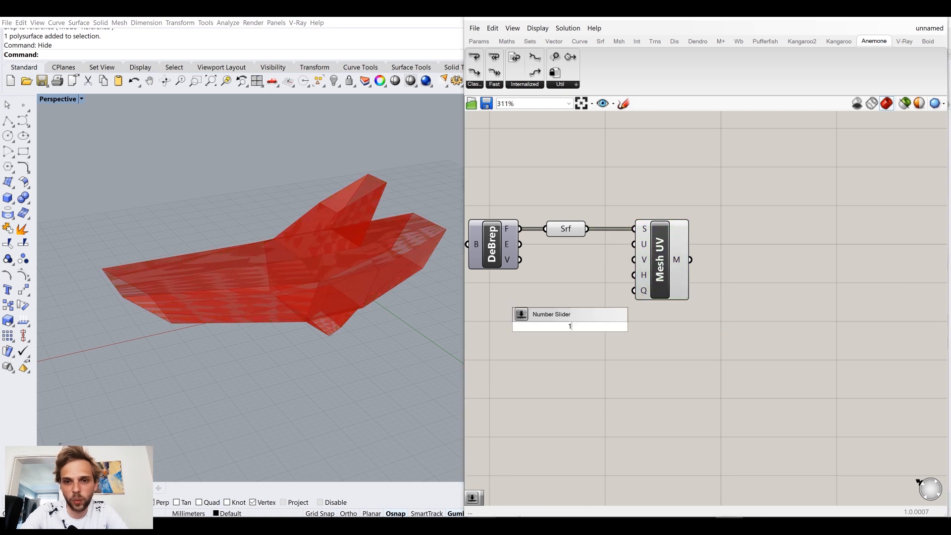
key(Return)
drag(629, 330, 575, 292)
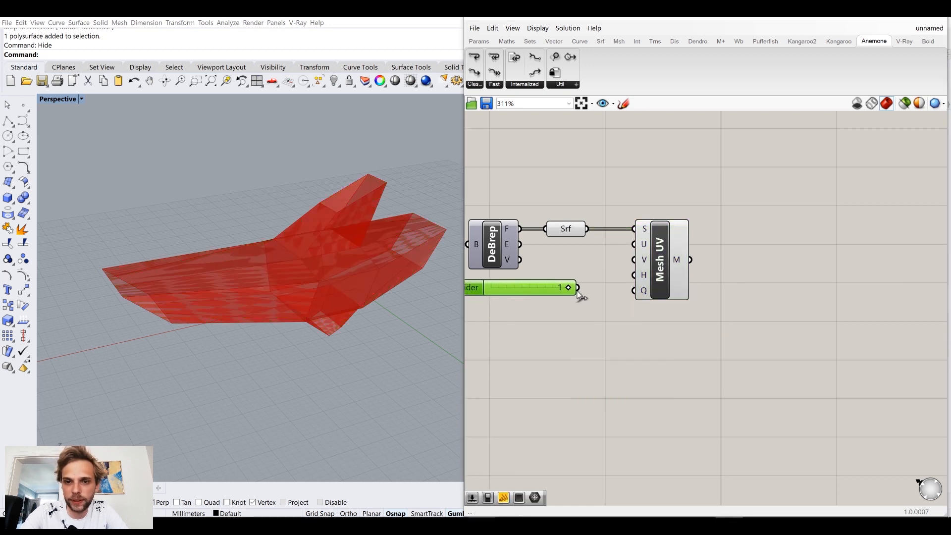
drag(624, 244, 626, 245)
drag(589, 288, 625, 256)
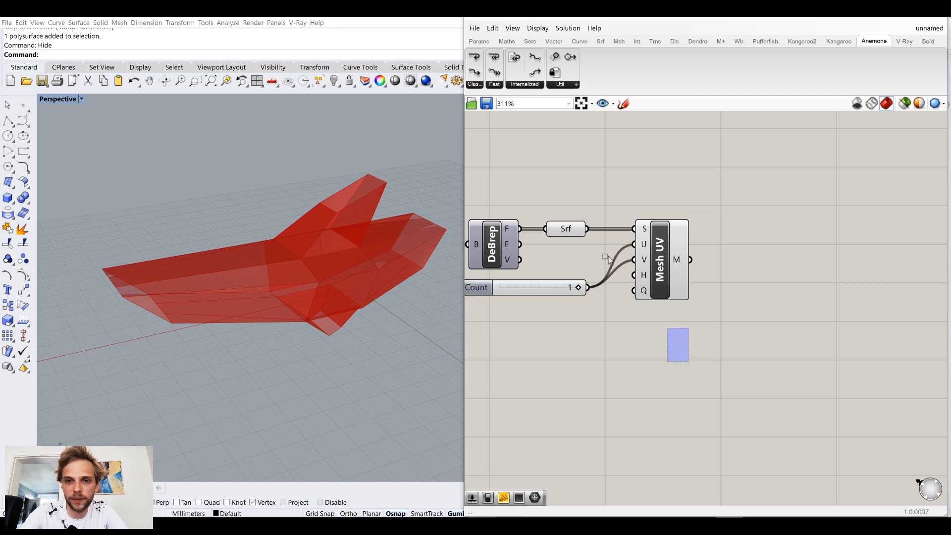
Step: Turn off the preview of the Surface parameter and the Mesh UV component
drag(690, 363, 544, 170)
middle_click(562, 176)
click(596, 142)
click(695, 203)
right_drag(677, 257, 581, 256)
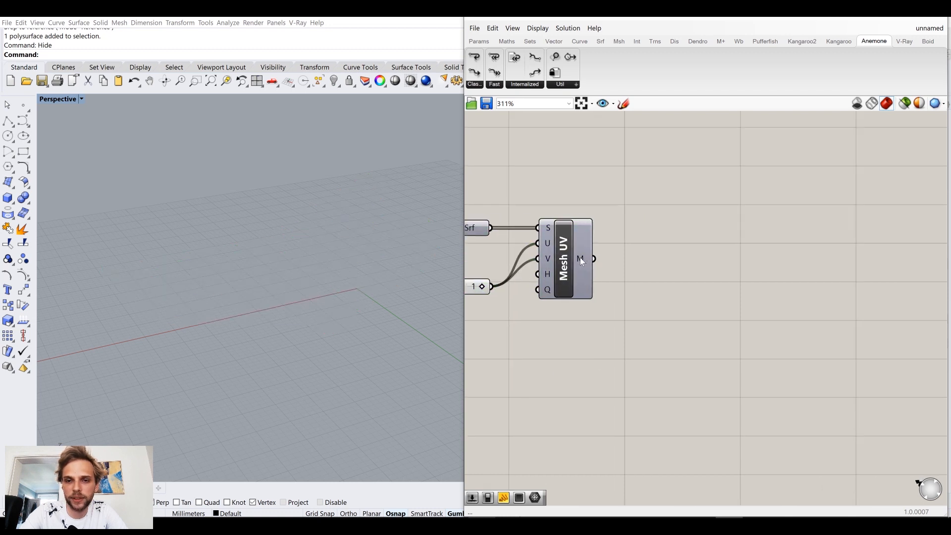
Step: Add a Combine&Clean component and connect the M output of Mesh UV to its mesh input
click(580, 258)
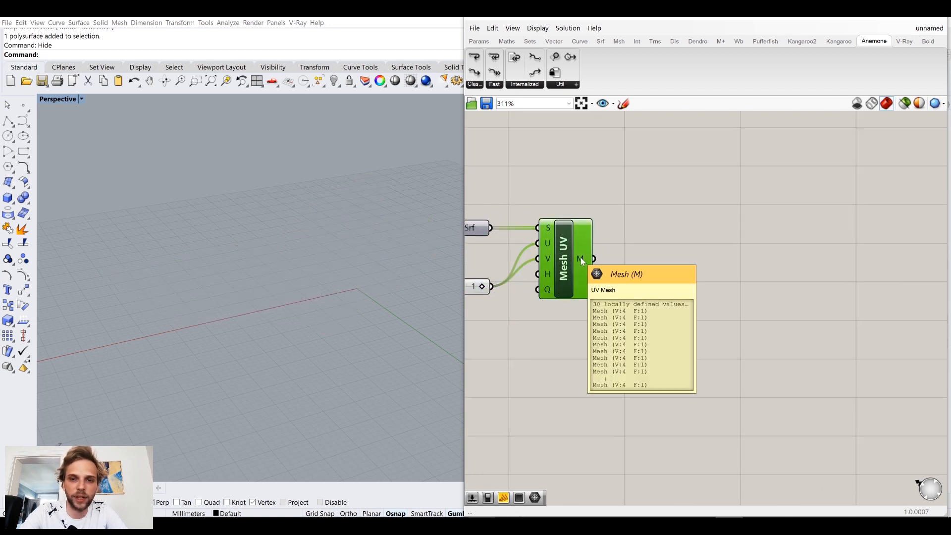
click(669, 221)
double_click(669, 221)
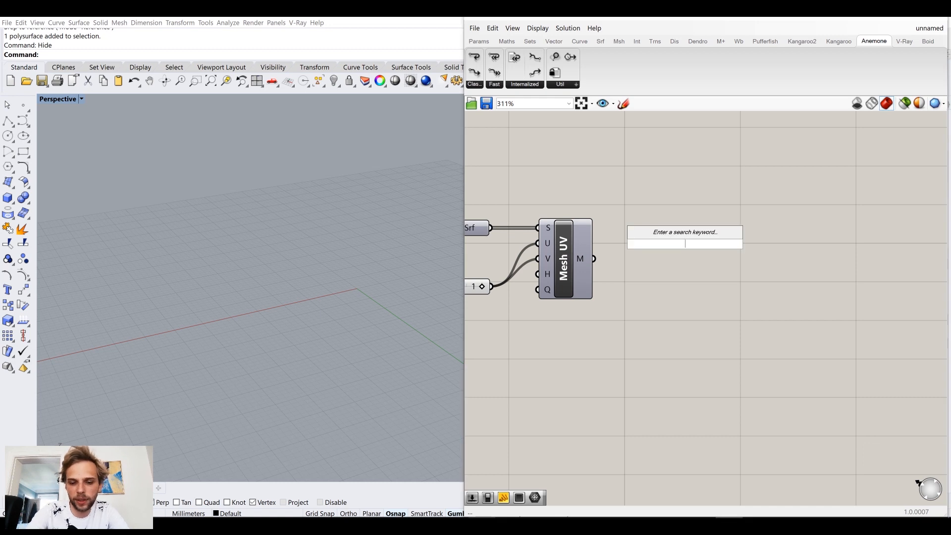
text(combine)
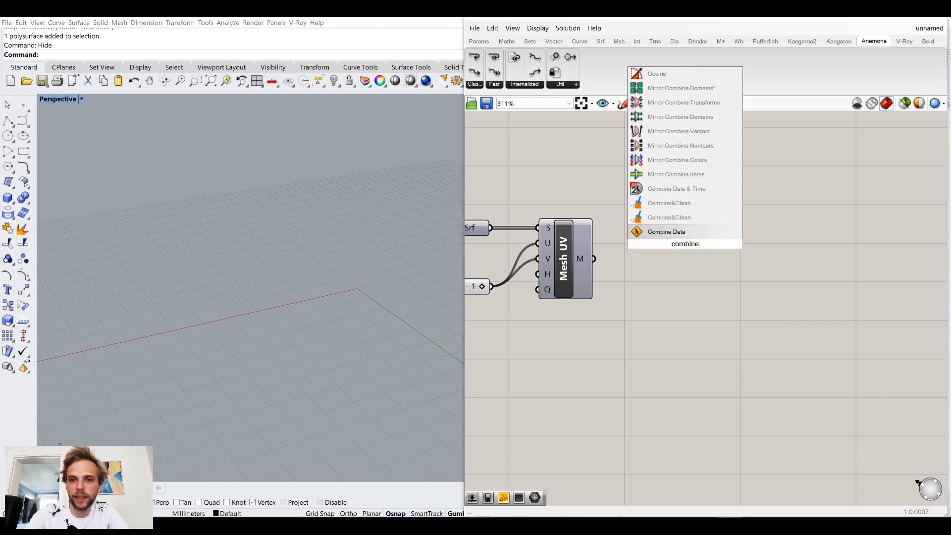
click(687, 217)
drag(651, 248, 653, 246)
drag(666, 249, 623, 264)
click(709, 201)
click(806, 43)
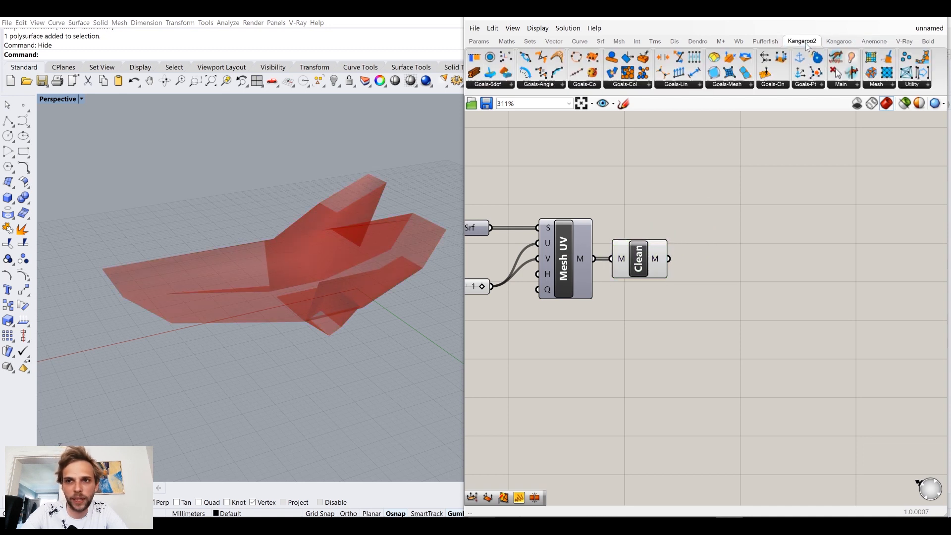
click(874, 42)
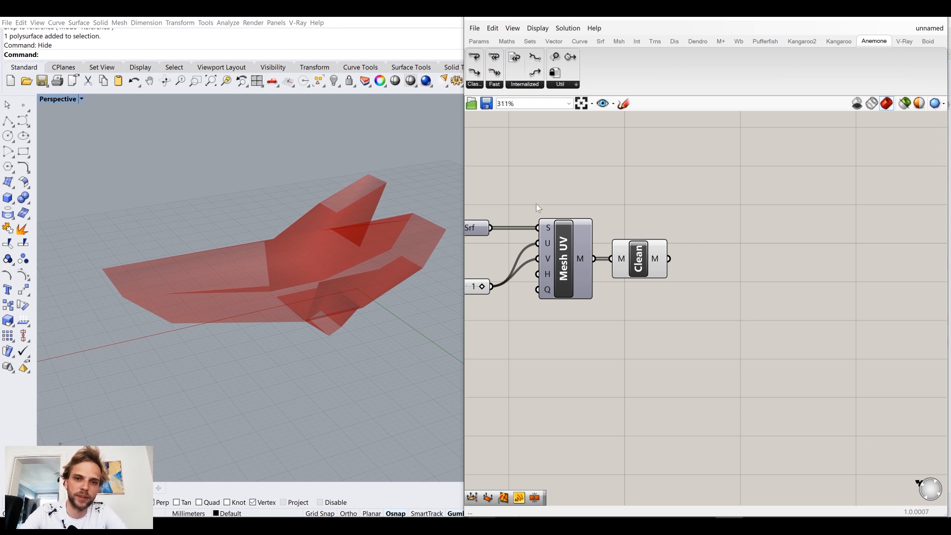
Step: Add a Mesh UnifyNormals component after Combine&Clean and connect the cleaned mesh to its M input
right_drag(312, 204, 321, 243)
mouse_move(331, 285)
right_down()
mouse_move(323, 304)
mouse_move(319, 286)
right_up()
scroll(324, 306, up, 5)
scroll(261, 221, up, 3)
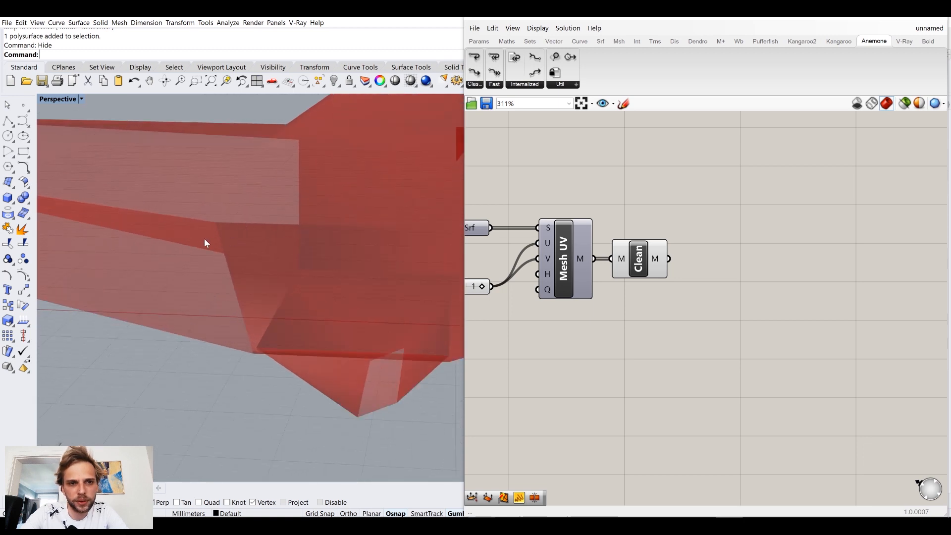
double_click(717, 368)
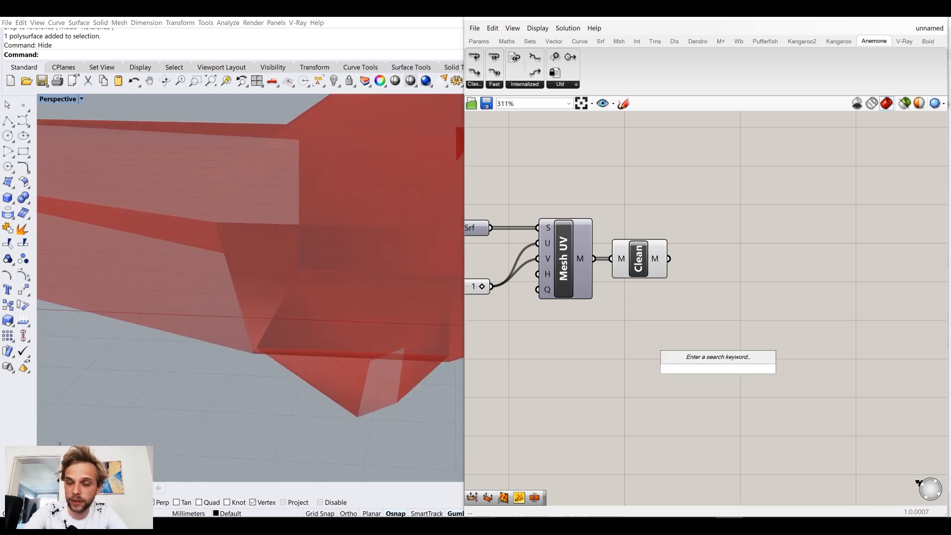
text(uni)
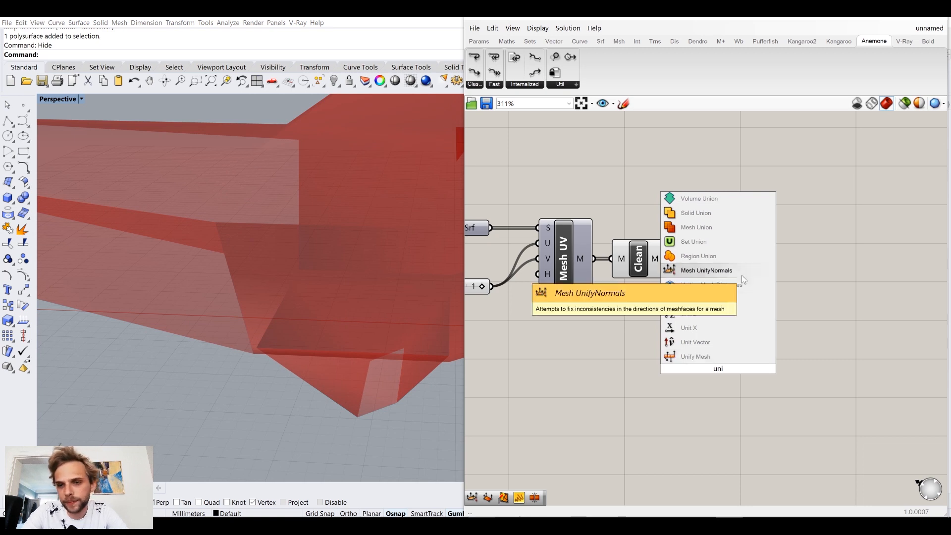
click(731, 271)
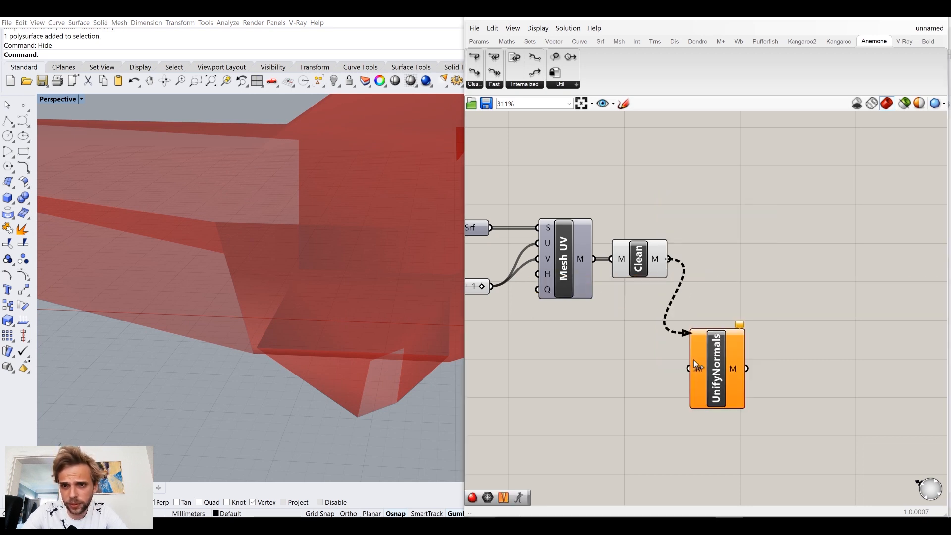
drag(669, 259, 713, 269)
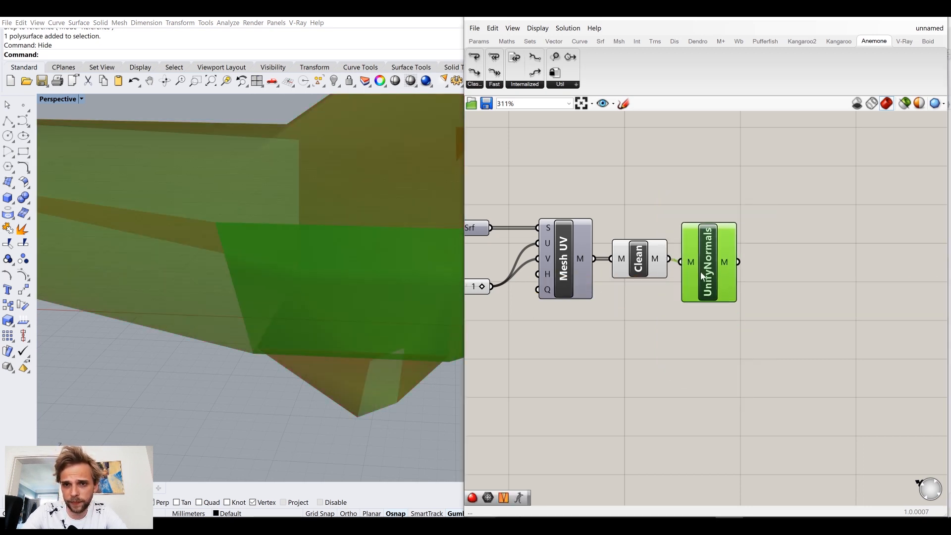
Step: Turn off the preview of the Combine&Clean component
click(631, 257)
middle_click(631, 257)
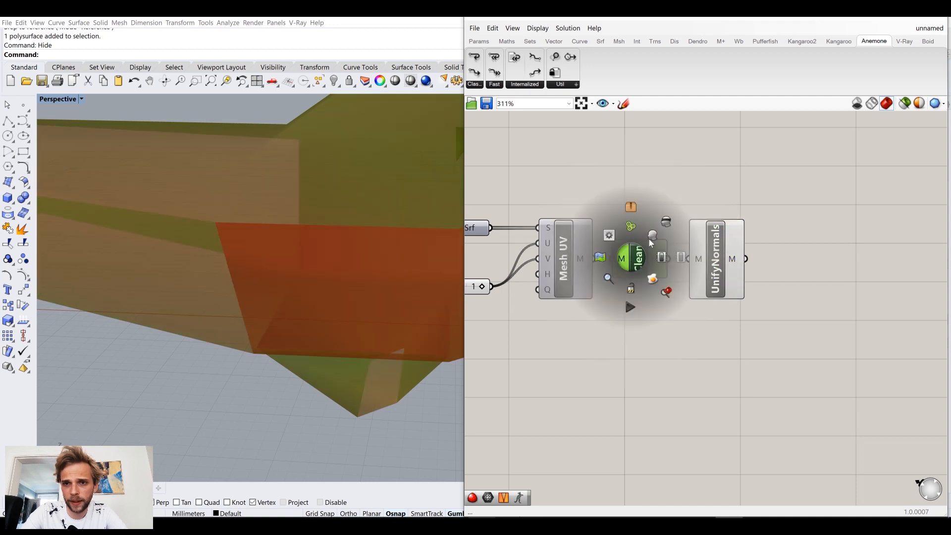
click(666, 221)
click(668, 207)
right_drag(367, 218, 376, 248)
scroll(314, 240, down, 6)
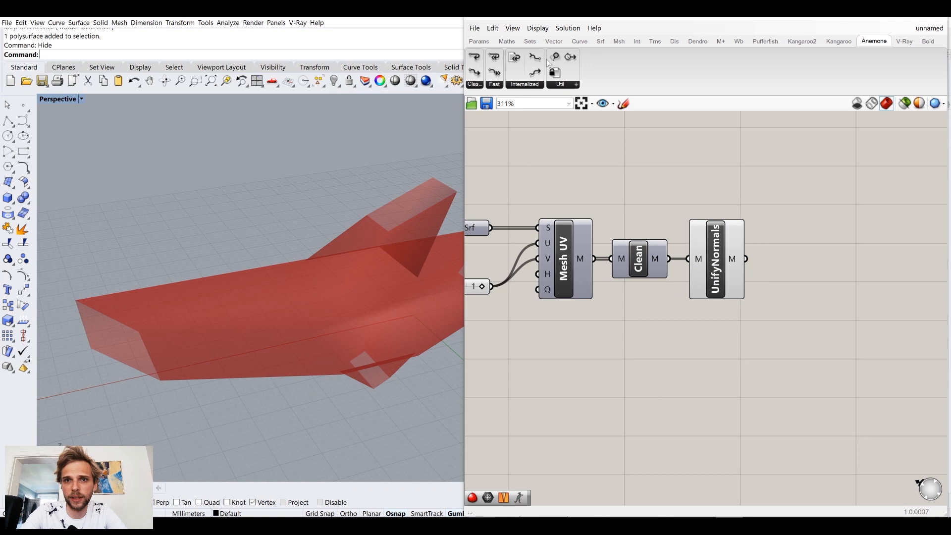
Step: Turn on the display of mesh edges in the Grasshopper preview
click(538, 28)
click(565, 185)
right_drag(329, 225, 293, 235)
scroll(299, 241, down, 4)
Step: Add a Weaverbird's Catmull-Clark Subdivision component beside UnifyNormals and connect the unified mesh to its M input
right_drag(878, 301, 749, 282)
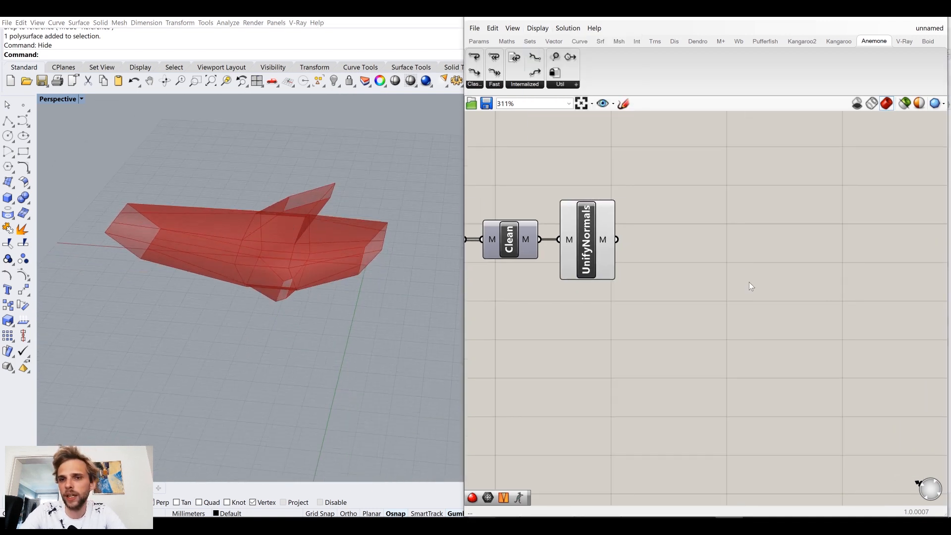
double_click(748, 282)
text(c)
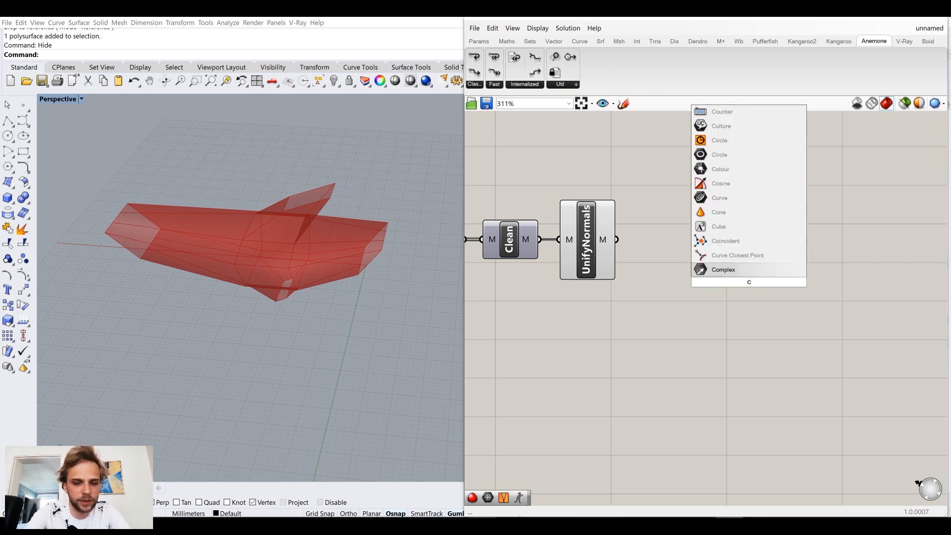
text(atm)
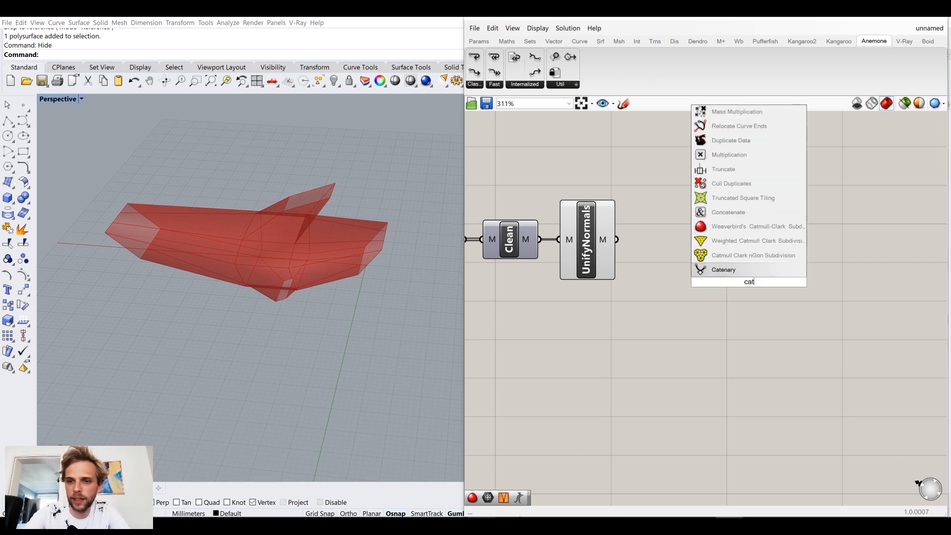
click(743, 241)
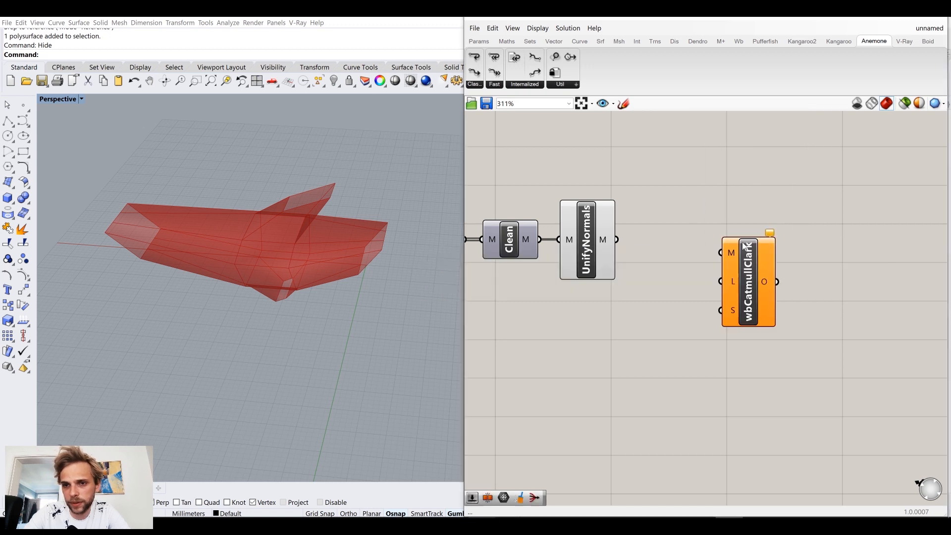
drag(718, 248, 719, 249)
drag(747, 266, 684, 260)
Step: Turn off the preview of the UnifyNormals component
click(592, 255)
middle_click(593, 255)
click(633, 222)
click(666, 204)
click(604, 342)
double_click(606, 346)
text(3)
key(Return)
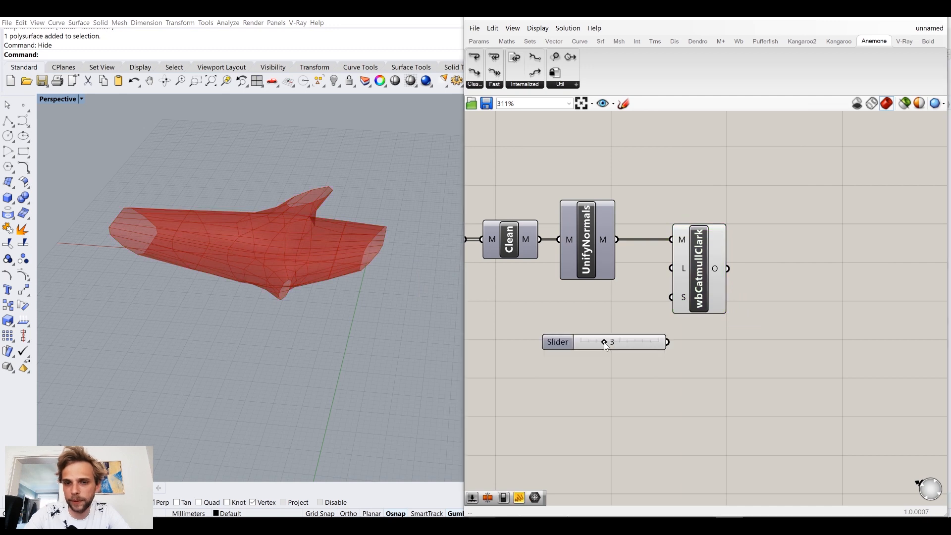
drag(617, 344, 578, 292)
key(Delete)
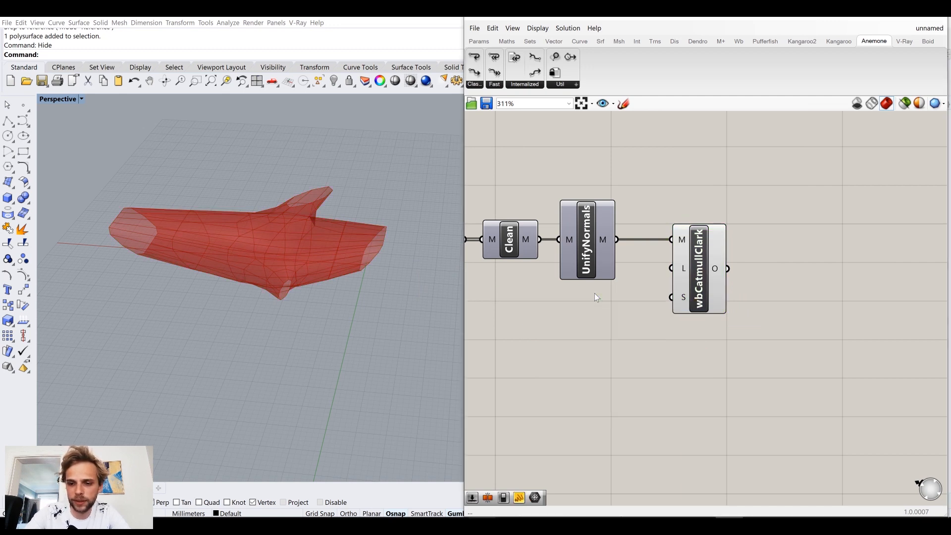
Step: Create a panel containing 3 and connect it to the L input of the Catmull-Clark component
double_click(595, 294)
text(//)
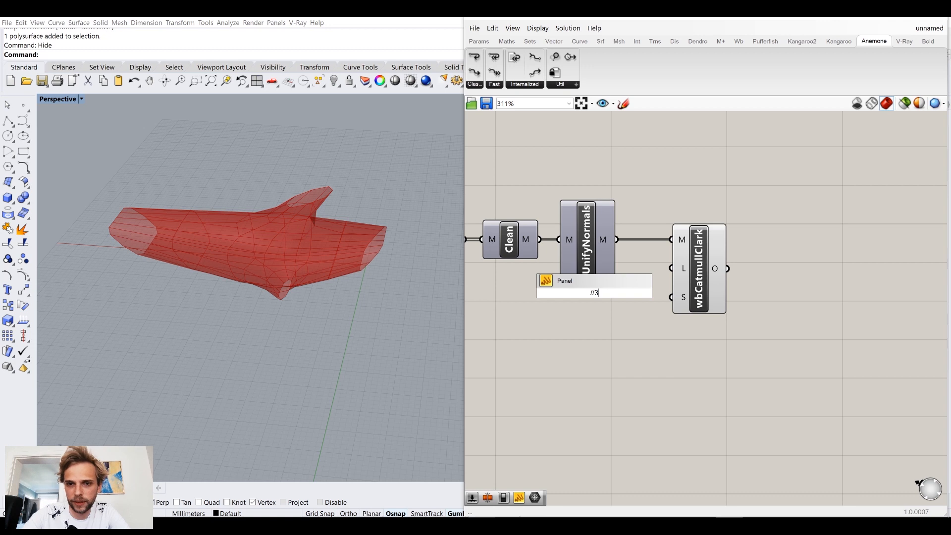
text(3)
key(Return)
scroll(603, 306, up, 7)
drag(595, 281, 826, 191)
drag(594, 281, 700, 211)
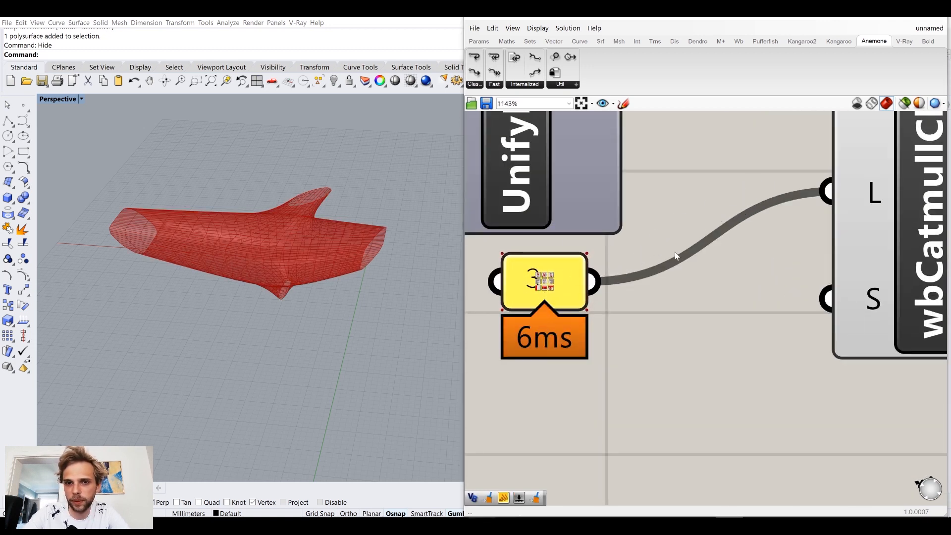
Step: Place the panel containing 3 directly beside the L input of the Catmull-Clark component
scroll(654, 269, down, 12)
scroll(641, 275, up, 4)
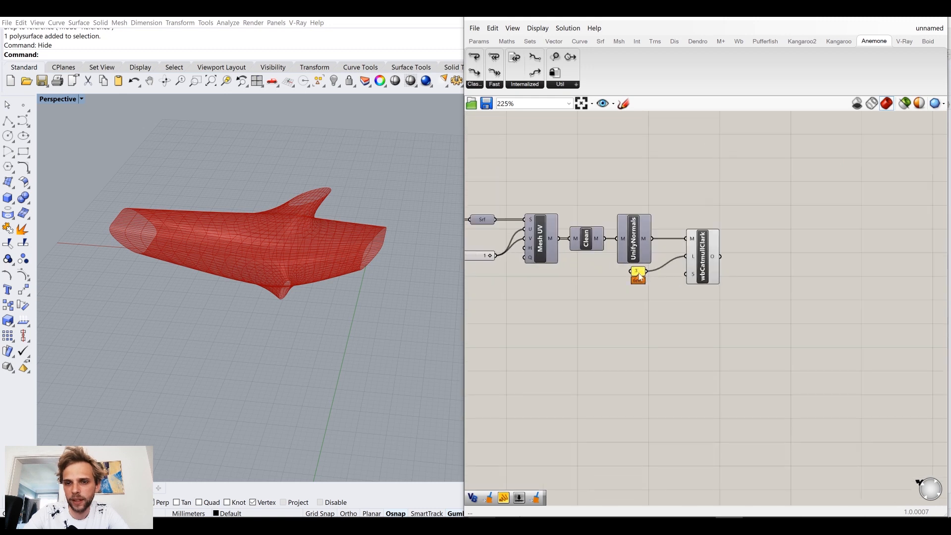
drag(638, 273, 681, 252)
click(753, 279)
Step: Add a Custom Preview component and connect the Catmull-Clark O output to its G input
right_drag(754, 279, 679, 298)
right_drag(226, 262, 264, 242)
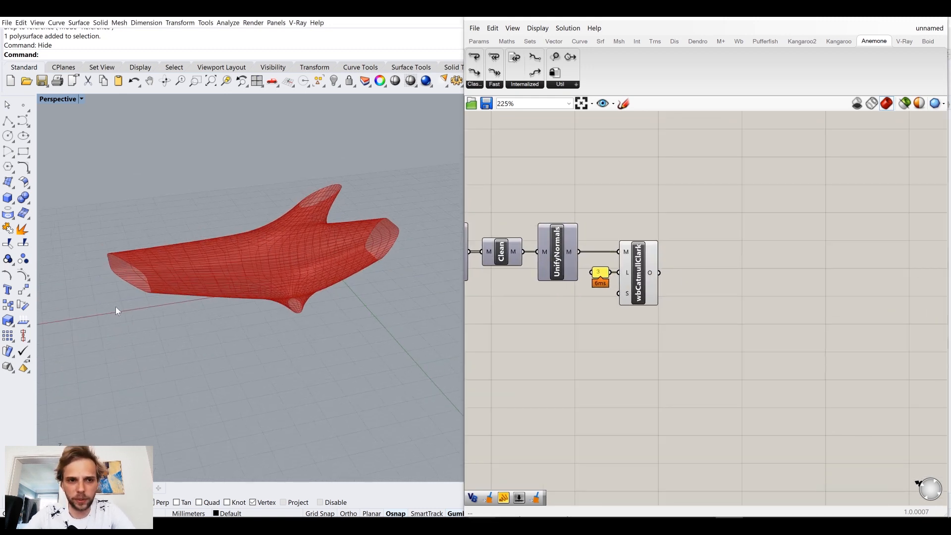
double_click(720, 258)
text(prev)
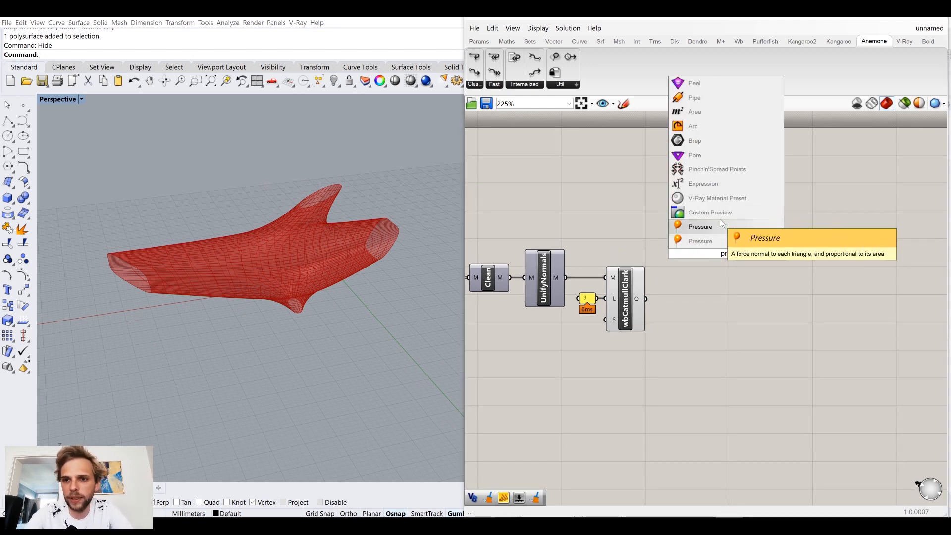
key(Return)
drag(726, 258, 752, 227)
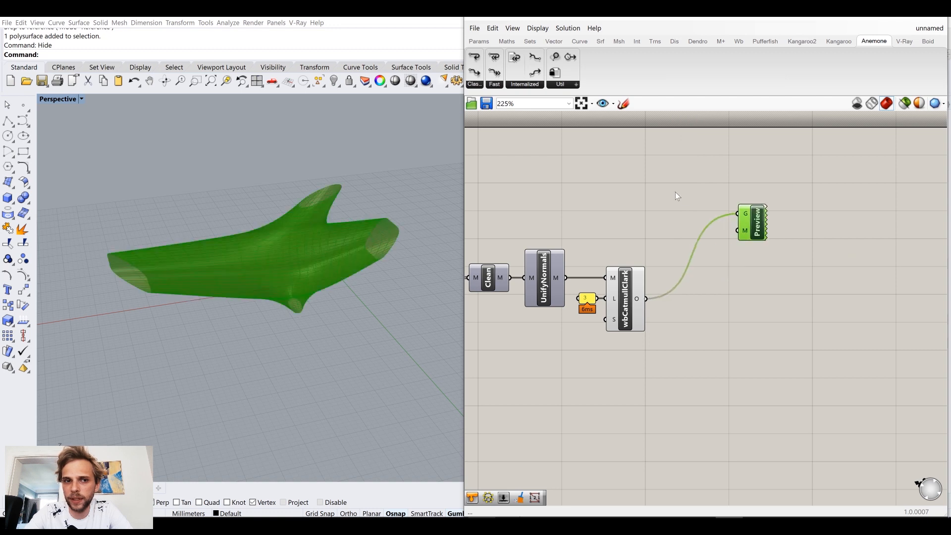
Step: Add a Colour Swatch beside the Custom Preview and connect it to the M input
double_click(676, 192)
text(sw)
click(670, 136)
drag(701, 192, 700, 223)
Step: Set the swatch to a blue with hue about 211°, saturation about 43 and value about 71, and lower its alpha slightly
click(700, 220)
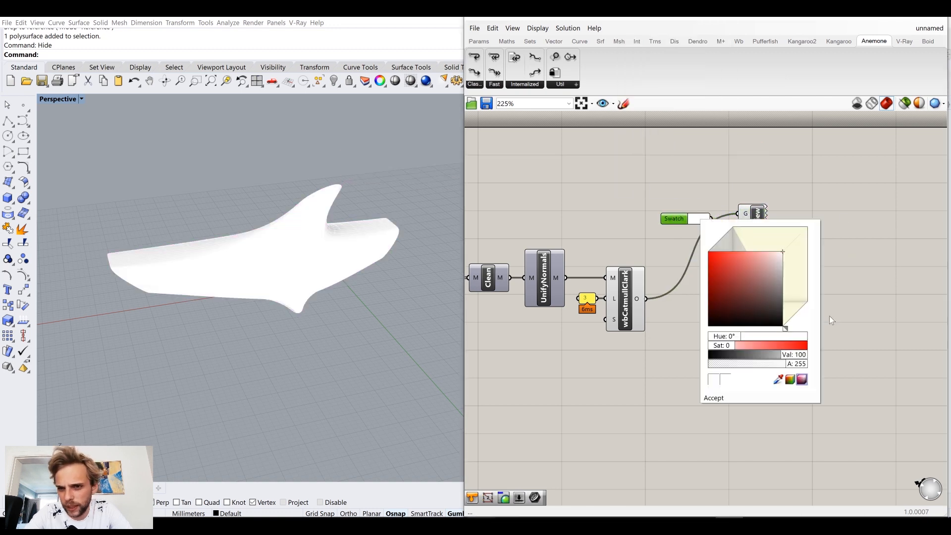
drag(785, 328, 804, 318)
drag(770, 277, 764, 259)
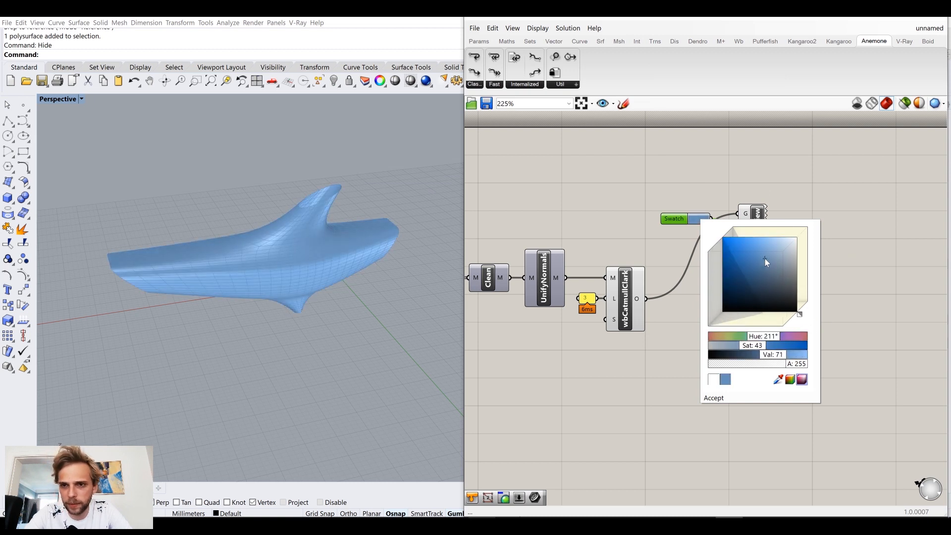
mouse_move(793, 365)
mouse_down()
mouse_move(765, 367)
mouse_move(776, 368)
mouse_up()
click(598, 216)
mouse_move(342, 212)
right_down()
mouse_move(266, 208)
mouse_move(350, 219)
right_up()
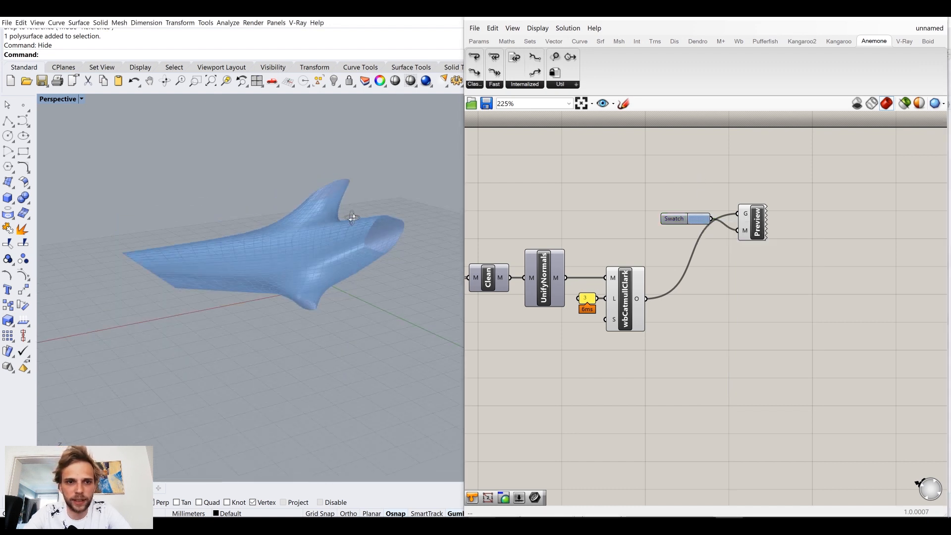
Step: Turn off the Catmull-Clark component's own preview so only the custom-coloured mesh is shown
scroll(252, 259, up, 5)
right_drag(253, 258, 280, 272)
click(632, 299)
middle_click(632, 299)
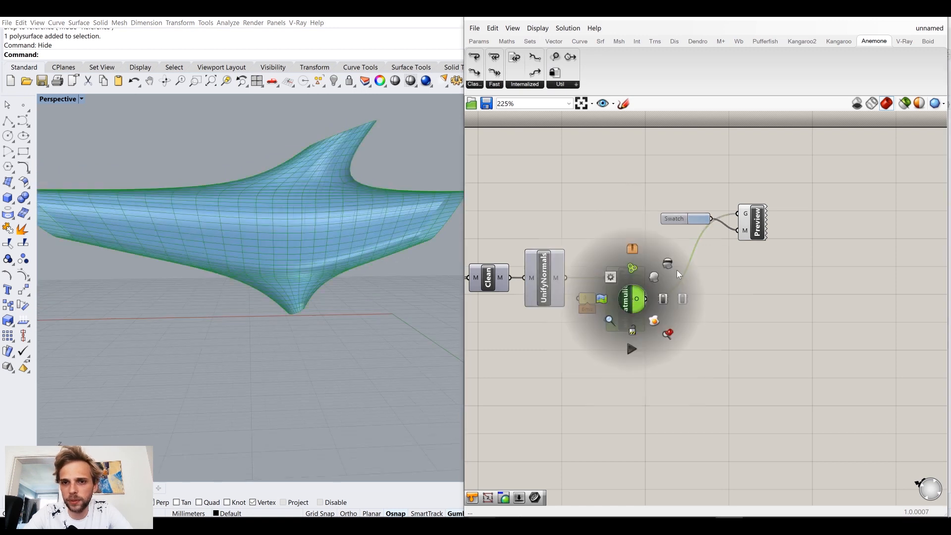
click(666, 264)
click(745, 301)
scroll(227, 240, down, 3)
right_drag(227, 239, 244, 244)
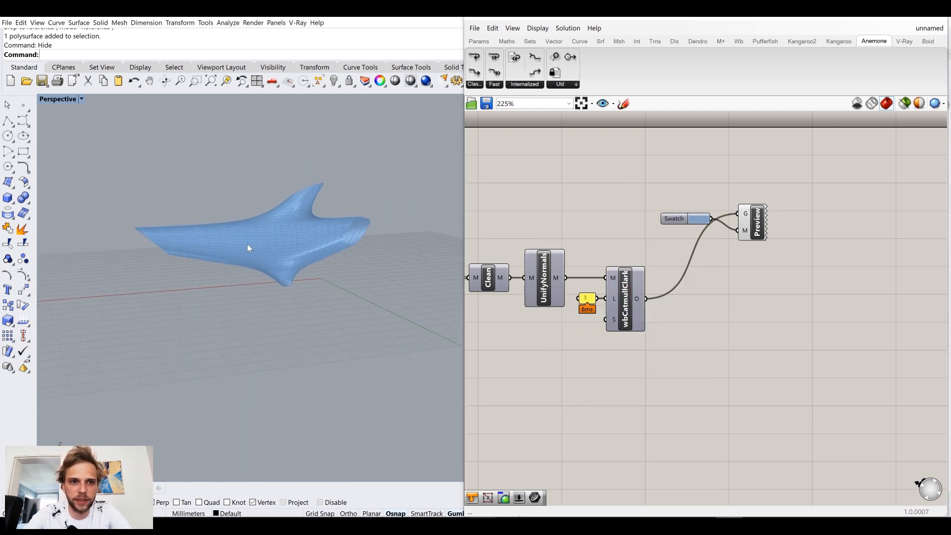
Step: Move the swatch and Custom Preview together slightly up and away from the main component row
drag(663, 273, 780, 182)
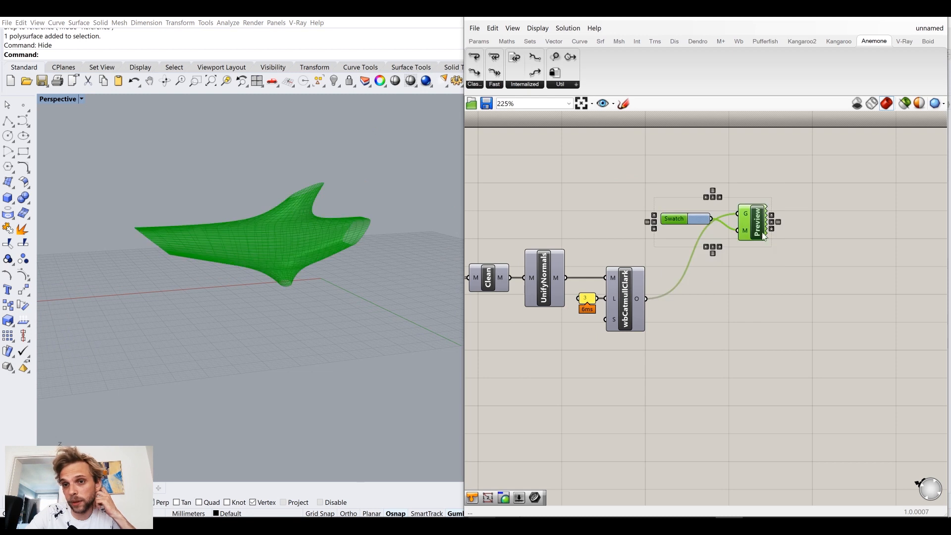
drag(764, 228, 753, 213)
click(804, 245)
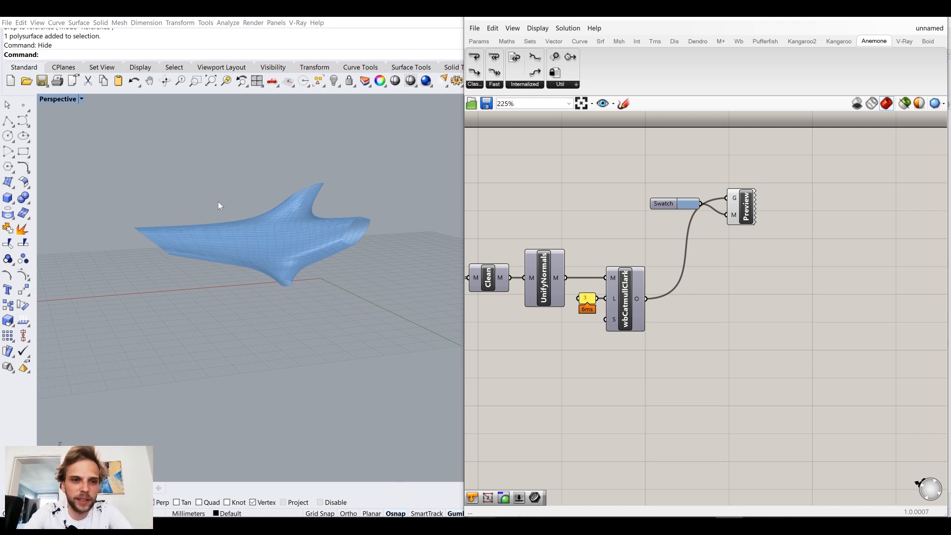
Step: Add a Populate Geometry component below the Catmull-Clark component and connect the subdivided mesh to its G input
right_drag(273, 263, 381, 315)
right_drag(878, 368, 798, 289)
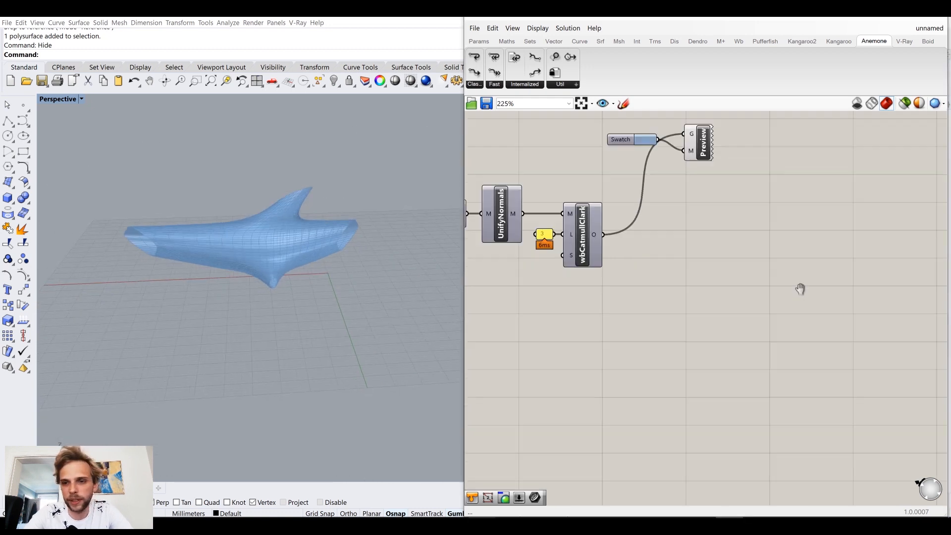
double_click(688, 373)
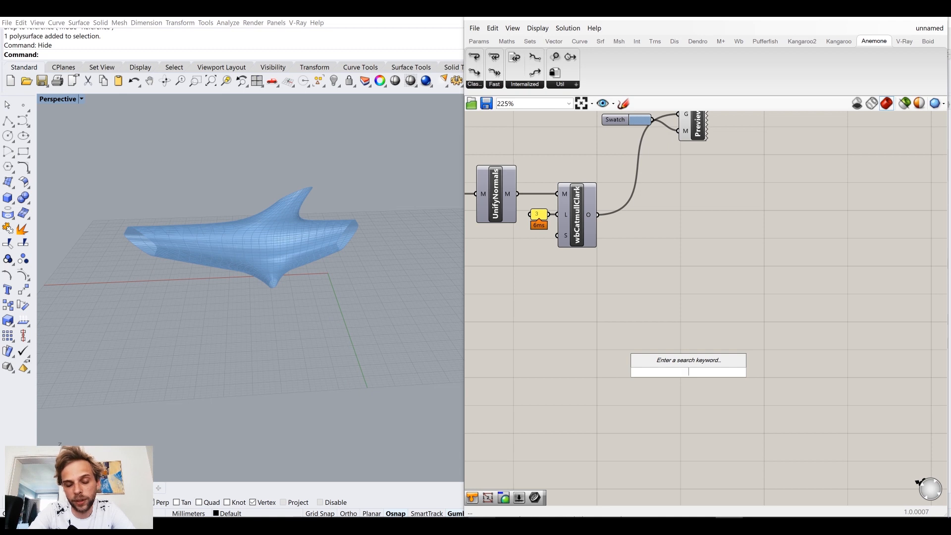
text(populate geo)
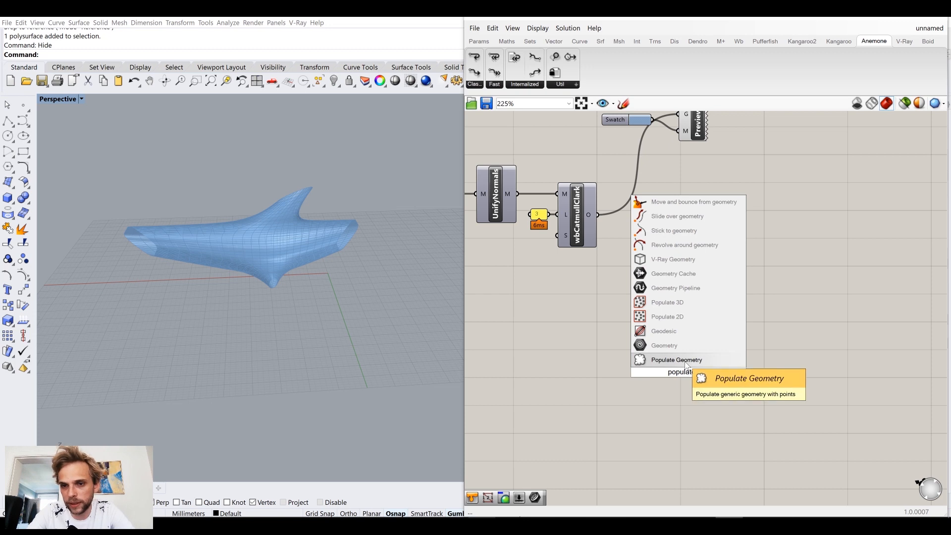
key(Return)
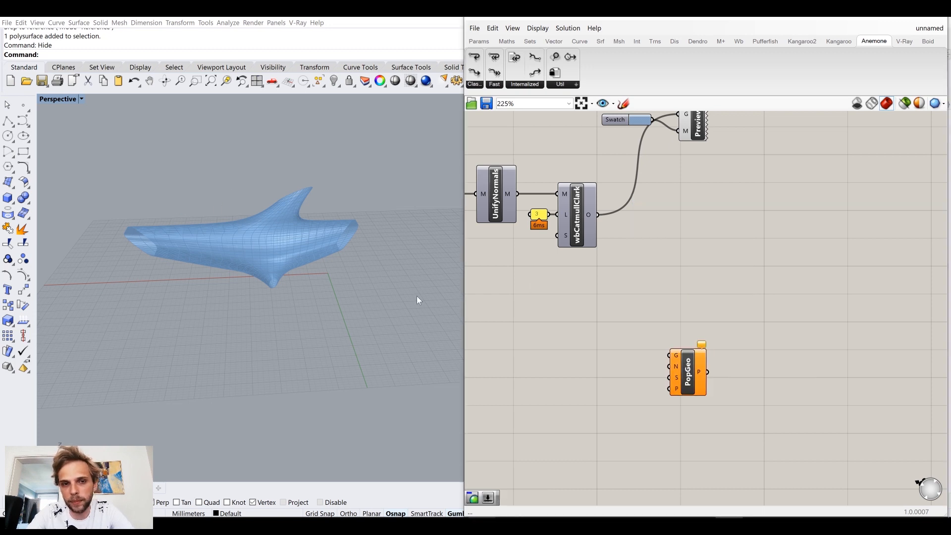
drag(692, 373, 671, 297)
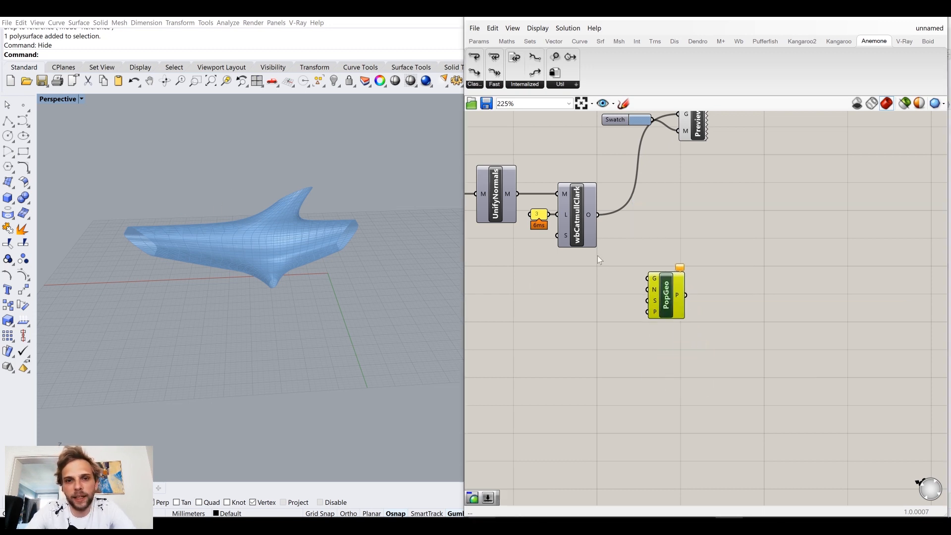
drag(643, 262, 676, 315)
click(626, 261)
scroll(631, 268, up, 2)
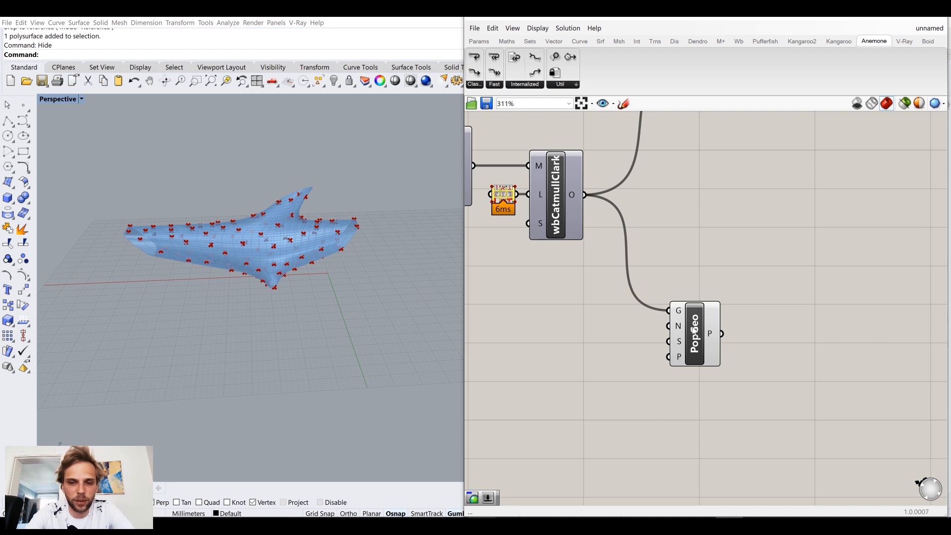
drag(693, 329, 684, 298)
Step: Create a number slider set to 1000 and connect it to the N input of Populate Geometry
right_drag(284, 265, 242, 269)
scroll(274, 289, up, 3)
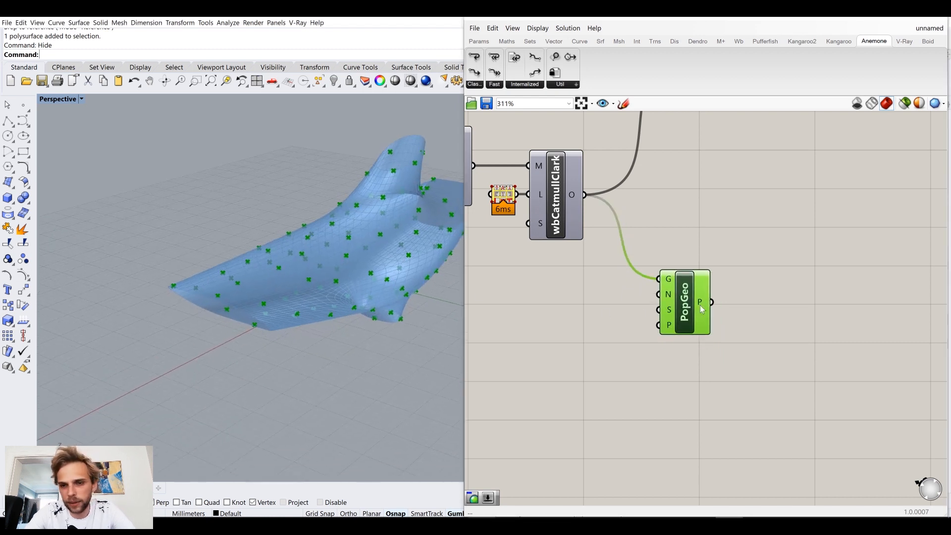
drag(700, 305, 719, 296)
click(596, 320)
double_click(596, 320)
text(1000)
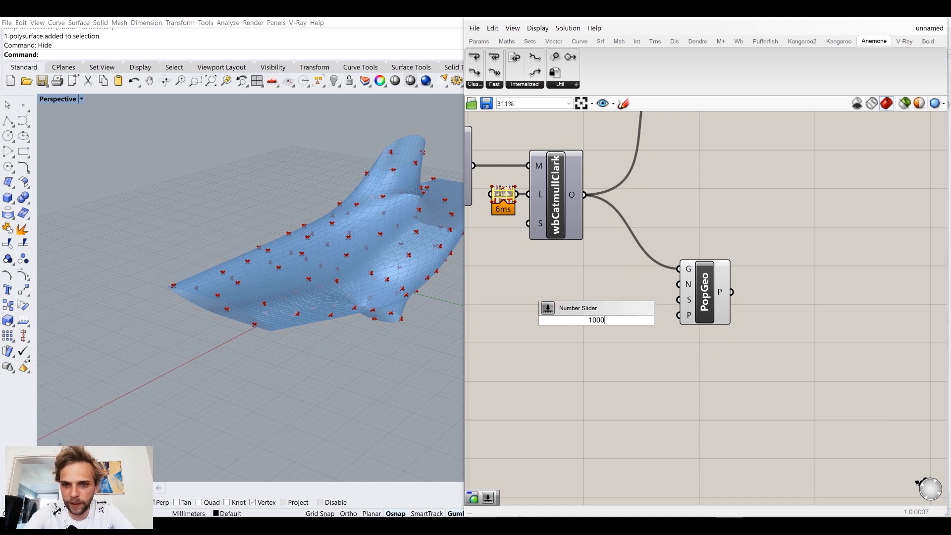
key(Return)
drag(659, 319, 678, 285)
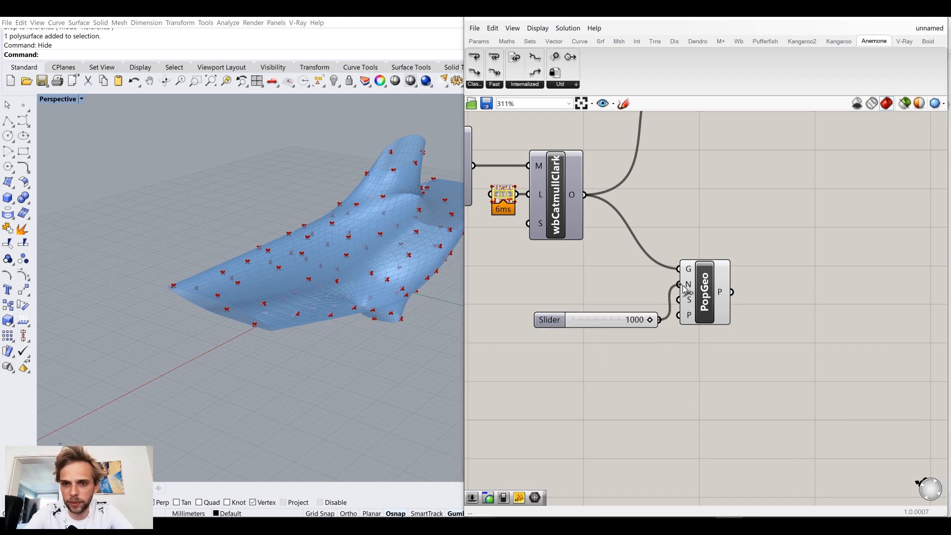
Step: Place the 1000-value slider beside Populate Geometry, level with its N input
drag(613, 324, 616, 289)
click(615, 325)
right_drag(273, 307, 395, 293)
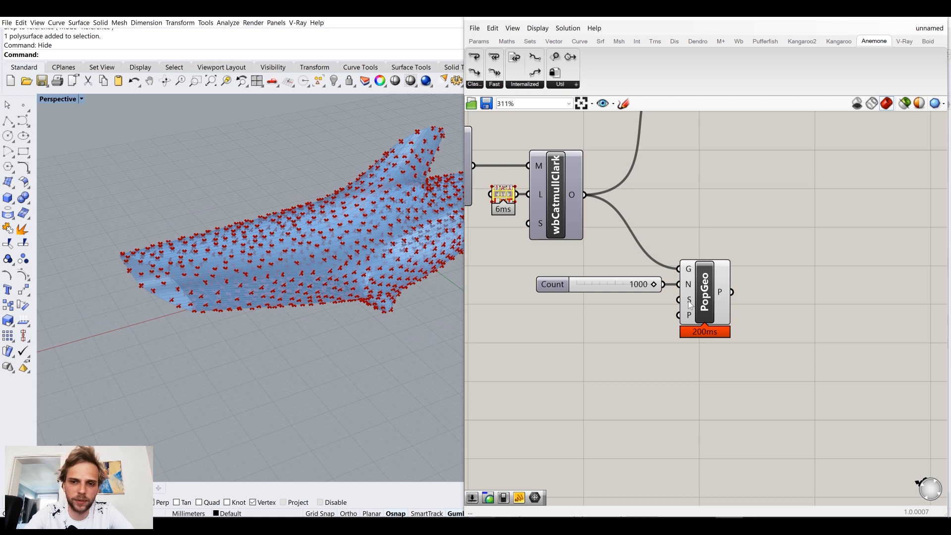
mouse_move(690, 317)
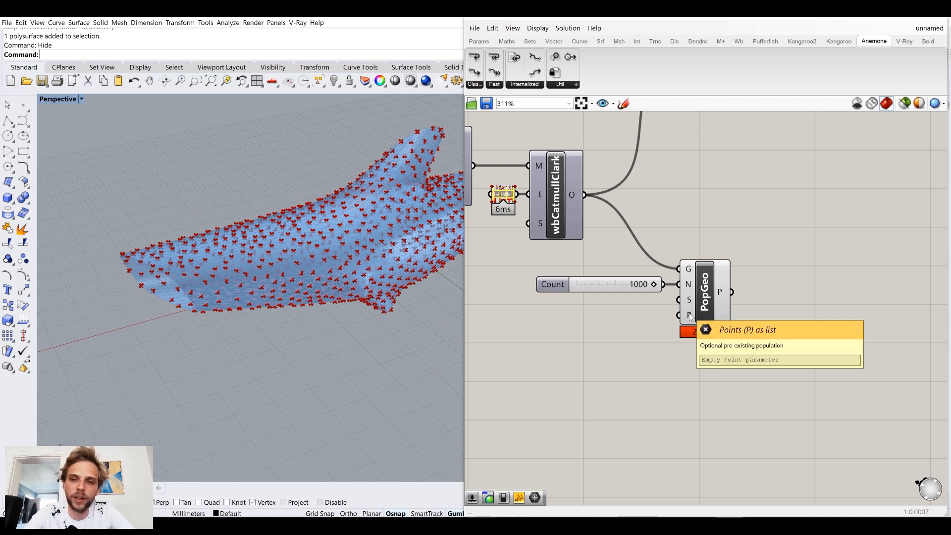
Step: Move the Count slider and Populate Geometry together farther down, away from the Catmull-Clark component
drag(736, 375, 590, 214)
drag(713, 222, 631, 352)
click(715, 391)
drag(704, 297, 710, 297)
mouse_move(724, 294)
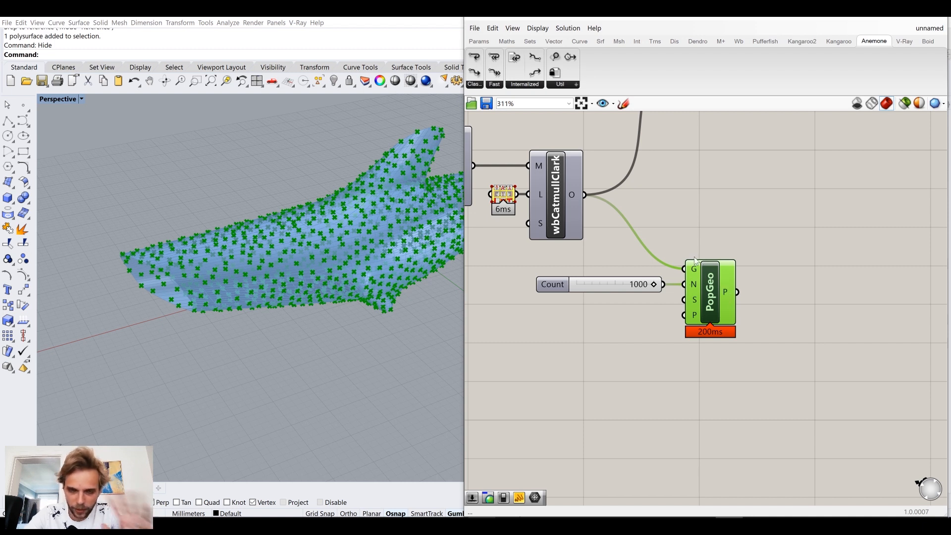
drag(741, 369, 583, 257)
drag(707, 305, 703, 357)
click(605, 275)
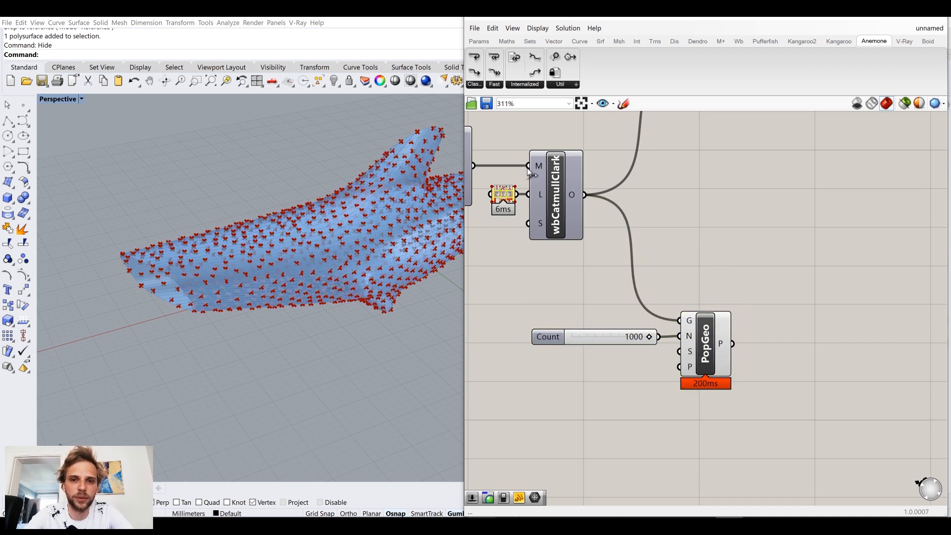
right_drag(382, 236, 153, 170)
double_click(679, 230)
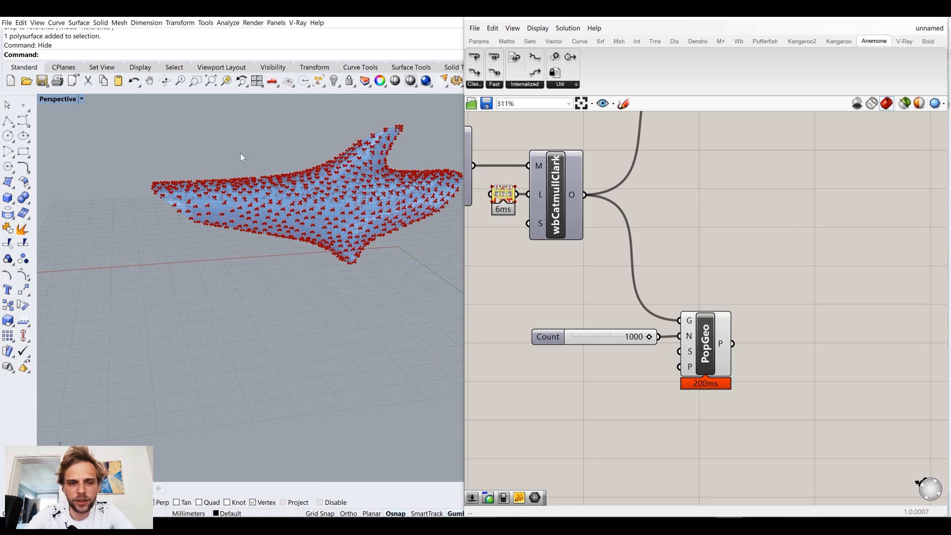
right_drag(276, 200, 262, 204)
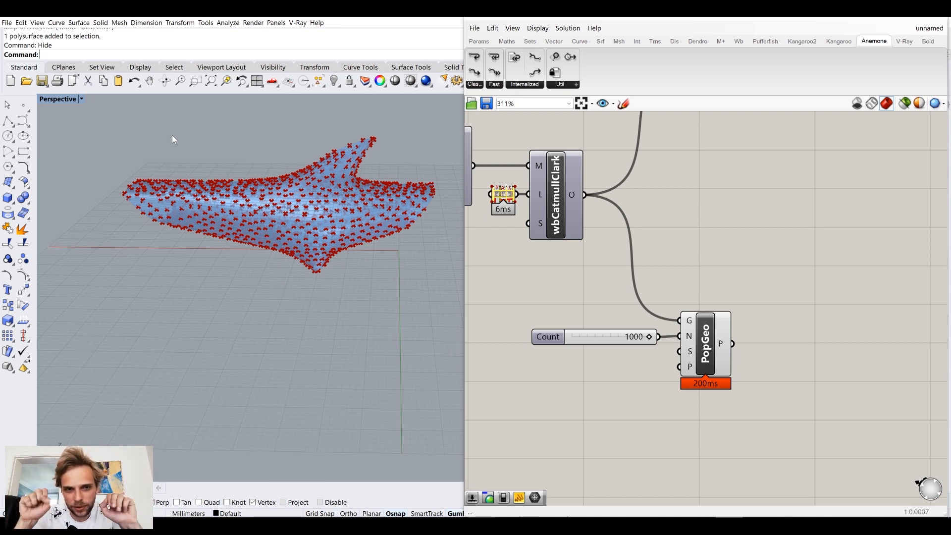
right_drag(210, 193, 124, 171)
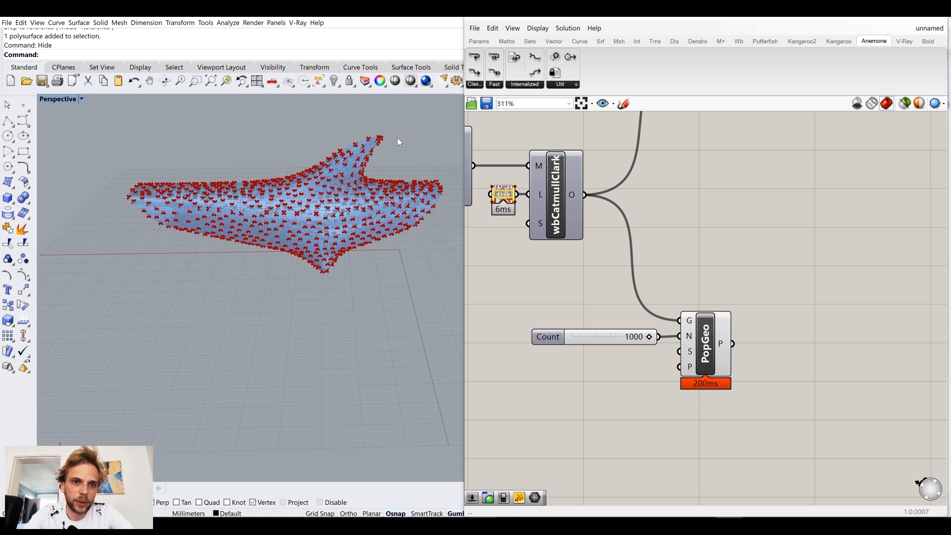
right_drag(766, 198, 754, 266)
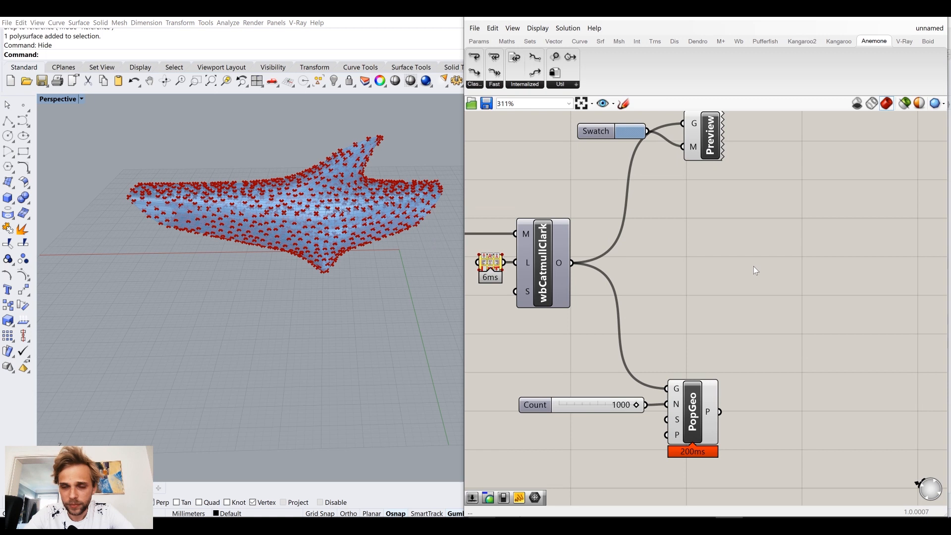
double_click(754, 266)
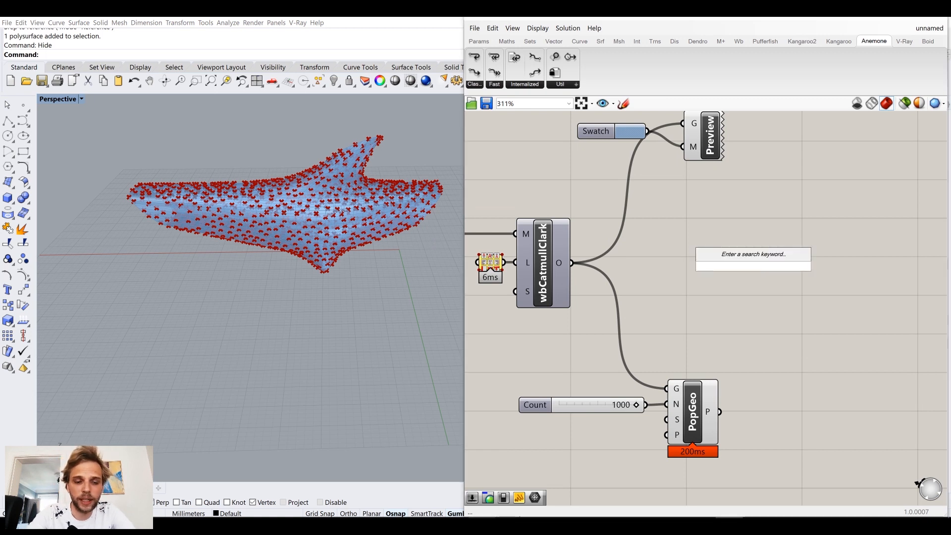
Step: Create a sphere in the Top view, centred on the far open end of the populated mesh and larger than that opening
right_drag(136, 274, 169, 215)
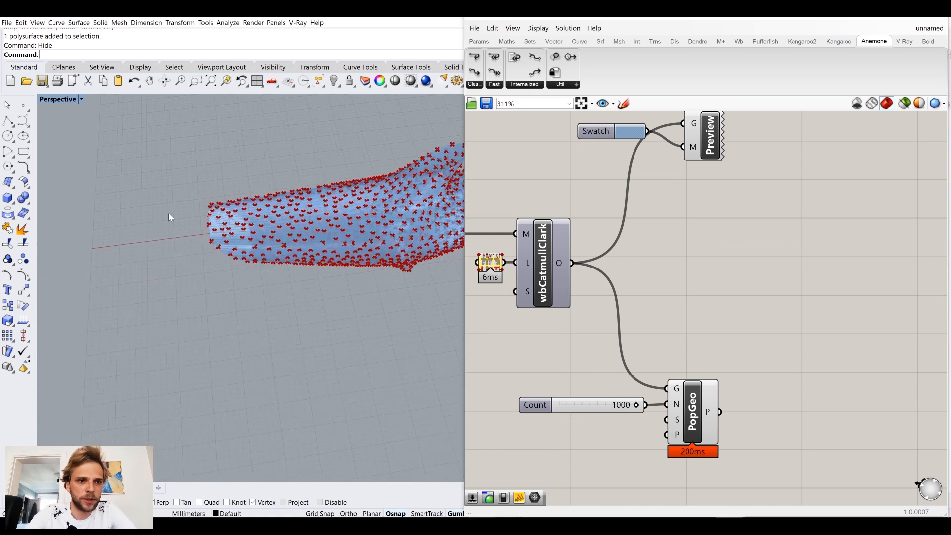
click(8, 198)
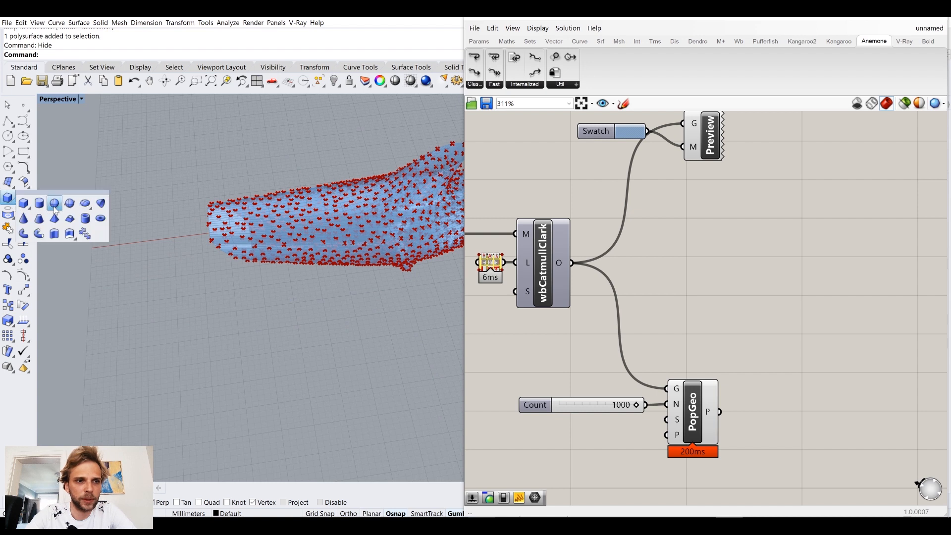
click(54, 204)
right_drag(185, 250, 192, 262)
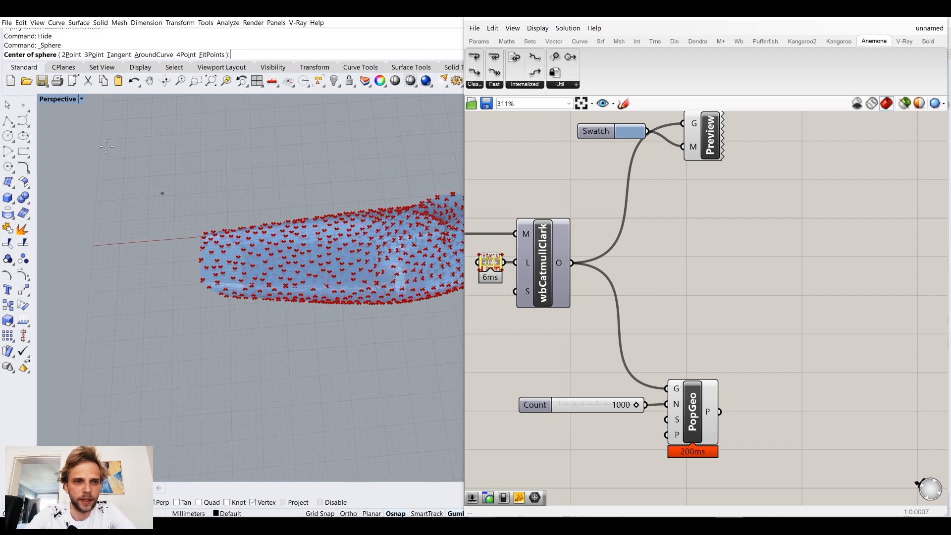
double_click(58, 99)
double_click(47, 98)
right_drag(283, 173, 40, 216)
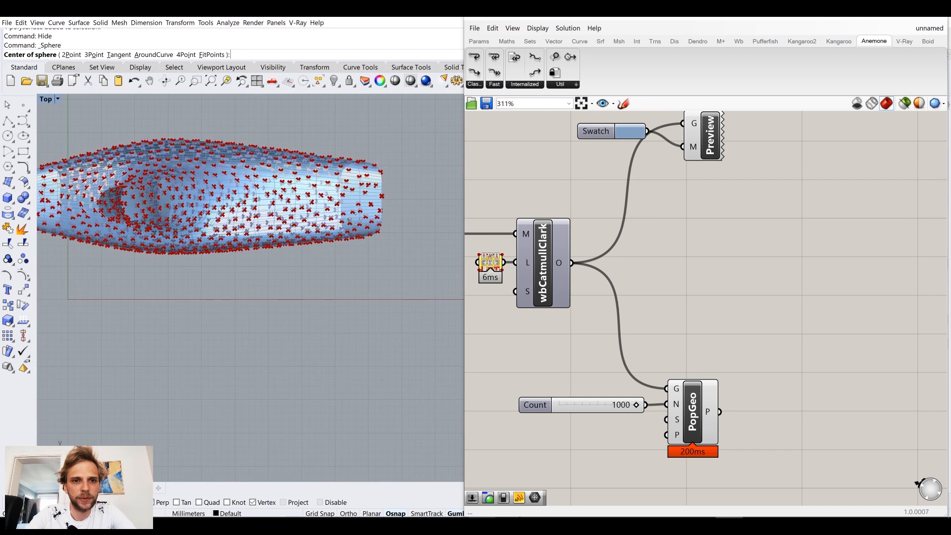
click(383, 200)
click(320, 204)
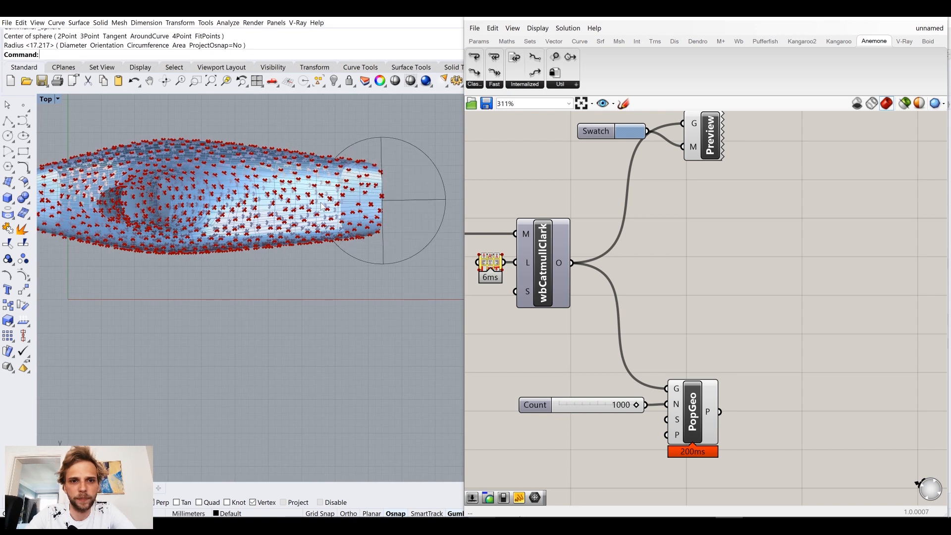
Step: Return to the Perspective view, raise the sphere to the height of the mesh end and shift it slightly toward the mesh
double_click(47, 99)
double_click(384, 102)
right_drag(331, 283, 297, 201)
shift+right_drag(297, 201, 322, 263)
click(250, 230)
drag(251, 231, 269, 173)
right_drag(269, 173, 298, 259)
drag(214, 235, 222, 235)
key(Escape)
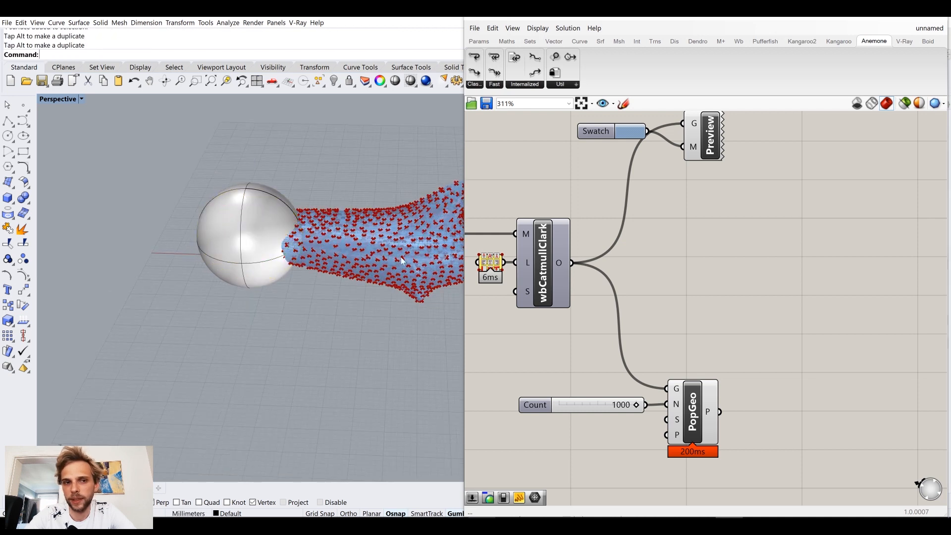
Step: Set the Perspective viewport's display mode to Wireframe so the mesh inside the sphere can be seen
click(263, 244)
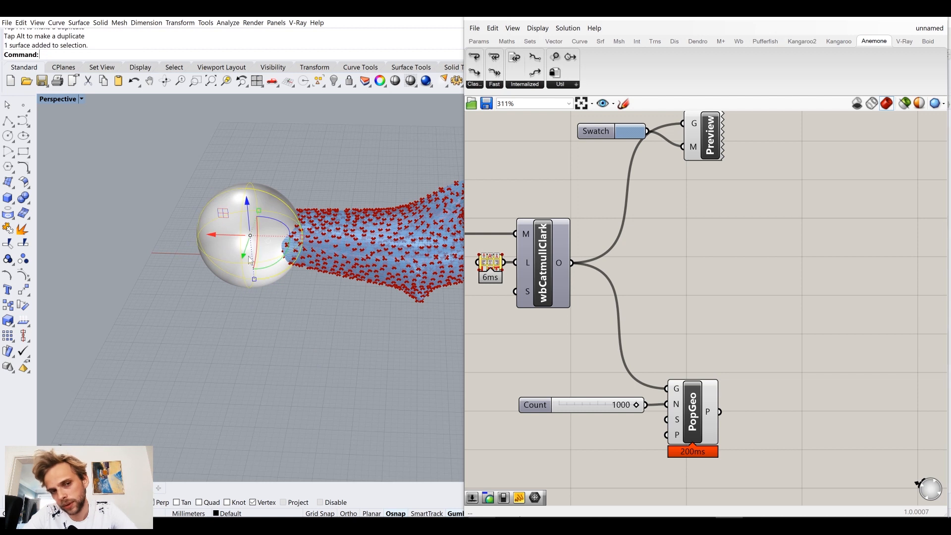
click(69, 100)
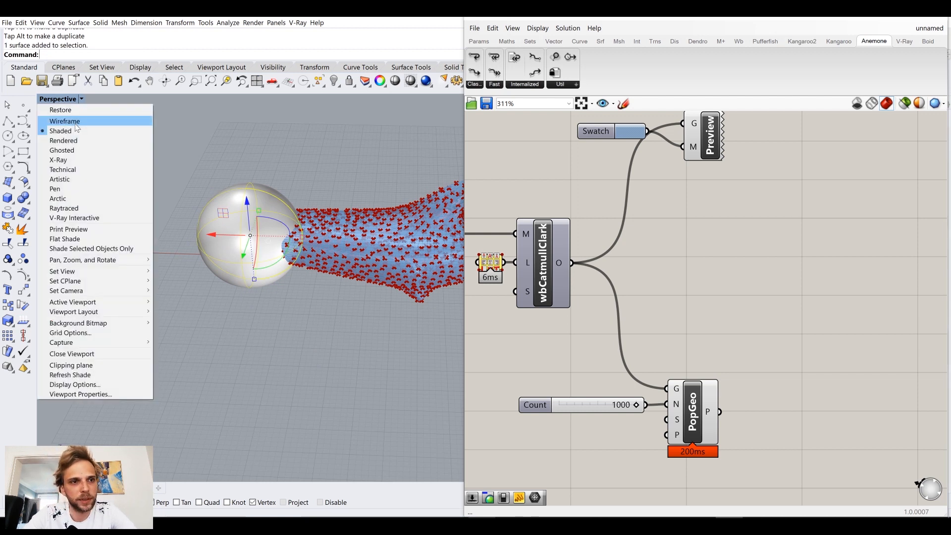
click(57, 120)
click(139, 149)
right_drag(279, 187, 295, 228)
Step: Scale the sphere up uniformly in 3D so it encloses more of the mesh end
click(217, 237)
shift+drag(292, 224, 302, 232)
right_drag(306, 226, 319, 321)
click(321, 319)
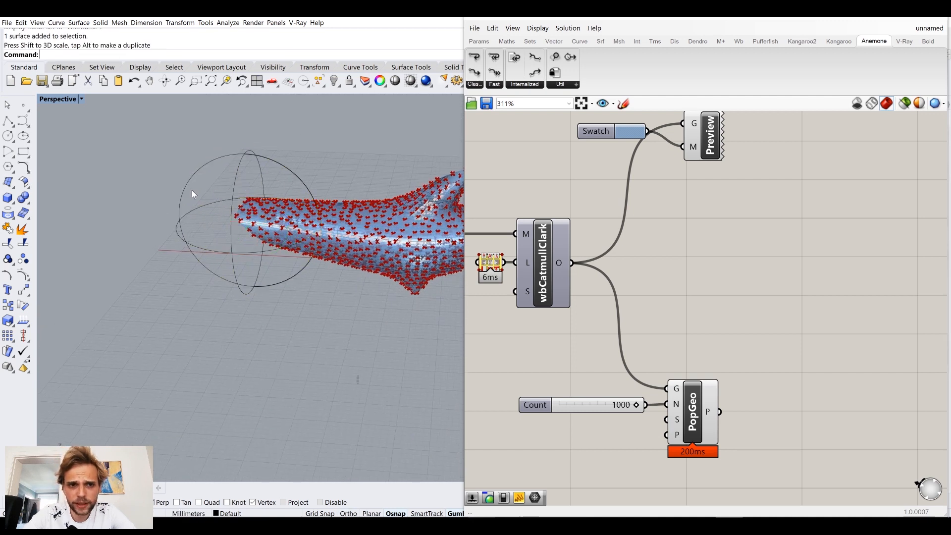
Step: Shift the enlarged sphere slightly outward along the X axis, away from the mesh body, and deselect it
right_drag(283, 226, 238, 205)
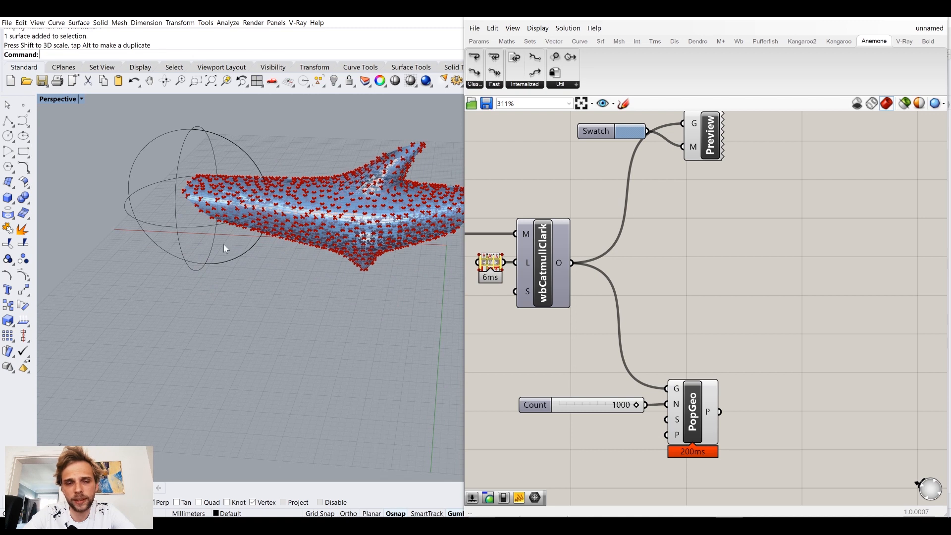
click(178, 167)
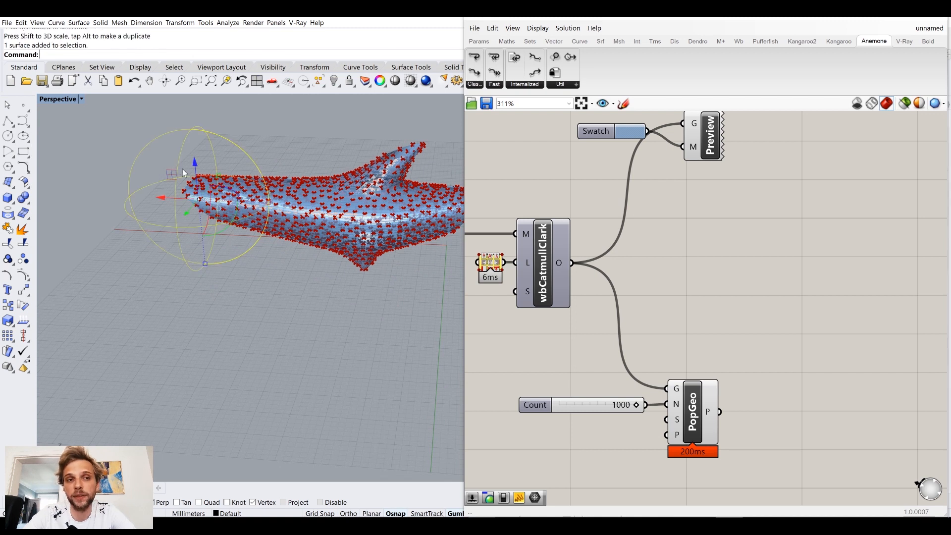
mouse_move(166, 212)
mouse_down()
mouse_move(283, 218)
mouse_move(158, 212)
mouse_up()
right_drag(582, 297, 540, 273)
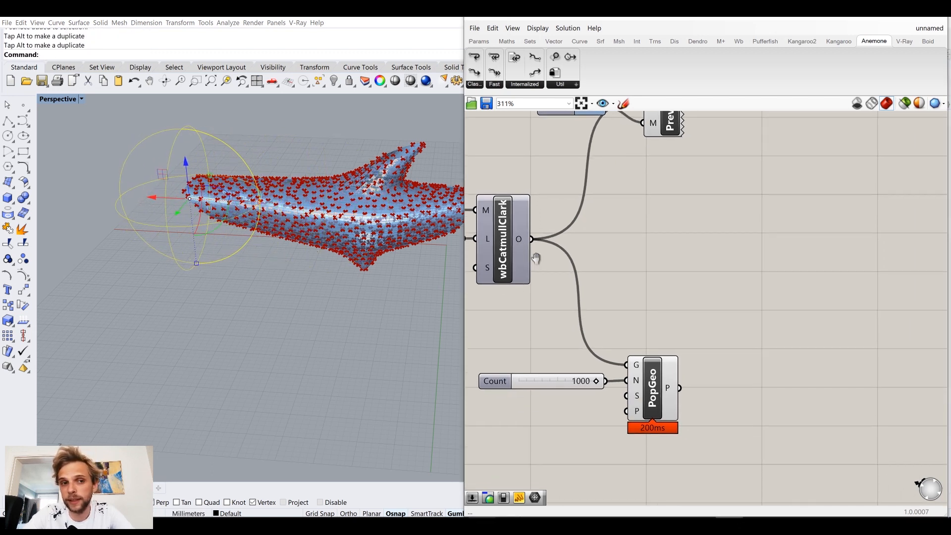
click(348, 361)
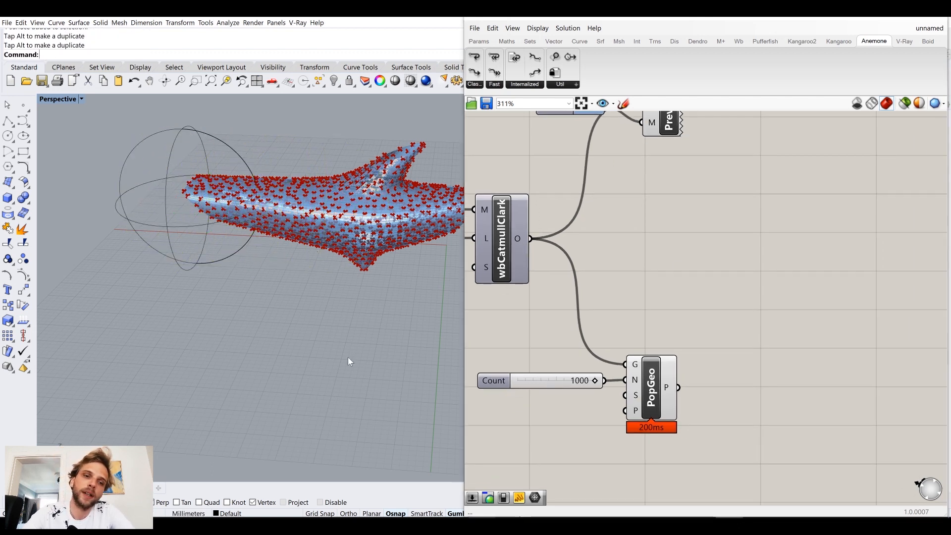
Step: Add a Point In Brep component to the canvas, above and beyond Populate Geometry
double_click(703, 278)
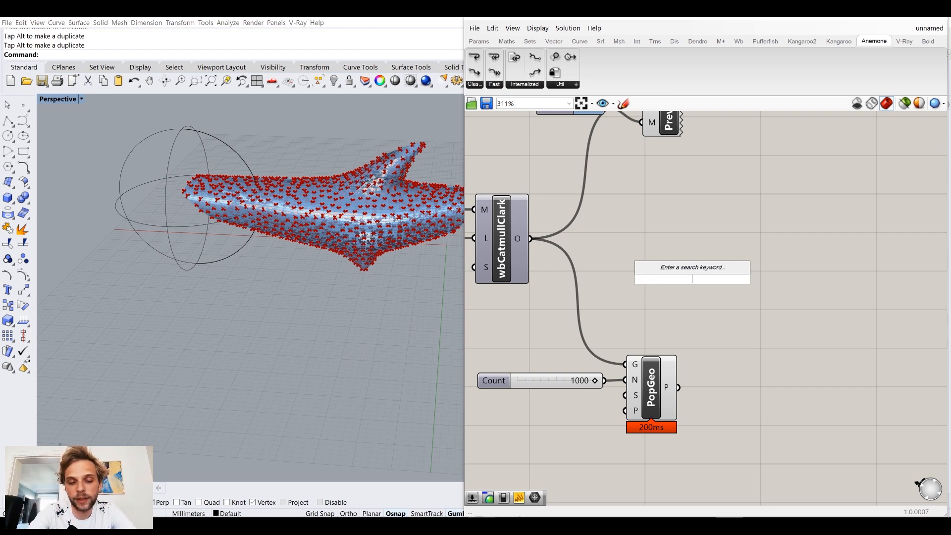
text(point i)
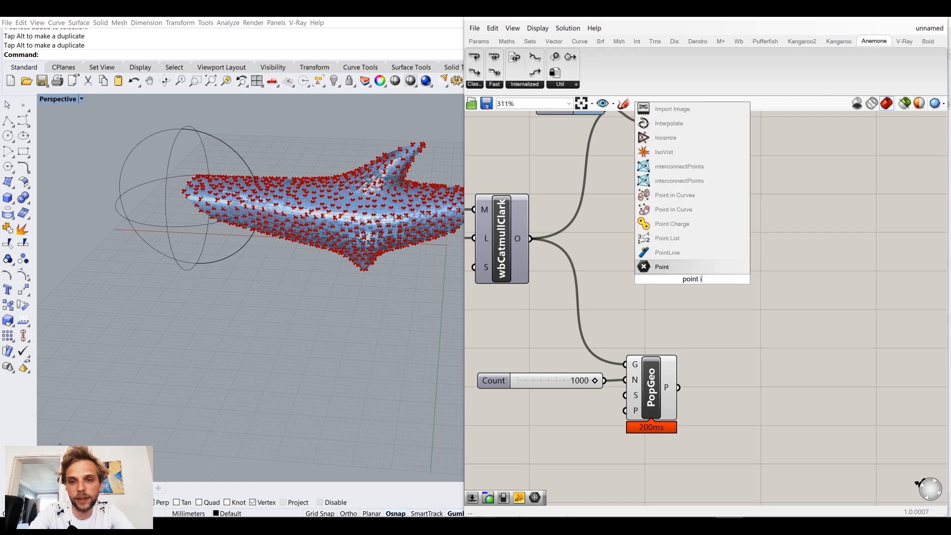
text(n bre)
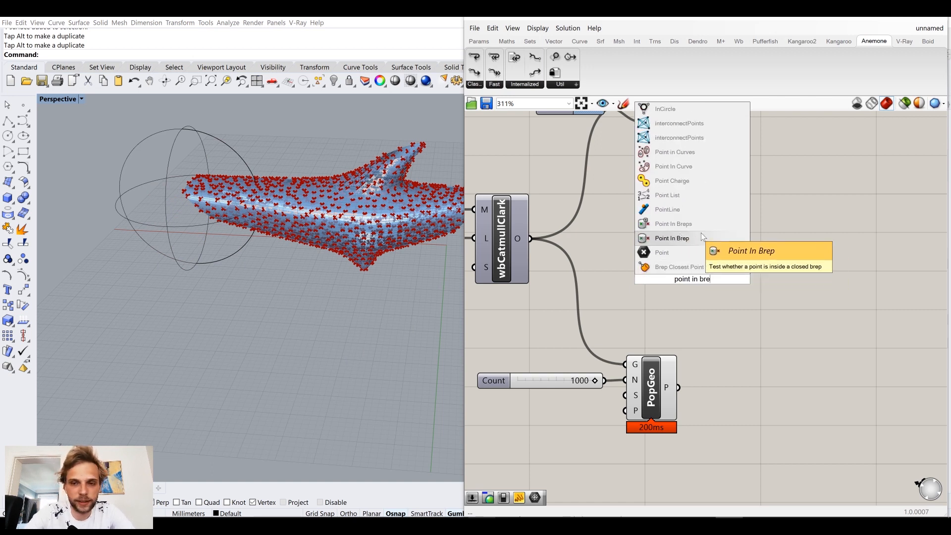
click(679, 238)
drag(680, 269, 716, 267)
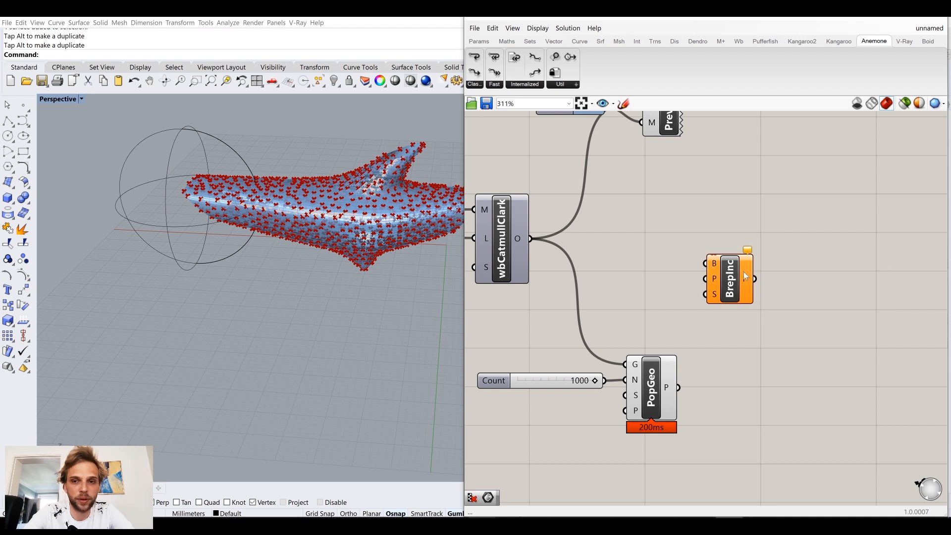
Step: Add a Brep parameter before Point In Brep and reference the Rhino sphere in it
click(216, 142)
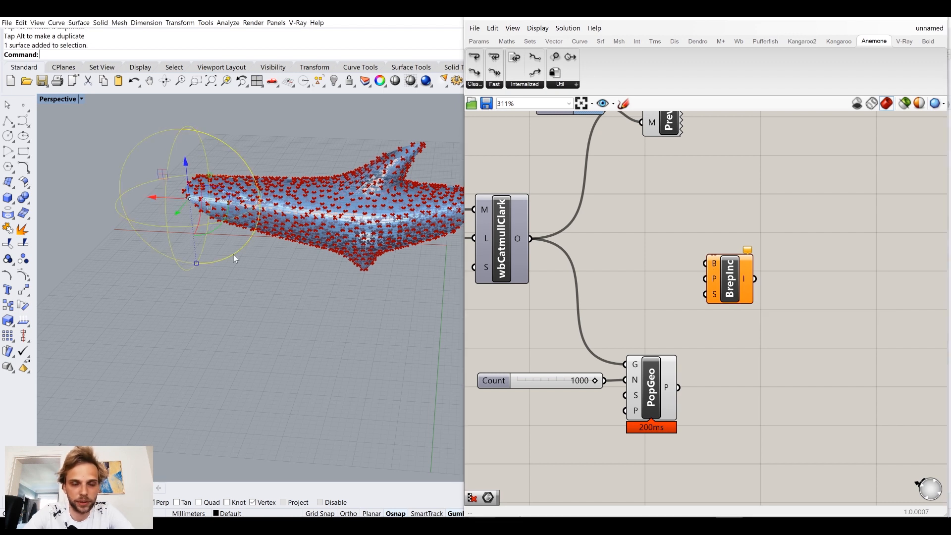
double_click(650, 258)
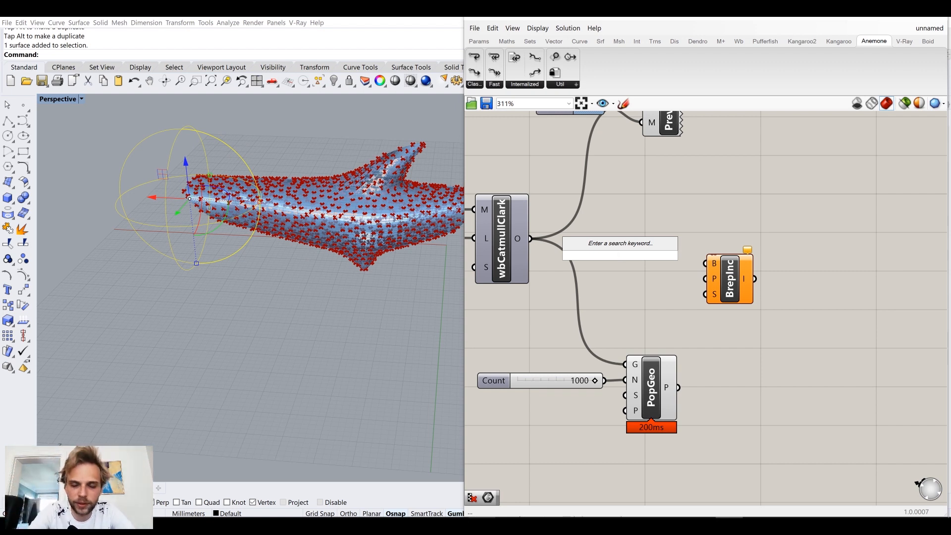
text(brep)
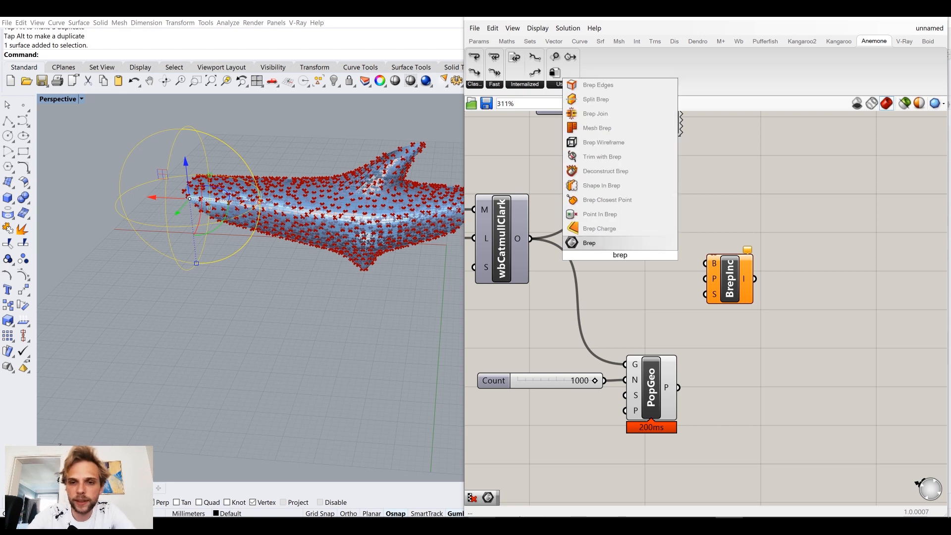
click(619, 242)
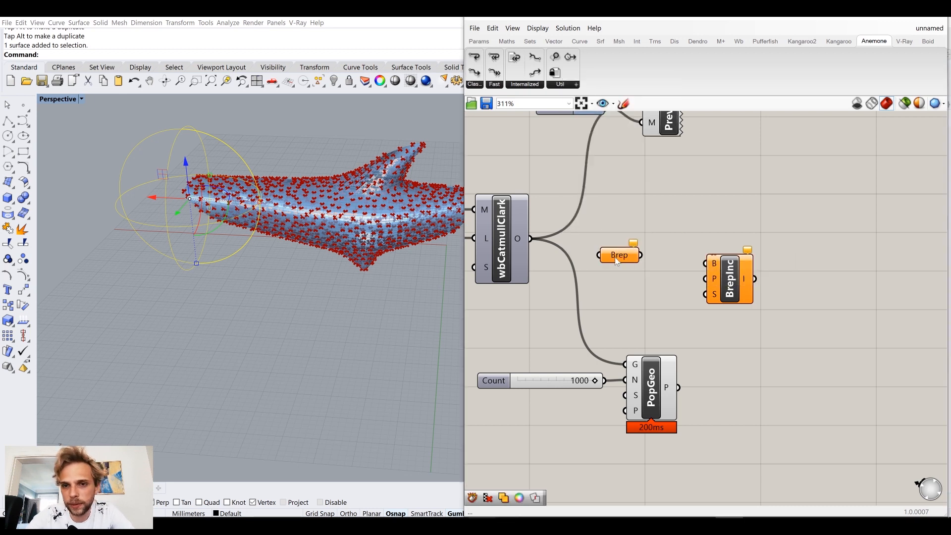
right_click(616, 255)
click(652, 373)
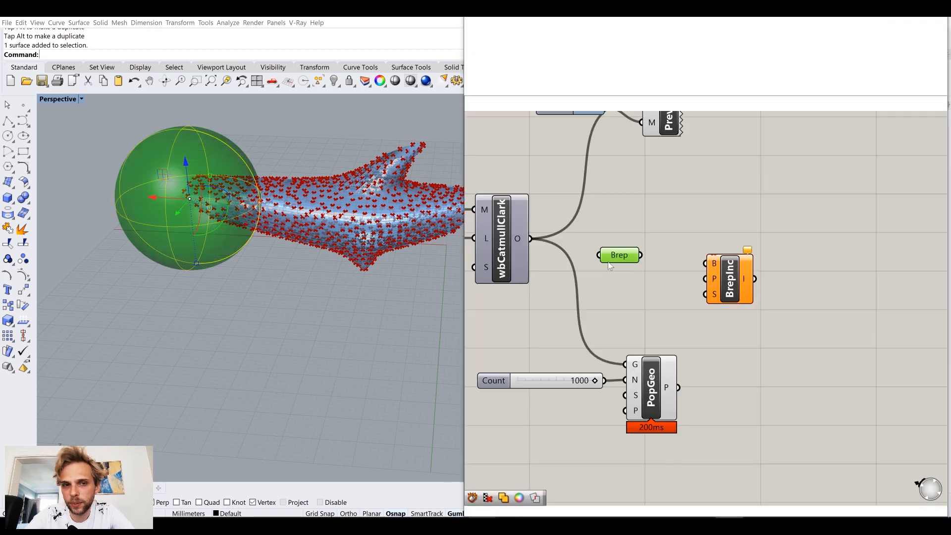
Step: Connect the Brep parameter to the B input of Point In Brep and place it close beside that component
drag(658, 259, 705, 263)
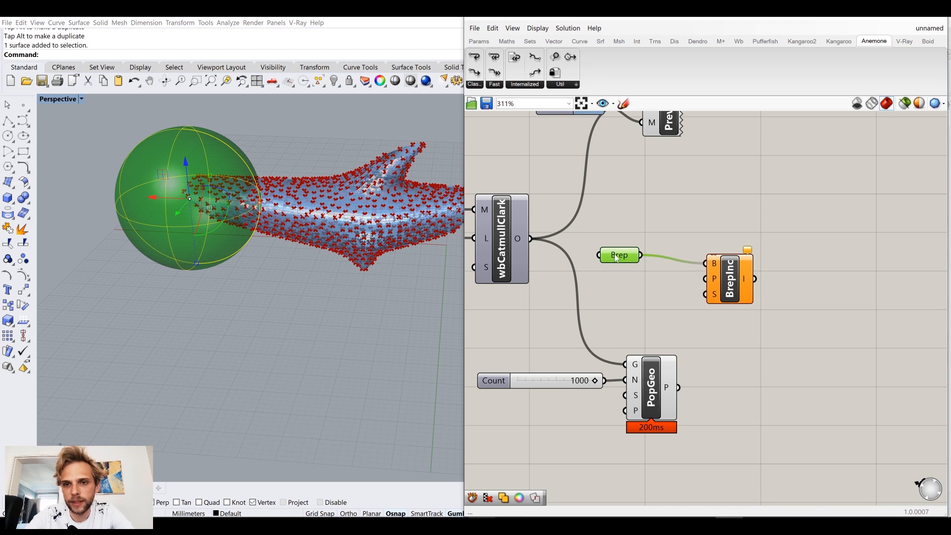
drag(614, 254, 660, 262)
click(671, 235)
click(231, 327)
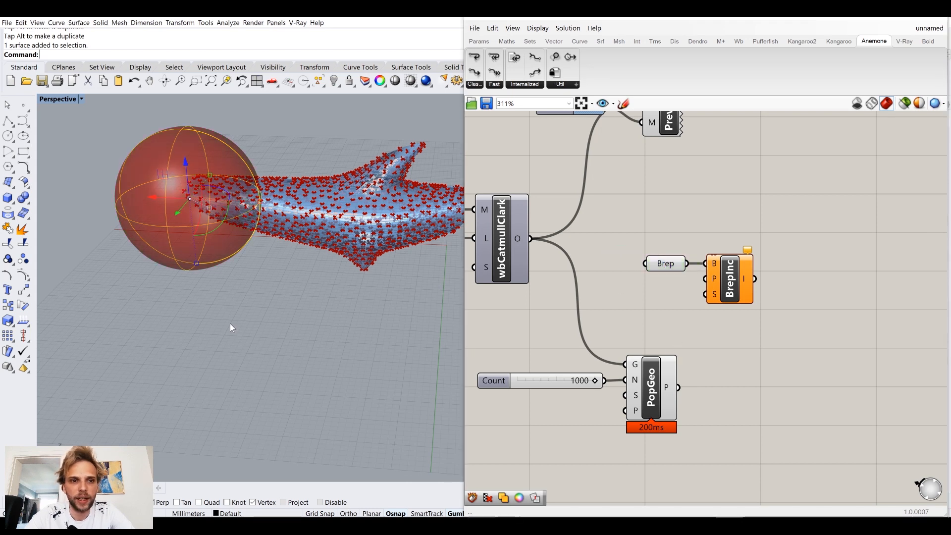
Step: Turn off the Brep parameter's preview, and select Populate Geometry to highlight its points around the sphere
click(664, 263)
middle_click(667, 263)
click(708, 229)
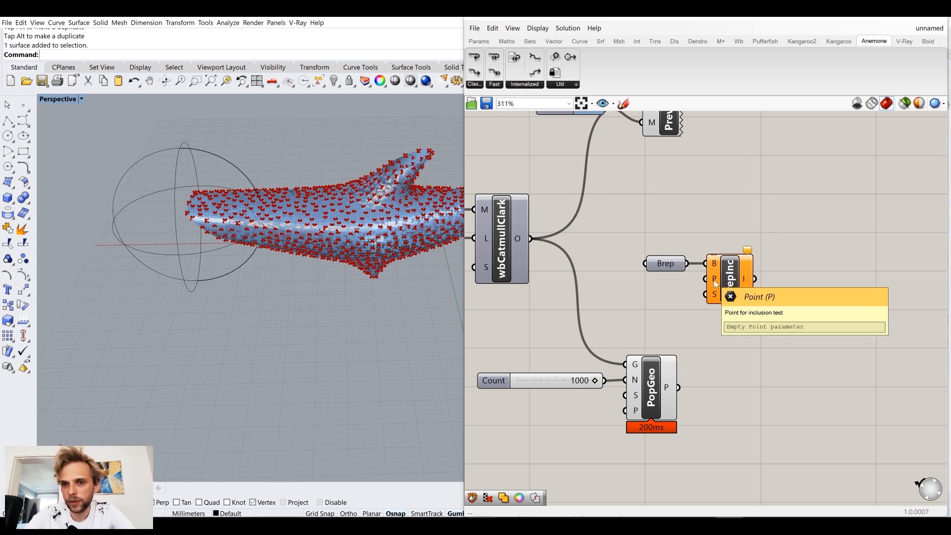
click(668, 393)
shift+right_drag(363, 228, 354, 224)
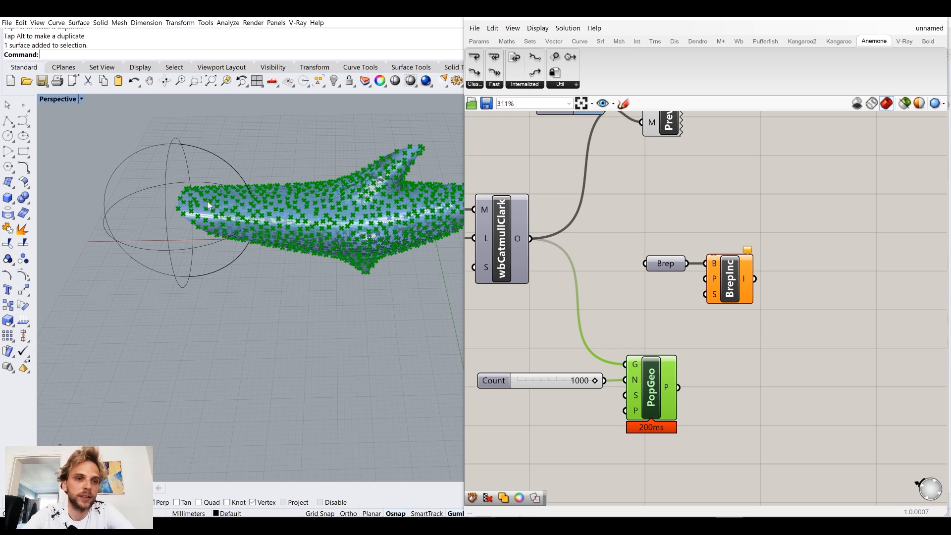
Step: Connect the Populate Geometry points to the P input of Point In Brep and nudge that component into place
drag(678, 387, 748, 292)
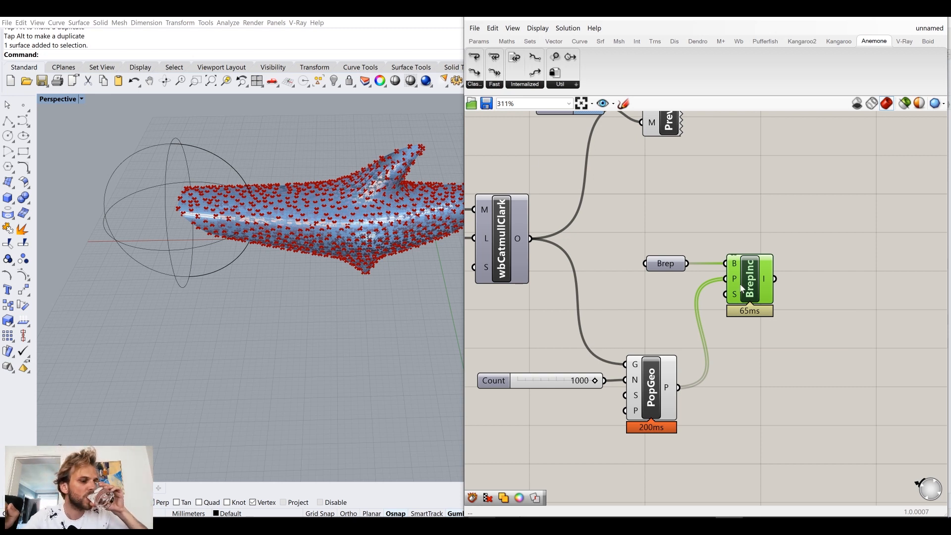
mouse_move(749, 281)
mouse_down()
mouse_move(757, 289)
mouse_move(747, 284)
mouse_up()
drag(794, 340, 722, 255)
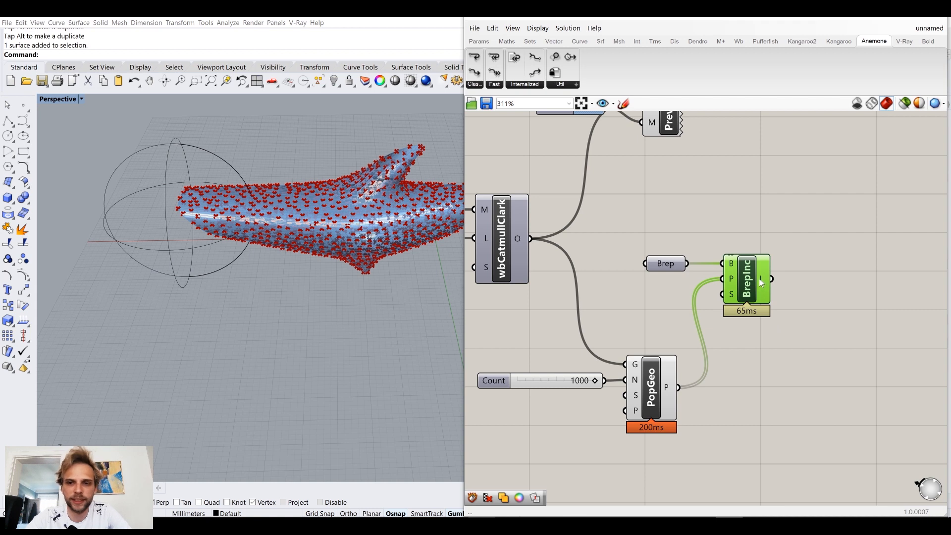
drag(772, 327, 680, 242)
click(802, 335)
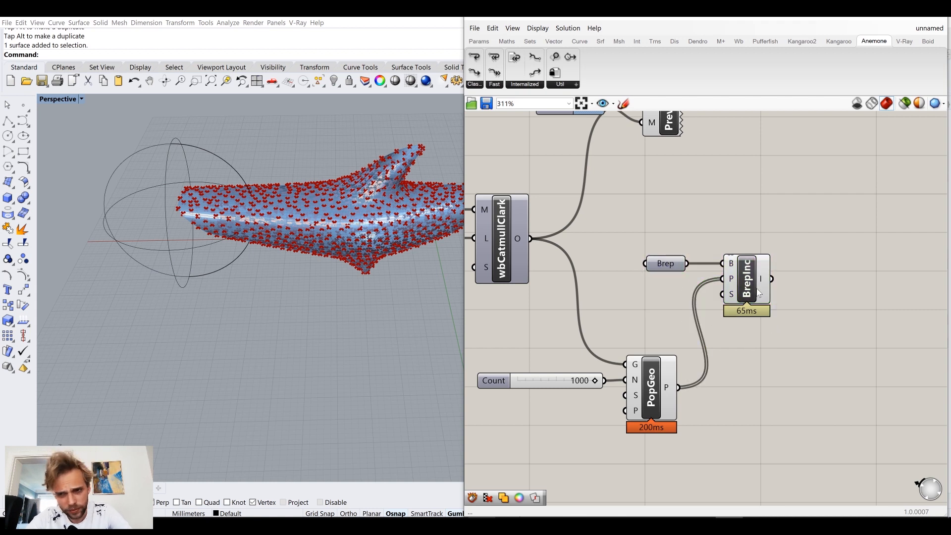
Step: Add a Cull Pattern component beyond Populate Geometry and feed the populated points into its L input
double_click(812, 380)
text(cull)
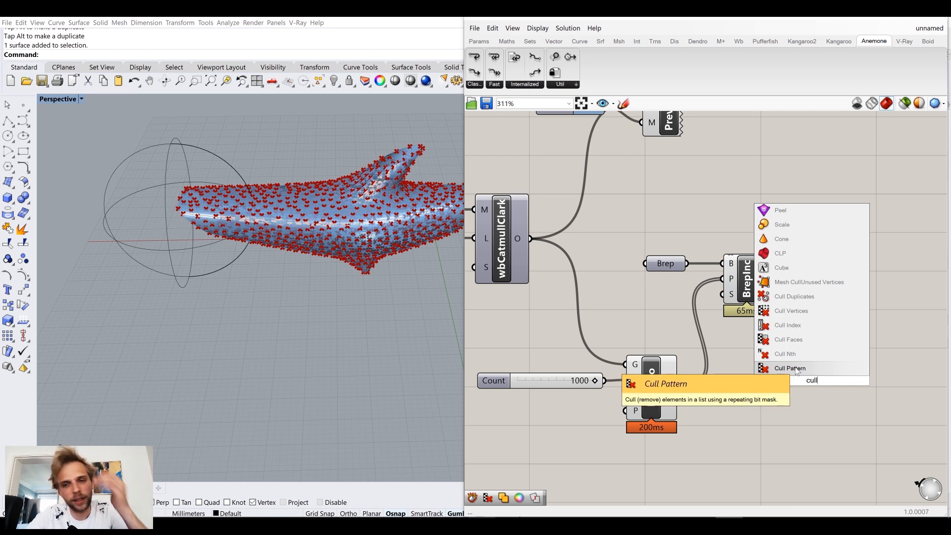
click(792, 369)
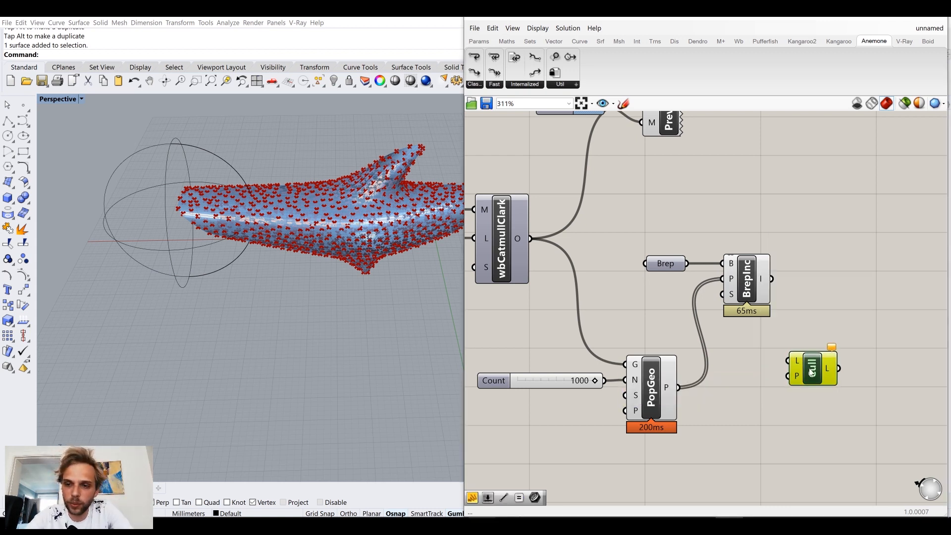
drag(663, 400, 849, 392)
drag(824, 352, 674, 243)
Step: Place Point In Brep with its Brep parameter below the point wire and connect its I output to Cull Pattern's P input
drag(754, 294, 753, 476)
click(807, 421)
right_drag(807, 421, 729, 323)
drag(693, 368, 752, 311)
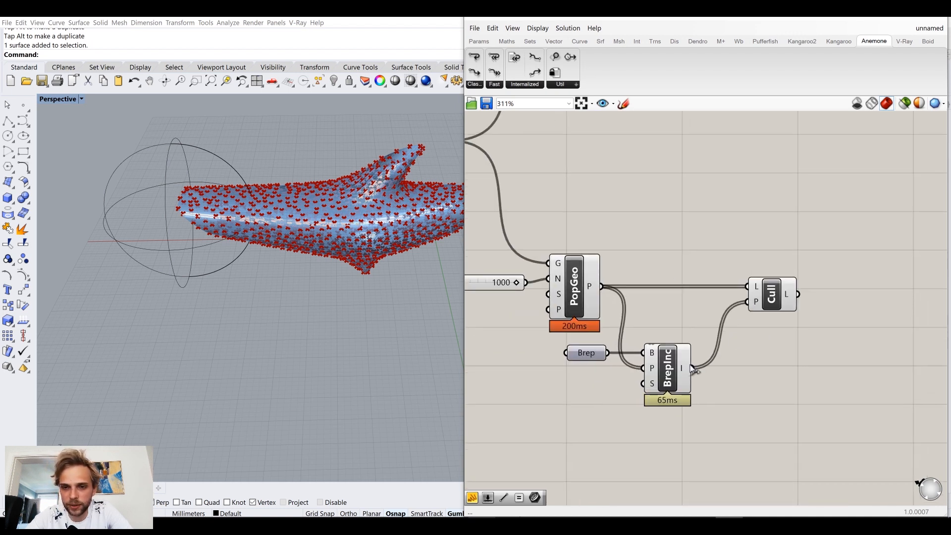
mouse_move(682, 367)
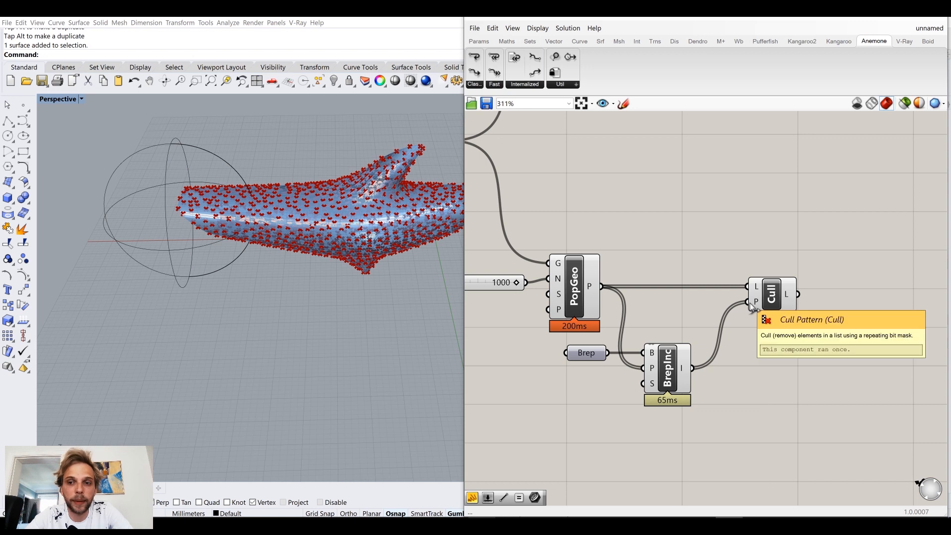
mouse_move(751, 303)
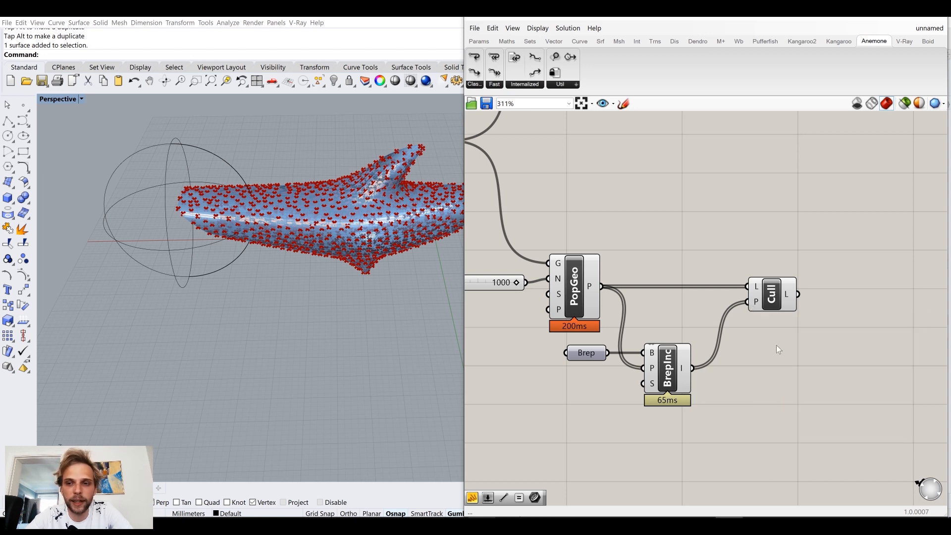
Step: Turn off the preview of Populate Geometry, the Brep parameter and Point In Brep, leaving only the culled points displayed
drag(641, 363, 545, 235)
middle_click(588, 230)
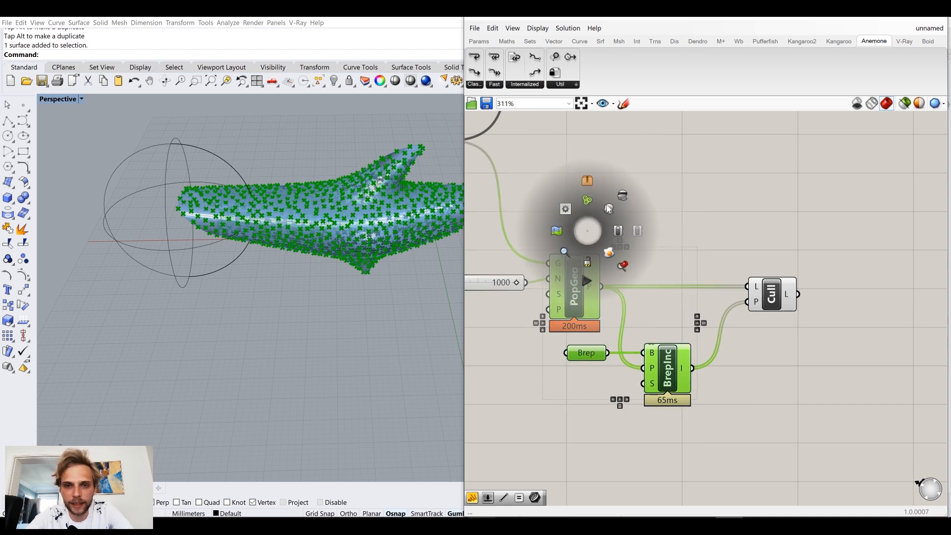
click(627, 191)
click(638, 198)
click(783, 286)
click(786, 260)
Step: Reposition the Rhino sphere slightly over the end of the body to test which points are kept
click(199, 149)
mouse_move(151, 211)
mouse_down()
mouse_move(342, 219)
mouse_move(149, 217)
mouse_up()
click(274, 332)
right_drag(281, 297, 287, 294)
Step: Tidy the canvas by shifting the Populate Geometry, Point In Brep and Cull Pattern group slightly away from the preview components
right_drag(707, 253, 675, 316)
scroll(676, 316, down, 4)
right_drag(627, 224, 591, 257)
scroll(595, 257, up, 2)
right_drag(749, 404, 713, 316)
drag(777, 413, 495, 270)
drag(546, 302, 541, 310)
click(535, 282)
right_drag(535, 284, 636, 265)
drag(567, 303, 573, 301)
click(663, 233)
right_drag(736, 246, 665, 266)
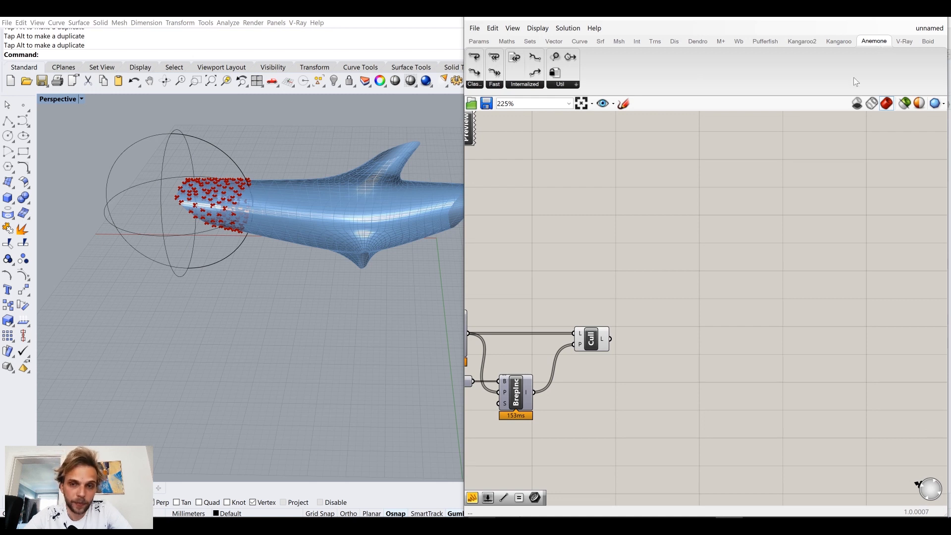
Step: Add Anemone's classic Loop Start and Loop End above Cull Pattern and link the Loop Start output to the Loop End input
right_drag(709, 183, 742, 201)
double_click(683, 254)
click(481, 84)
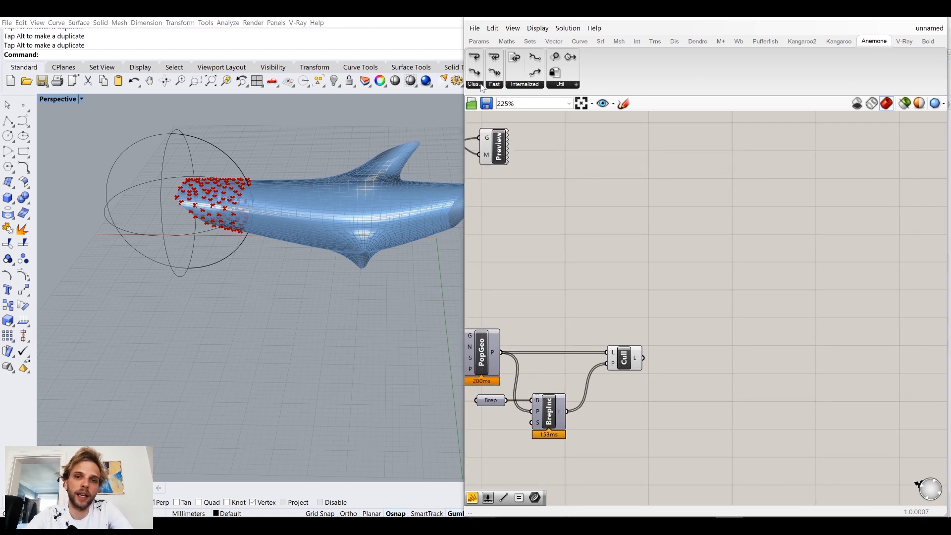
click(481, 84)
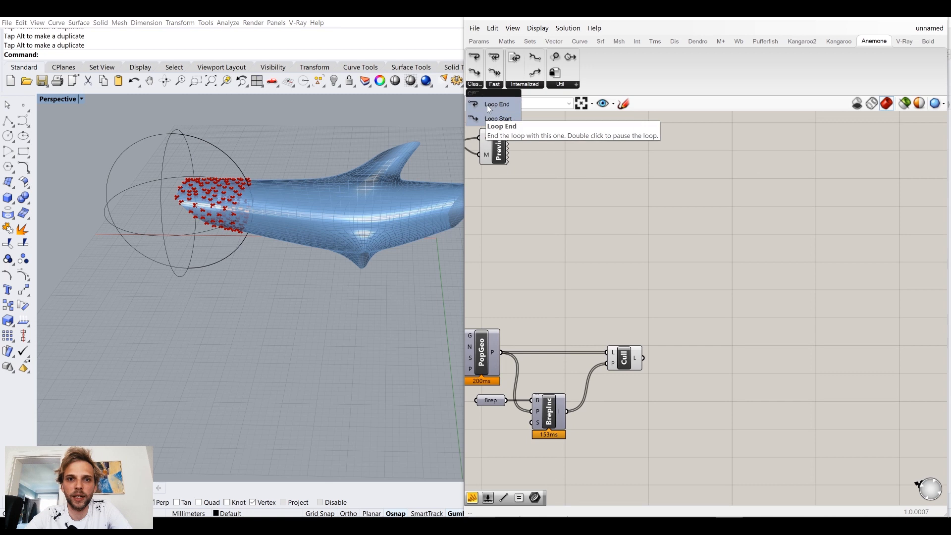
drag(490, 118, 664, 240)
drag(495, 104, 802, 246)
drag(688, 223, 805, 246)
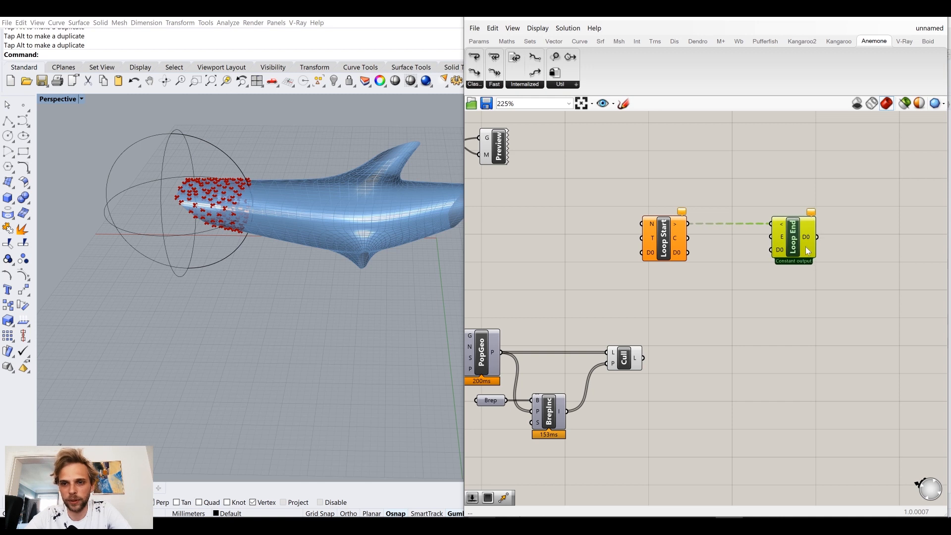
Step: Create a number slider set to 200, connect it to Loop Start's N input and align it beside that input
right_drag(576, 254, 651, 242)
double_click(650, 242)
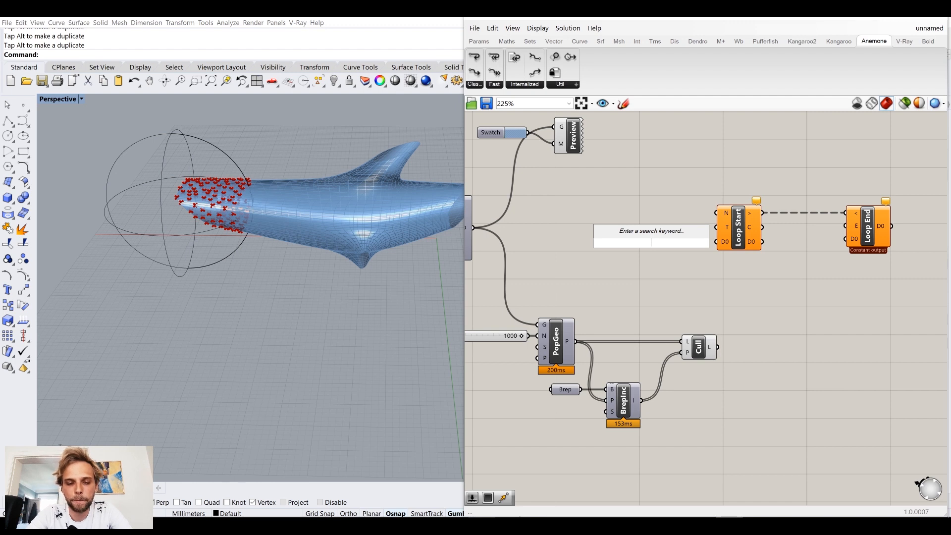
text(1)
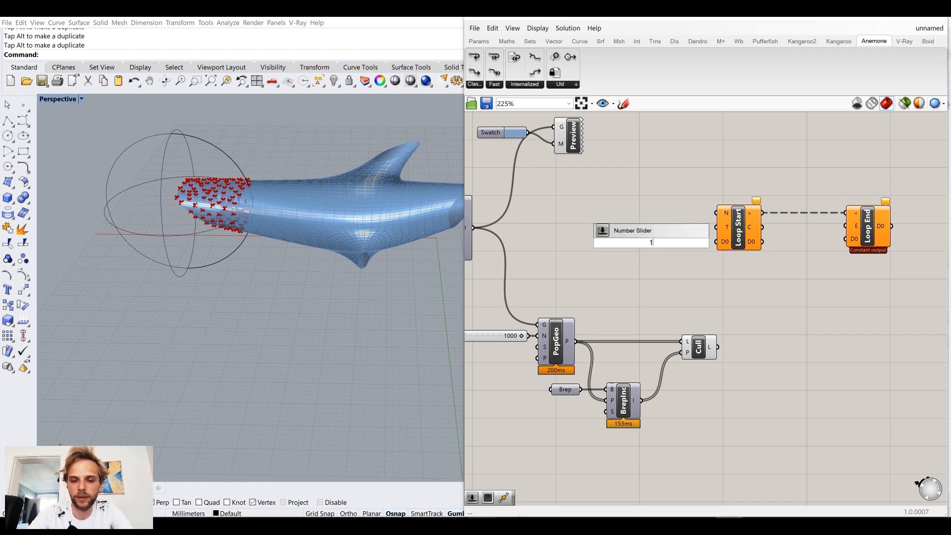
key(BackSpace)
text(200\)
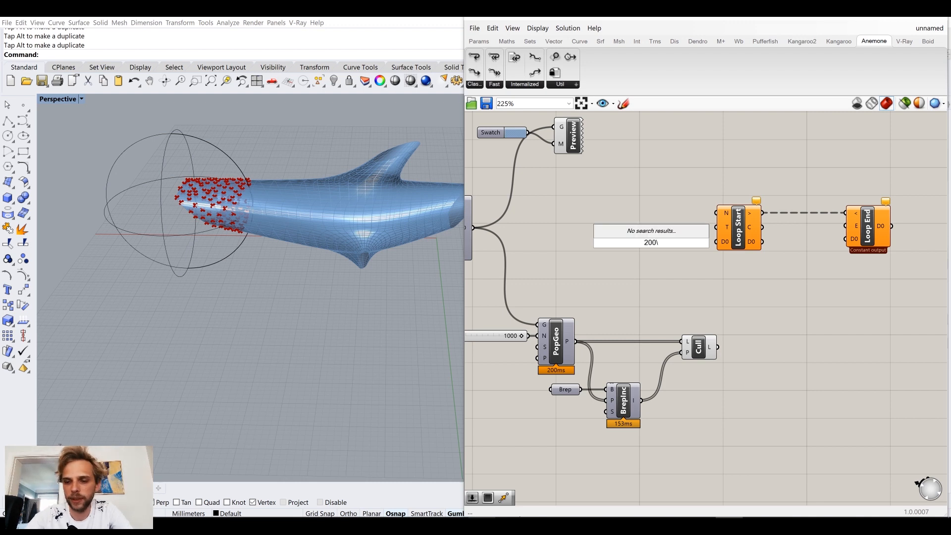
key(Return)
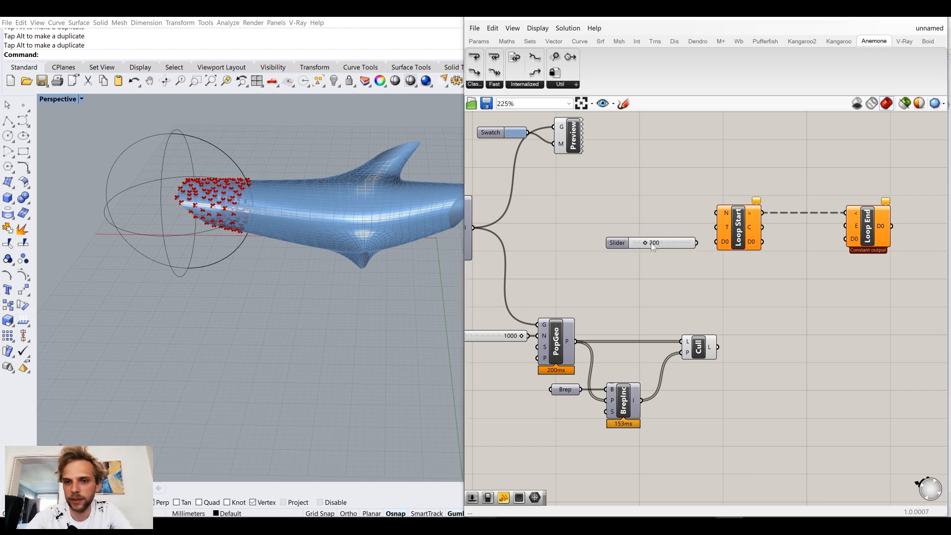
drag(697, 243, 716, 213)
drag(619, 243, 619, 212)
Step: Add a Button, connect it to Loop Start's T input and place it below the Repeat slider
click(678, 246)
double_click(687, 250)
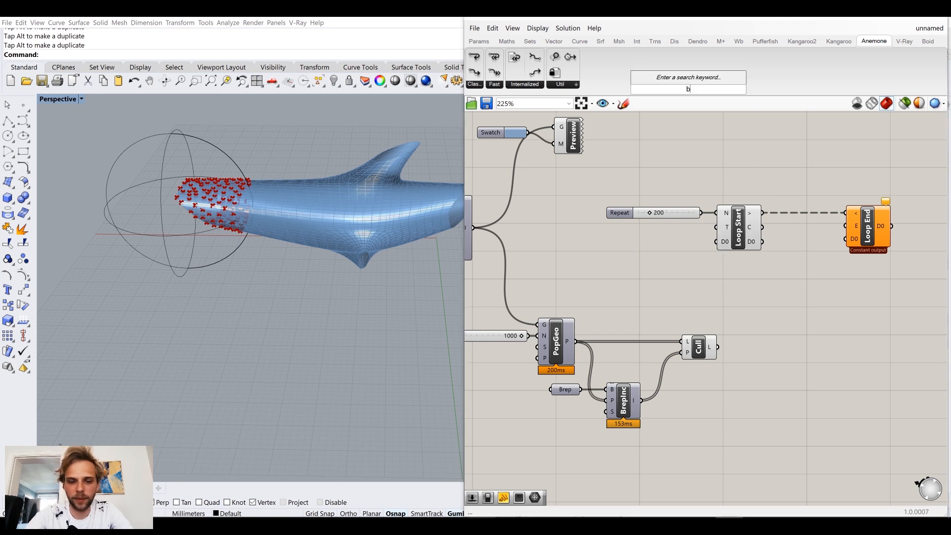
text(butt)
click(688, 235)
drag(697, 259, 721, 227)
drag(657, 234, 666, 233)
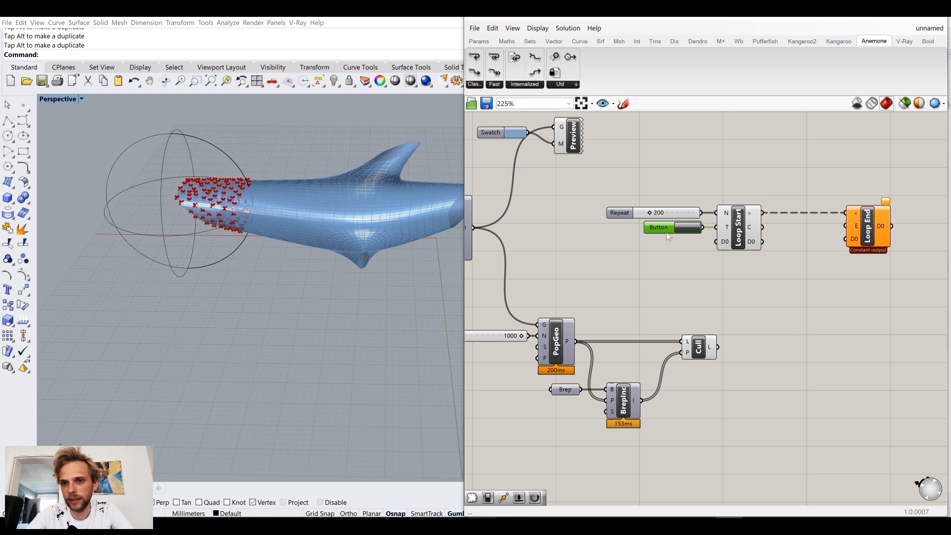
Step: Connect the Cull Pattern output to Loop Start's D0 input and move Loop End farther away from Loop Start
drag(717, 347, 716, 242)
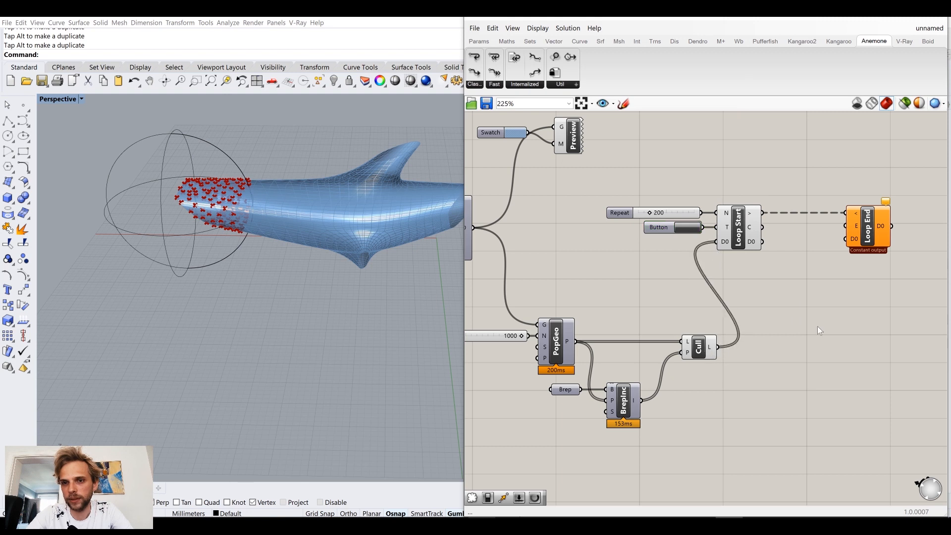
right_drag(926, 295, 822, 293)
drag(763, 230, 837, 231)
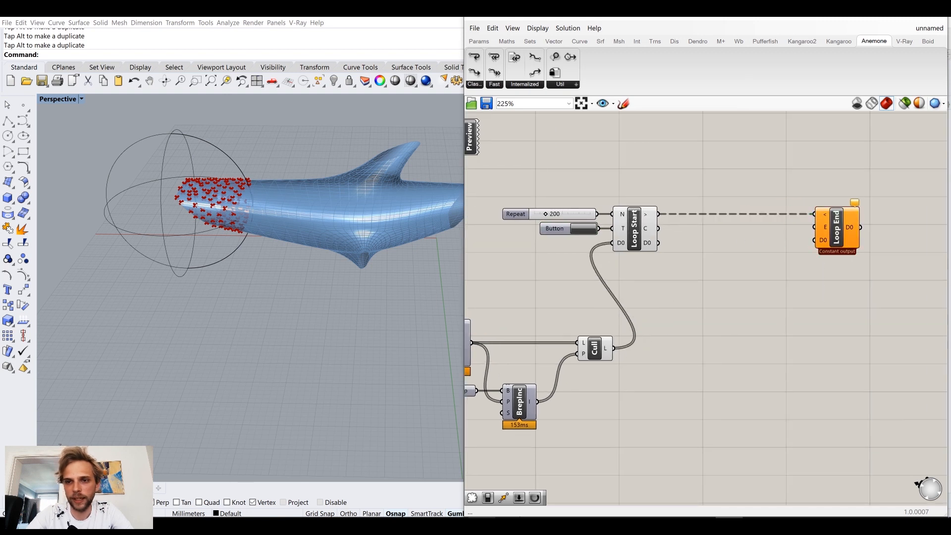
Step: Add a Move component and wire it between Loop Start's D0 output and Loop End's D0 input
double_click(780, 317)
text(move)
click(768, 306)
drag(658, 242, 815, 241)
right_drag(852, 257, 762, 267)
drag(661, 286, 656, 267)
click(663, 280)
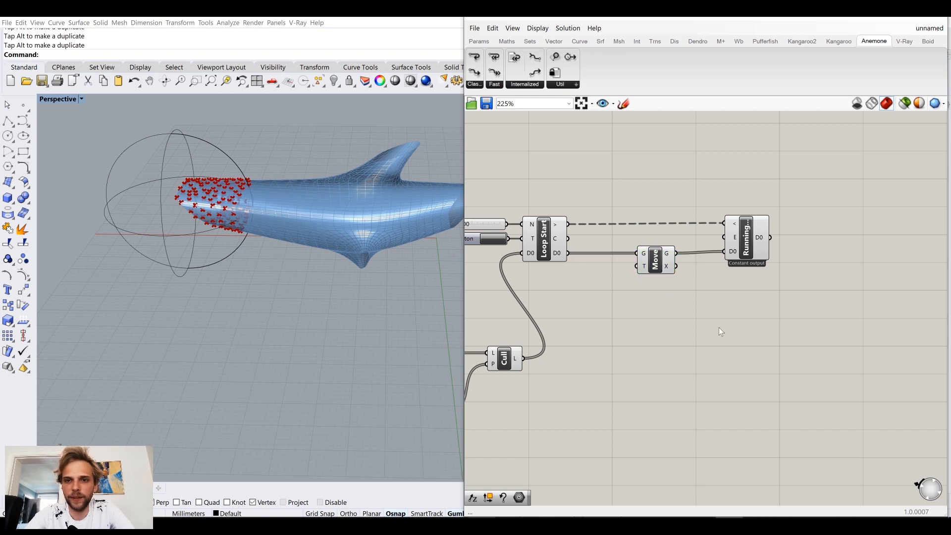
Step: Trigger the loop repeatedly to watch the points move in Rhino, and inspect Move's translation vector input
scroll(233, 148, down, 4)
shift+right_drag(233, 149, 250, 342)
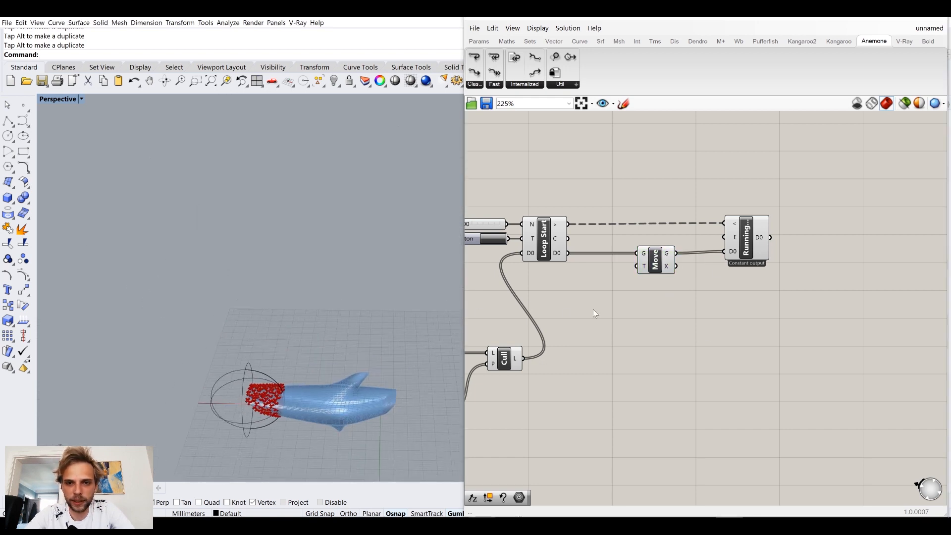
right_drag(594, 313, 650, 310)
click(559, 235)
click(558, 235)
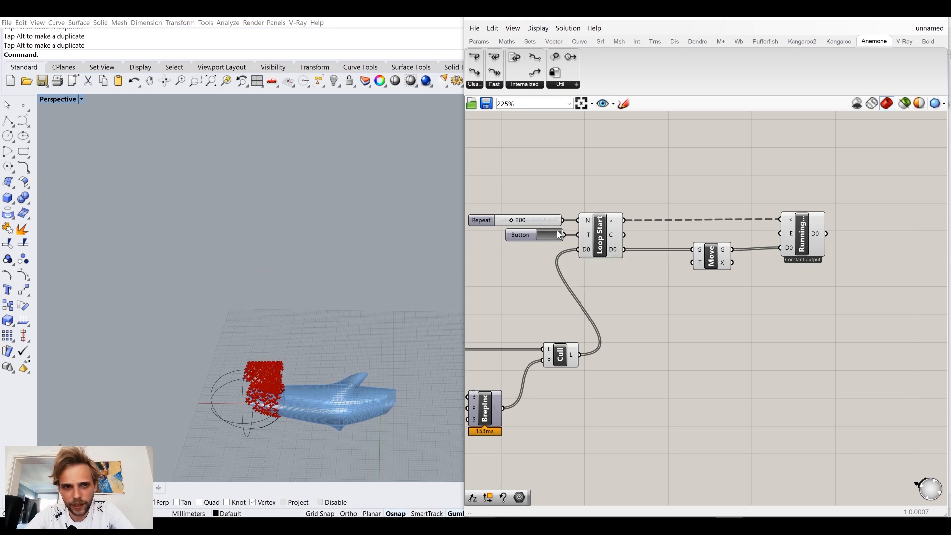
click(558, 235)
click(559, 236)
click(559, 236)
click(559, 235)
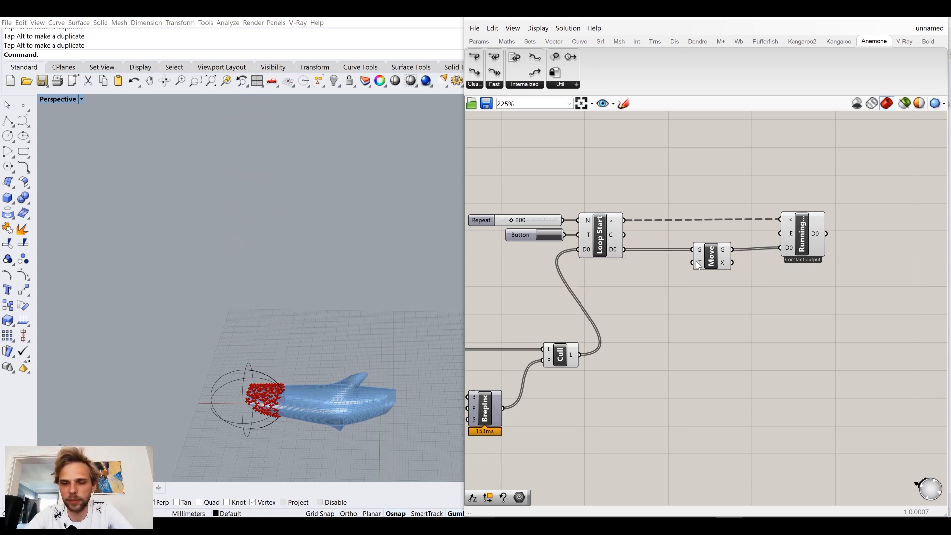
mouse_move(700, 263)
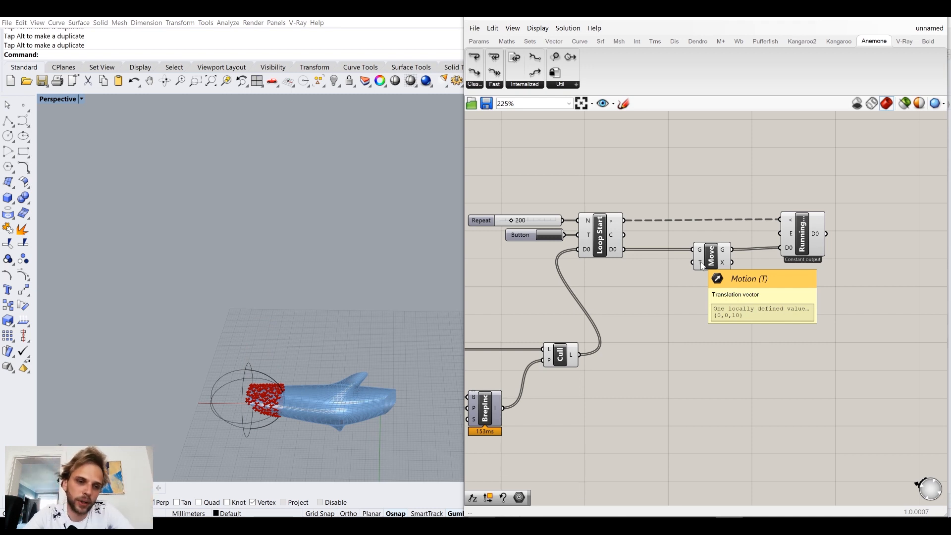
Step: Turn off the preview of Loop Start and Move
drag(725, 312, 568, 151)
click(733, 369)
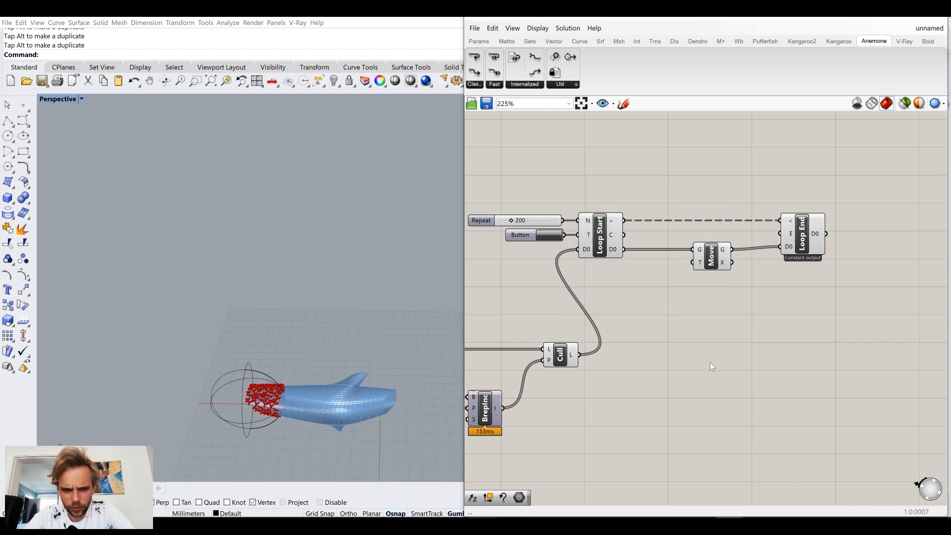
drag(735, 316, 596, 188)
middle_click(596, 188)
click(630, 154)
click(698, 174)
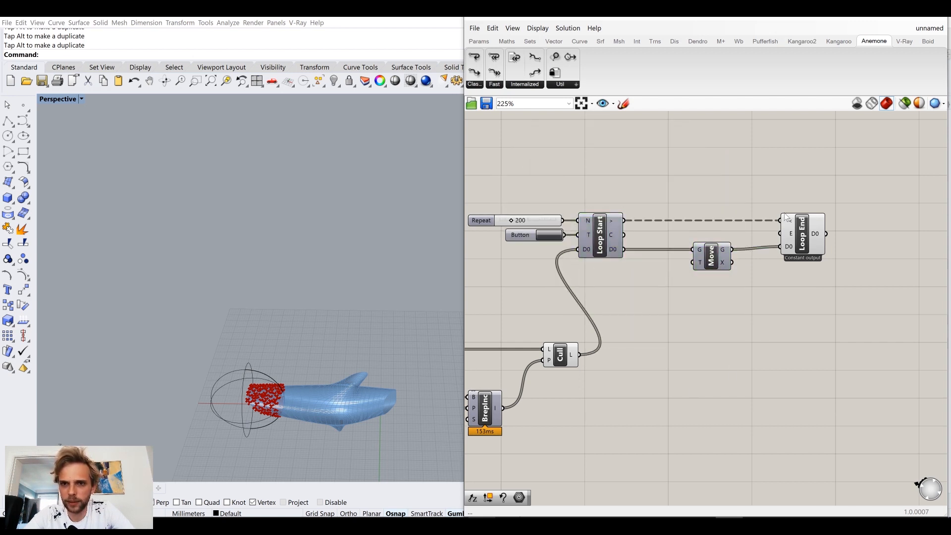
Step: Shift Move and Loop End farther from Loop Start to make room for more components, with Move lined up beside Loop End
drag(875, 312, 683, 206)
drag(719, 261, 774, 259)
click(709, 294)
right_drag(706, 292, 626, 268)
drag(687, 237, 695, 236)
drag(763, 219, 808, 223)
drag(697, 239, 747, 239)
click(626, 245)
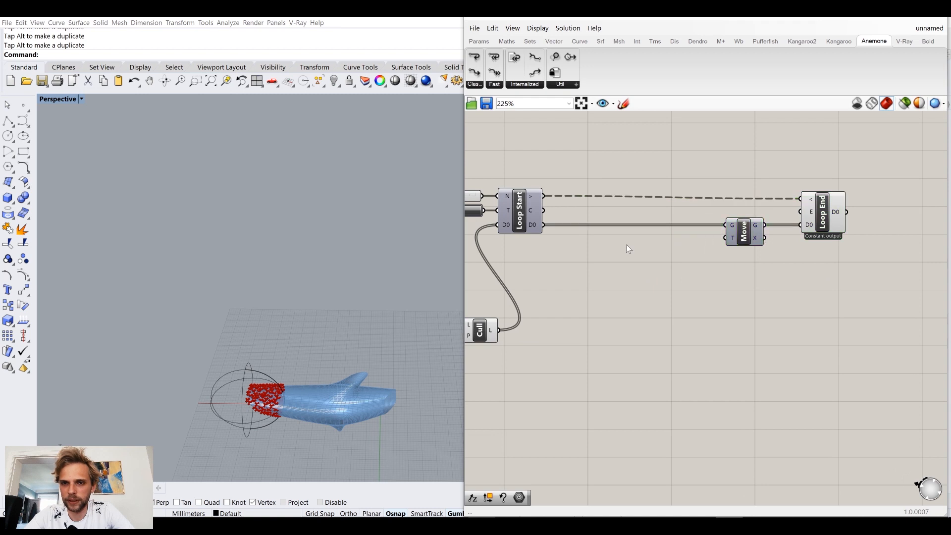
right_drag(561, 238, 634, 223)
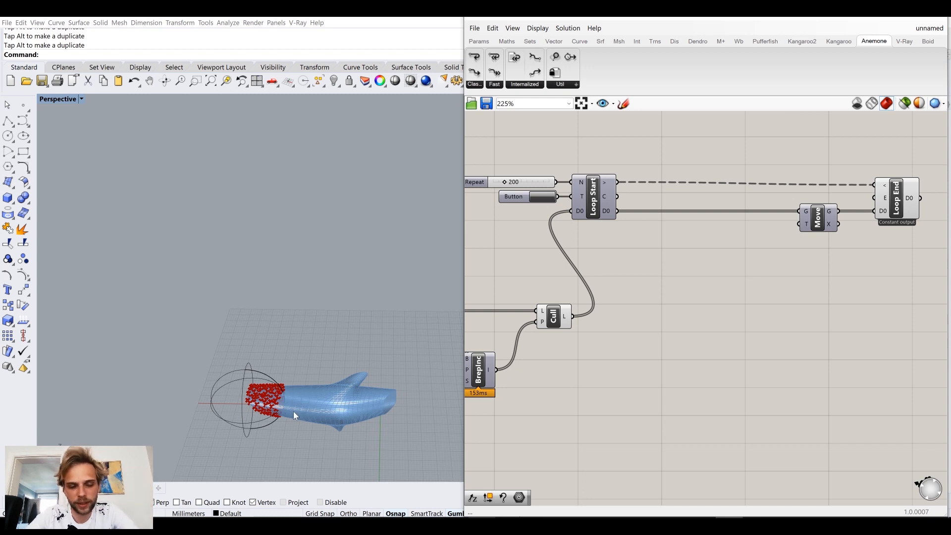
Step: Add the Boid component for adhering to the flock center, placed below the wire between Loop Start and Move
scroll(294, 411, up, 5)
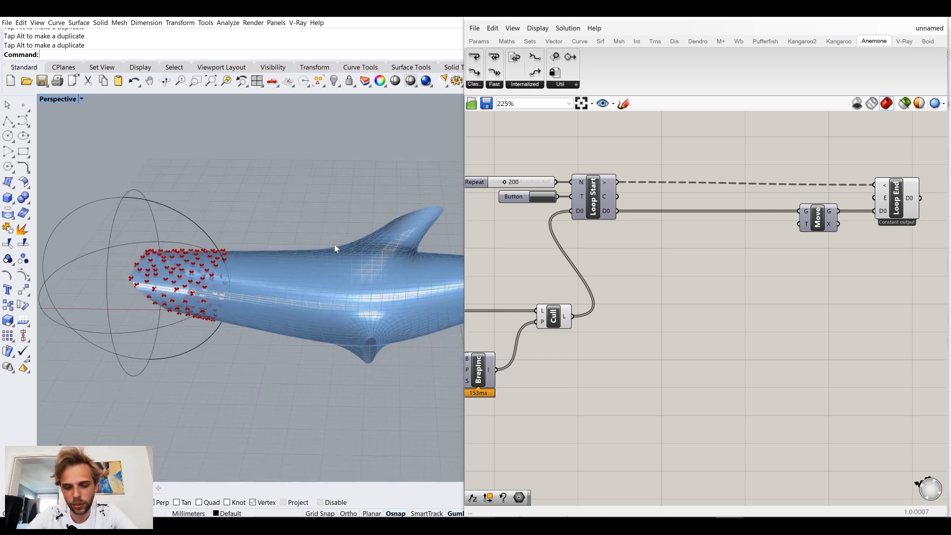
click(928, 42)
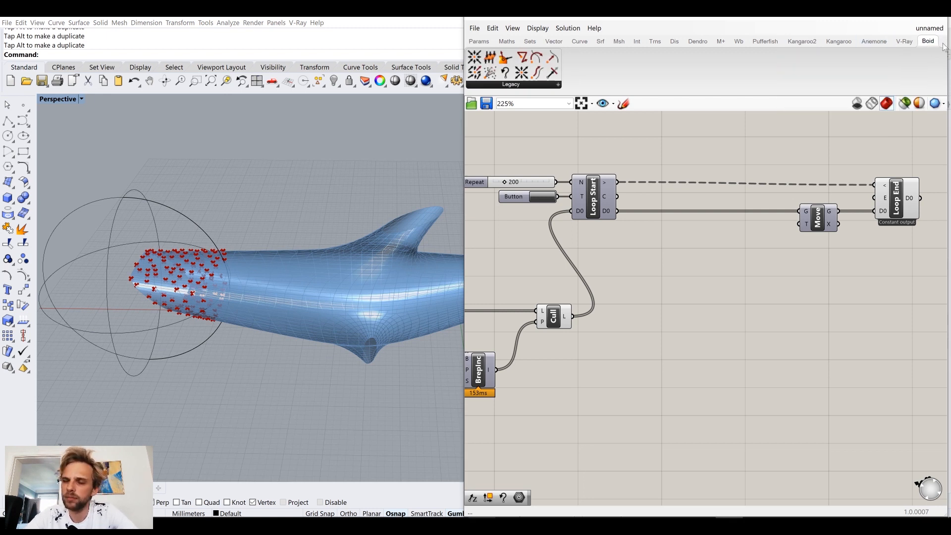
click(503, 84)
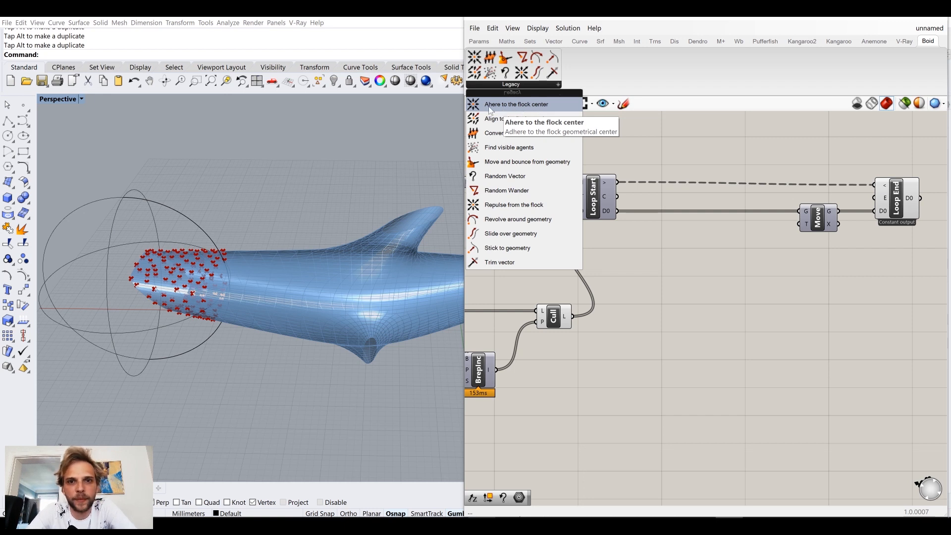
click(505, 110)
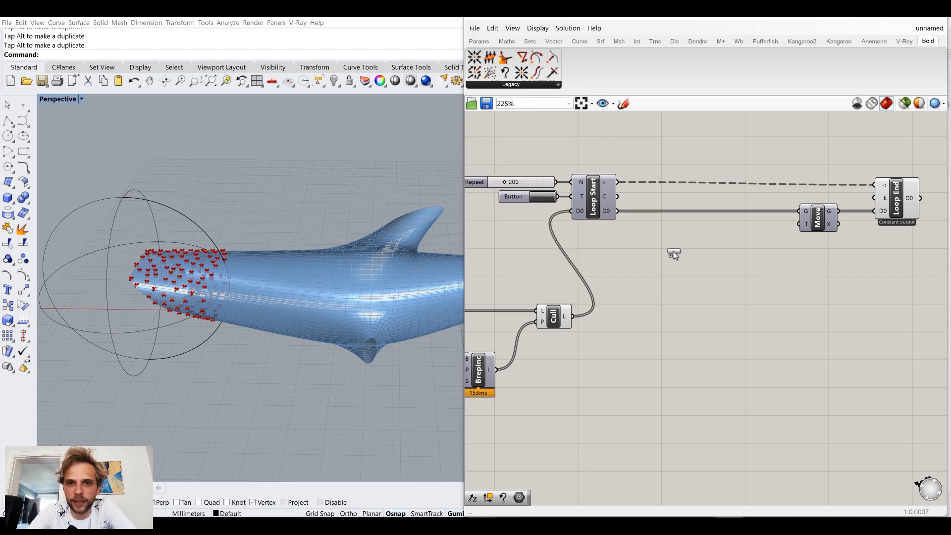
click(696, 272)
drag(693, 270, 688, 287)
click(777, 330)
right_drag(730, 312, 679, 276)
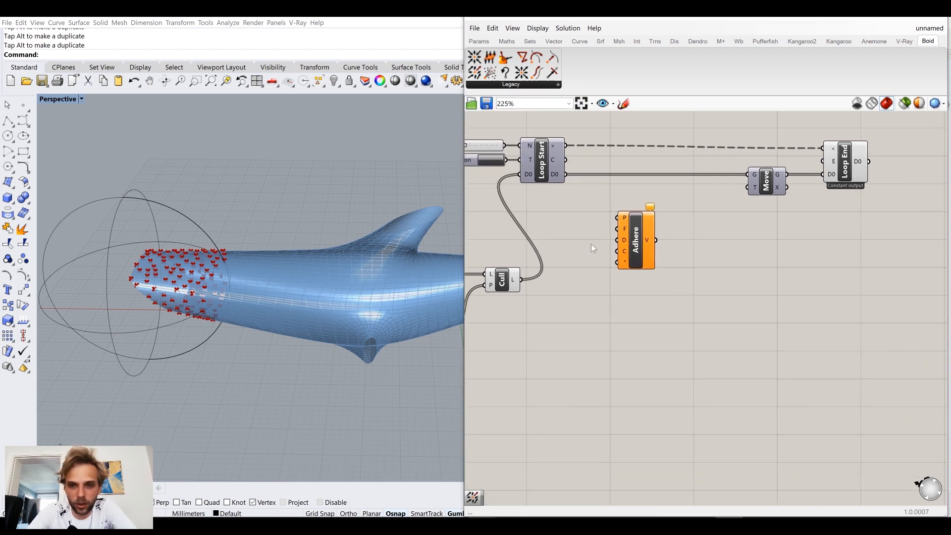
Step: Add the Boid components Align to the flock members and Repulse from the flock, stacked below Adhere
click(515, 85)
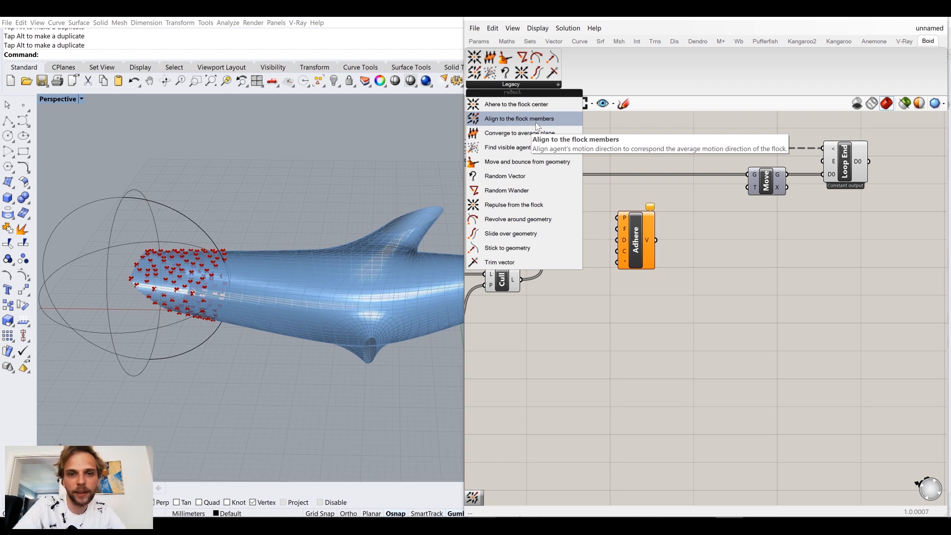
drag(526, 123, 640, 309)
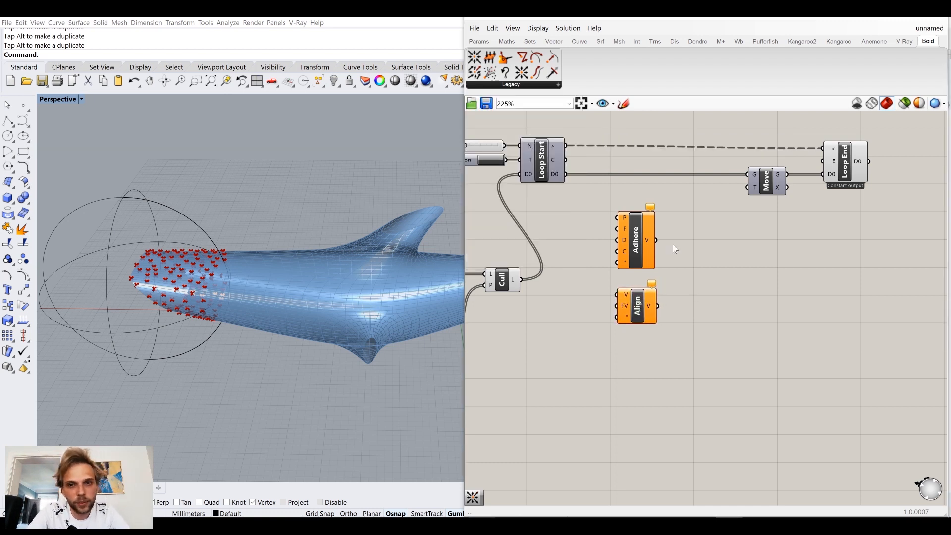
click(519, 85)
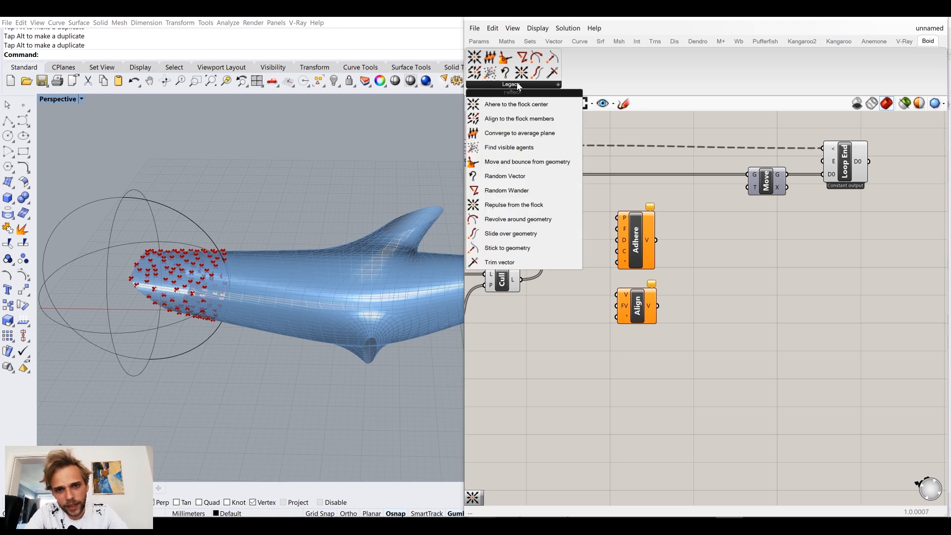
click(494, 204)
click(632, 355)
drag(640, 370, 644, 380)
drag(707, 402, 630, 208)
click(670, 313)
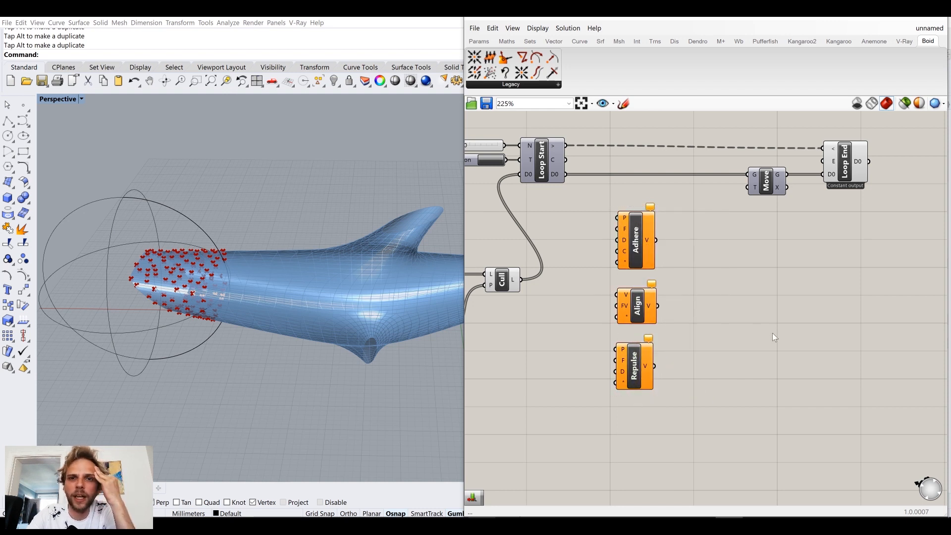
click(511, 85)
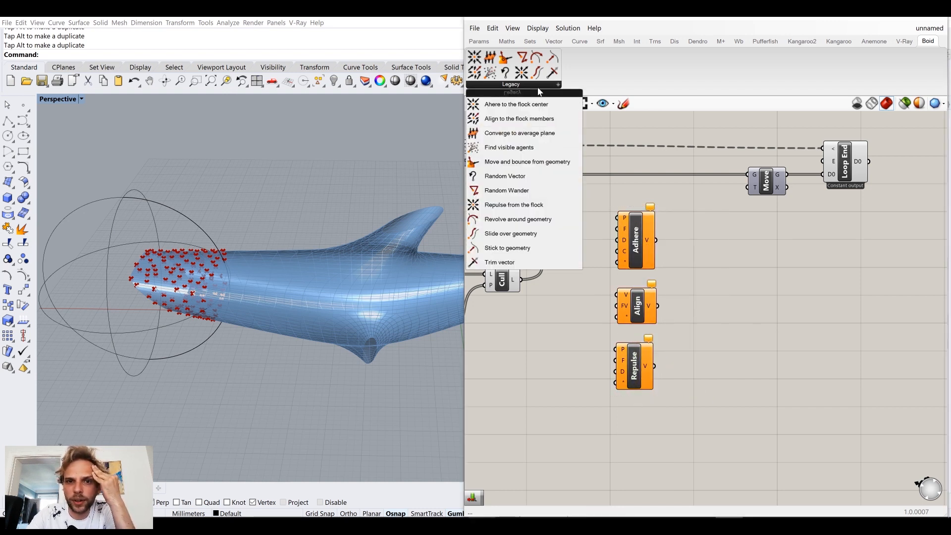
click(512, 150)
click(617, 443)
right_drag(618, 441, 616, 388)
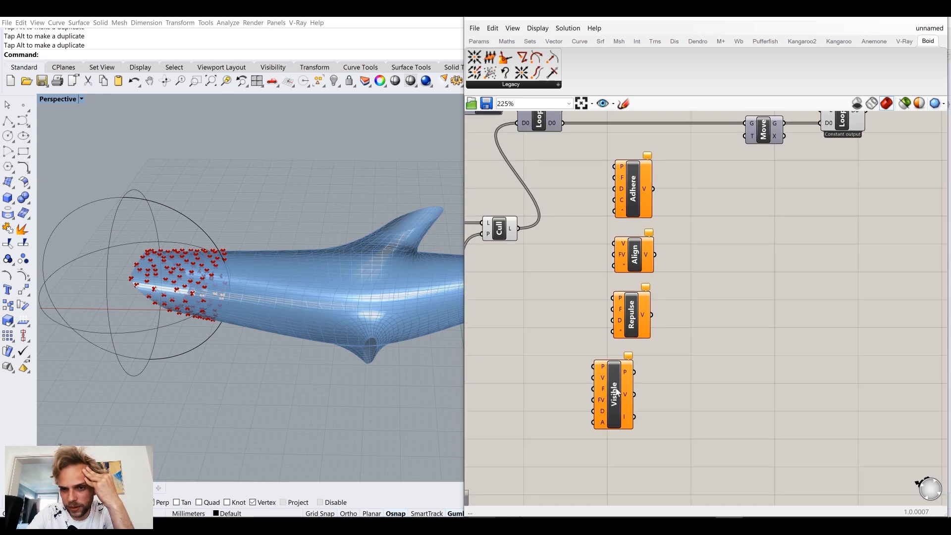
drag(616, 391, 633, 405)
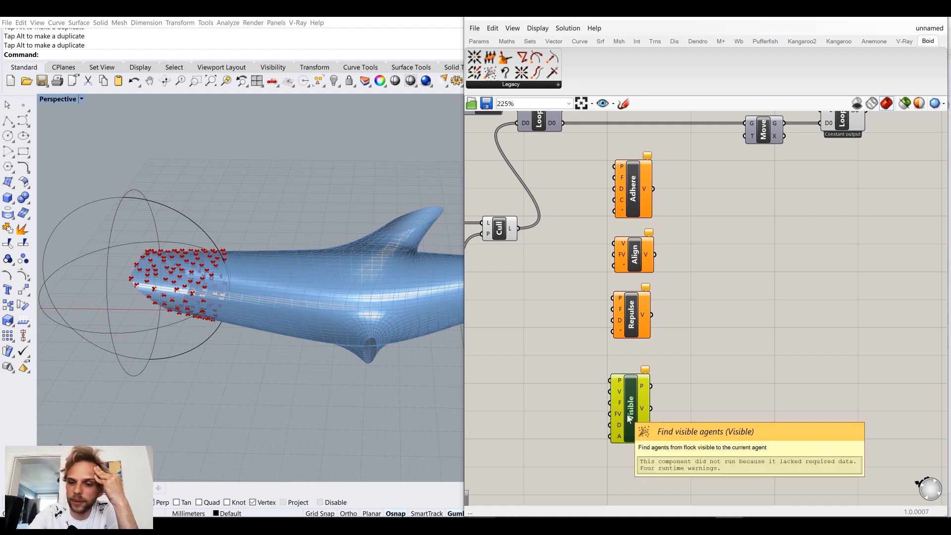
key(Delete)
drag(644, 321, 602, 152)
drag(692, 310, 602, 165)
drag(692, 287, 594, 155)
drag(689, 304, 612, 187)
drag(721, 312, 609, 166)
right_drag(717, 275, 767, 336)
click(767, 336)
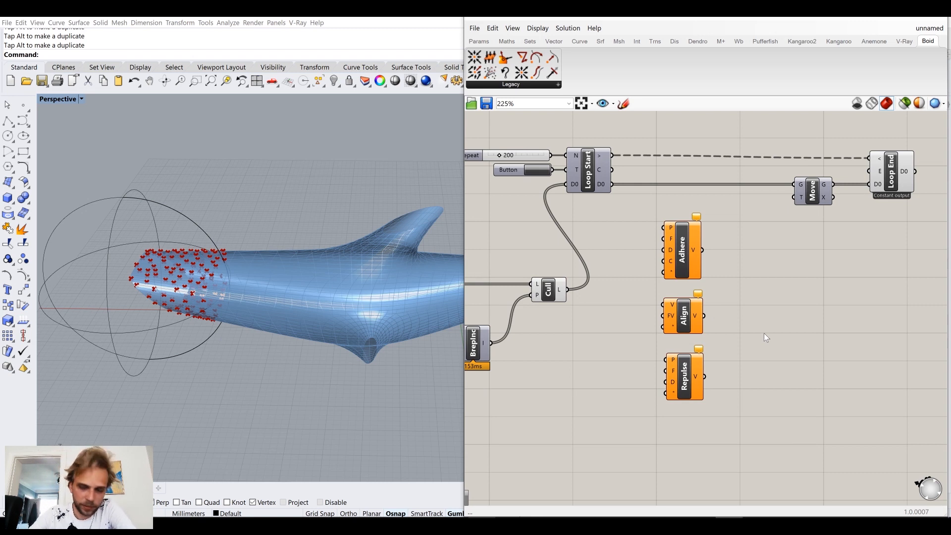
right_drag(660, 276, 619, 255)
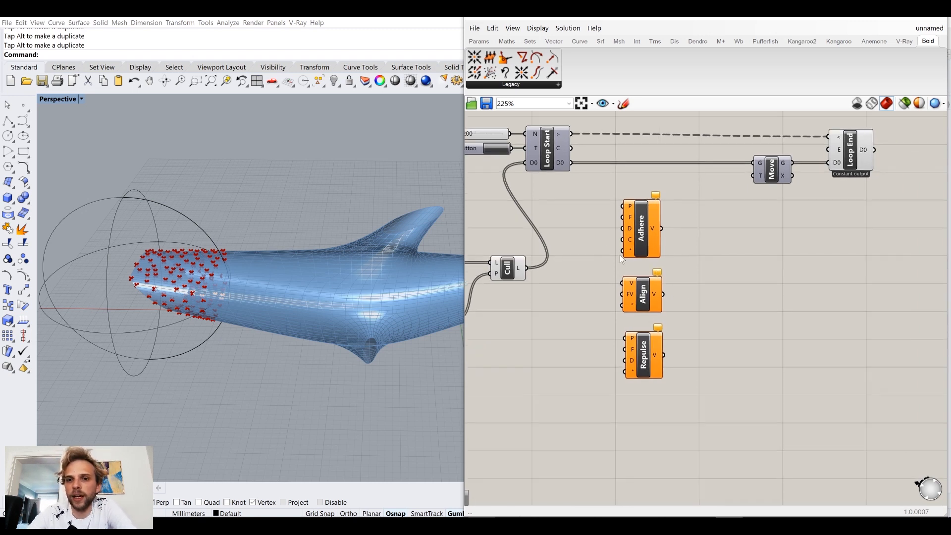
Step: Move the Move and Loop End components together farther away from the Boid components
drag(928, 235, 754, 134)
drag(770, 172, 846, 175)
click(714, 220)
right_drag(712, 221, 740, 200)
Step: Spread out the Boid components by lowering Align and Repulse well below Adhere
scroll(631, 184, up, 3)
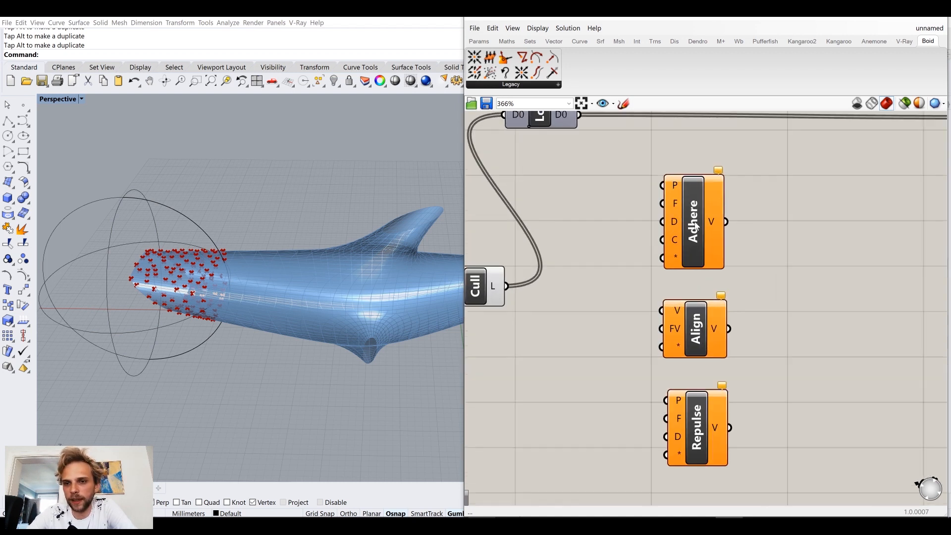
drag(694, 222, 691, 215)
drag(770, 446, 645, 323)
drag(685, 351, 676, 482)
drag(702, 206, 712, 216)
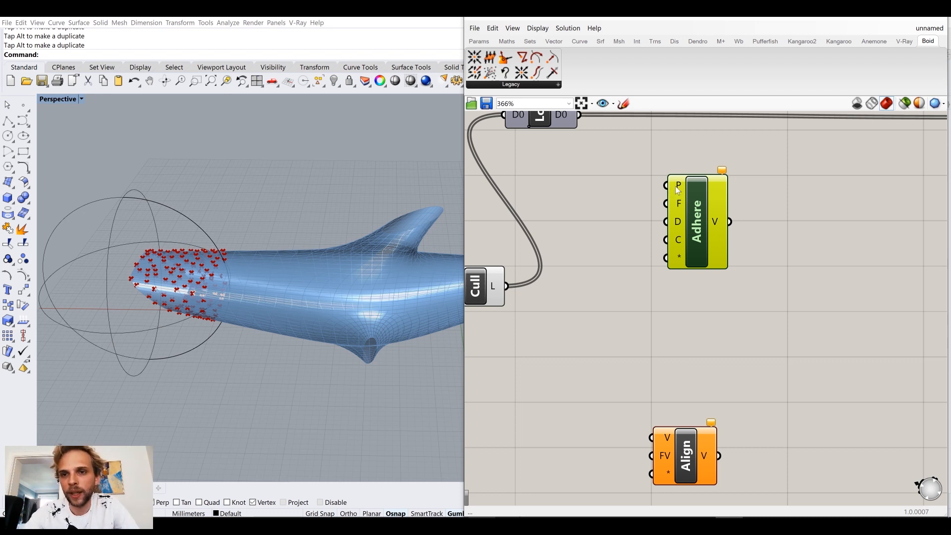
Step: Connect Loop Start's D0 output to both the P and F inputs of Adhere
mouse_move(677, 190)
right_drag(571, 233, 604, 280)
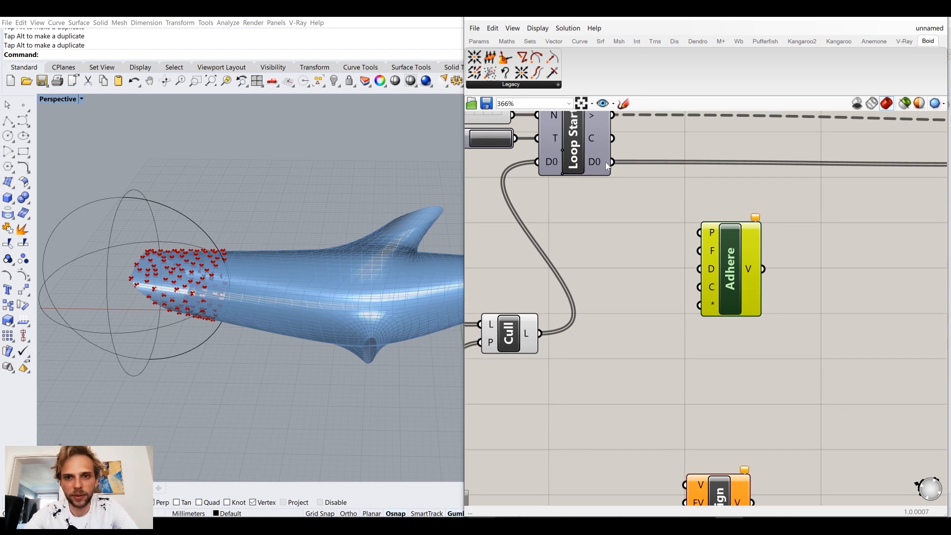
drag(613, 163, 699, 232)
drag(741, 274, 763, 270)
click(678, 263)
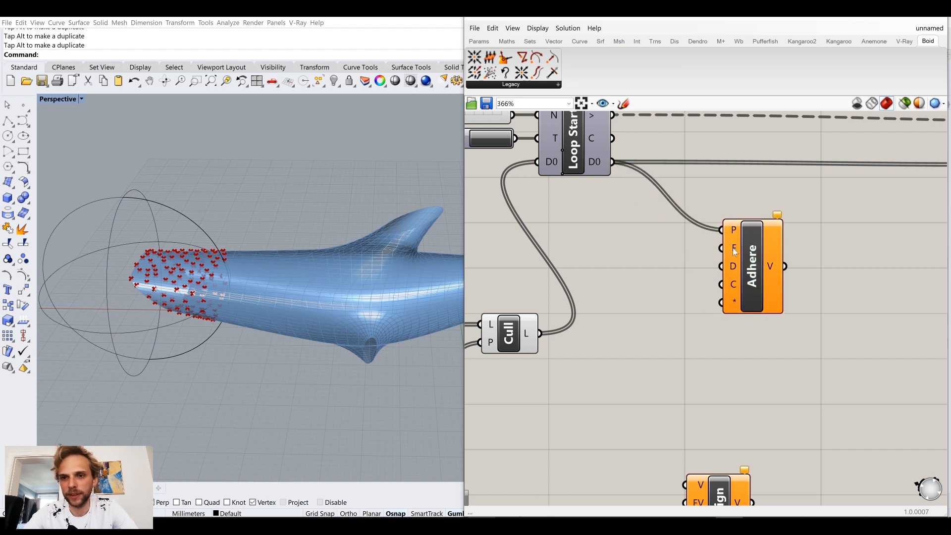
mouse_move(735, 251)
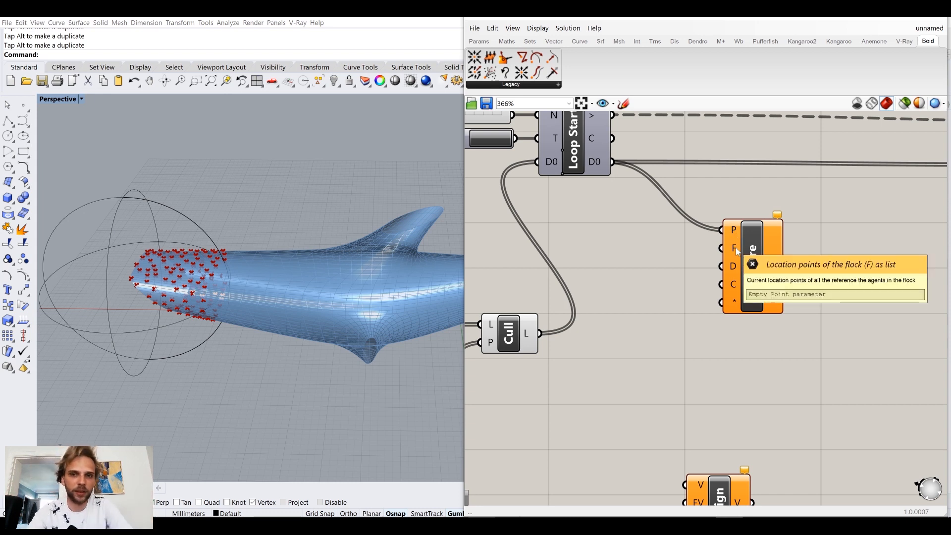
drag(612, 161, 734, 259)
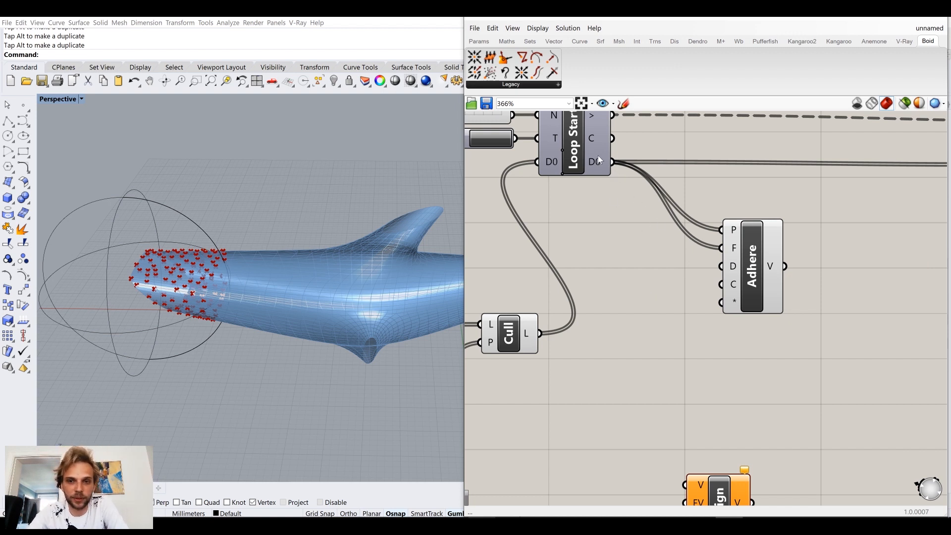
Step: Examine Adhere's D, C and * inputs and shift the component slightly farther from Loop Start
mouse_move(735, 272)
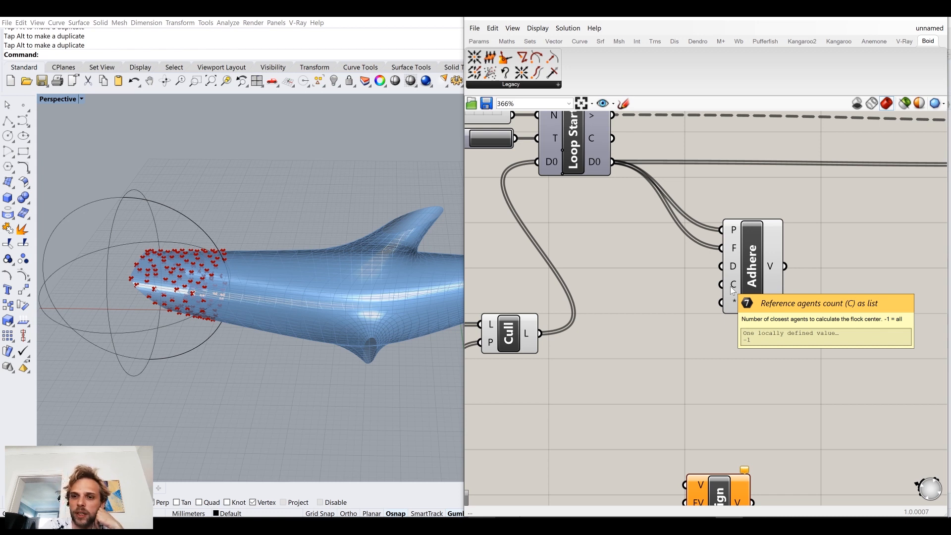
drag(731, 287, 772, 276)
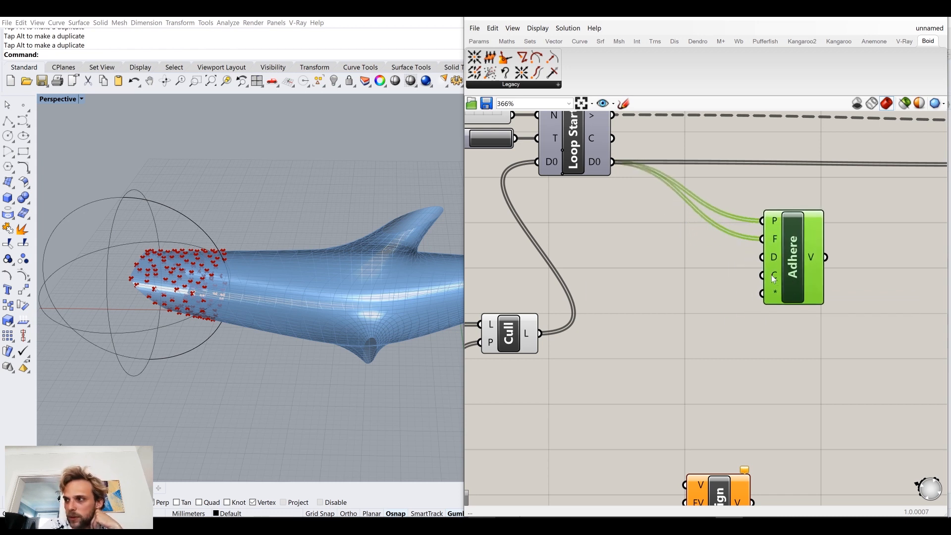
mouse_move(771, 275)
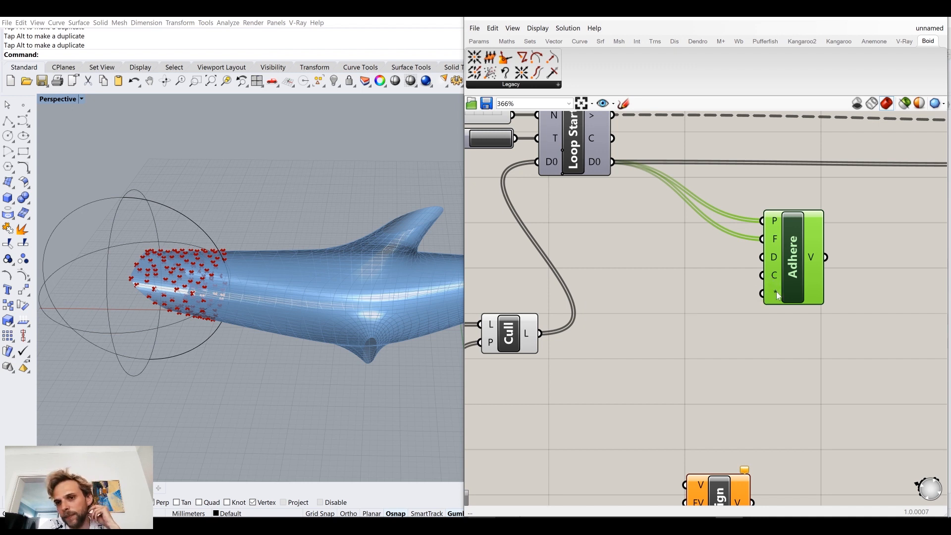
mouse_move(776, 291)
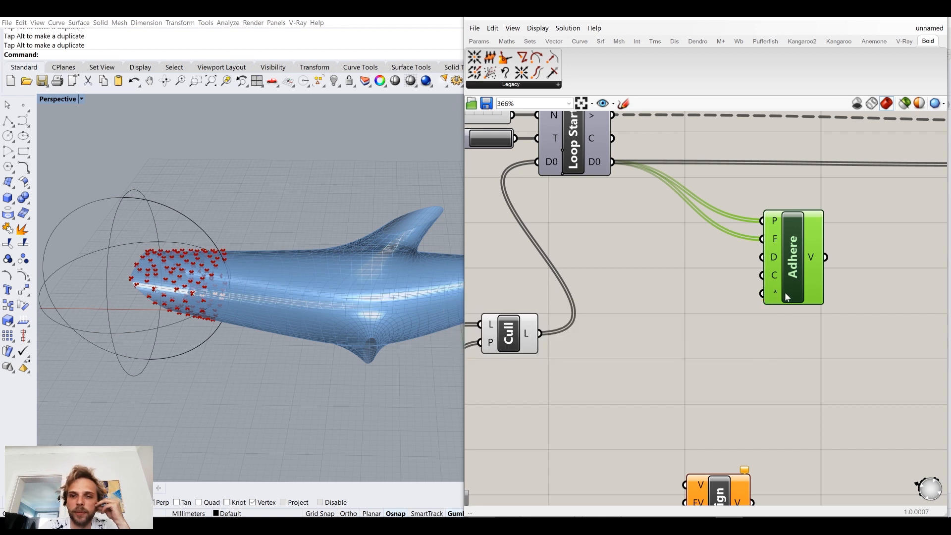
drag(805, 301, 797, 287)
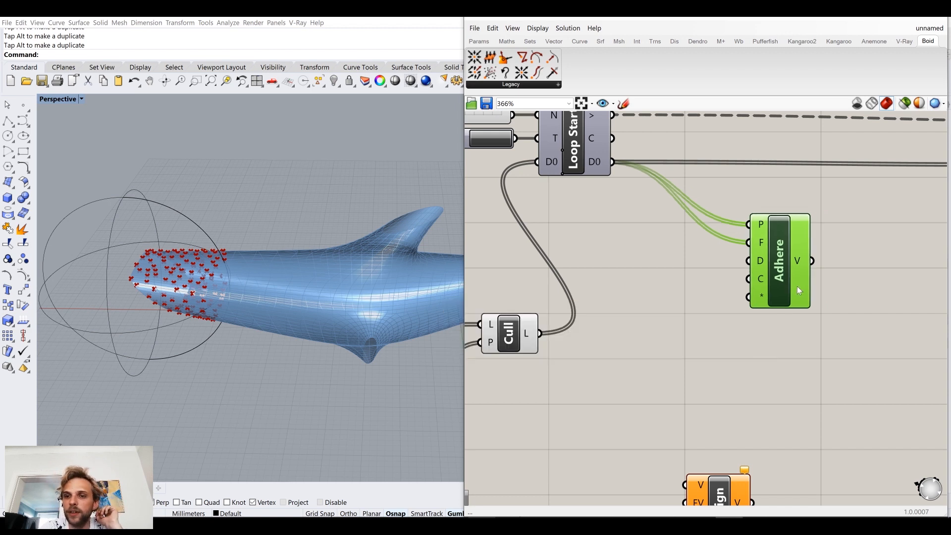
click(880, 277)
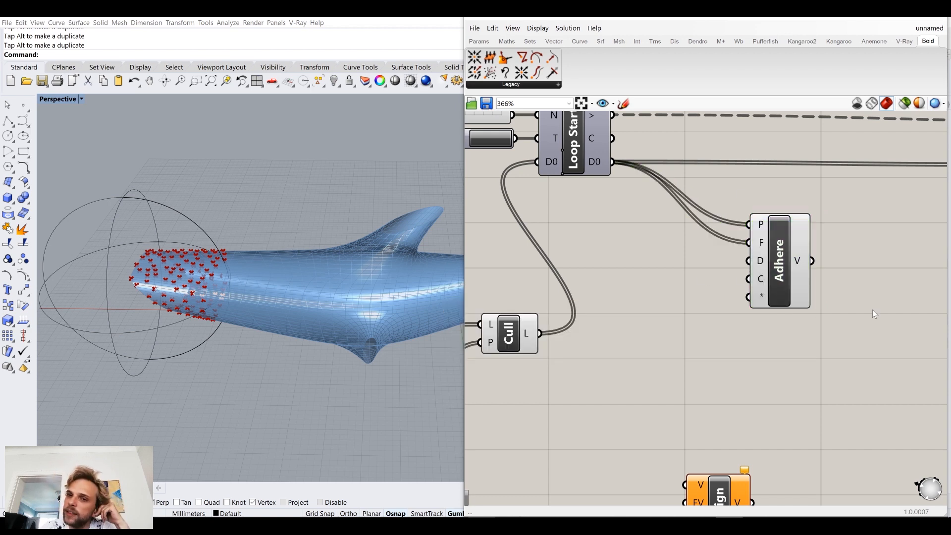
drag(796, 262, 795, 274)
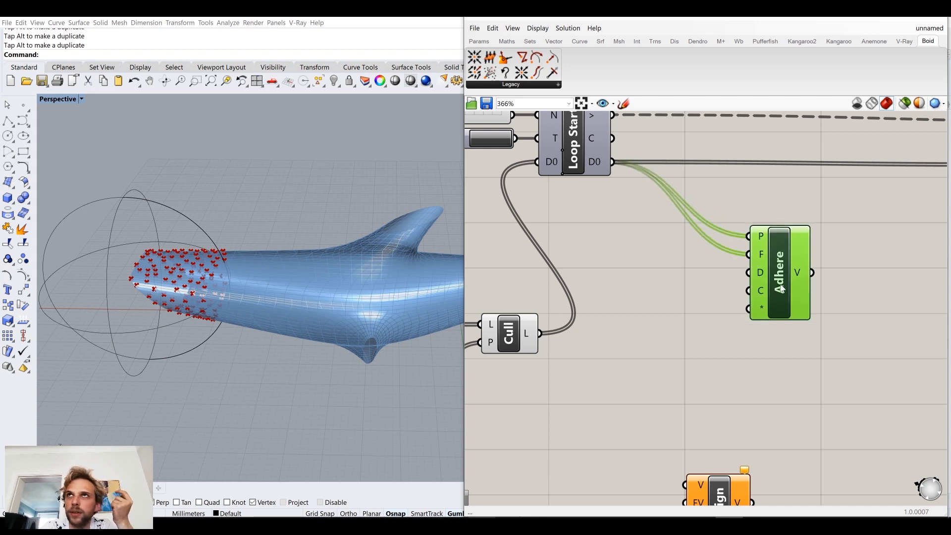
click(830, 337)
Step: Rearrange the Boid components in a column with Repulse directly below Adhere and Align below Repulse
right_drag(834, 389, 758, 332)
drag(641, 447, 622, 394)
click(766, 302)
scroll(714, 343, down, 2)
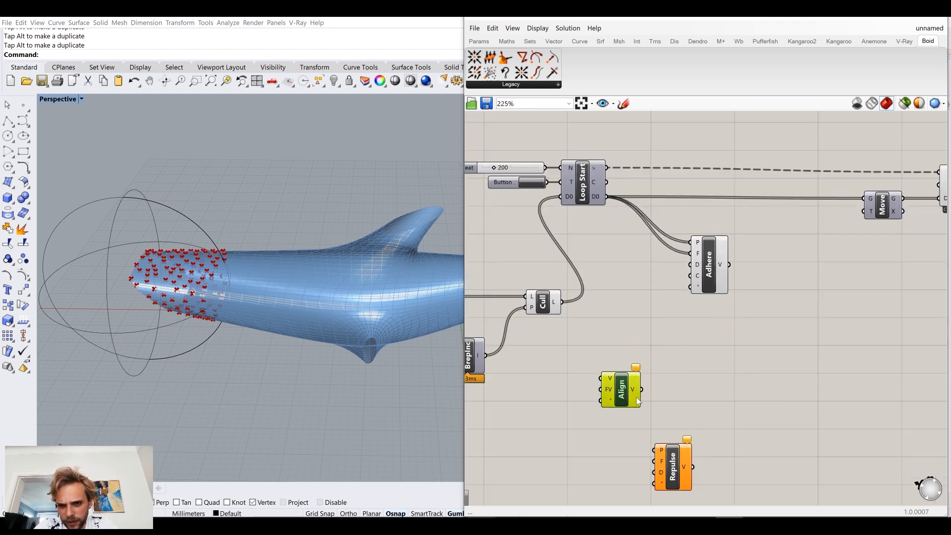
drag(676, 458, 714, 320)
drag(608, 395, 676, 395)
drag(624, 391, 725, 392)
click(717, 365)
scroll(699, 315, up, 3)
click(707, 342)
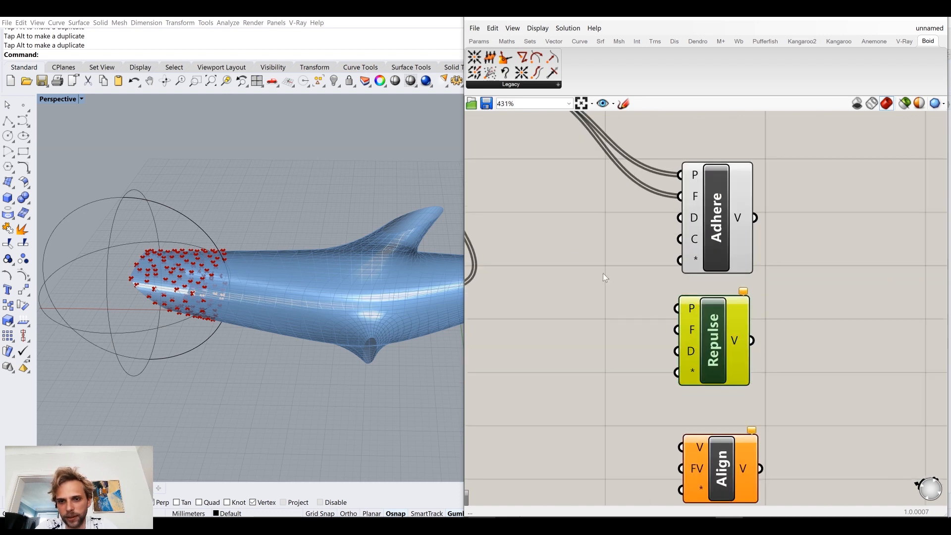
Step: Connect Loop Start's D0 output to both the P and F inputs of Repulse
scroll(596, 344, down, 3)
scroll(660, 371, up, 2)
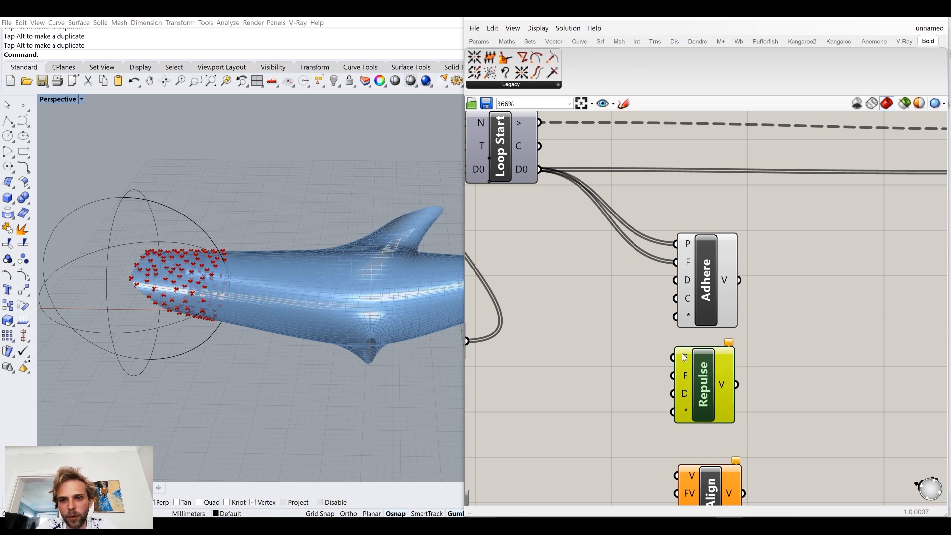
right_drag(566, 251, 585, 268)
drag(558, 186, 727, 402)
click(565, 382)
click(800, 349)
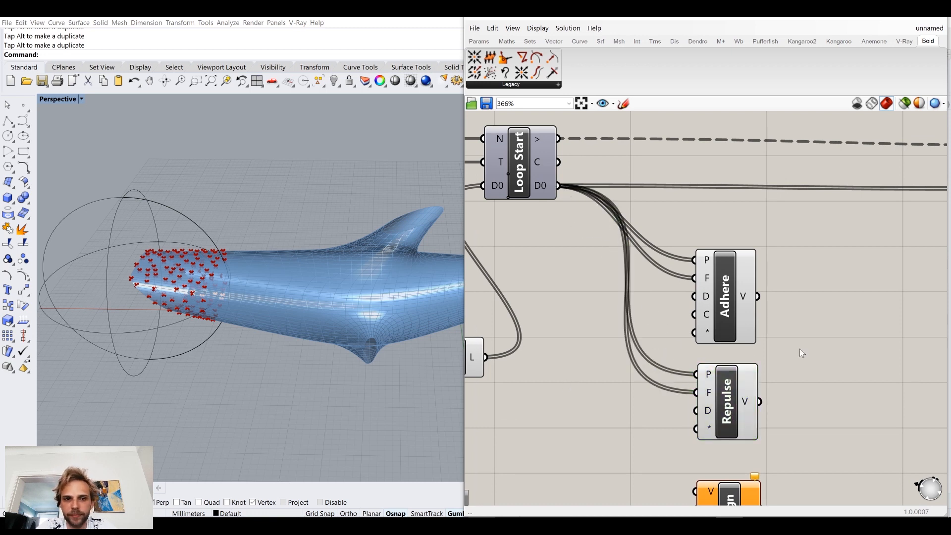
click(724, 305)
click(713, 381)
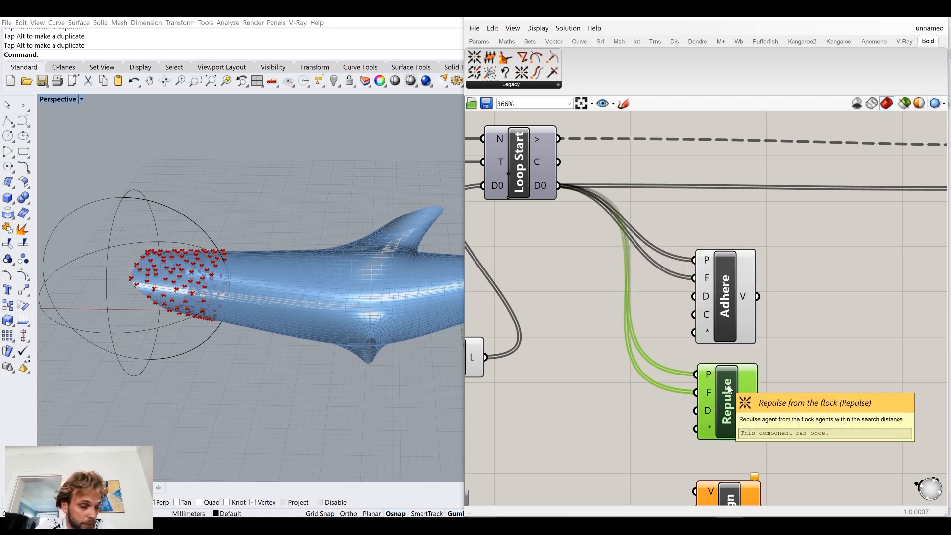
Step: Place Align closer below Repulse and examine its motion vector input and component description
right_drag(820, 422, 812, 337)
click(812, 337)
drag(730, 435, 729, 426)
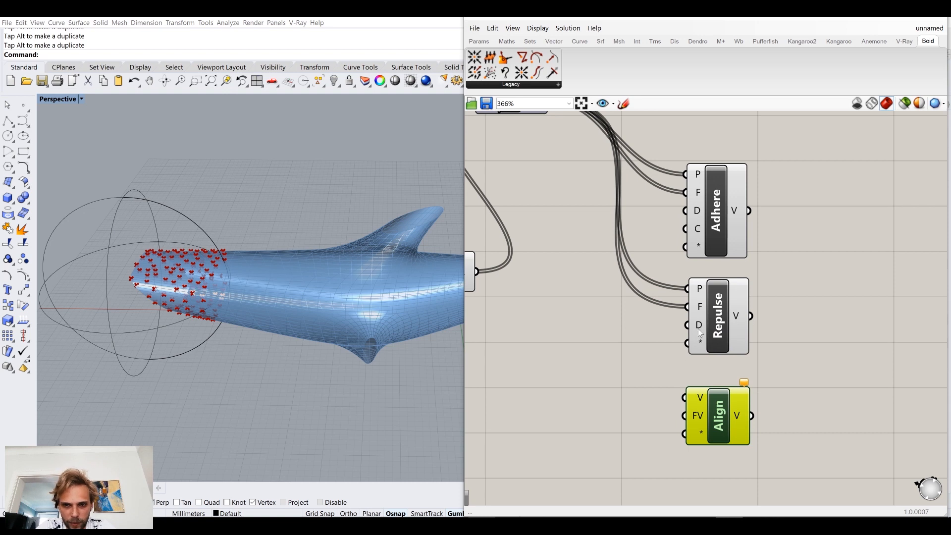
mouse_move(703, 336)
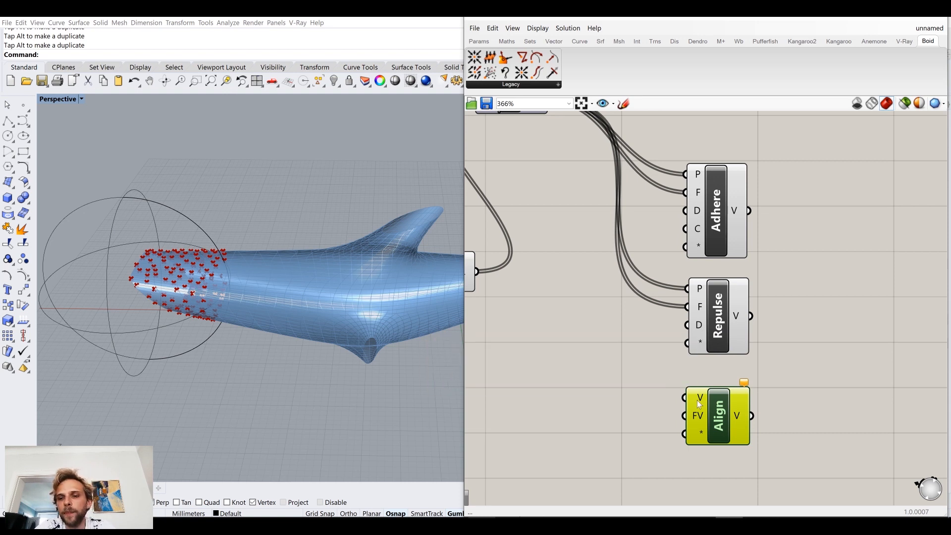
drag(717, 420, 717, 418)
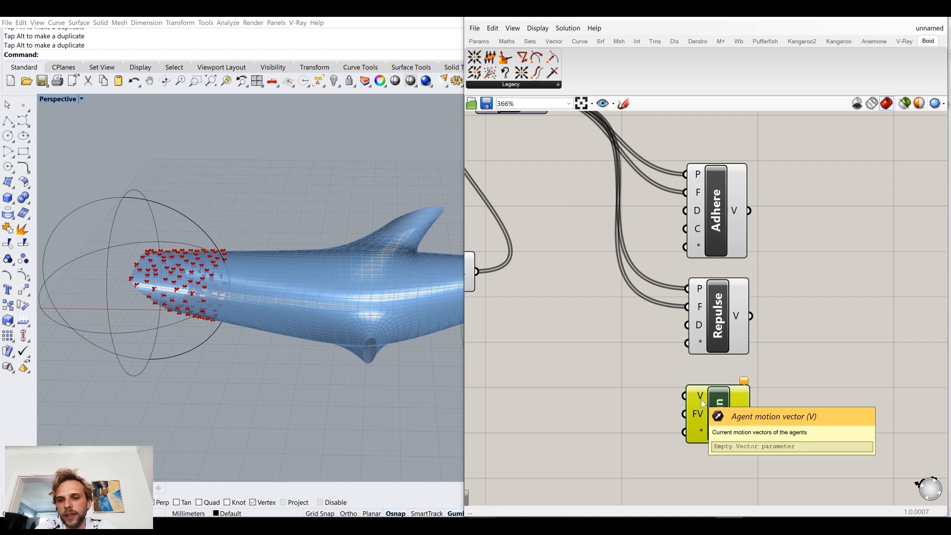
mouse_move(718, 417)
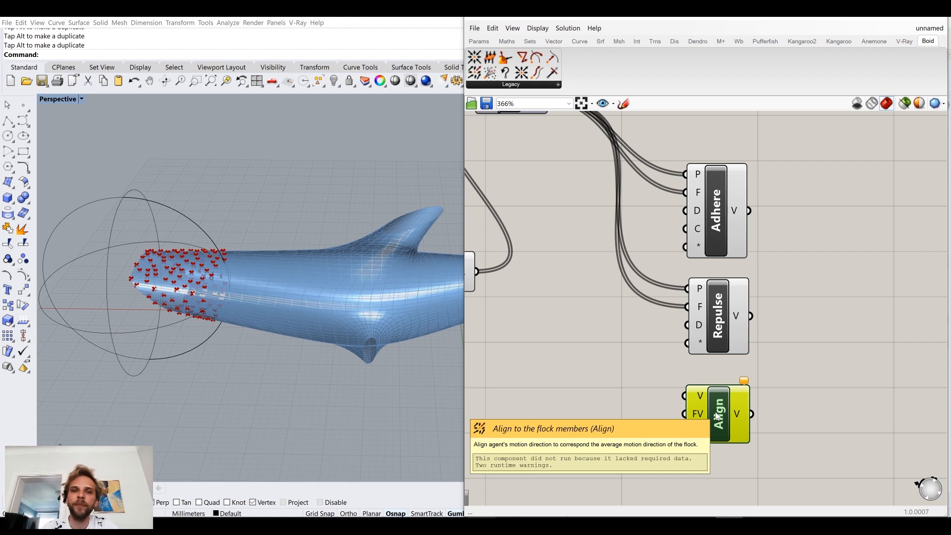
Step: Shift the Cull component a little farther away from Loop Start
scroll(599, 257, down, 3)
right_drag(573, 255, 600, 313)
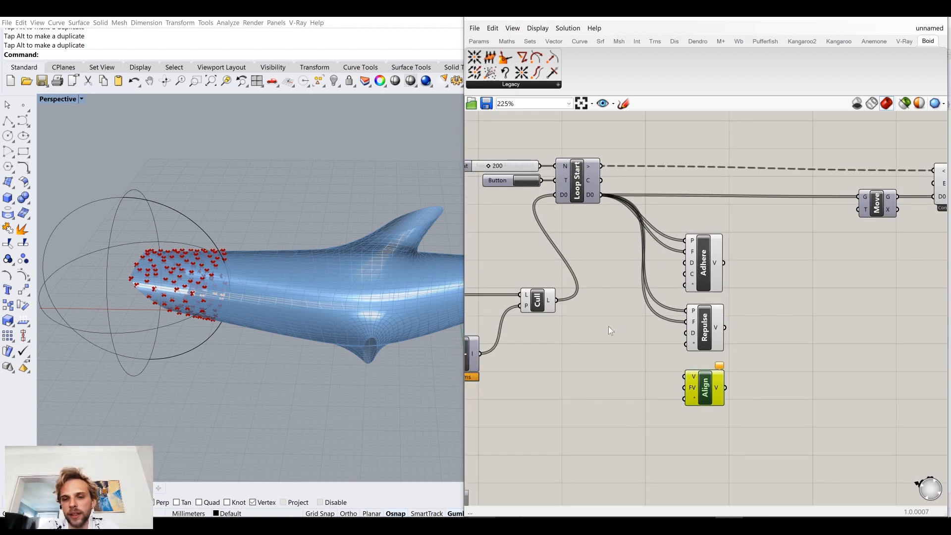
drag(537, 300, 511, 301)
click(834, 307)
Step: Add a second data input, D1, to the Loop Start component
scroll(732, 302, down, 4)
drag(840, 381, 637, 212)
click(560, 257)
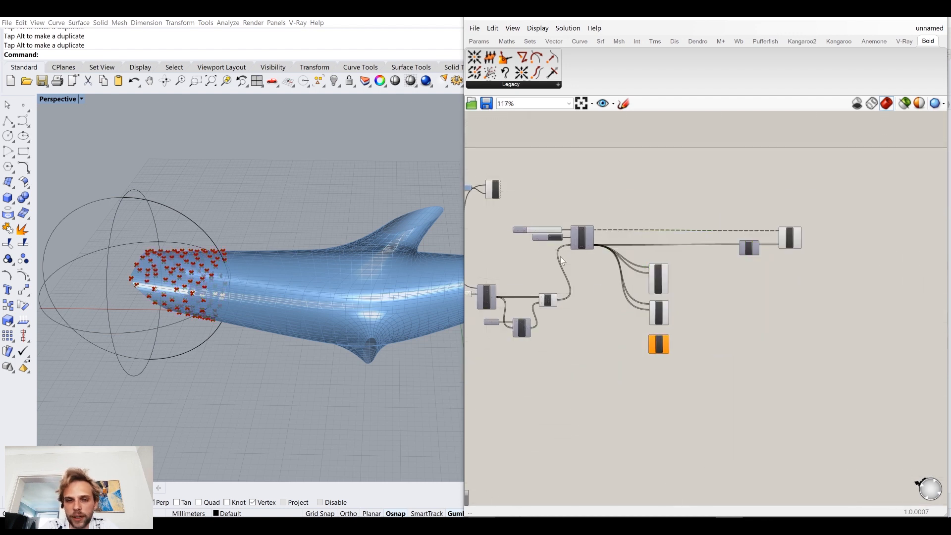
scroll(581, 254, up, 10)
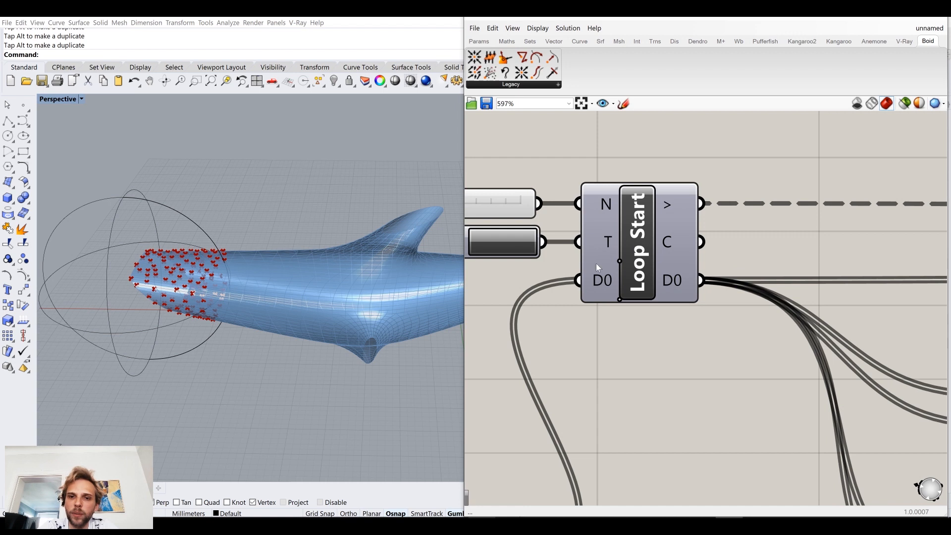
scroll(652, 303, down, 6)
right_drag(897, 307, 675, 289)
scroll(792, 275, up, 5)
scroll(682, 309, down, 3)
right_drag(560, 311, 929, 310)
scroll(602, 308, up, 9)
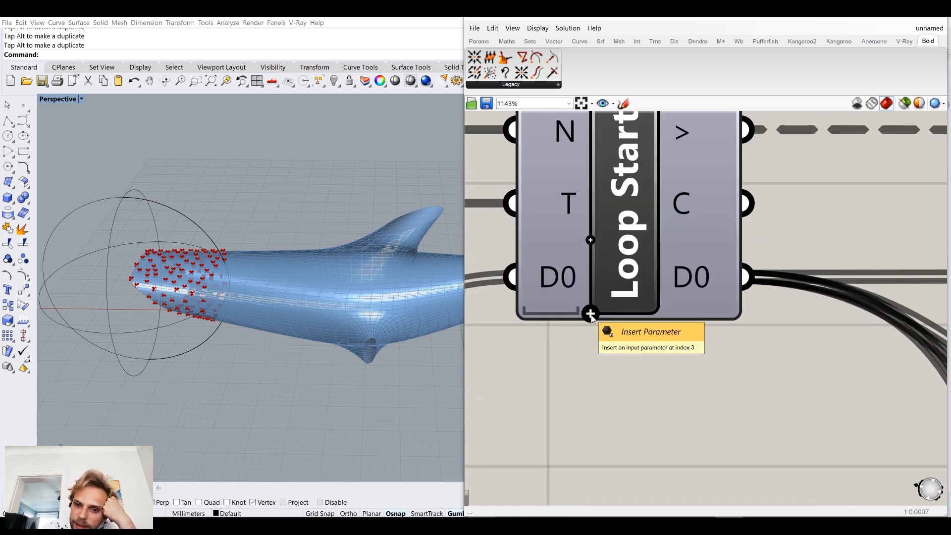
click(591, 314)
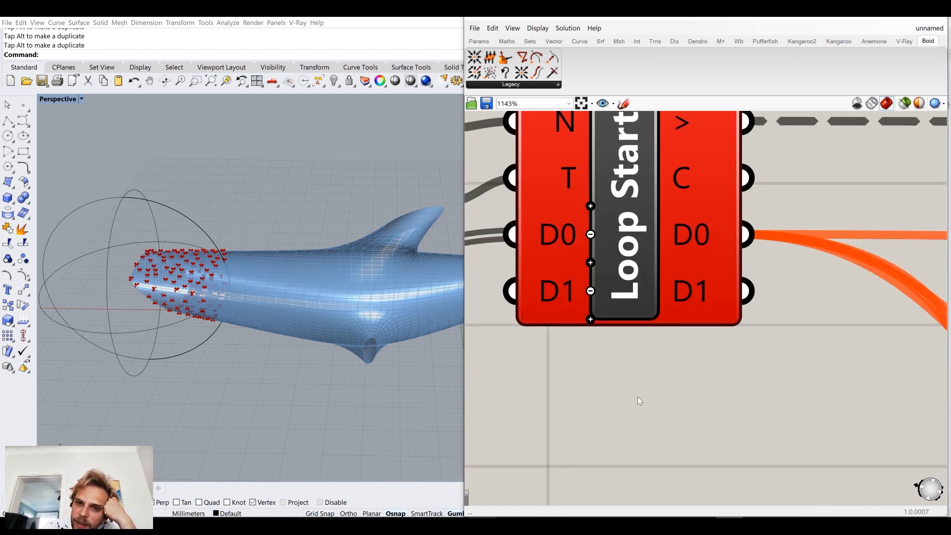
Step: Add a matching second data input, D1, to the Loop End component
scroll(637, 396, down, 7)
right_drag(566, 337, 638, 329)
scroll(695, 361, down, 4)
right_drag(811, 351, 688, 317)
scroll(545, 320, up, 2)
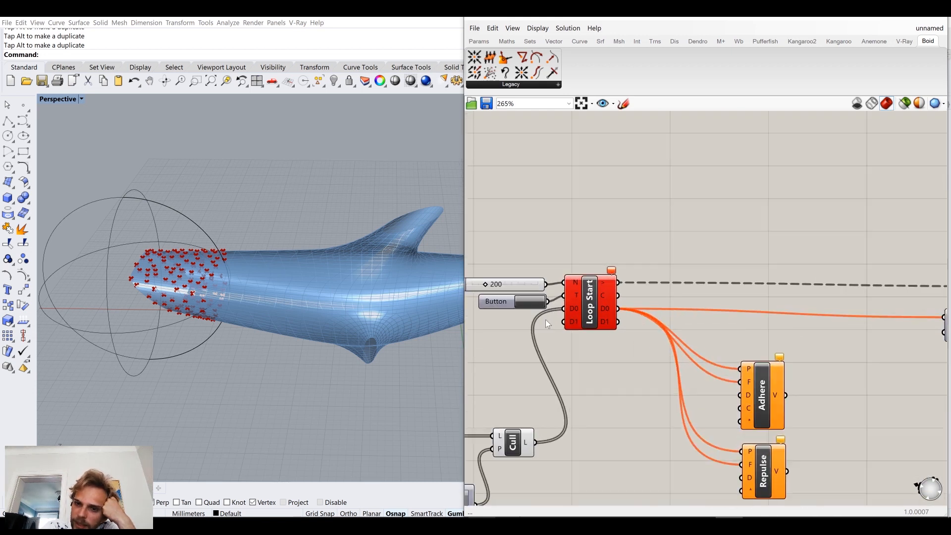
scroll(572, 319, up, 2)
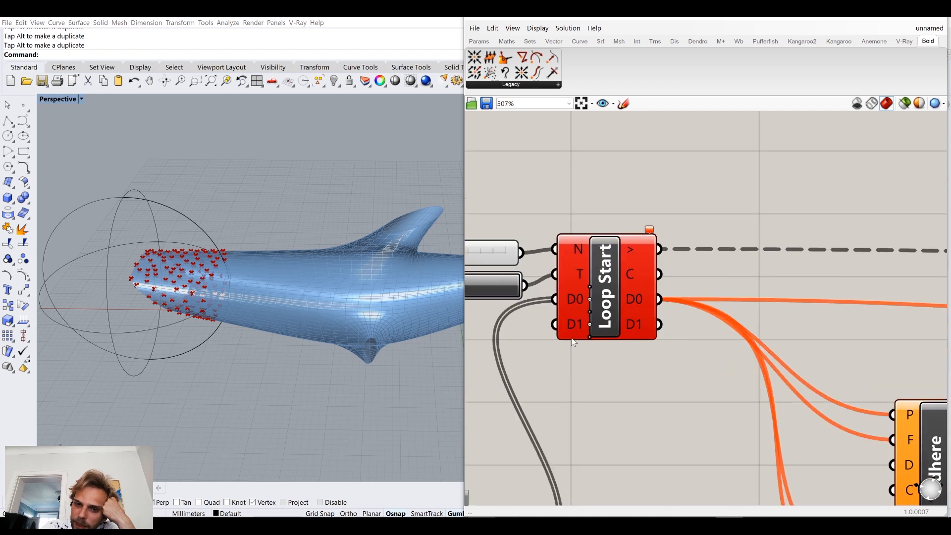
scroll(615, 308, down, 3)
right_drag(842, 317, 562, 302)
scroll(709, 302, up, 3)
scroll(723, 299, up, 2)
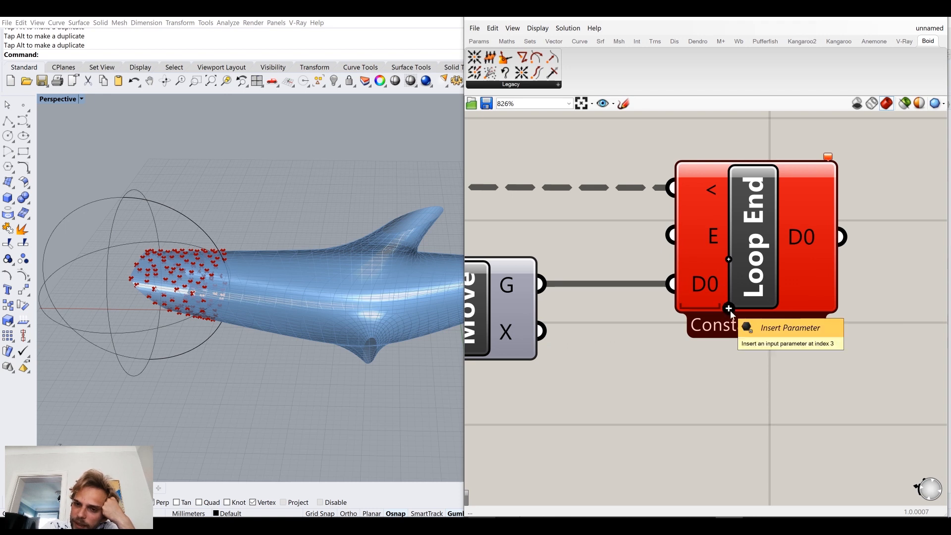
click(729, 309)
Step: Trigger the loop with the Button connected to Loop Start's T input
scroll(723, 317, down, 3)
right_drag(668, 352, 768, 319)
right_drag(557, 308, 711, 299)
right_drag(695, 334, 599, 308)
scroll(599, 308, down, 2)
scroll(556, 303, up, 1)
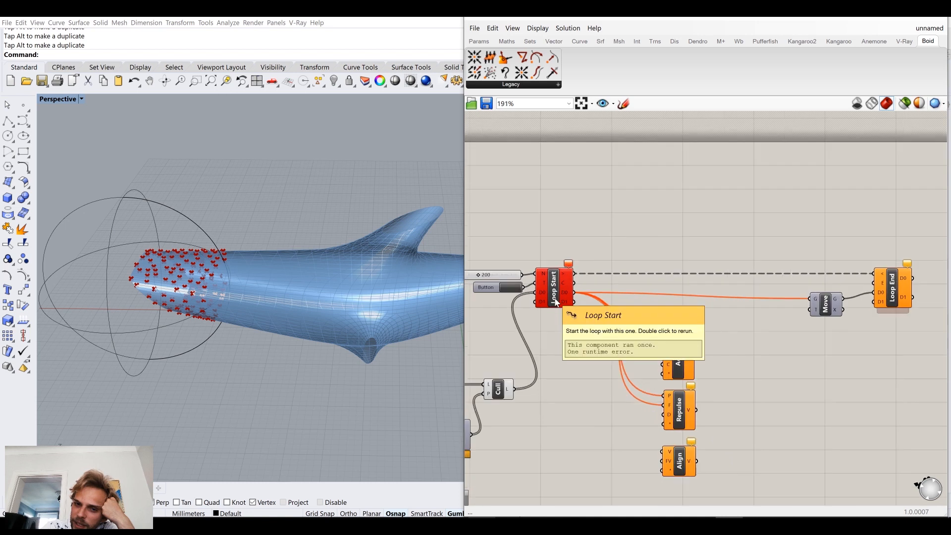
click(514, 291)
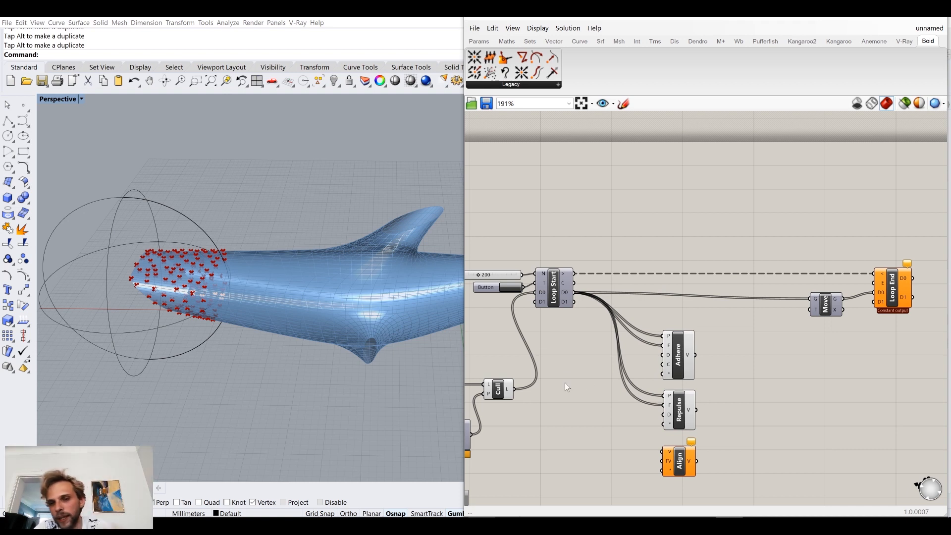
Step: Rename Loop Start's D0 input to "Bee starting position"
right_drag(564, 383, 608, 361)
scroll(607, 360, down, 3)
drag(869, 444, 638, 323)
click(627, 307)
scroll(626, 306, up, 1)
scroll(628, 310, up, 5)
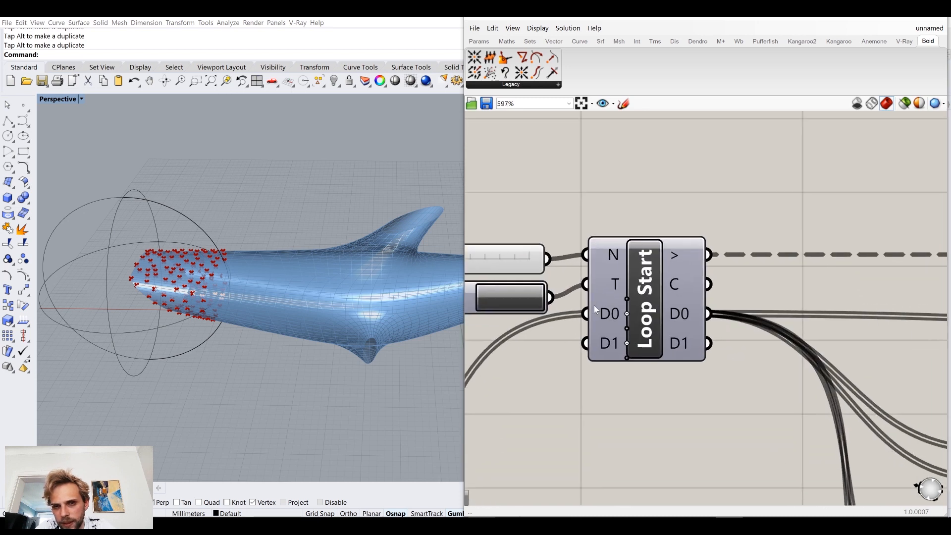
right_click(605, 314)
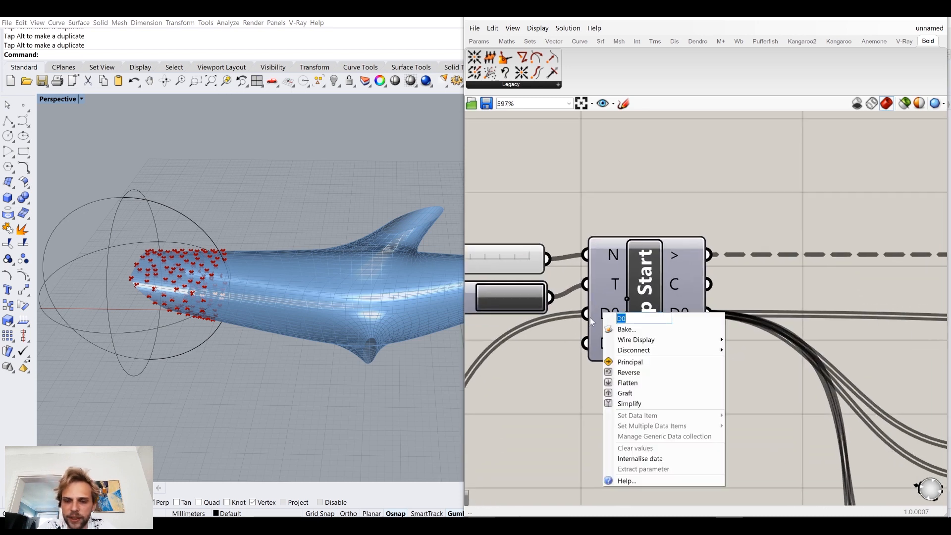
text(b)
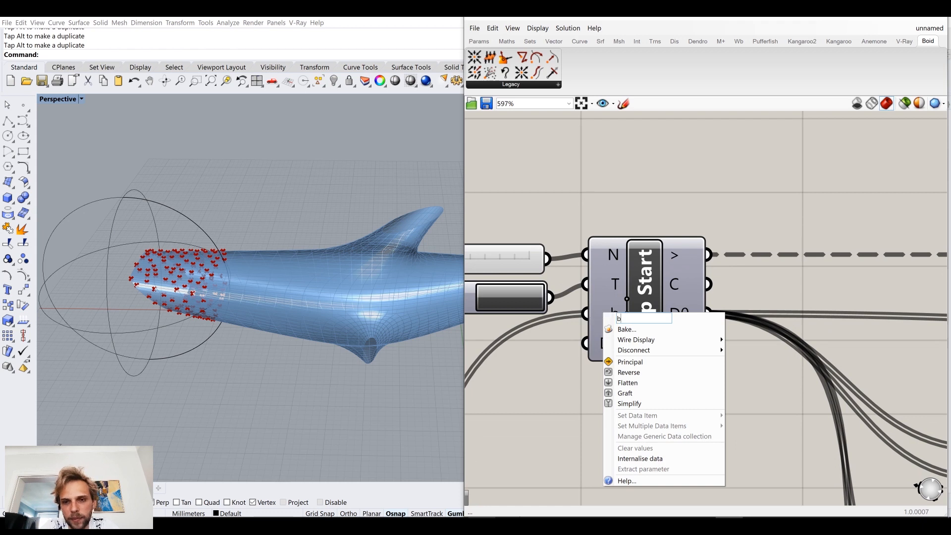
text(ee positio)
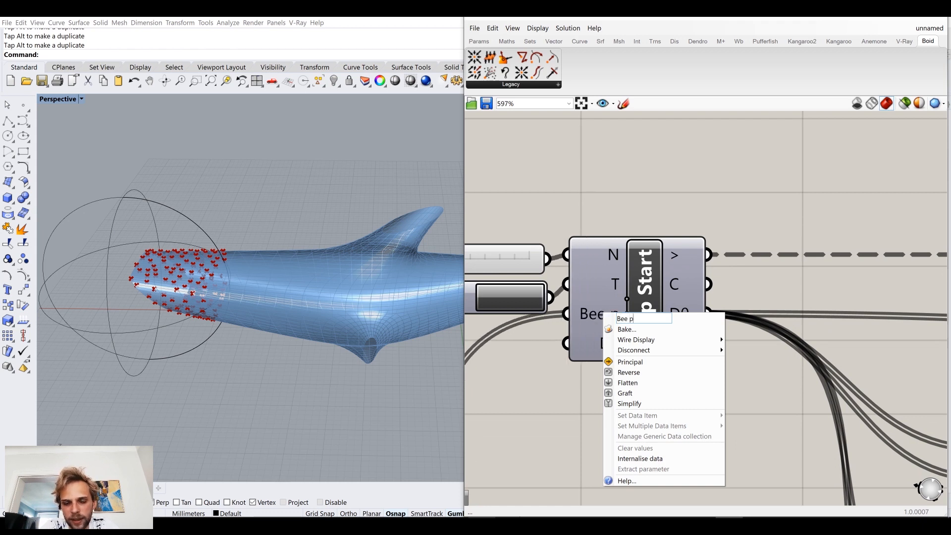
key(BackSpace)
key(BackSpace)
key(BackSpace)
key(BackSpace)
key(BackSpace)
key(BackSpace)
key(BackSpace)
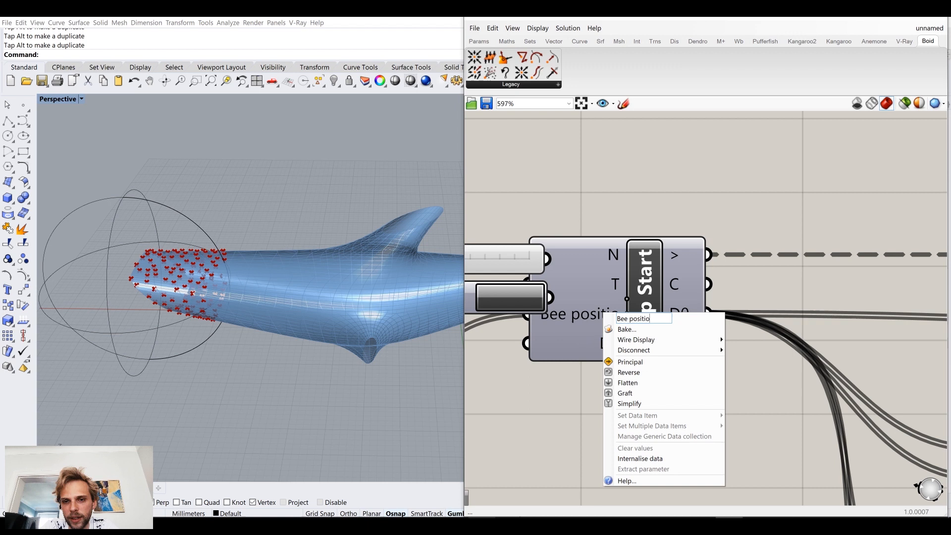
text(starti)
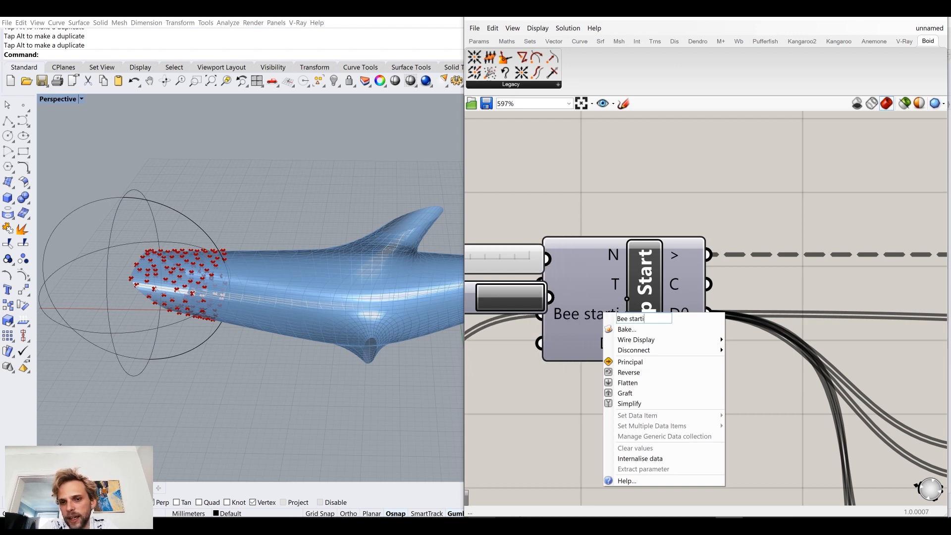
text(ng position)
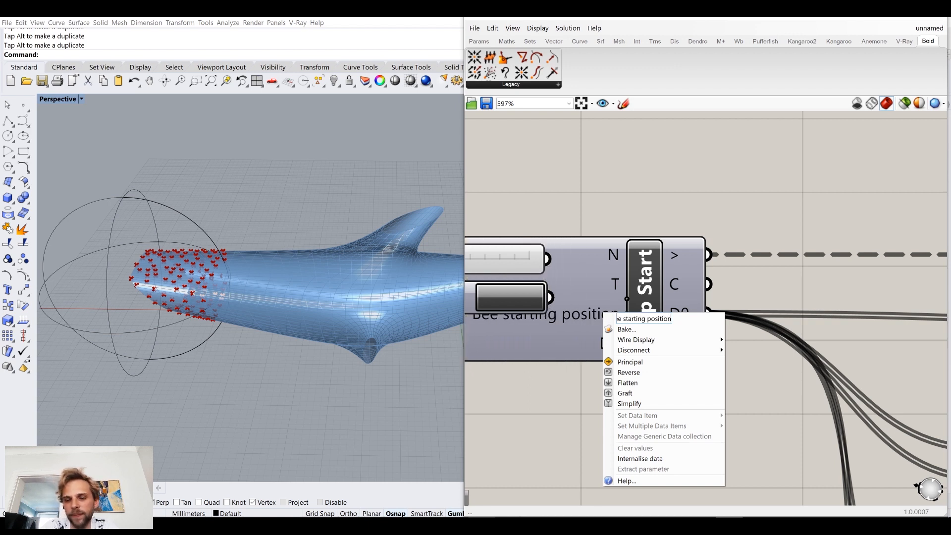
key(Return)
Step: Rename Loop Start's D1 input to "Bee starting direction"
right_drag(516, 234, 728, 228)
drag(634, 199, 524, 283)
click(701, 205)
right_drag(707, 209, 624, 161)
right_click(708, 281)
text(Bee starting )
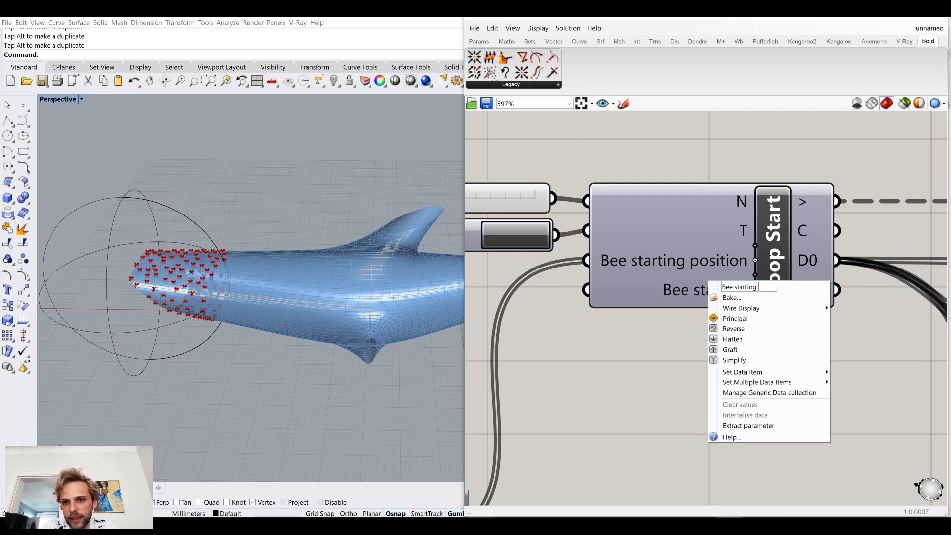
text(direction)
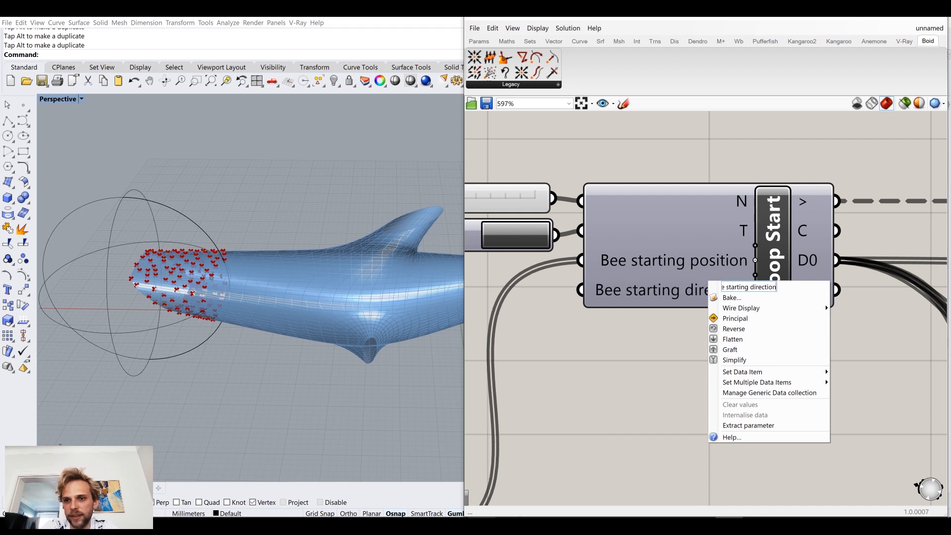
key(Return)
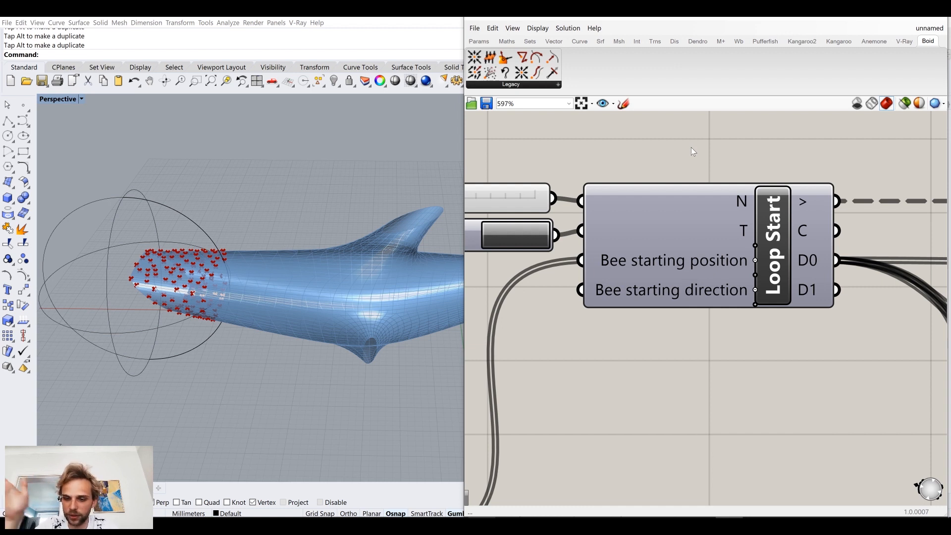
Step: Rename Loop Start's D0 output to "Bee position"
right_drag(818, 306, 744, 310)
mouse_move(735, 268)
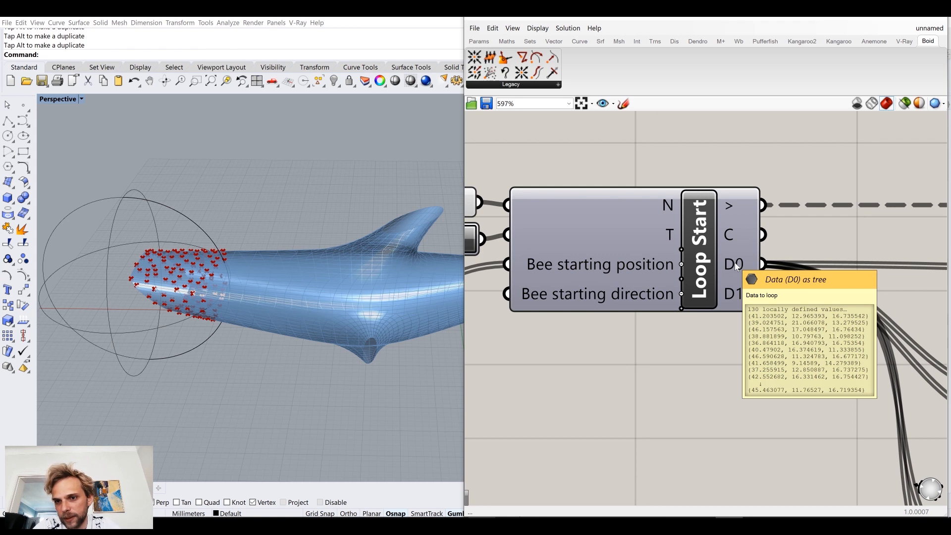
right_click(736, 267)
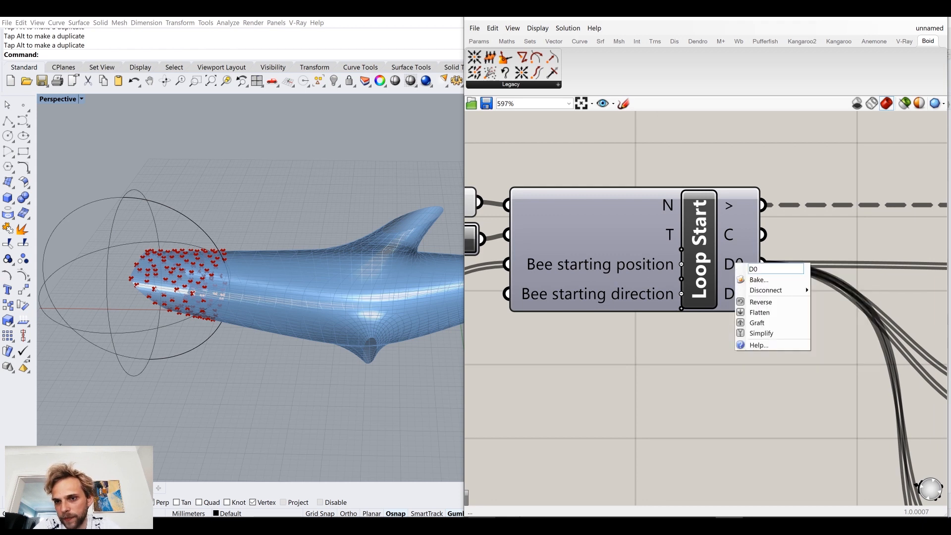
text(Bee)
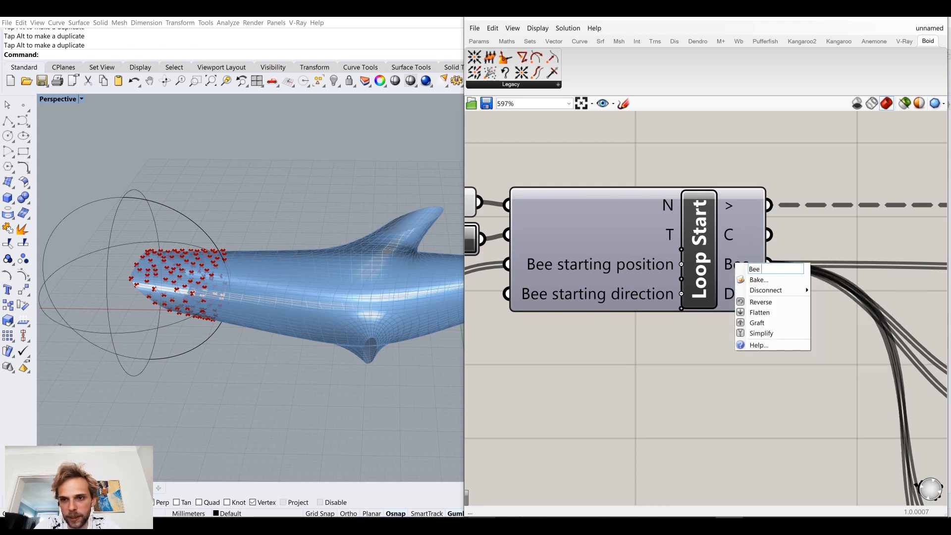
text( position)
key(Return)
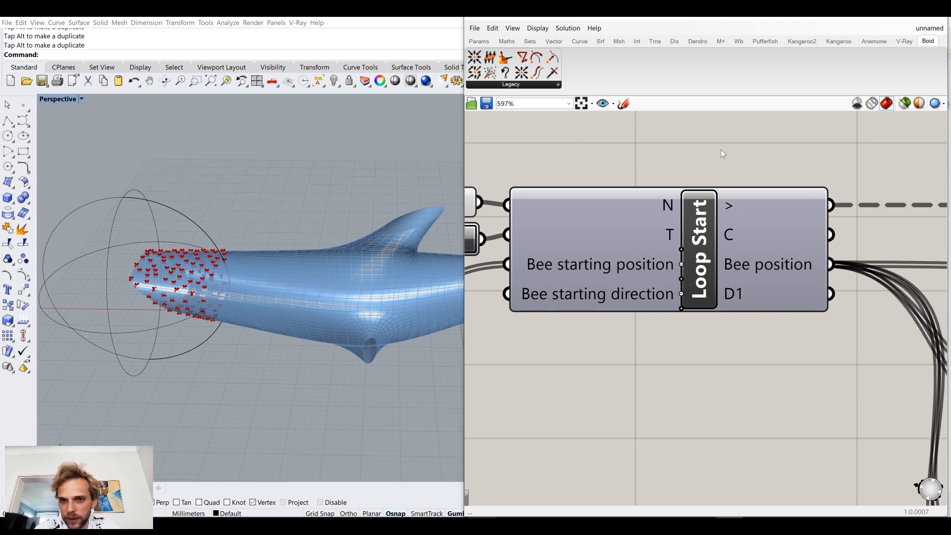
Step: Rename Loop Start's D1 output to "Bee direction"
right_drag(738, 231, 658, 215)
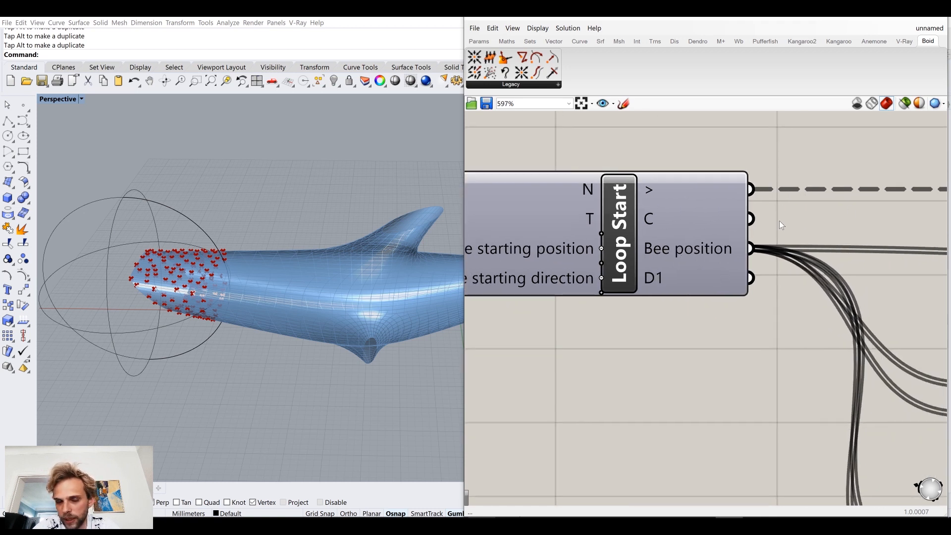
right_click(675, 277)
text(Bee direction)
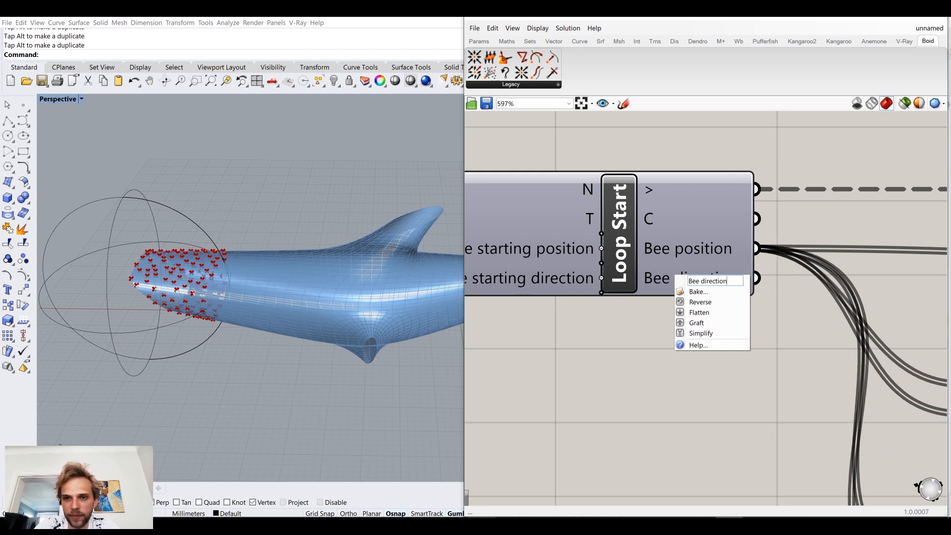
key(Return)
Step: Shift Loop End a little farther away from the Move component
scroll(650, 286, down, 4)
scroll(857, 307, down, 2)
scroll(736, 269, up, 5)
right_click(735, 269)
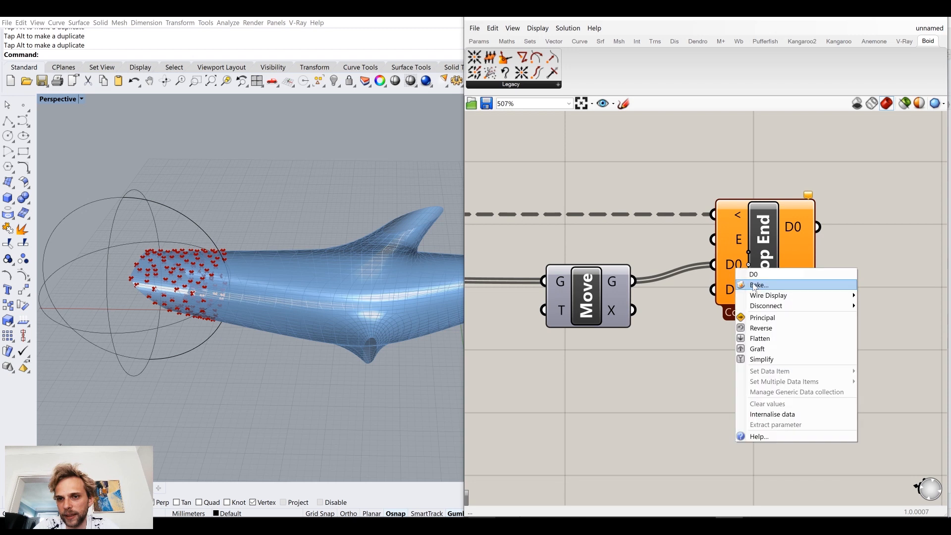
click(695, 316)
drag(806, 251, 847, 243)
click(738, 325)
Step: Add the Boid Random Vector component below Loop Start, between Cull and Repulse
scroll(663, 337, down, 5)
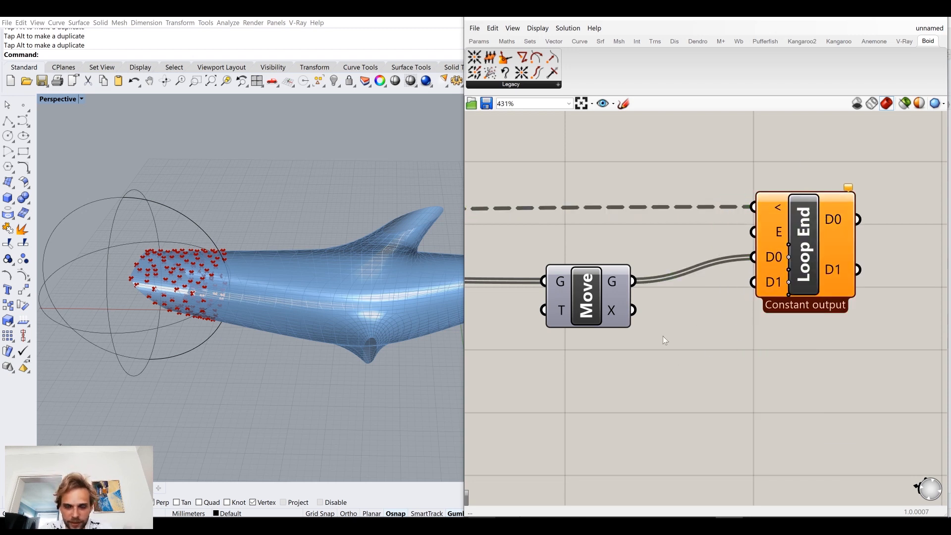
right_drag(598, 342, 813, 308)
right_drag(583, 408, 718, 363)
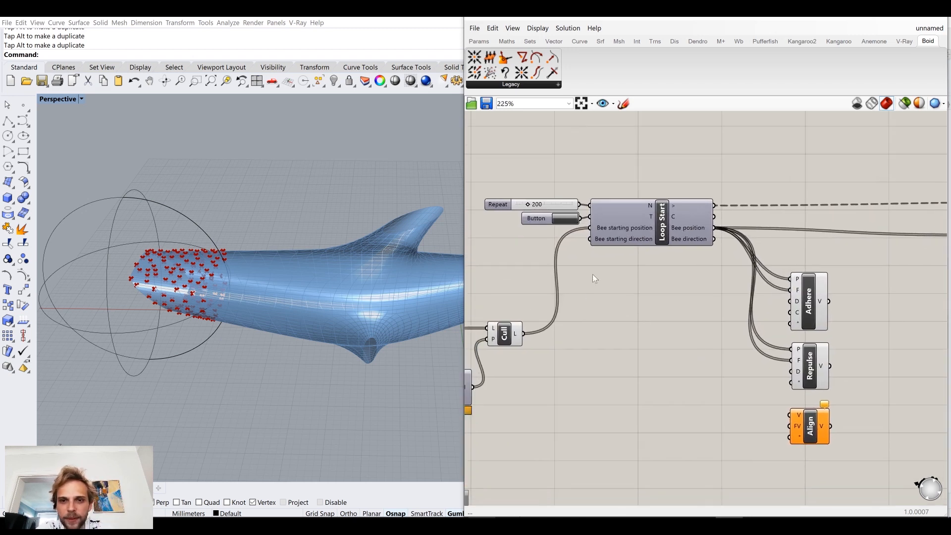
mouse_move(619, 239)
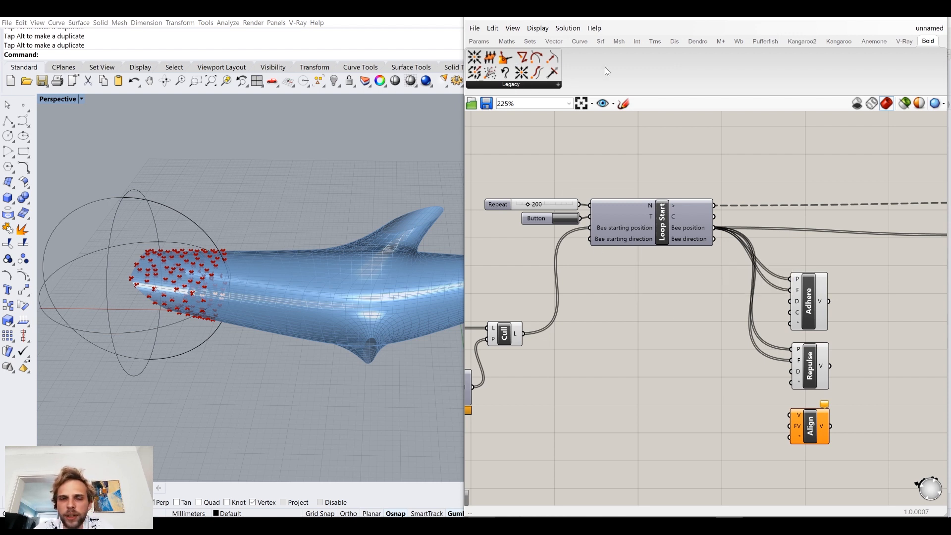
click(524, 85)
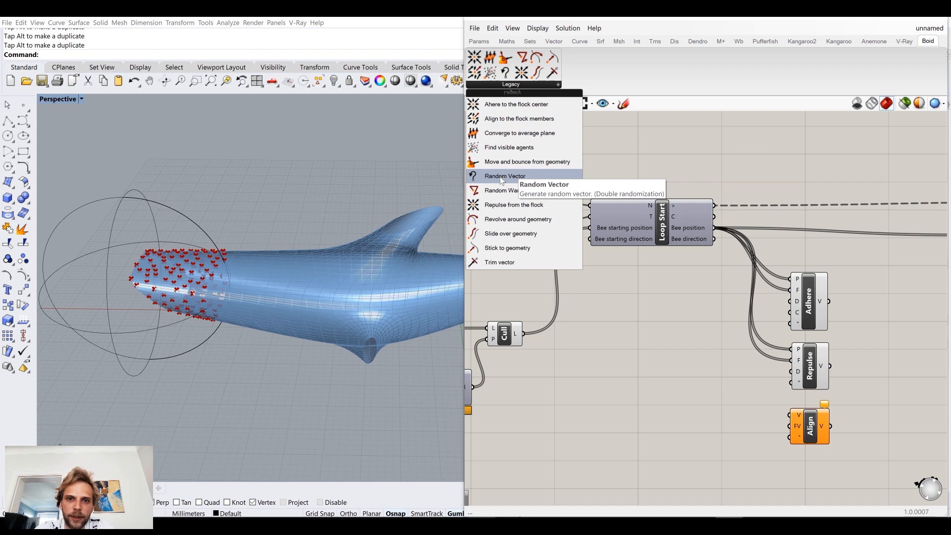
drag(501, 180, 565, 371)
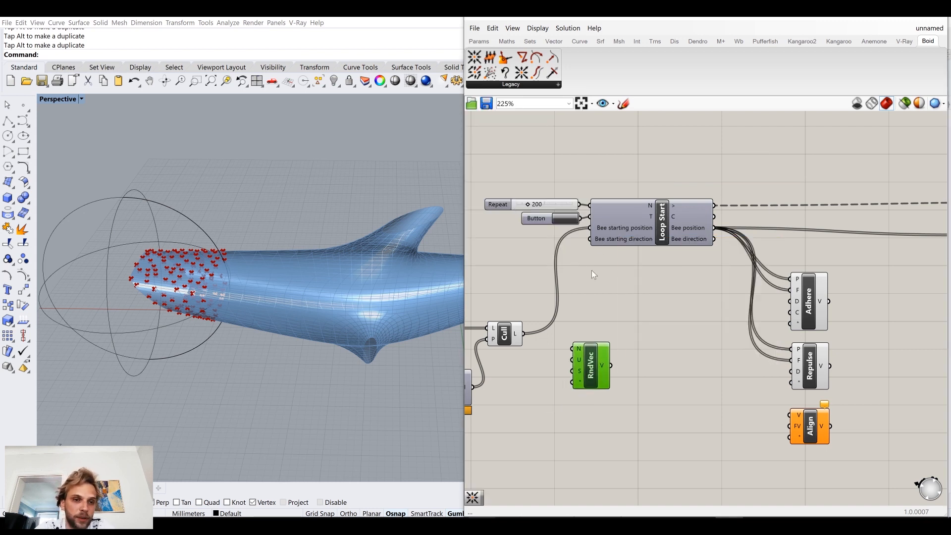
drag(601, 361, 594, 375)
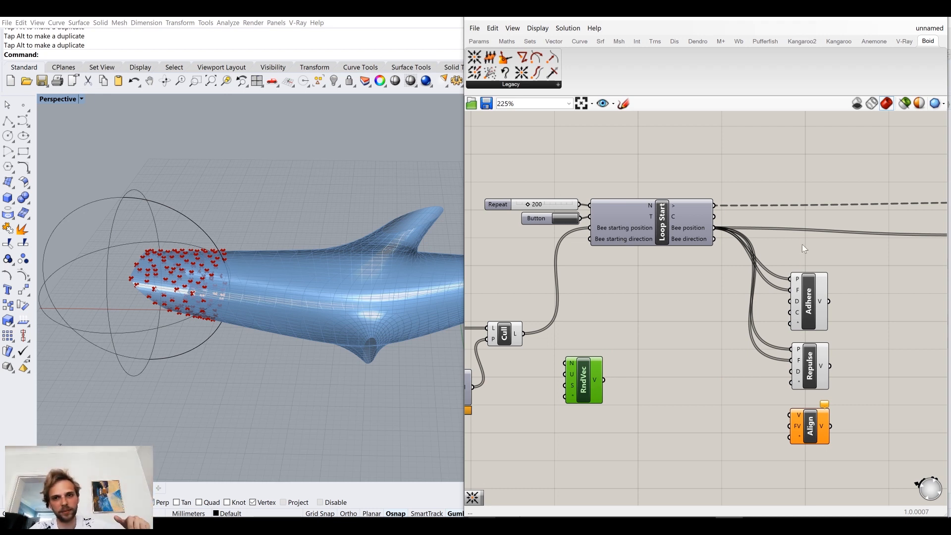
Step: Fine-tune the Random Vector component's placement below and to the right of Cull
mouse_move(798, 359)
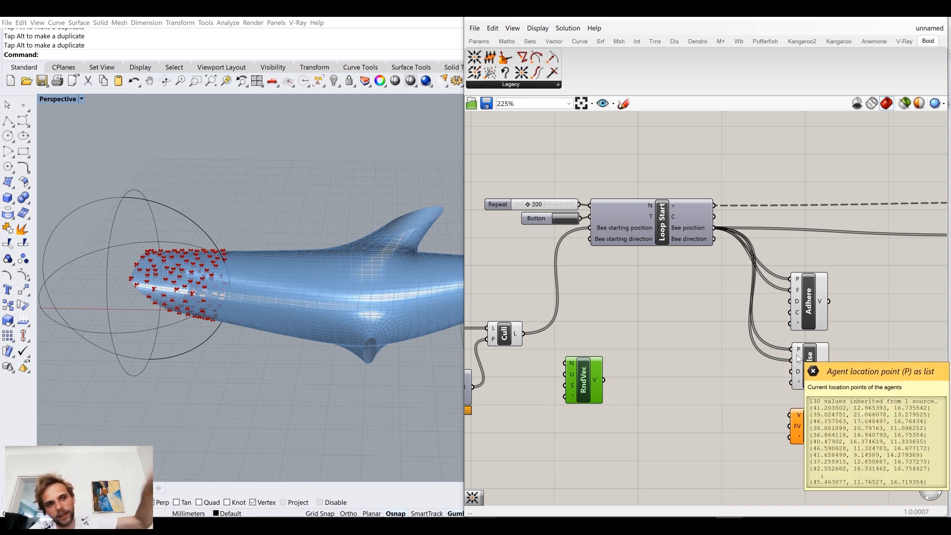
drag(594, 377, 583, 388)
click(575, 344)
right_drag(576, 343, 619, 289)
drag(614, 334, 622, 365)
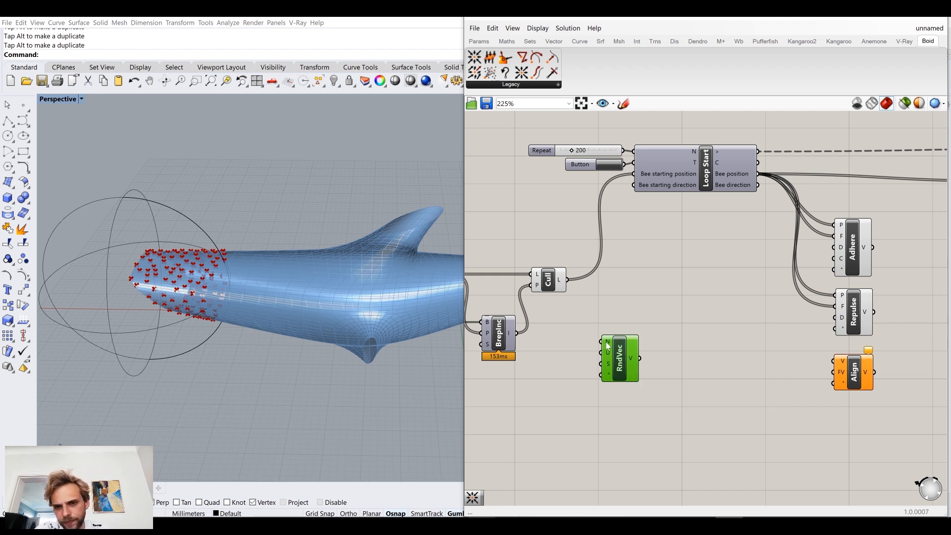
scroll(609, 345, up, 2)
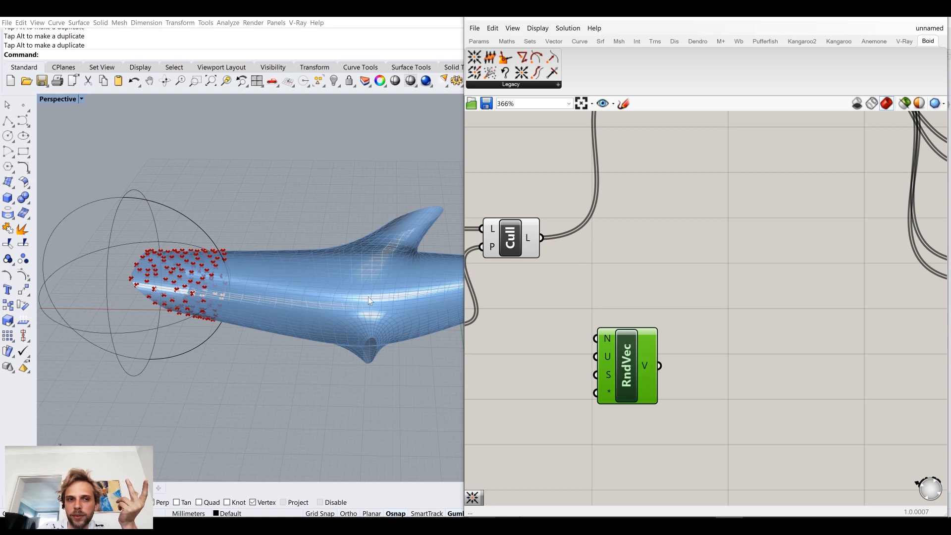
Step: Nudge the Random Vector component slightly farther down and to the right, keeping it below Cull
drag(646, 393, 657, 407)
click(508, 269)
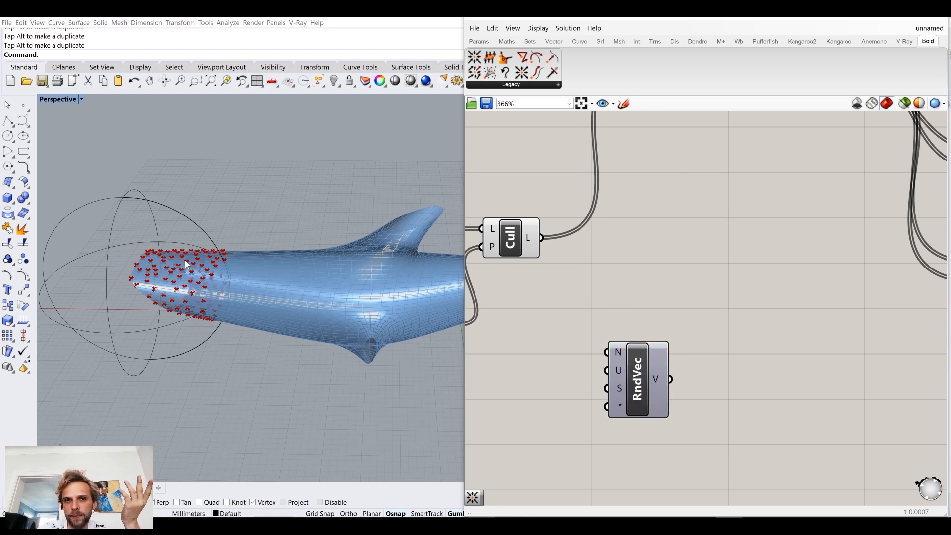
double_click(648, 310)
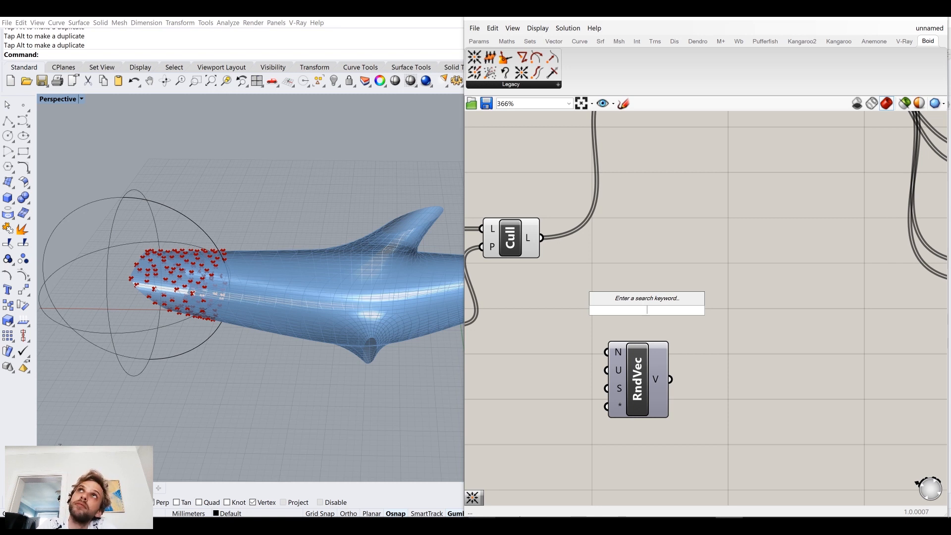
click(744, 222)
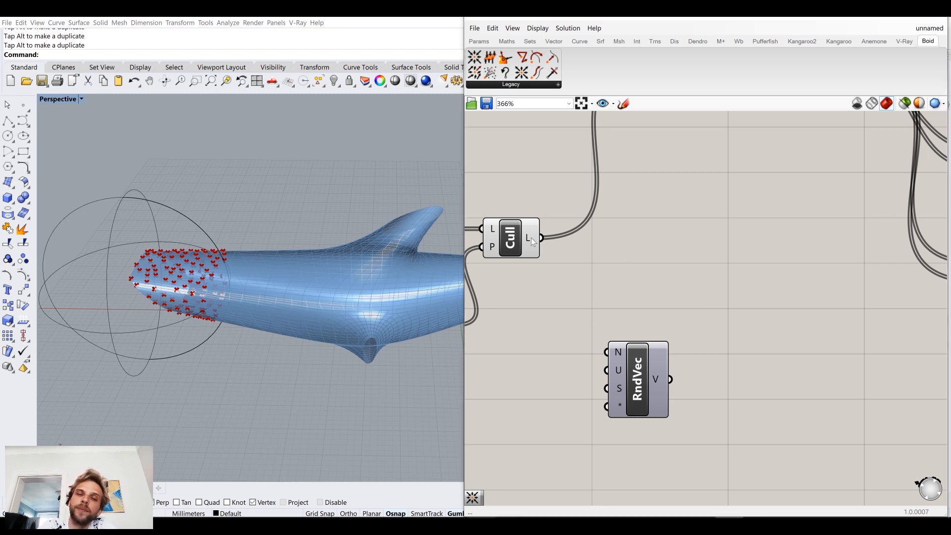
mouse_move(530, 238)
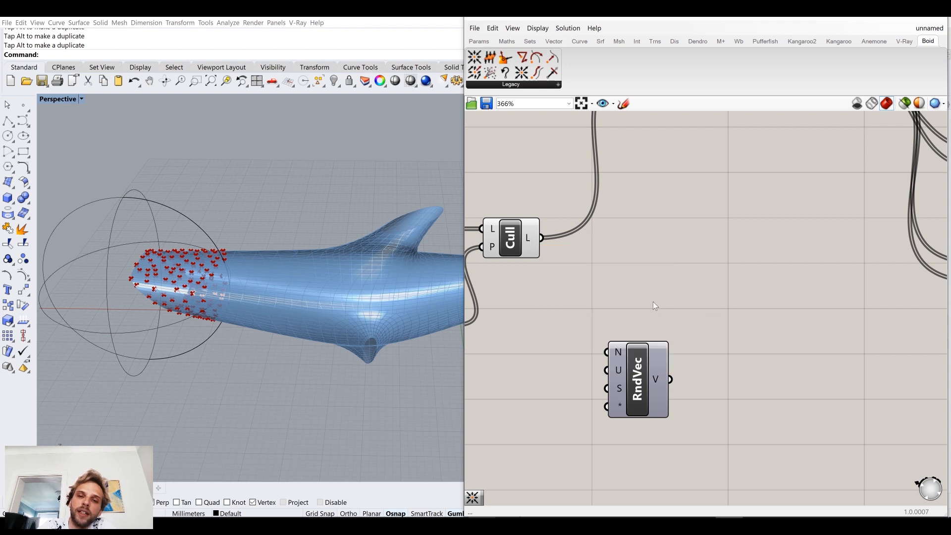
double_click(653, 301)
text(list long)
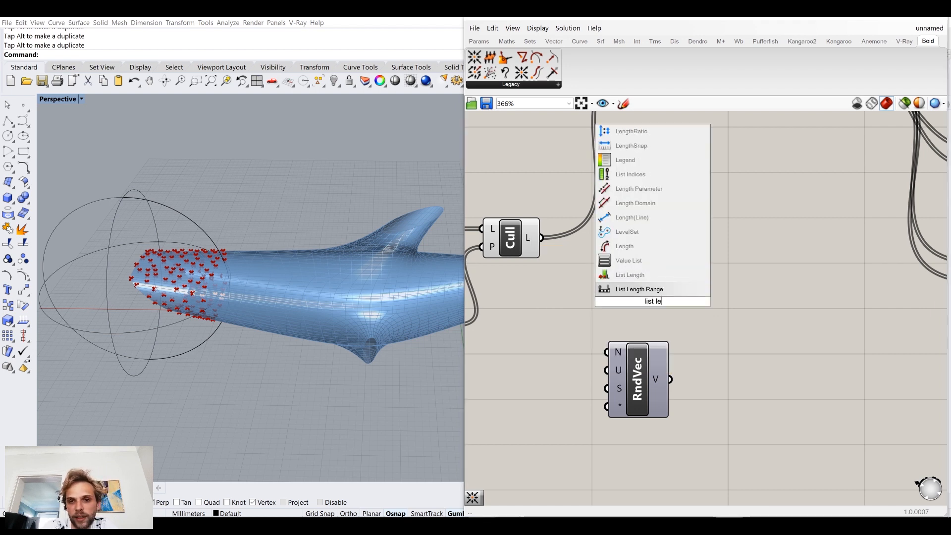
click(639, 263)
click(647, 303)
key(Delete)
Step: Add a List Length component above Random Vector, feed it Cull's output list, and inspect its length output
double_click(647, 303)
text(list len)
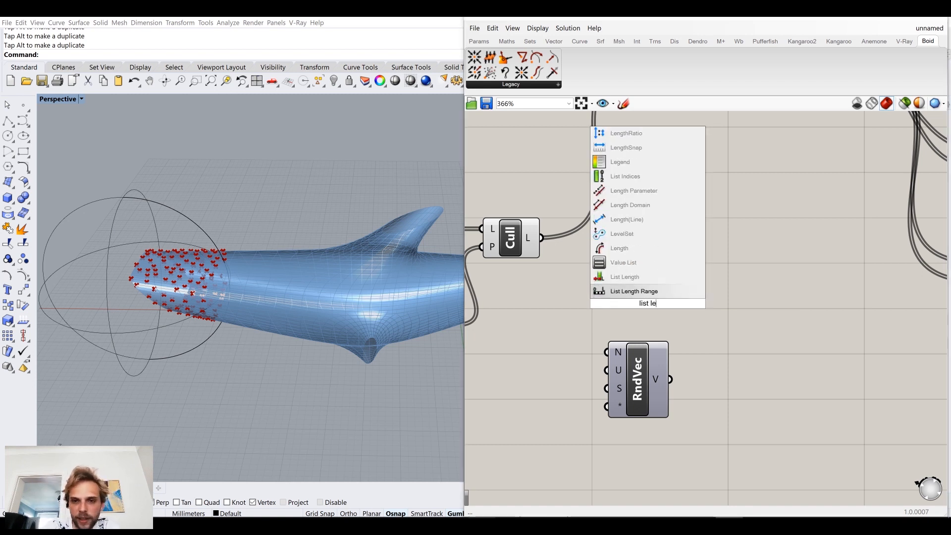
click(645, 281)
drag(541, 238, 609, 265)
scroll(775, 403, down, 3)
click(639, 317)
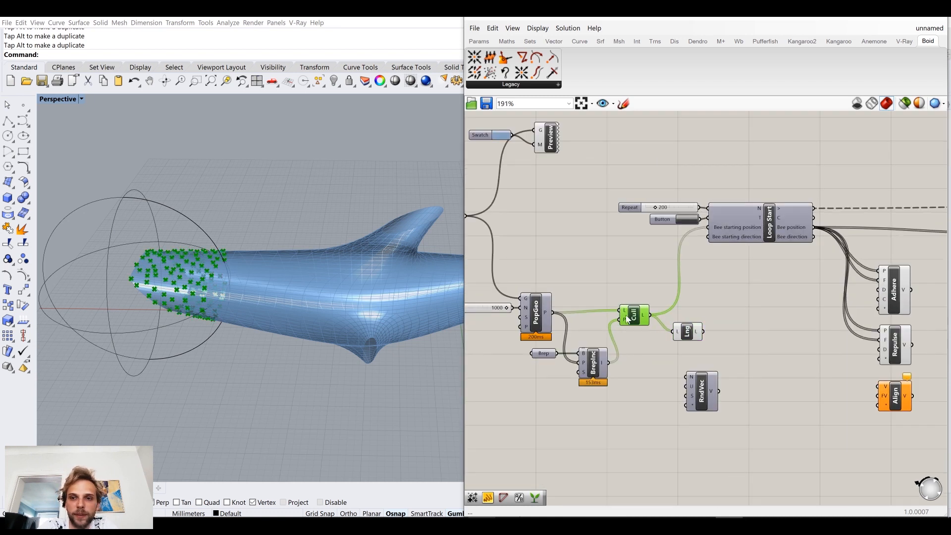
scroll(732, 225, up, 1)
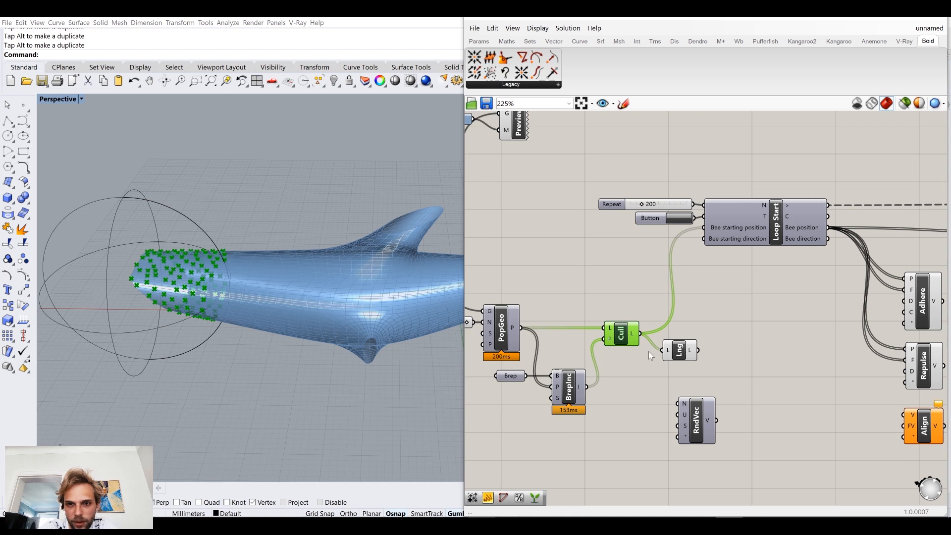
scroll(669, 349, up, 3)
mouse_move(706, 344)
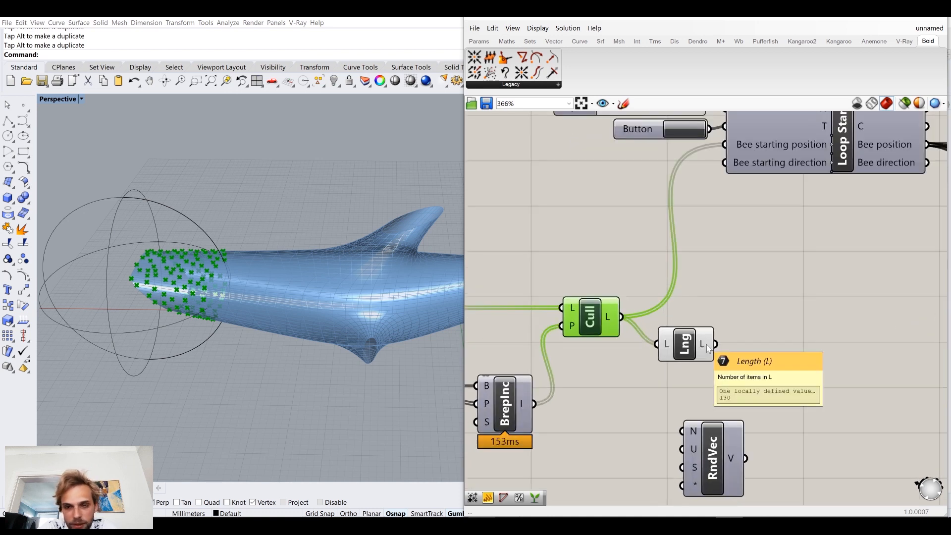
Step: Connect List Length's output to Random Vector's N input and arrange the two components side by side
drag(706, 344, 784, 348)
click(720, 435)
drag(710, 394, 563, 285)
click(641, 325)
click(686, 356)
middle_click(686, 354)
click(719, 286)
right_drag(719, 285, 578, 224)
Step: Add a Boolean Toggle below List Length, connect it to Random Vector's Unit input, and set it to True
mouse_move(655, 310)
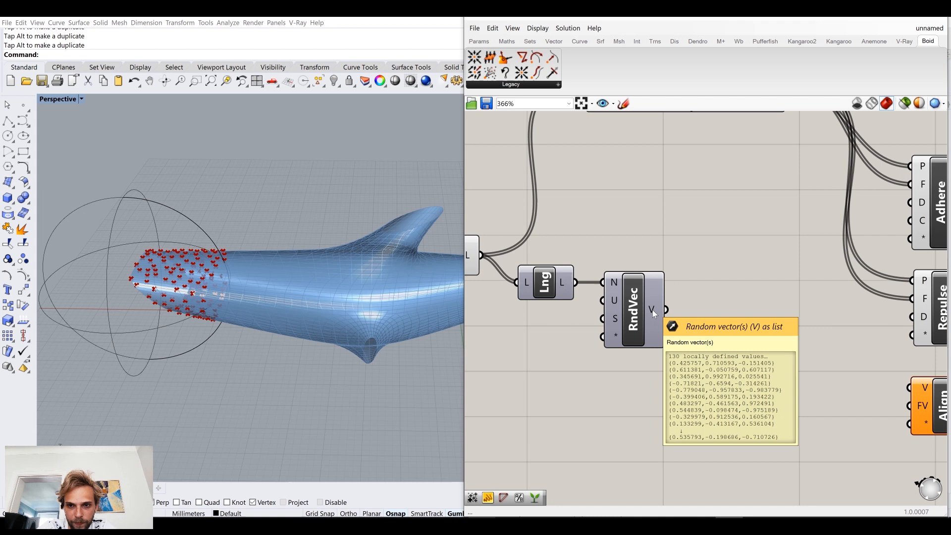
mouse_move(612, 303)
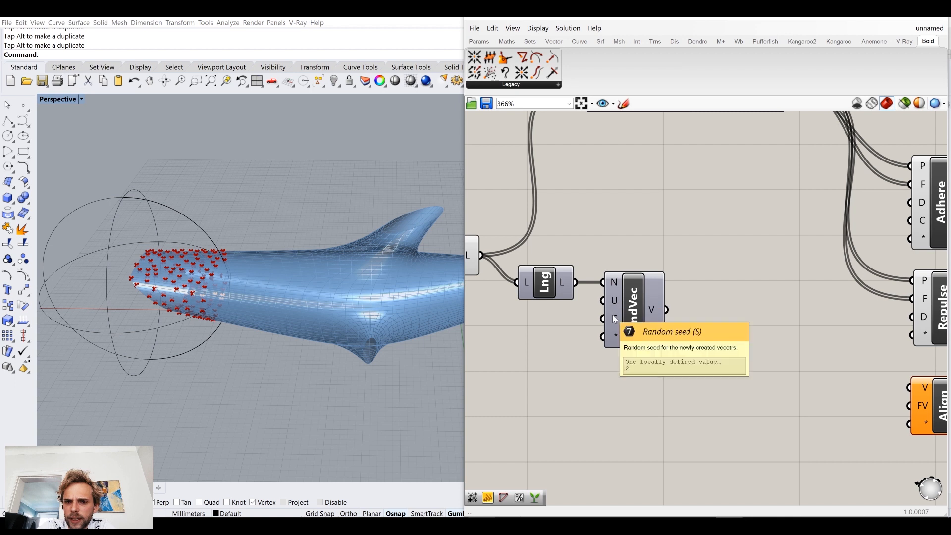
mouse_move(617, 340)
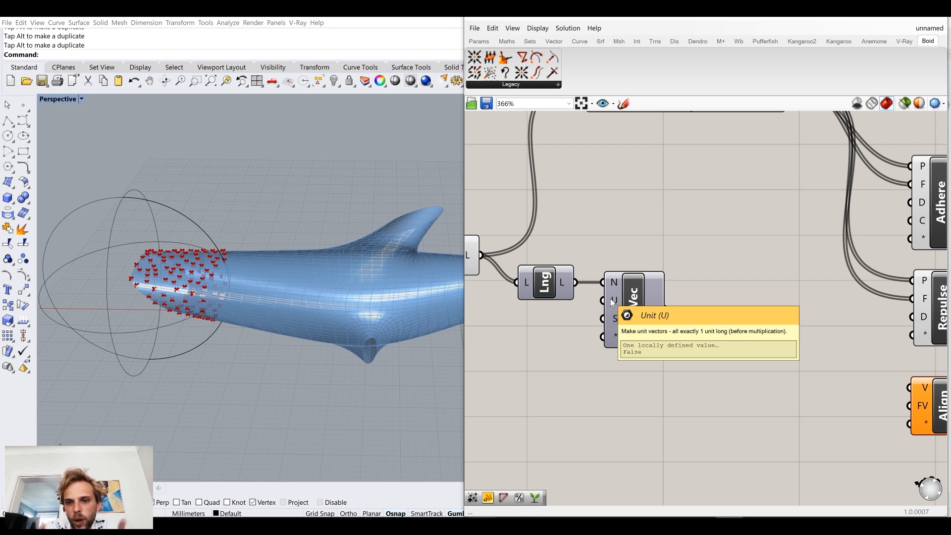
right_drag(546, 350, 586, 325)
double_click(549, 351)
text(togg)
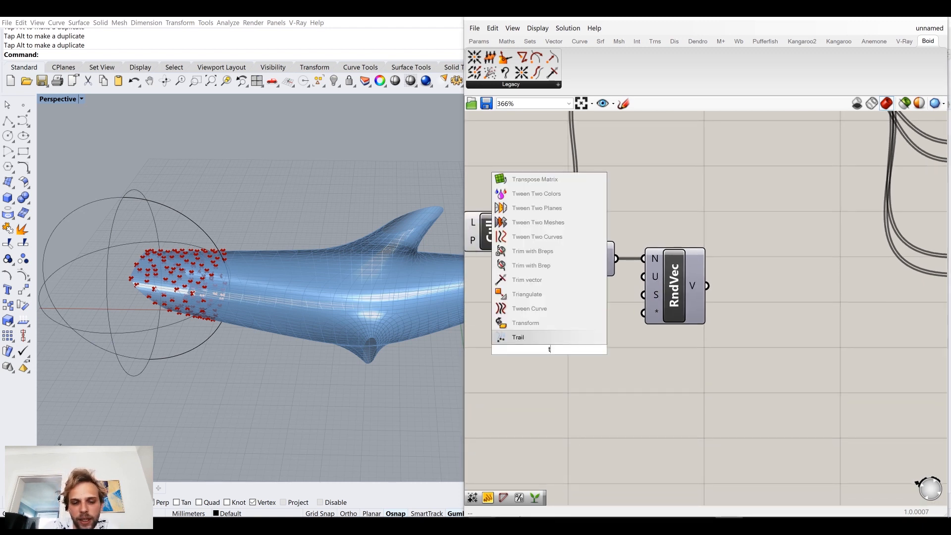
key(Return)
drag(599, 349, 643, 276)
click(577, 352)
drag(515, 349, 534, 289)
click(718, 288)
right_drag(698, 273, 673, 299)
Step: Connect Random Vector's V output to Loop Start's "Bee starting direction" input
scroll(673, 299, down, 3)
drag(661, 407, 562, 349)
click(590, 320)
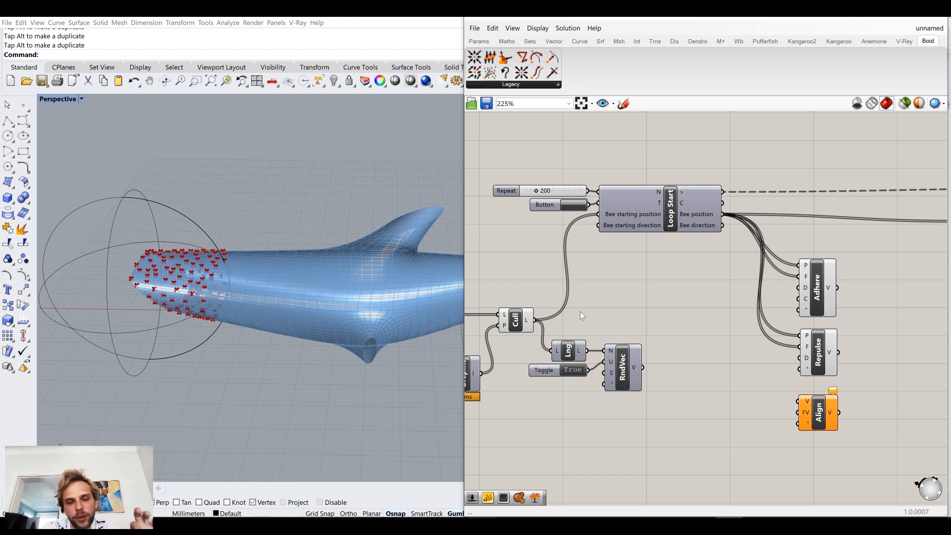
drag(642, 369, 599, 226)
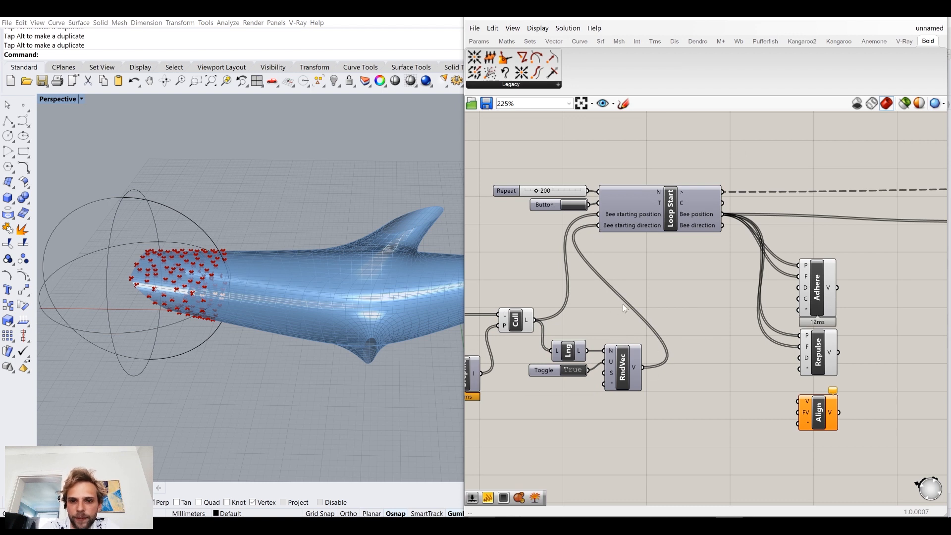
Step: Group the List Length, Toggle and Random Vector components and name the group "Generate random directions"
drag(642, 408, 623, 349)
middle_click(569, 331)
click(569, 302)
right_click(623, 351)
text(Generate random directions)
click(718, 304)
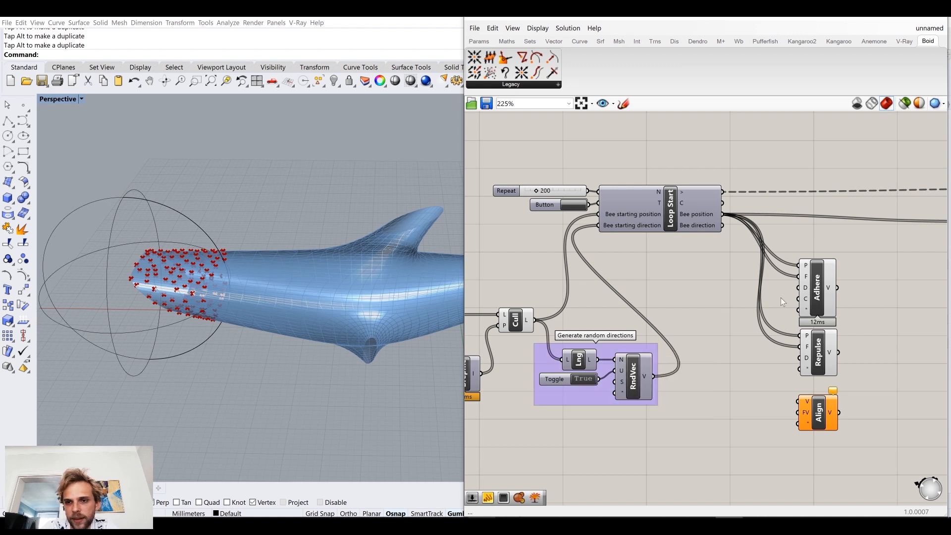
Step: Shift Loop Start with its inputs, the Boid behaviours, Move and Loop End farther right, away from the random directions group
scroll(691, 302, down, 3)
drag(876, 400, 579, 177)
shift+drag(497, 268, 498, 268)
drag(568, 264, 644, 262)
click(662, 236)
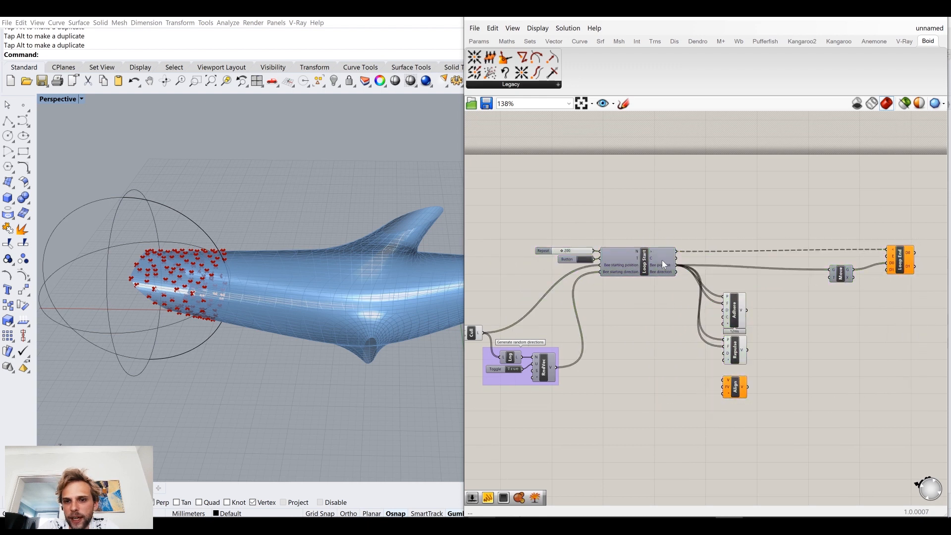
Step: Examine how Loop Start's outputs feed the Adhere and Repulse components and which inputs Align needs
scroll(524, 361, up, 1)
drag(530, 388, 541, 386)
right_drag(631, 226, 542, 204)
scroll(593, 238, up, 4)
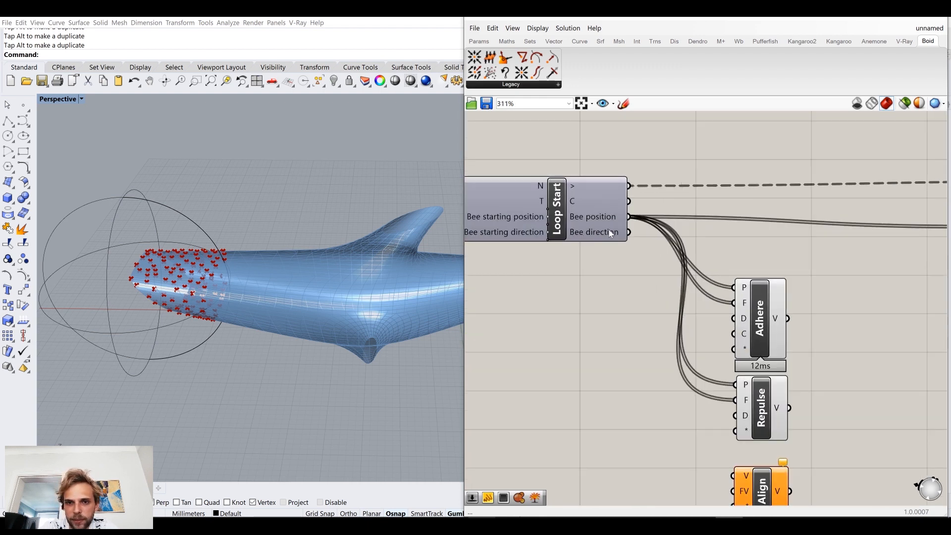
scroll(608, 230, down, 4)
scroll(625, 317, up, 3)
click(652, 350)
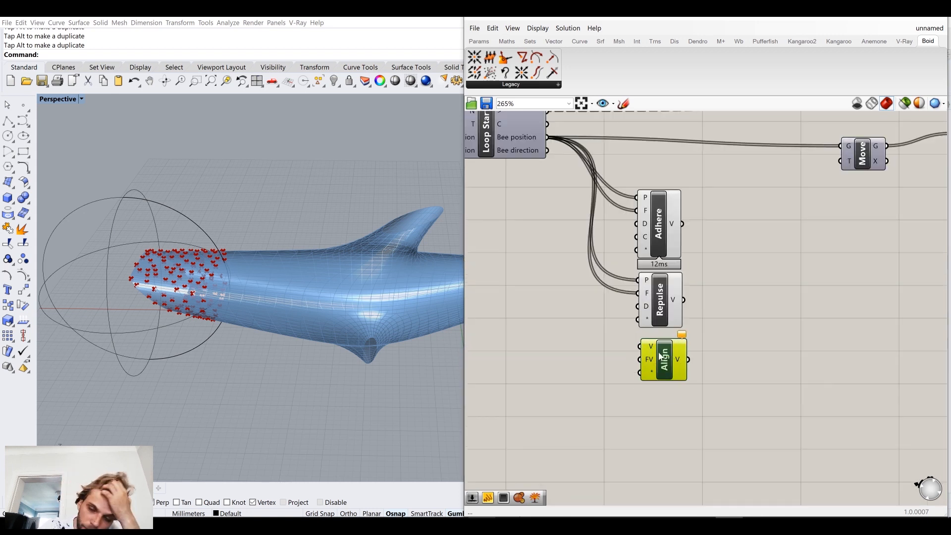
right_drag(573, 207, 580, 232)
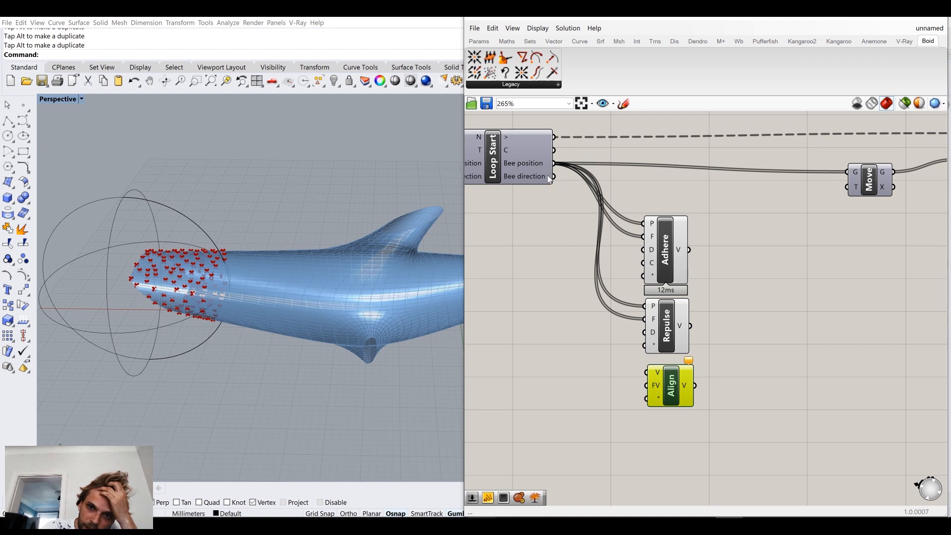
click(663, 246)
click(671, 337)
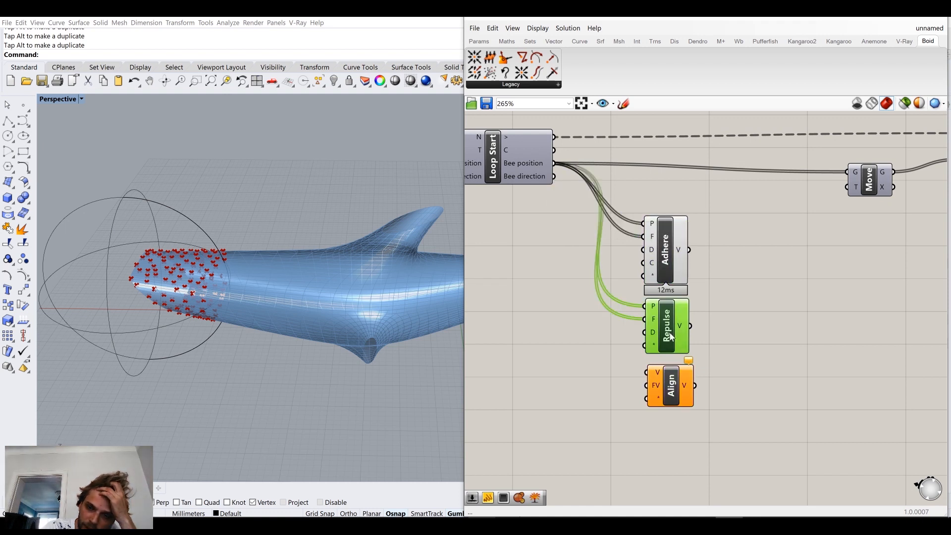
click(577, 253)
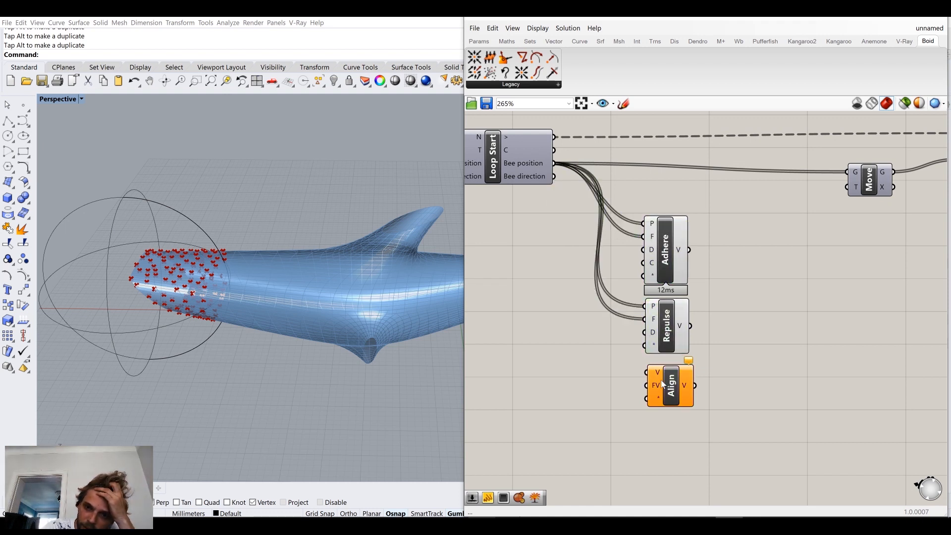
Step: Move Align slightly lower and connect Bee direction to both its V and FV inputs
drag(663, 381, 660, 391)
click(612, 303)
drag(554, 177, 645, 382)
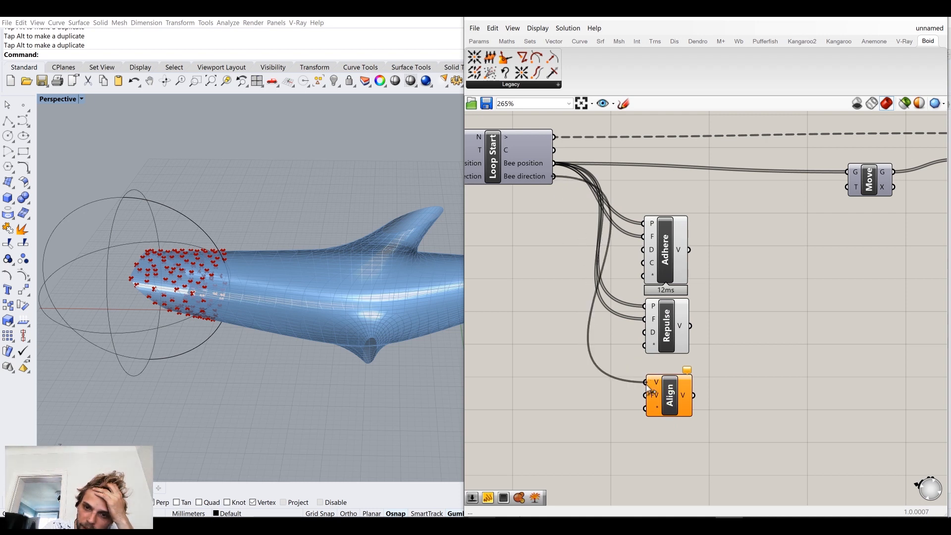
drag(554, 177, 652, 398)
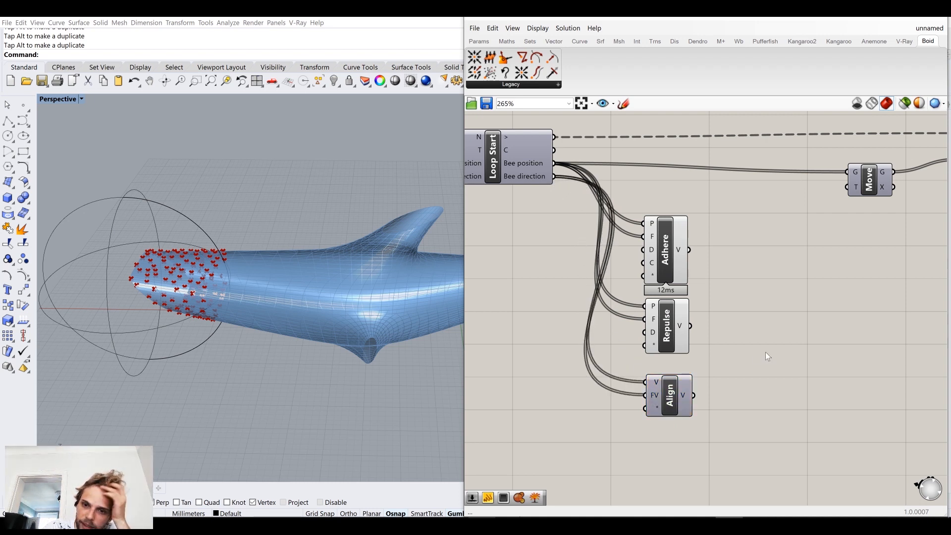
right_drag(765, 352, 738, 351)
mouse_move(663, 397)
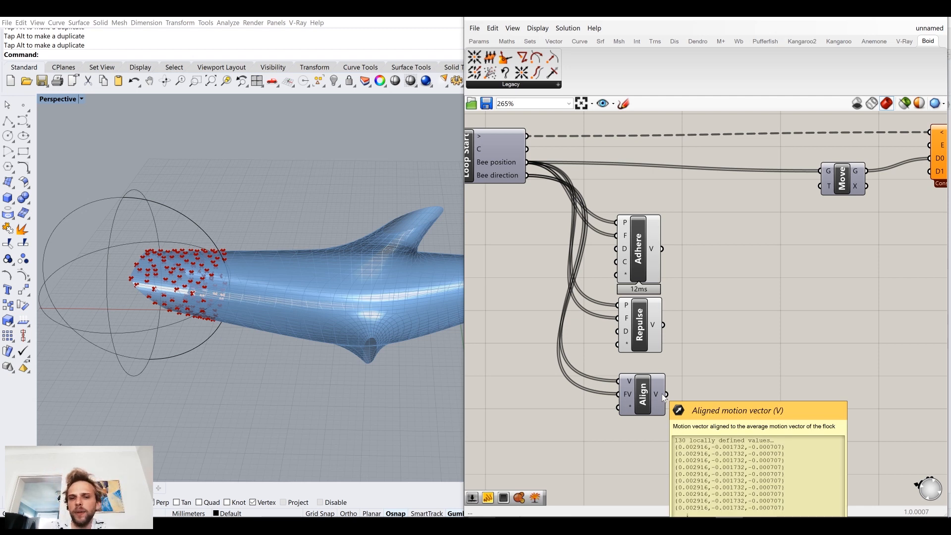
Step: Nudge Align back up and slightly left, closer beneath Repulse
drag(657, 394, 655, 384)
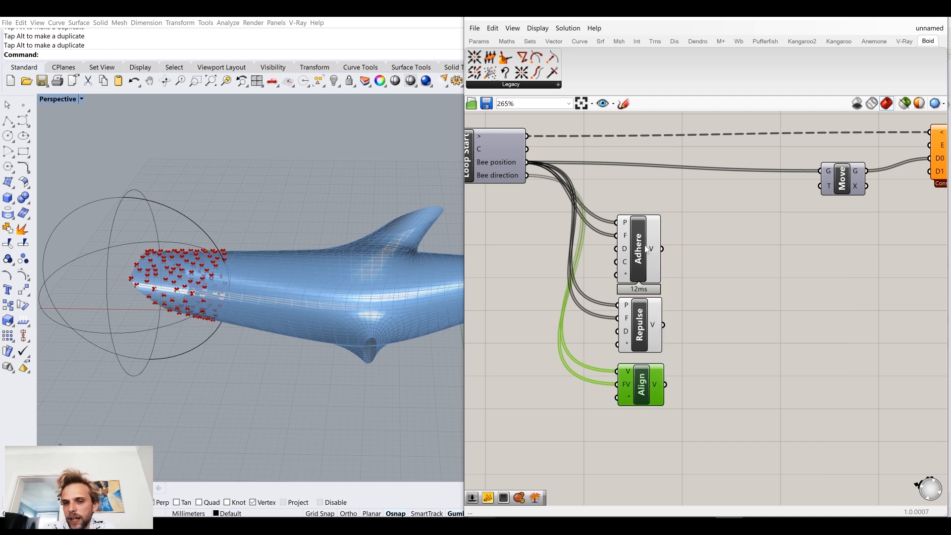
drag(638, 375, 637, 372)
click(735, 328)
right_drag(752, 309, 729, 332)
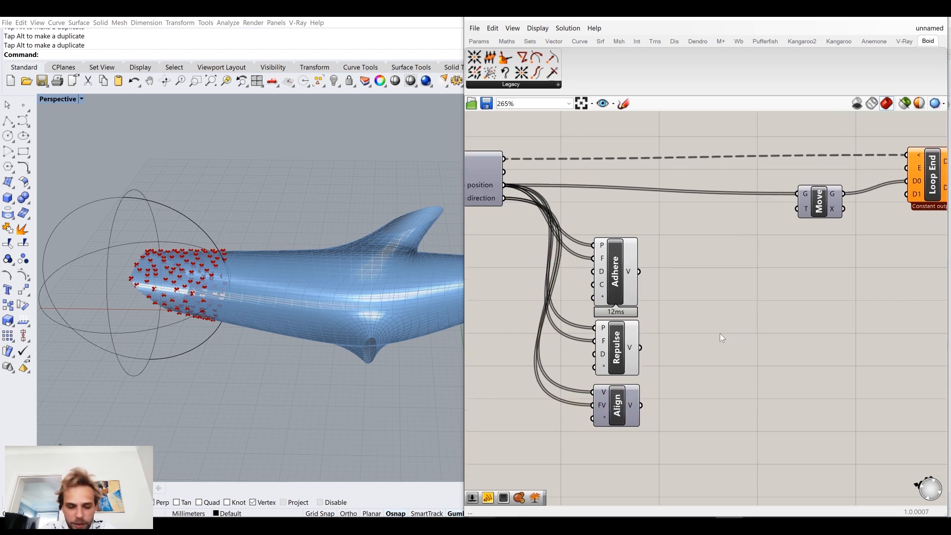
Step: Add an Addition component beside the Boid behaviours, connecting Adhere's vector output to A and Repulse's to B
double_click(709, 342)
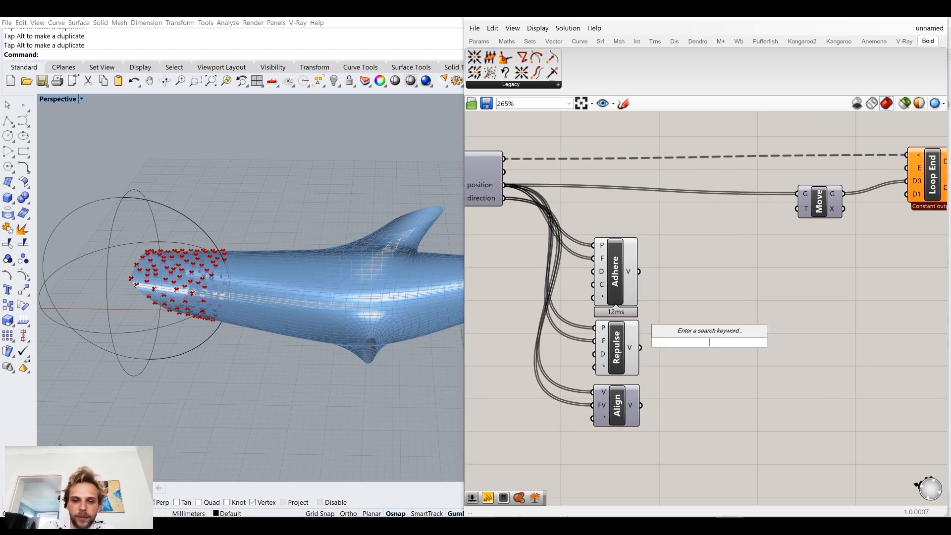
text(add)
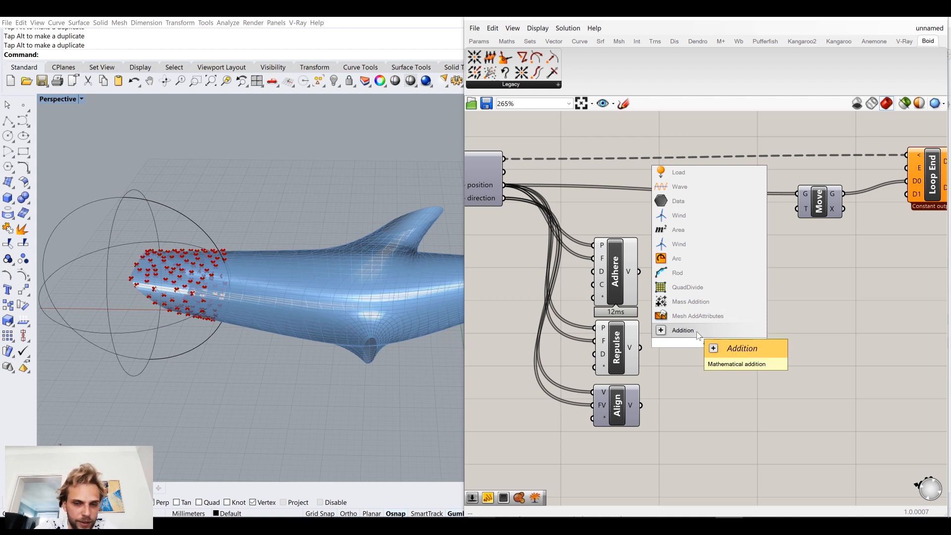
click(697, 330)
scroll(636, 271, up, 3)
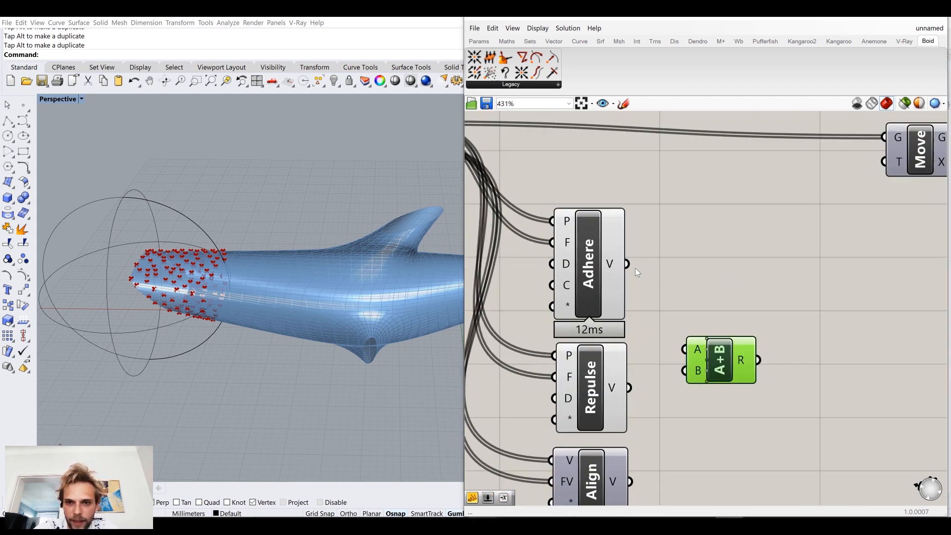
drag(665, 312, 686, 372)
right_drag(772, 405, 794, 339)
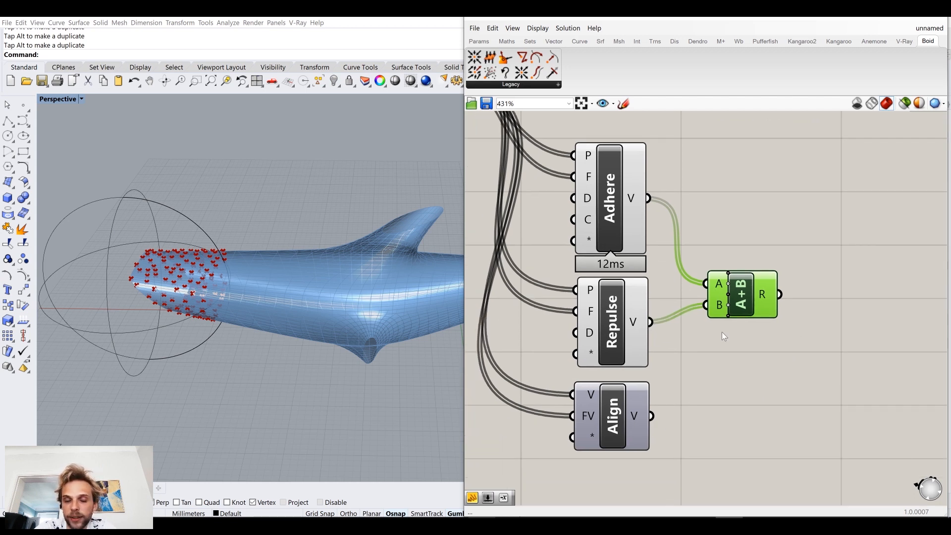
Step: Add a third input C to Addition, connect Align's vector output to it, and centre the component beside Repulse
scroll(728, 317, up, 3)
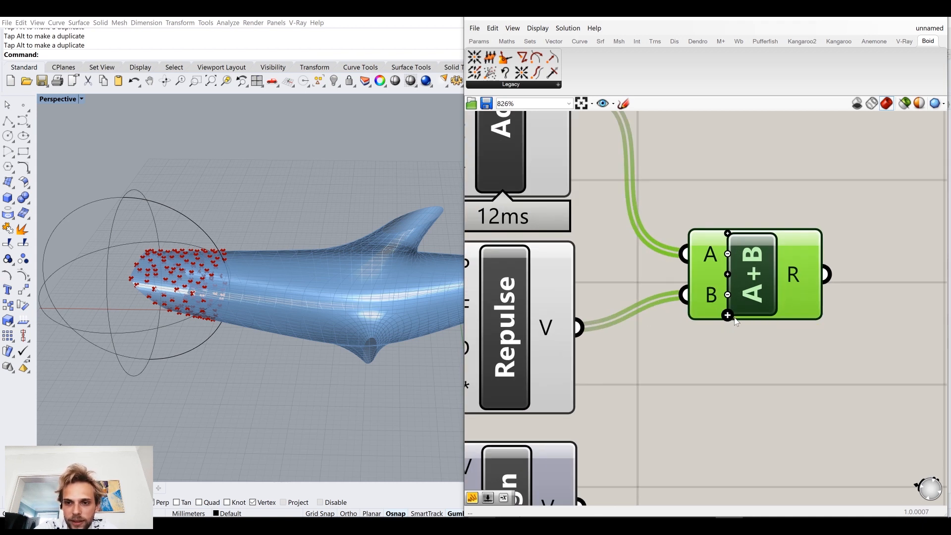
click(727, 316)
scroll(769, 304, down, 3)
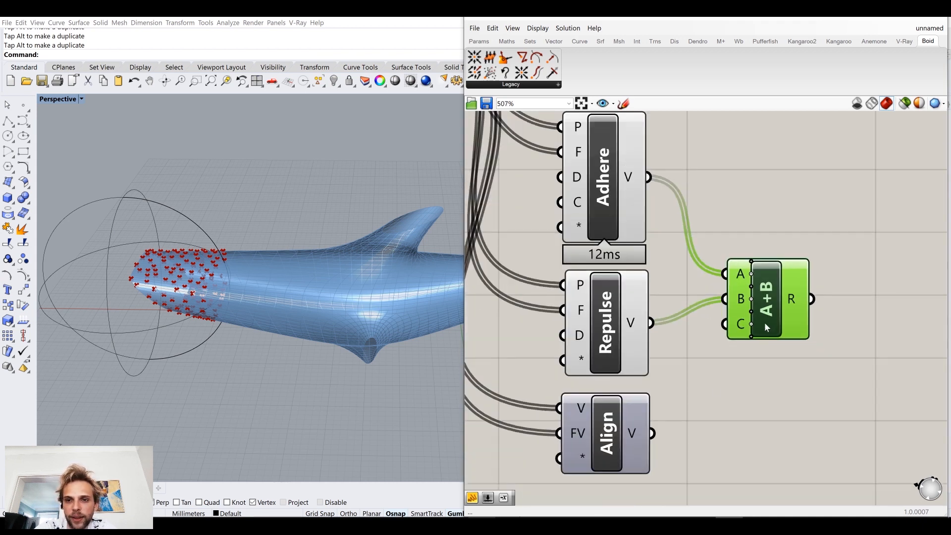
drag(653, 433, 726, 324)
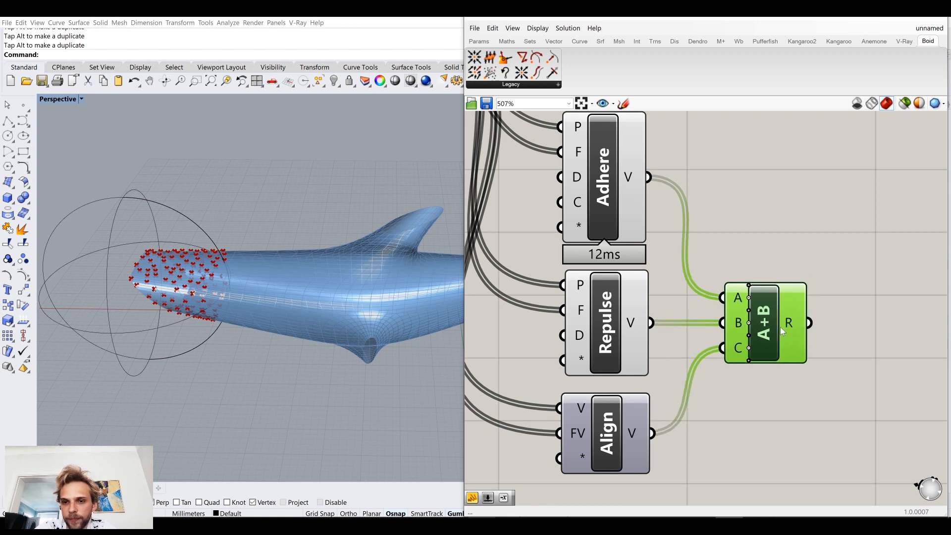
click(829, 292)
right_drag(829, 292, 706, 319)
mouse_move(667, 325)
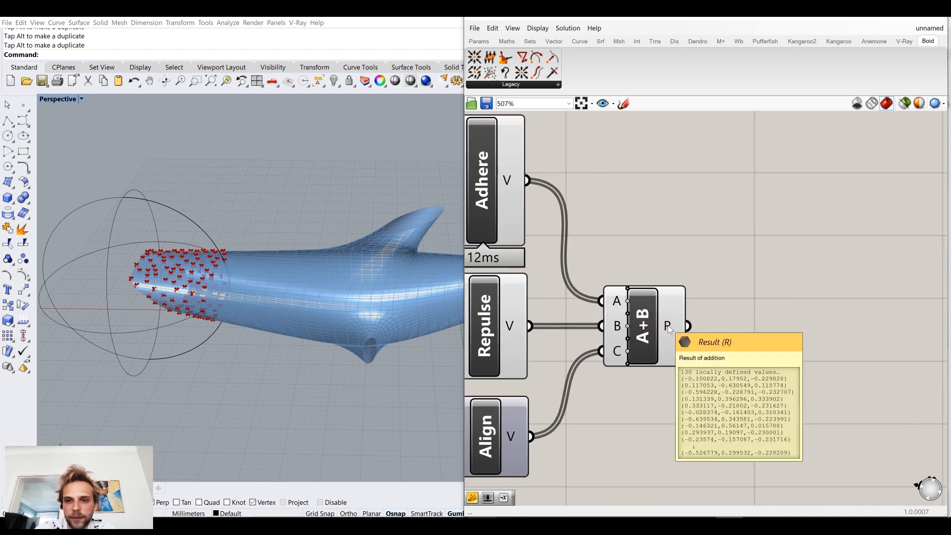
Step: Connect the Addition result to Move's T input and to Loop End's D1 input
scroll(767, 280, down, 5)
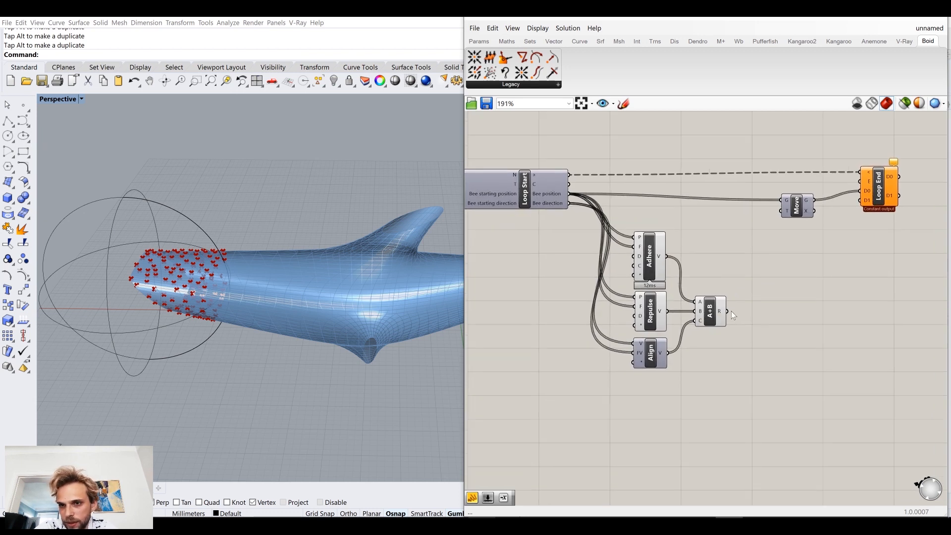
drag(726, 312, 781, 202)
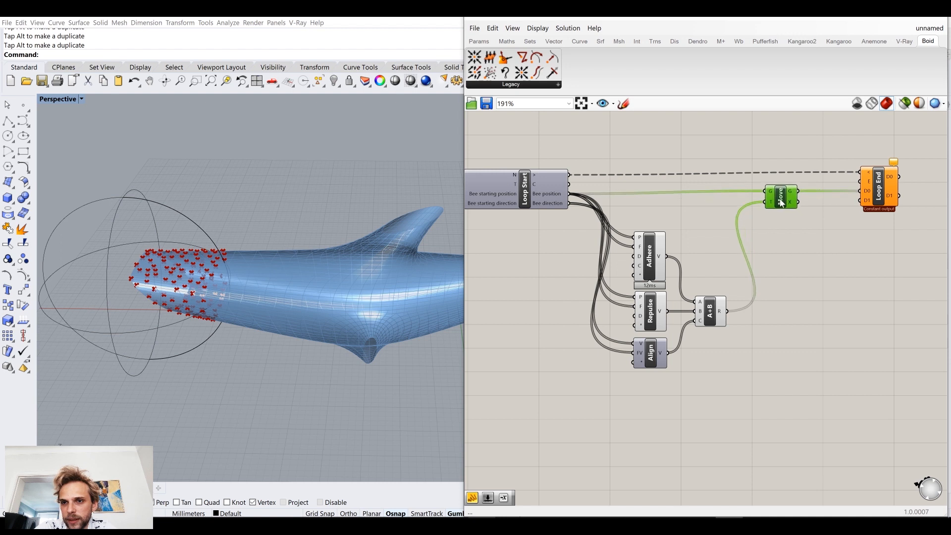
drag(727, 312, 860, 200)
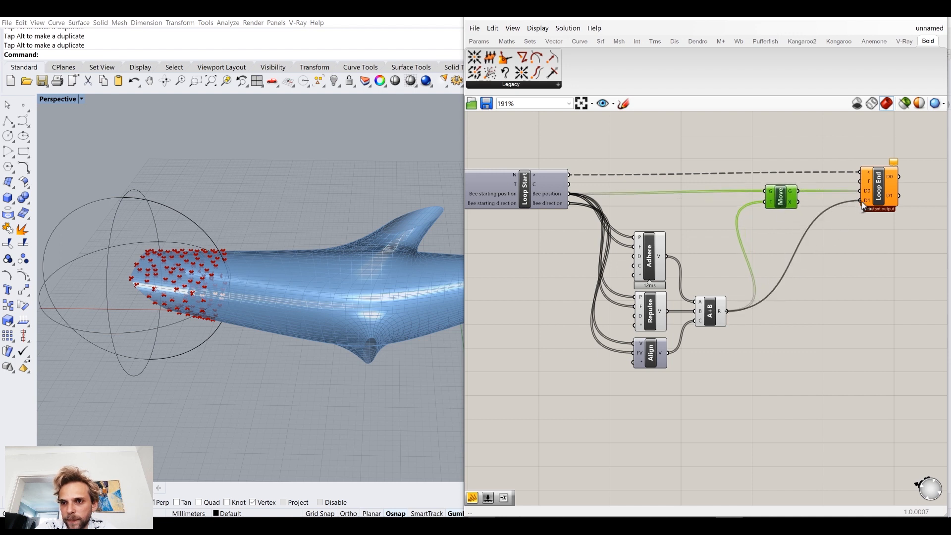
Step: Trigger the loop at Loop Start and examine close up how the bee points move inside the dolphin mesh
right_drag(245, 269, 255, 253)
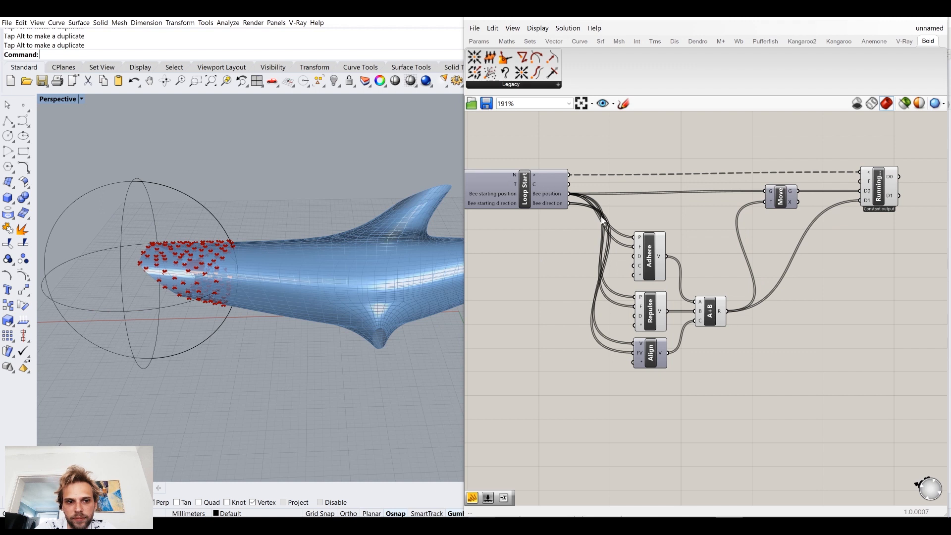
right_drag(600, 217, 843, 272)
scroll(682, 238, up, 3)
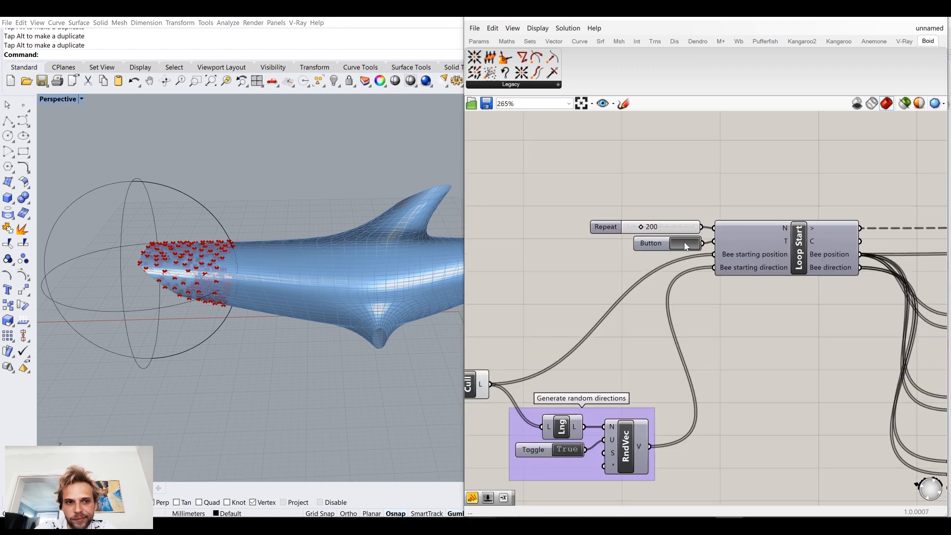
right_drag(154, 263, 244, 207)
scroll(400, 248, up, 6)
scroll(244, 207, up, 5)
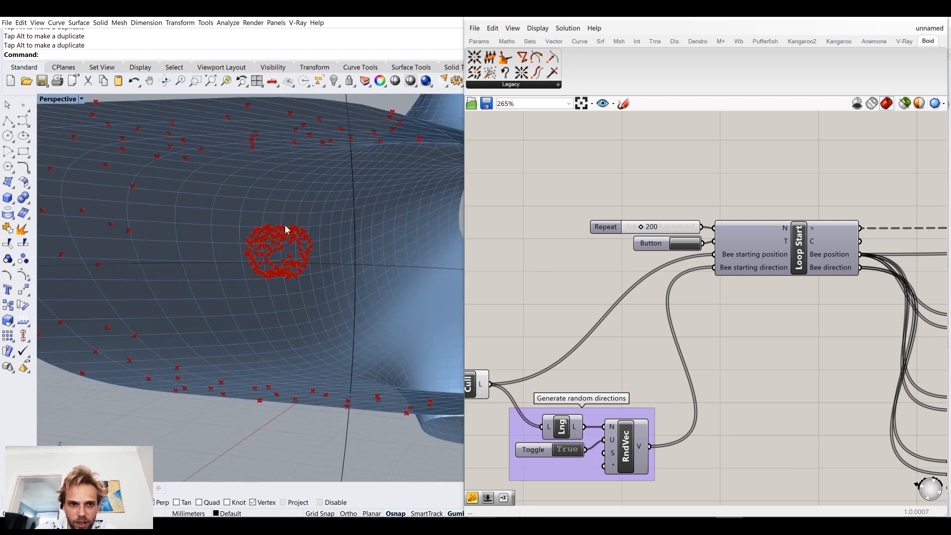
Step: Restart the loop and examine the bee points from the side and through the open end of the mesh
scroll(286, 229, down, 5)
click(683, 243)
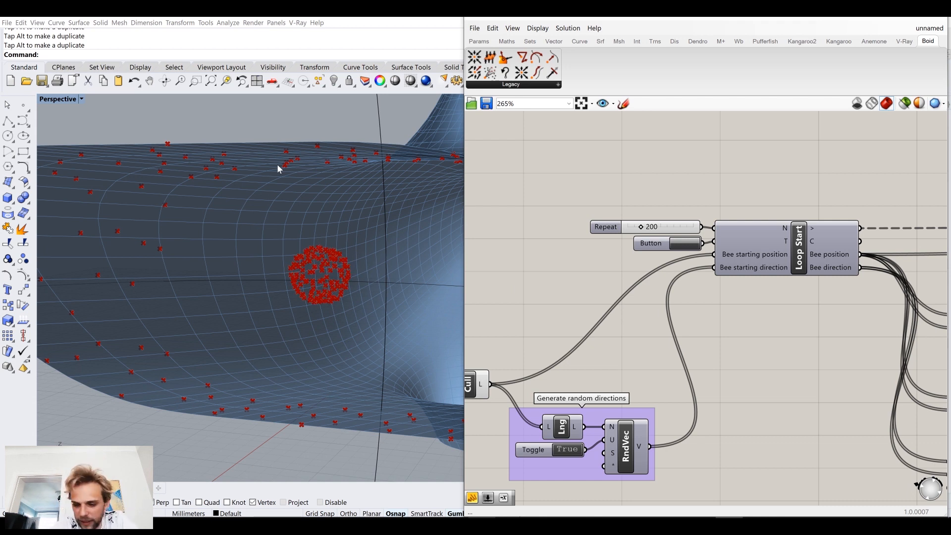
scroll(329, 221, down, 5)
right_drag(329, 221, 159, 172)
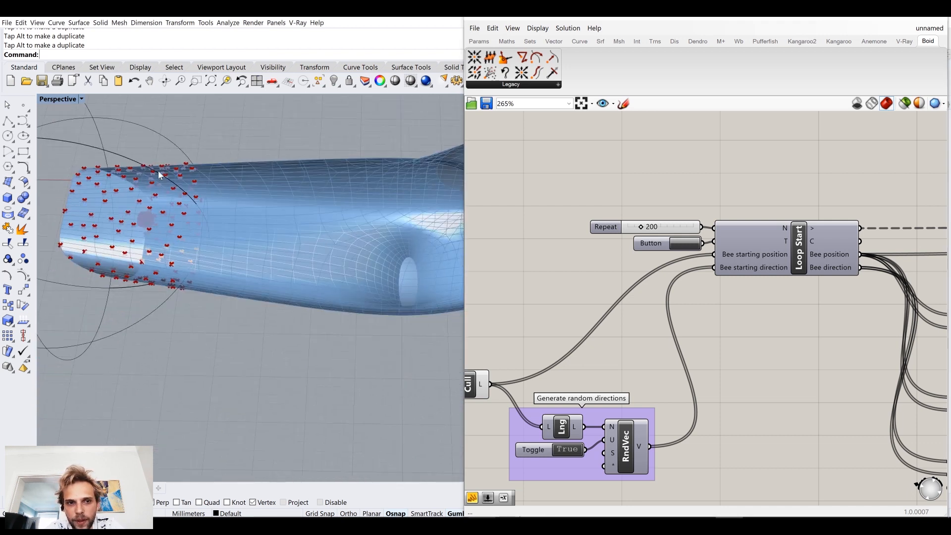
right_drag(216, 313, 339, 161)
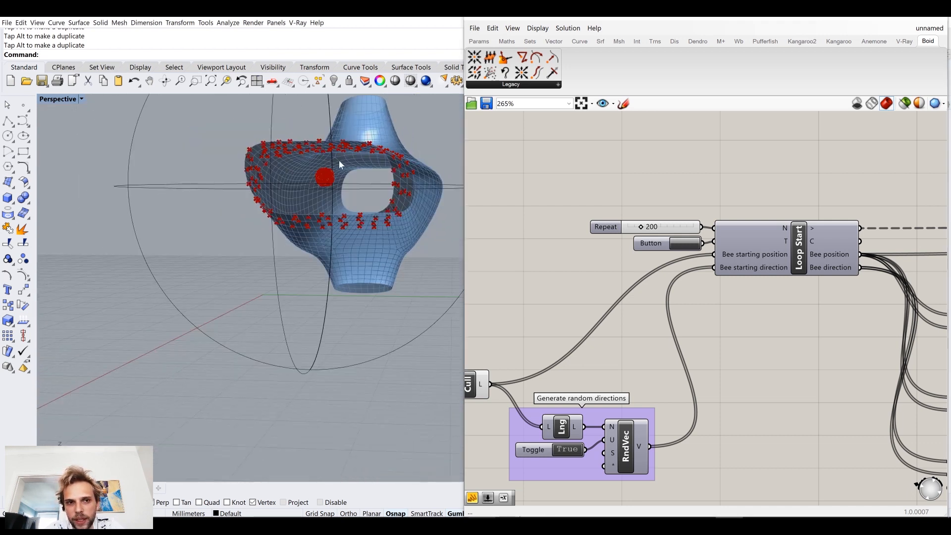
scroll(339, 160, up, 6)
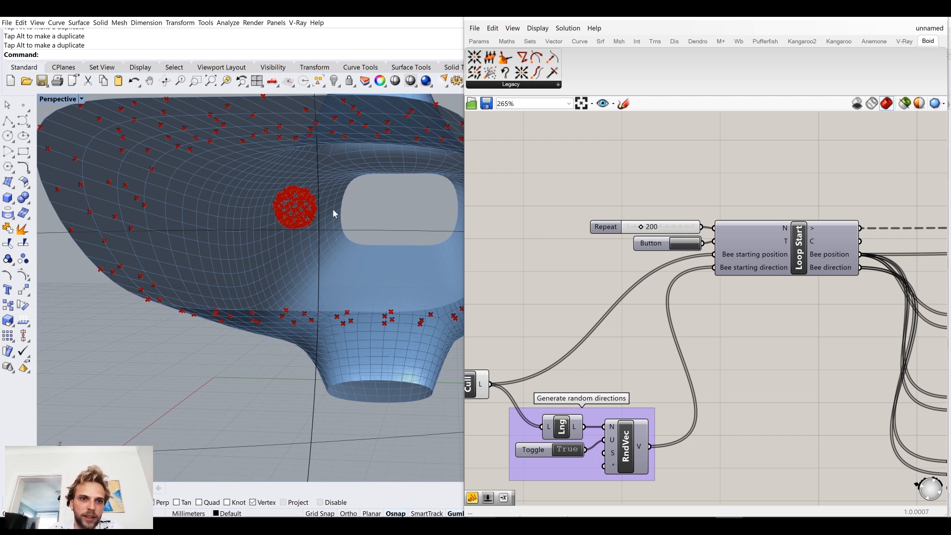
Step: Run the loop once more and compare the moving bee points with their starting positions on the mesh from another angle
click(683, 243)
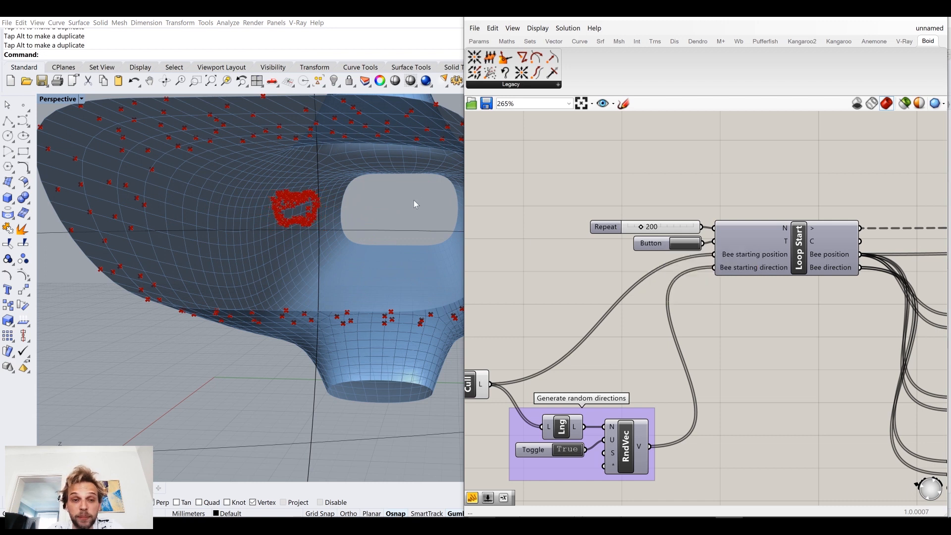
right_drag(719, 184, 603, 218)
right_drag(304, 232, 306, 261)
scroll(206, 264, down, 3)
scroll(199, 250, up, 4)
right_drag(179, 212, 197, 205)
Step: Remove the Addition result's connections to Move's T input and Loop End's D1 input
right_drag(858, 304, 683, 137)
right_drag(674, 231, 690, 271)
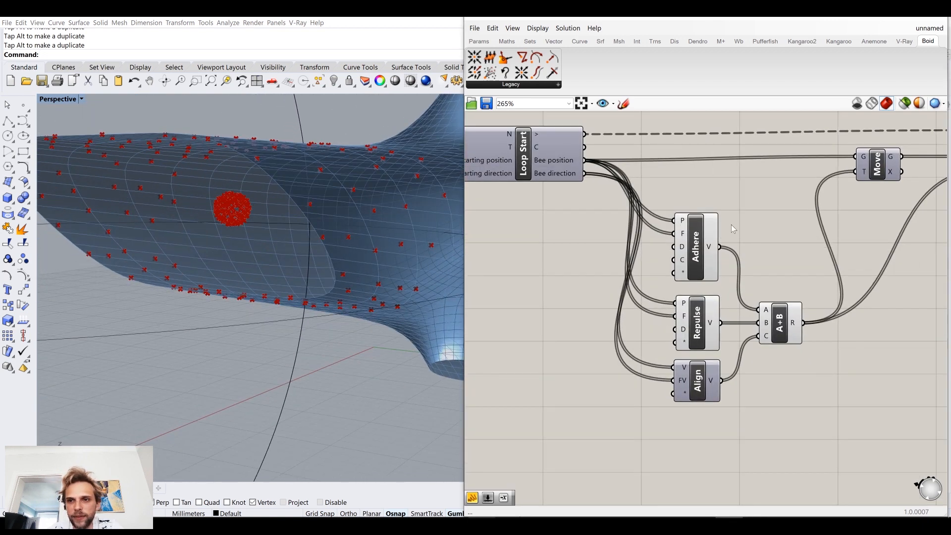
scroll(711, 242, down, 2)
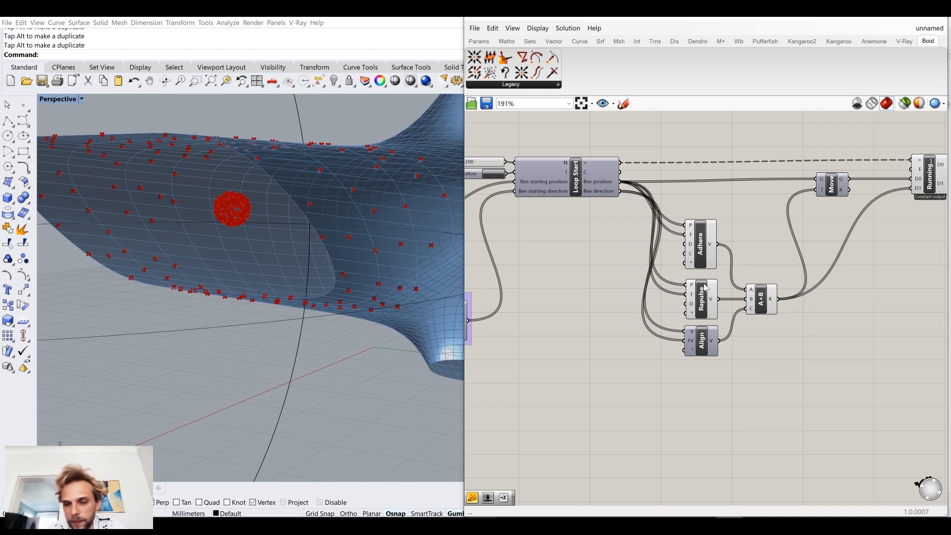
right_drag(820, 260, 764, 272)
drag(770, 214, 728, 328)
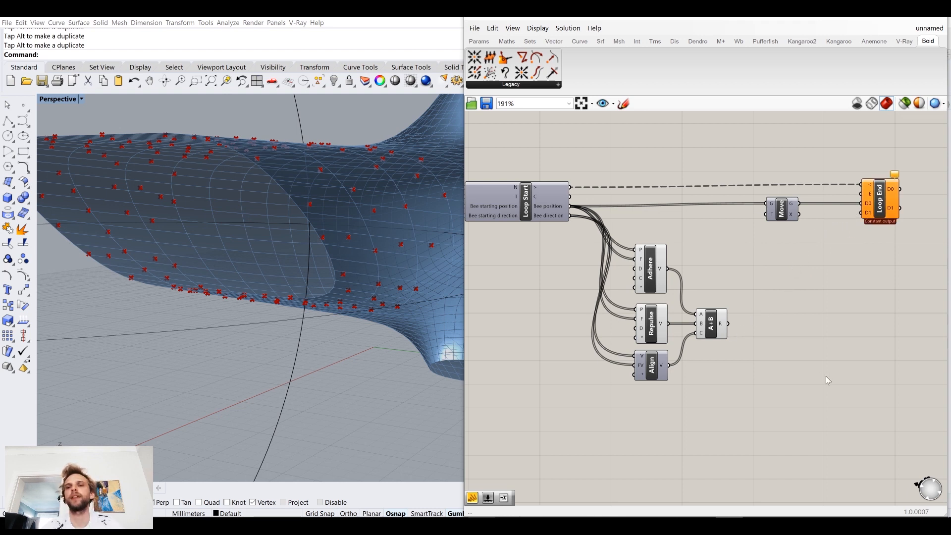
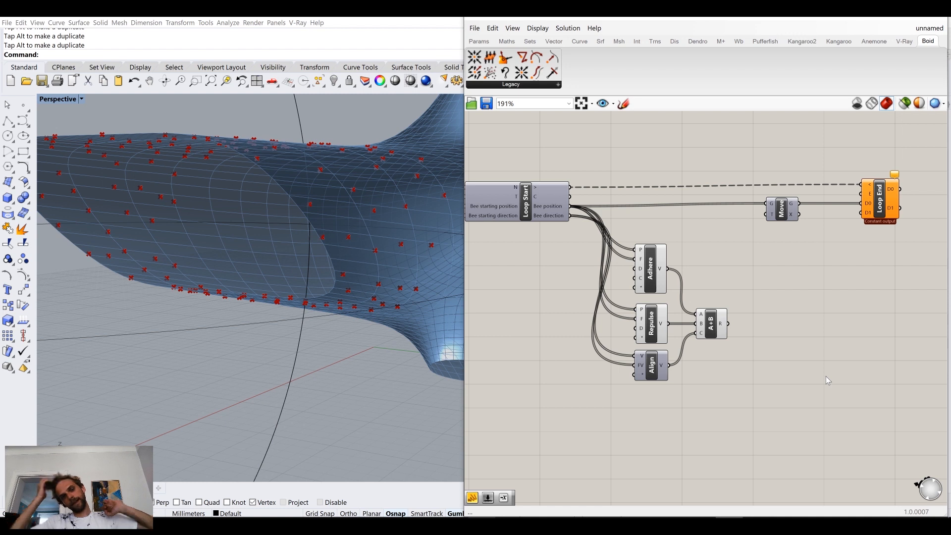
Step: Shift the Adhere, Repulse, Align and Addition components together slightly upward, closer to the Loop Start and Move row
right_drag(409, 293, 305, 270)
scroll(280, 335, down, 5)
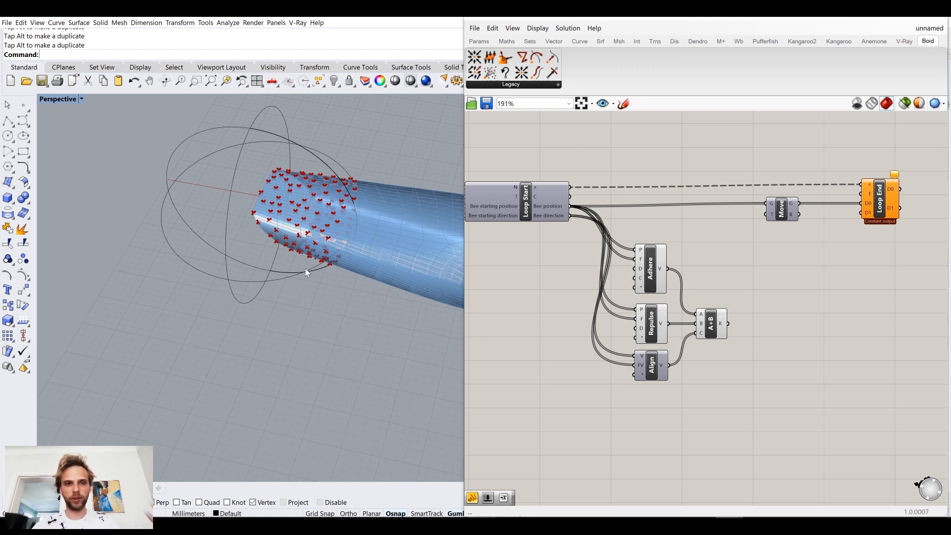
mouse_move(253, 281)
right_down()
mouse_move(317, 272)
mouse_move(358, 301)
mouse_move(324, 280)
mouse_move(253, 276)
right_up()
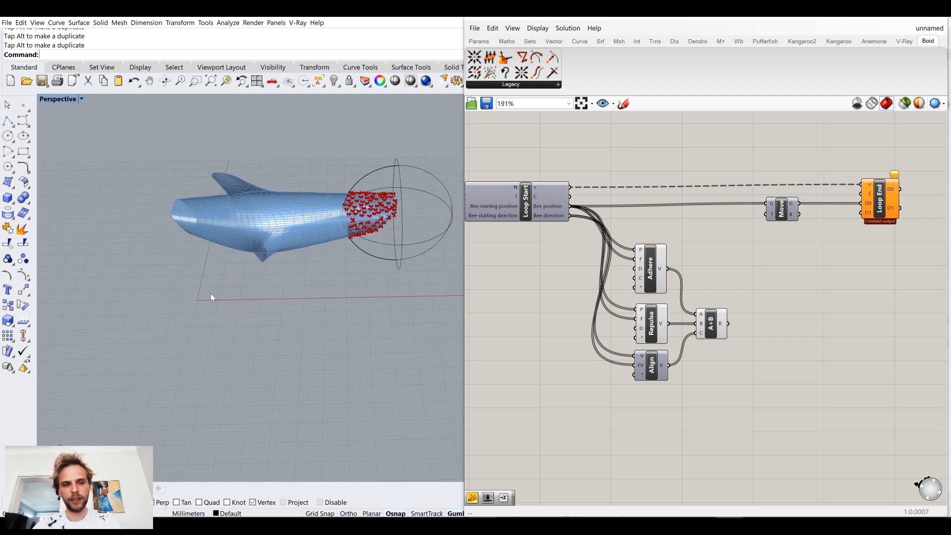
right_drag(636, 417, 600, 335)
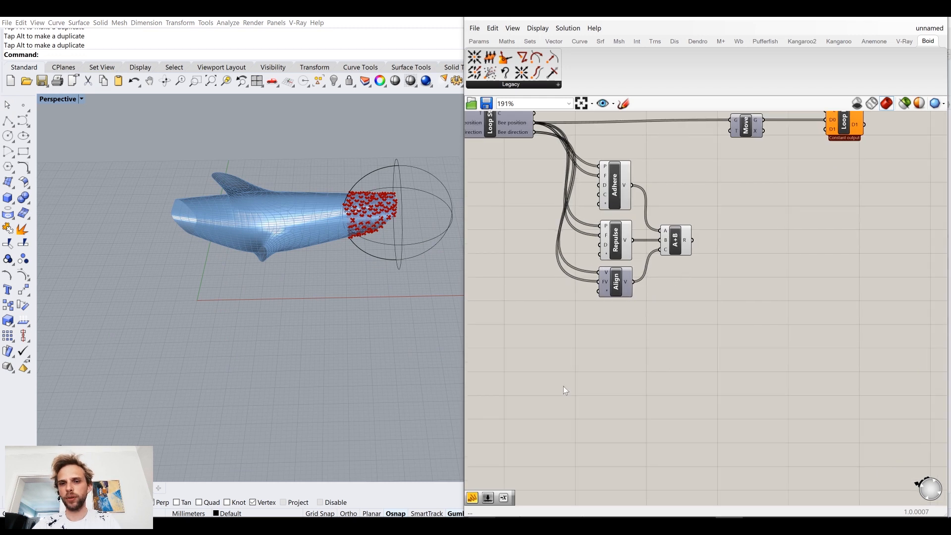
right_drag(563, 385, 550, 338)
right_drag(655, 280, 641, 315)
right_drag(650, 251, 656, 290)
drag(684, 335, 594, 216)
click(683, 329)
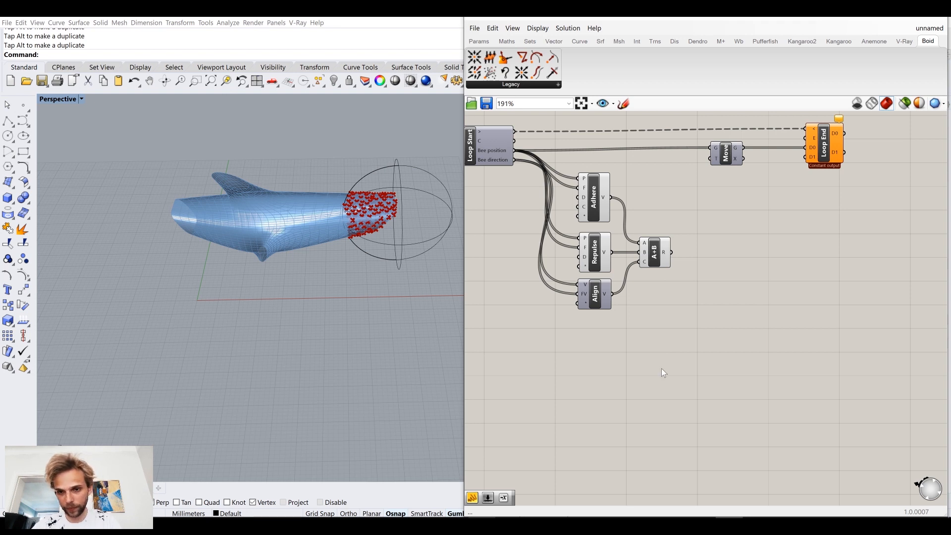
Step: Add a Vector XYZ component in the free canvas area beneath the Align and Addition components
double_click(662, 368)
text(vector)
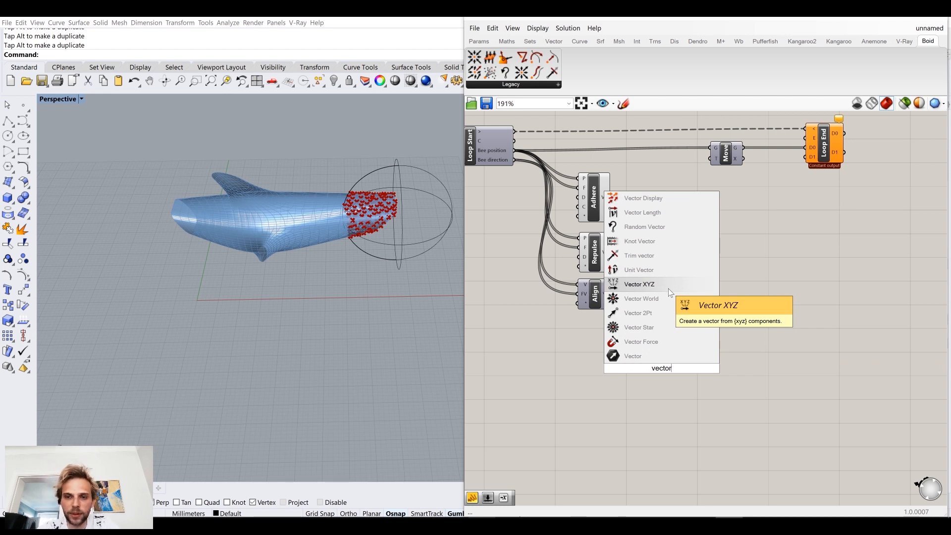
click(667, 288)
scroll(679, 347, up, 3)
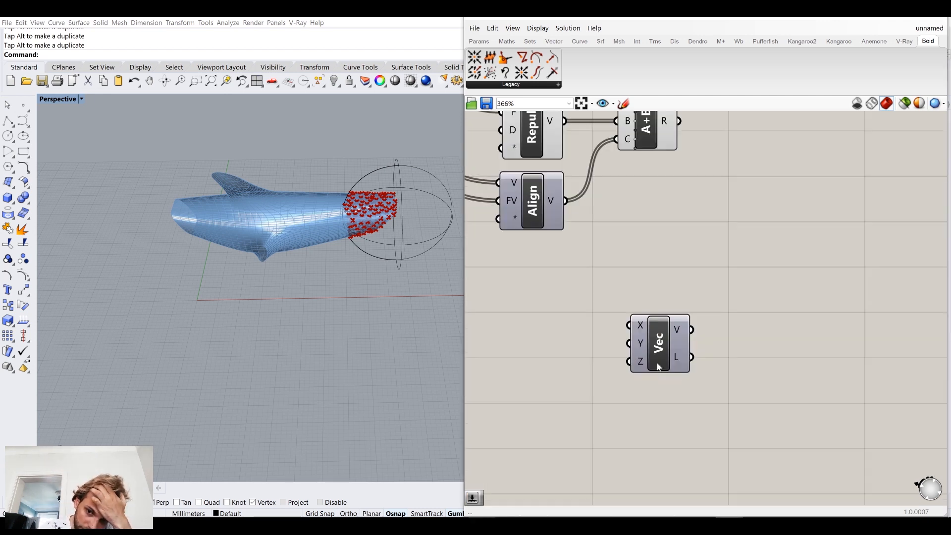
right_drag(563, 342, 628, 326)
click(610, 332)
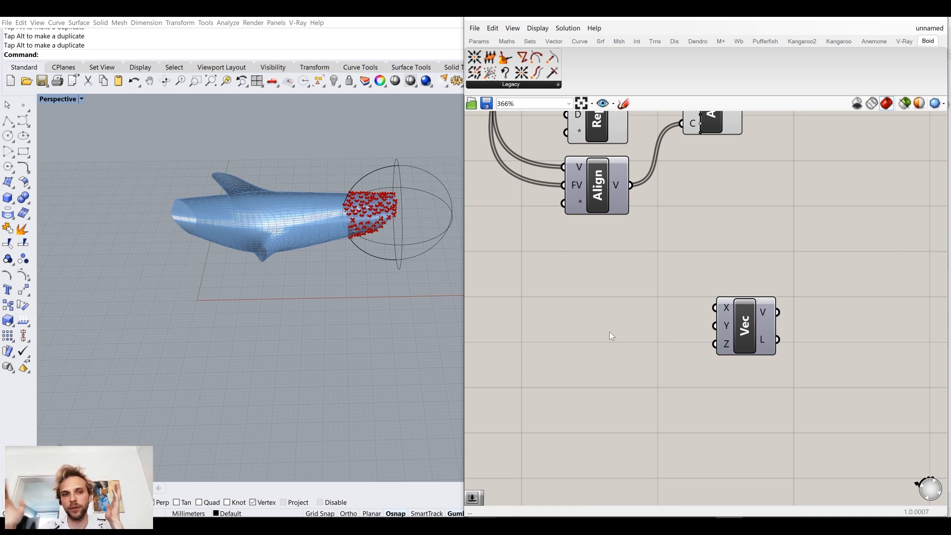
Step: Create a number slider of 0.1 and connect it to the X, Y and Z inputs of Vector XYZ
double_click(610, 332)
text(0.1)
key(Return)
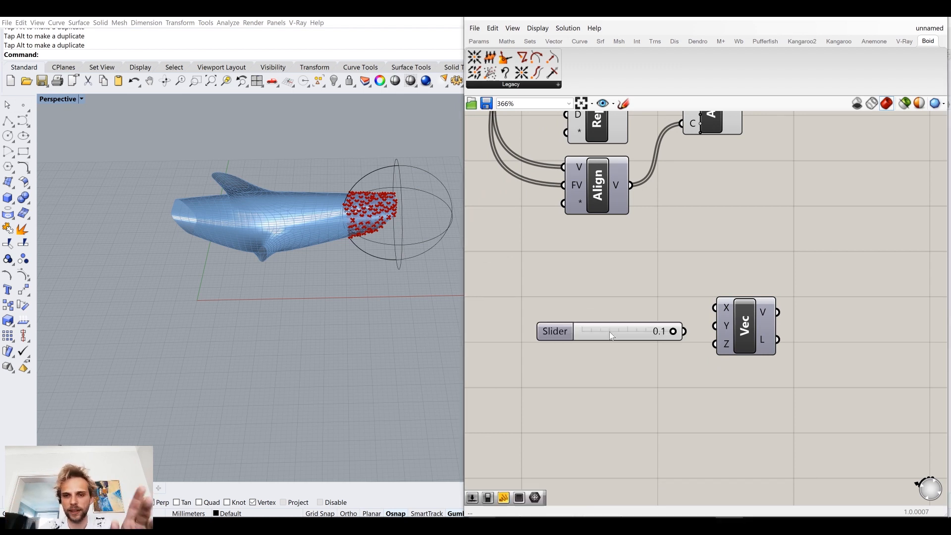
drag(684, 331, 649, 319)
drag(716, 331, 715, 326)
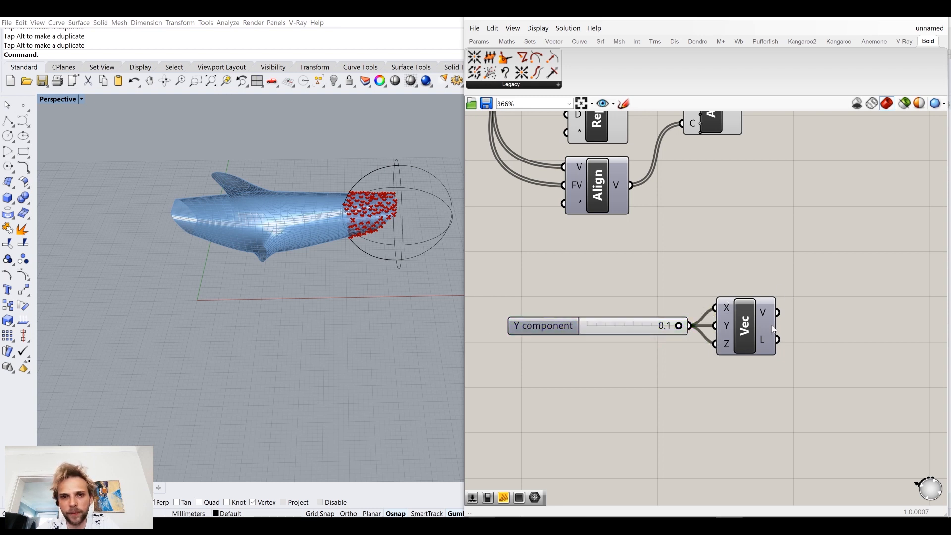
right_drag(750, 312, 688, 305)
Step: Add a Vector Display Ex component, feed Vector XYZ's V output into its P and V inputs, and view the arrow
double_click(802, 310)
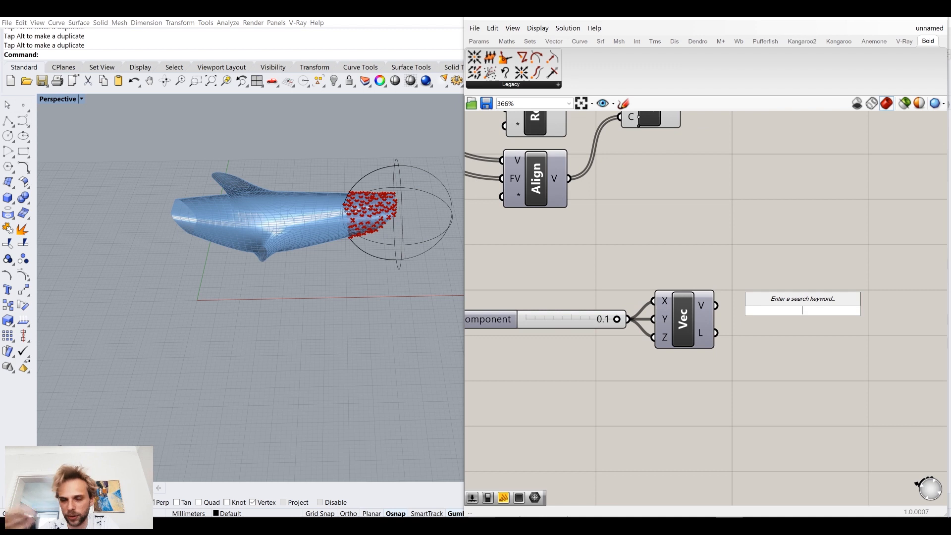
text(v)
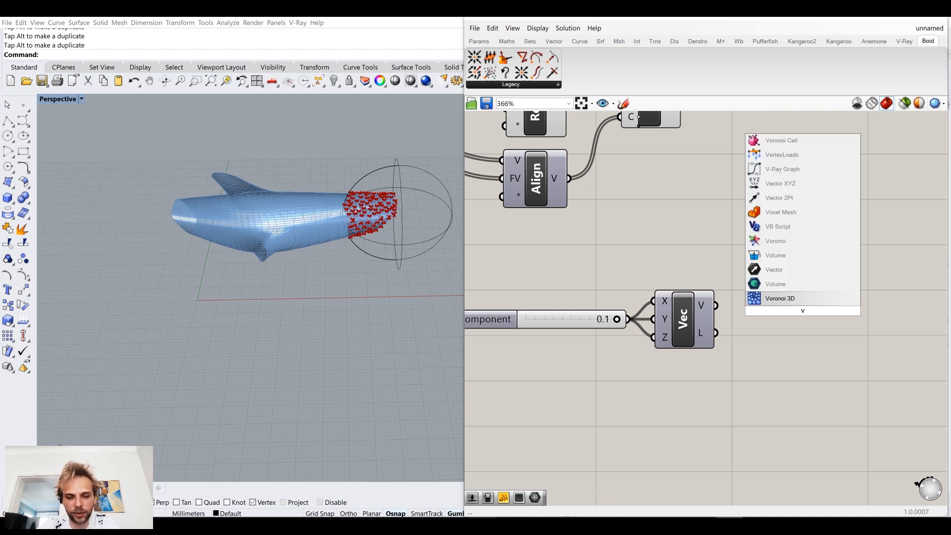
text(ector display ex)
key(Return)
drag(715, 305, 789, 283)
drag(715, 305, 834, 317)
scroll(182, 307, up, 10)
scroll(230, 293, up, 8)
scroll(235, 252, up, 10)
scroll(272, 240, down, 8)
right_drag(602, 297, 668, 284)
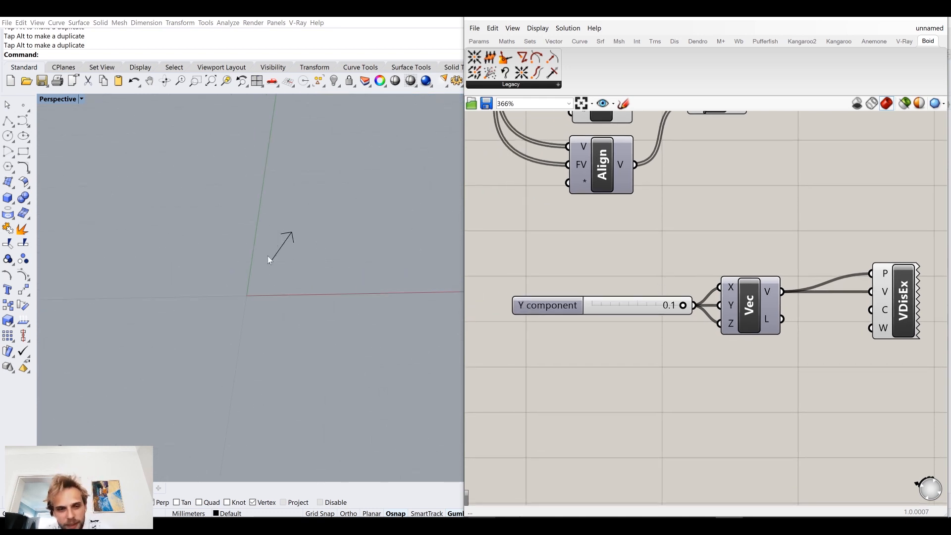
Step: Delete the Vector Display Ex component
right_drag(798, 250, 697, 255)
drag(797, 311, 845, 307)
click(649, 205)
right_drag(649, 205, 606, 183)
click(801, 290)
key(Delete)
Step: Add a Vector Display component and connect Vector XYZ's V output to its A and V inputs
double_click(801, 292)
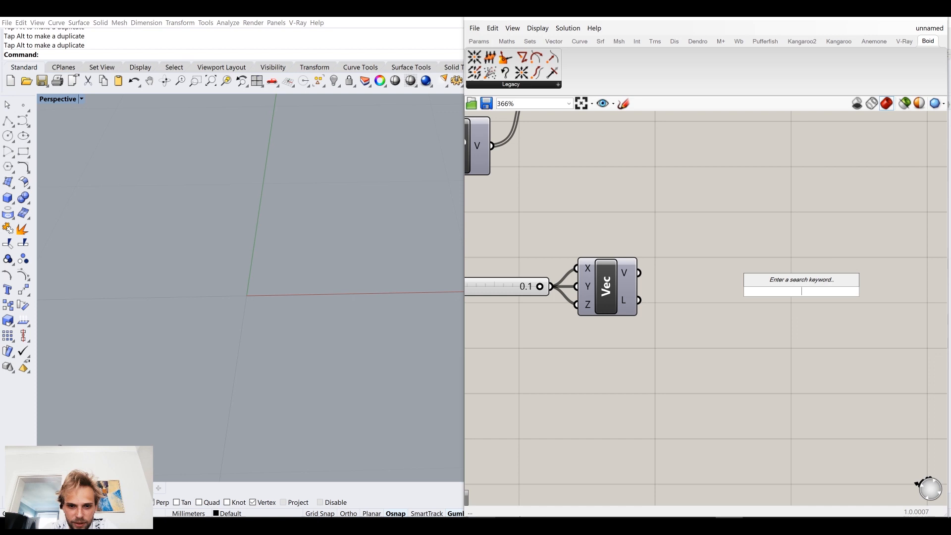
text(vector disp)
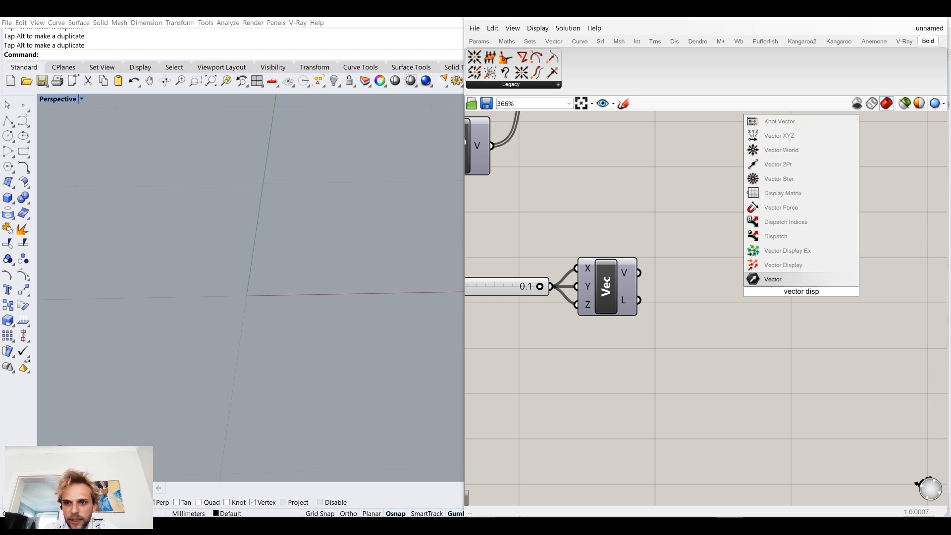
click(783, 265)
drag(638, 272, 779, 281)
drag(656, 273, 857, 255)
click(803, 171)
Step: Examine the displayed vector at the origin close up and compare its size with the dolphin mesh
right_drag(287, 270, 288, 269)
right_drag(789, 304, 736, 335)
drag(820, 289, 877, 275)
click(663, 224)
scroll(340, 208, down, 15)
shift+right_drag(320, 233, 263, 295)
scroll(253, 305, up, 5)
right_drag(825, 273, 766, 273)
drag(783, 274, 835, 263)
click(690, 209)
scroll(315, 276, down, 6)
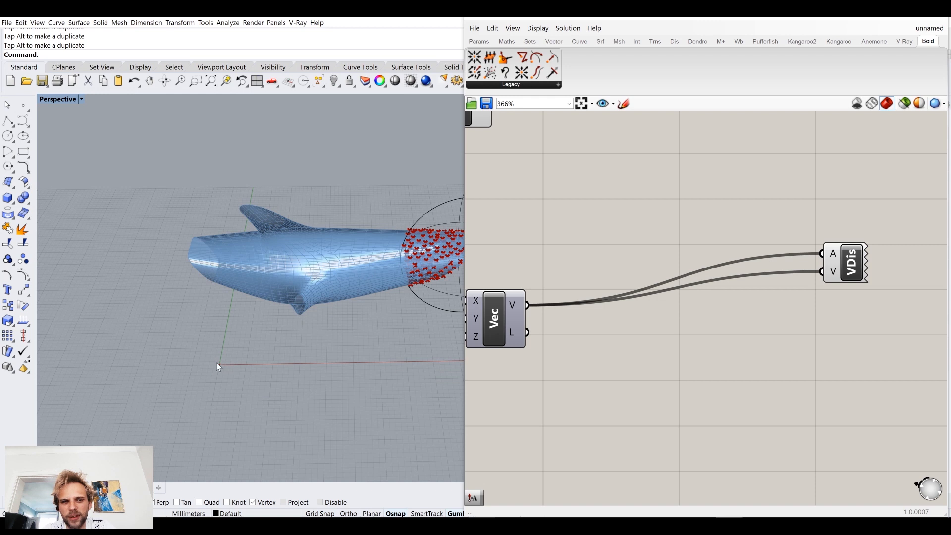
right_drag(306, 320, 397, 317)
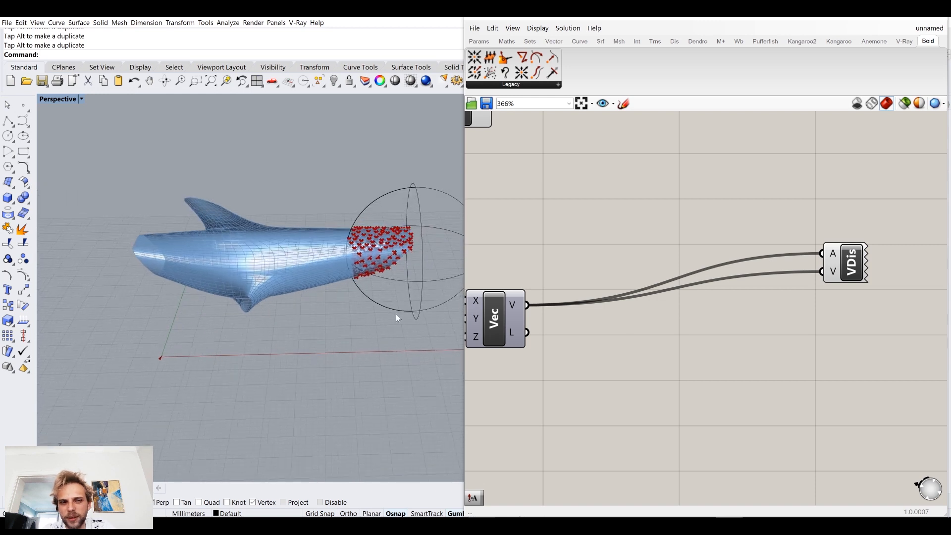
Step: Add an Amplitude component and connect Vector XYZ's V output to its V input
double_click(651, 239)
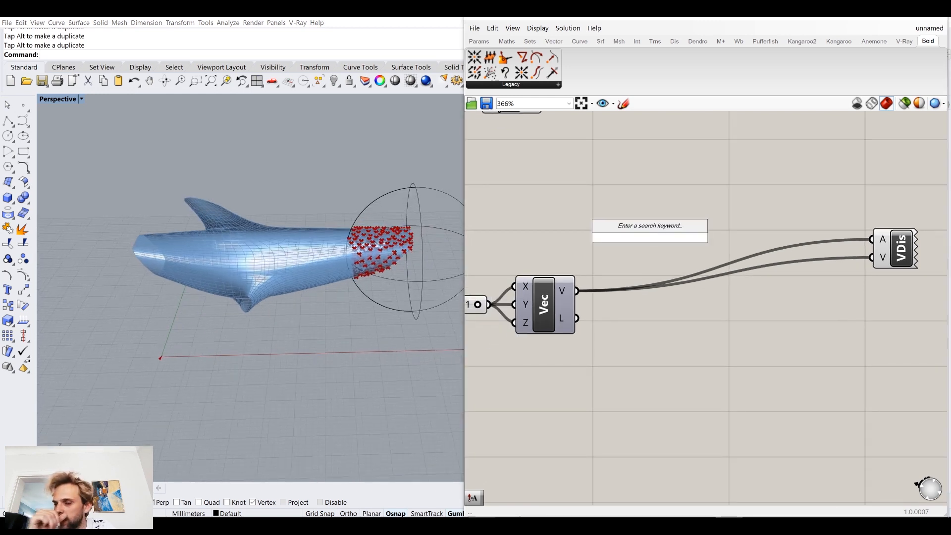
text(ampl)
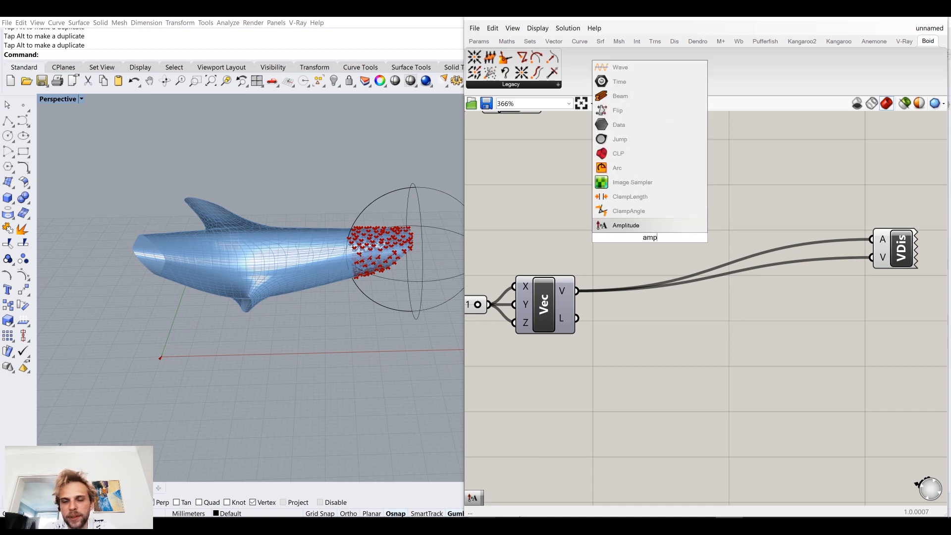
click(644, 224)
drag(576, 291, 752, 200)
Step: Create a number slider of 10 and connect it to the Amplitude component's A input
click(646, 171)
double_click(645, 170)
text(10)
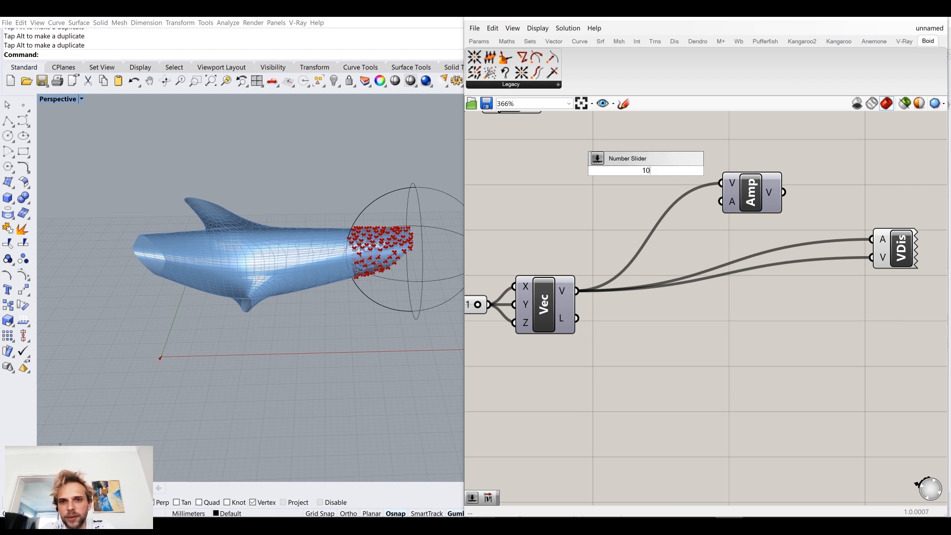
key(Return)
drag(649, 169, 640, 206)
drag(728, 202, 769, 210)
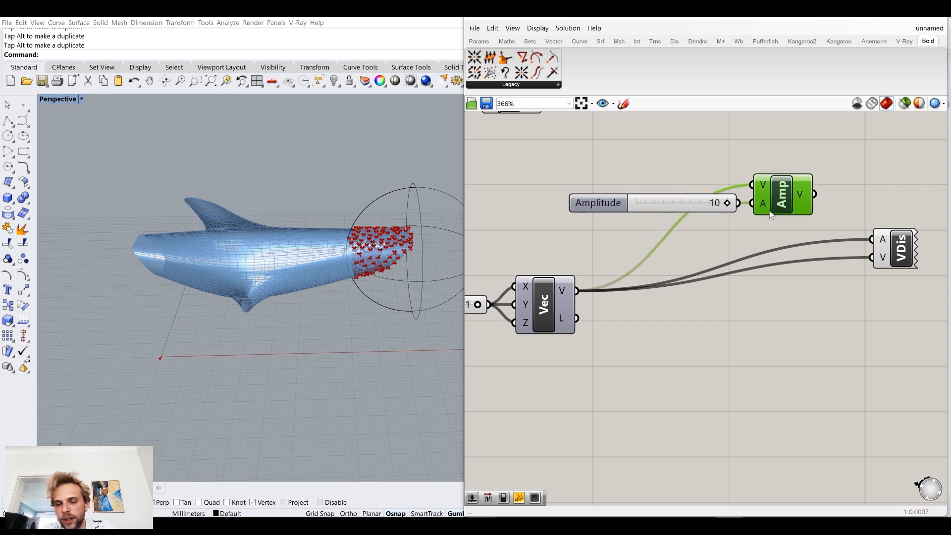
Step: Connect the Amplitude output to Vector Display's V input and Vector XYZ's V output to its A input
drag(797, 135, 625, 237)
drag(813, 194, 872, 258)
click(607, 289)
drag(577, 291, 871, 240)
right_drag(300, 293, 281, 268)
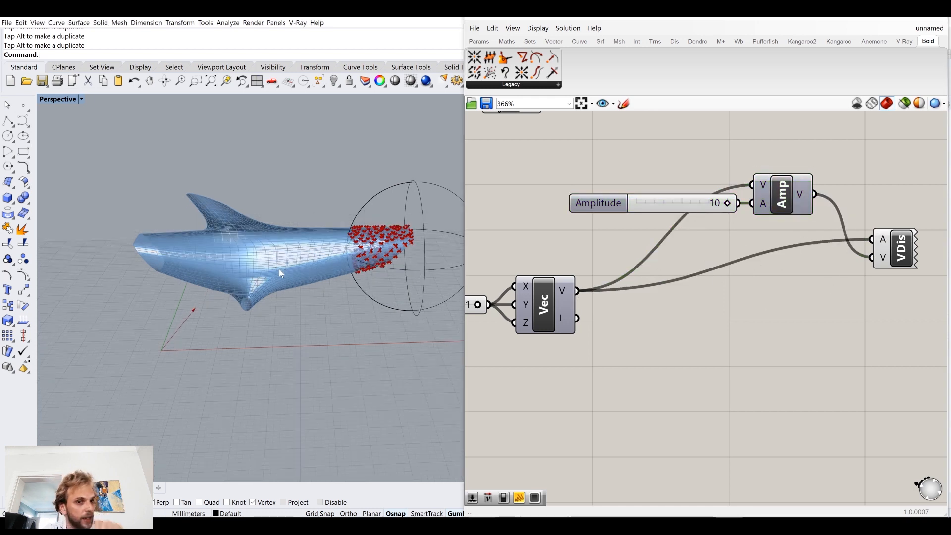
scroll(154, 339, up, 4)
drag(888, 252, 895, 228)
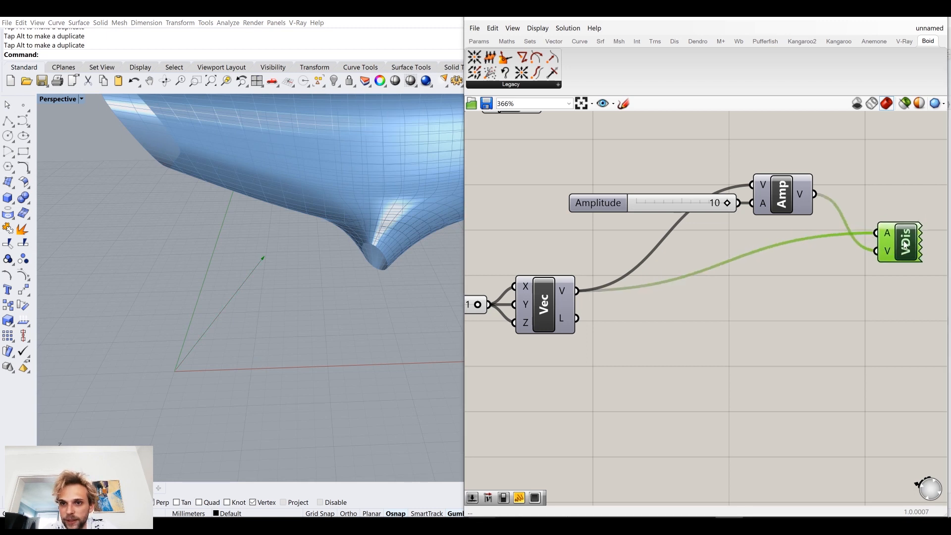
click(540, 297)
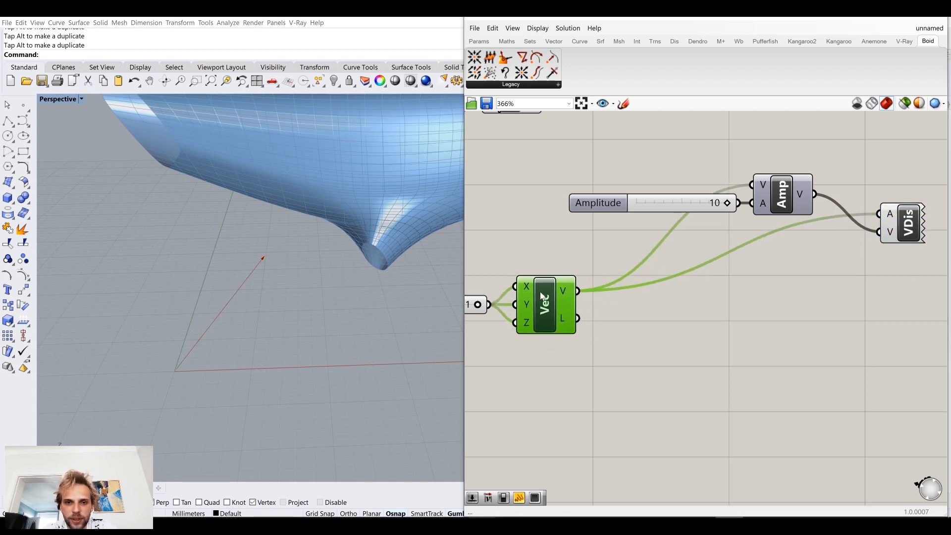
Step: Replace the slider on the Amplitude component's A input with a panel containing 10
click(695, 197)
key(Delete)
double_click(666, 190)
text(//)
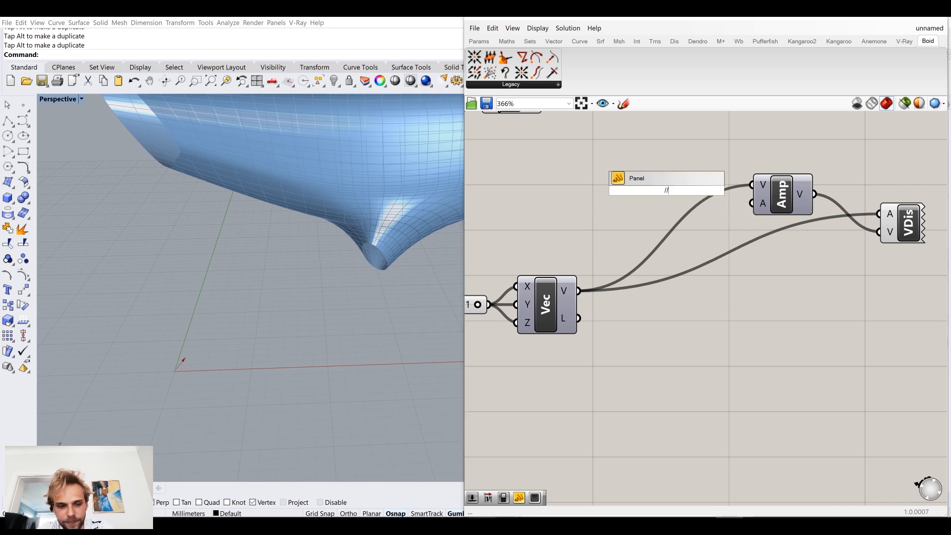
key(Return)
scroll(669, 183, down, 3)
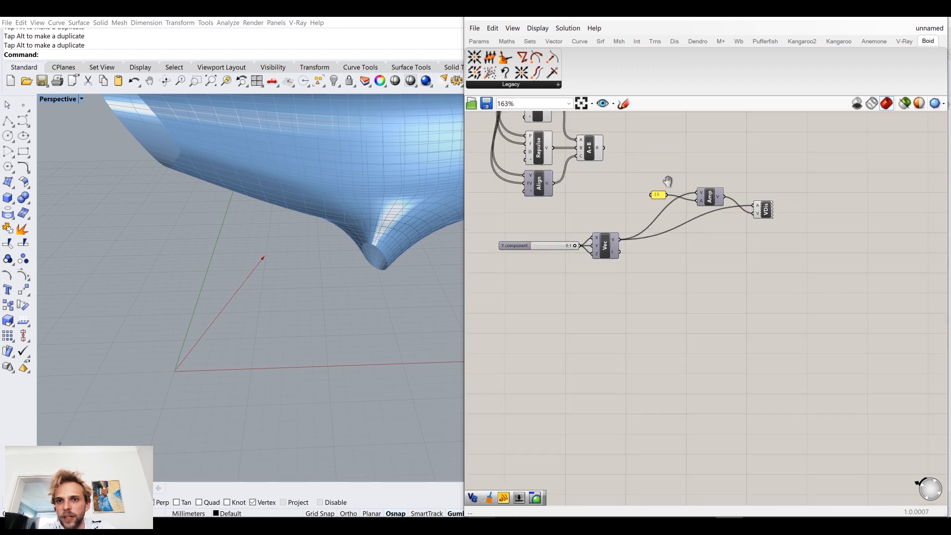
drag(639, 219, 670, 230)
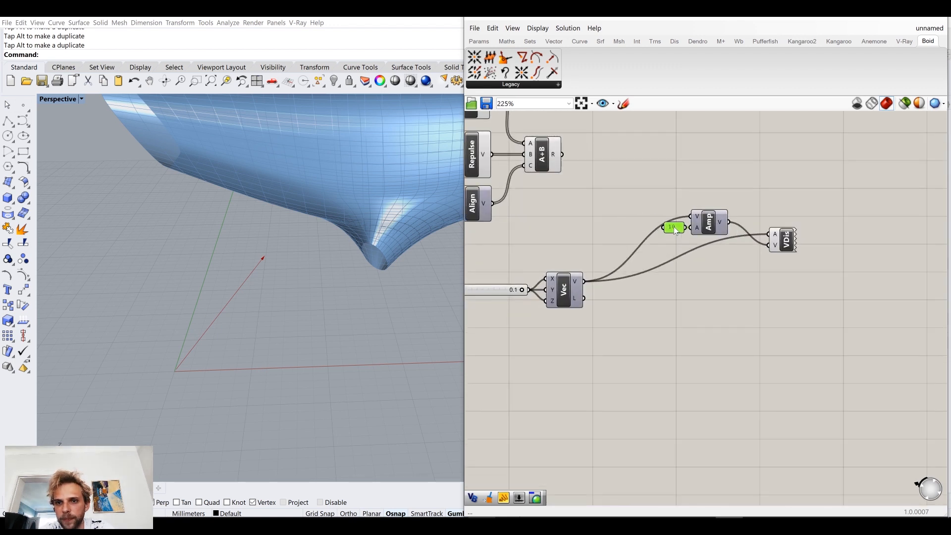
Step: Place Vector Display directly beside Amplitude and move both, together with the 10 panel, farther away from Vector XYZ
drag(786, 243, 758, 216)
click(620, 305)
mouse_move(267, 273)
right_down()
mouse_move(237, 276)
mouse_move(256, 291)
mouse_move(277, 276)
mouse_move(232, 280)
mouse_move(256, 278)
right_up()
scroll(256, 292, down, 7)
drag(813, 320, 644, 169)
drag(719, 218, 762, 220)
click(544, 316)
right_drag(139, 324, 366, 213)
Step: Add a Negative component and insert it between the 0.1 slider and Vector XYZ's X, Y and Z inputs
right_drag(614, 348, 670, 337)
double_click(669, 337)
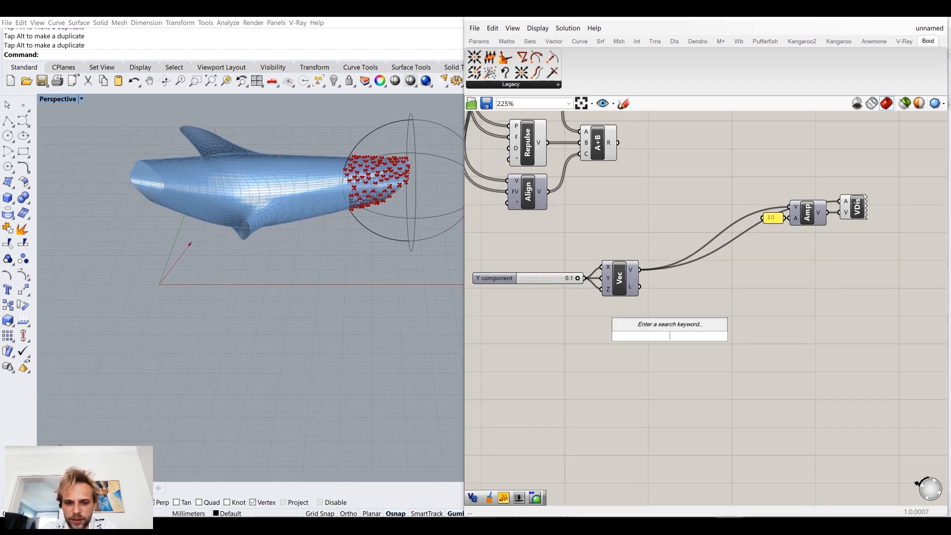
text(neg)
click(671, 341)
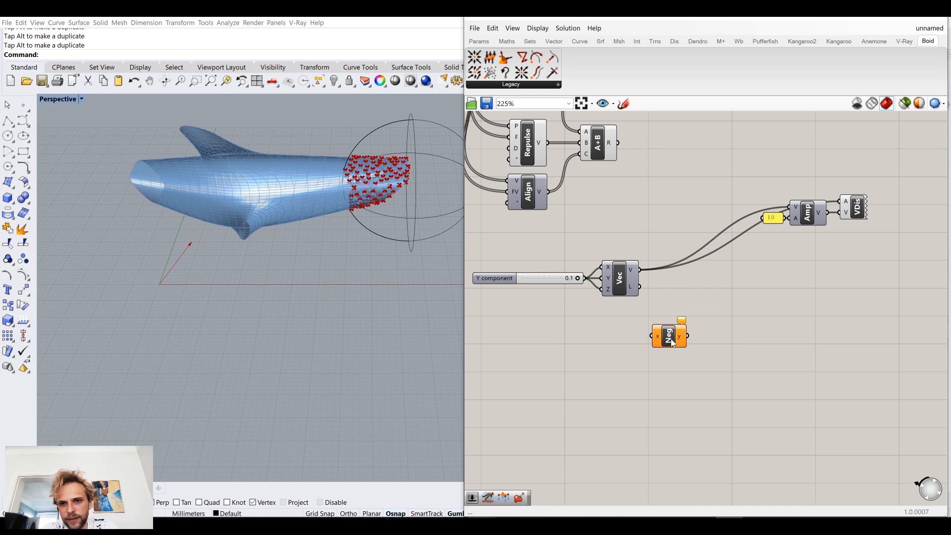
drag(672, 342, 579, 313)
click(506, 275)
scroll(538, 273, up, 3)
drag(541, 276, 643, 301)
Step: Line up the Negative component and the 0.1 slider with Vector XYZ, and inspect the vector's direction from other angles
right_drag(241, 315, 290, 288)
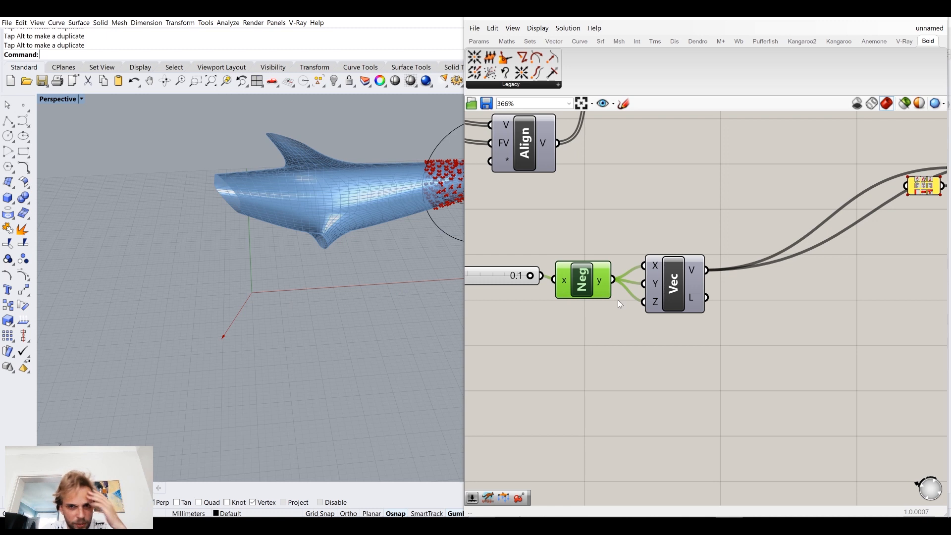
drag(574, 290, 582, 295)
right_drag(710, 326, 690, 331)
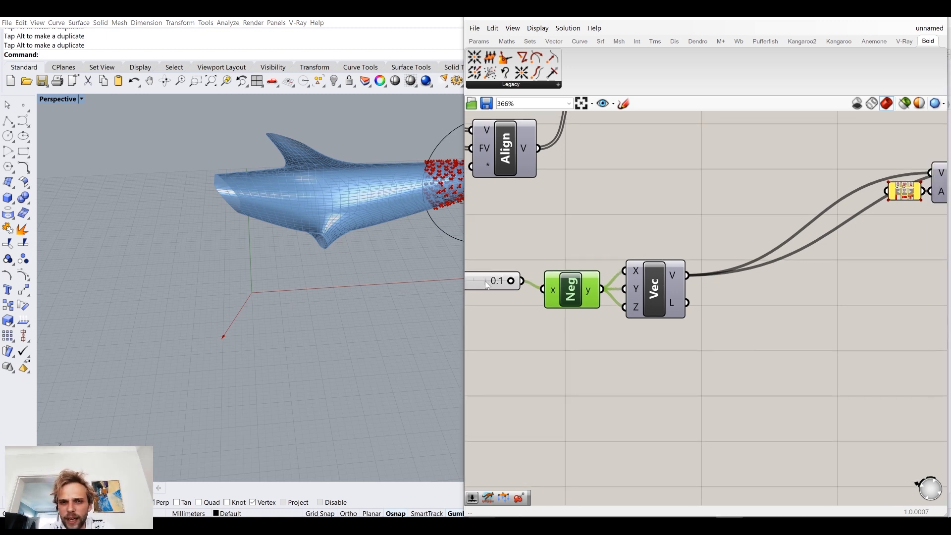
drag(484, 279, 491, 288)
right_drag(267, 261, 297, 307)
Step: Add the vector Rotate component beside Vector XYZ and connect Vector XYZ's V output to its V input
double_click(743, 359)
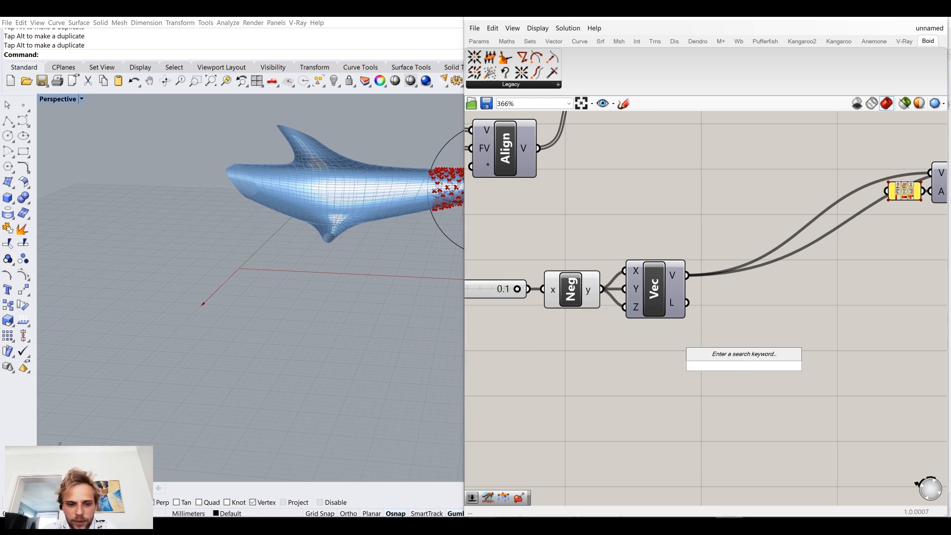
text(rotat)
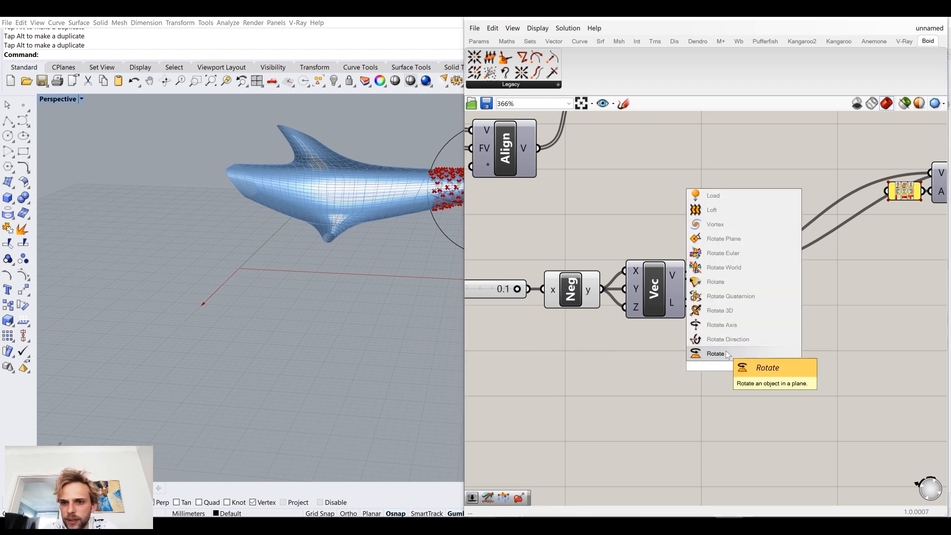
click(736, 280)
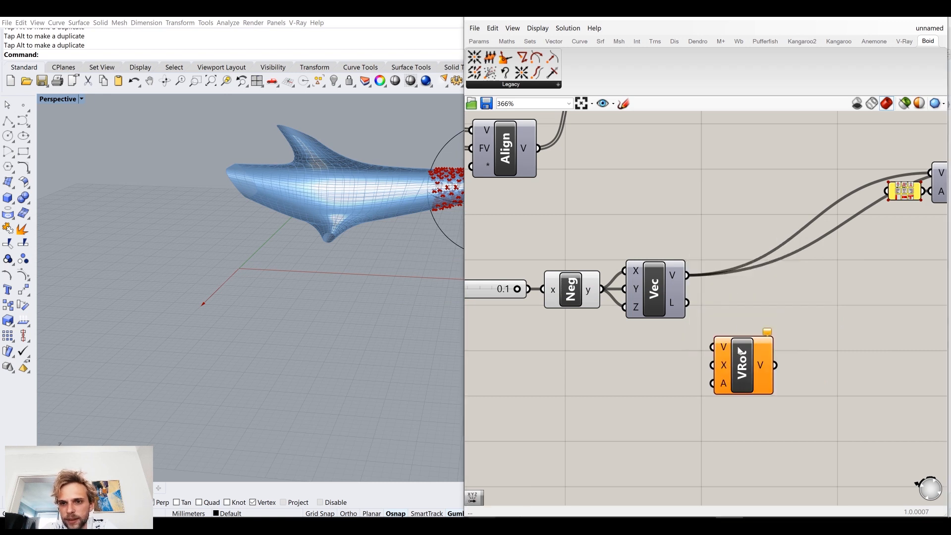
drag(686, 275, 719, 332)
drag(758, 359, 796, 339)
right_drag(801, 282, 792, 300)
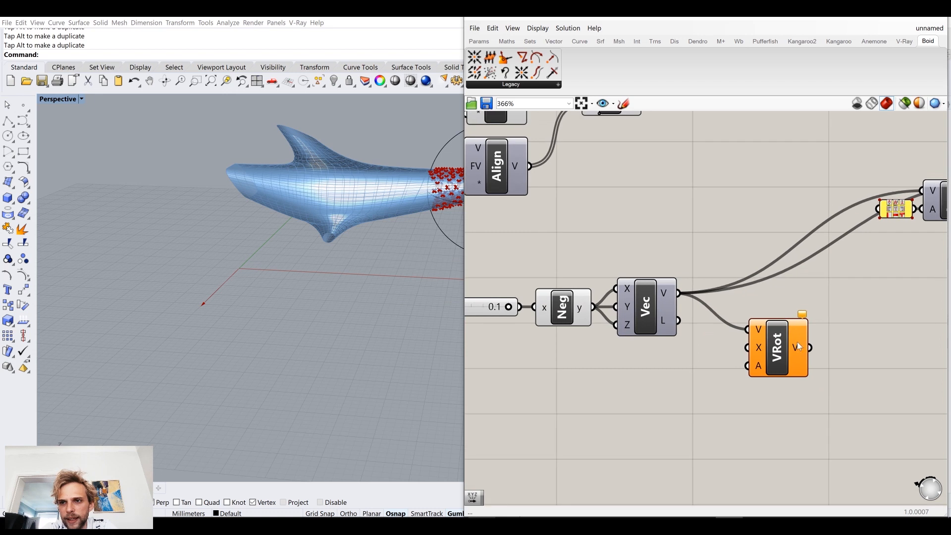
right_drag(798, 346, 770, 342)
right_drag(337, 297, 276, 296)
double_click(639, 363)
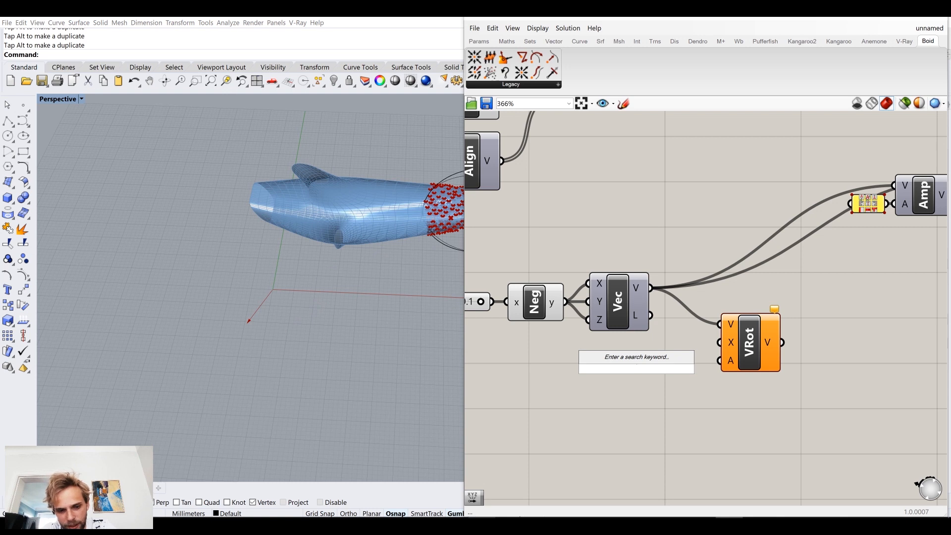
text(x)
key(Return)
click(636, 368)
key(Delete)
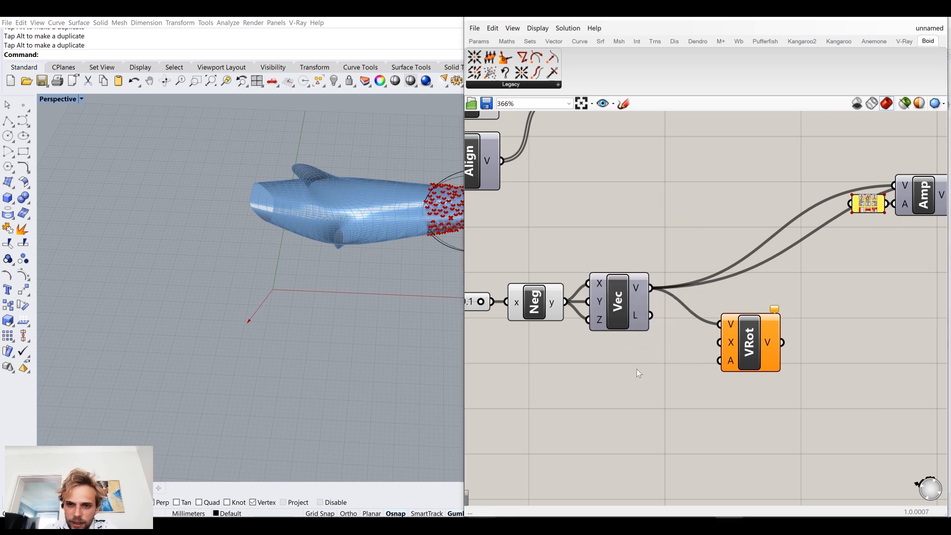
Step: Add a Unit X vector component, connect it to Rotate's X input, and place the two side by side
double_click(636, 369)
text(x)
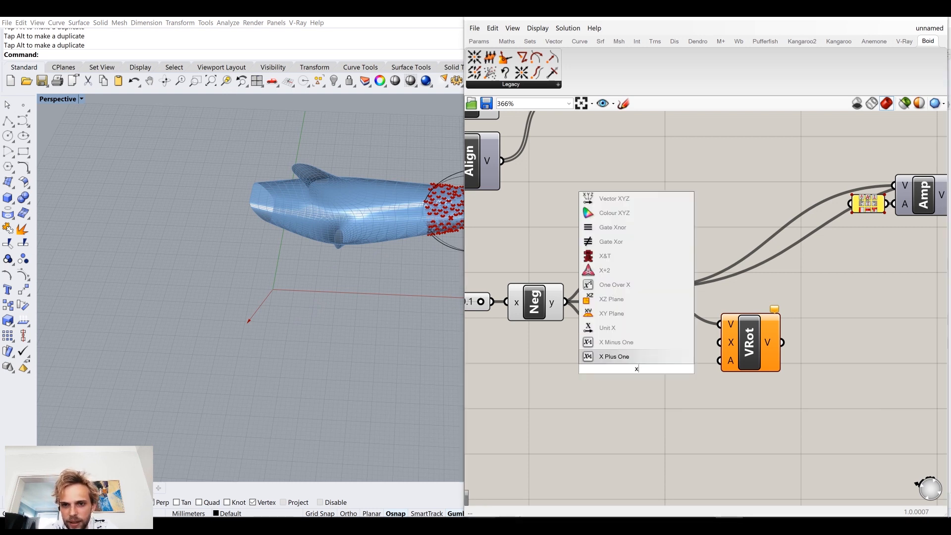
click(599, 328)
drag(667, 369, 720, 342)
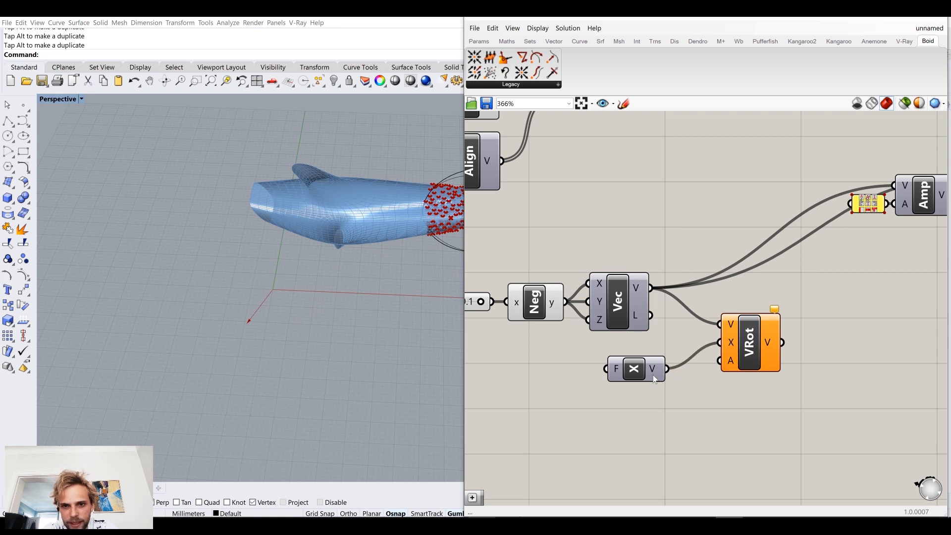
drag(646, 370, 676, 350)
drag(745, 354, 778, 360)
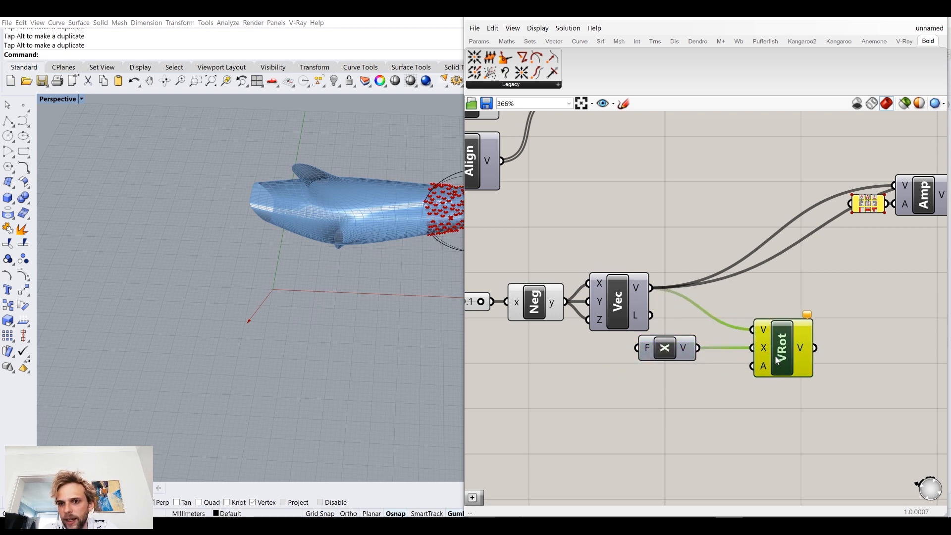
drag(668, 350, 707, 348)
Step: Add a number slider ranging from 0 to 360 and connect it to Rotate's A input
double_click(655, 411)
text(0..)
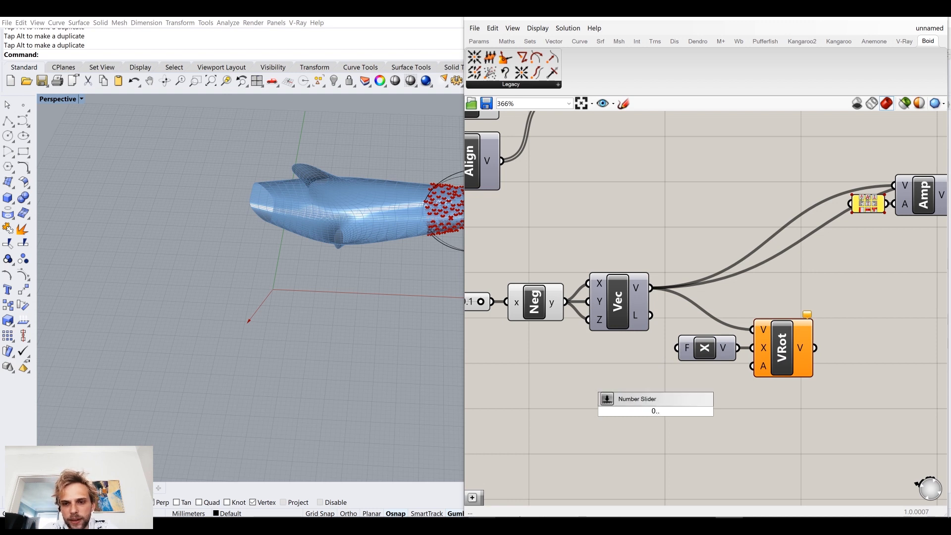
text(360)
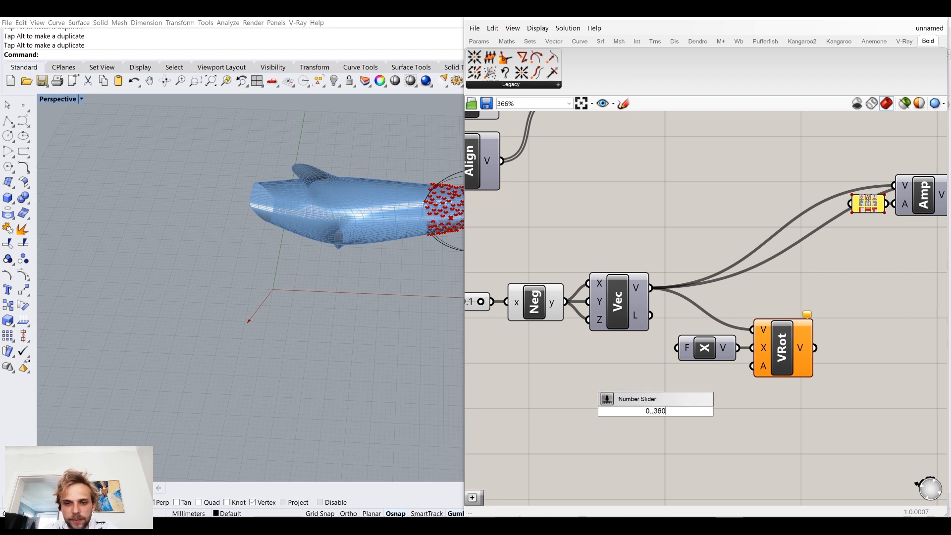
key(Return)
drag(729, 411, 703, 369)
right_drag(764, 366, 662, 389)
Step: Connect Rotate's V output to Amplitude's V input and Vector Display's A input, replacing the wires from Vector XYZ
drag(923, 283, 780, 343)
drag(538, 329, 547, 328)
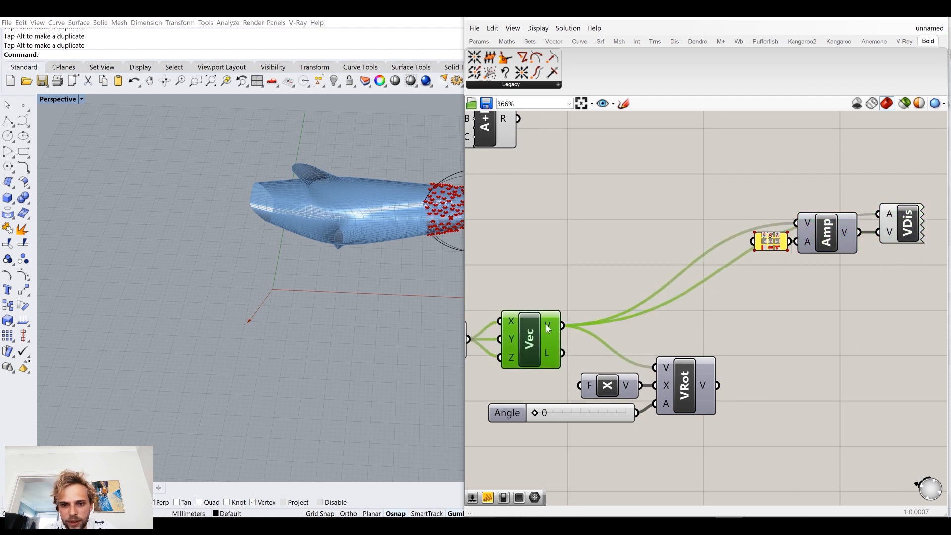
drag(693, 388, 795, 223)
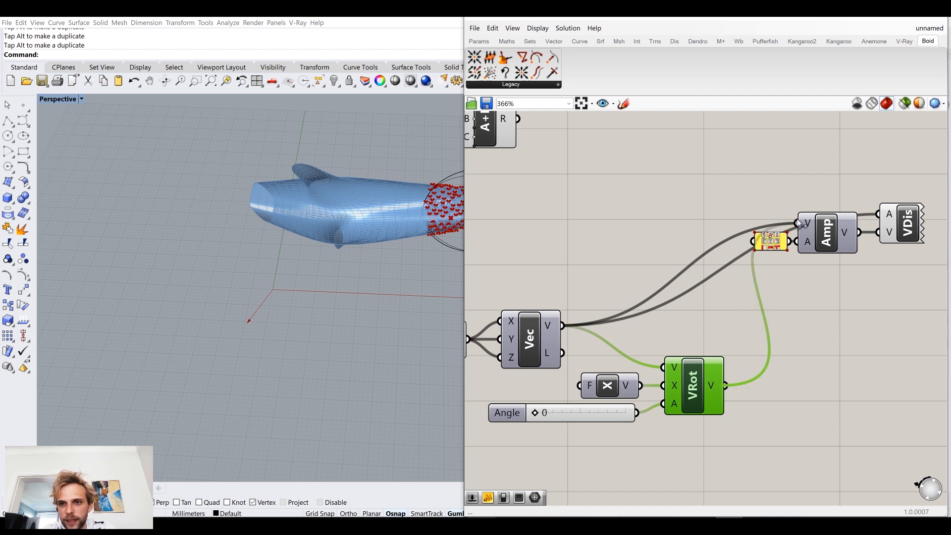
drag(726, 386, 891, 220)
click(891, 221)
click(777, 292)
Step: Test the rotation with the Angle slider at 38, return it to 0, and inspect the displayed vector
right_drag(653, 335, 737, 294)
scroll(609, 370, up, 2)
drag(622, 378, 635, 379)
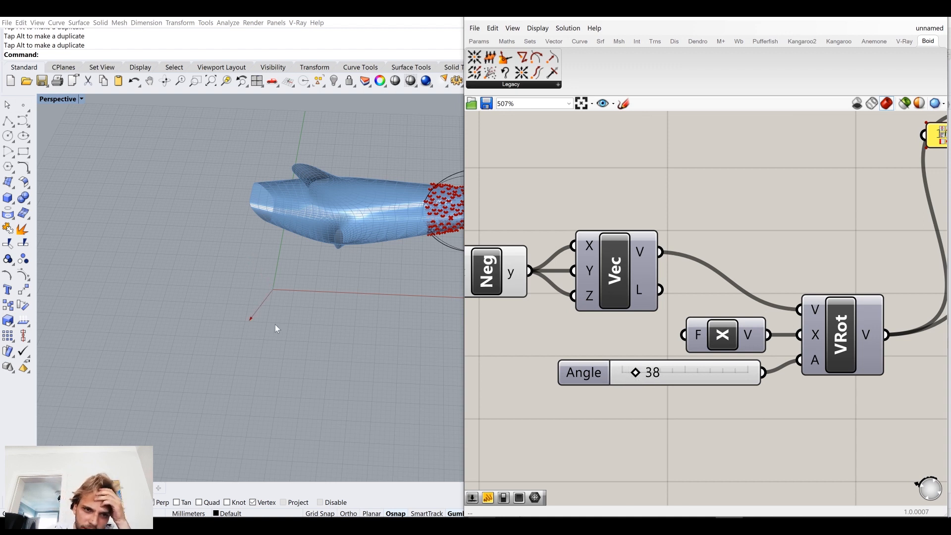
scroll(259, 312, up, 12)
right_drag(272, 272, 277, 335)
drag(635, 372, 617, 381)
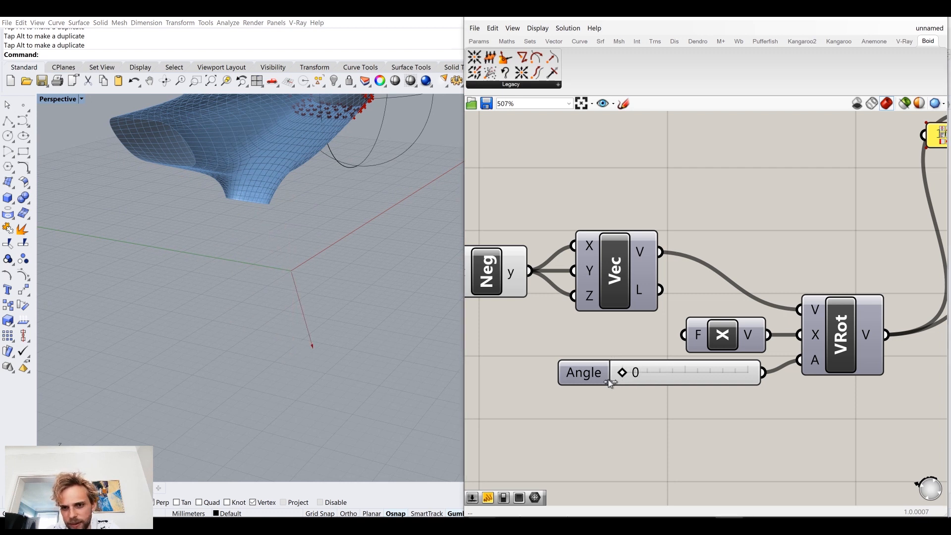
Step: Switch Rotate's A input to degrees and set the Angle slider to 178
right_drag(854, 352, 758, 349)
scroll(757, 349, up, 2)
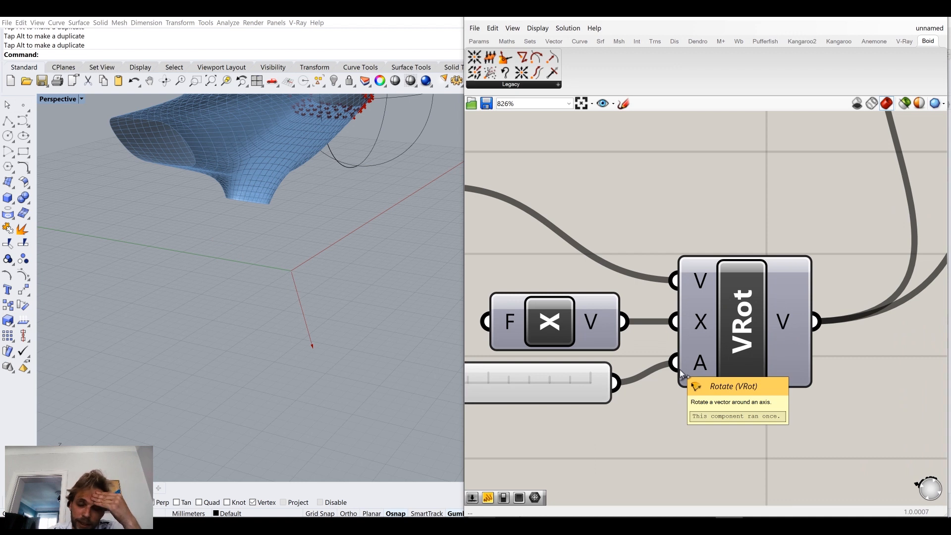
right_click(694, 372)
click(650, 412)
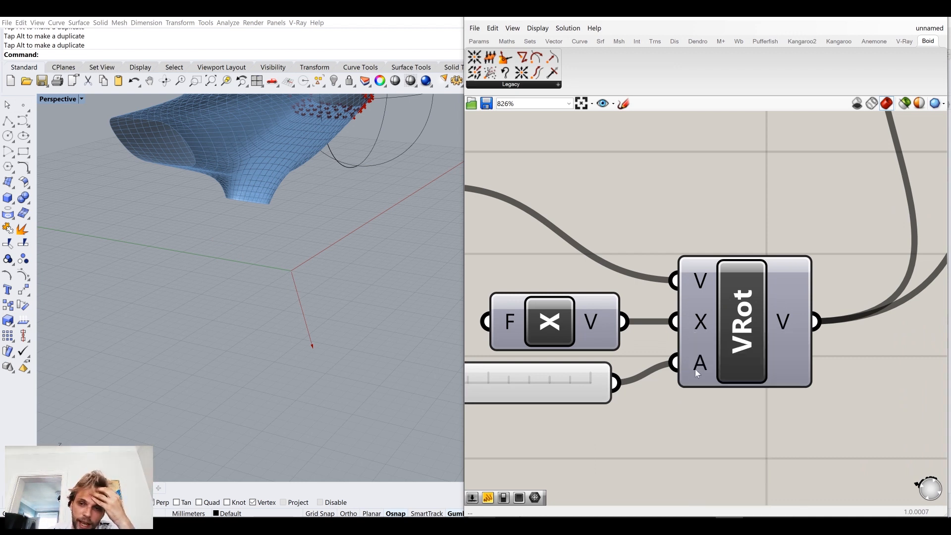
right_click(694, 366)
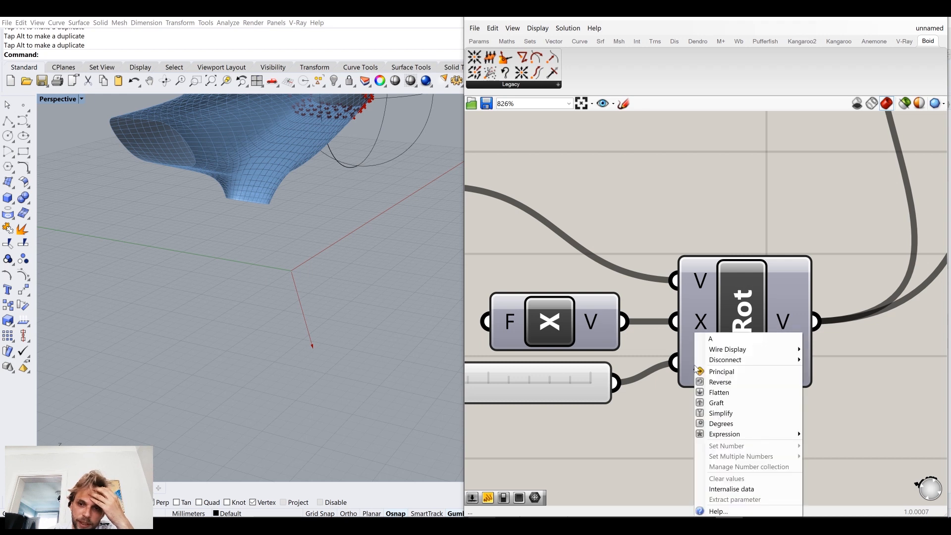
click(719, 424)
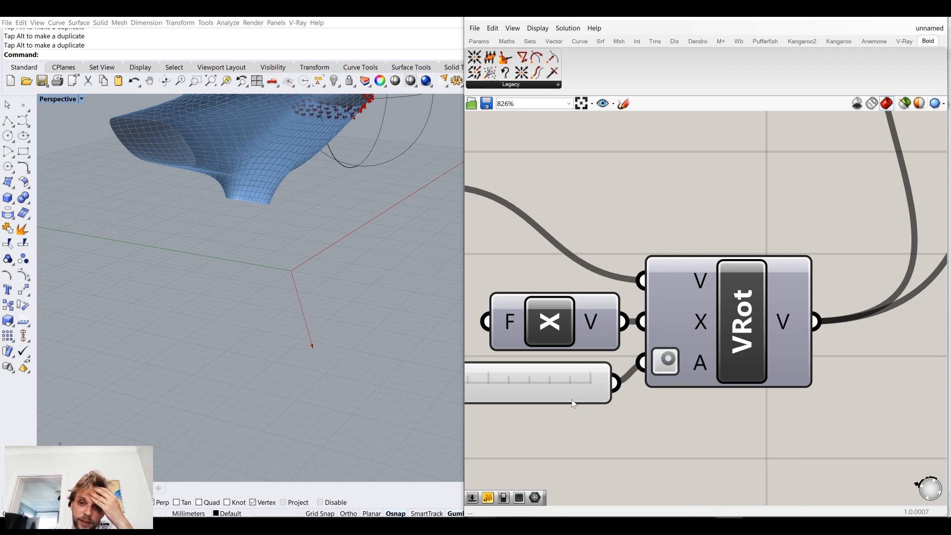
scroll(700, 362, down, 3)
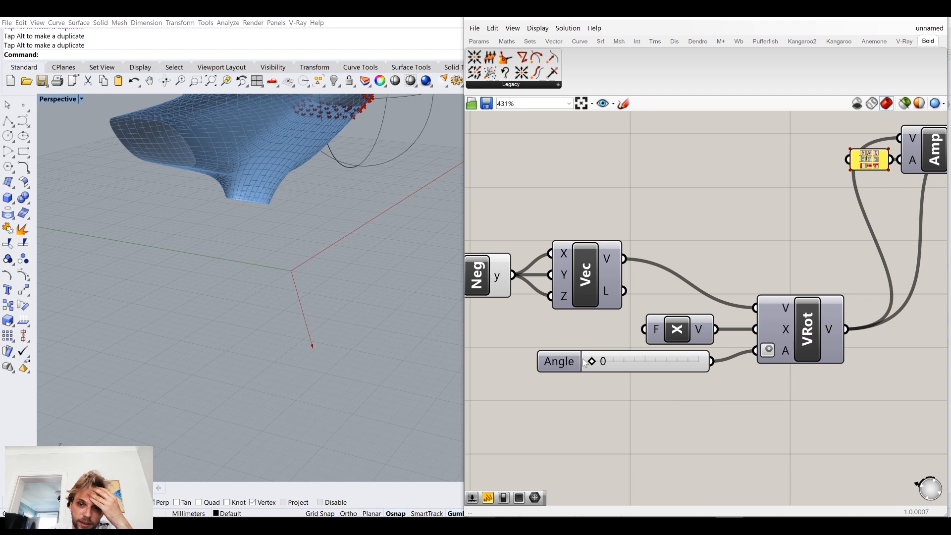
drag(593, 361, 651, 365)
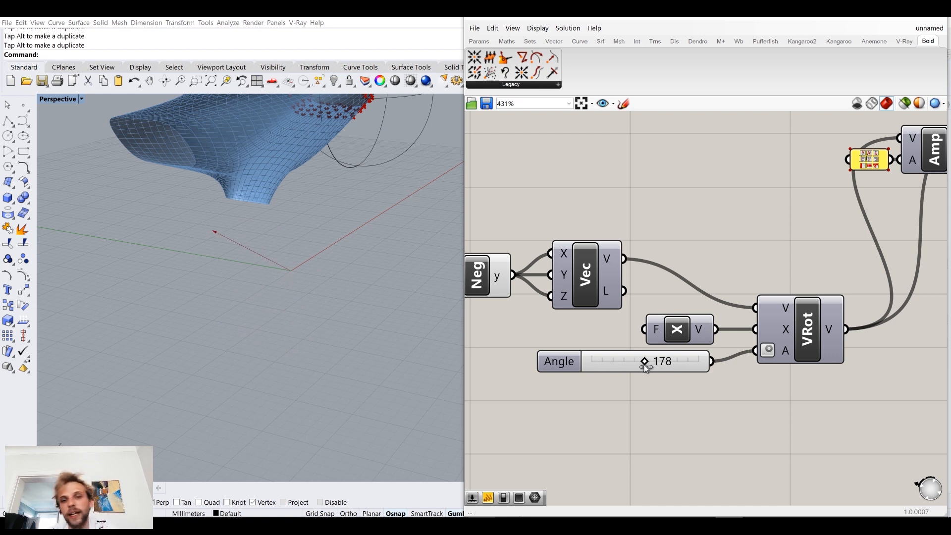
Step: Move Amplitude, its 10 panel and Vector Display together to a spot below the Rotate component
scroll(677, 279, down, 3)
right_drag(704, 255, 619, 323)
drag(797, 318, 683, 235)
drag(727, 279, 711, 451)
click(675, 333)
right_drag(630, 319, 661, 305)
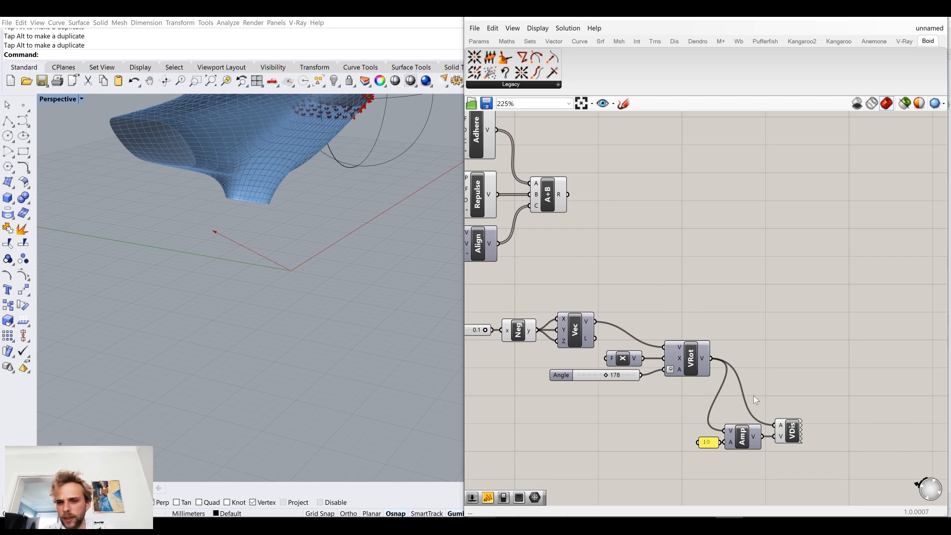
Step: Group all components of the vector example and name the group Wind
scroll(753, 396, down, 3)
drag(830, 456, 523, 328)
middle_click(523, 327)
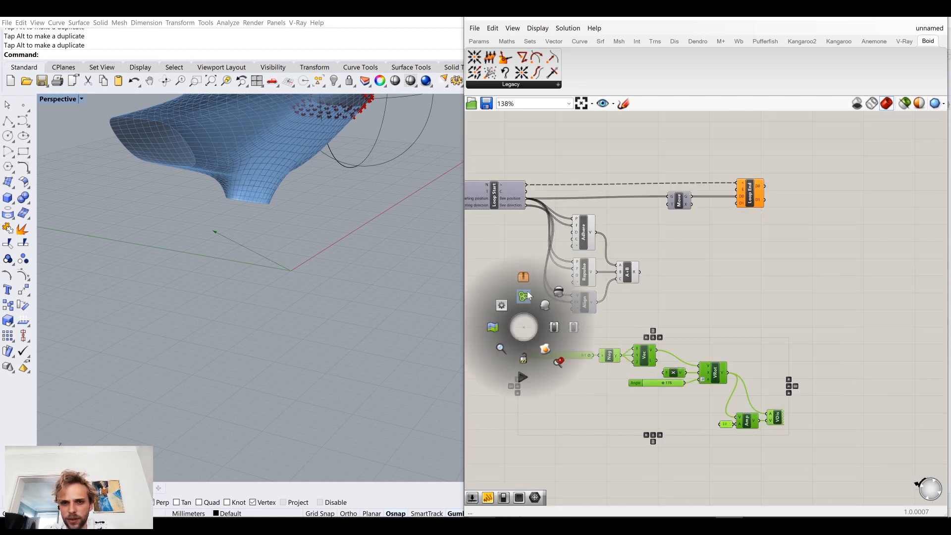
click(524, 296)
right_click(726, 359)
text(Wind)
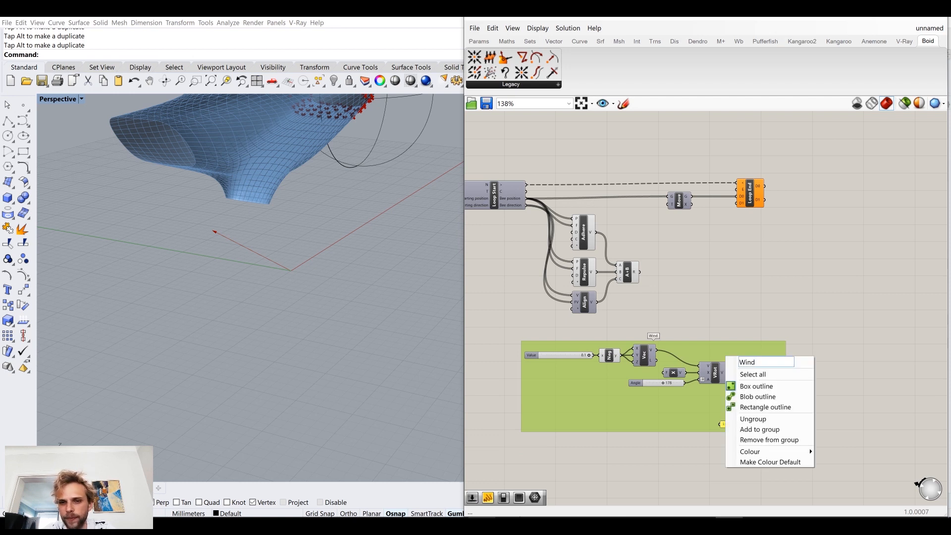
click(715, 282)
Step: Add a Vector parameter above the Wind group and connect Rotate's V output to it
scroll(669, 338, up, 4)
drag(712, 360, 678, 370)
click(674, 348)
right_drag(736, 303, 745, 324)
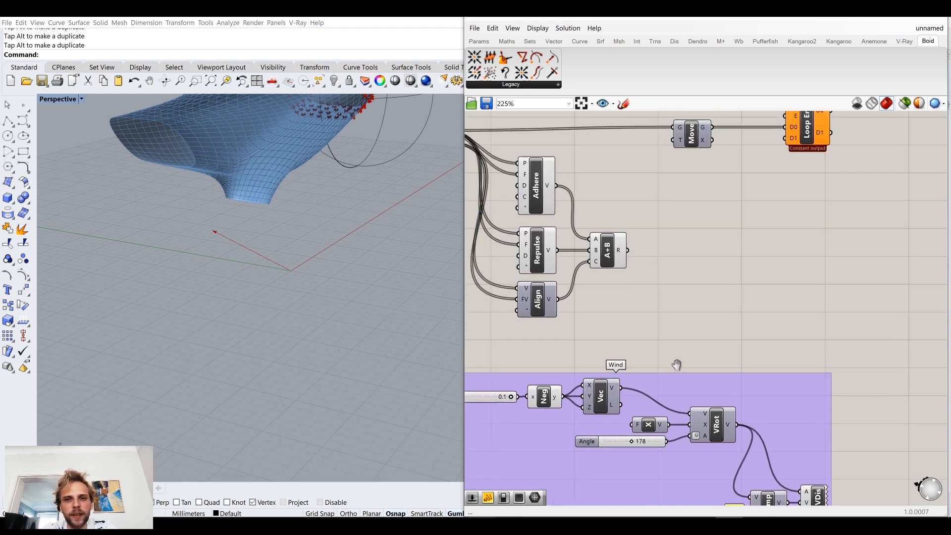
double_click(768, 323)
text(vect)
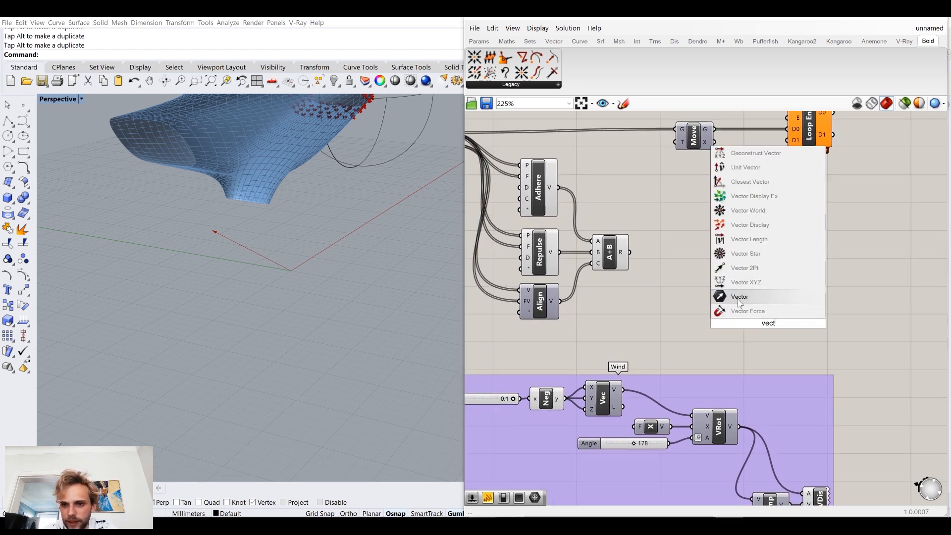
click(738, 298)
drag(741, 431, 779, 361)
click(794, 339)
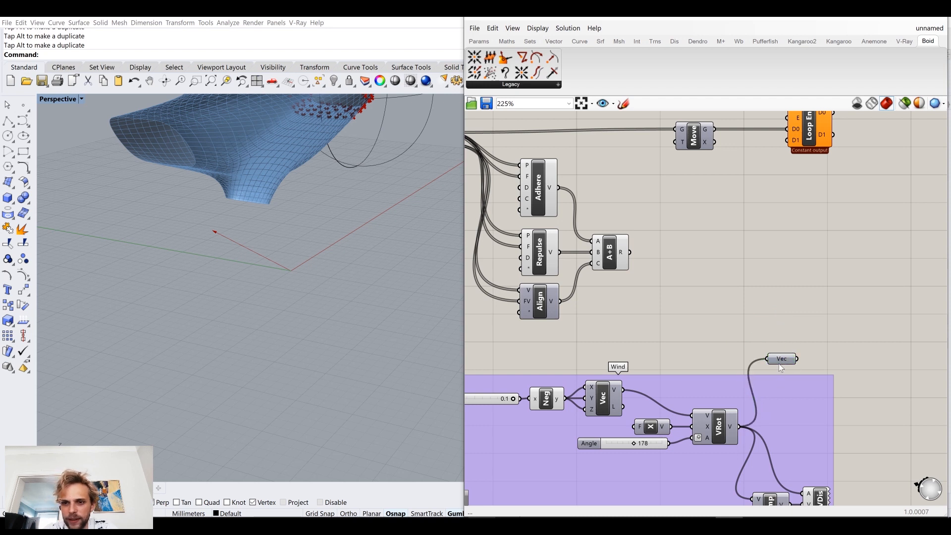
Step: Add the Vec parameter to the Wind group and move it down among the group's components
right_click(785, 358)
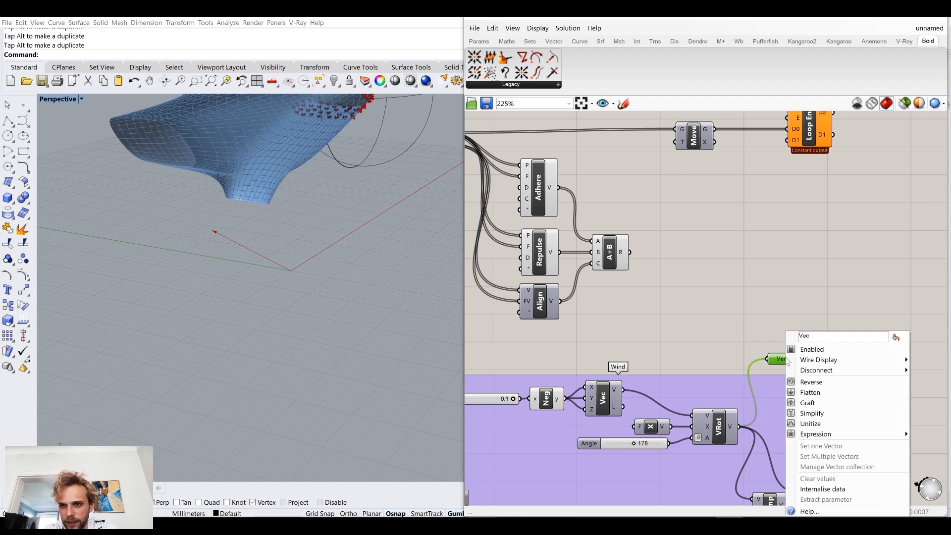
right_click(766, 400)
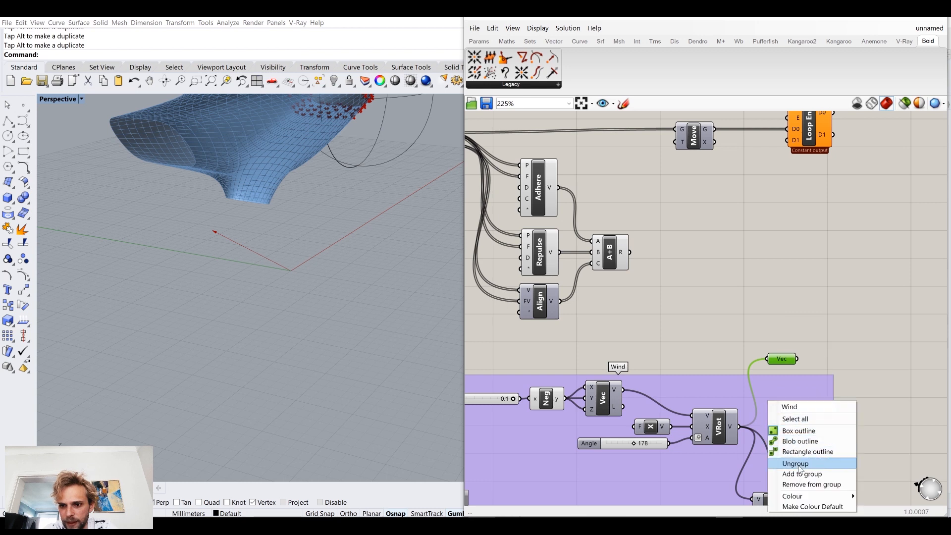
click(801, 473)
drag(787, 358, 783, 386)
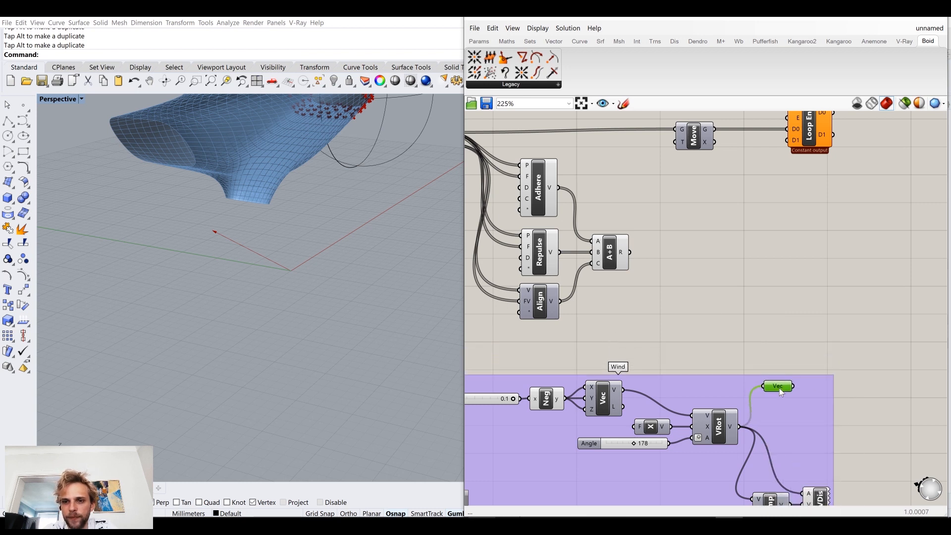
click(725, 345)
Step: Fine-tune the positions of the Vec parameter and the Amplitude component inside the Wind group
drag(724, 376, 660, 379)
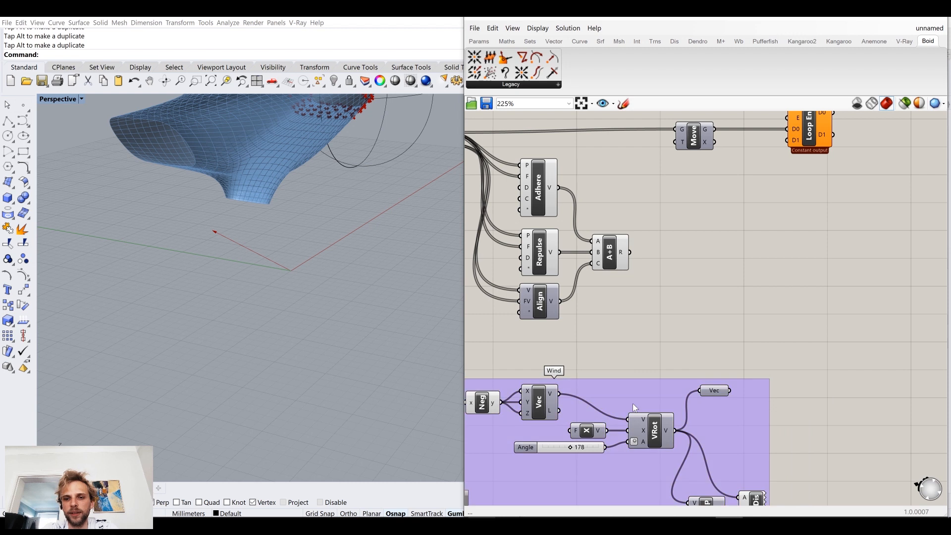
right_drag(632, 403, 691, 360)
drag(682, 366, 643, 377)
scroll(650, 331, down, 4)
right_drag(651, 333, 668, 351)
scroll(752, 317, up, 3)
scroll(724, 347, up, 2)
click(724, 347)
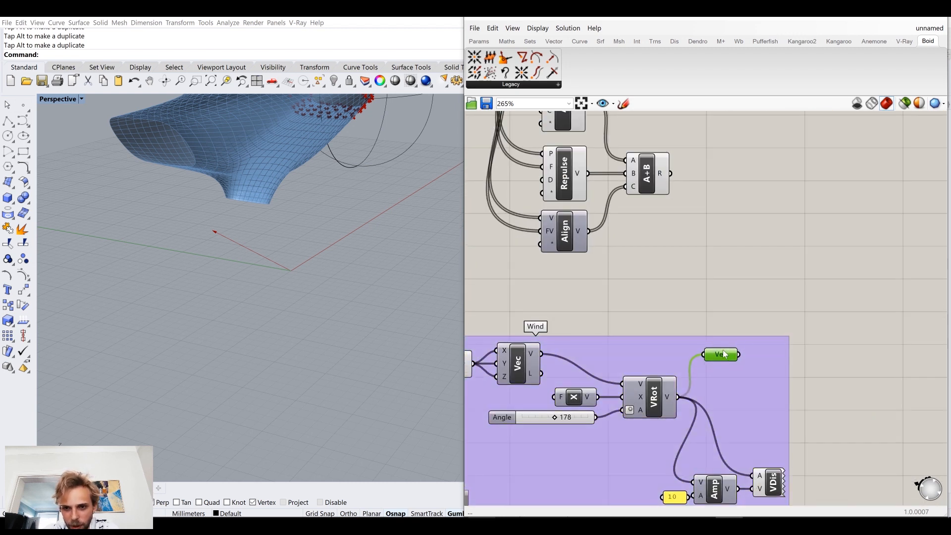
drag(721, 492, 722, 493)
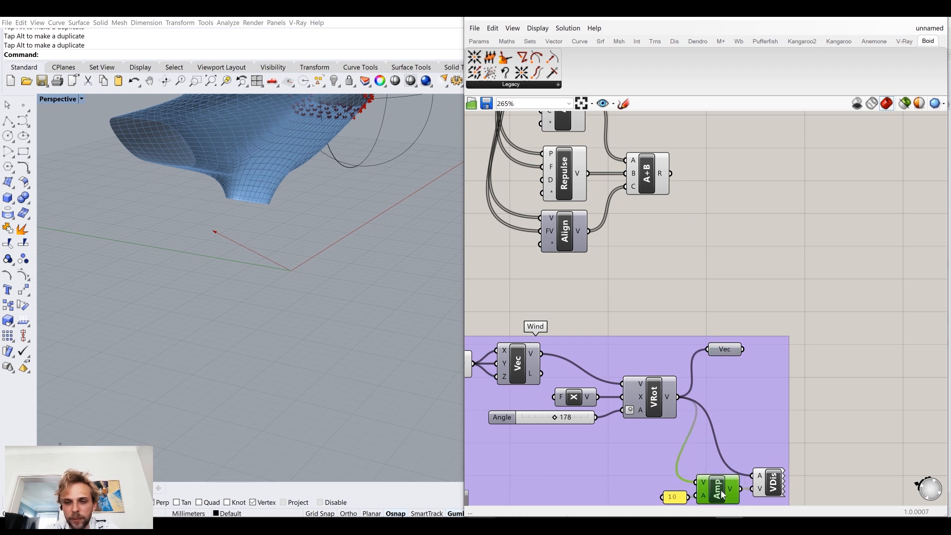
Step: Set the Angle slider to 168 and compare the wind vector's direction with the bees on the dolphin
right_drag(299, 272, 218, 294)
right_drag(590, 333, 691, 305)
scroll(653, 391, up, 2)
mouse_move(660, 385)
mouse_down()
mouse_move(619, 388)
mouse_move(661, 388)
mouse_up()
scroll(680, 341, down, 4)
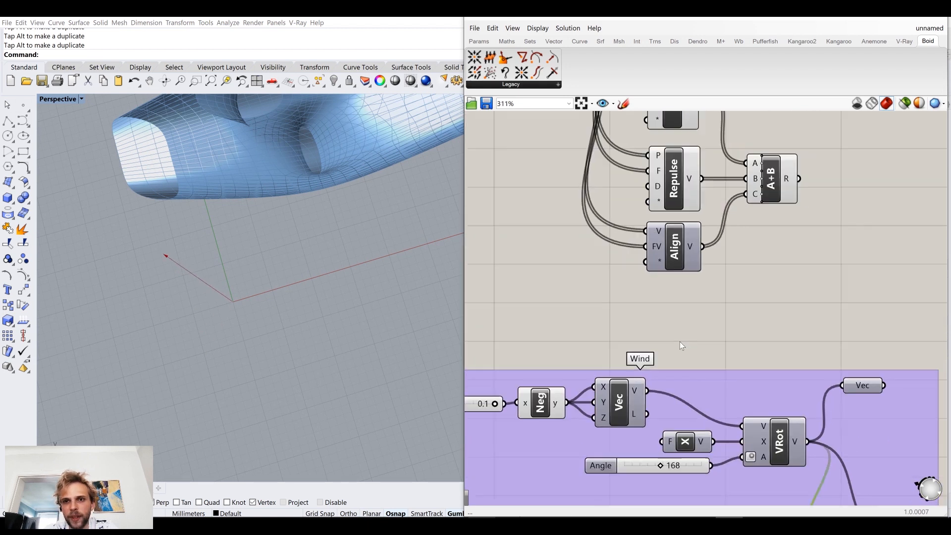
right_drag(258, 277, 372, 212)
right_drag(602, 193, 672, 254)
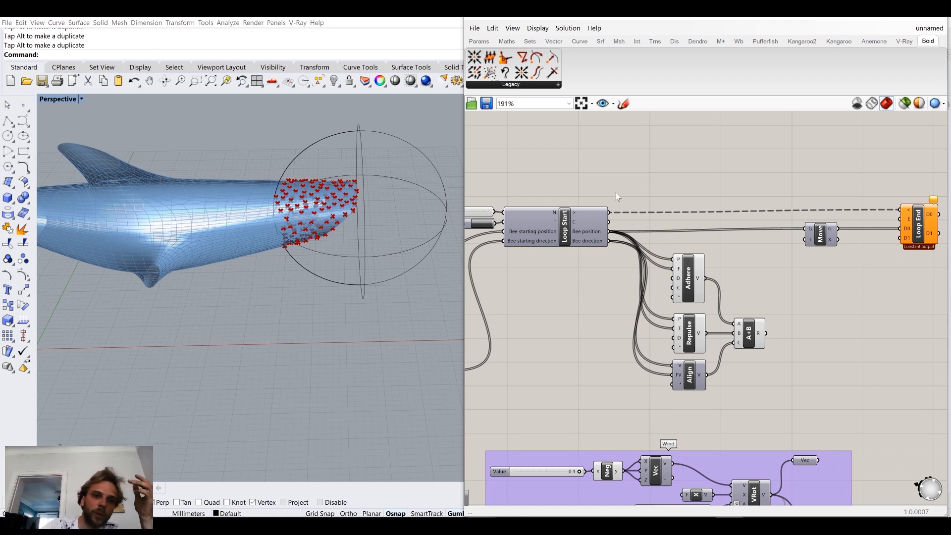
right_drag(347, 247, 294, 276)
shift+right_drag(228, 296, 173, 317)
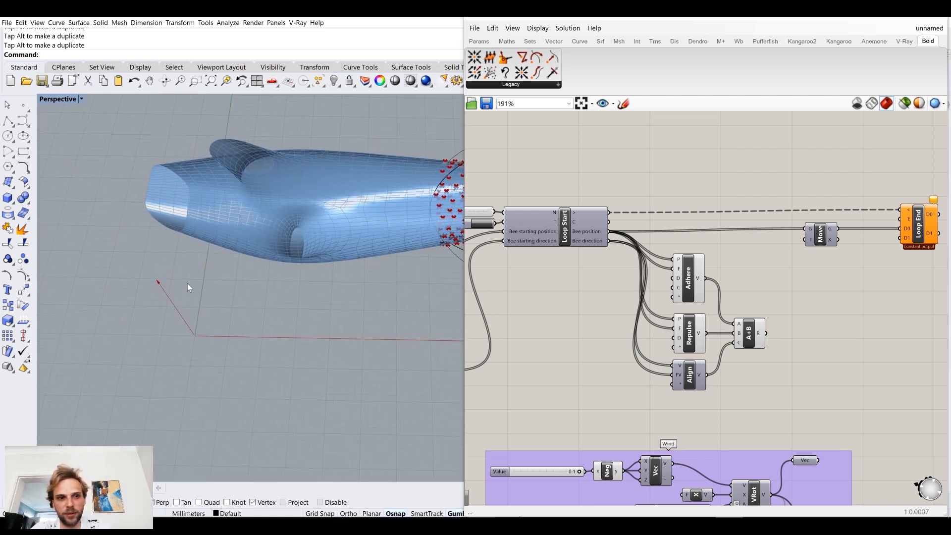
Step: Add a D input to the A+B addition component and connect the Wind group's Vec parameter to it
right_drag(689, 349, 601, 260)
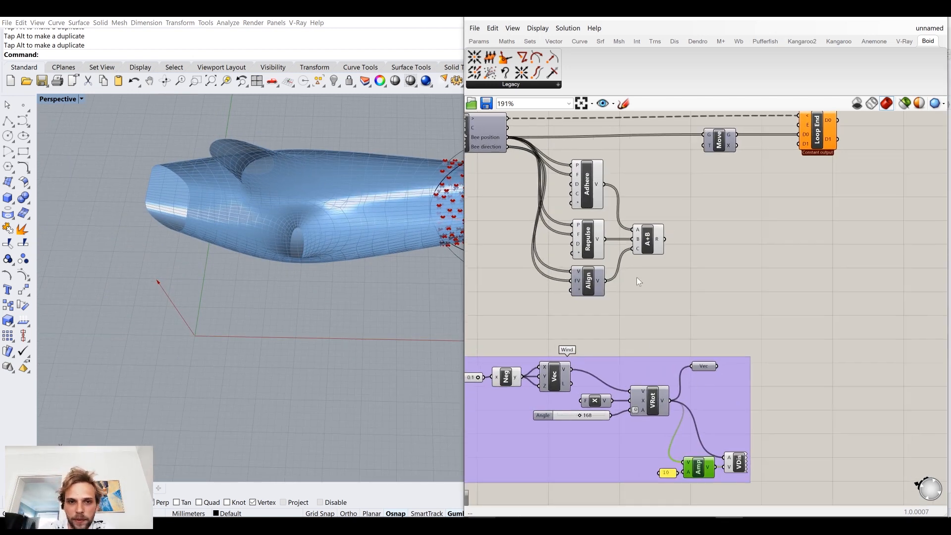
drag(650, 246, 656, 246)
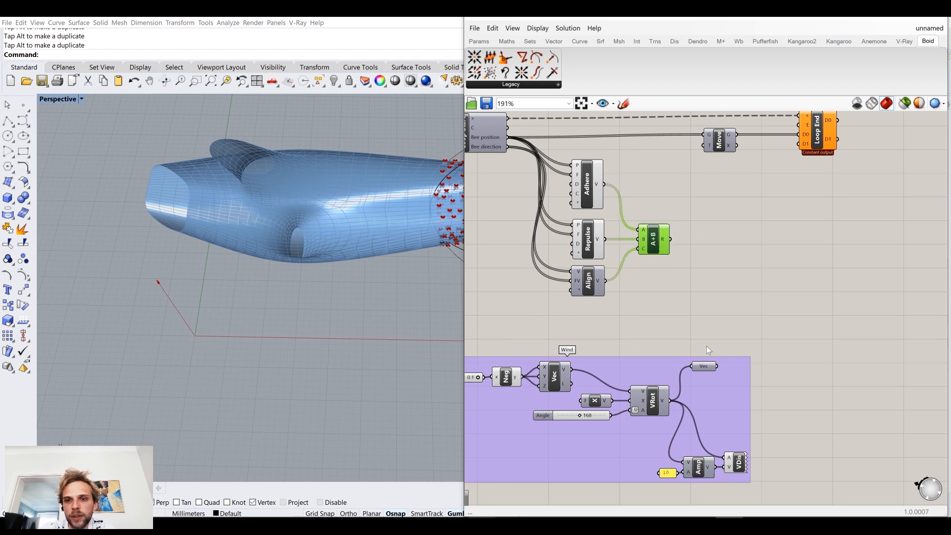
scroll(649, 255, up, 4)
click(630, 250)
scroll(671, 270, down, 3)
drag(741, 394, 708, 260)
click(755, 259)
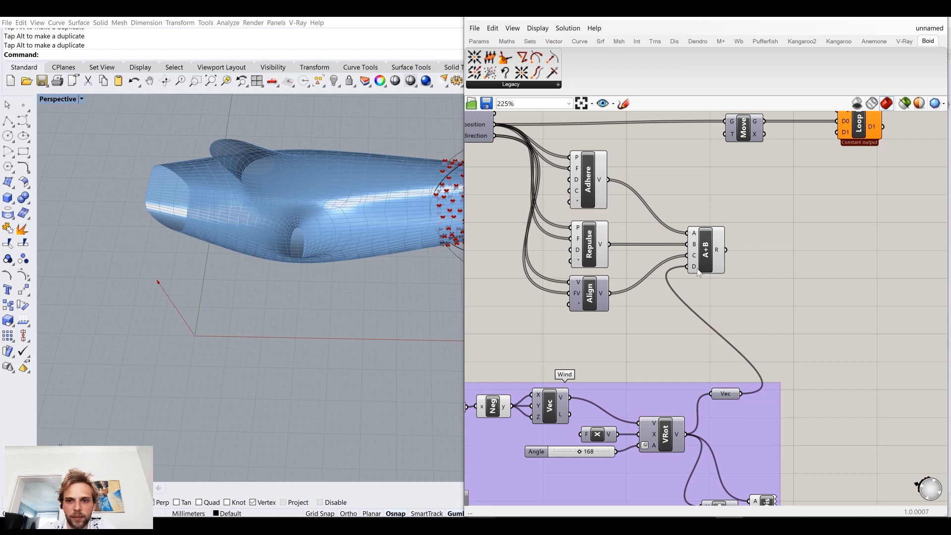
Step: Disconnect the Wind group's Vec parameter from the A+B addition and remove the addition's D input
ctrl+drag(691, 270, 747, 397)
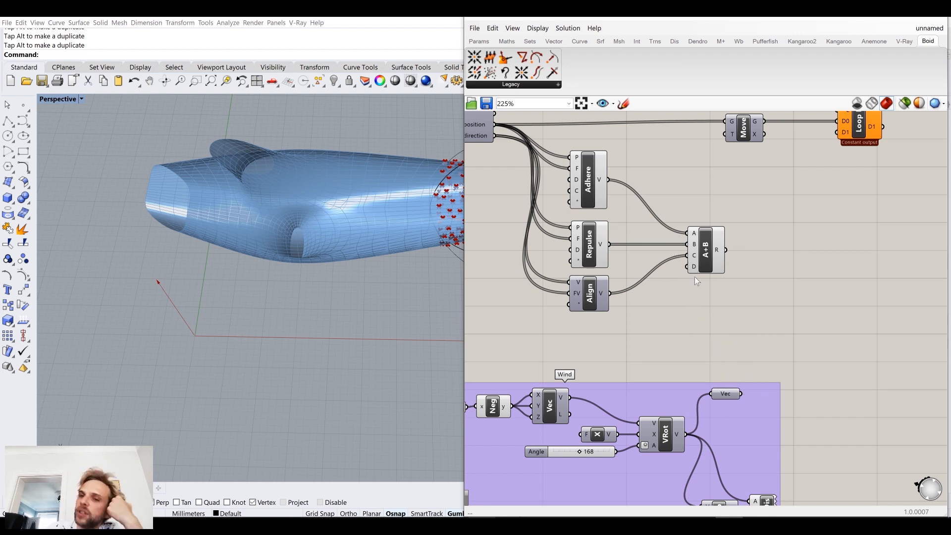
scroll(694, 276, up, 3)
click(676, 261)
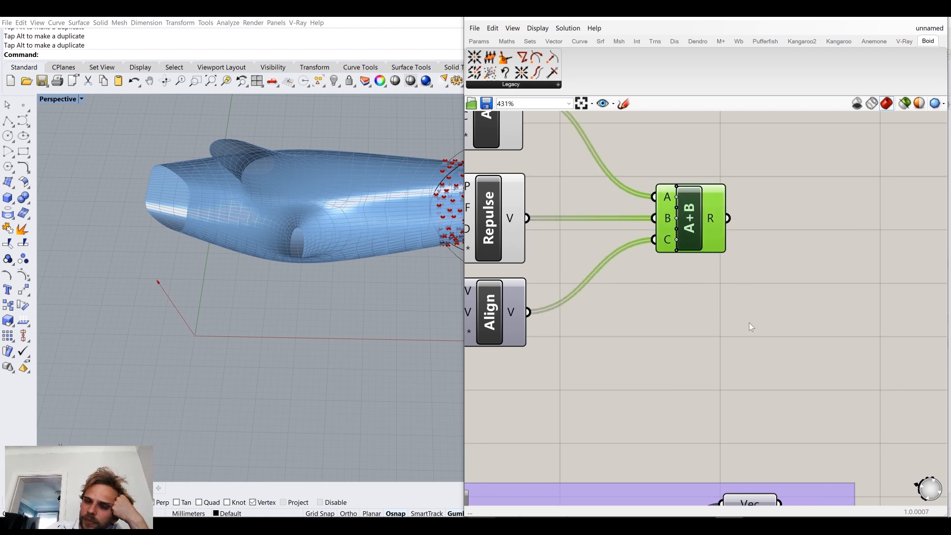
click(748, 322)
scroll(748, 323, down, 4)
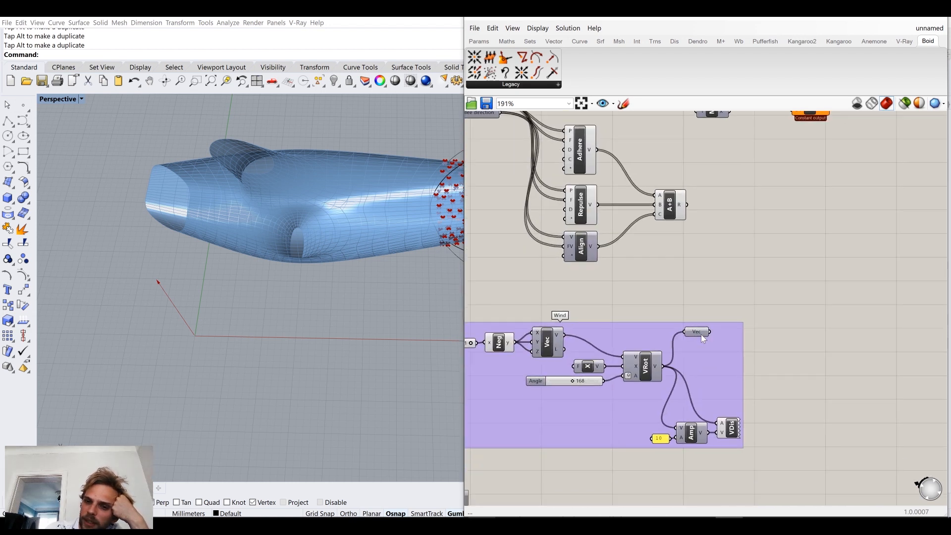
Step: Add a second Addition component that sums the first A+B result with the Wind group's Vec parameter
mouse_move(701, 335)
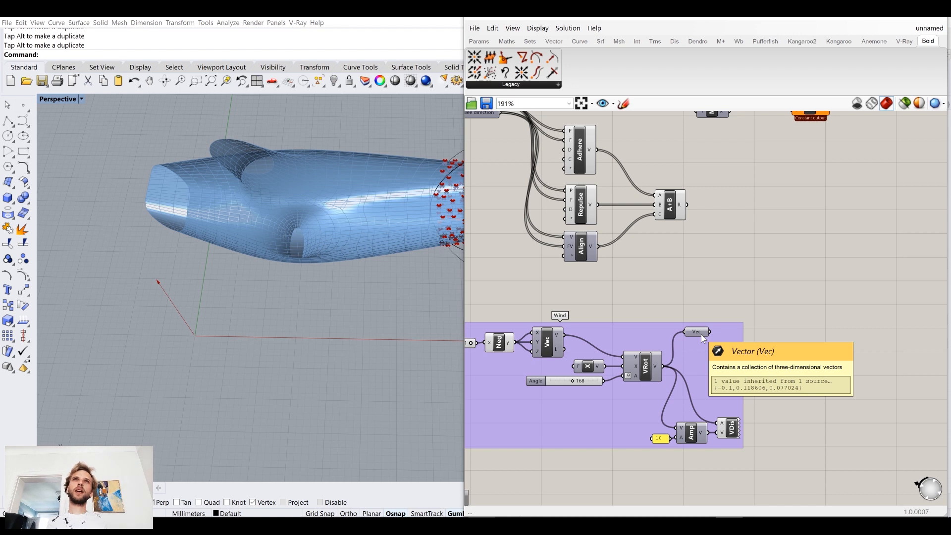
double_click(719, 253)
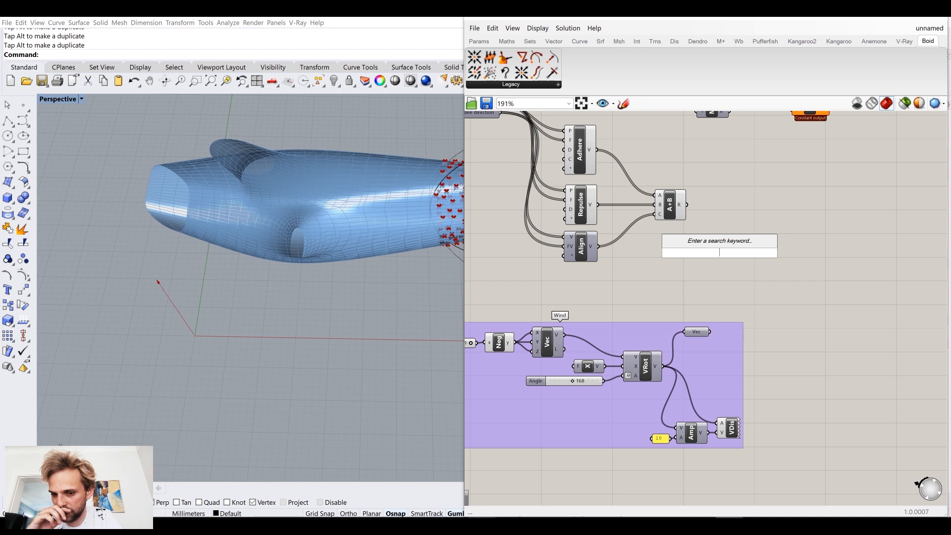
text(add)
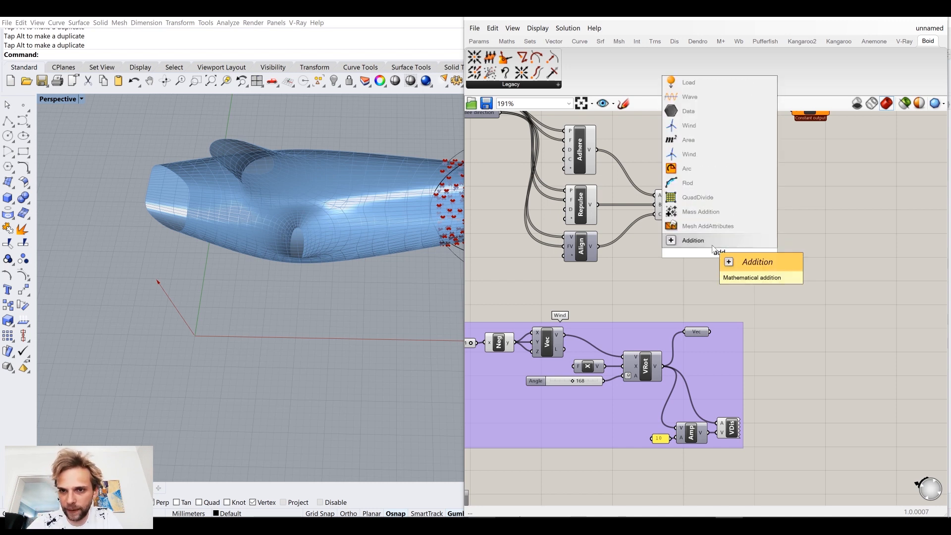
click(706, 240)
drag(687, 205, 737, 253)
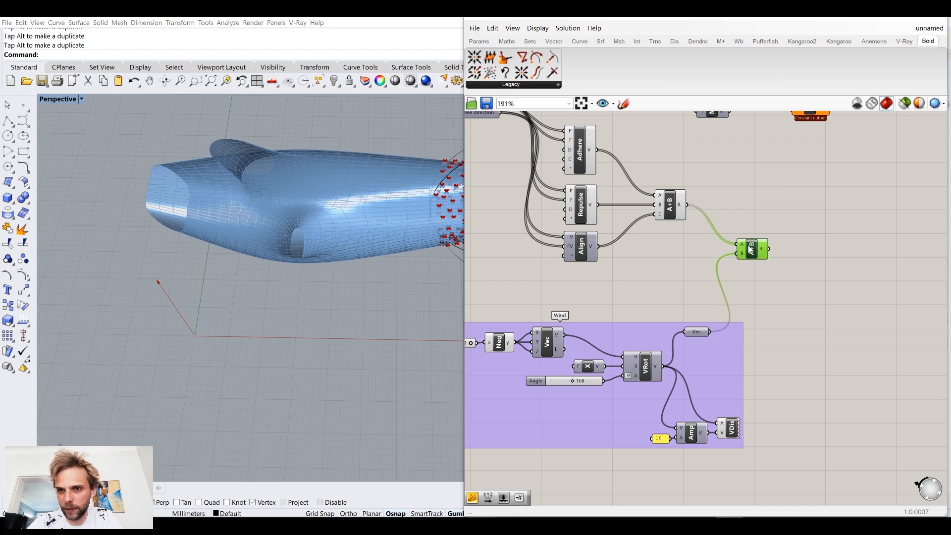
mouse_move(767, 250)
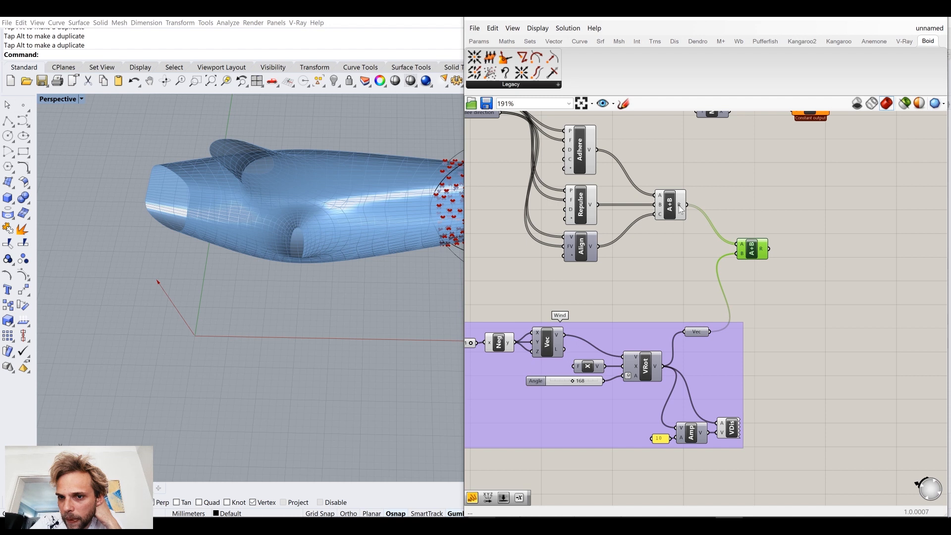
Step: Connect the second addition's R output to the Move component's T input and to Loop End's D1 input
mouse_move(681, 209)
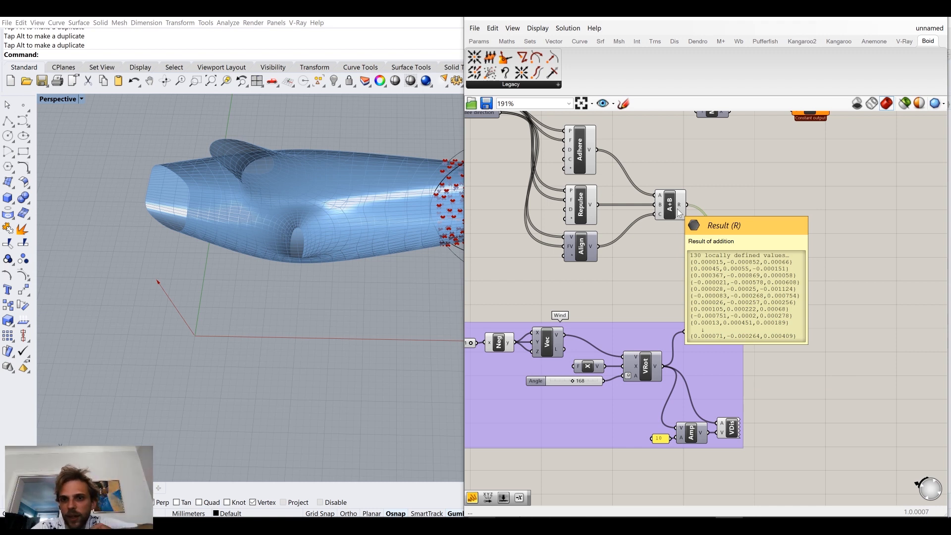
right_drag(766, 257, 747, 341)
drag(750, 333, 681, 197)
drag(751, 333, 823, 188)
click(766, 331)
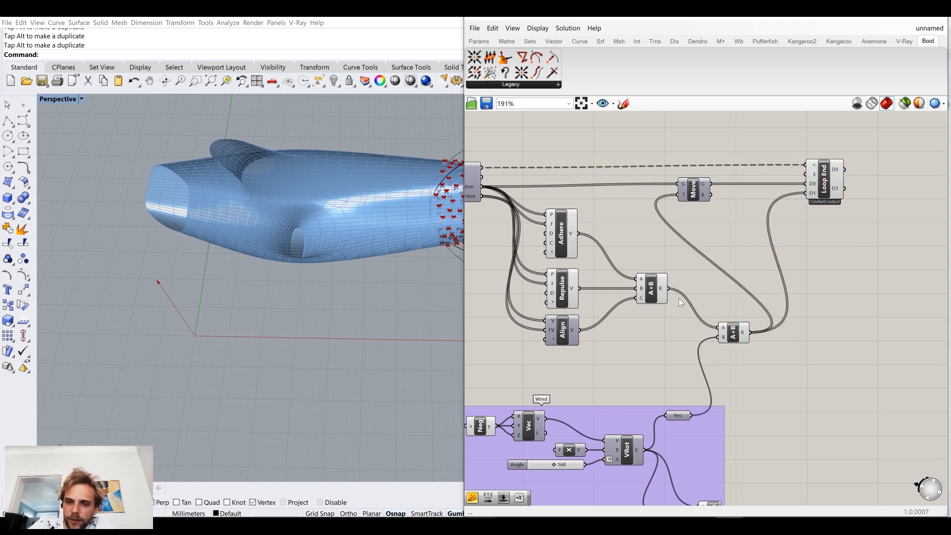
Step: Group the Adhere, Repulse, Align and three-input A+B components and name the group "Swarm behaviour"
right_drag(604, 289, 692, 305)
drag(723, 375, 621, 214)
drag(739, 294, 724, 292)
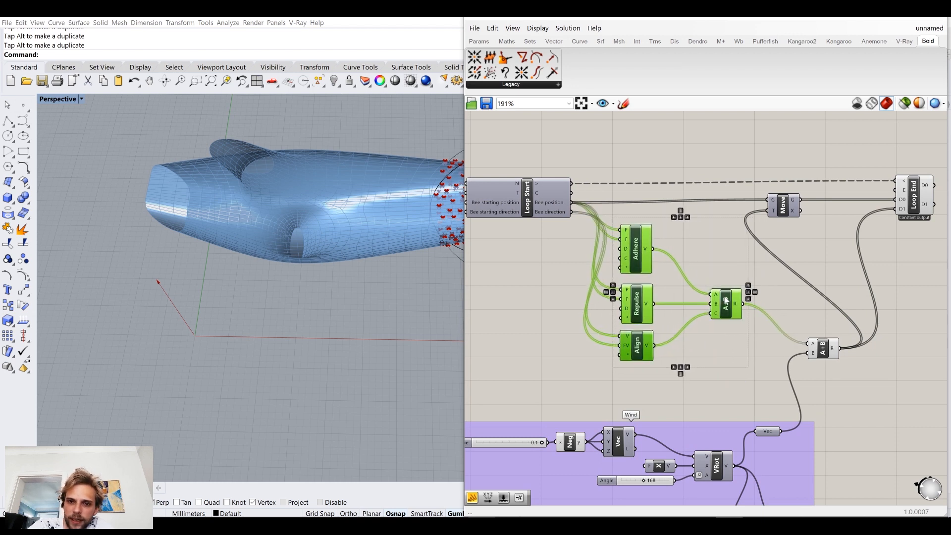
middle_click(655, 282)
click(655, 251)
drag(706, 241, 691, 257)
right_click(691, 257)
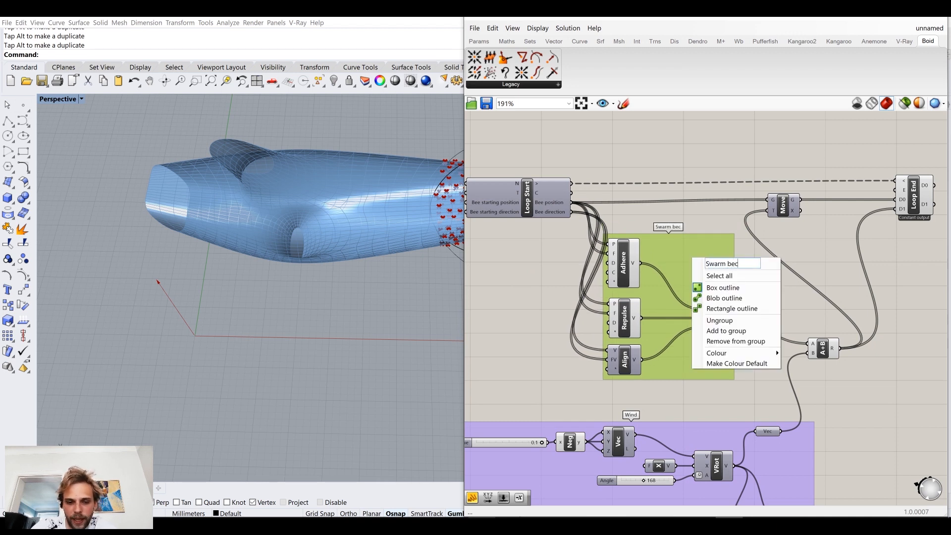
click(674, 138)
Step: Move the Wind group so it sits beneath the Swarm behaviour group
click(718, 314)
right_drag(772, 360, 760, 306)
drag(778, 411, 720, 396)
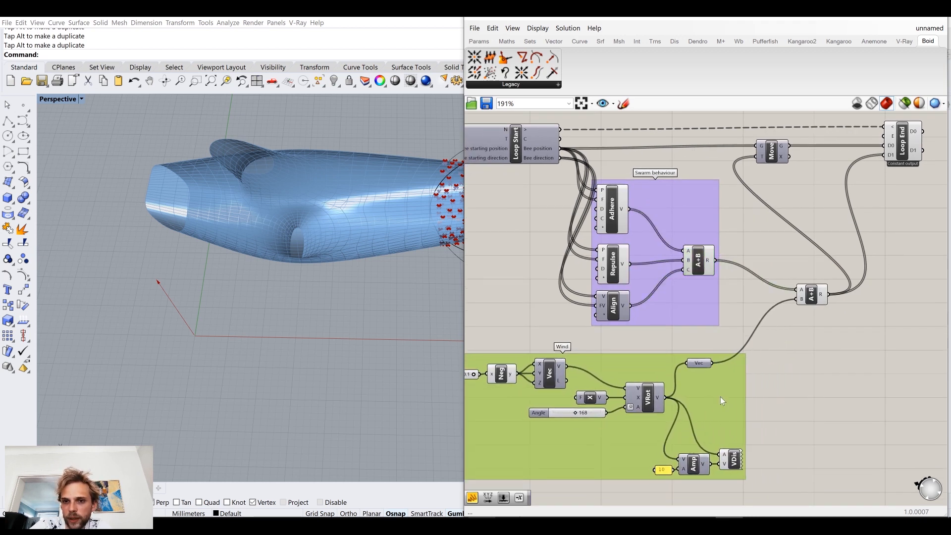
Step: Bring the second addition closer to the two groups and shift Move and Loop End farther right on the canvas
mouse_move(799, 298)
mouse_down()
mouse_move(775, 287)
mouse_move(785, 304)
mouse_up()
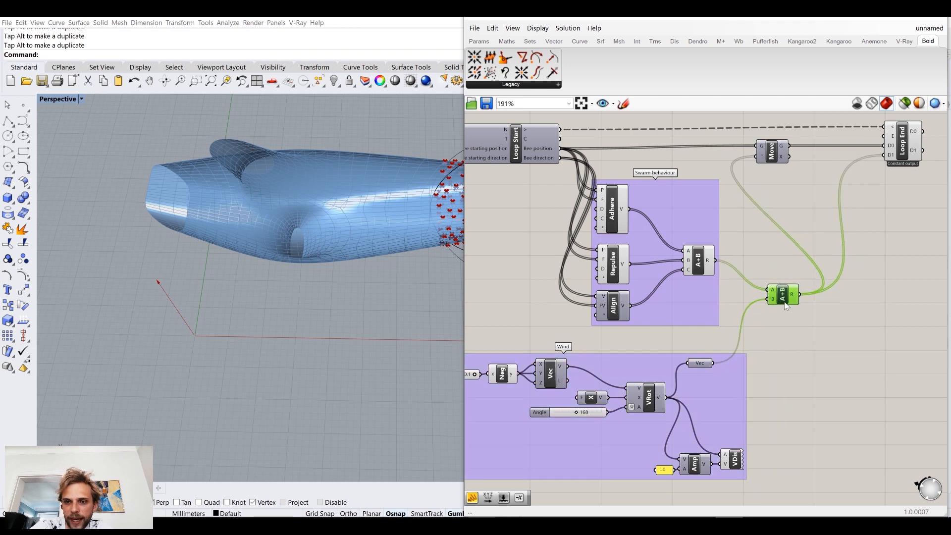
right_drag(819, 223, 667, 296)
drag(838, 171, 577, 260)
drag(634, 231, 719, 238)
Step: Run the Anemone loop with the Button on Loop Start and inspect where the bees end up relative to the dolphin
click(535, 179)
right_drag(534, 179, 787, 184)
scroll(333, 250, down, 6)
shift+right_drag(333, 248, 233, 228)
right_drag(601, 280, 602, 280)
scroll(602, 280, up, 4)
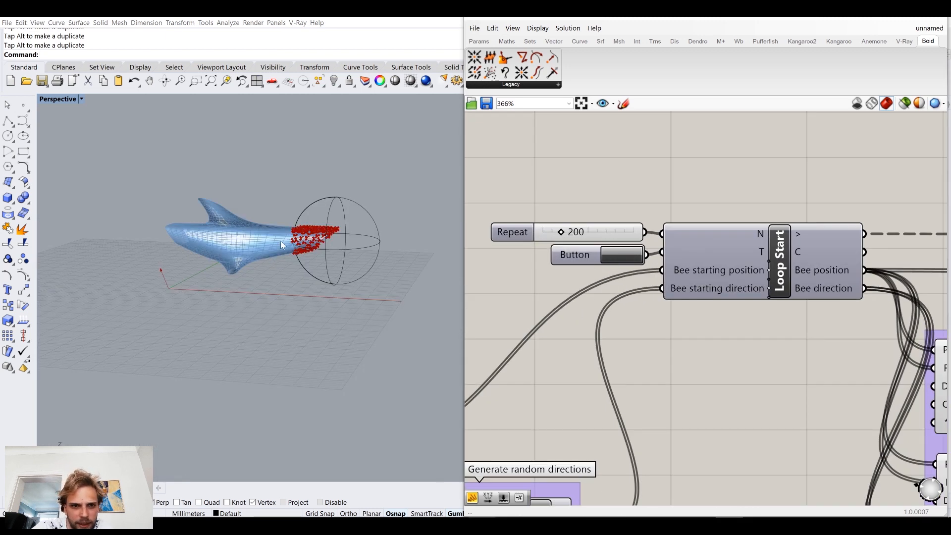
scroll(280, 241, up, 10)
right_drag(324, 200, 296, 217)
scroll(661, 382, down, 3)
Step: Test the Wind group's Angle slider at 262 and 59, viewing the swarm's position around the dolphin
right_drag(713, 320, 548, 106)
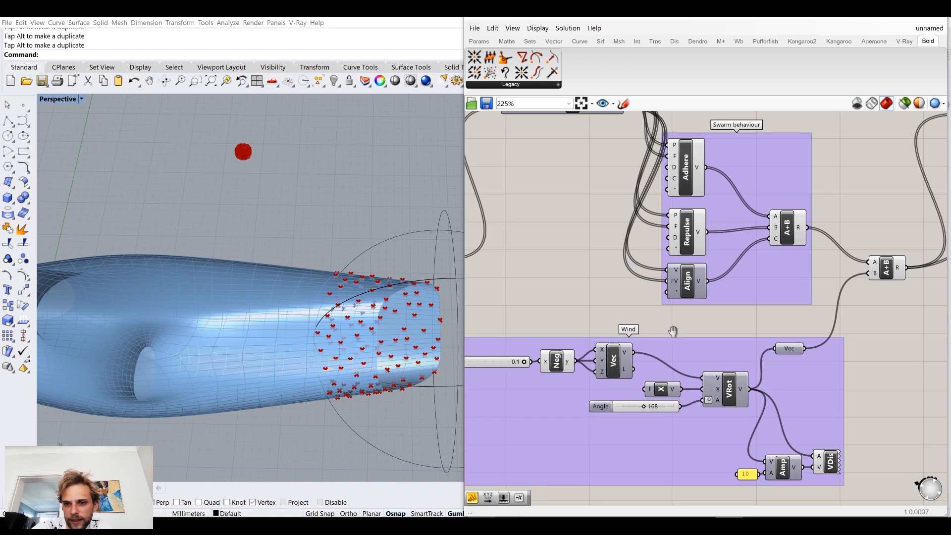
right_drag(761, 303, 675, 306)
scroll(675, 306, down, 1)
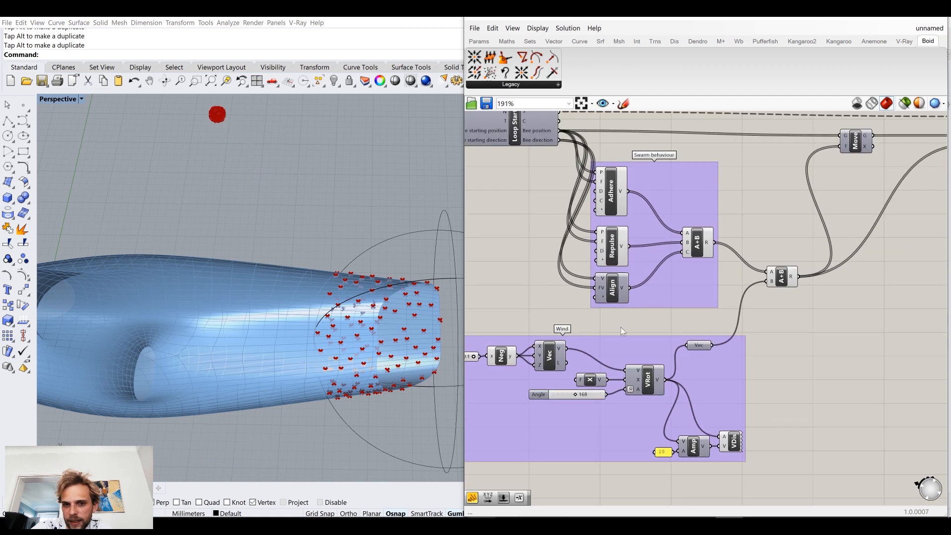
right_drag(587, 405, 661, 389)
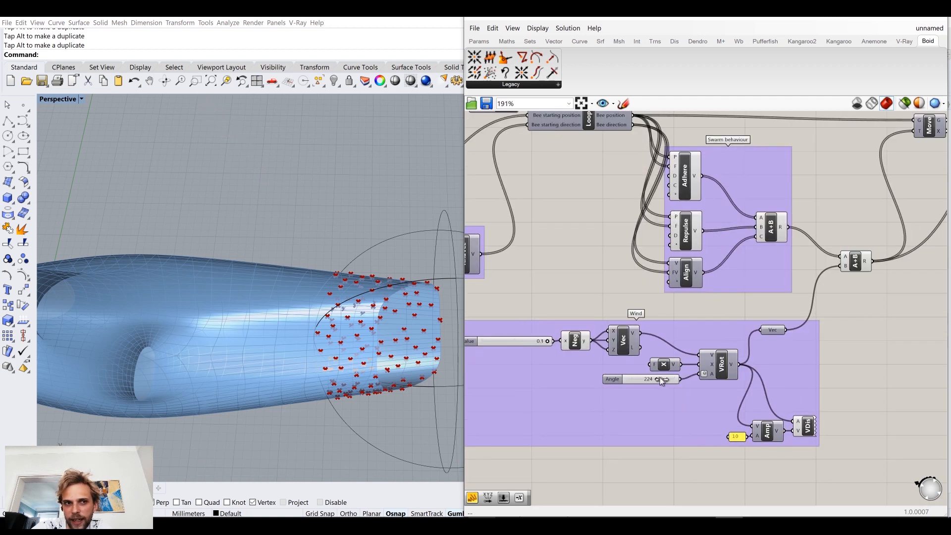
scroll(170, 176, down, 5)
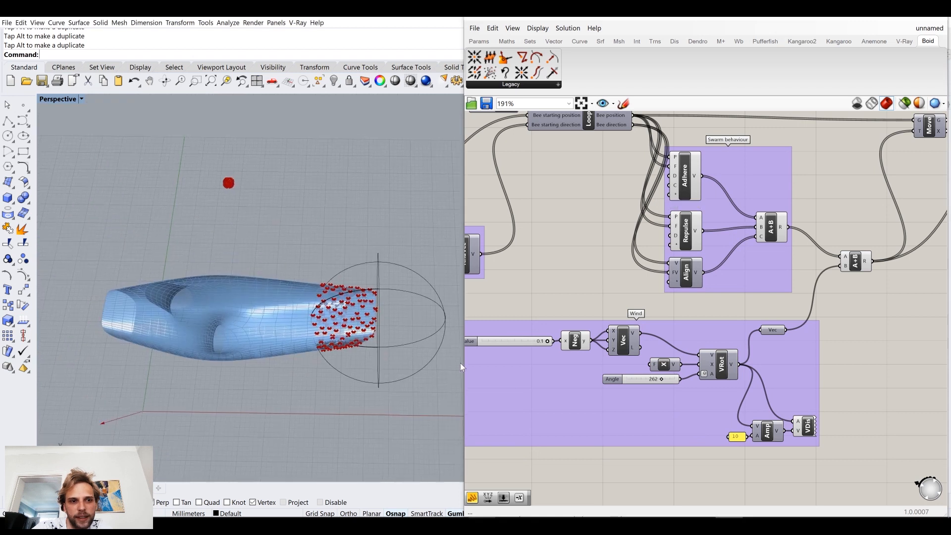
drag(662, 379, 636, 379)
right_drag(421, 247, 261, 331)
right_drag(600, 165, 647, 284)
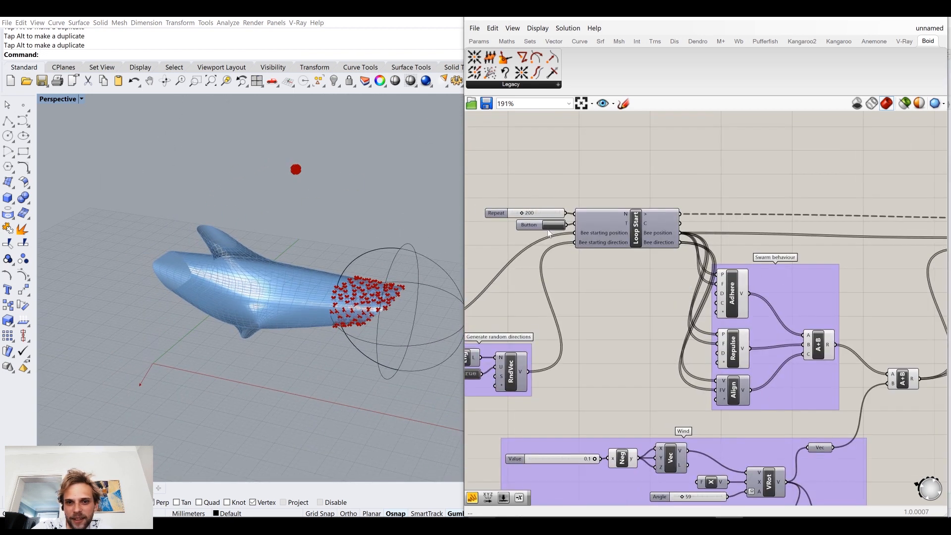
right_drag(605, 313, 581, 215)
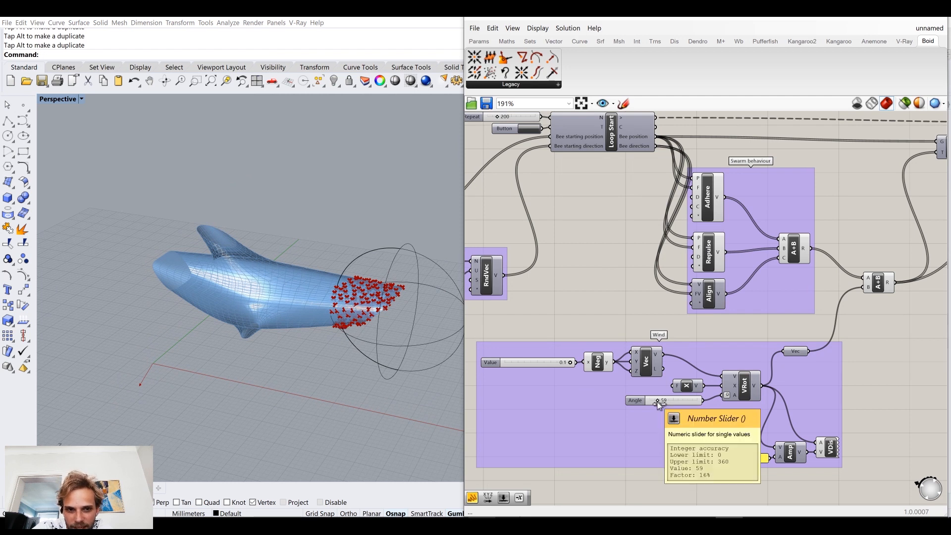
Step: Try the wind Angle slider at 110, then set it to 249 to direct the swarm toward the dolphin's body
drag(658, 402, 661, 401)
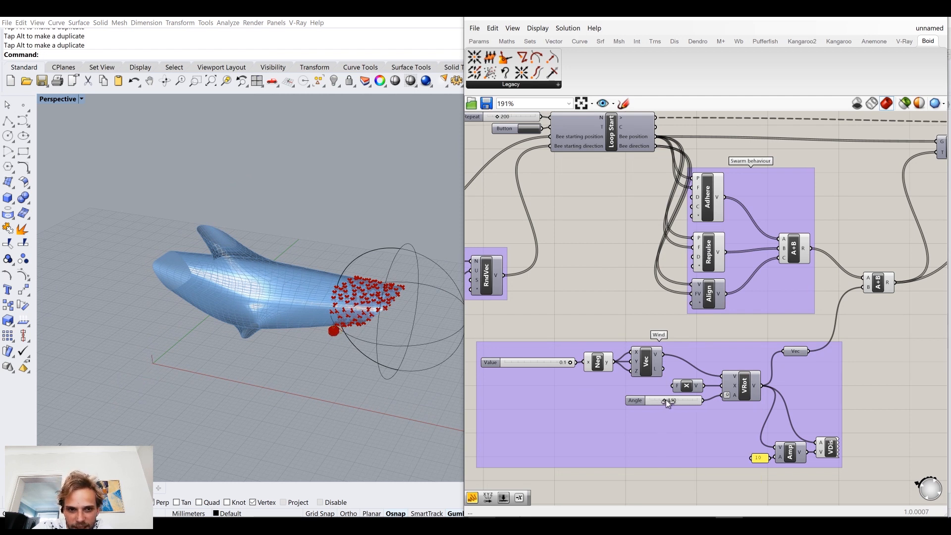
right_drag(414, 354, 378, 323)
scroll(312, 339, up, 6)
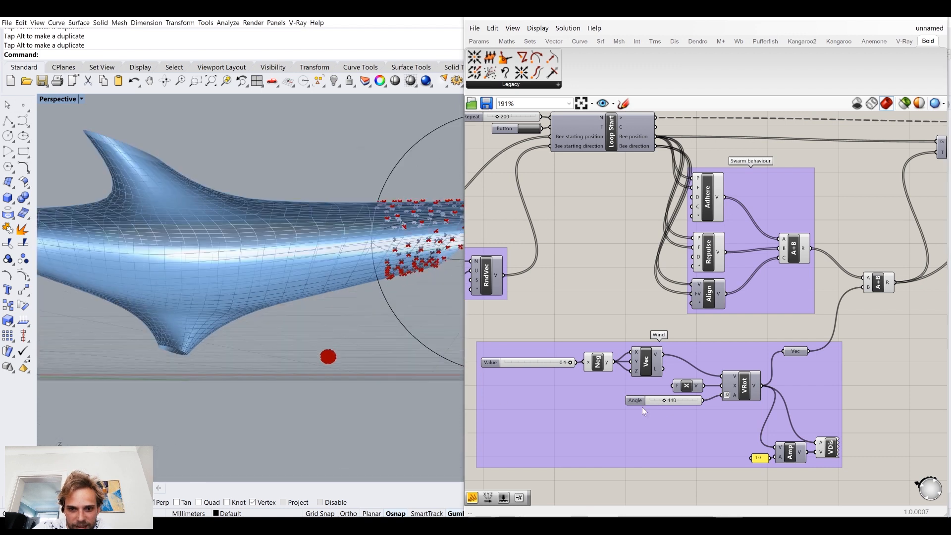
mouse_move(664, 402)
mouse_down()
mouse_move(682, 405)
mouse_move(658, 407)
mouse_move(672, 410)
mouse_up()
right_drag(618, 262, 624, 349)
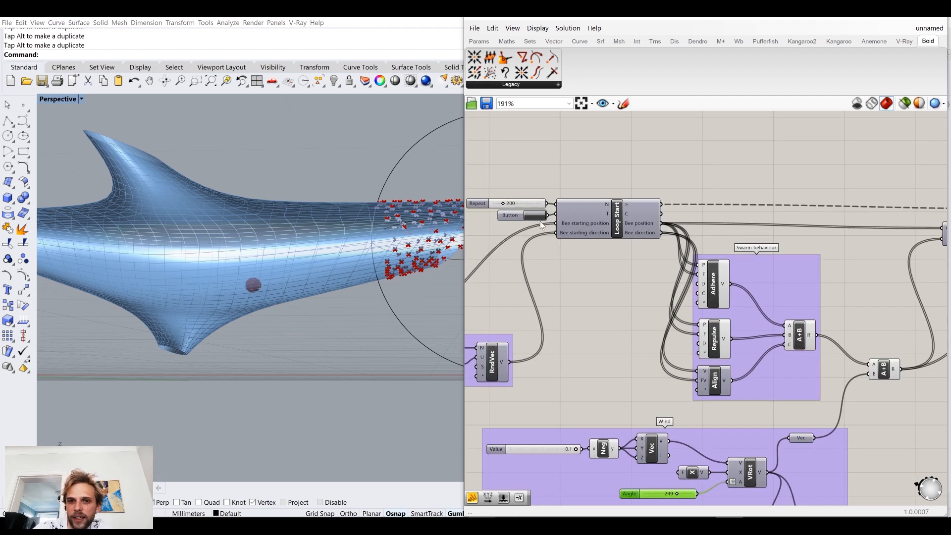
Step: Examine from several angles how the swarm is positioned relative to the dolphin mesh
right_drag(326, 221, 230, 244)
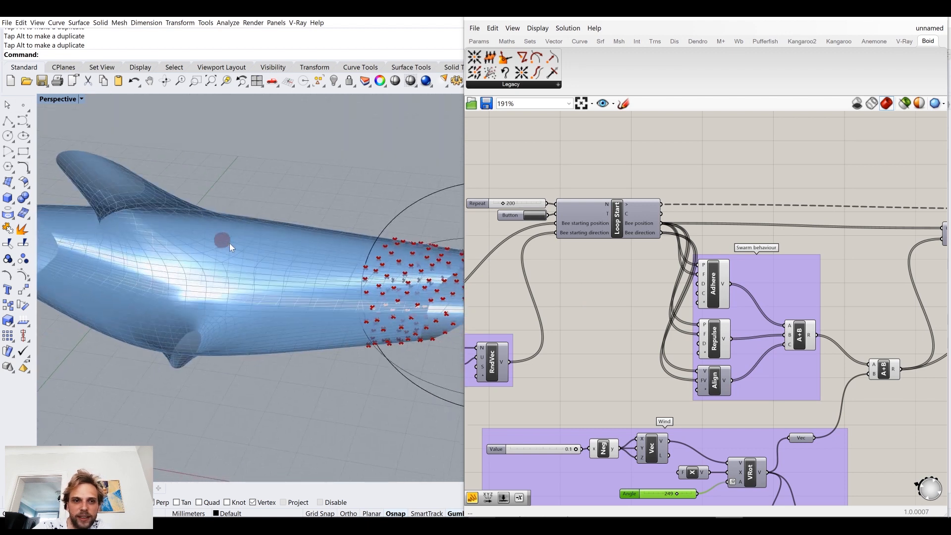
scroll(642, 278, down, 3)
right_drag(642, 278, 492, 265)
right_drag(445, 287, 163, 252)
scroll(218, 191, down, 5)
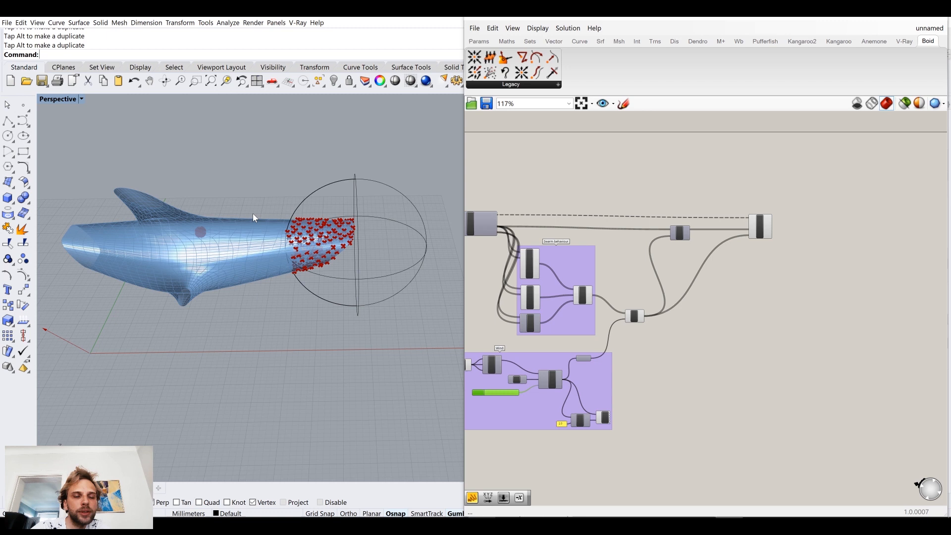
shift+right_drag(226, 250, 302, 199)
right_drag(371, 190, 367, 216)
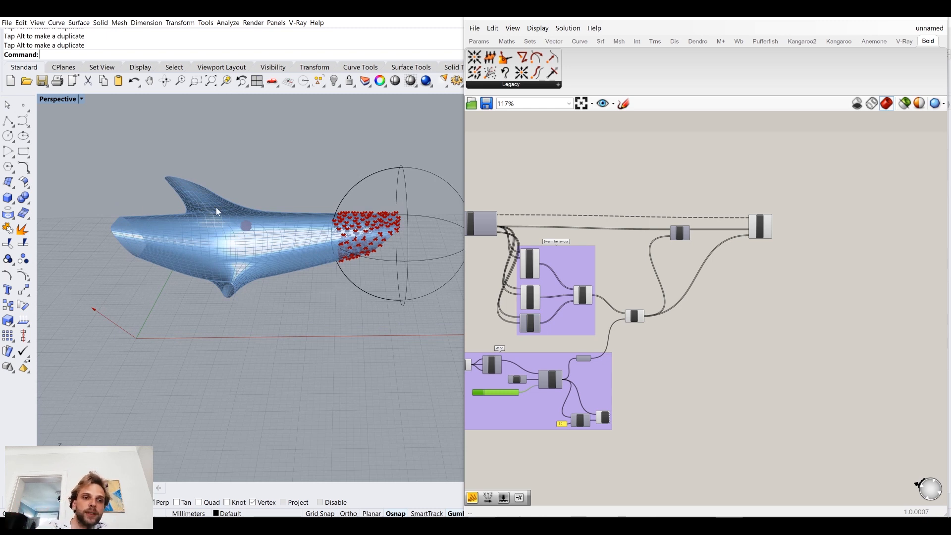
right_drag(334, 201, 323, 194)
right_drag(326, 230, 282, 236)
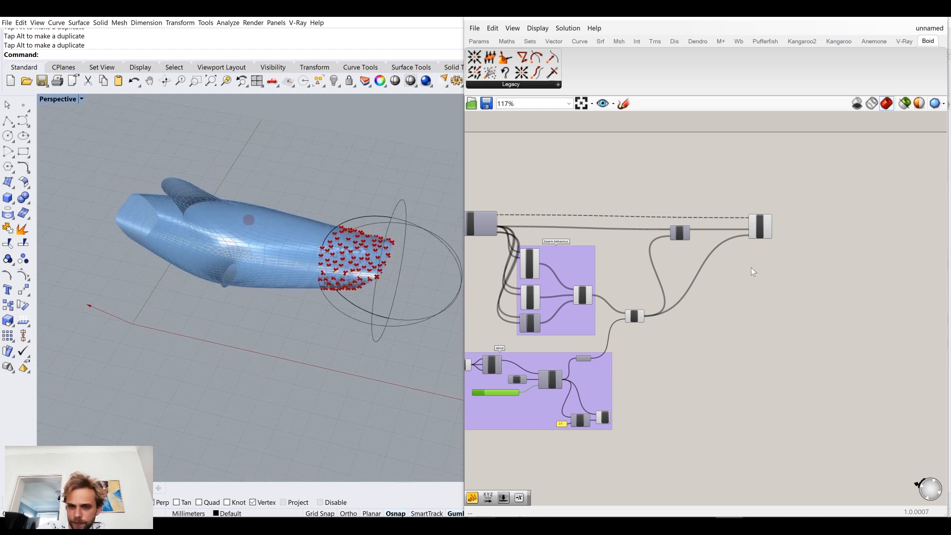
Step: Add a Mesh Closest Point component beside Move and feed Move's G output into its P input
scroll(708, 237, up, 5)
click(878, 236)
right_drag(607, 277, 697, 269)
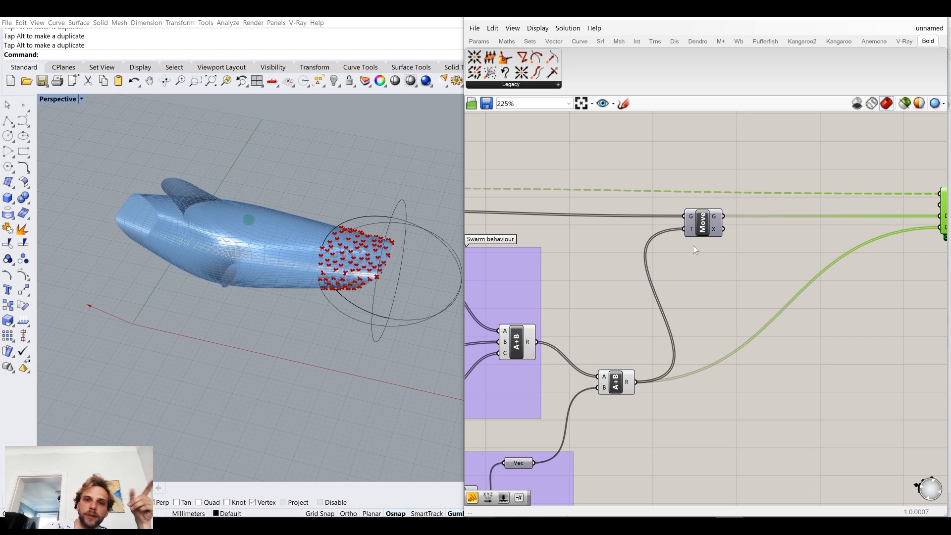
double_click(750, 287)
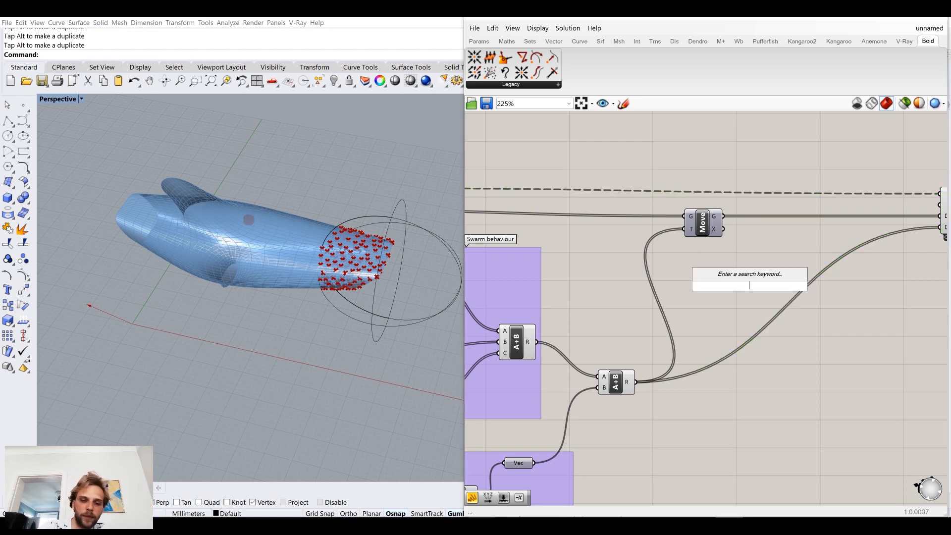
text(mesh cl)
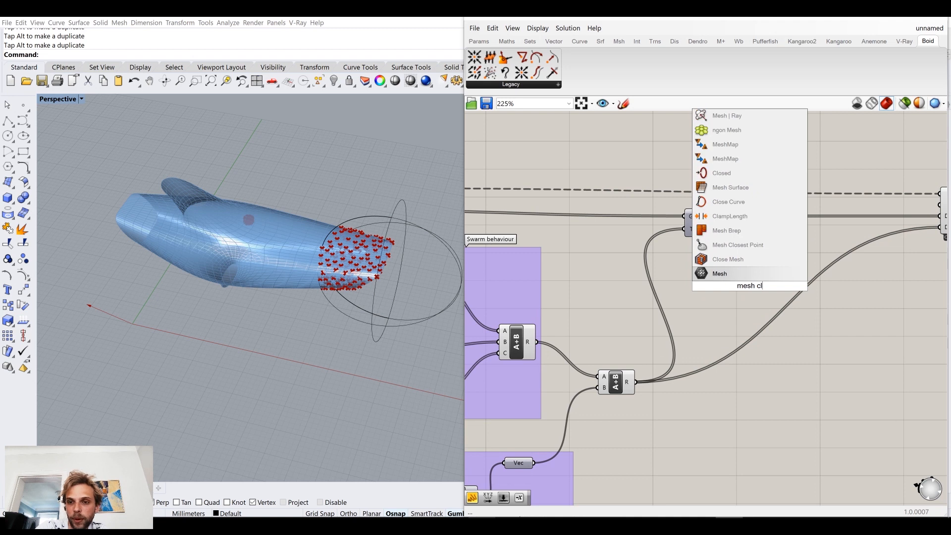
key(BackSpace)
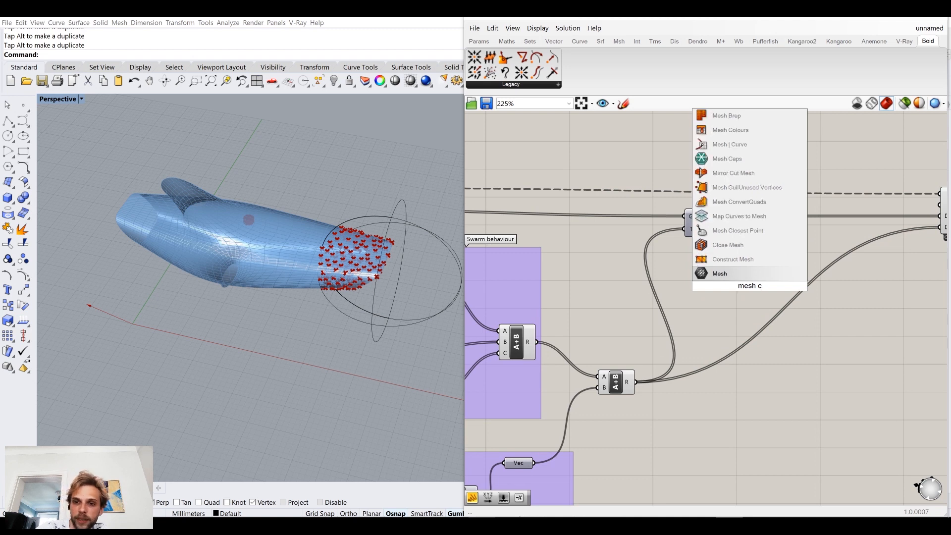
click(738, 231)
drag(751, 281, 769, 243)
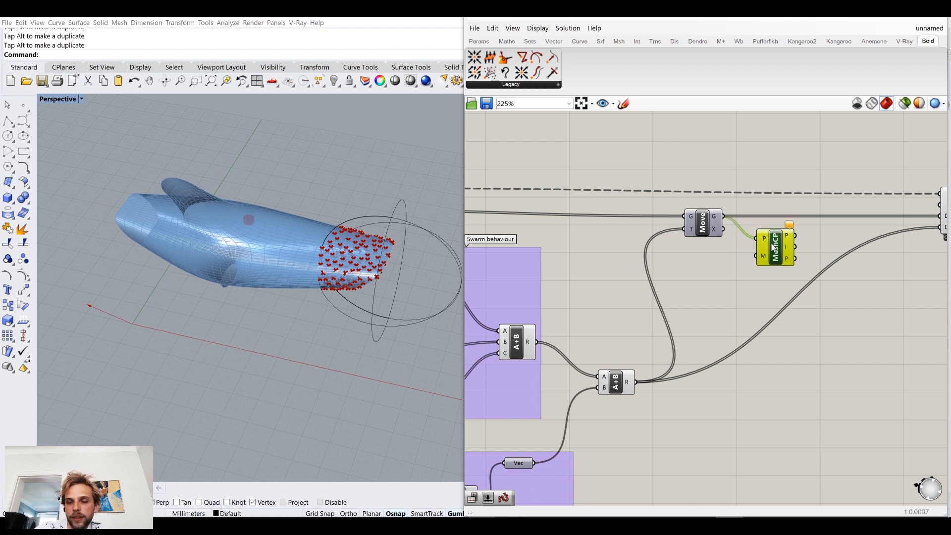
Step: Feed the subdivided dolphin mesh from the wbCatmullClark O output into the M input of Mesh Closest Point
scroll(758, 233, down, 5)
right_drag(773, 252, 629, 253)
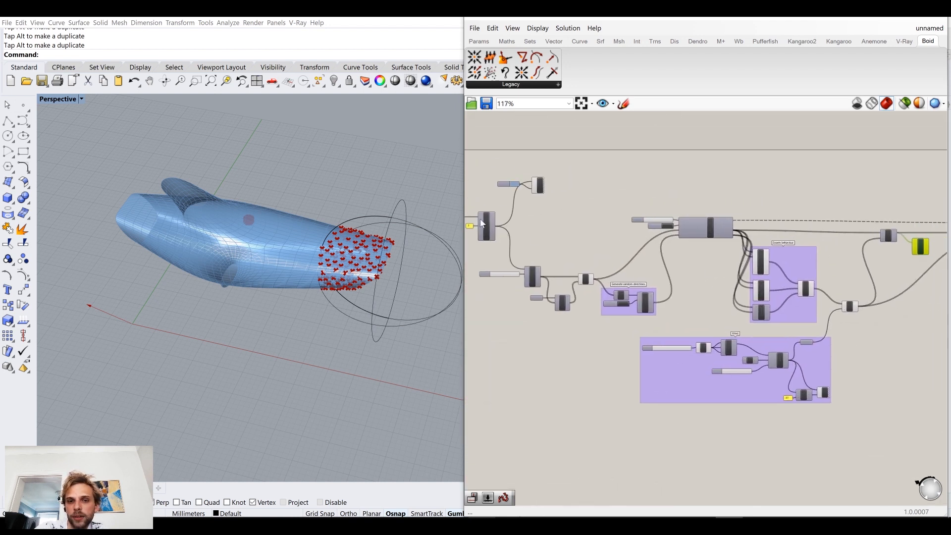
scroll(482, 222, up, 2)
drag(501, 230, 921, 264)
right_drag(907, 266, 898, 265)
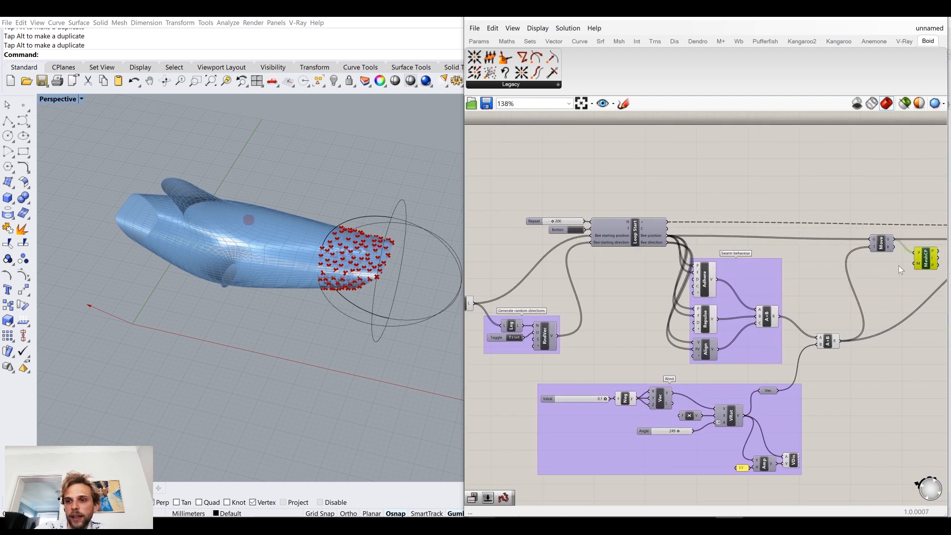
scroll(639, 247, down, 4)
right_drag(568, 249, 672, 239)
scroll(589, 226, up, 7)
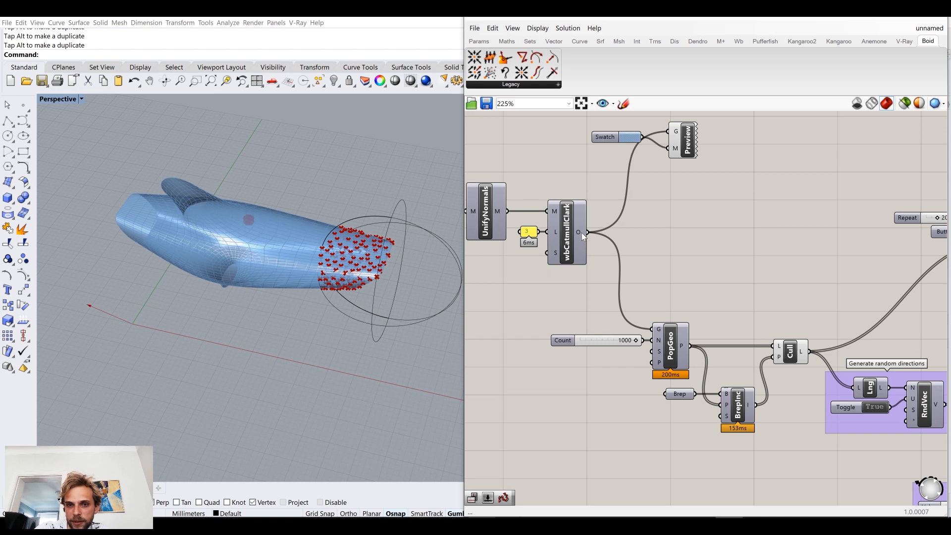
scroll(581, 233, down, 8)
drag(582, 232, 804, 248)
scroll(800, 248, up, 3)
scroll(803, 253, up, 1)
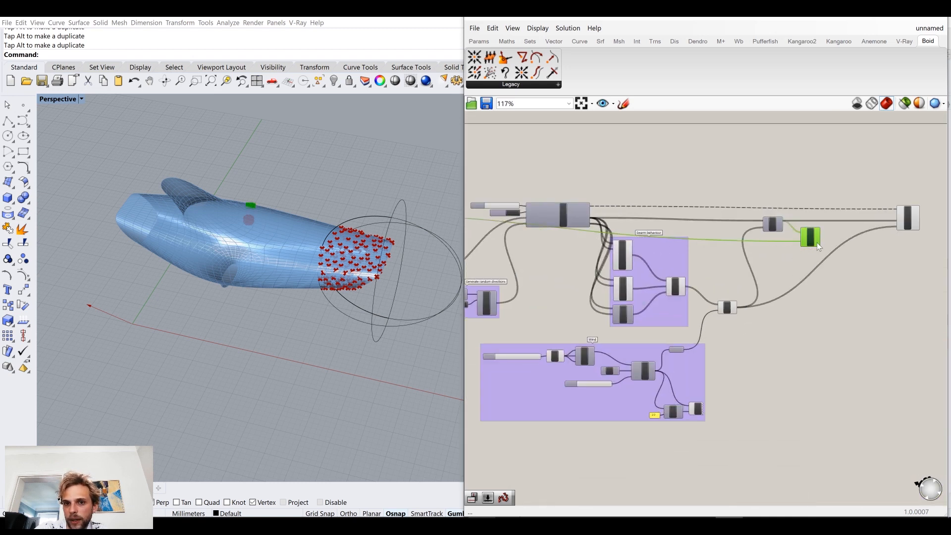
scroll(816, 242, up, 4)
right_drag(803, 223, 706, 269)
drag(693, 273, 681, 271)
Step: Feed Mesh Closest Point's P output into Loop End's D0 input and hide the Mesh Closest Point preview
scroll(236, 202, up, 5)
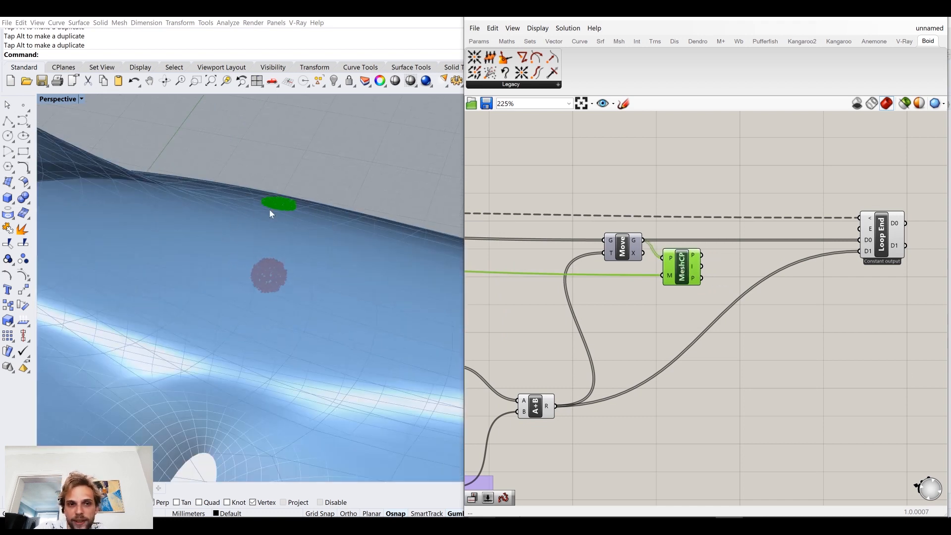
drag(702, 255, 860, 241)
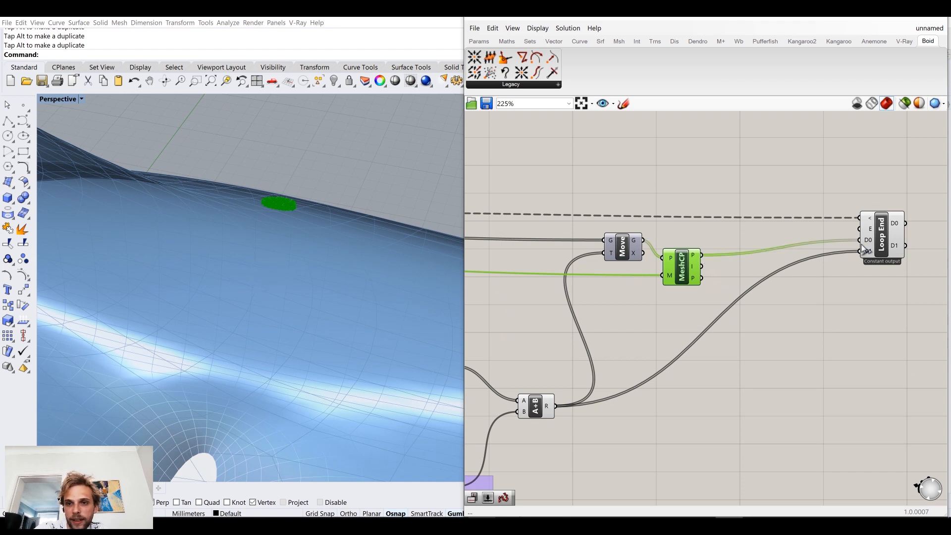
drag(678, 268, 692, 261)
middle_click(691, 261)
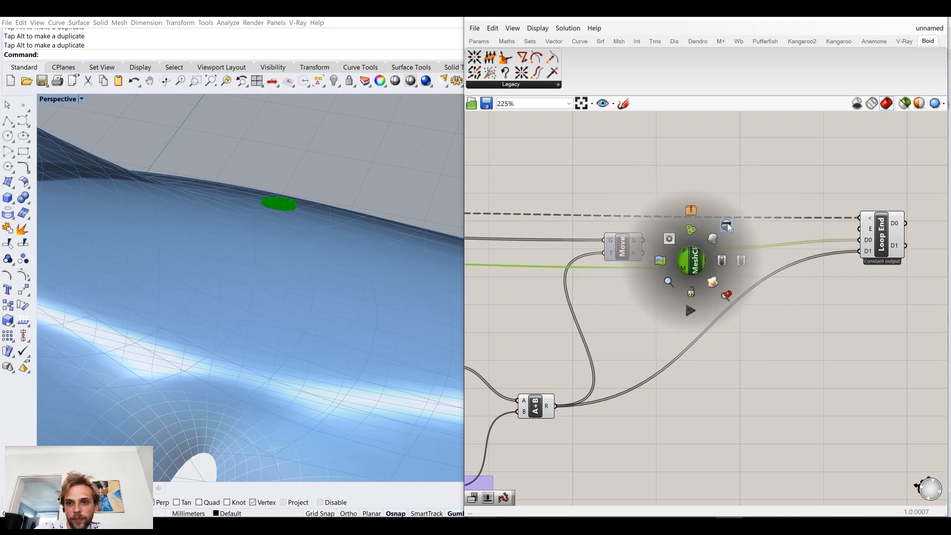
click(727, 223)
click(706, 171)
Step: Restart the loop and watch how the bees travel over the dolphin mesh surface
scroll(573, 244, down, 3)
scroll(566, 234, up, 2)
scroll(575, 213, up, 3)
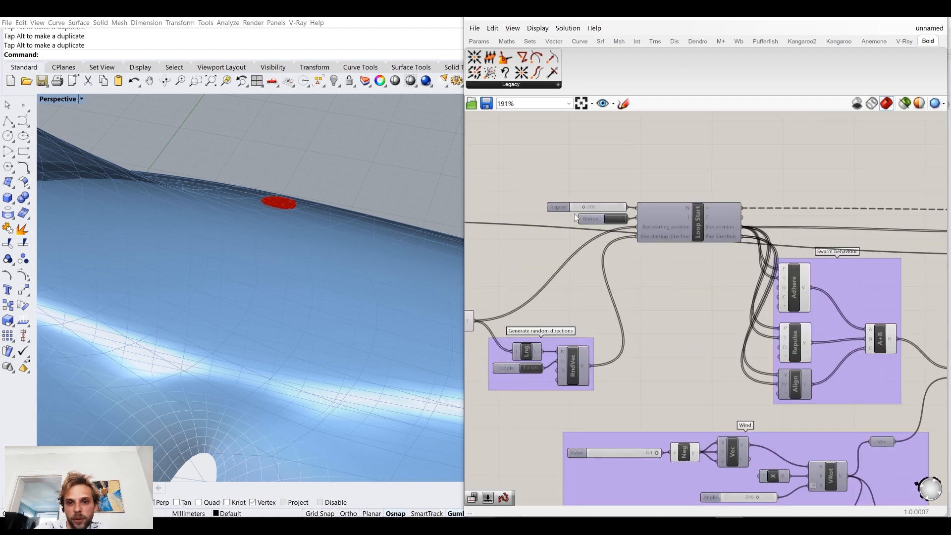
click(626, 222)
scroll(264, 277, down, 5)
mouse_move(277, 299)
right_down()
mouse_move(307, 310)
mouse_move(284, 271)
mouse_move(314, 310)
mouse_move(268, 269)
mouse_move(278, 286)
right_up()
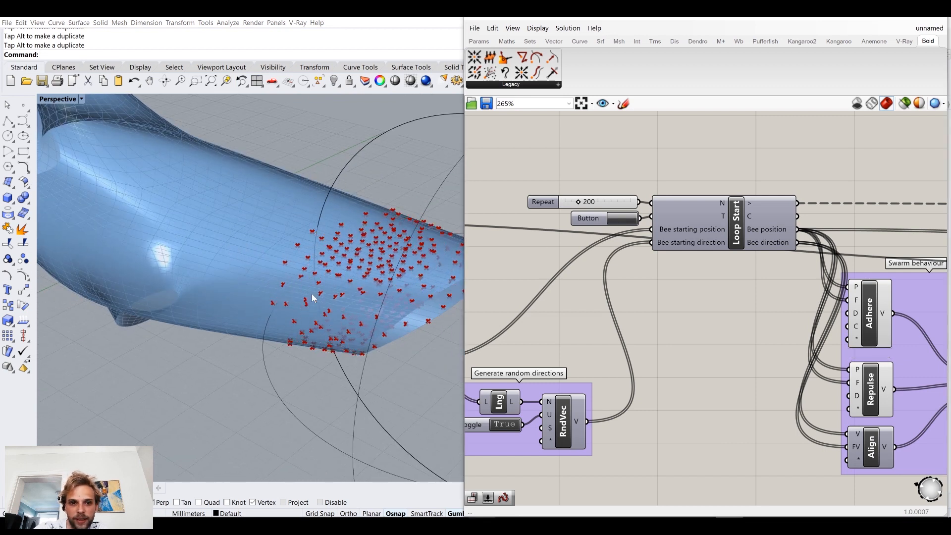
scroll(604, 326, down, 3)
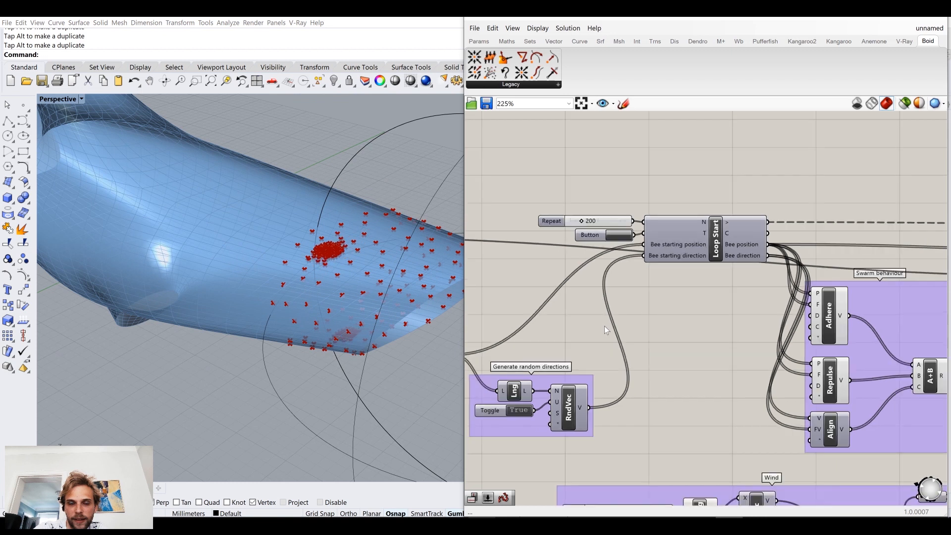
Step: Hide the preview of the Cull component's starting points and rerun the loop
right_drag(664, 313, 799, 289)
click(616, 321)
middle_click(616, 320)
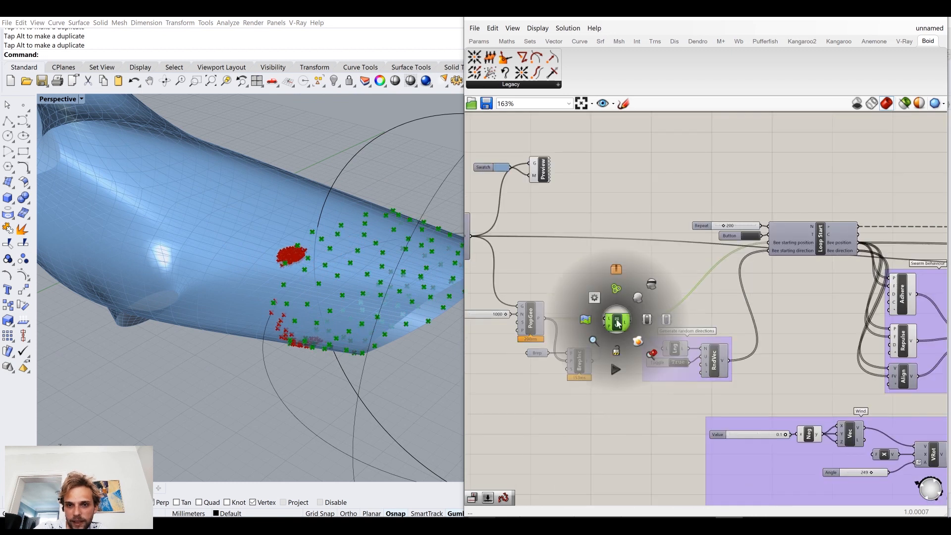
click(649, 287)
click(678, 270)
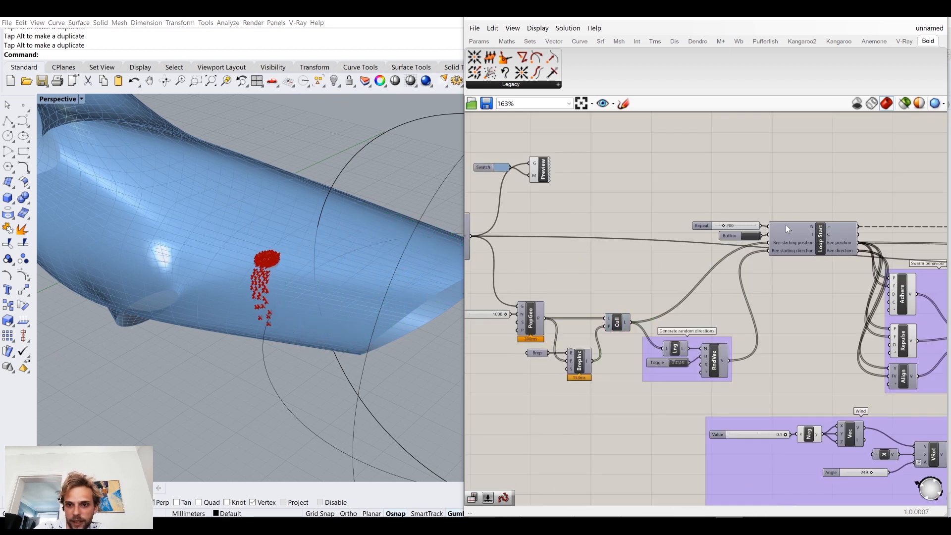
click(751, 237)
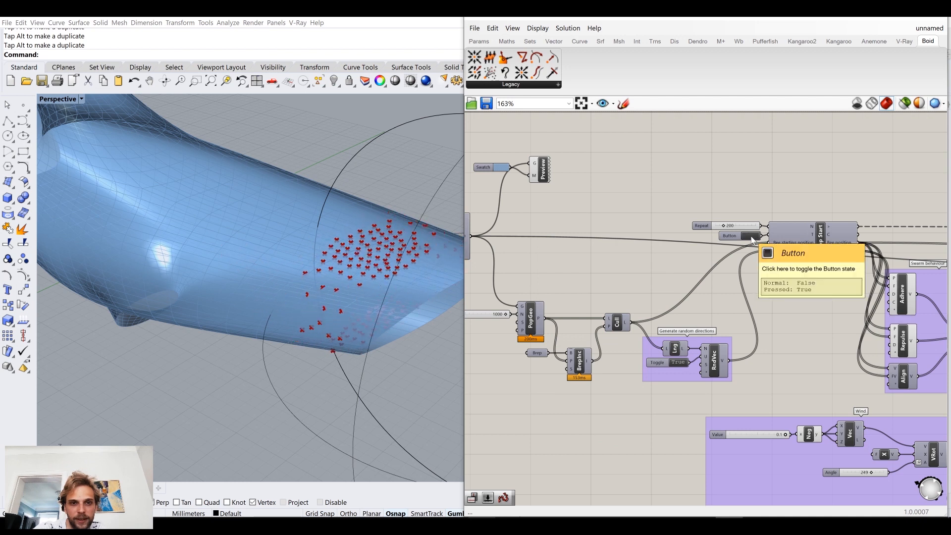
click(751, 237)
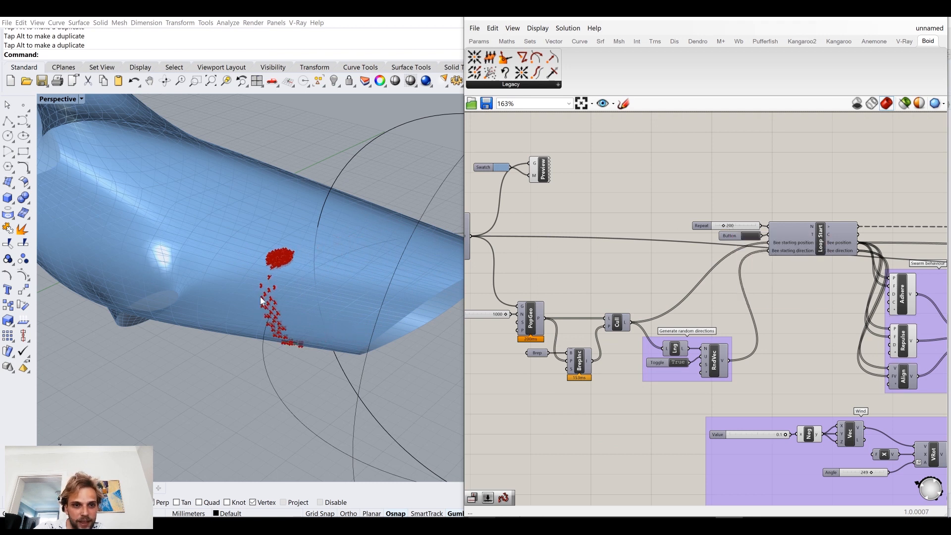
Step: Set the Repeat slider to 0 and restart the loop to return the bees to their starting positions
right_drag(519, 272, 593, 256)
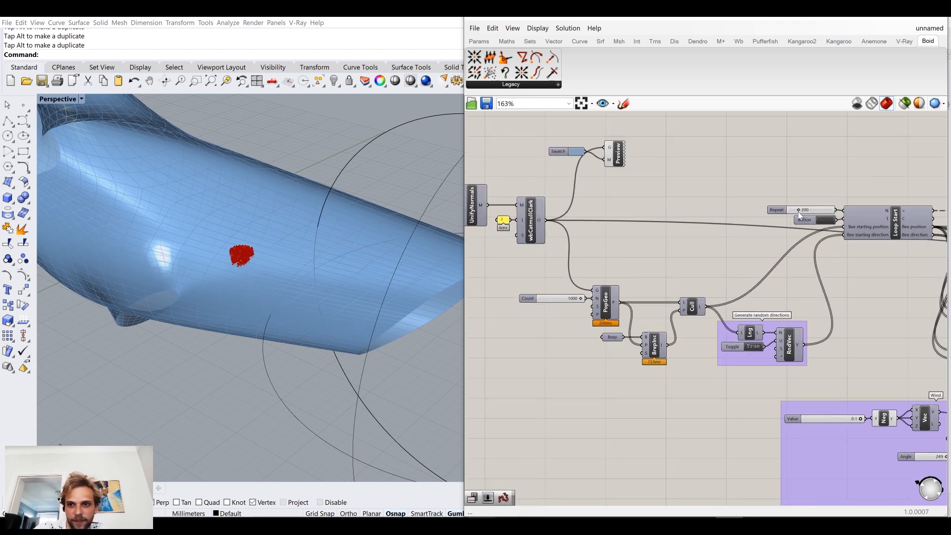
drag(797, 209, 789, 210)
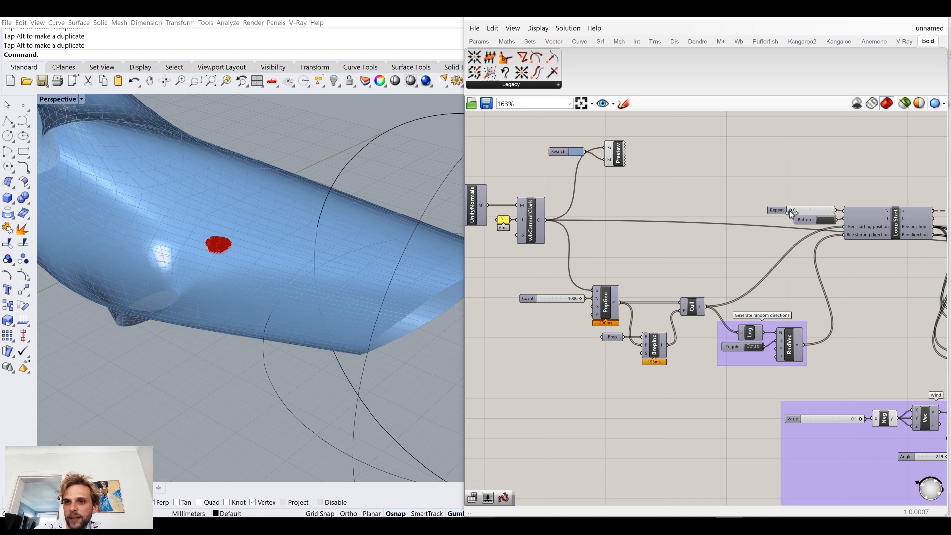
click(830, 220)
Step: Add a Flip Matrix component beside Loop End and feed Loop End's D0 output into it
scroll(806, 324, down, 6)
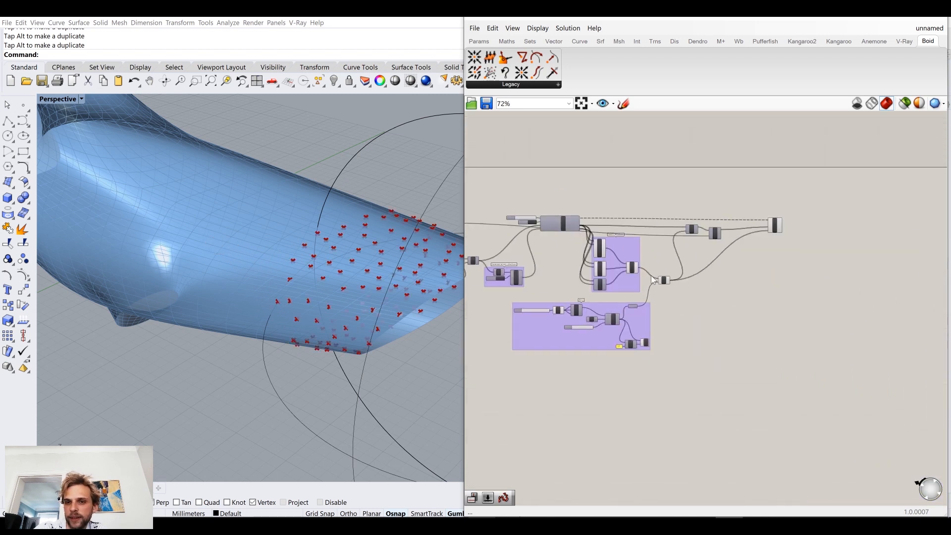
scroll(683, 297, up, 4)
scroll(720, 224, up, 4)
right_drag(366, 234, 323, 243)
scroll(355, 245, down, 5)
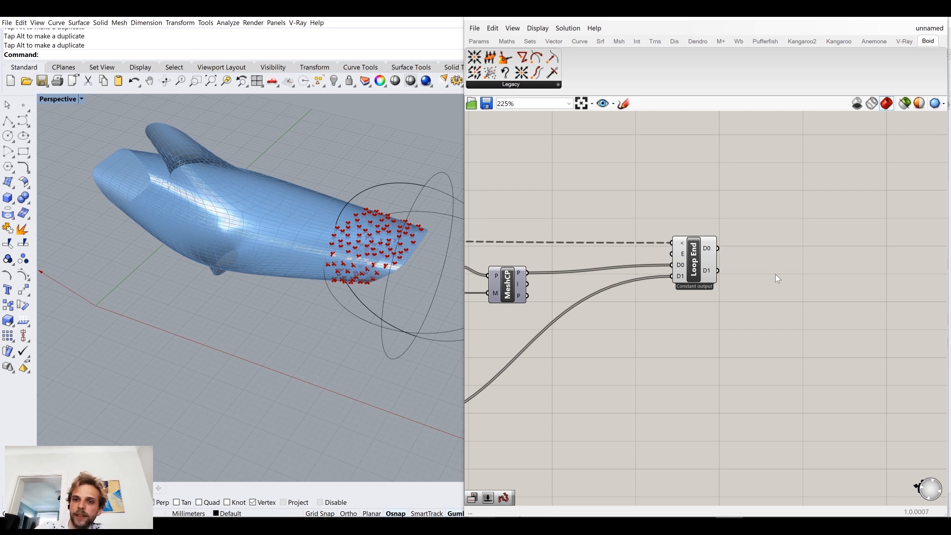
right_drag(775, 274, 681, 290)
double_click(682, 290)
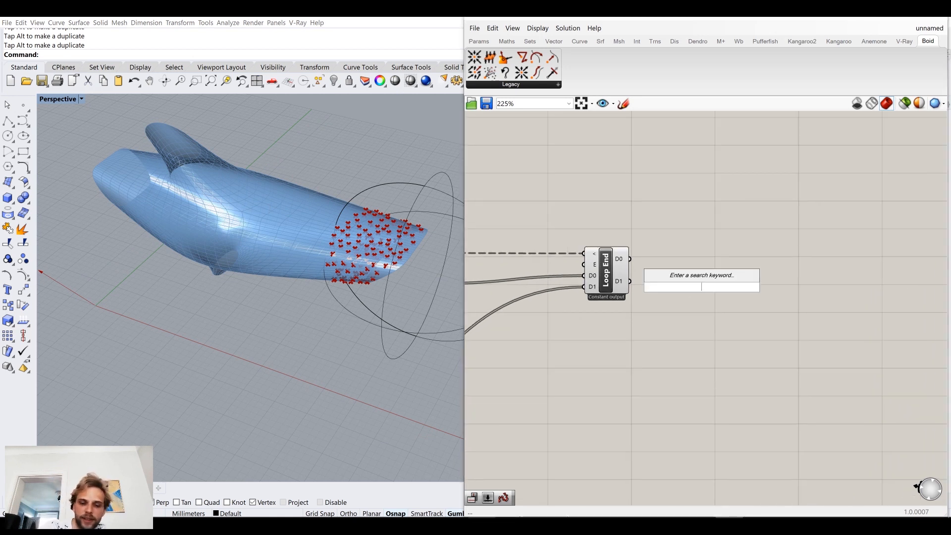
text(FLIP MAT)
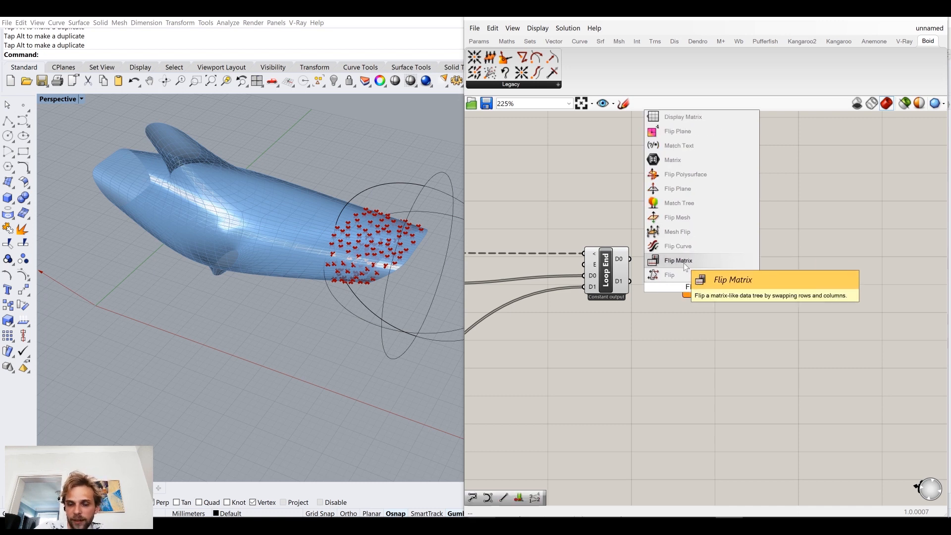
click(684, 261)
drag(676, 288, 674, 263)
drag(742, 300, 656, 210)
drag(738, 319, 647, 222)
drag(702, 296, 630, 218)
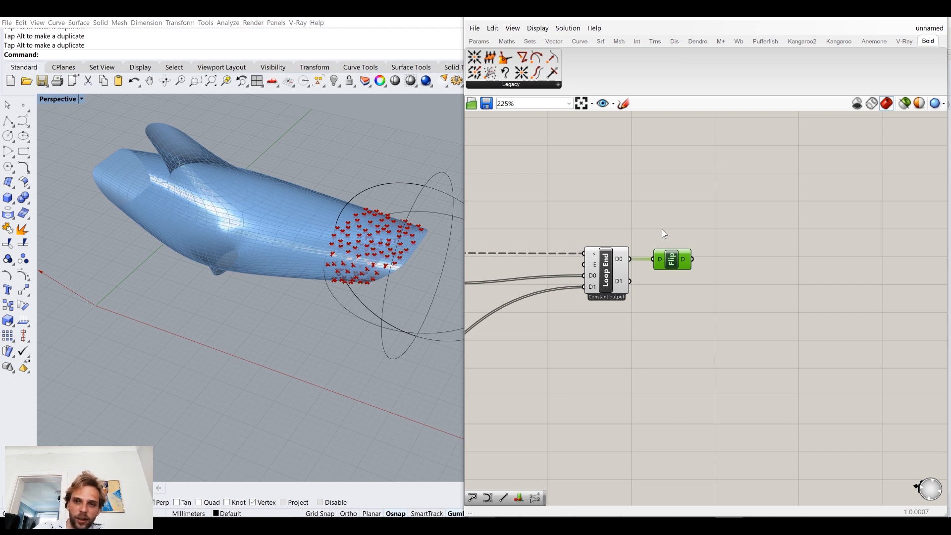
mouse_move(677, 258)
mouse_down()
mouse_move(686, 253)
mouse_move(672, 260)
mouse_up()
click(711, 298)
drag(720, 308, 641, 199)
drag(753, 327, 638, 211)
drag(748, 347, 646, 218)
drag(716, 317, 633, 207)
drag(731, 341, 640, 193)
Step: Hide the preview of the Loop End component
click(590, 267)
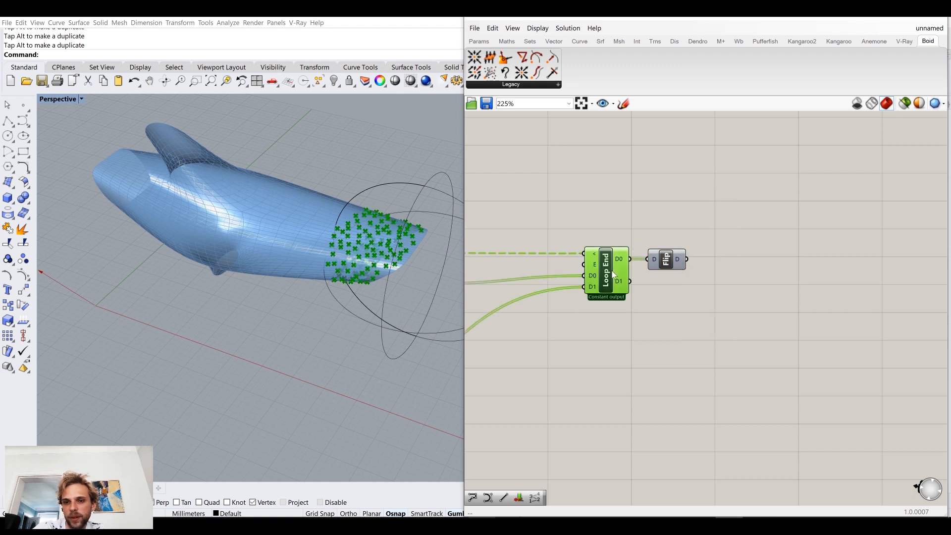
middle_click(612, 270)
click(648, 236)
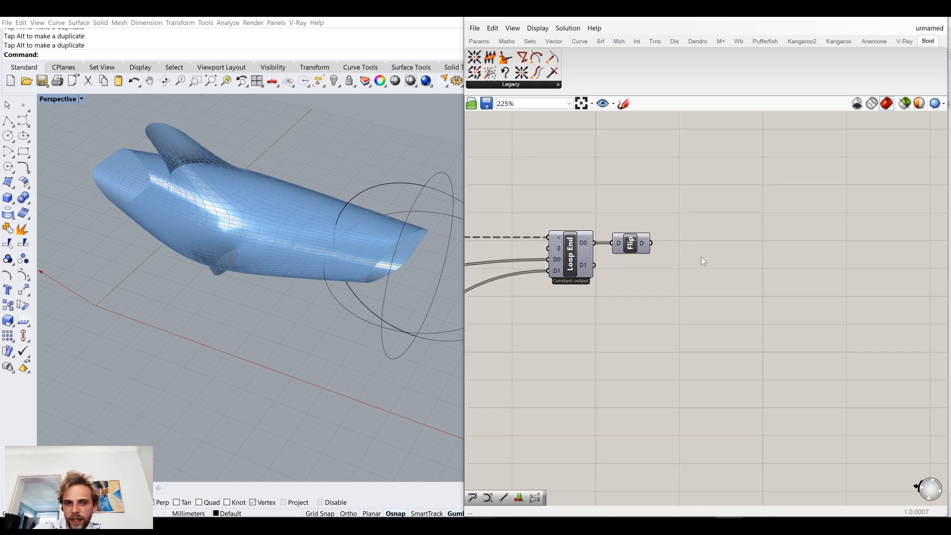
Step: Add a PolyLine component after Flip Matrix and feed the flipped data into its V input
double_click(722, 296)
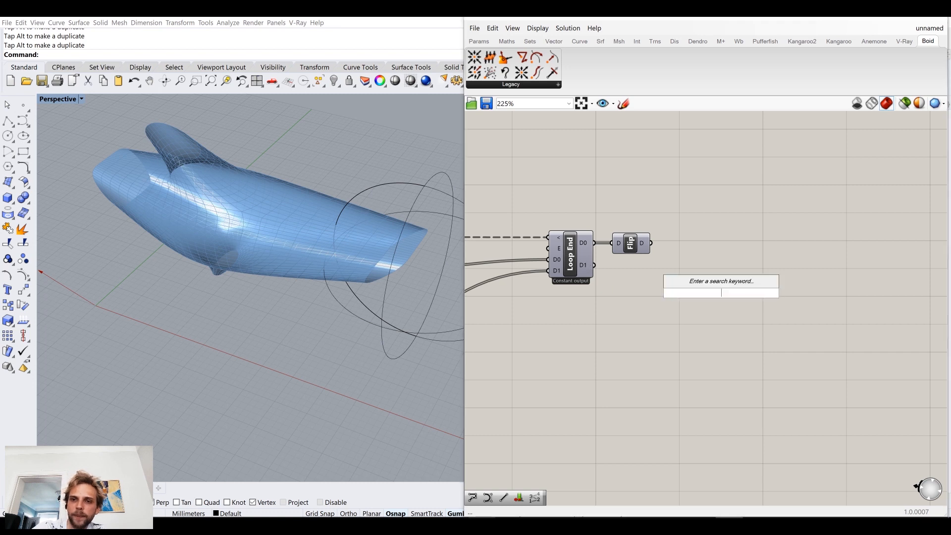
text(POLY)
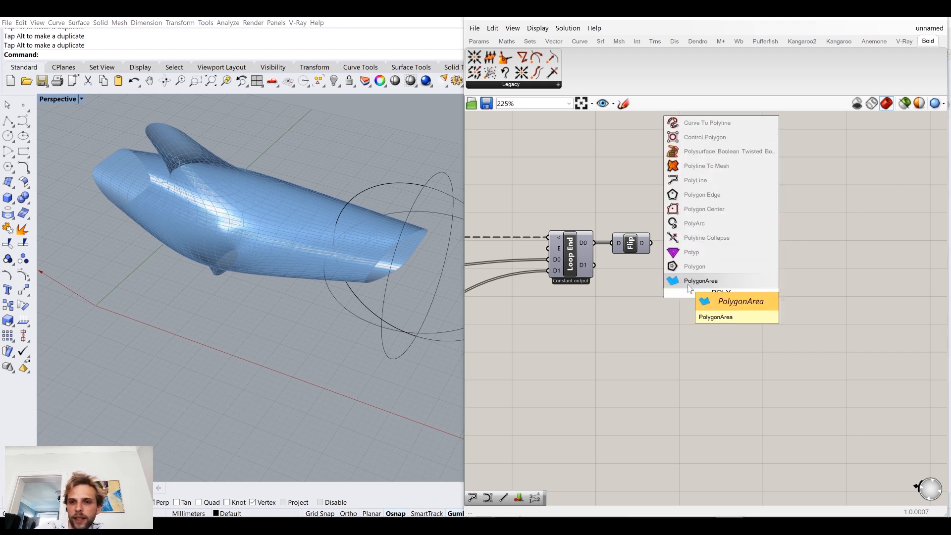
click(710, 182)
drag(650, 243, 702, 252)
click(663, 277)
Step: Set Loop Start's Repeat slider to 158
scroll(664, 278, down, 5)
right_drag(664, 277, 885, 273)
right_drag(605, 271, 679, 254)
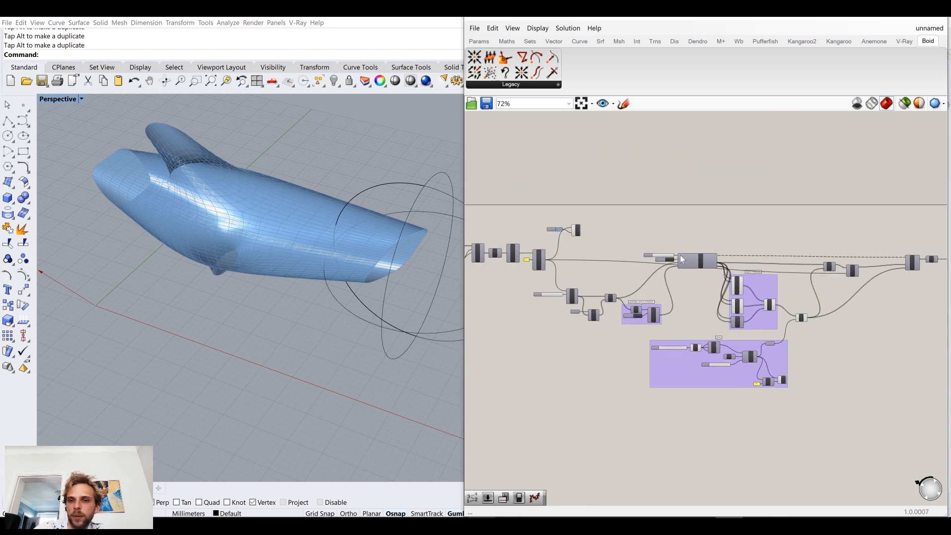
scroll(679, 255, up, 8)
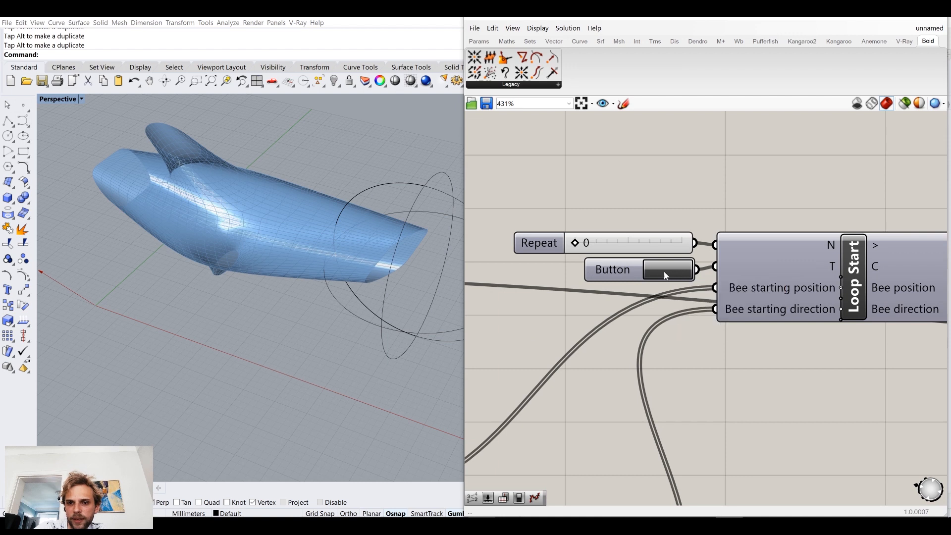
drag(584, 243, 593, 244)
Step: Examine the PolyLine's warning, Flip Matrix's output and Loop End's D0 output
scroll(669, 322, down, 7)
right_drag(851, 322, 596, 259)
scroll(746, 254, up, 5)
scroll(739, 281, up, 3)
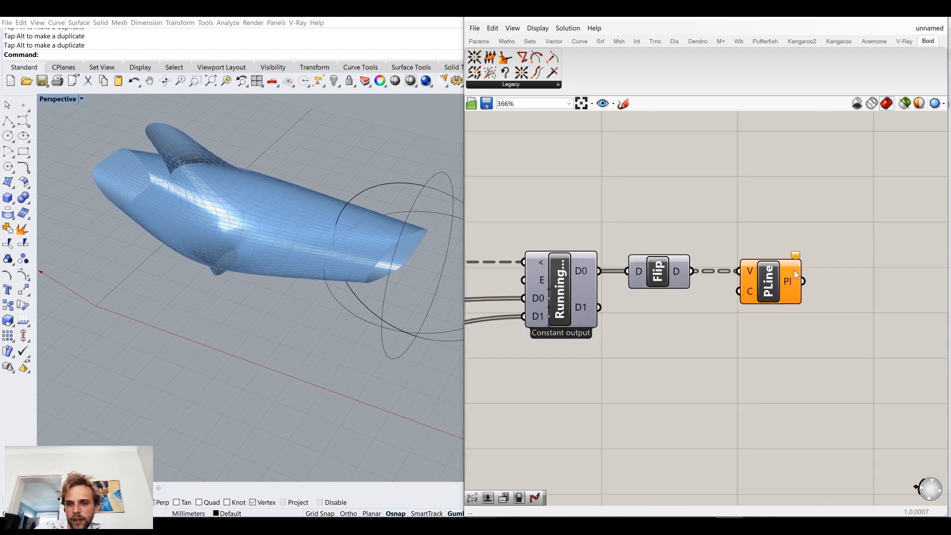
mouse_move(799, 256)
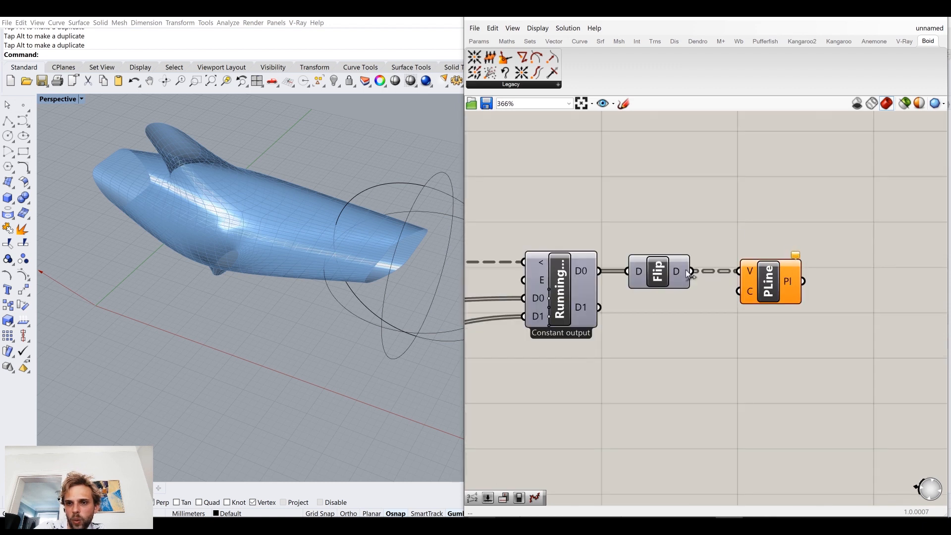
mouse_move(686, 274)
mouse_move(587, 270)
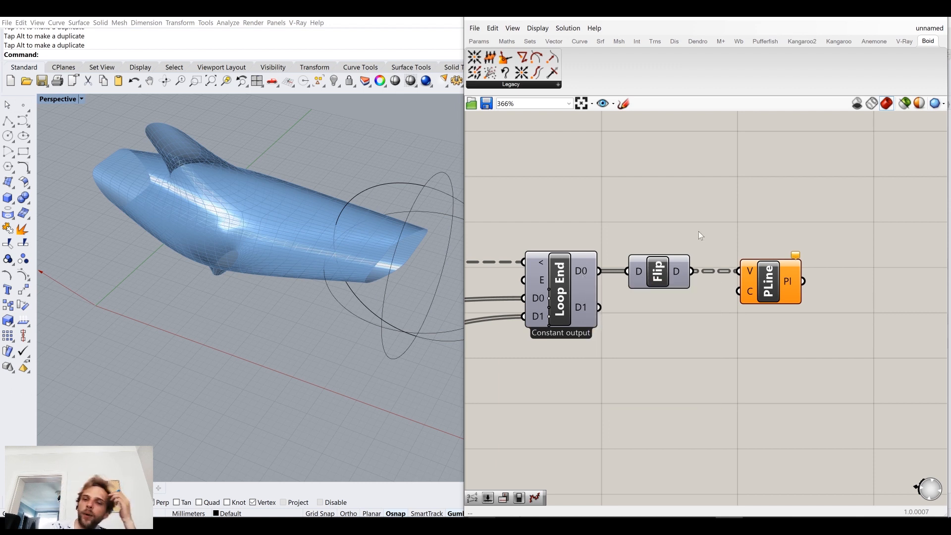
scroll(544, 220, down, 4)
right_drag(519, 239, 777, 270)
right_drag(946, 235, 773, 241)
scroll(711, 221, up, 3)
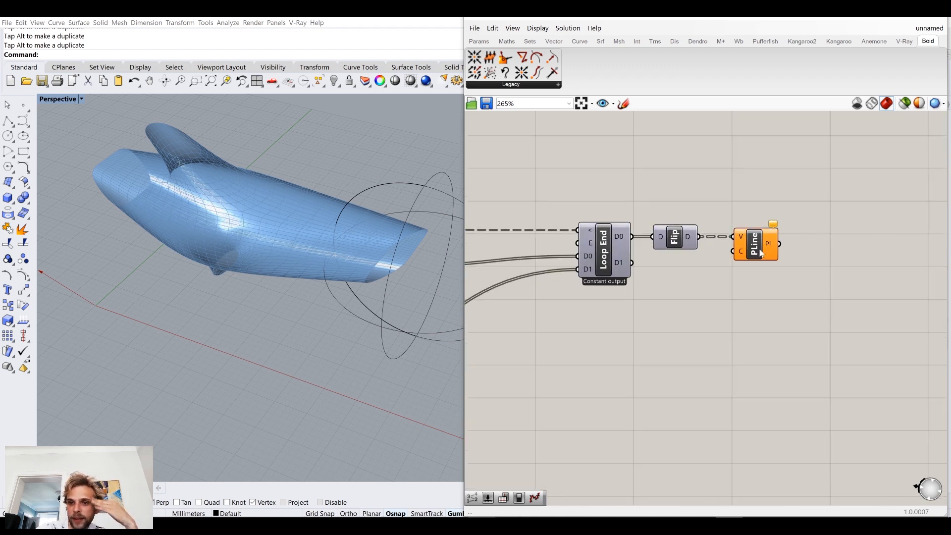
Step: Turn the preview of the Loop End component back on
click(603, 250)
scroll(603, 251, up, 1)
middle_click(603, 250)
click(639, 187)
Step: Restart the loop with the trigger button and watch the bees move across the dolphin
right_drag(651, 256, 803, 288)
scroll(803, 289, down, 7)
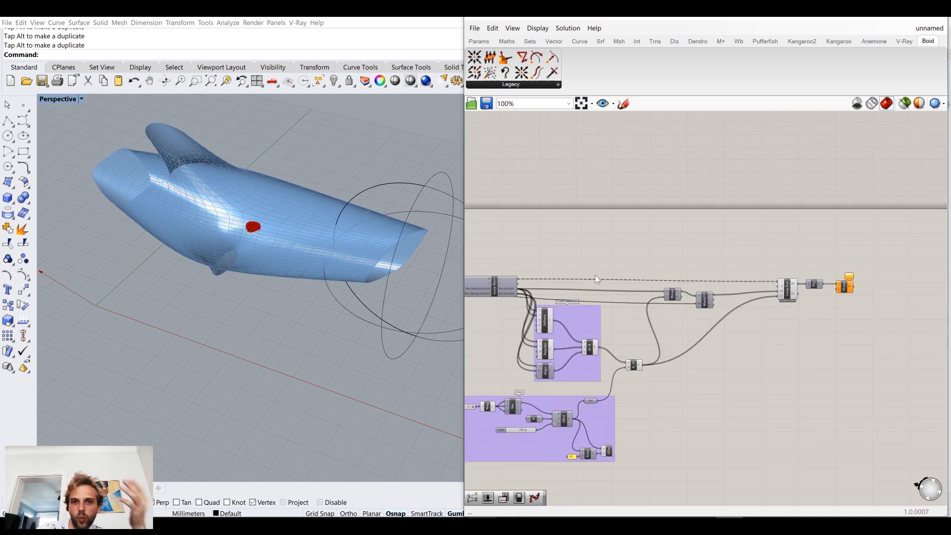
right_drag(595, 274, 849, 292)
scroll(622, 289, up, 4)
click(790, 312)
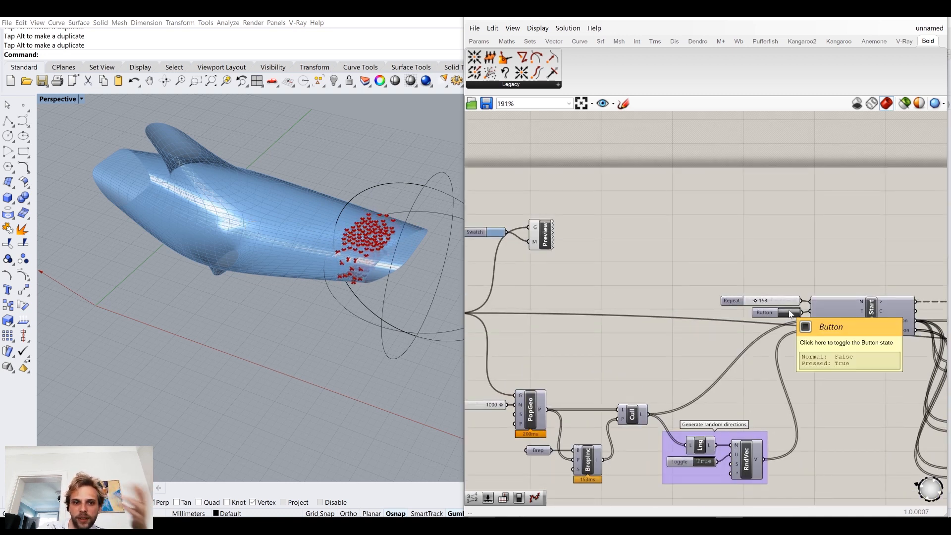
right_drag(740, 327, 555, 286)
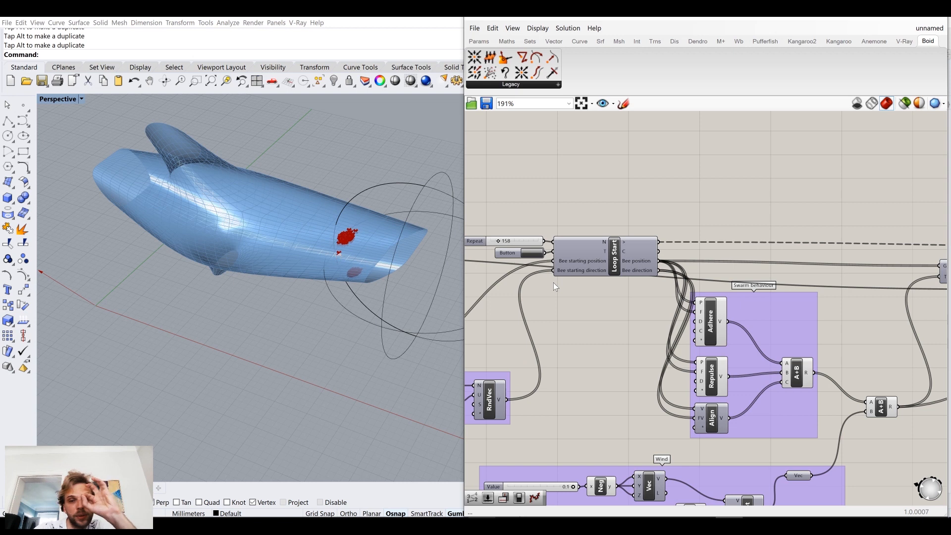
scroll(628, 305, down, 6)
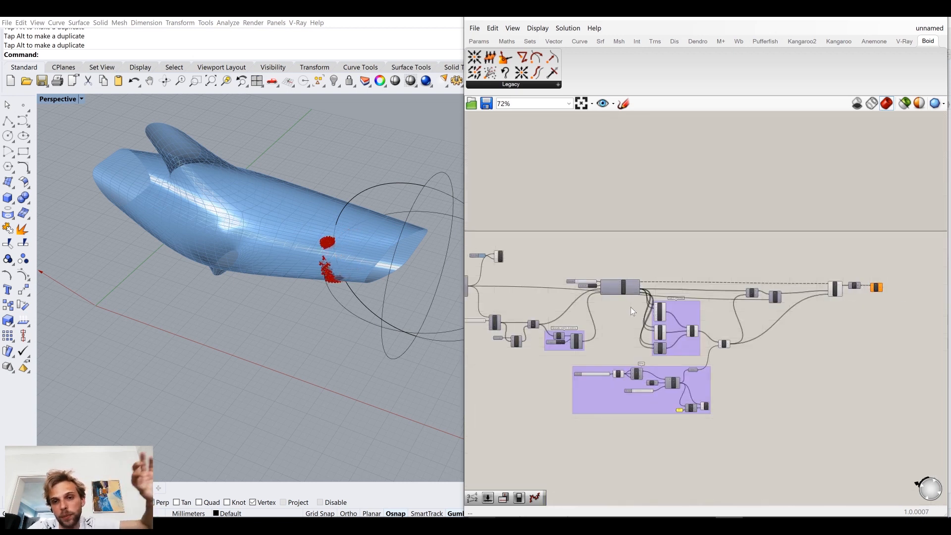
Step: Enable Record data on the Loop End component and restart the loop with the trigger button
scroll(630, 307, down, 1)
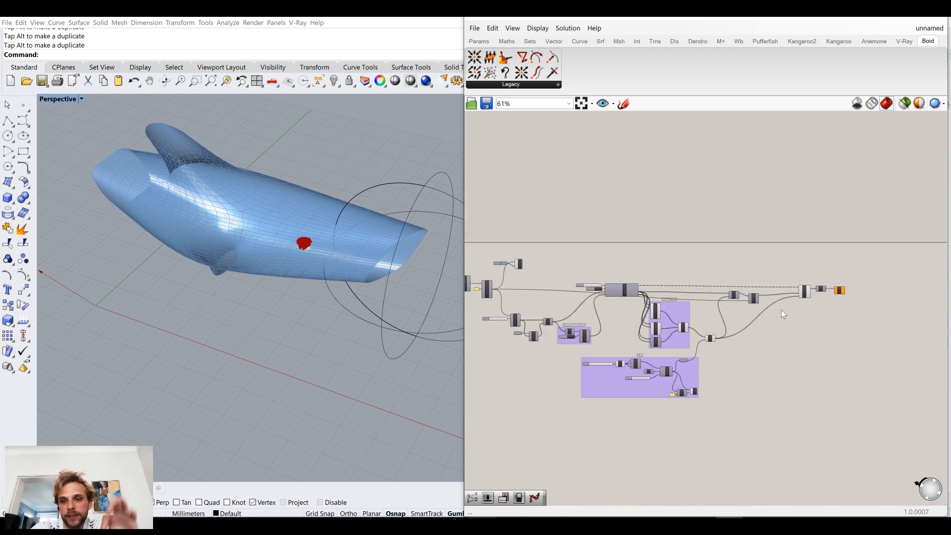
scroll(782, 314, up, 7)
right_drag(819, 284, 736, 307)
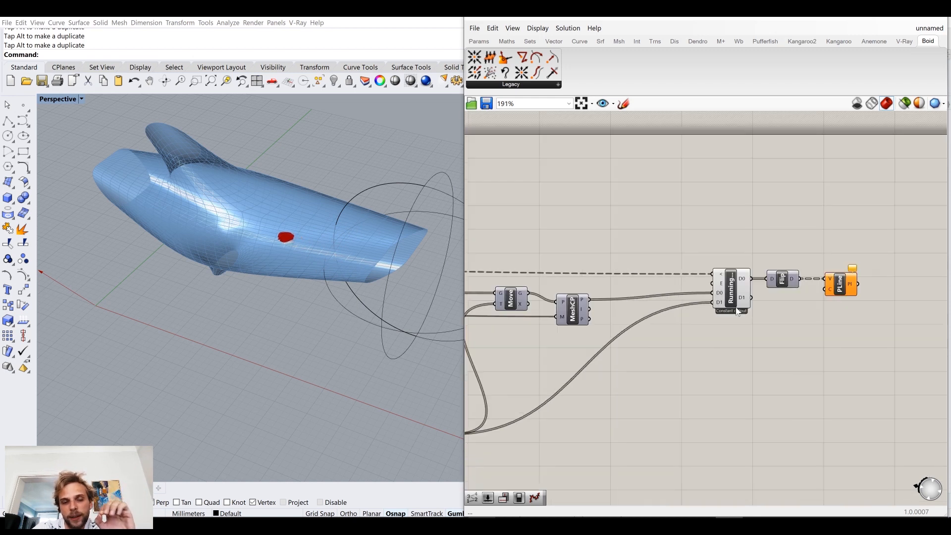
scroll(741, 278, up, 3)
right_click(727, 297)
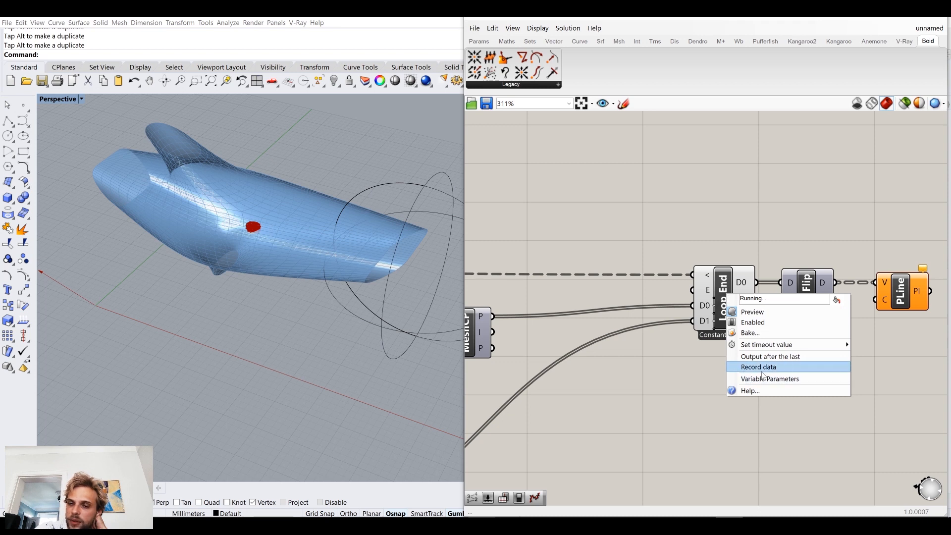
click(763, 369)
scroll(605, 326, down, 5)
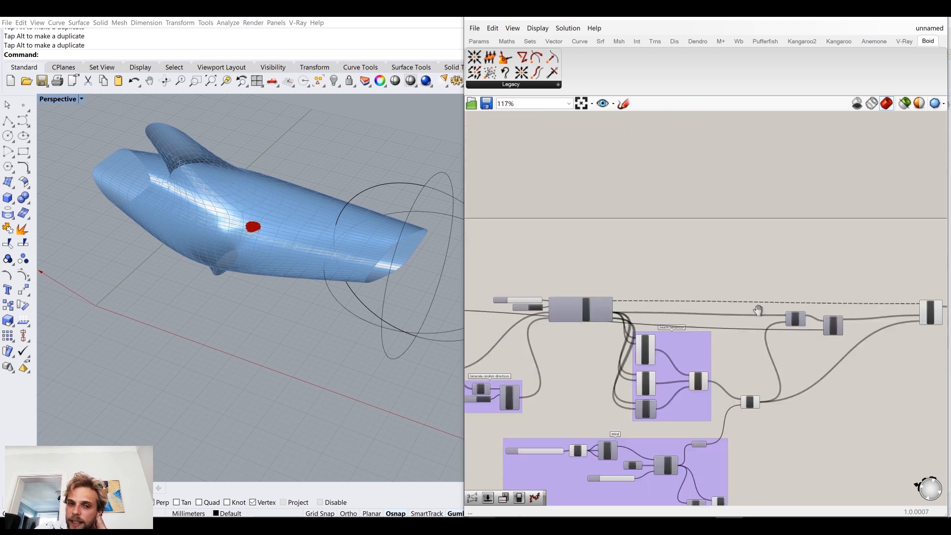
scroll(632, 316, up, 6)
click(681, 323)
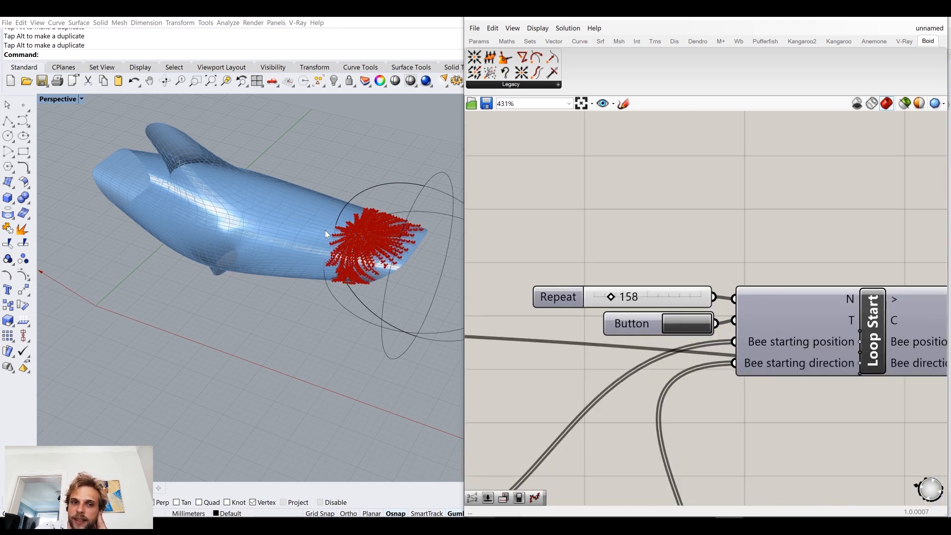
Step: Turn off the preview of the Loop End component so only the polyline trails are drawn
right_drag(378, 269, 380, 268)
right_drag(717, 213, 583, 180)
scroll(582, 180, down, 4)
right_drag(817, 246, 608, 191)
right_drag(704, 220, 499, 214)
right_drag(752, 241, 593, 280)
click(739, 228)
middle_click(742, 224)
click(763, 200)
click(785, 172)
Step: Examine the polyline trails along the dolphin mesh up close and from different angles
right_drag(296, 251, 282, 315)
scroll(382, 180, up, 5)
scroll(282, 315, up, 3)
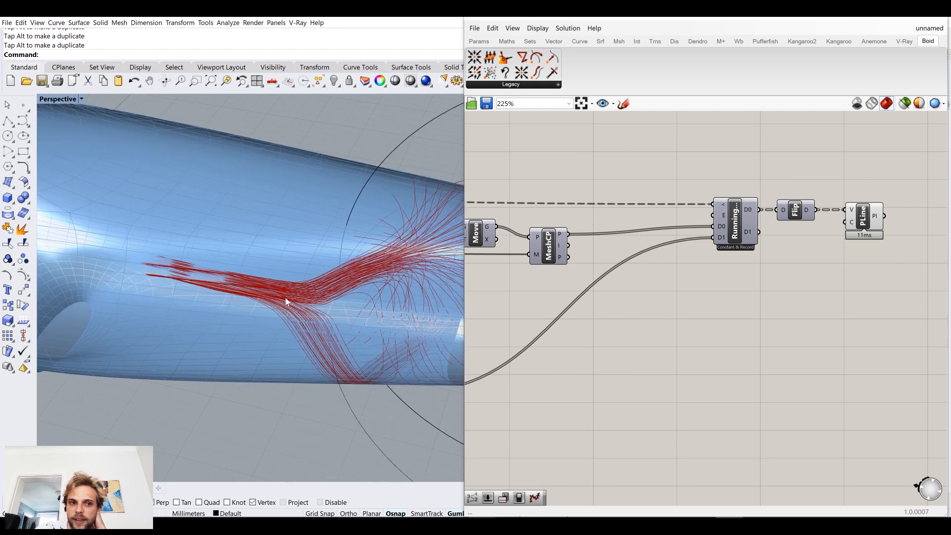
right_drag(202, 263, 302, 295)
scroll(243, 263, down, 7)
scroll(302, 295, up, 3)
scroll(779, 314, down, 5)
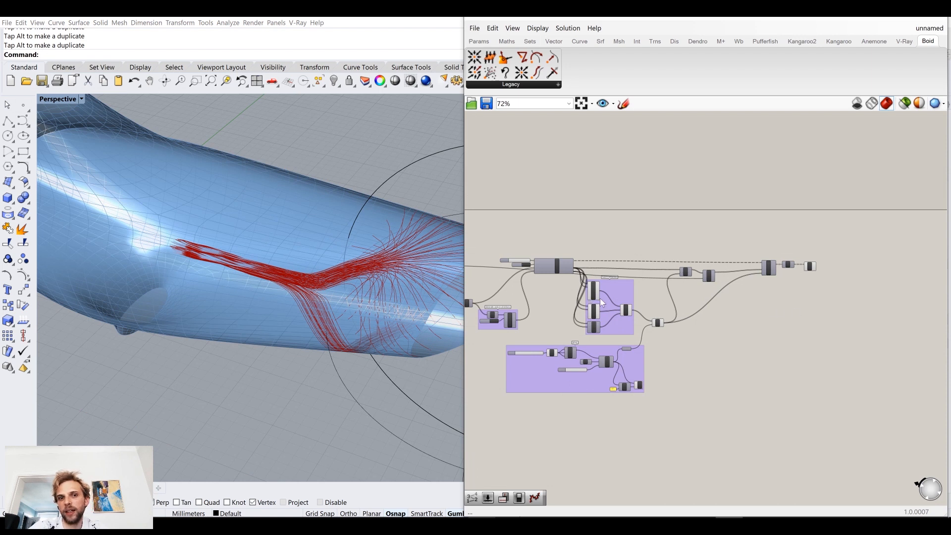
Step: Turn off the preview of the swarm group's A+B component and the A+B component that adds the wind
scroll(600, 298, up, 3)
drag(812, 365, 681, 247)
middle_click(746, 282)
click(843, 347)
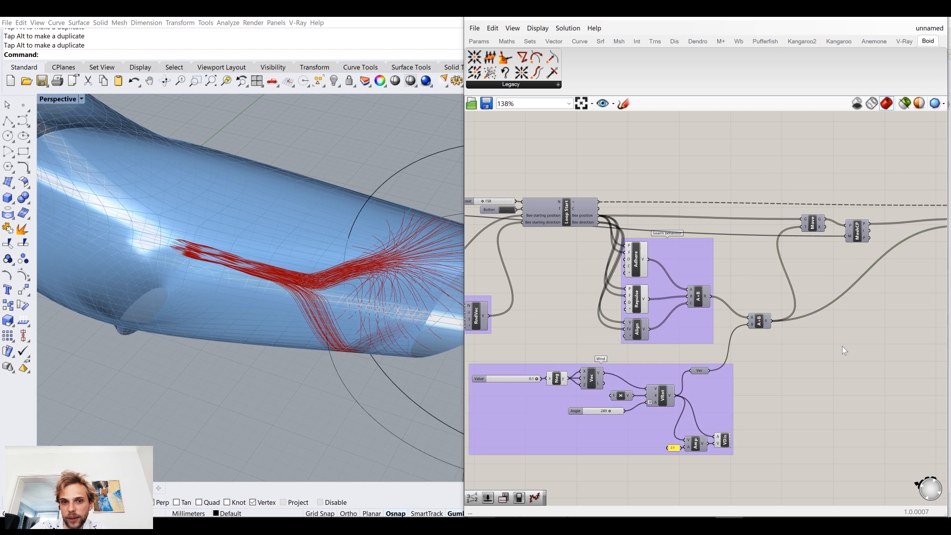
Step: Set Loop Start's Repeat slider to 391 and restart the loop with the trigger button
right_drag(503, 248, 633, 243)
right_drag(726, 345, 717, 286)
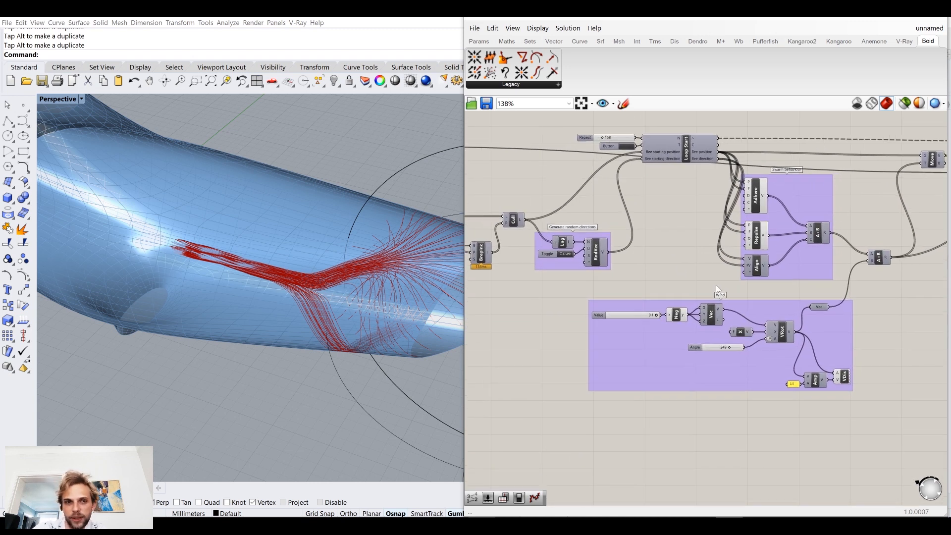
scroll(628, 214, up, 6)
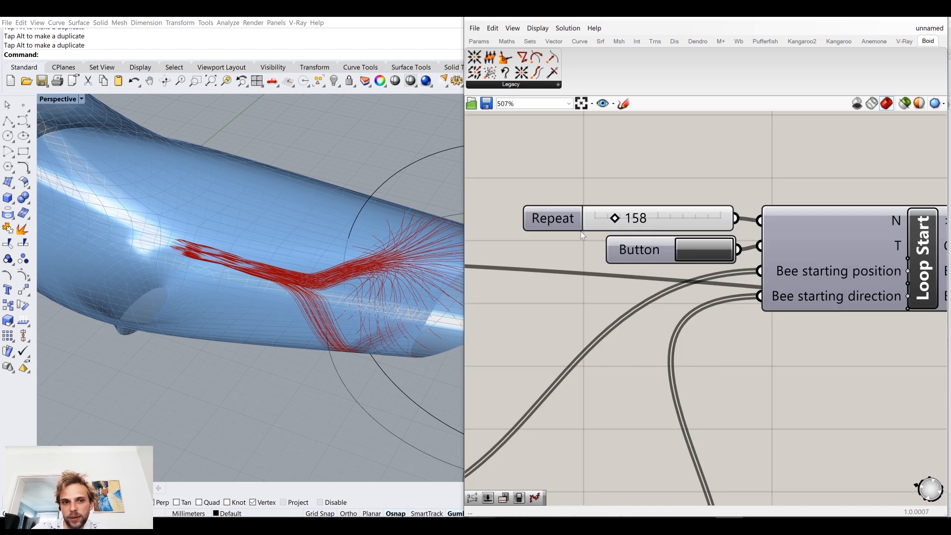
scroll(355, 275, down, 8)
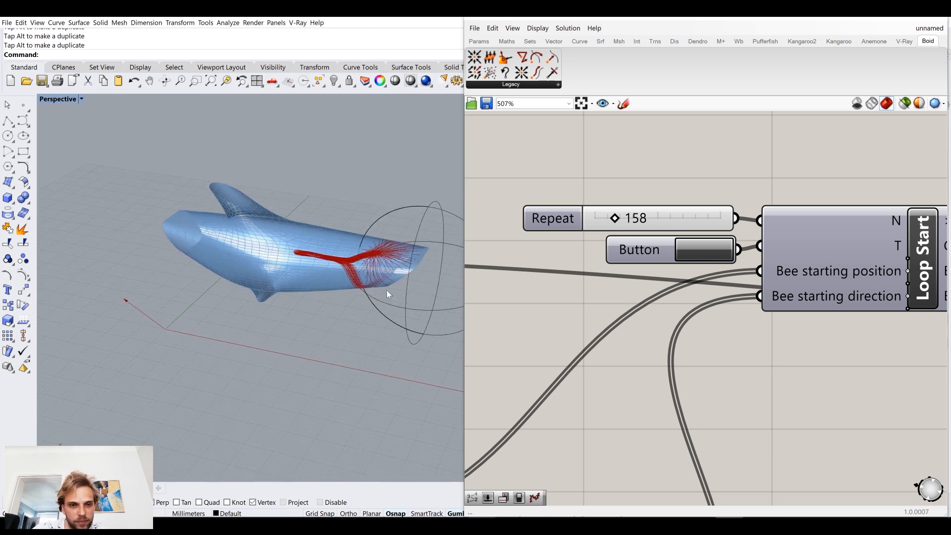
drag(621, 217, 648, 220)
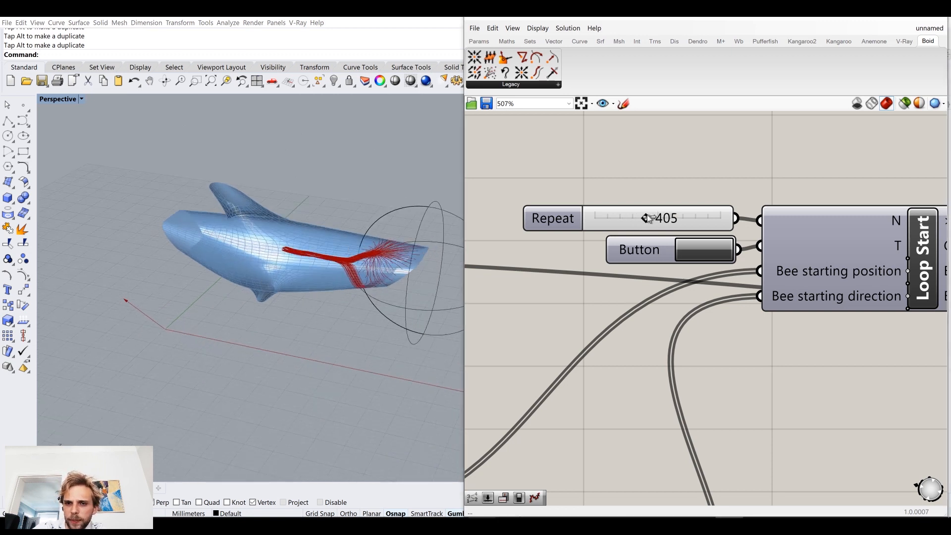
scroll(739, 329, down, 3)
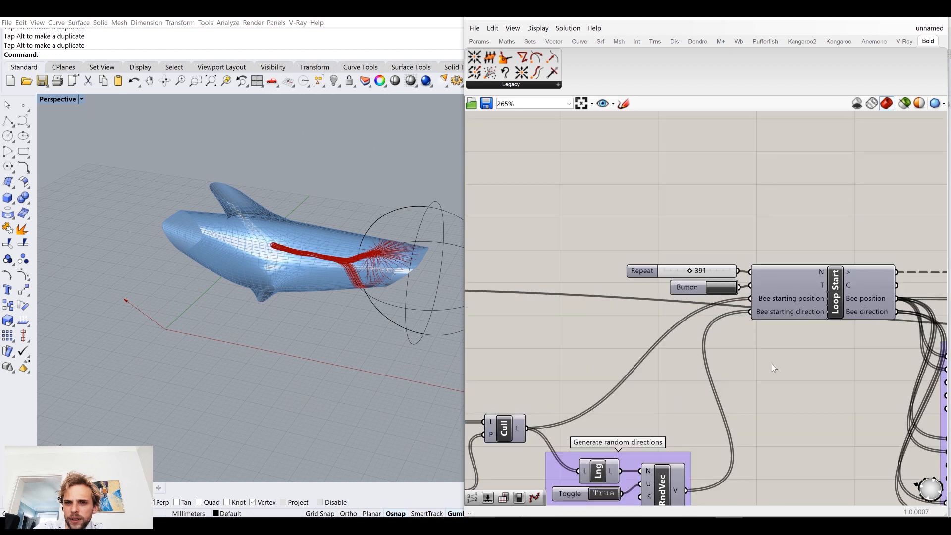
right_drag(796, 395, 641, 218)
right_drag(596, 175, 614, 235)
mouse_move(806, 456)
right_down()
mouse_move(742, 363)
mouse_move(803, 456)
right_up()
click(586, 169)
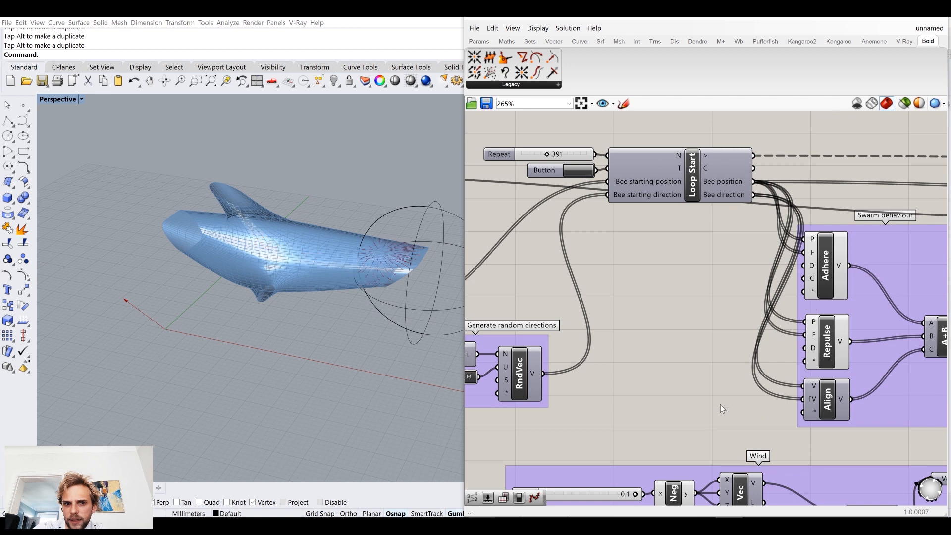
Step: Vary the Wind group's Angle slider while the loop runs, ending at 243, and inspect the trails on the dolphin
right_drag(717, 398, 632, 238)
right_drag(699, 448, 675, 399)
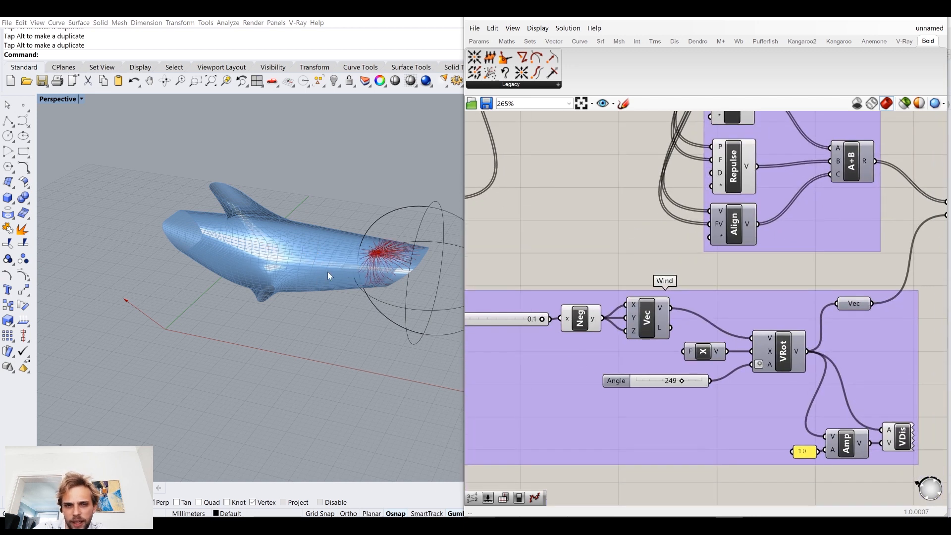
scroll(345, 285, up, 6)
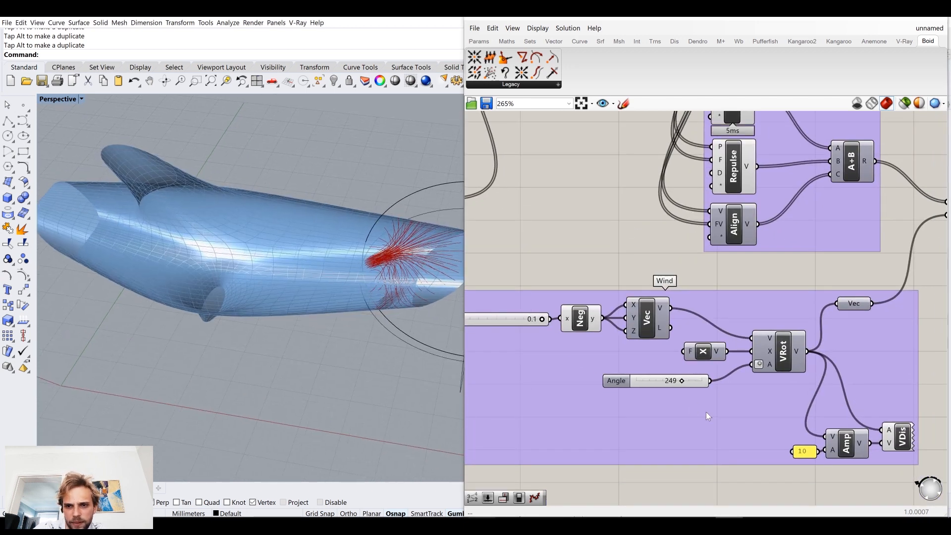
drag(681, 380, 626, 391)
right_drag(296, 340, 337, 311)
drag(634, 380, 678, 385)
right_drag(309, 243, 180, 249)
scroll(150, 233, up, 5)
scroll(186, 249, down, 3)
right_drag(343, 319, 356, 297)
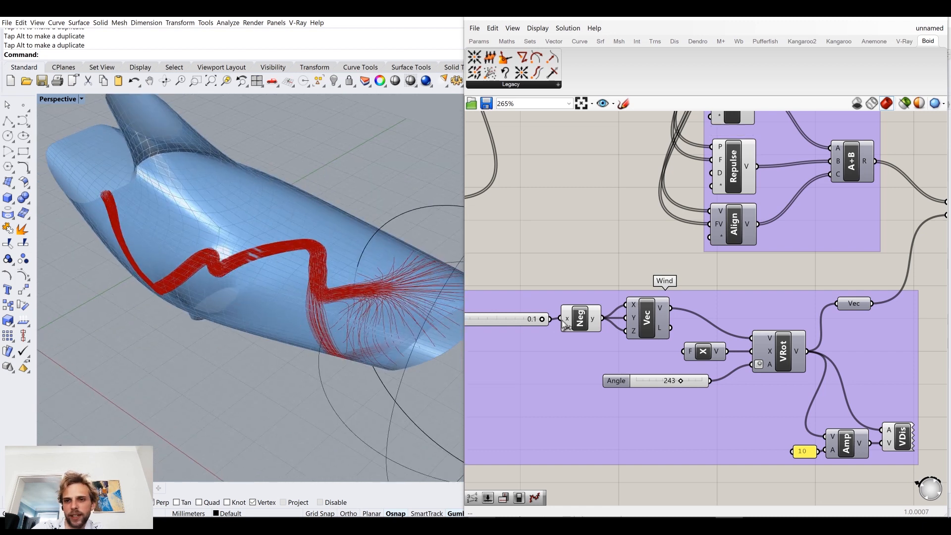
Step: Set Loop Start's Repeat slider to 137 and restart the loop with the trigger button
scroll(631, 251, down, 5)
right_drag(527, 114, 600, 239)
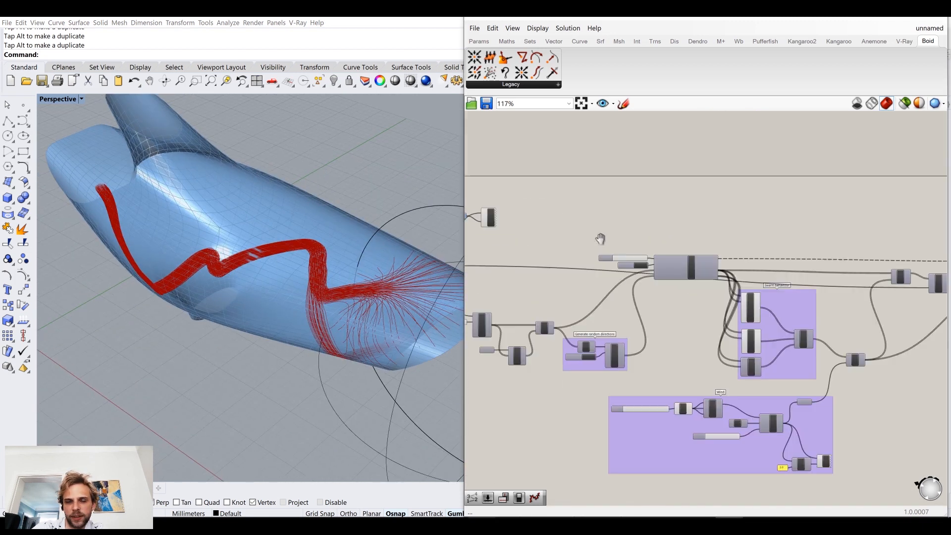
scroll(609, 260, up, 6)
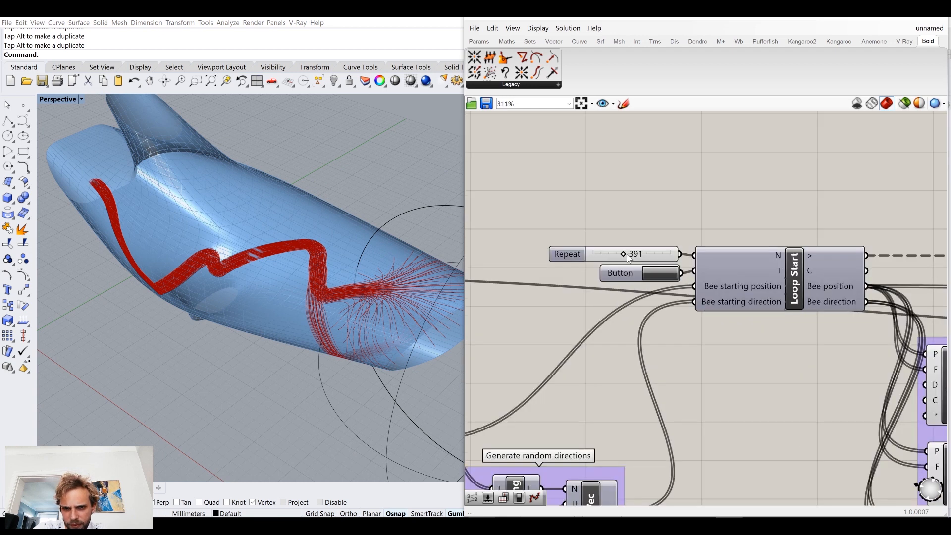
drag(610, 255, 605, 255)
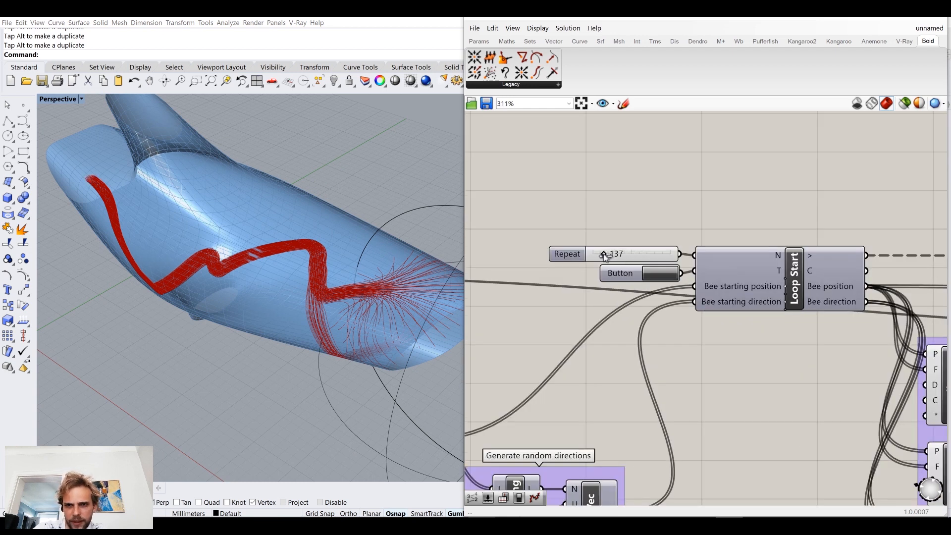
click(663, 280)
Step: Examine the Adhere, Repulse and Align components in the Swarm behaviour group
scroll(673, 393, down, 5)
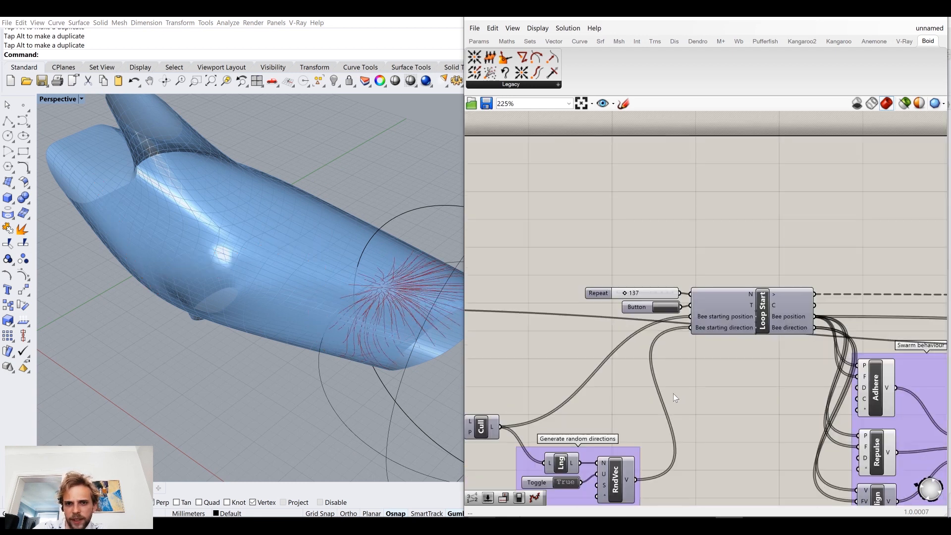
right_drag(698, 411, 607, 261)
scroll(681, 233, up, 4)
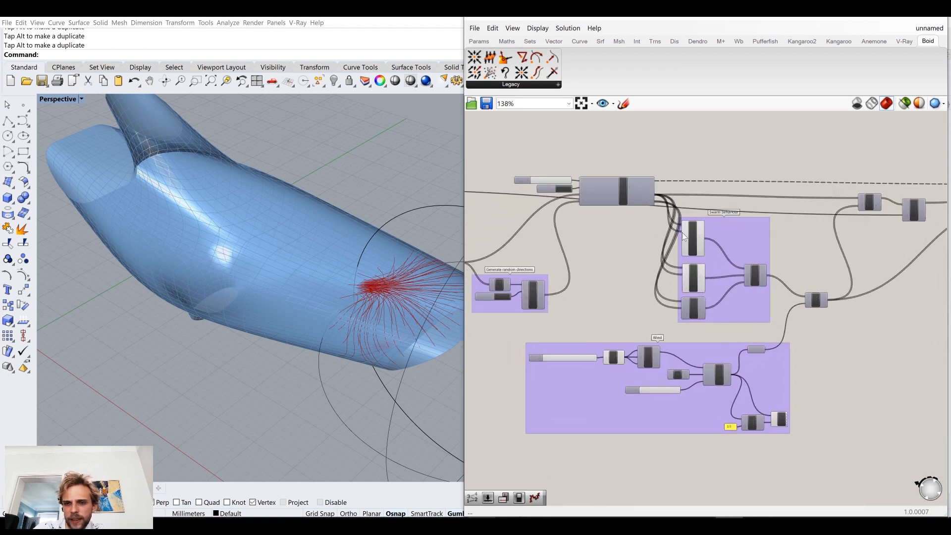
click(702, 244)
click(700, 308)
click(700, 355)
click(554, 343)
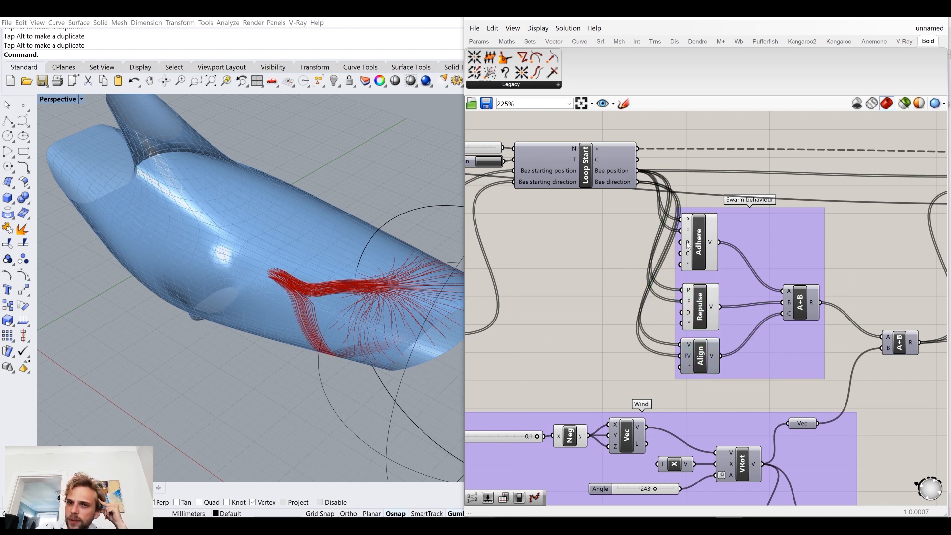
Step: Add a number slider with value 5, connect it to Adhere's D input and place it beside the Swarm behaviour group
mouse_move(687, 245)
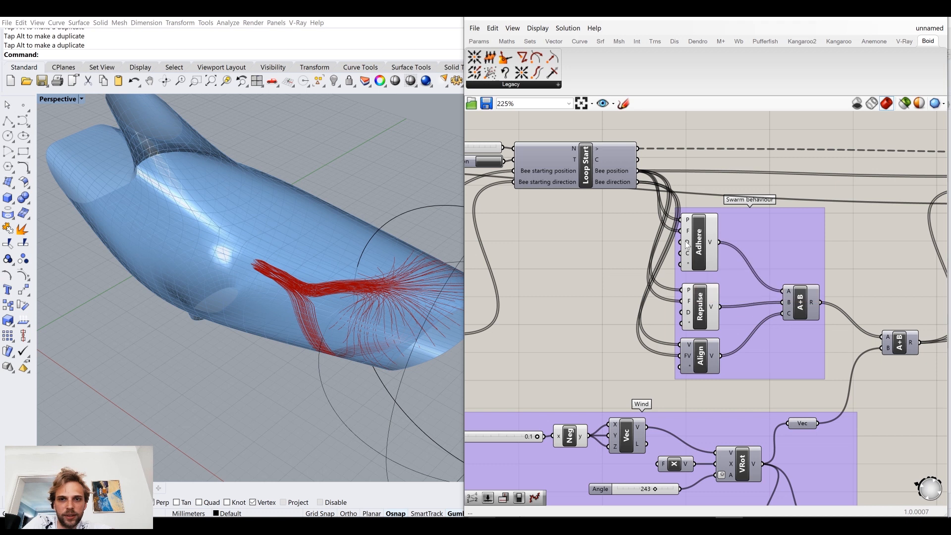
double_click(614, 261)
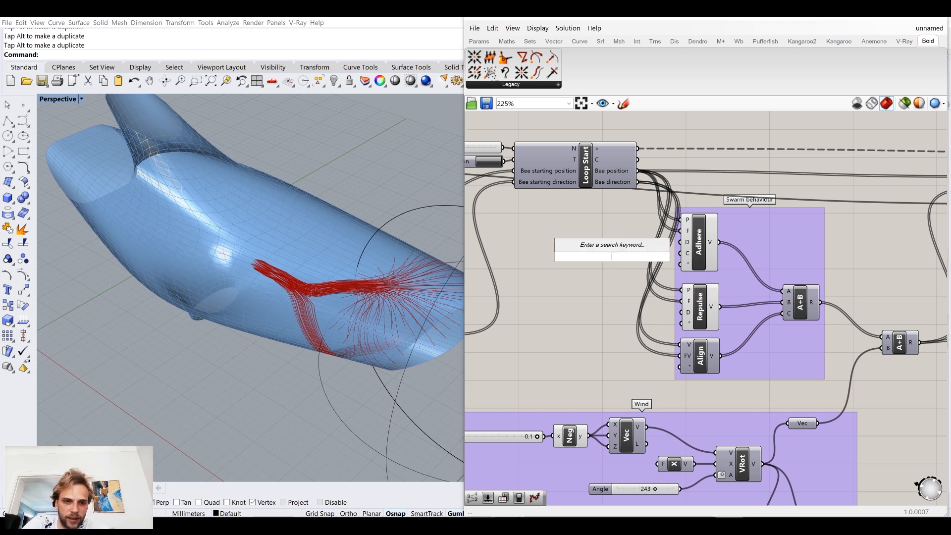
text(5)
key(Return)
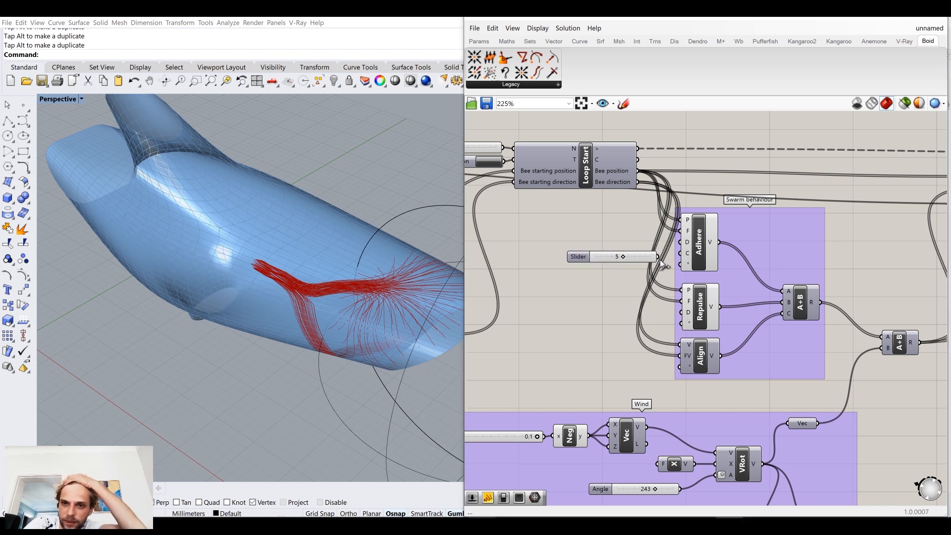
drag(681, 243, 681, 243)
drag(656, 256, 612, 241)
click(560, 290)
Step: Restart the loop with the trigger button and inspect the trails on the dolphin from several angles
right_drag(560, 291, 627, 302)
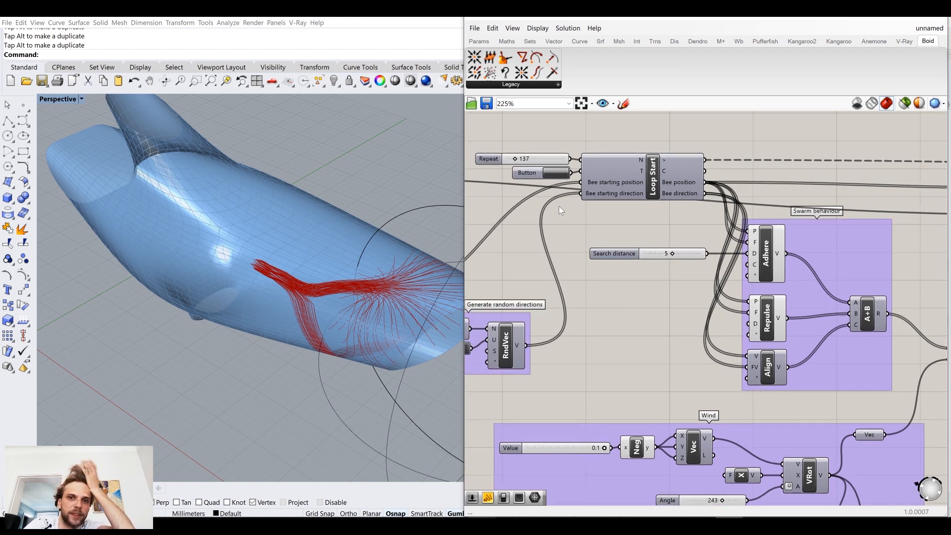
click(556, 173)
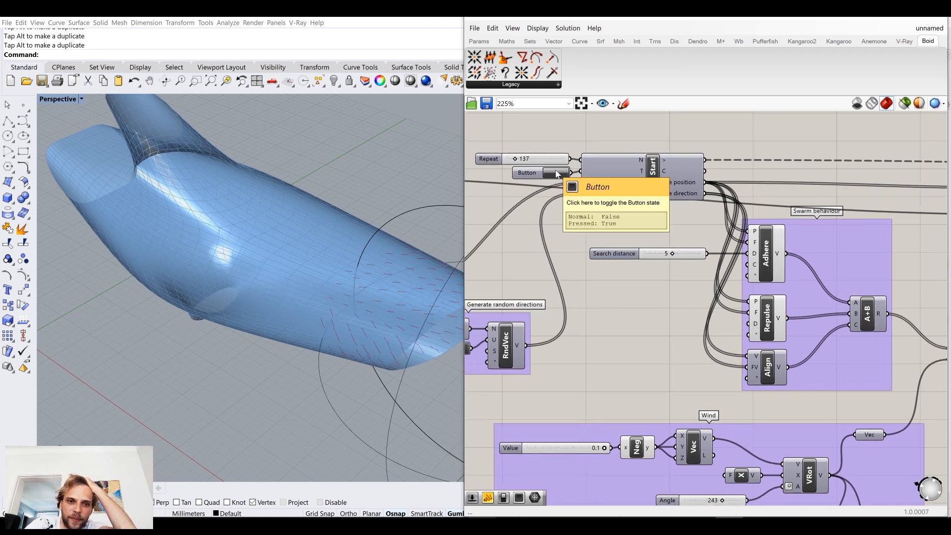
right_drag(375, 276, 373, 258)
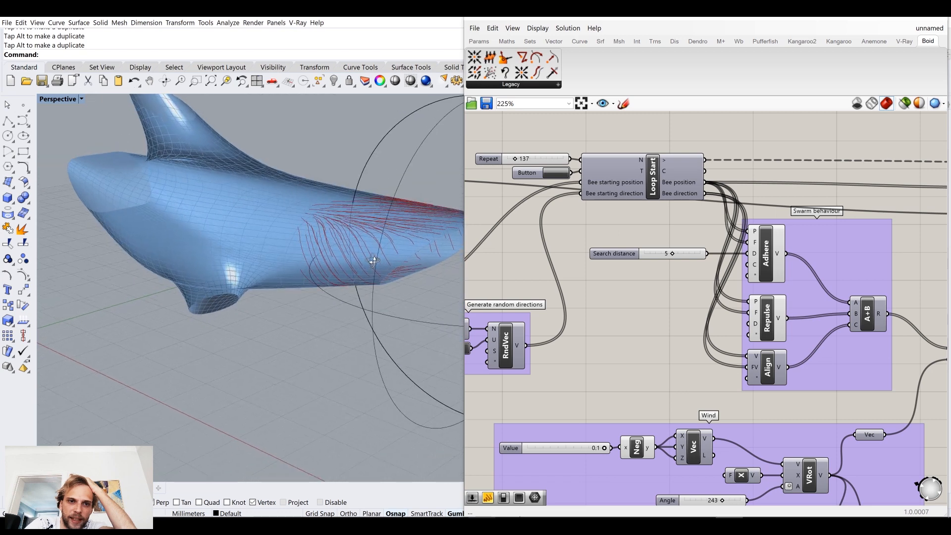
scroll(345, 217, up, 2)
mouse_move(345, 220)
right_down()
mouse_move(297, 267)
mouse_move(329, 247)
mouse_move(345, 208)
right_up()
right_drag(345, 205, 337, 239)
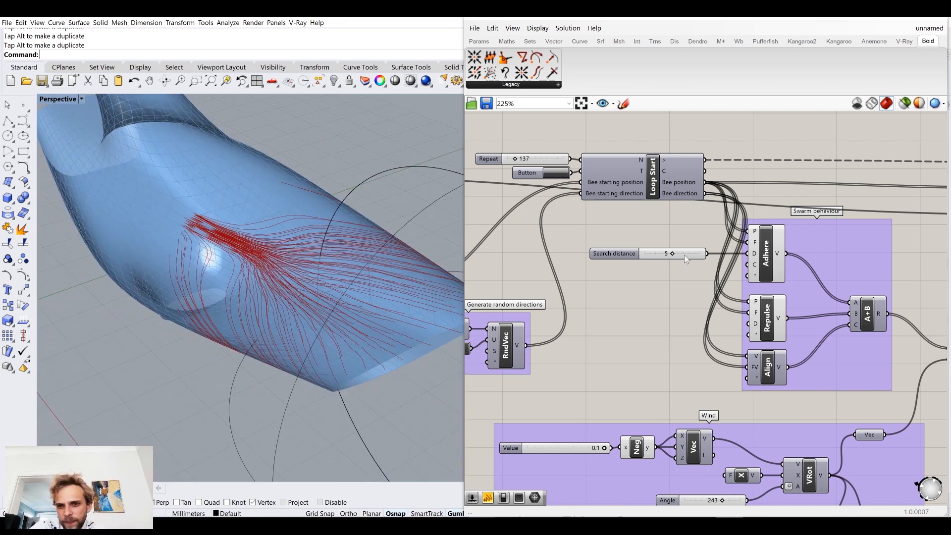
Step: Set the Search distance slider to 4, restart the loop and inspect the new trails
drag(674, 255, 668, 256)
click(553, 174)
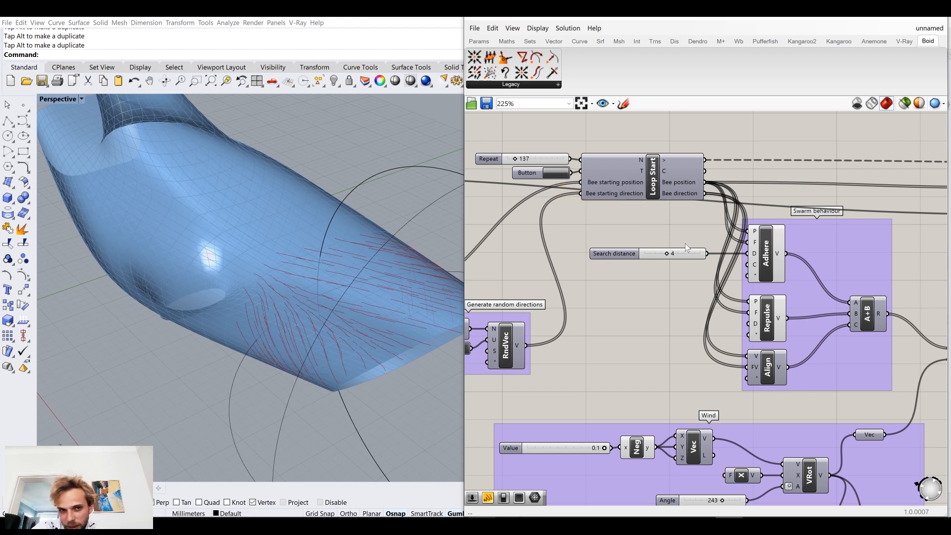
right_drag(317, 308, 346, 295)
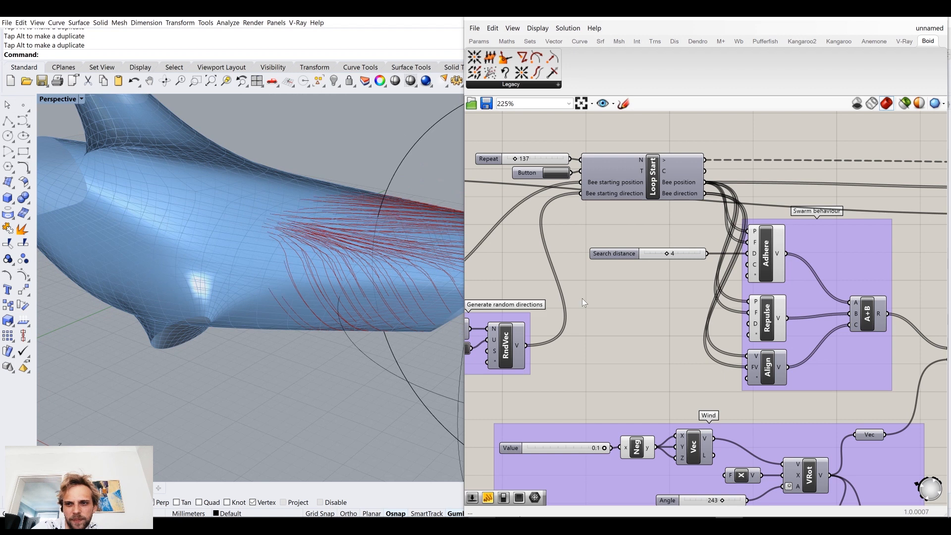
right_drag(634, 295, 568, 311)
right_drag(337, 252, 333, 229)
Step: Move the wind-adding A+B, Move, MeshCP, Loop End, Flip and PLine components together farther away from the Swarm behaviour group
right_drag(770, 322, 502, 271)
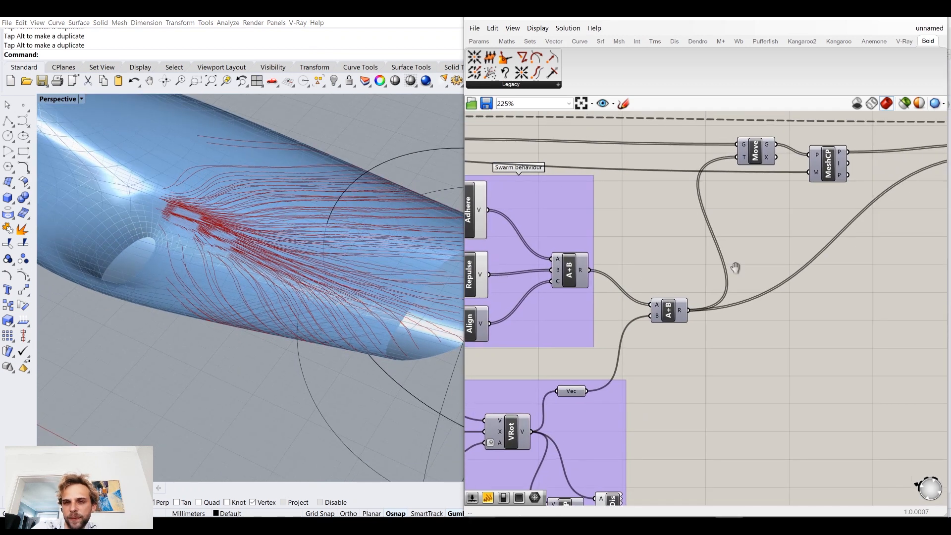
right_drag(735, 268, 725, 290)
scroll(796, 382, down, 5)
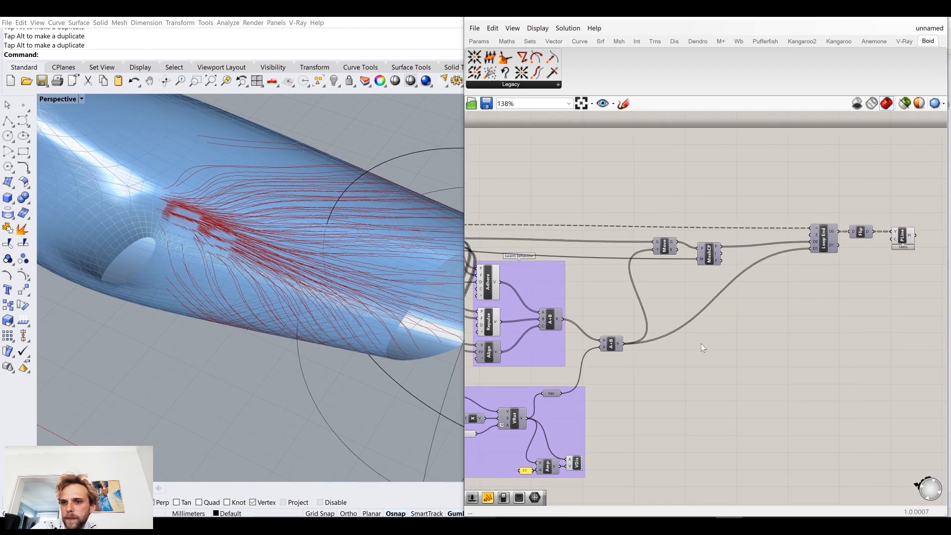
drag(882, 366, 638, 242)
drag(639, 344, 713, 344)
click(647, 315)
right_drag(234, 239, 271, 251)
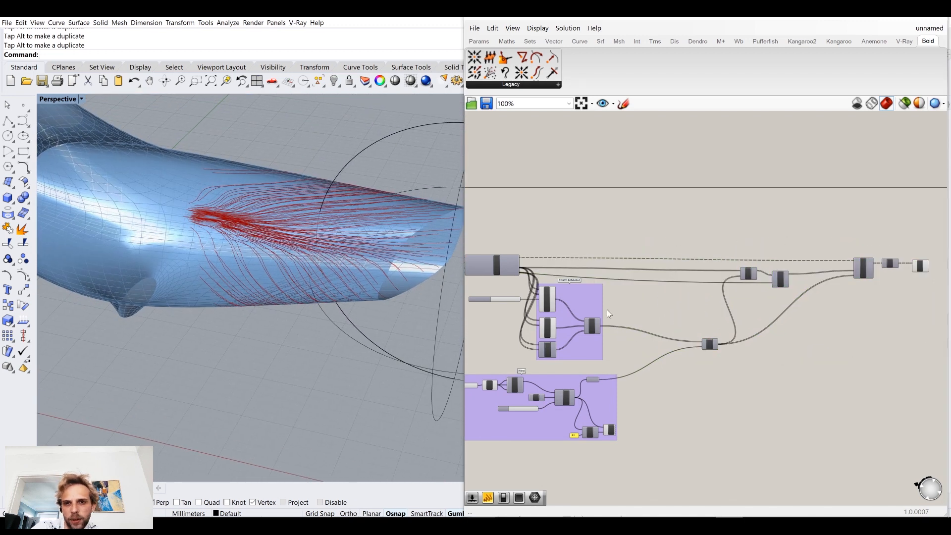
Step: Examine the Wind group's Value slider, the wiring of both vector groups and the multiplier input of the Adhere component
scroll(607, 310, up, 5)
click(611, 278)
drag(611, 277, 605, 283)
right_drag(515, 460, 604, 395)
right_drag(478, 391, 545, 366)
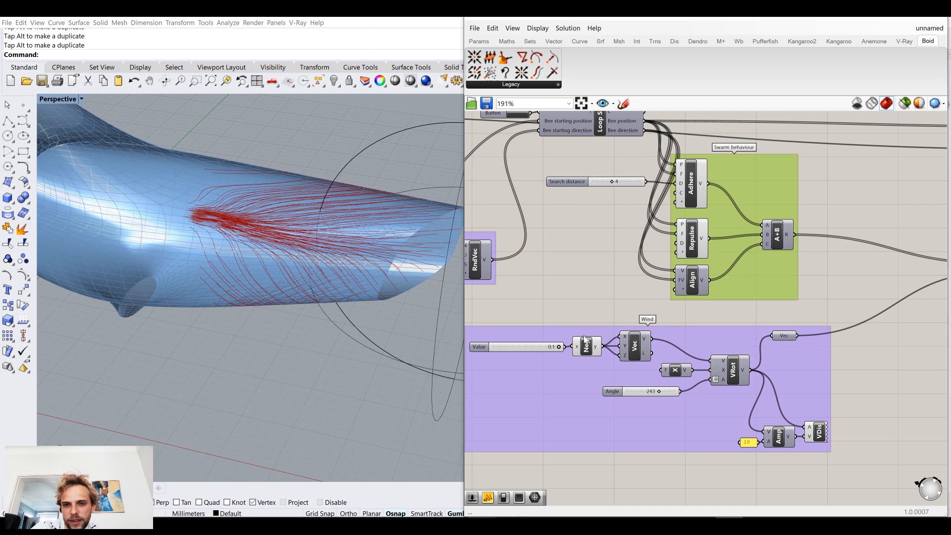
scroll(501, 350, up, 1)
click(508, 349)
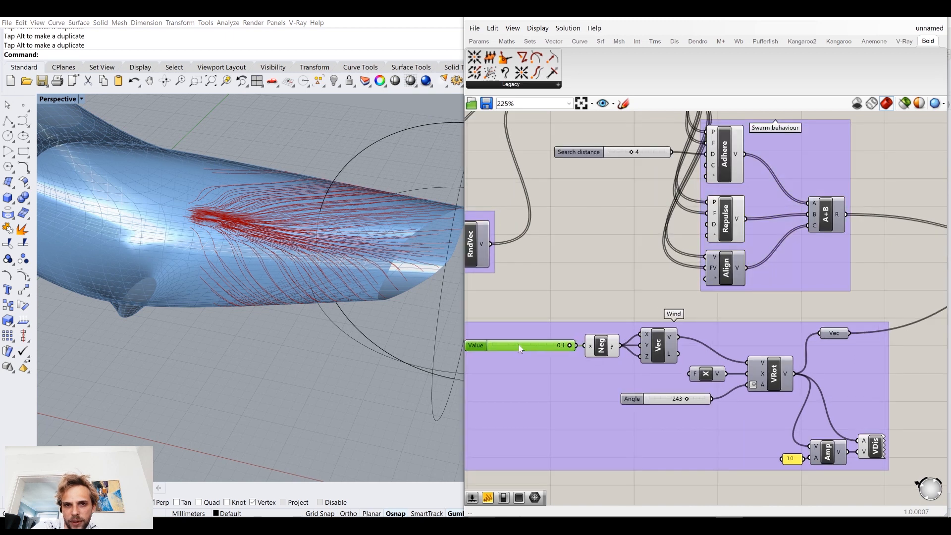
right_drag(787, 371, 600, 349)
right_drag(793, 340, 767, 445)
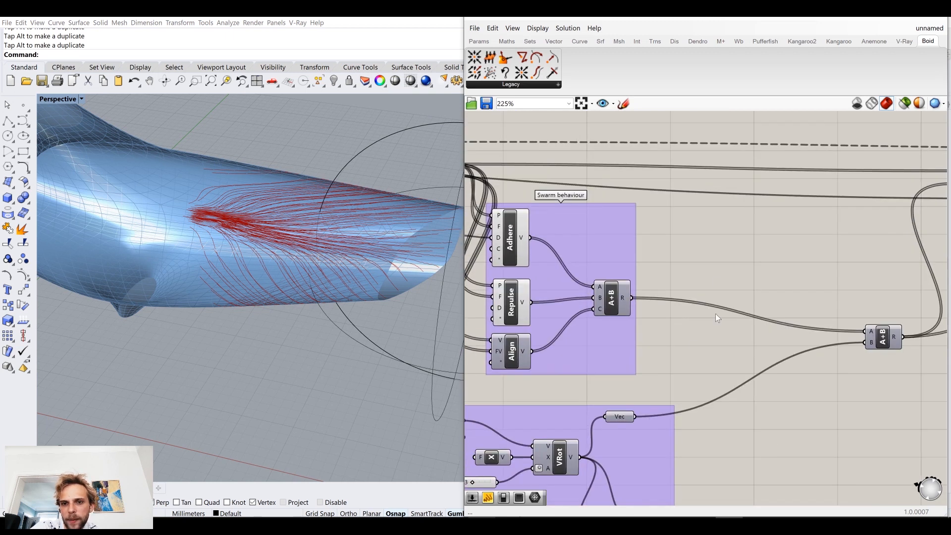
right_drag(508, 294, 605, 297)
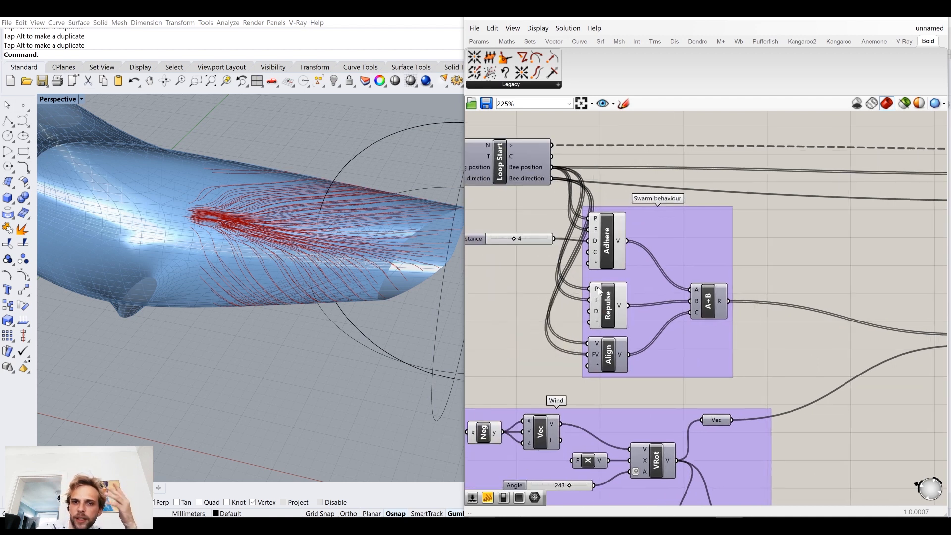
mouse_move(597, 265)
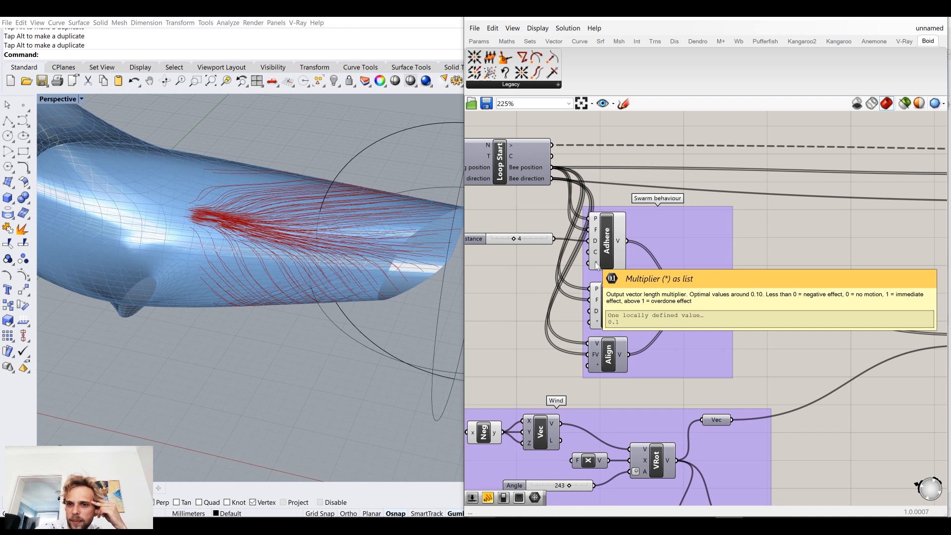
Step: Add a Multiplication component beside the Swarm behaviour group and connect the swarm A+B result to its A input
right_drag(810, 253, 710, 248)
double_click(752, 254)
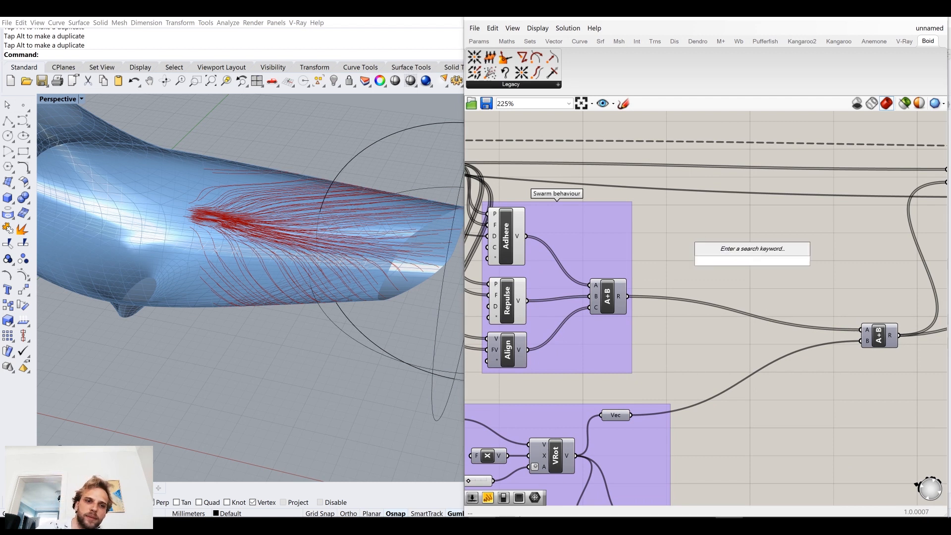
text(()
key(BackSpace)
text(MUL)
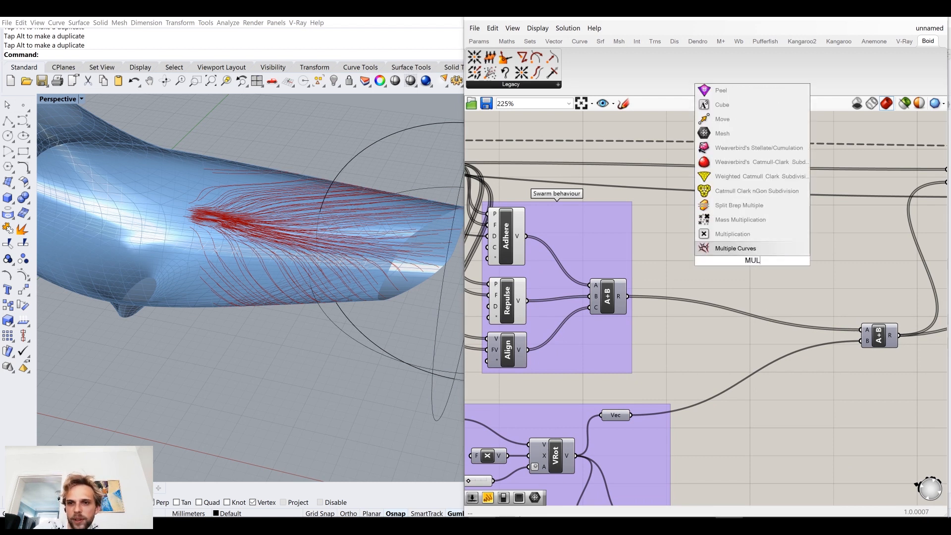
click(747, 234)
drag(749, 268, 726, 327)
scroll(636, 297, up, 3)
mouse_move(634, 298)
mouse_down()
mouse_move(690, 329)
mouse_move(636, 302)
mouse_up()
drag(687, 326, 797, 245)
Step: Add a decimal number slider ranging from 1 to 5 and connect it to the Multiplication component's B input
double_click(731, 371)
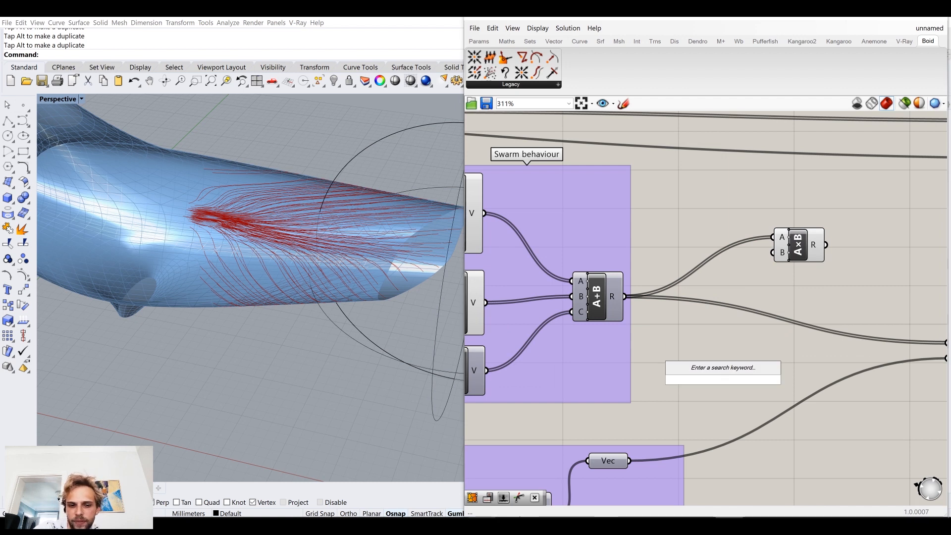
text(1..5.00)
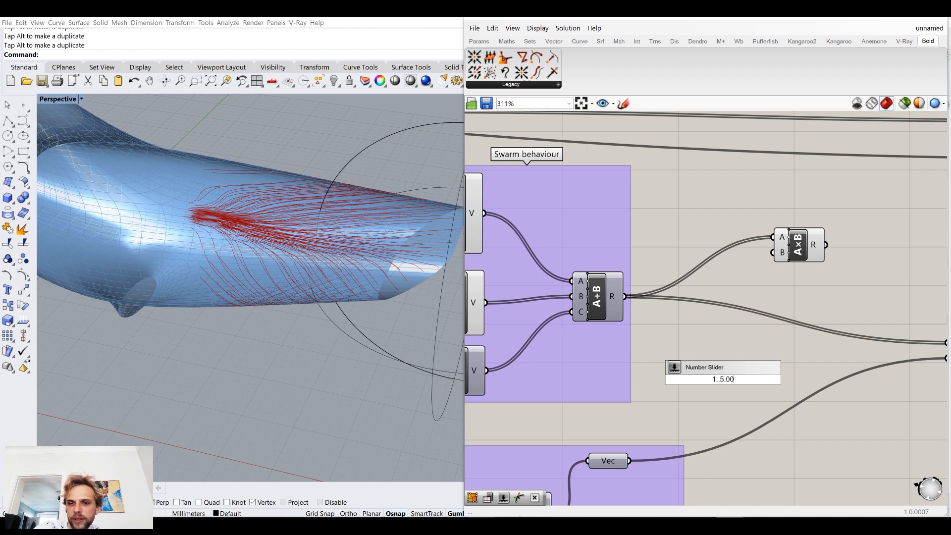
key(Return)
drag(787, 379, 774, 253)
Step: Feed the Multiplication result into A of the wind-adding A+B, and line up the multiplier and its slider with the swarm output
right_drag(813, 249, 743, 268)
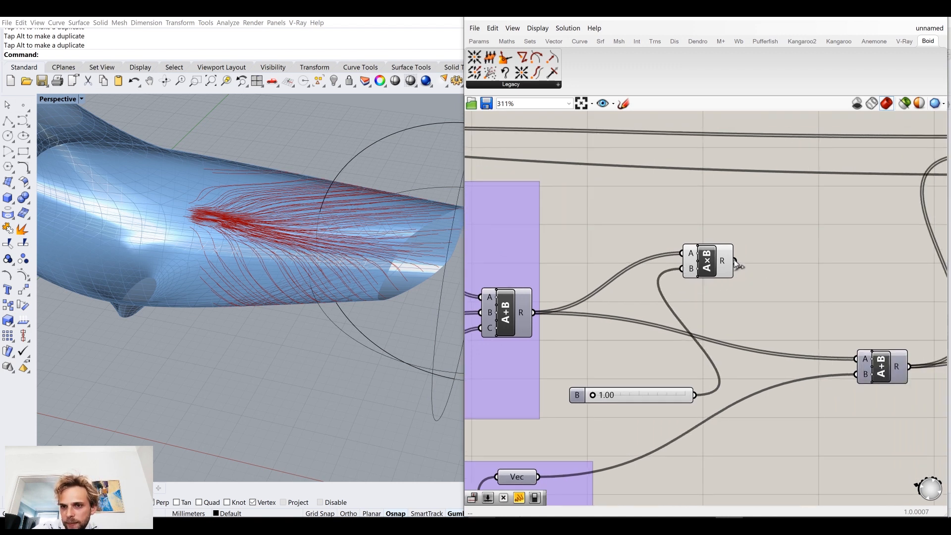
drag(723, 265, 739, 316)
drag(645, 388, 659, 323)
scroll(777, 356, down, 4)
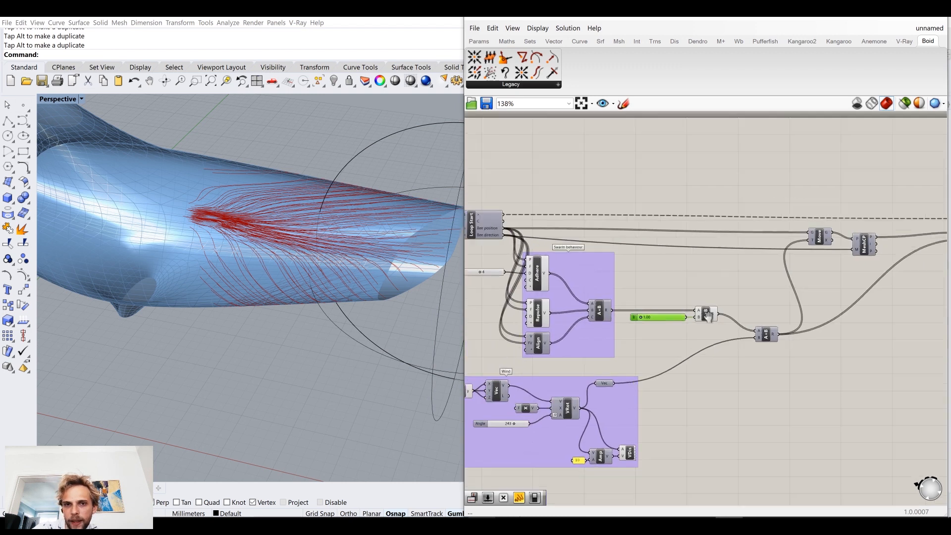
Step: Set the swarm multiplier slider to 1.60, restart the loop and inspect the trails on the dolphin
scroll(792, 351, up, 5)
drag(733, 342, 755, 346)
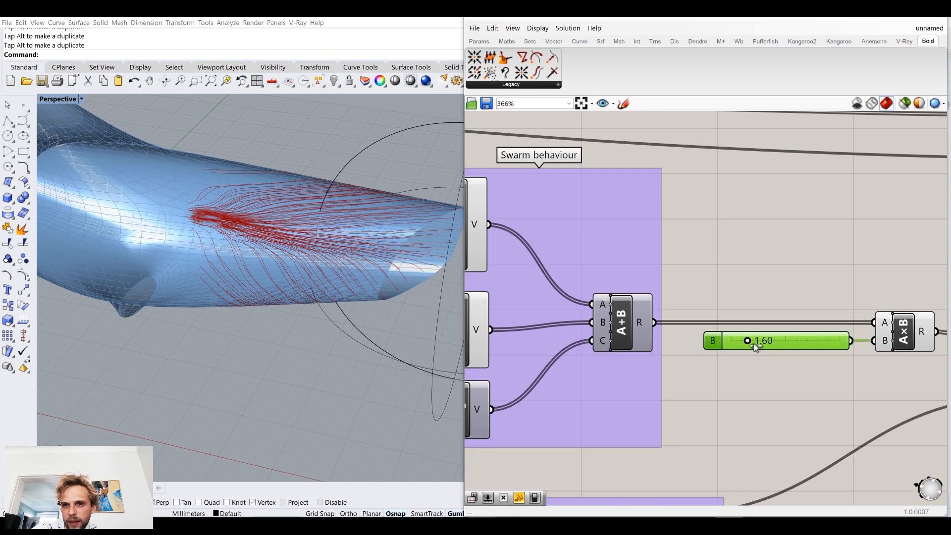
scroll(758, 342, down, 8)
scroll(594, 277, up, 7)
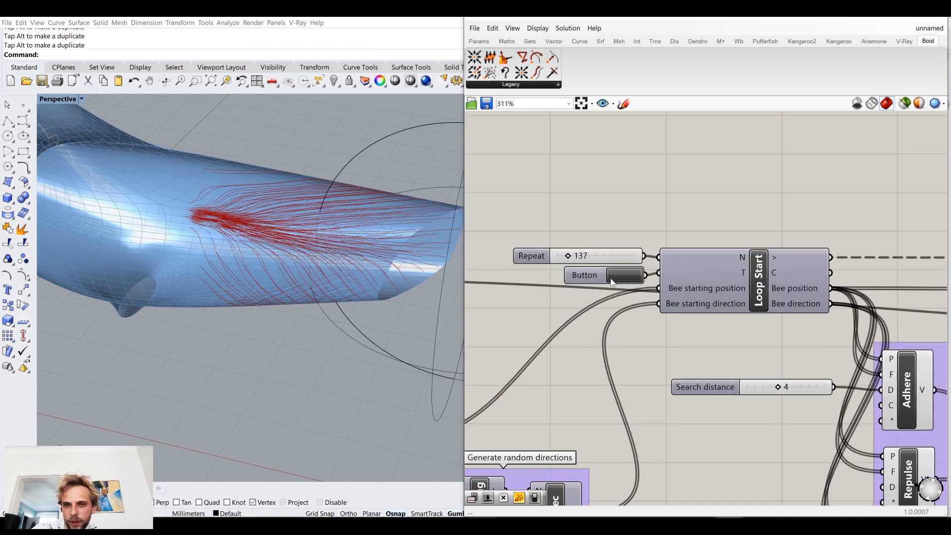
click(629, 278)
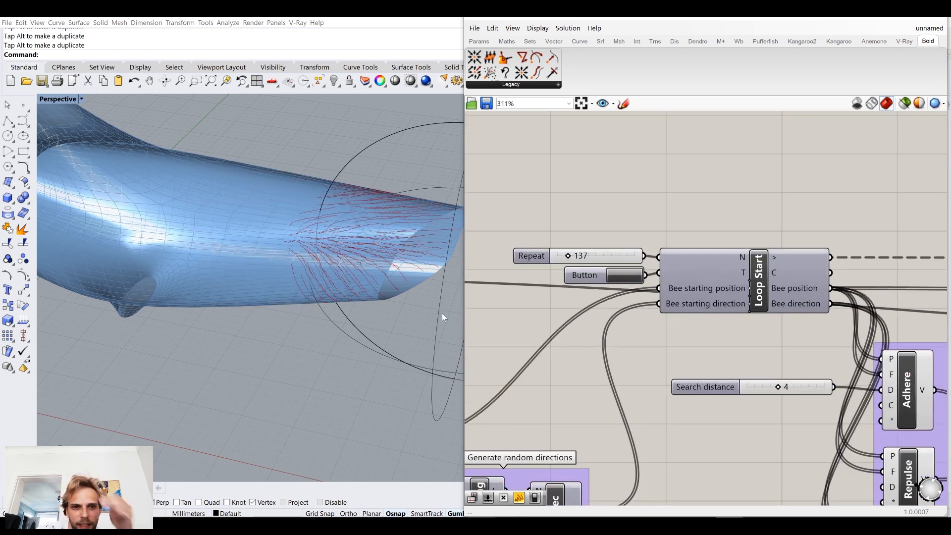
right_drag(365, 310, 368, 321)
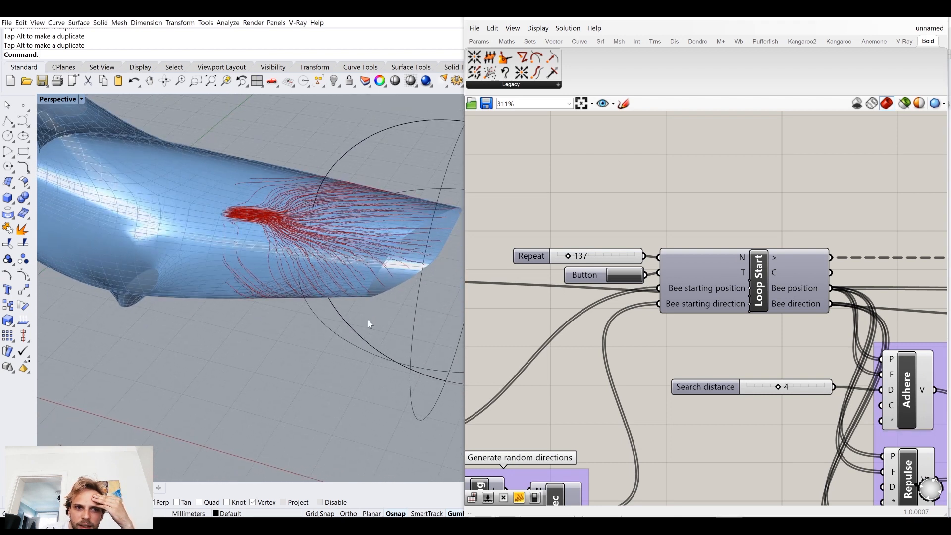
Step: Set the swarm multiplier slider to 5.00, restart the loop and inspect the trails from several angles
right_drag(741, 441, 300, 299)
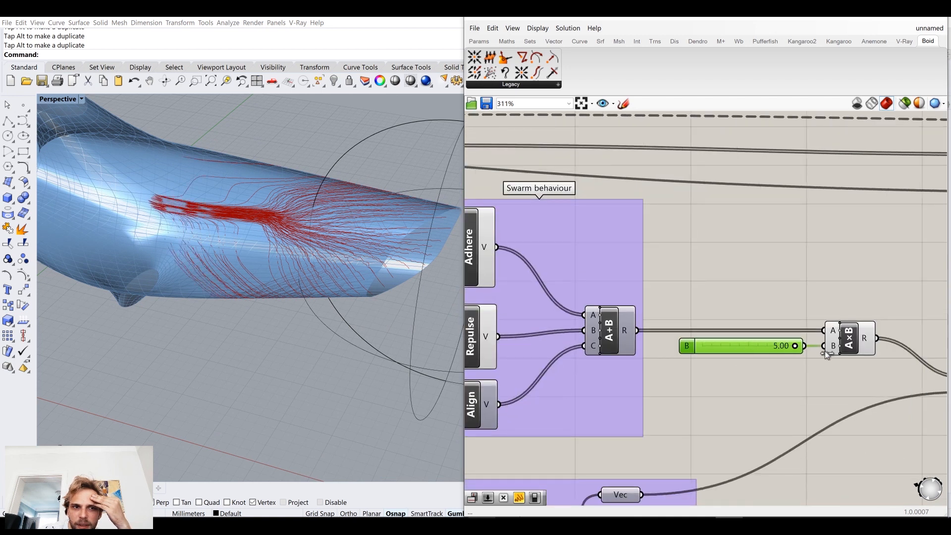
right_drag(522, 237, 806, 371)
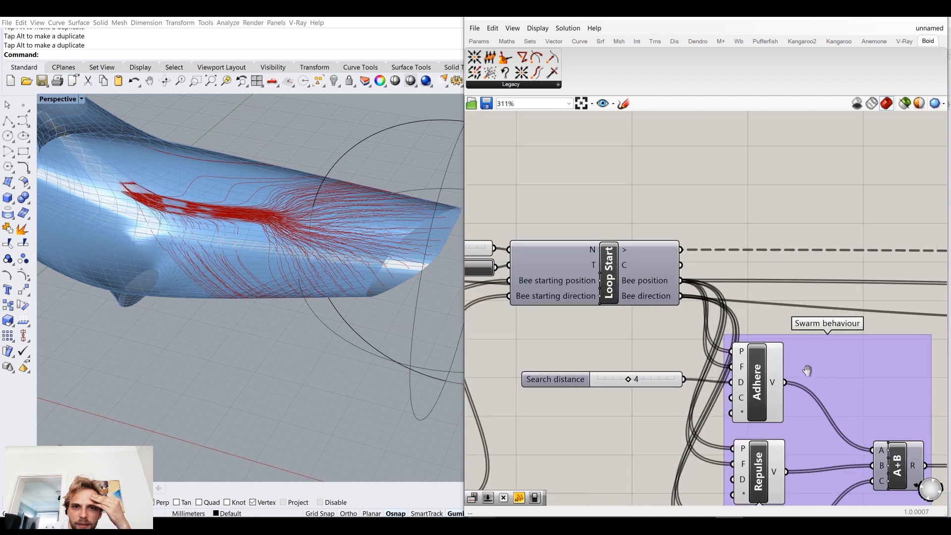
click(483, 268)
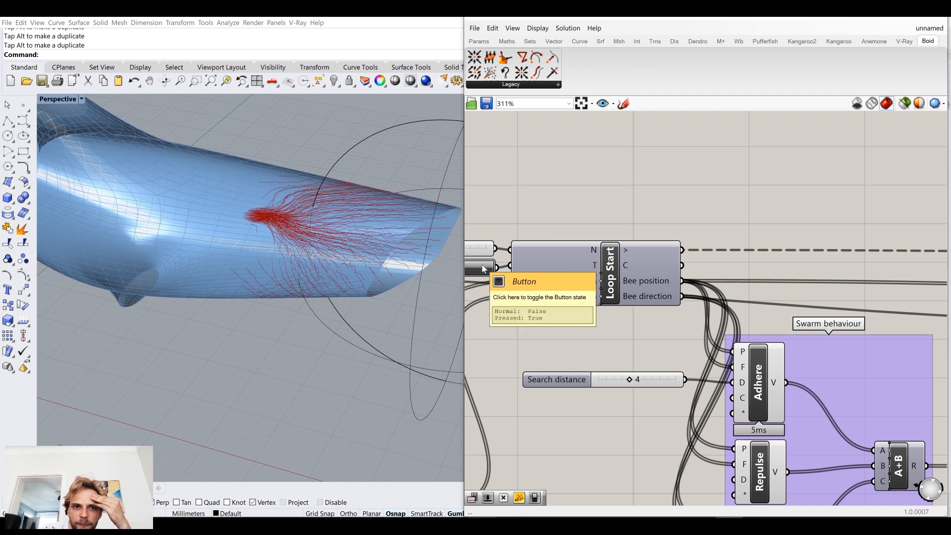
right_drag(343, 308, 360, 297)
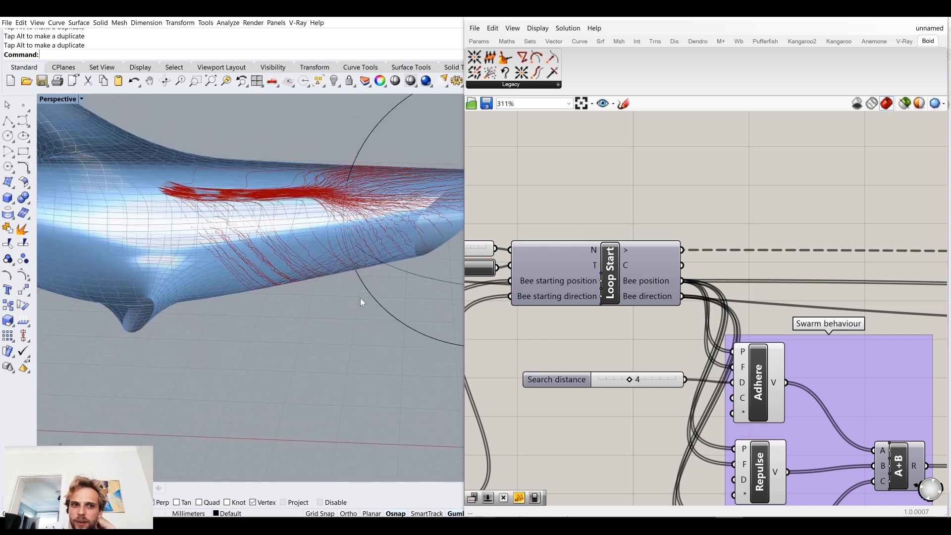
right_drag(360, 298, 300, 300)
scroll(365, 310, down, 6)
Step: Check the result vectors of the swarm A+B, and move the multiplier slider and A×B together closer to the Swarm behaviour group
right_drag(627, 349, 500, 293)
scroll(501, 292, down, 3)
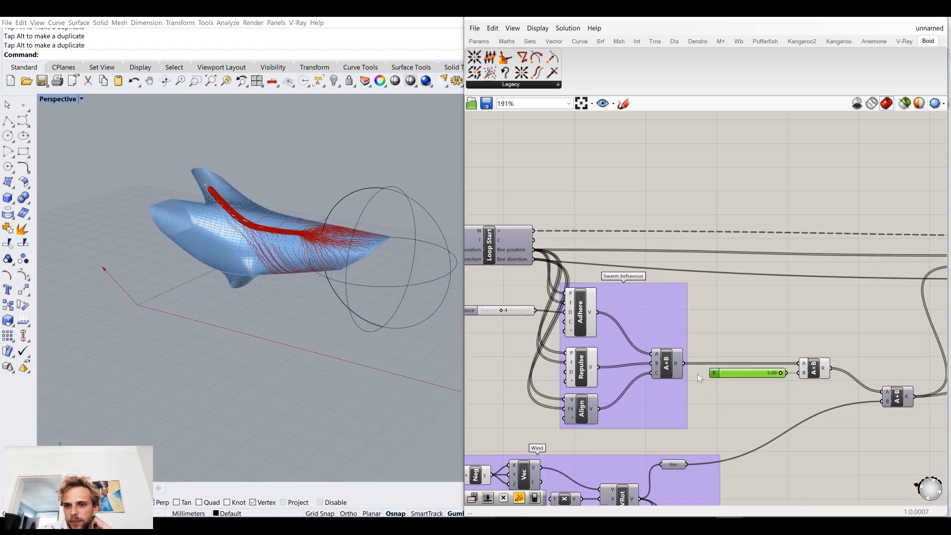
right_drag(759, 374, 646, 314)
scroll(644, 316, up, 3)
drag(636, 313, 632, 312)
click(535, 274)
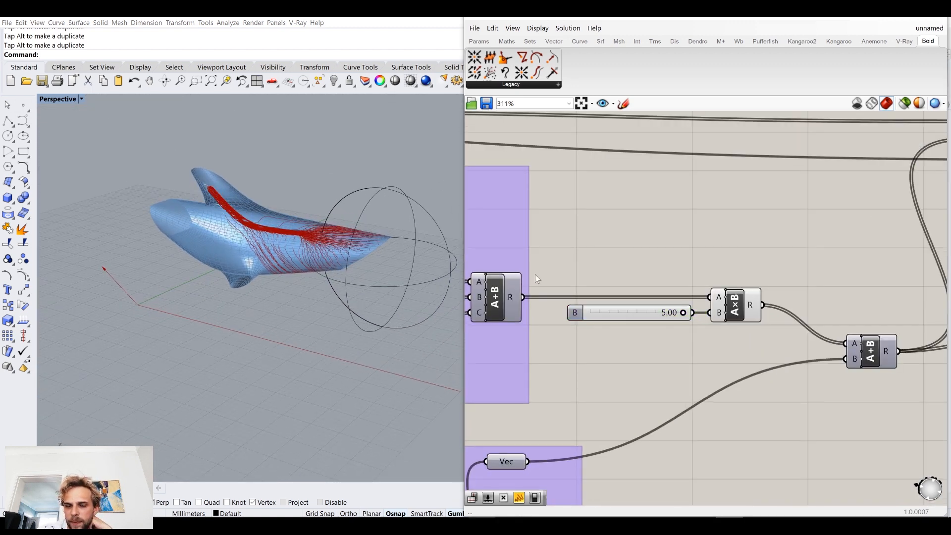
mouse_move(510, 296)
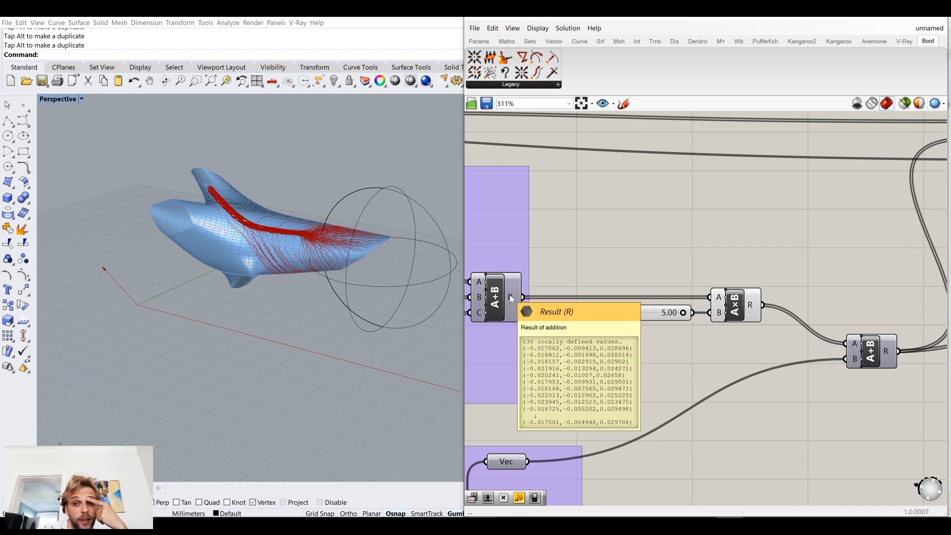
drag(751, 347, 608, 285)
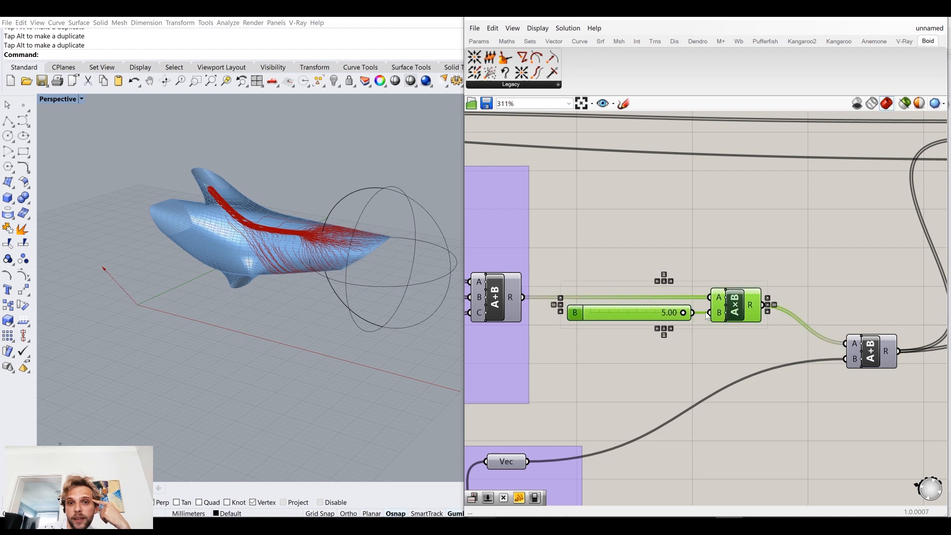
drag(743, 308, 719, 307)
click(771, 250)
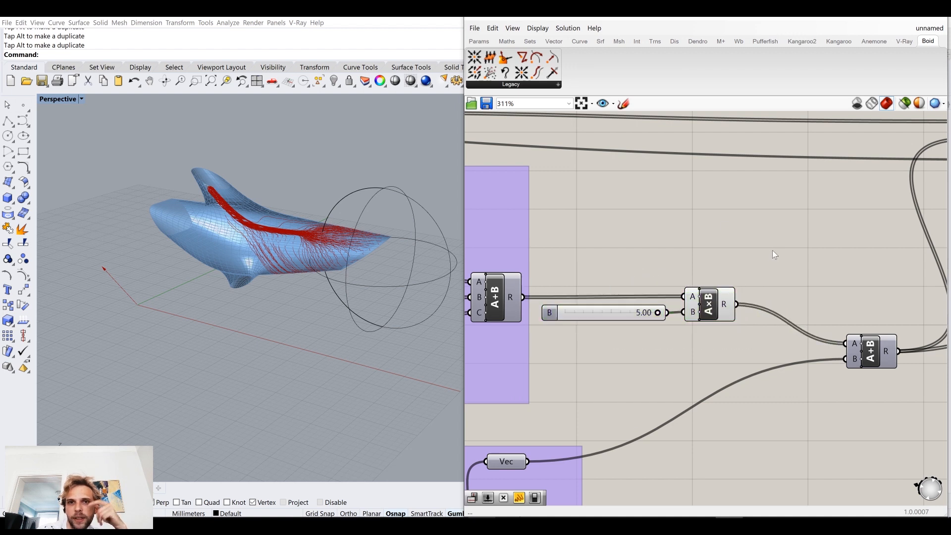
click(544, 94)
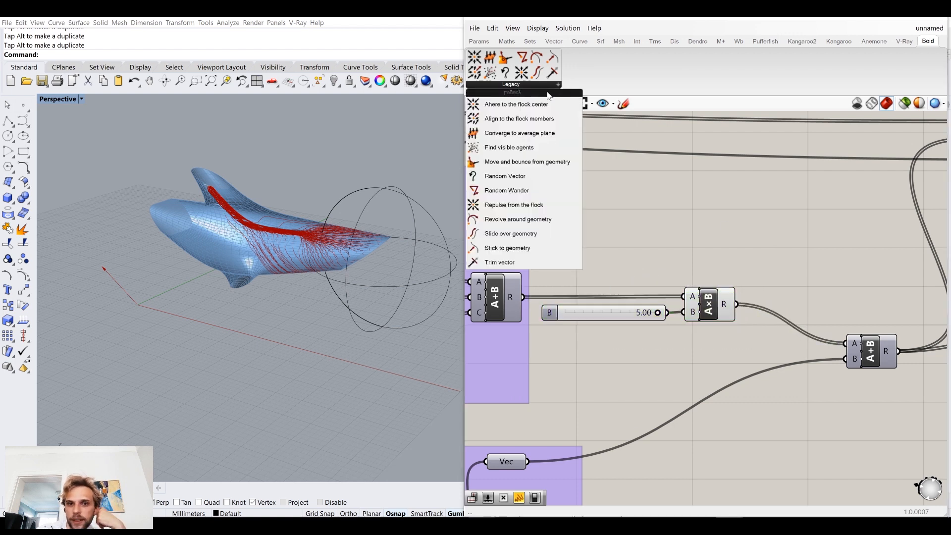
click(511, 265)
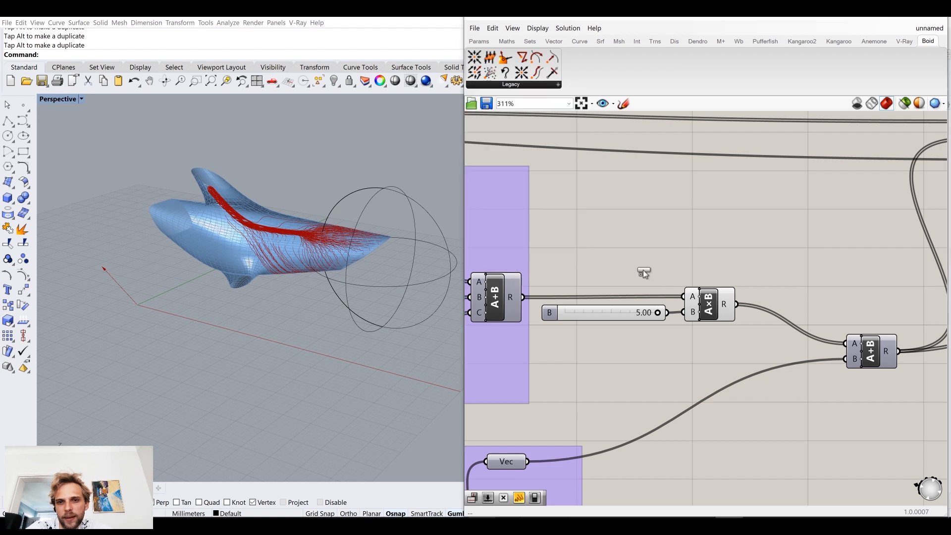
click(816, 276)
click(822, 284)
key(Delete)
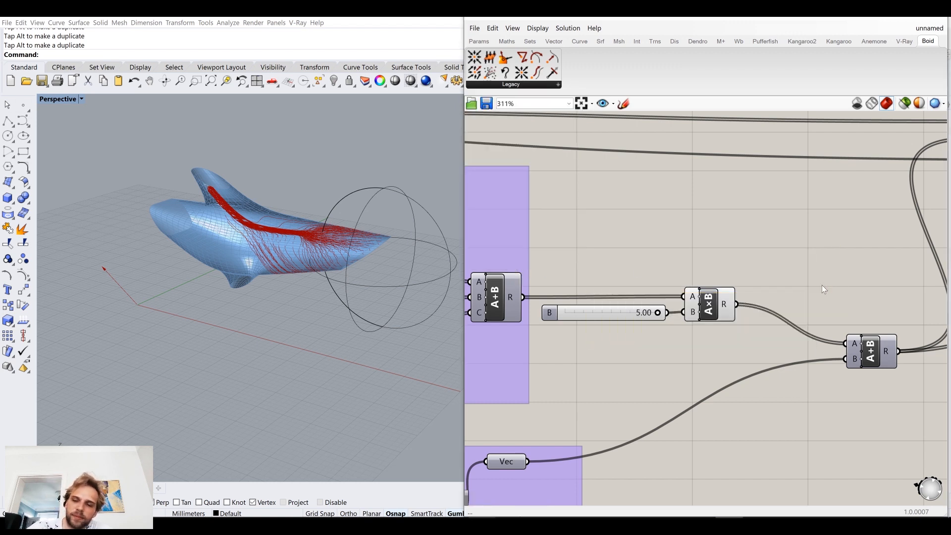
Step: Shift the A×B component slightly away from its multiplier slider
right_drag(822, 284, 846, 279)
click(759, 297)
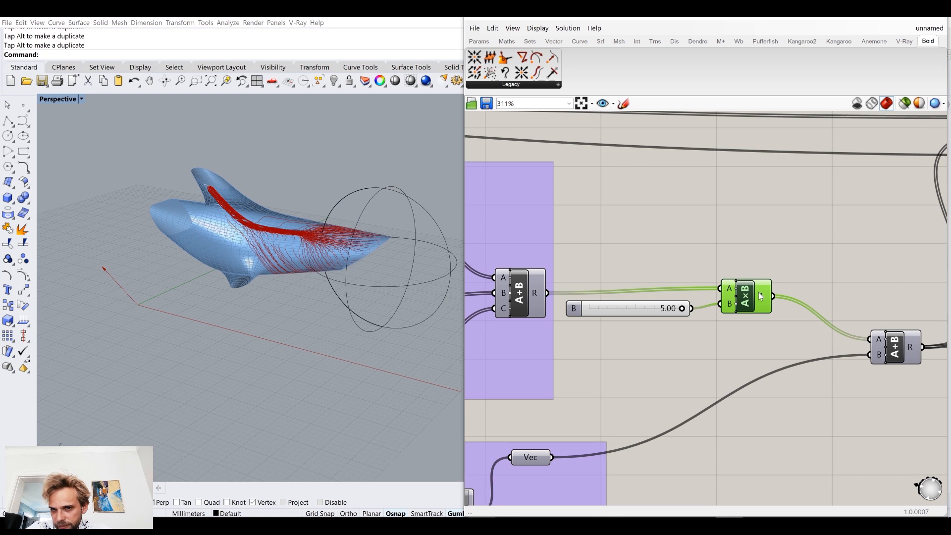
scroll(823, 247, down, 5)
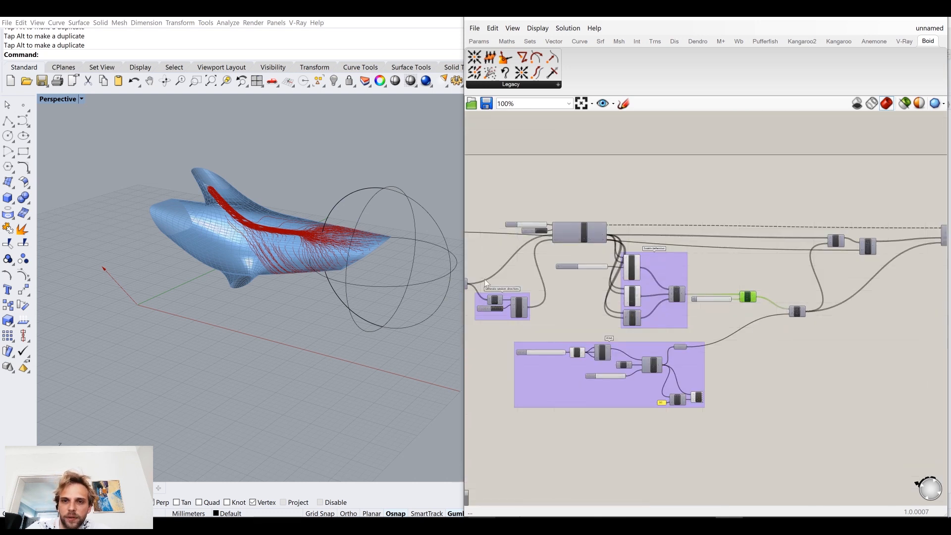
Step: Set the Search distance slider to 2, restart the loop and inspect the trails up close on the dolphin
scroll(693, 326, up, 3)
right_drag(796, 312, 816, 334)
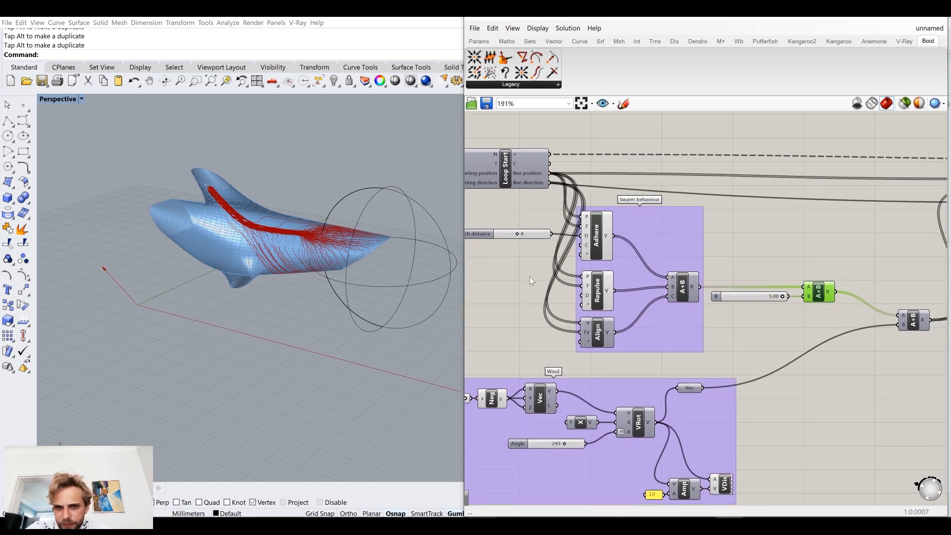
right_drag(530, 276, 624, 291)
scroll(597, 252, up, 3)
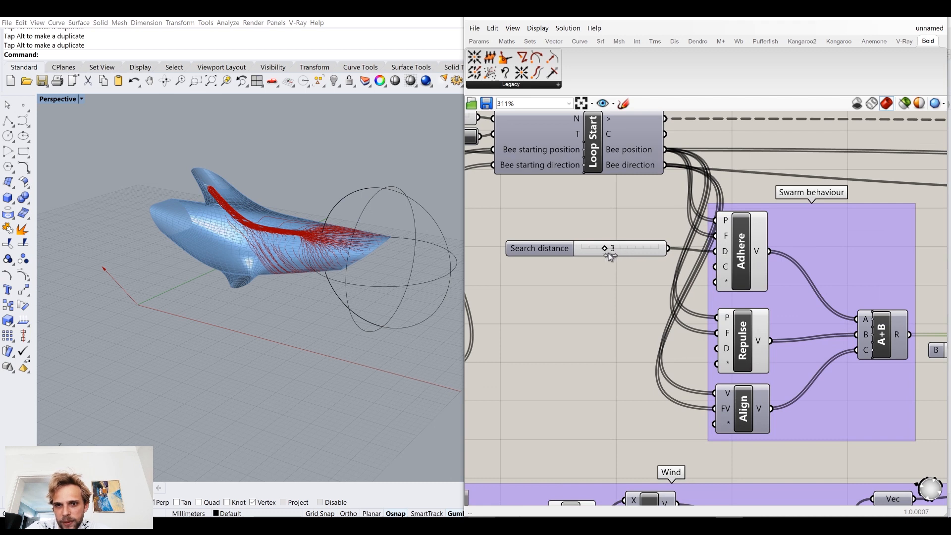
drag(605, 249, 598, 249)
right_drag(608, 239, 729, 284)
click(723, 278)
click(578, 181)
scroll(331, 239, up, 2)
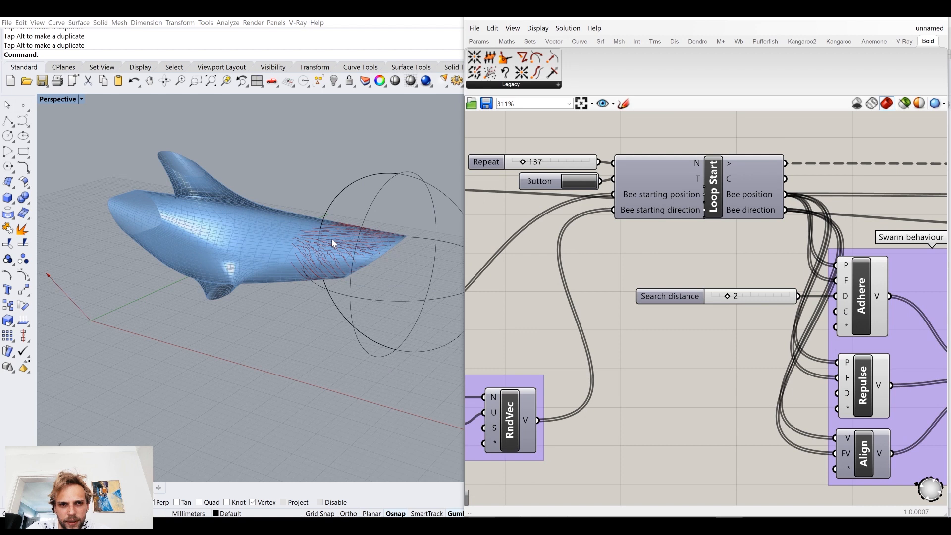
scroll(331, 239, up, 4)
mouse_move(402, 265)
right_down()
mouse_move(381, 240)
mouse_move(387, 266)
right_up()
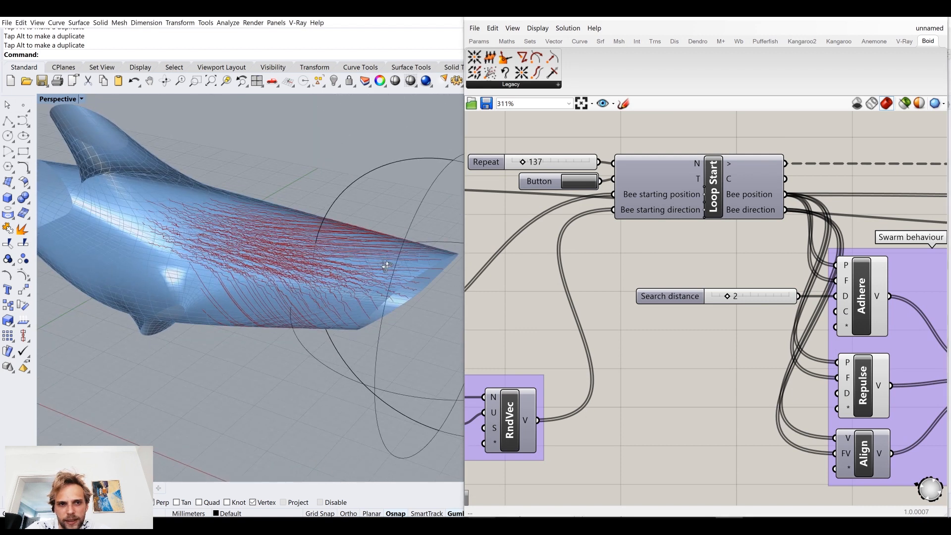
Step: Set the Search distance slider to 8 and restart the loop with the trigger button
drag(728, 296, 773, 297)
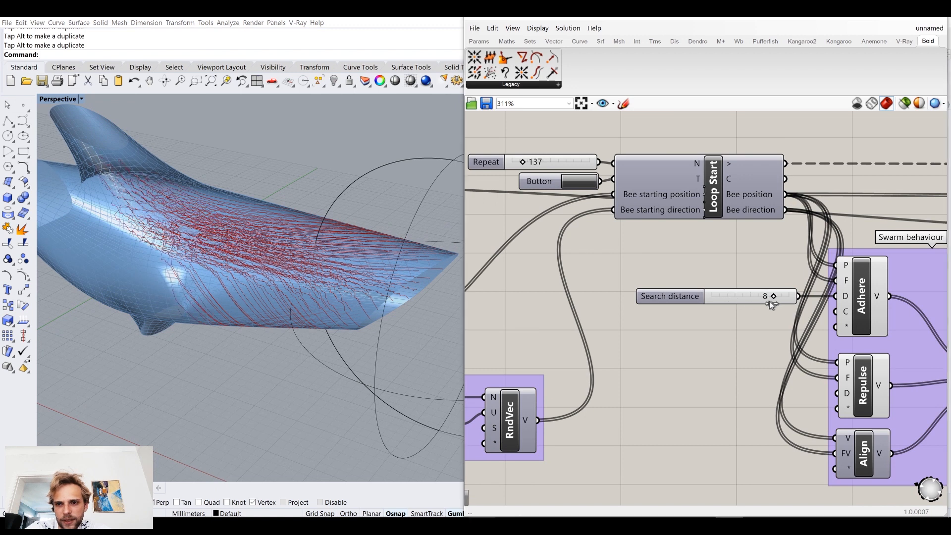
click(584, 177)
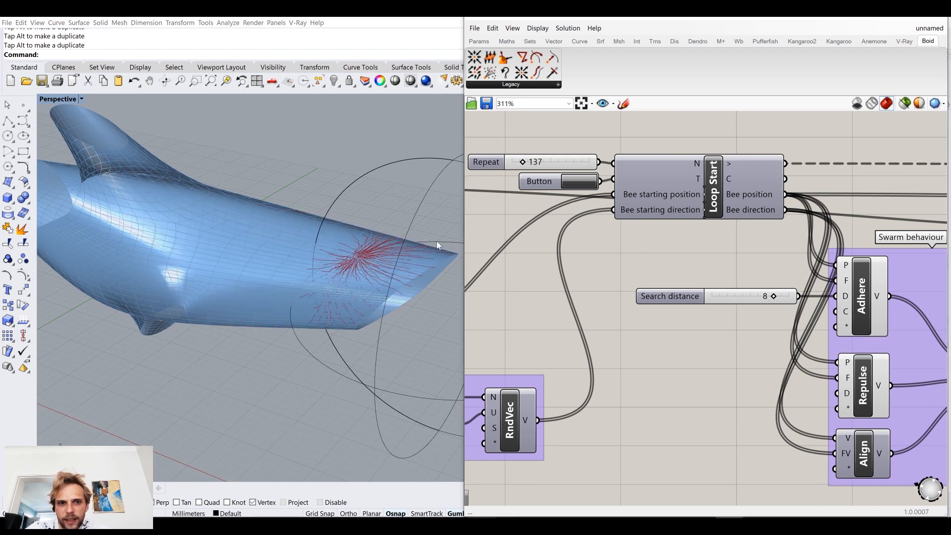
Step: Inspect the bee trails along the dolphin's tail up close and set the Repeat slider to 25
mouse_move(396, 253)
right_down()
mouse_move(398, 235)
mouse_move(401, 243)
right_up()
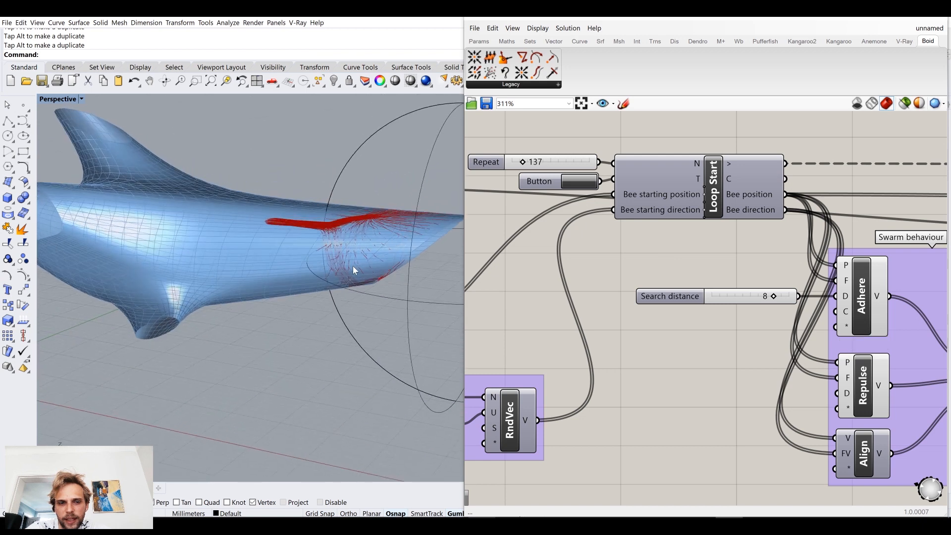
scroll(354, 270, up, 2)
scroll(357, 296, up, 2)
scroll(280, 202, down, 3)
right_drag(277, 195, 287, 207)
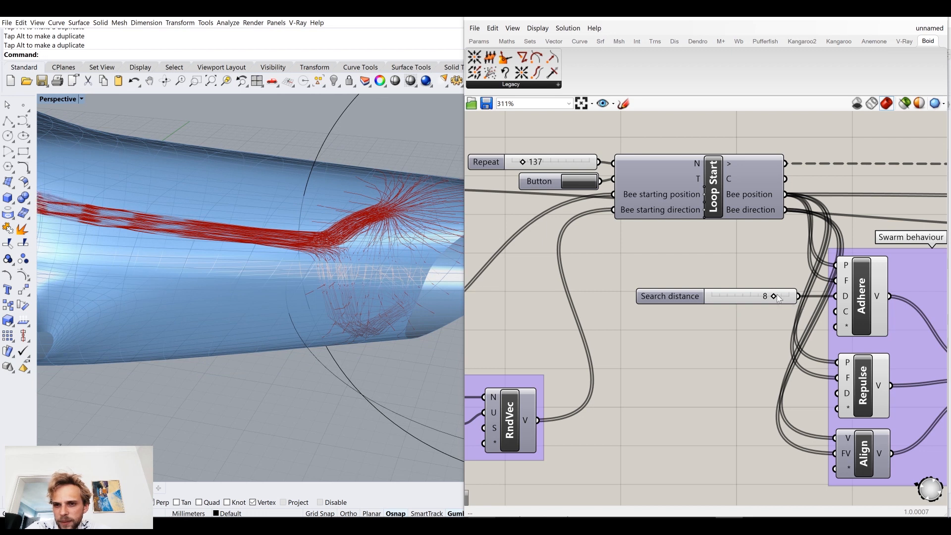
drag(522, 162, 515, 167)
Step: Move the multiplier slider set to 5.00 below the A×B component
scroll(615, 292, down, 3)
right_drag(824, 335, 676, 301)
scroll(674, 302, up, 2)
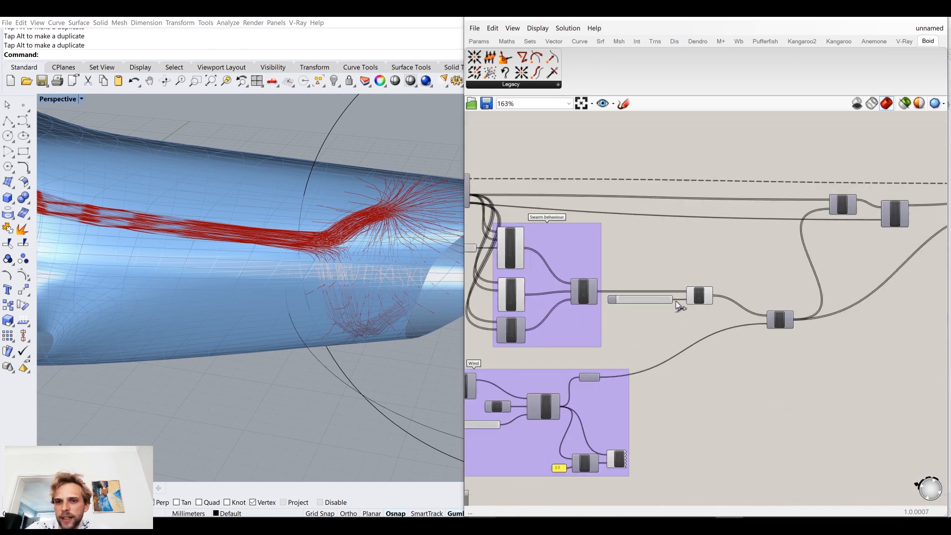
scroll(668, 292, up, 2)
drag(654, 294, 649, 350)
drag(750, 305, 649, 298)
Step: Place a Boid Trim vector component on the free canvas above the A×B component
click(498, 85)
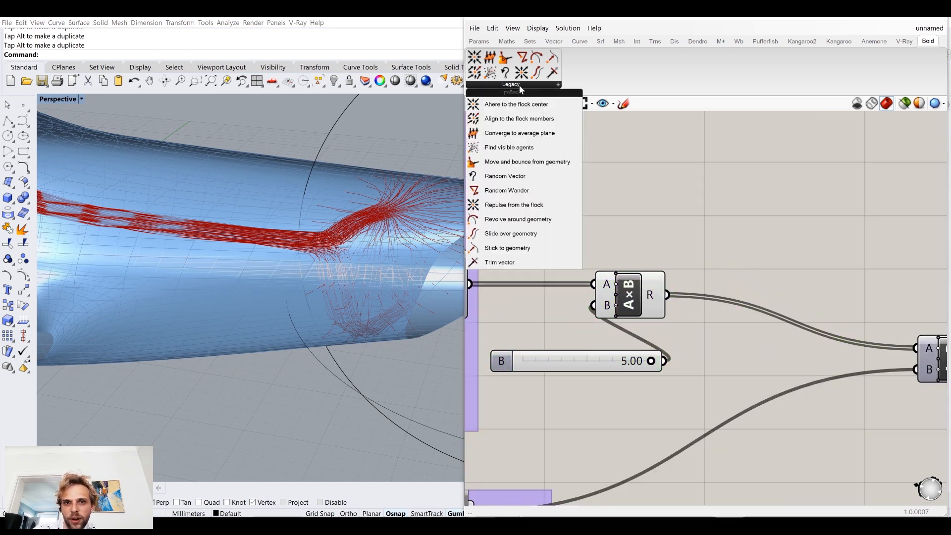
drag(536, 262, 771, 220)
click(510, 85)
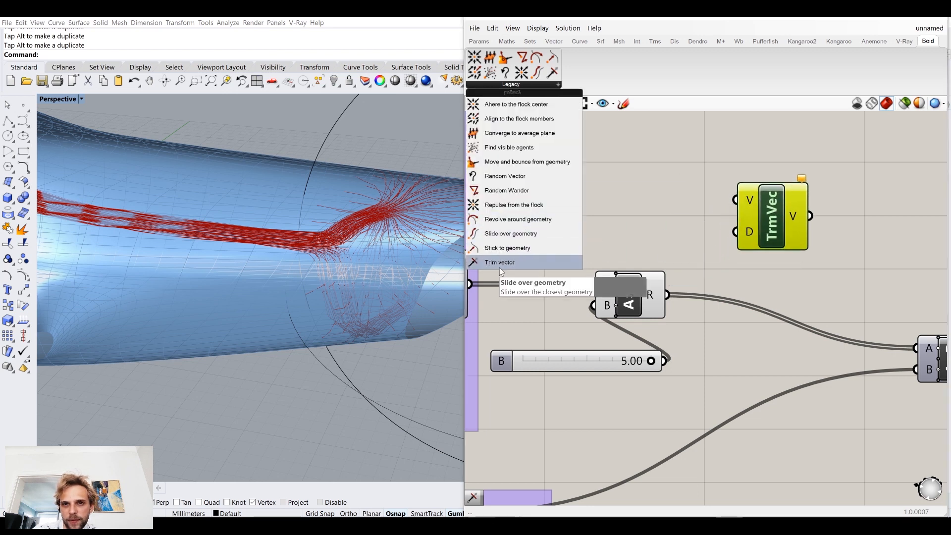
click(718, 219)
right_drag(377, 334, 366, 301)
scroll(386, 233, up, 5)
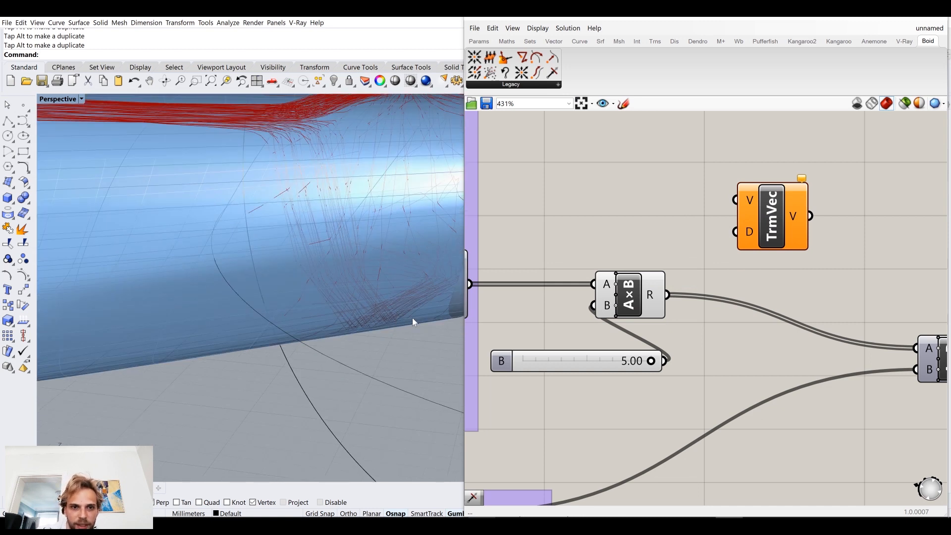
Step: Feed the A×B result into the V input of TrmVec and shift TrmVec away to make room for its inputs
right_drag(688, 275, 647, 284)
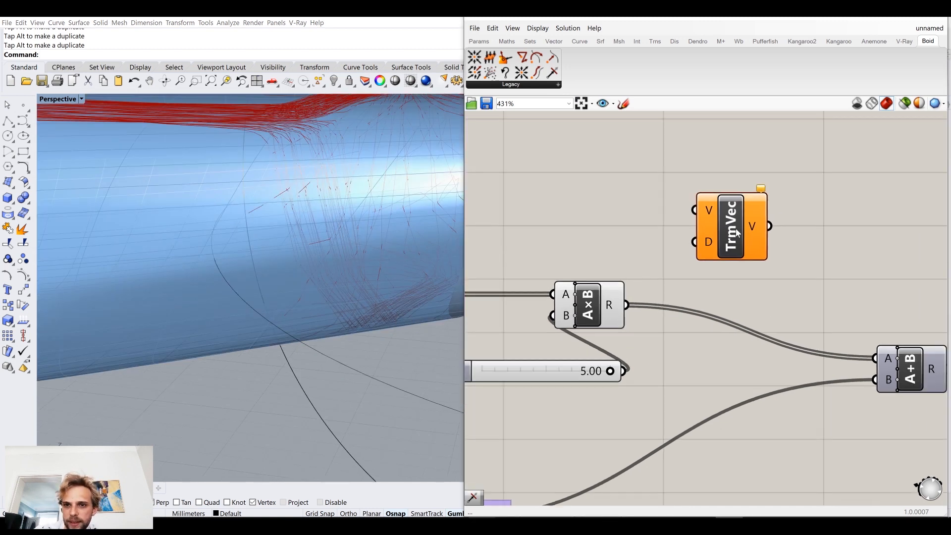
drag(734, 235, 766, 238)
drag(627, 305, 726, 213)
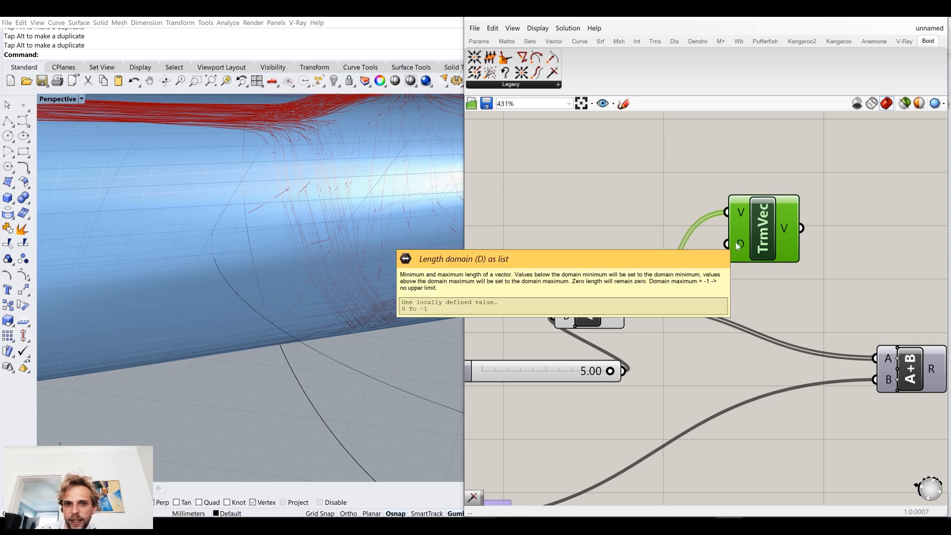
drag(740, 247, 757, 242)
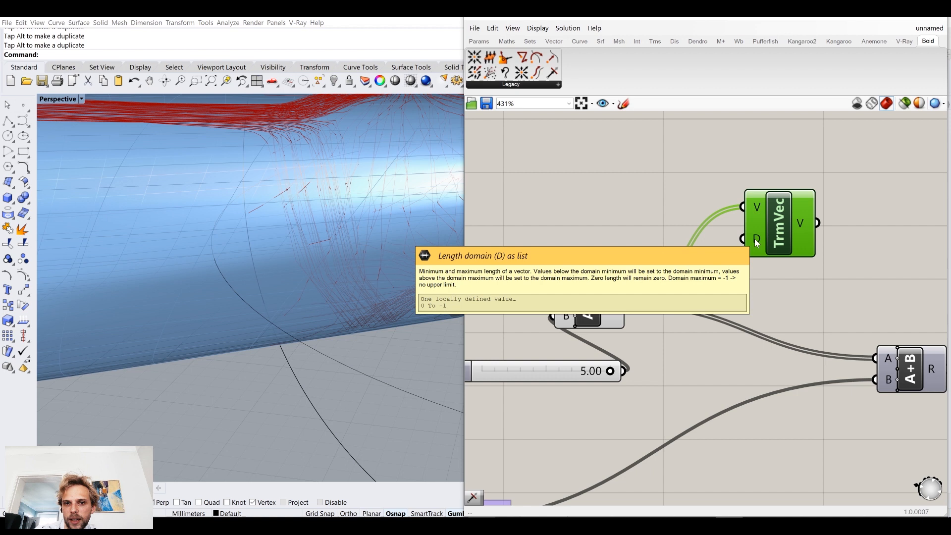
Step: Add a panel reading "0.1 to 1.5", connect it to TrmVec's D input and align it beside that input
double_click(628, 218)
text(///)
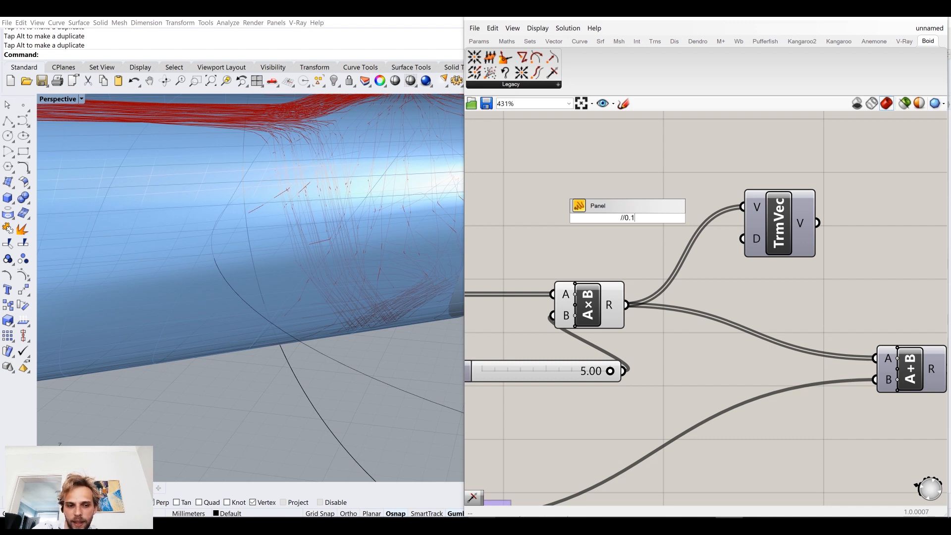
text(O)
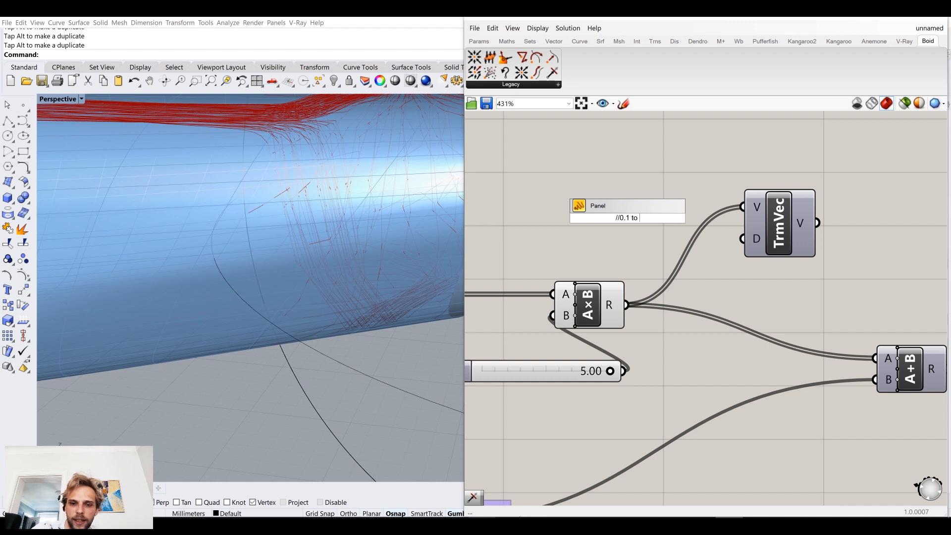
text(.5)
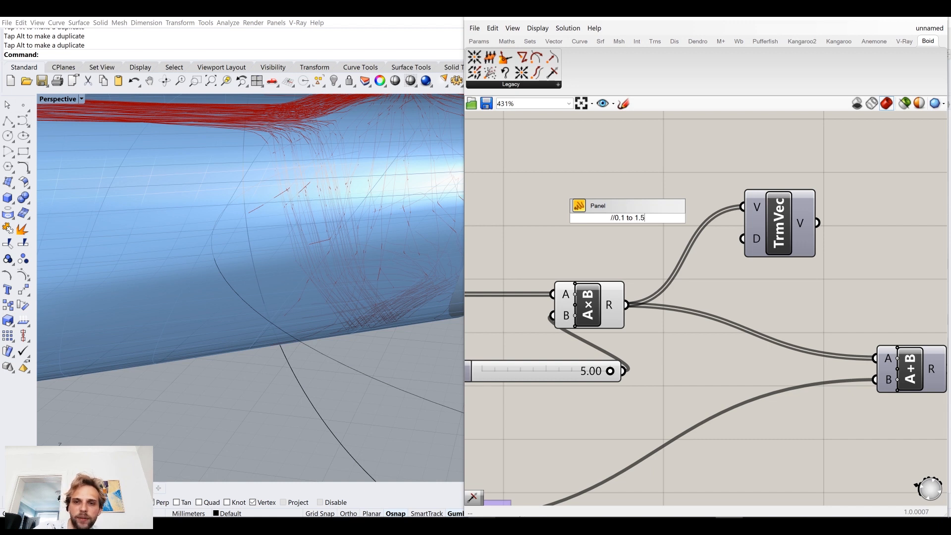
drag(677, 217, 749, 240)
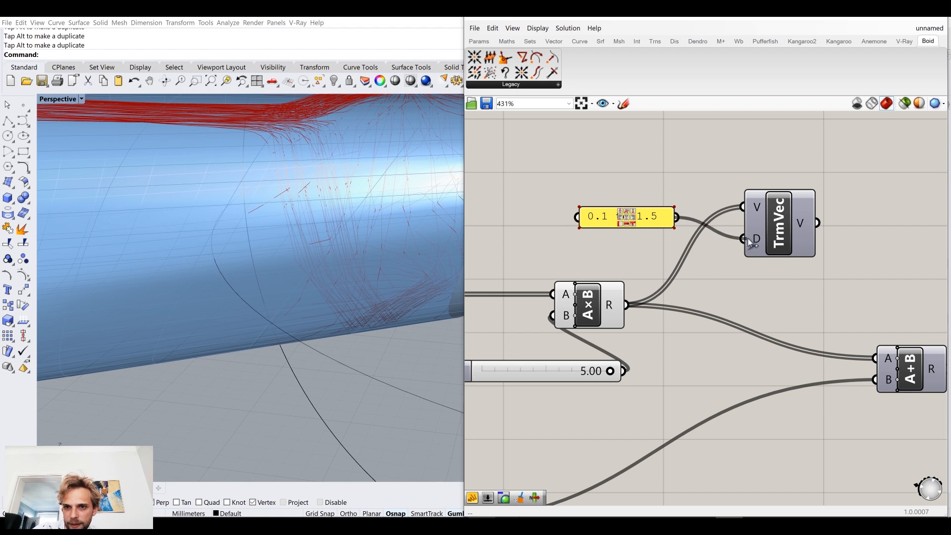
drag(639, 220, 678, 241)
Step: Connect the TrmVec output to input A of the A+B that adds the wind, replacing the A×B wire
click(853, 256)
right_drag(852, 256, 796, 238)
drag(760, 204, 818, 340)
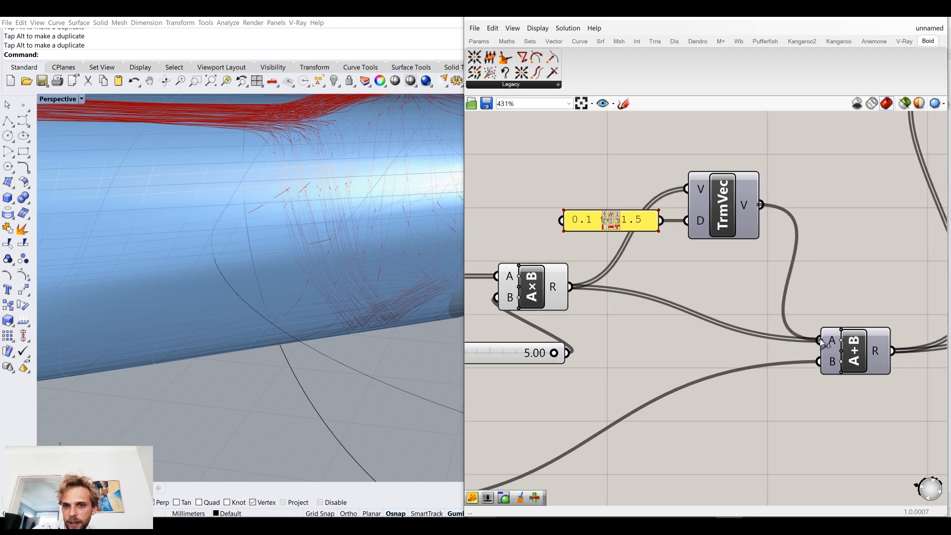
Step: Restart the loop with the trigger button and check the trimmed trails on the dolphin's tail
scroll(681, 297, down, 4)
right_drag(596, 264, 718, 270)
click(518, 206)
right_drag(436, 233, 316, 244)
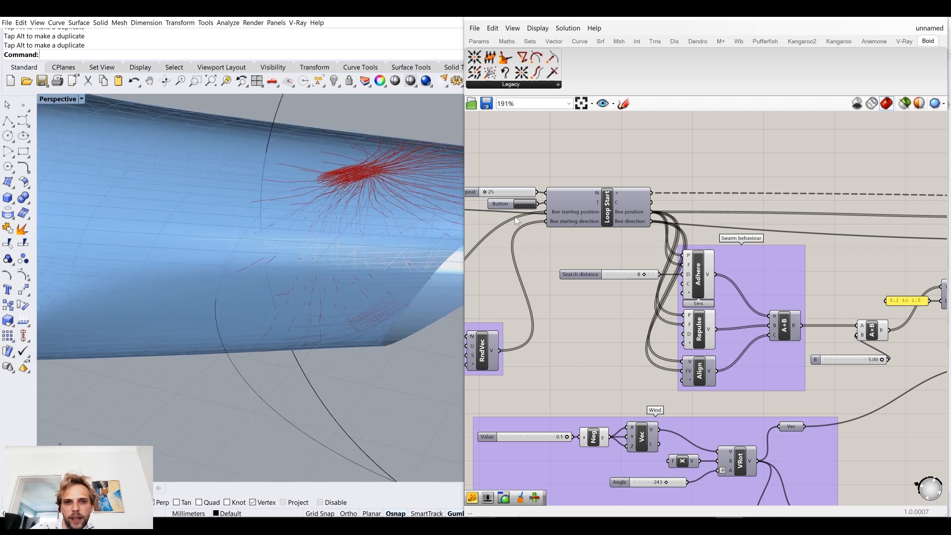
click(526, 205)
click(527, 205)
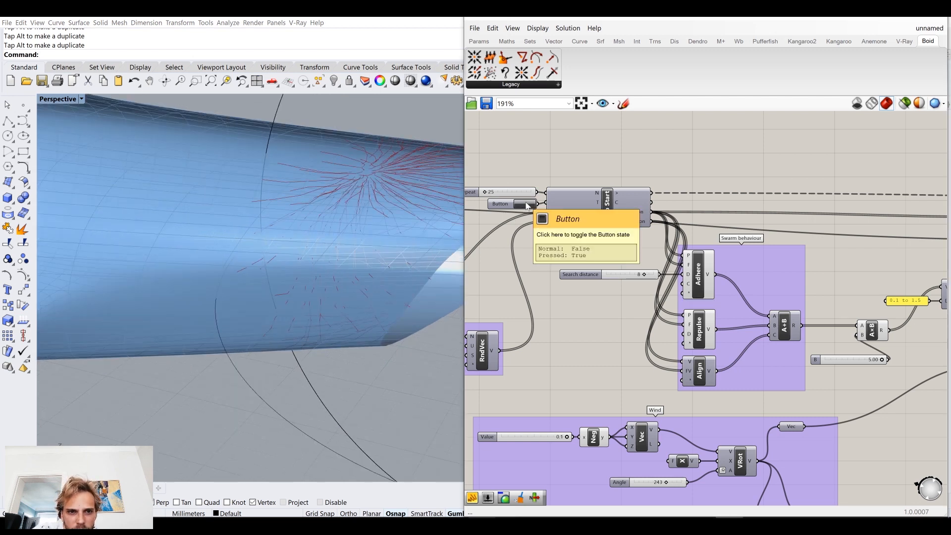
click(526, 205)
Step: Delete the A×B component together with its multiplier slider
right_drag(798, 366, 691, 336)
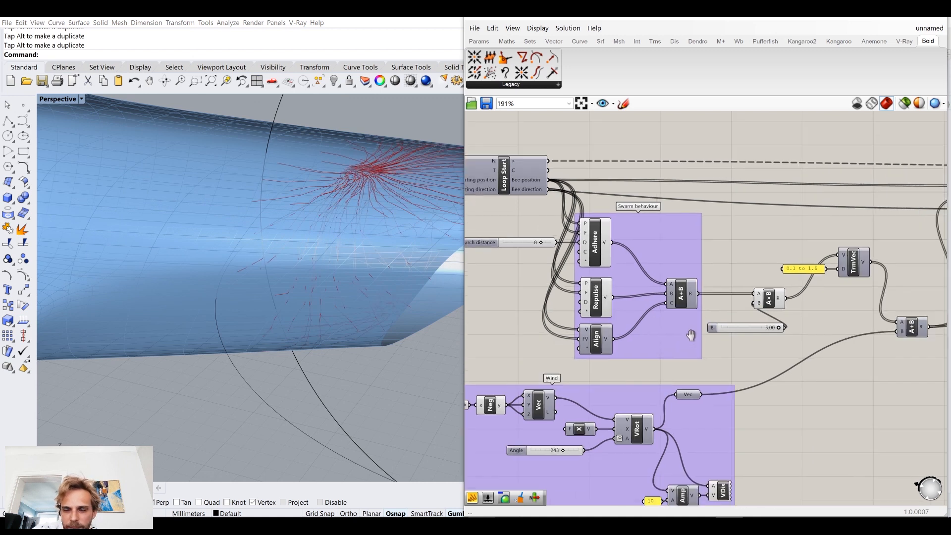
scroll(748, 266, up, 6)
double_click(750, 250)
click(737, 246)
click(664, 214)
scroll(614, 304, down, 4)
drag(706, 378, 654, 283)
key(Delete)
Step: Wire the swarm A+B result directly into TrmVec's V input and move TrmVec and its panel closer to the Swarm behaviour group
drag(588, 306, 793, 275)
drag(803, 267, 731, 318)
click(706, 281)
Step: Restart the loop with the trigger button and set the Repeat slider to 213
right_drag(576, 293, 811, 380)
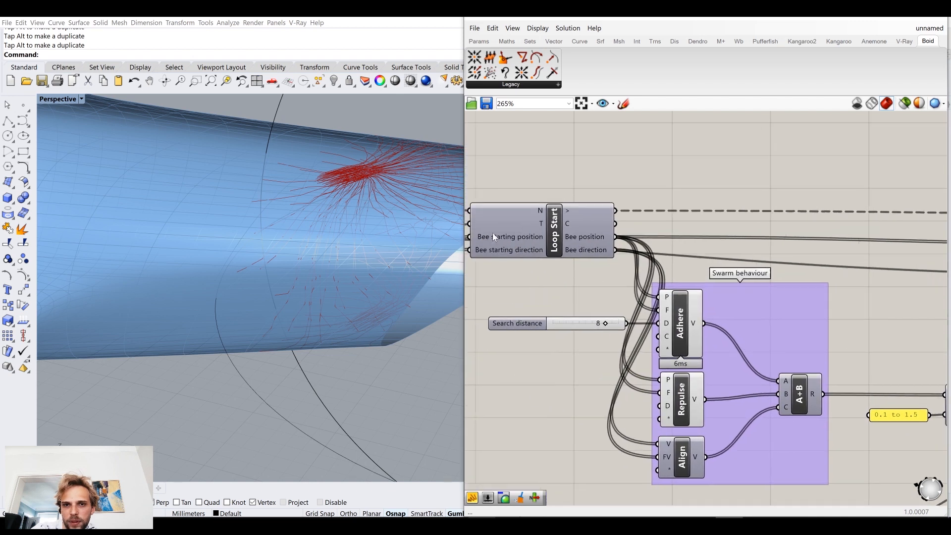
right_drag(494, 238, 625, 251)
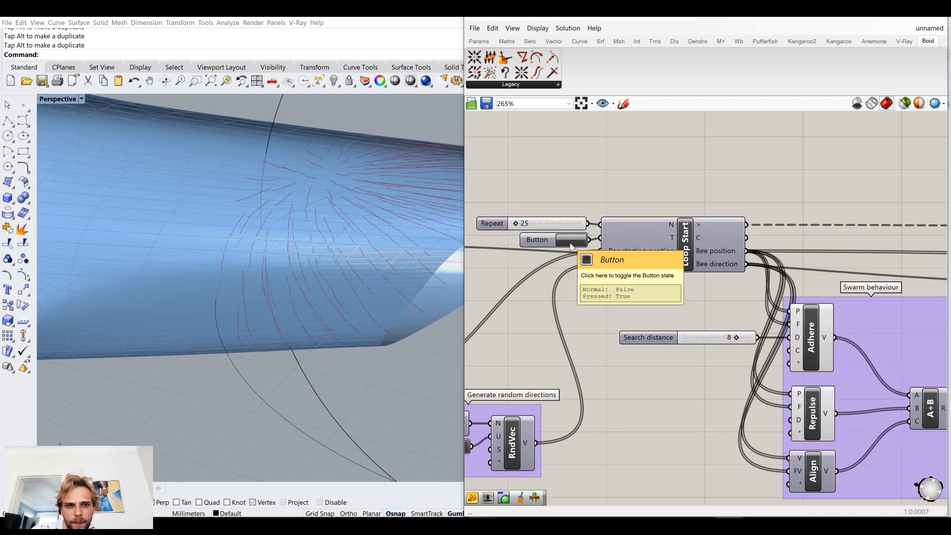
right_drag(337, 233, 270, 227)
scroll(269, 227, down, 3)
scroll(519, 210, up, 2)
drag(511, 227, 531, 228)
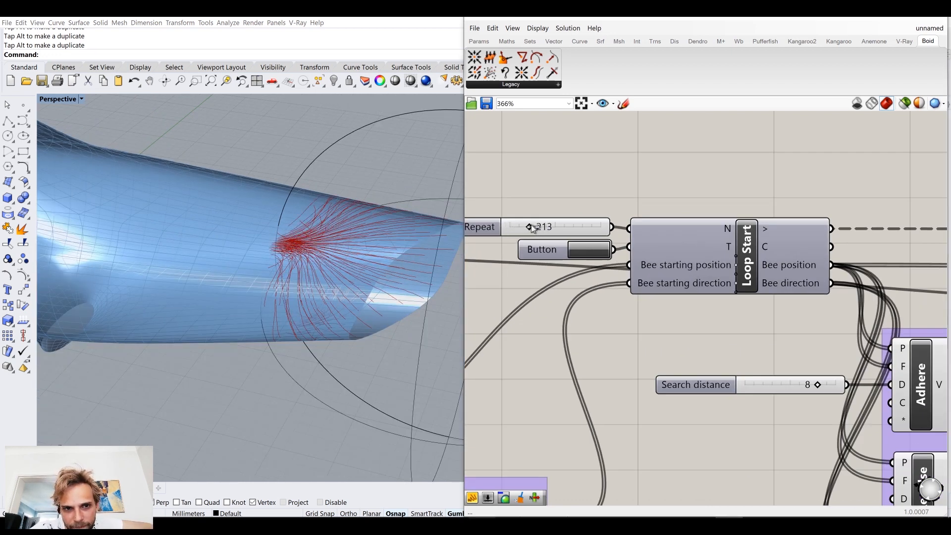
Step: Examine the growing trails around the dolphin's tail from the side and from above
mouse_move(334, 269)
right_down()
mouse_move(335, 244)
mouse_move(303, 195)
mouse_move(272, 176)
mouse_move(255, 228)
mouse_move(260, 265)
mouse_move(251, 266)
mouse_move(286, 285)
mouse_move(376, 248)
mouse_move(333, 256)
right_up()
click(393, 245)
scroll(393, 246, down, 2)
drag(360, 239, 331, 236)
click(379, 346)
right_drag(312, 272, 337, 160)
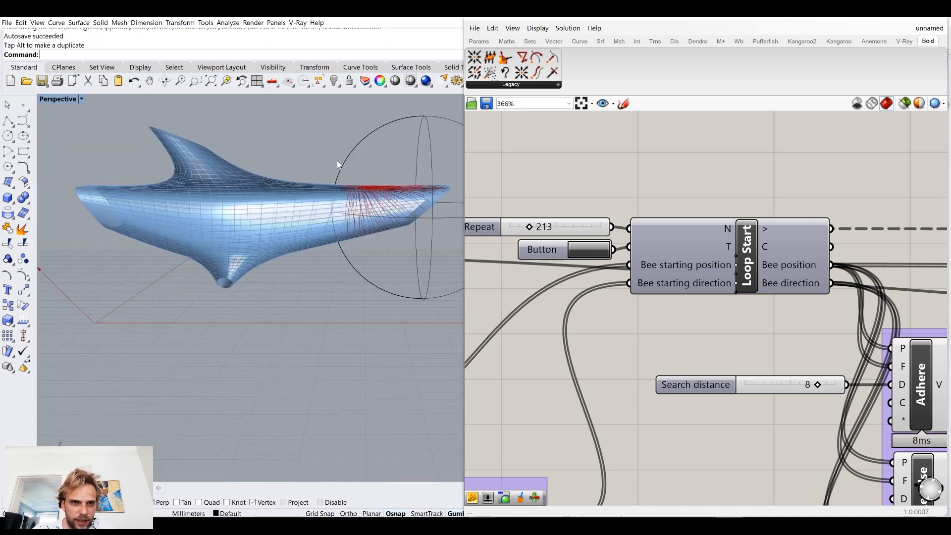
right_drag(314, 207, 276, 313)
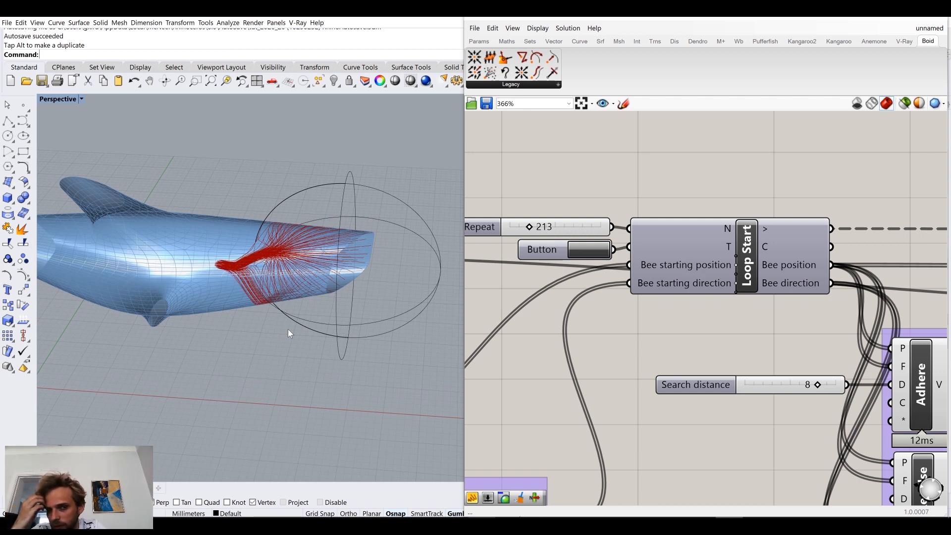
Step: Create a number slider with the value 2000 beside the PopGeo component
right_drag(742, 329, 735, 295)
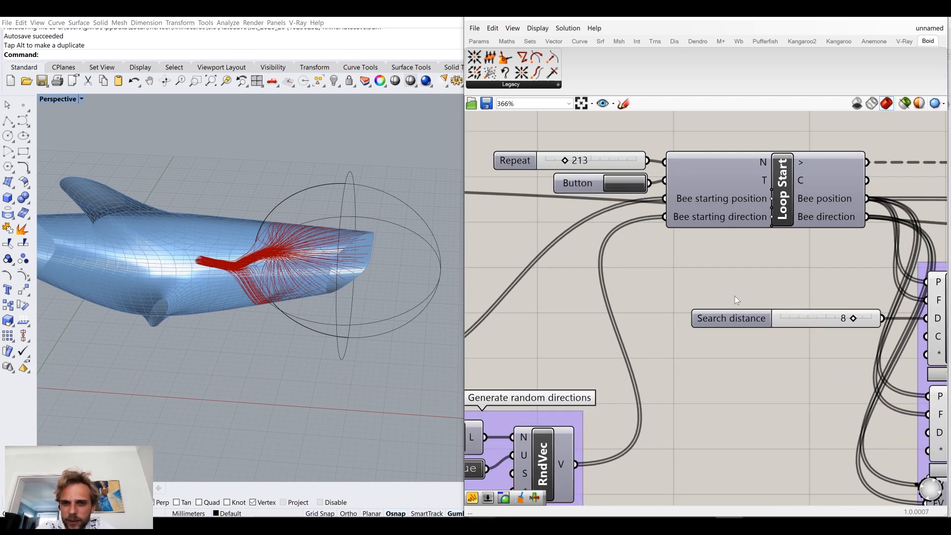
scroll(735, 296, down, 3)
right_drag(659, 284, 798, 232)
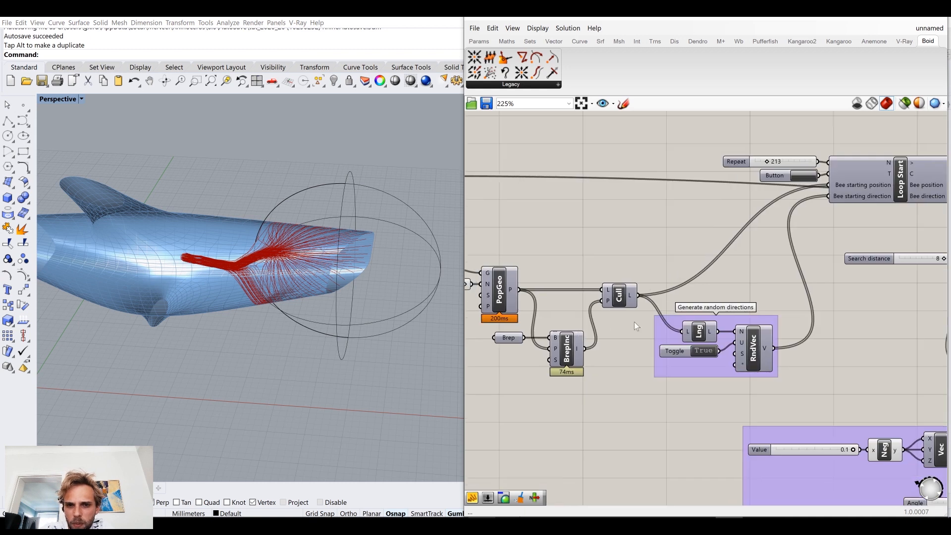
right_drag(514, 305, 631, 317)
double_click(544, 313)
text(2000)
key(Return)
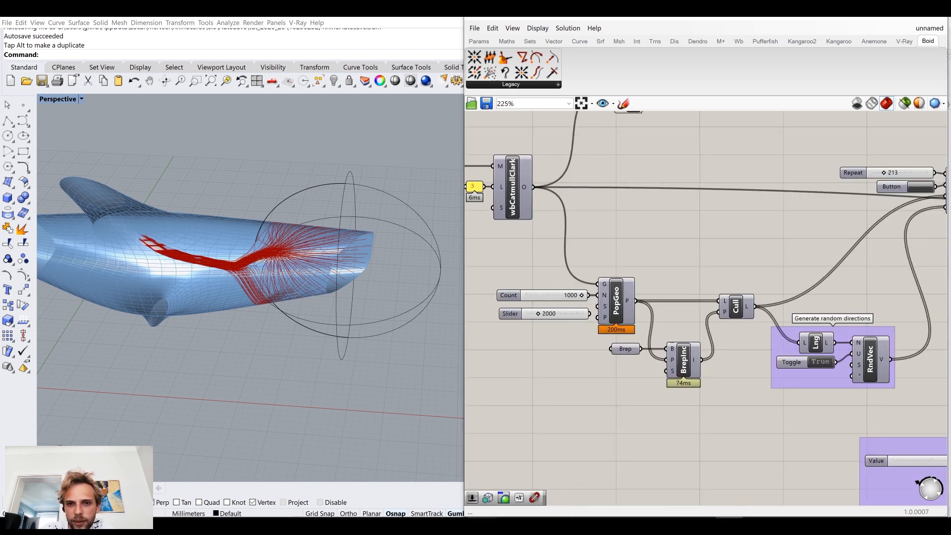
Step: Connect the 2000 slider to PopGeo's N input in place of the 1000 Count slider and delete the old slider
scroll(574, 301, up, 3)
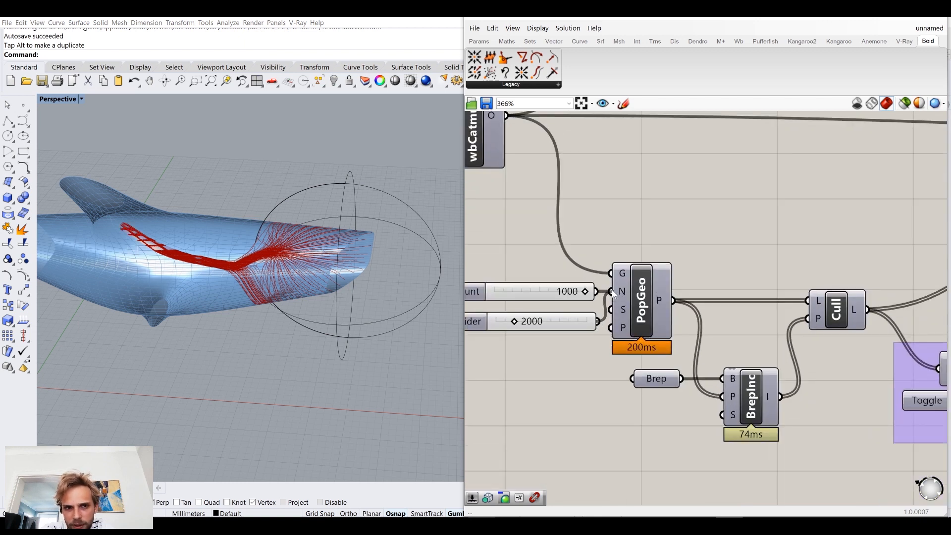
drag(613, 294, 614, 295)
click(552, 288)
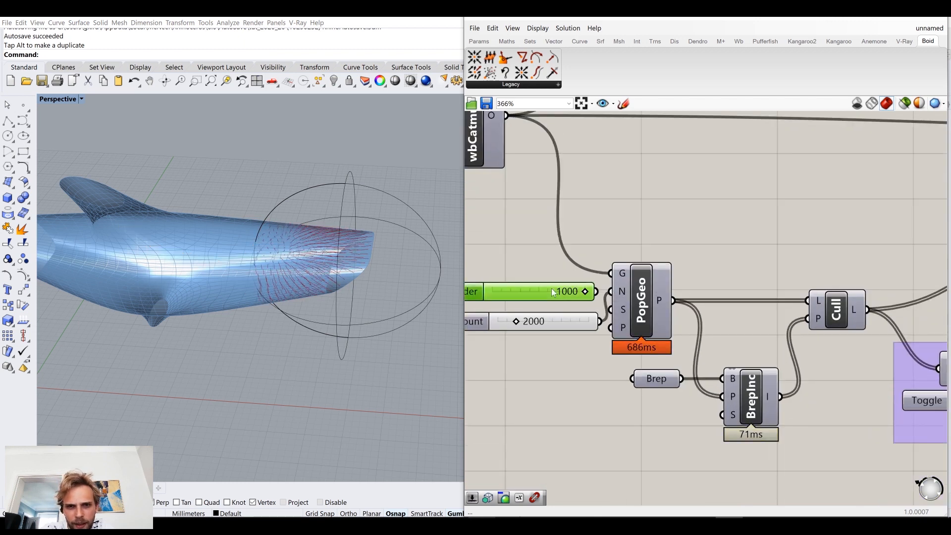
key(Delete)
click(553, 325)
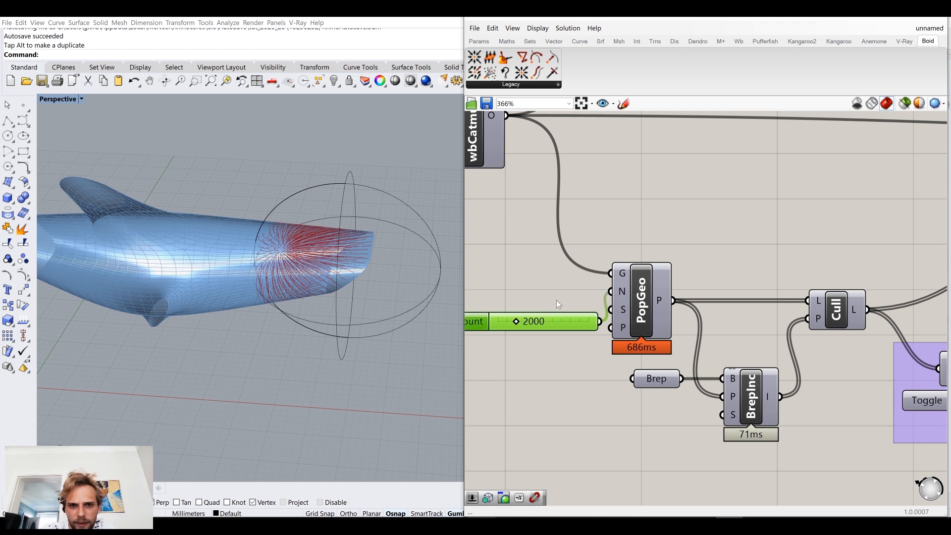
click(708, 221)
Step: Set the Search distance slider to 3 and restart the loop
scroll(708, 221, down, 3)
right_drag(810, 227, 607, 307)
right_drag(322, 296, 322, 270)
scroll(322, 270, up, 5)
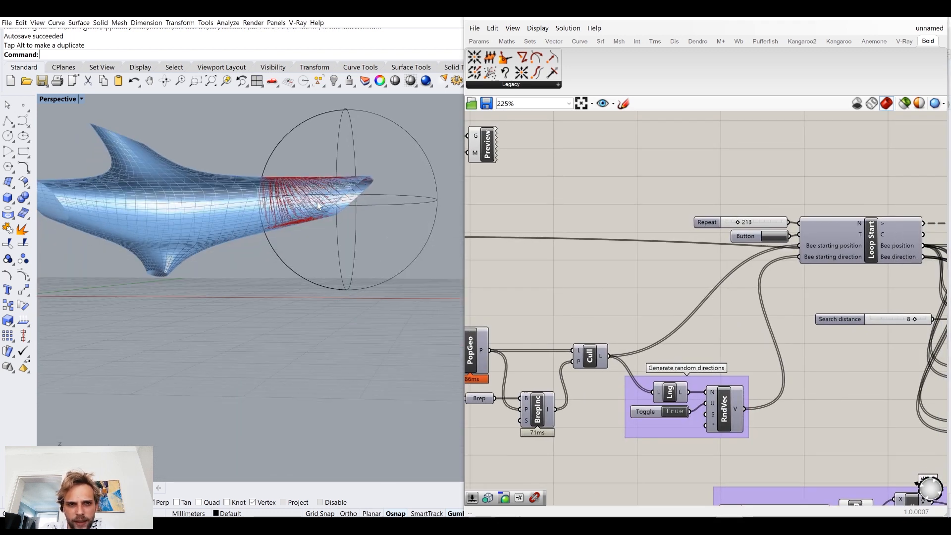
right_drag(751, 286, 543, 247)
scroll(640, 292, up, 2)
scroll(673, 294, up, 2)
drag(674, 294, 643, 295)
right_drag(577, 239, 690, 340)
click(533, 240)
Step: Inspect the trails around the dolphin's body, set the Search distance slider to 4 and restart the loop
right_drag(346, 227, 214, 322)
scroll(111, 299, up, 2)
scroll(112, 298, up, 2)
right_drag(659, 328, 619, 301)
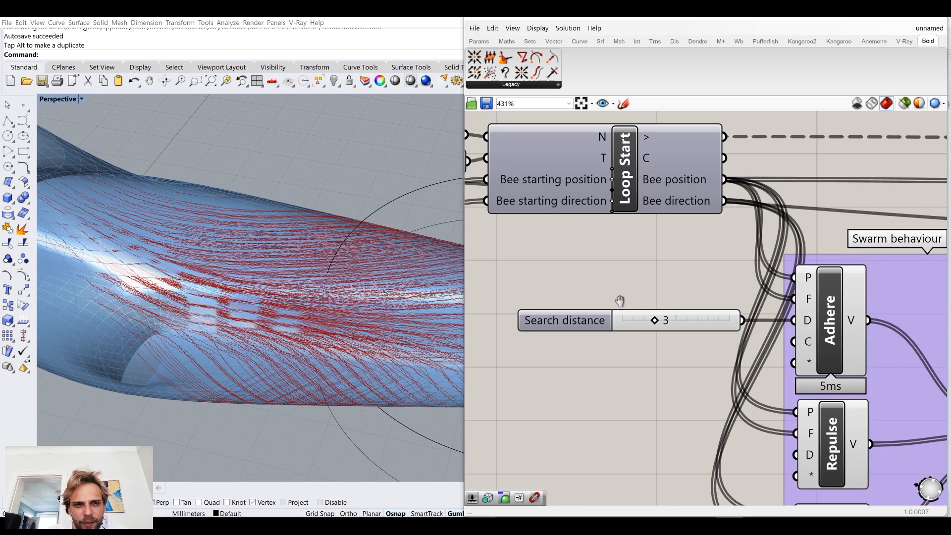
right_drag(341, 324, 343, 308)
drag(659, 327, 670, 323)
scroll(670, 350, down, 1)
scroll(670, 349, down, 3)
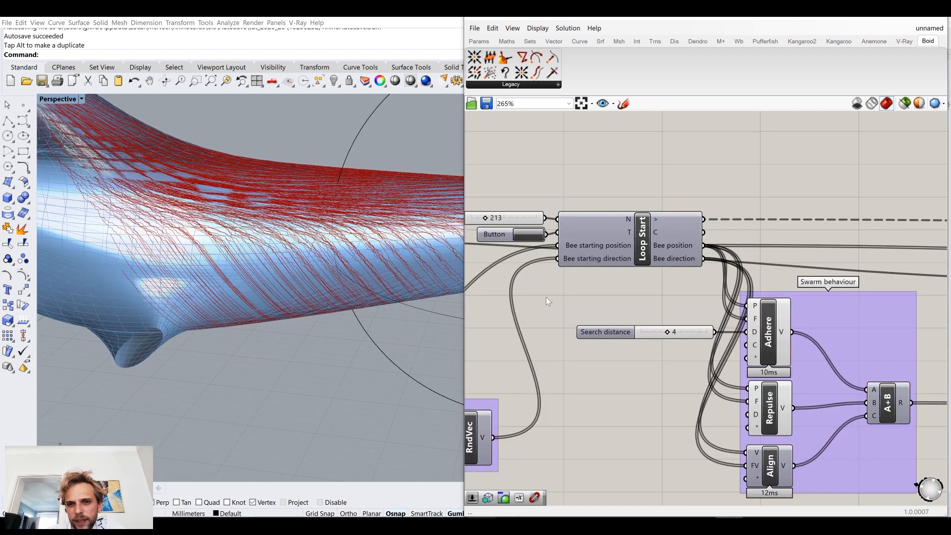
click(547, 252)
Step: Set the wind's Angle slider to 97 and restart the loop
right_drag(626, 379, 690, 295)
scroll(687, 297, down, 2)
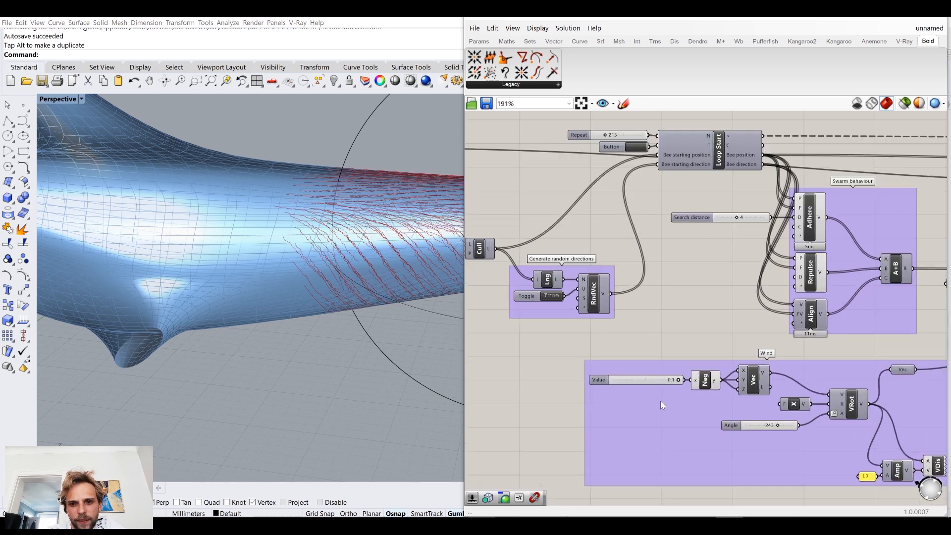
scroll(660, 400, up, 2)
drag(797, 432, 774, 435)
right_drag(548, 256, 536, 282)
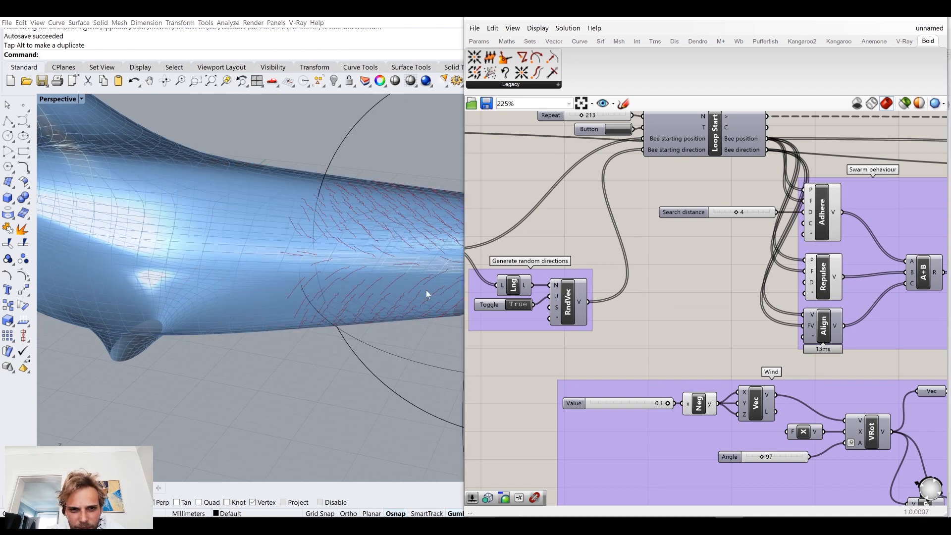
scroll(357, 265, up, 3)
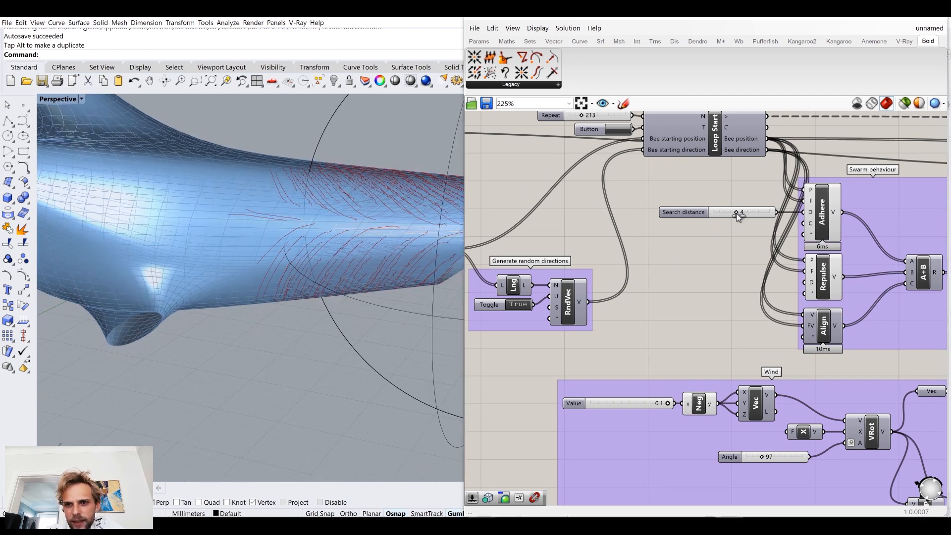
Step: Set the Search distance slider to 6, restart the loop and inspect the trails on the dolphin's tail
drag(740, 213, 748, 217)
right_drag(615, 132, 634, 223)
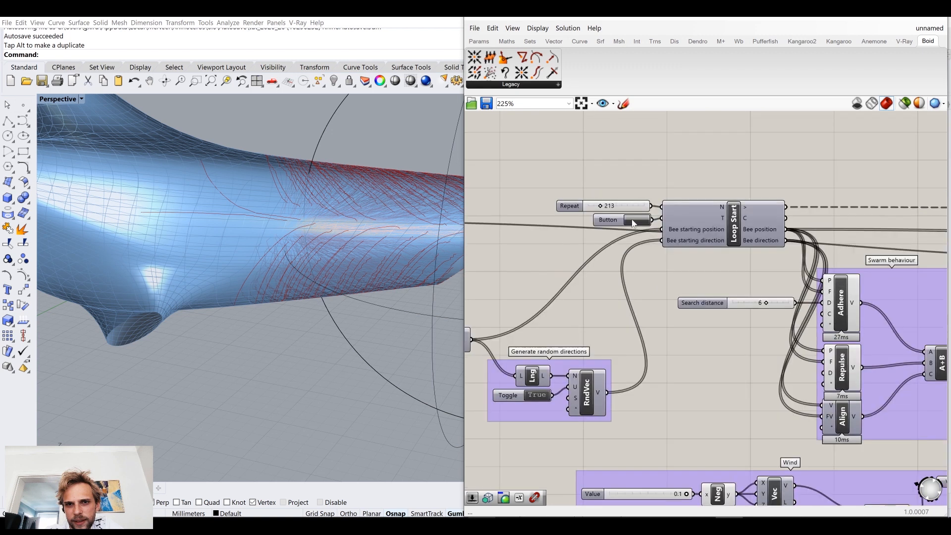
click(632, 224)
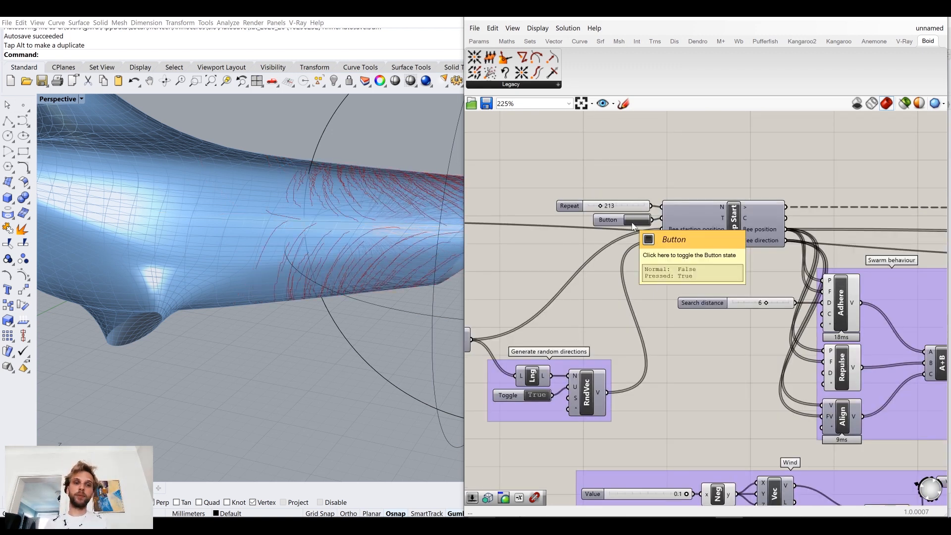
right_drag(388, 342, 322, 253)
Step: Turn off the mesh edge preview so the dolphin shows without its wireframe
click(536, 29)
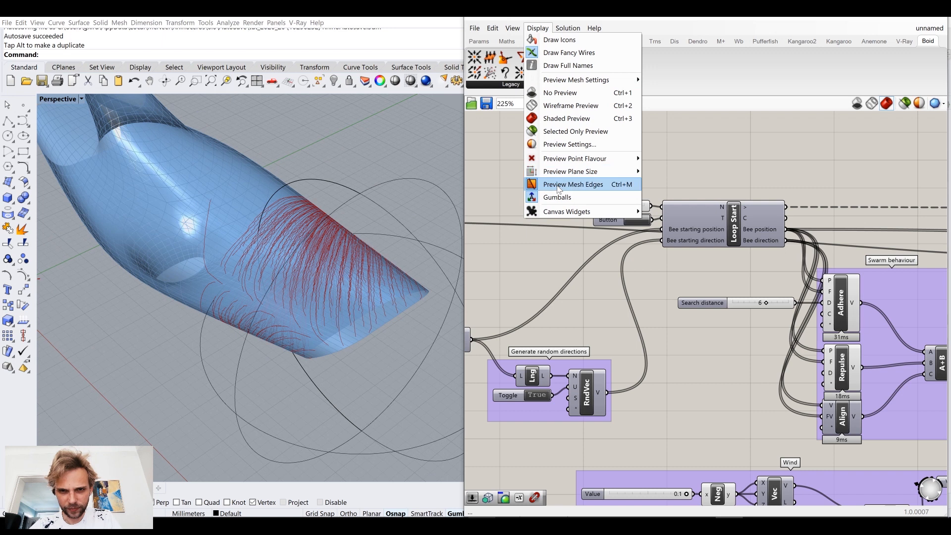
click(565, 182)
right_drag(251, 276, 279, 274)
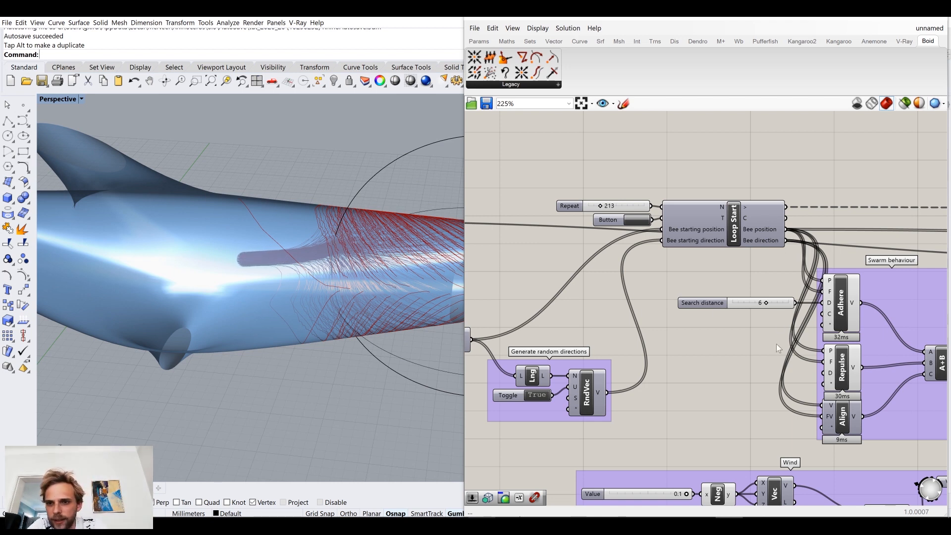
Step: Add a number slider of 10, connect it to Adhere's Reference agents count input and place it under the Search distance slider
right_drag(777, 344, 719, 345)
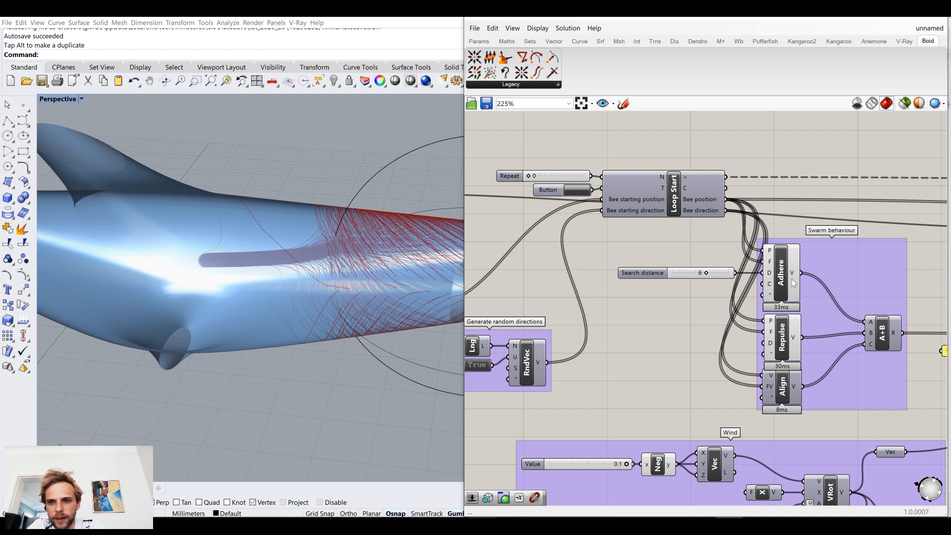
mouse_move(773, 288)
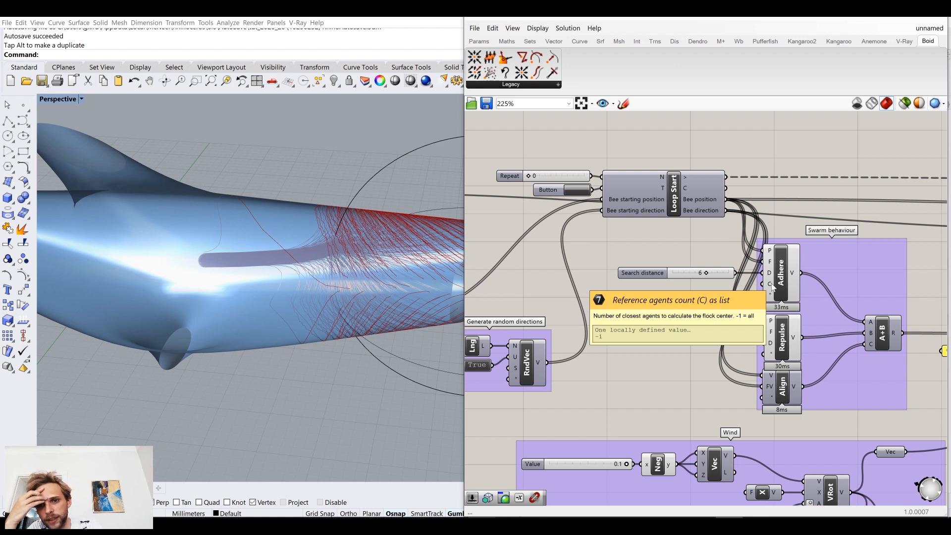
double_click(667, 305)
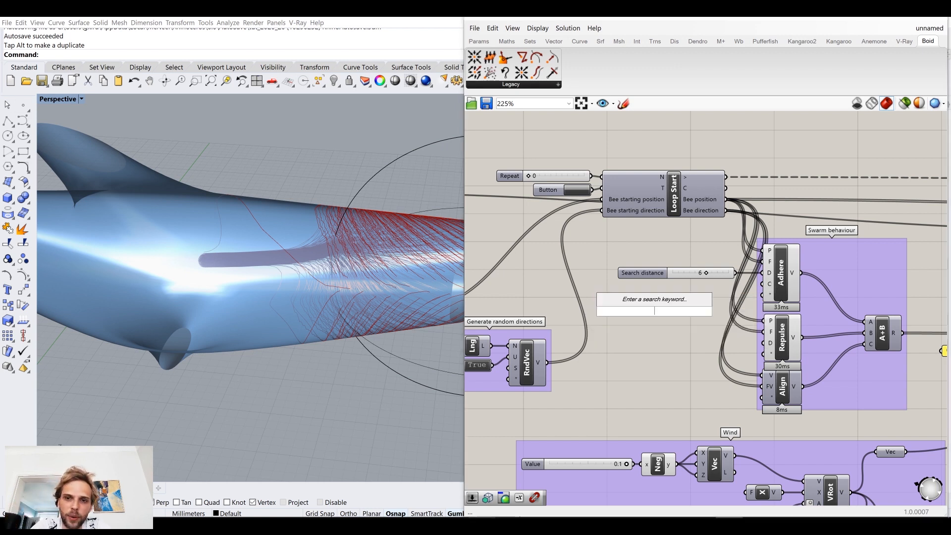
text(2)
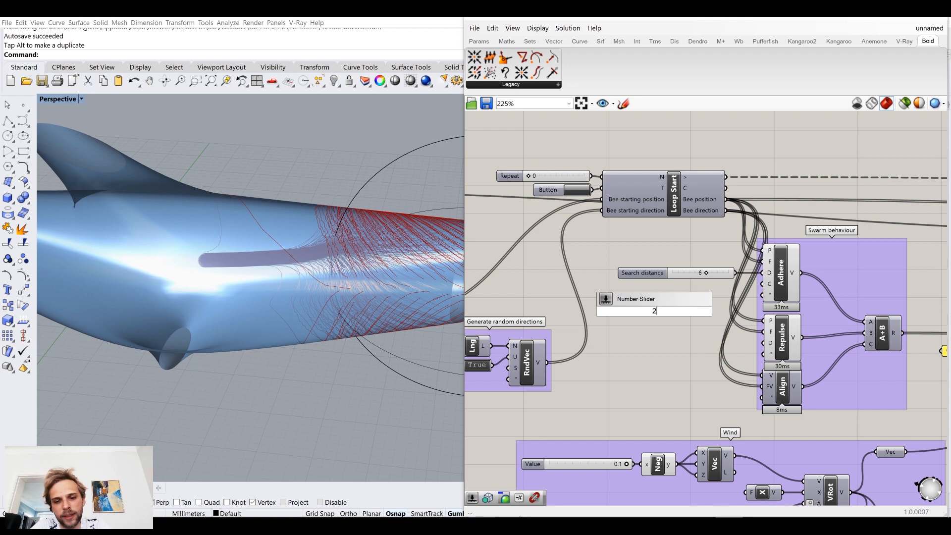
text(0)
key(BackSpace)
key(BackSpace)
text(10)
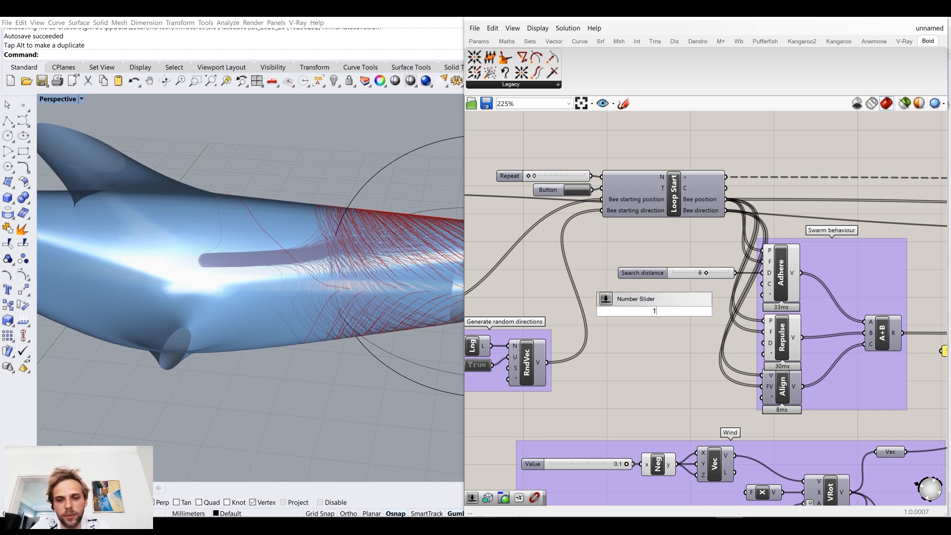
key(Return)
drag(703, 311, 762, 284)
drag(675, 314, 659, 288)
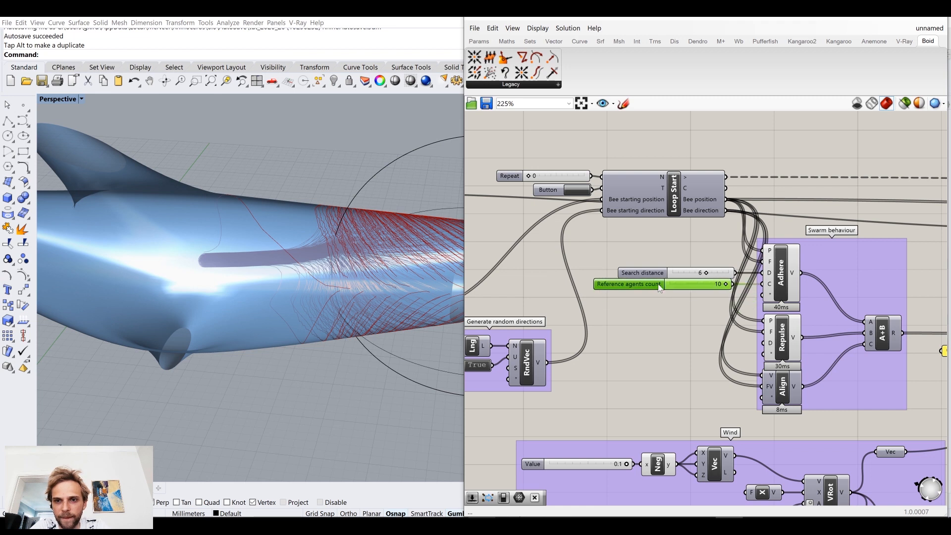
Step: Restart the loop with the Repeat slider at 129 and the Search distance slider at 8
click(576, 190)
drag(529, 177, 537, 177)
mouse_move(327, 241)
right_down()
mouse_move(338, 218)
mouse_move(325, 259)
right_up()
right_drag(324, 259, 307, 268)
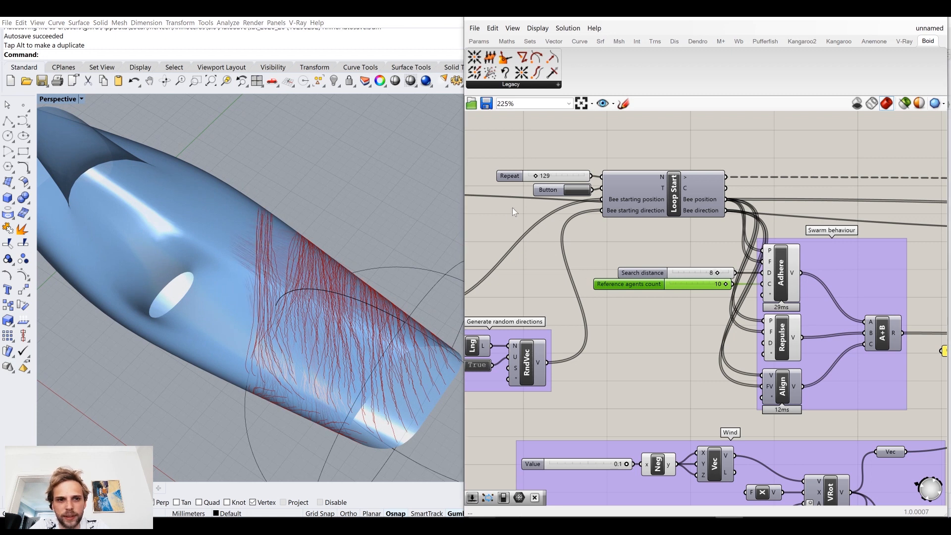
right_drag(391, 247, 280, 244)
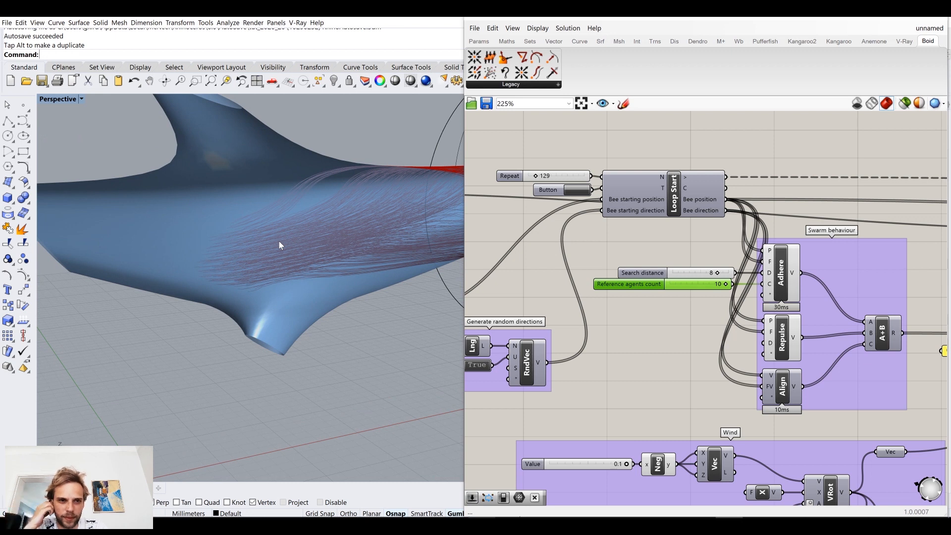
Step: Add a number slider of 20, connect it to Adhere's Reference agents count input and restart the loop
double_click(658, 313)
text(slider)
key(Return)
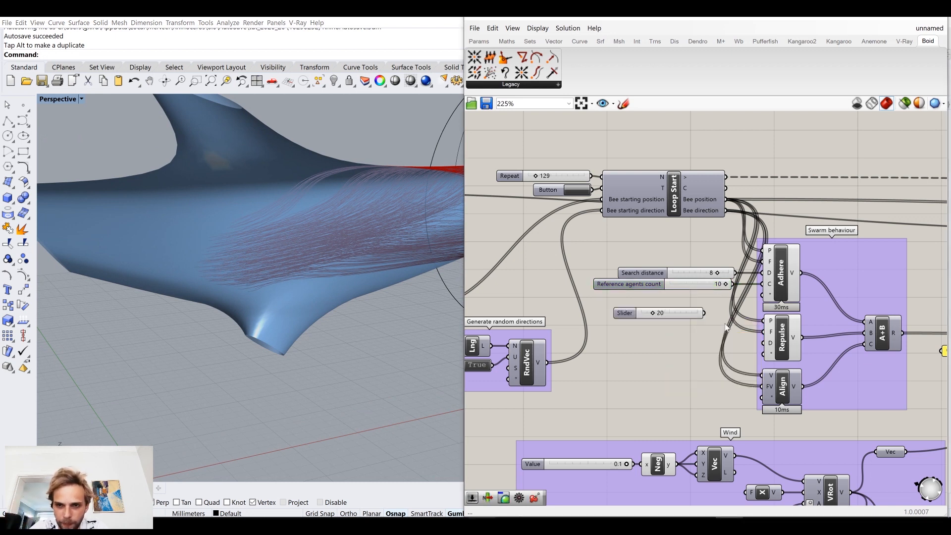
drag(751, 292, 762, 284)
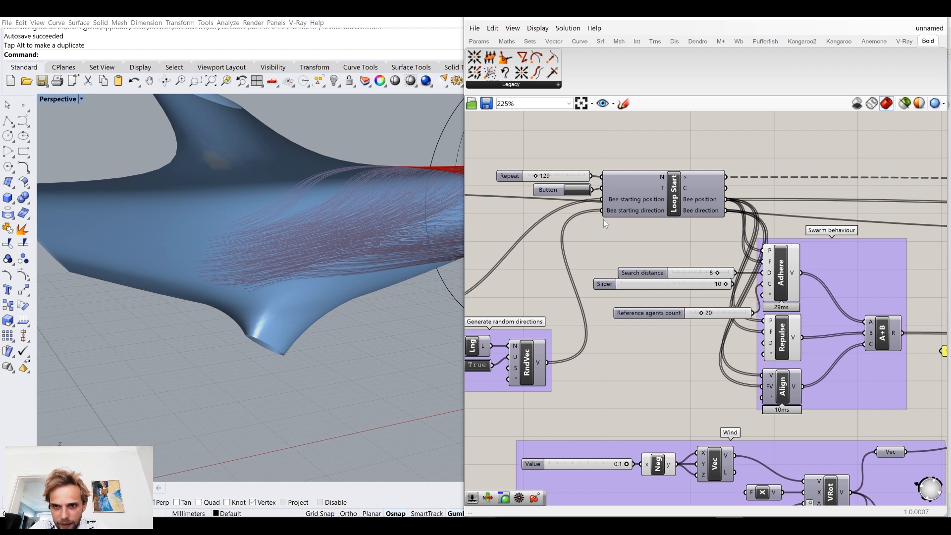
click(582, 190)
right_drag(356, 252, 302, 282)
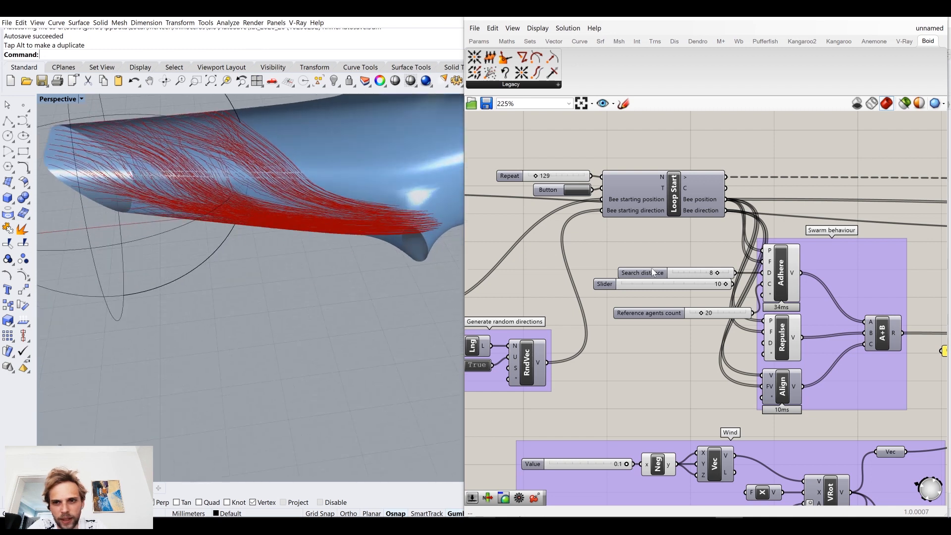
Step: Delete the disconnected 10 slider and align the 20 Reference agents count slider with the Search distance slider beside Adhere
click(674, 285)
key(Delete)
click(667, 313)
drag(668, 313, 654, 285)
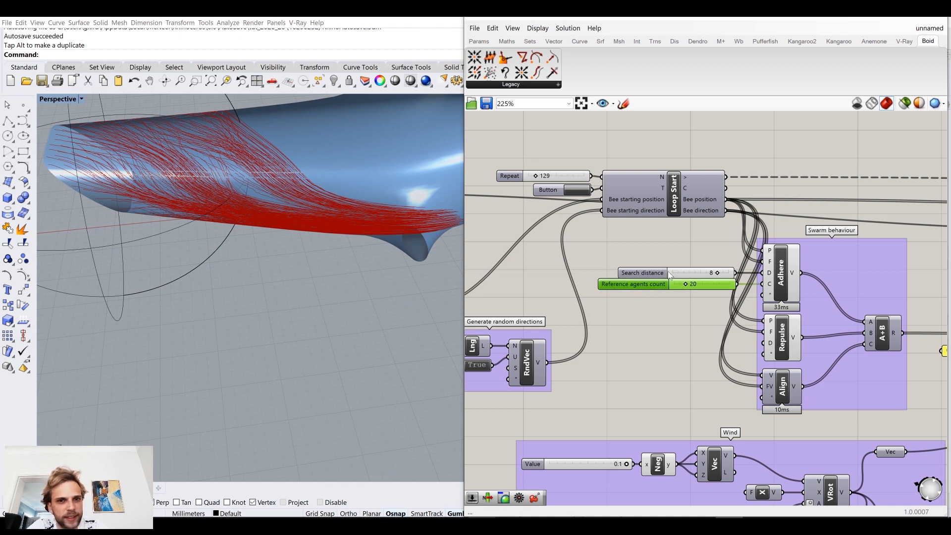
click(665, 255)
right_drag(422, 304, 438, 289)
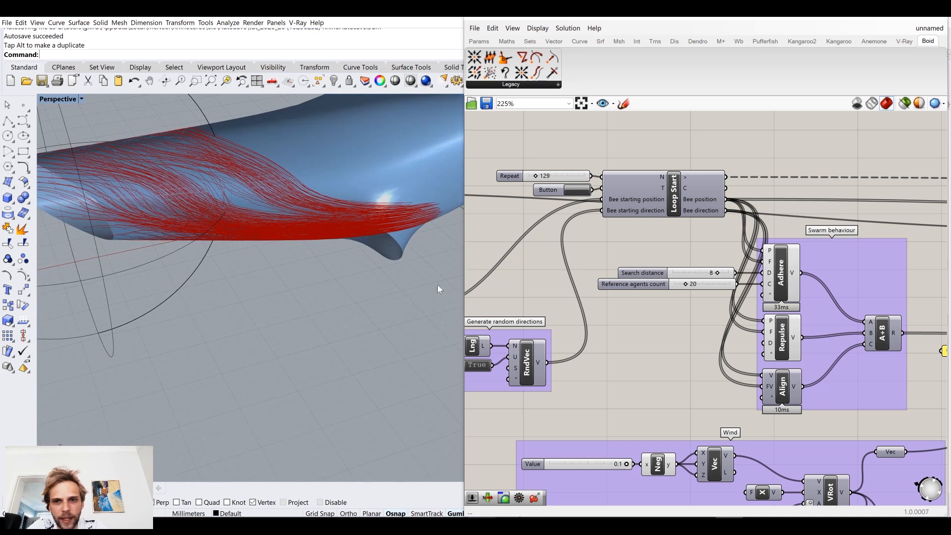
drag(686, 272, 689, 269)
click(690, 248)
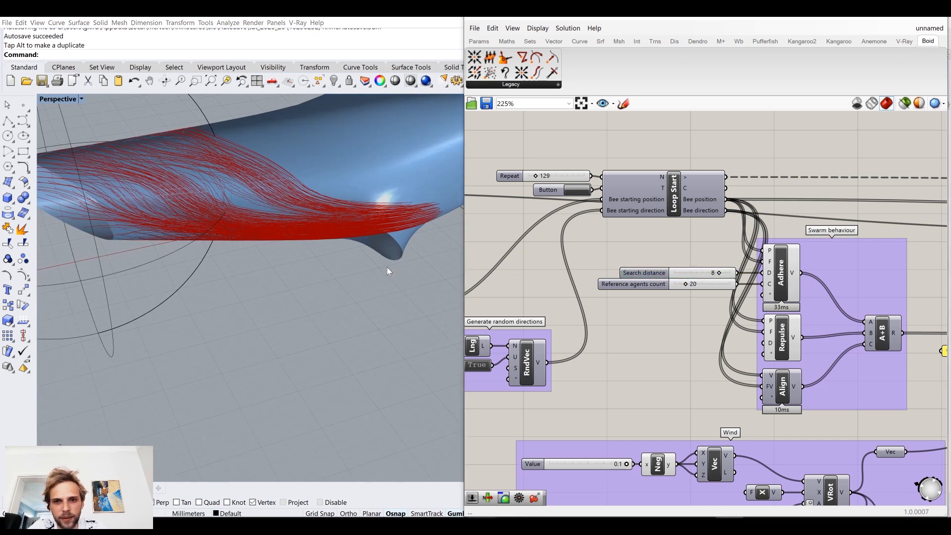
right_drag(387, 266, 371, 264)
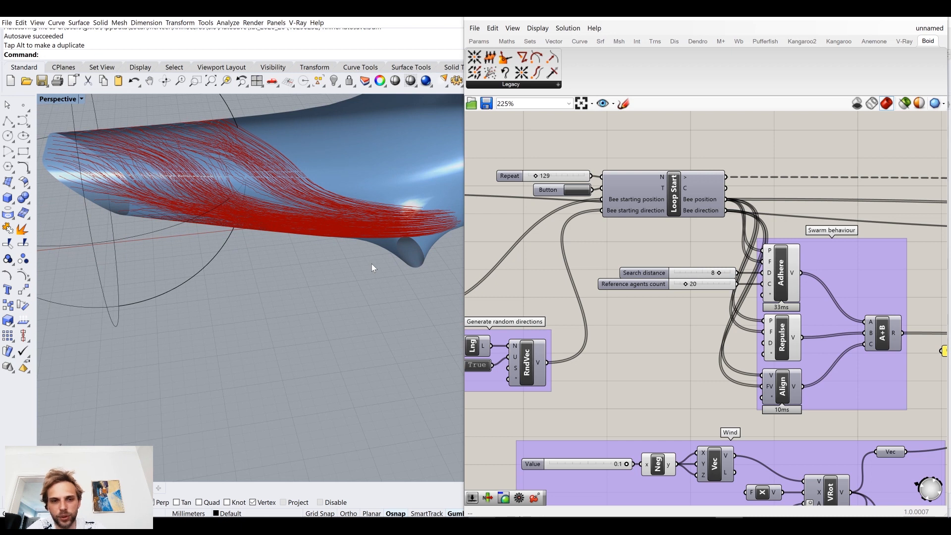
Step: Examine the description of Adhere's Multiplier input and the trails along the dolphin's body
right_drag(707, 331, 696, 318)
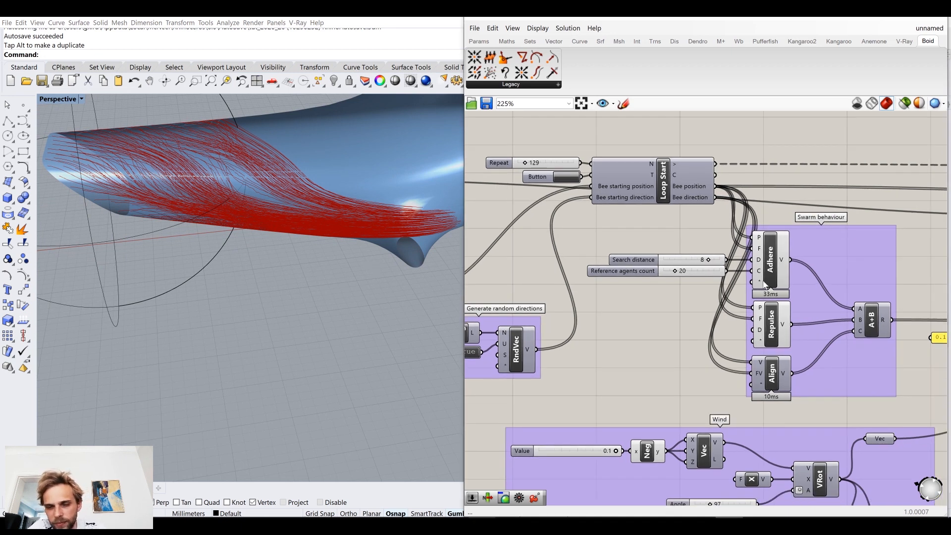
mouse_move(761, 286)
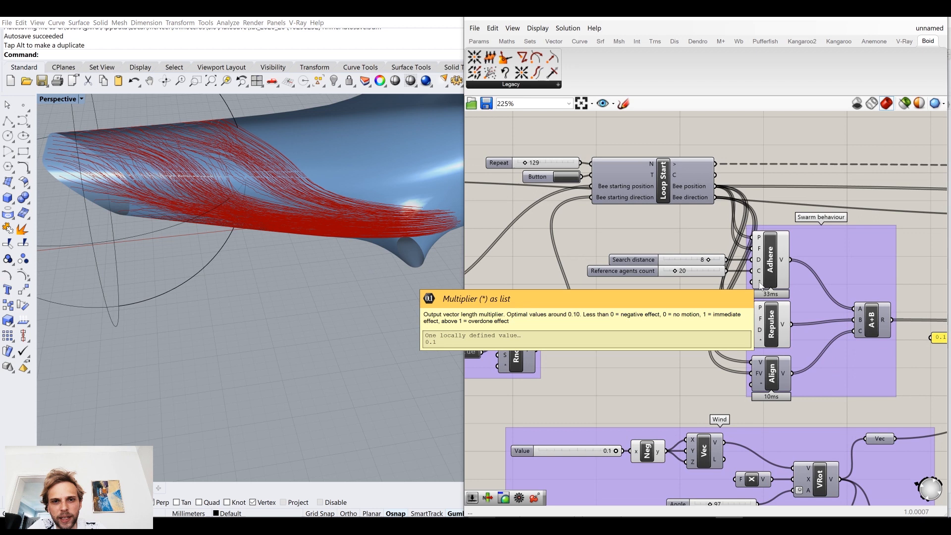
right_drag(213, 276, 308, 279)
mouse_move(759, 287)
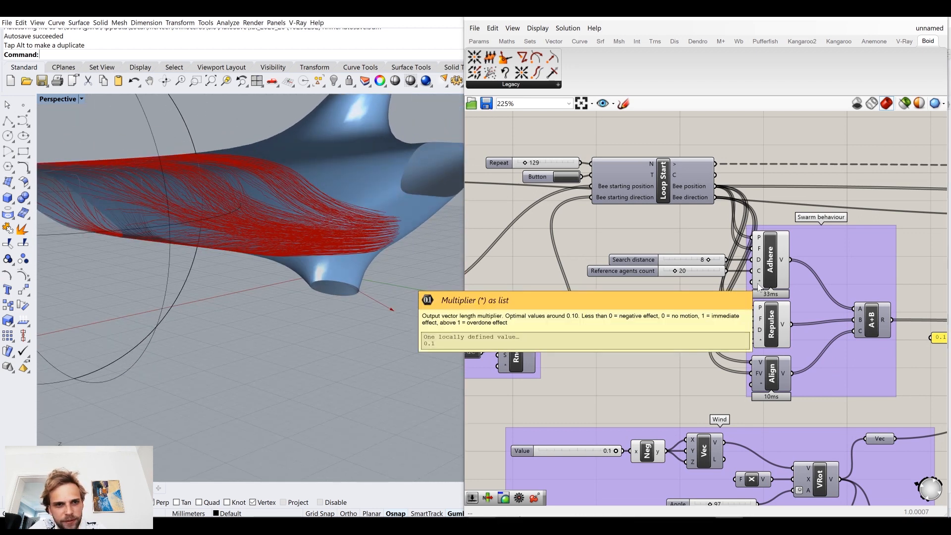
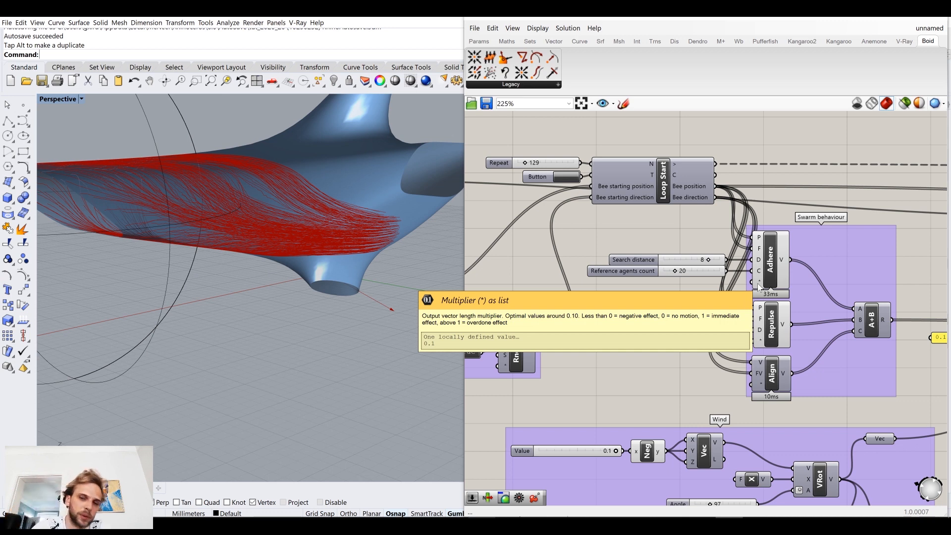
Step: Add a number slider of 10, connect it to Repulse's Search distance input and restart the loop
mouse_move(762, 344)
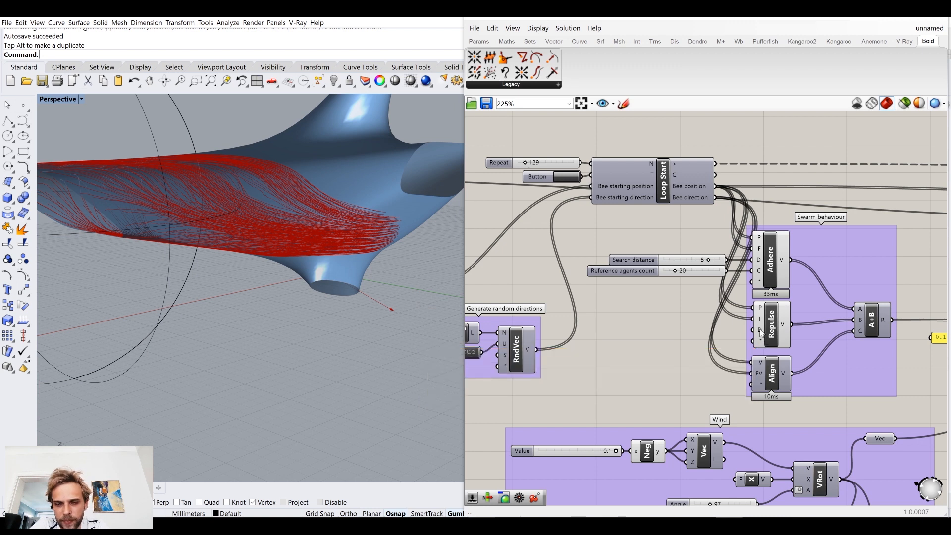
right_drag(292, 277, 310, 237)
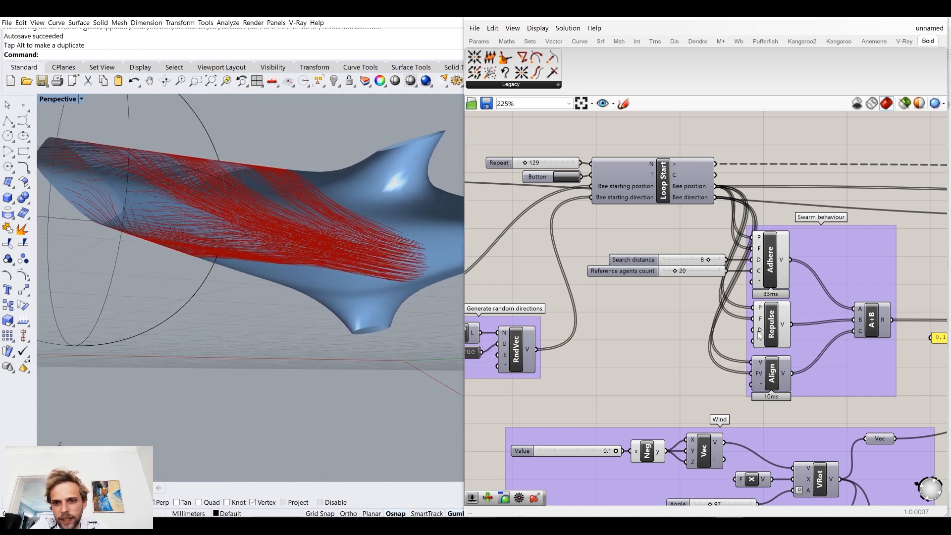
double_click(668, 335)
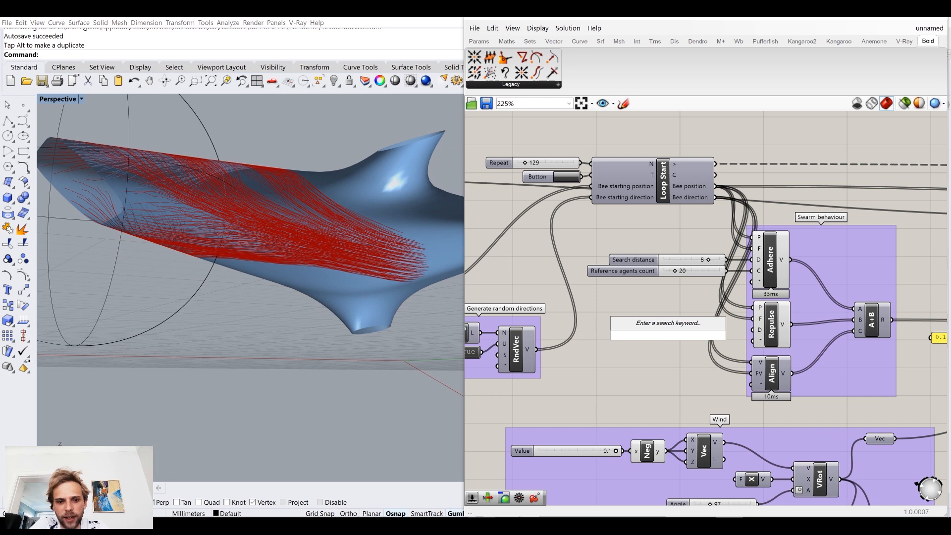
text(10)
key(Return)
drag(712, 334, 750, 333)
click(568, 178)
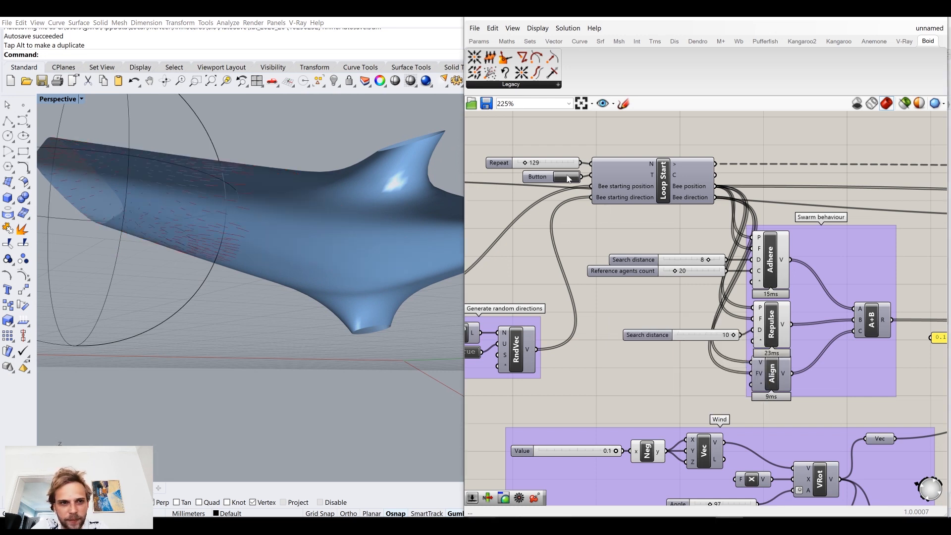
right_drag(334, 249, 324, 276)
right_drag(294, 221, 291, 317)
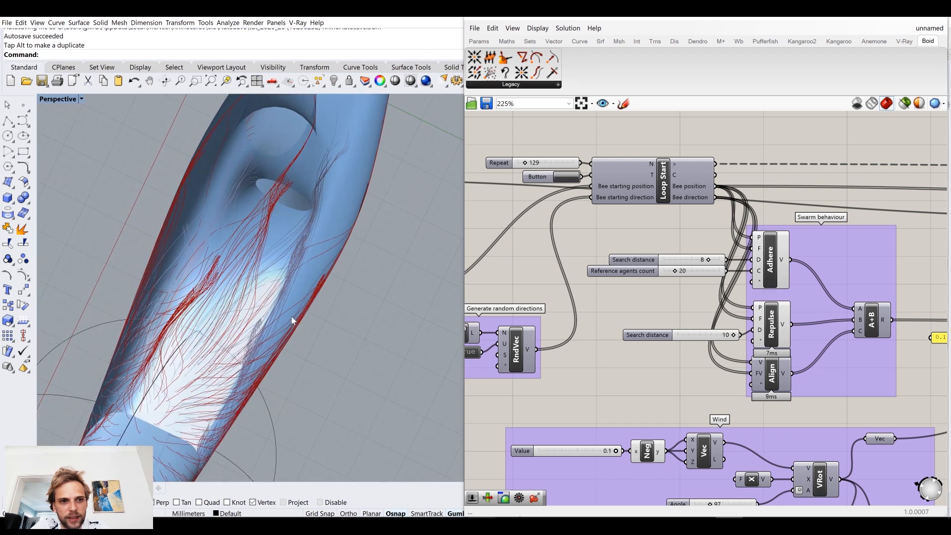
right_drag(224, 316, 206, 254)
Step: Align Repulse's Search distance slider, connect a new 0.05 slider to Repulse's Multiplier input and restart the loop
drag(719, 337, 706, 332)
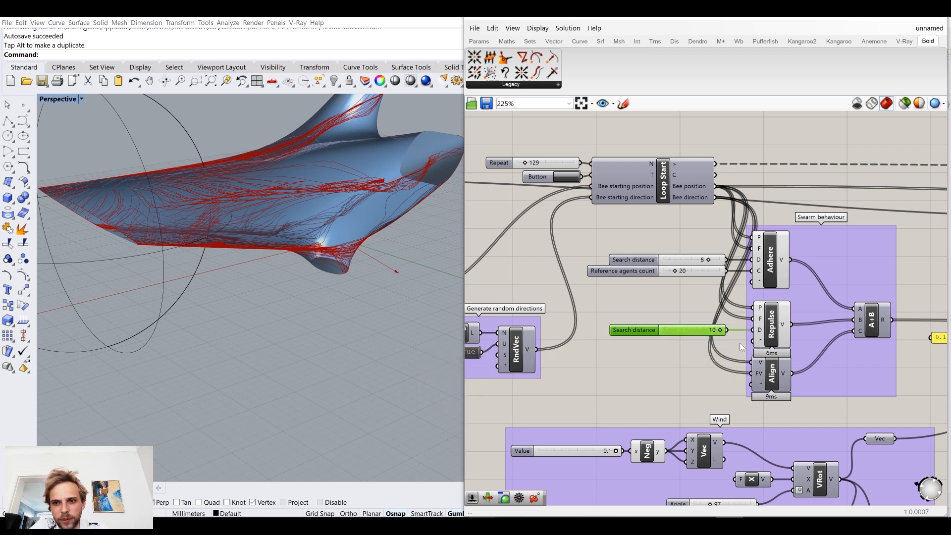
double_click(659, 355)
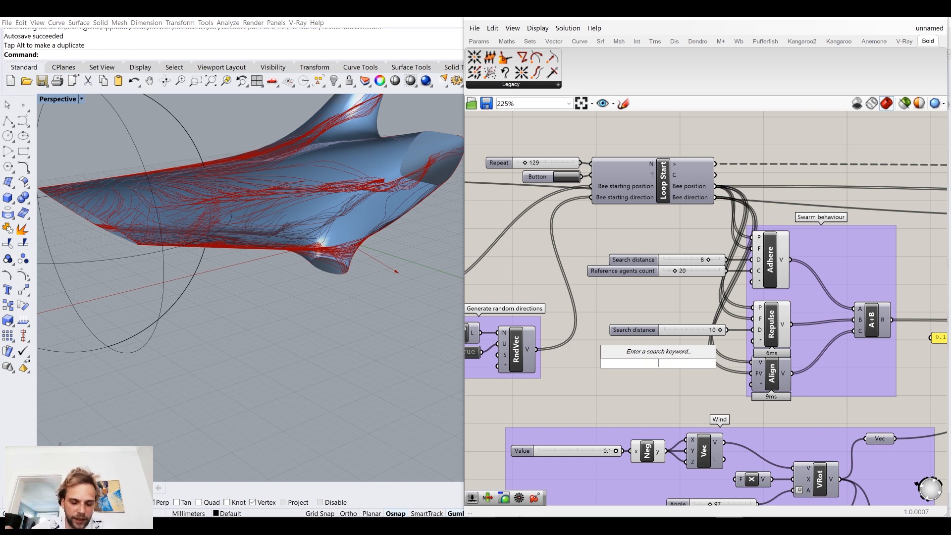
text(0.05)
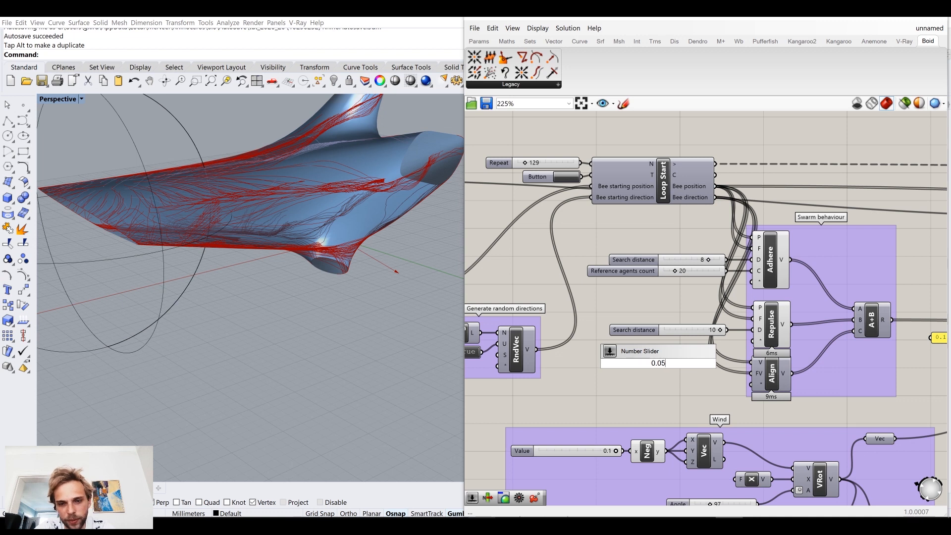
key(Return)
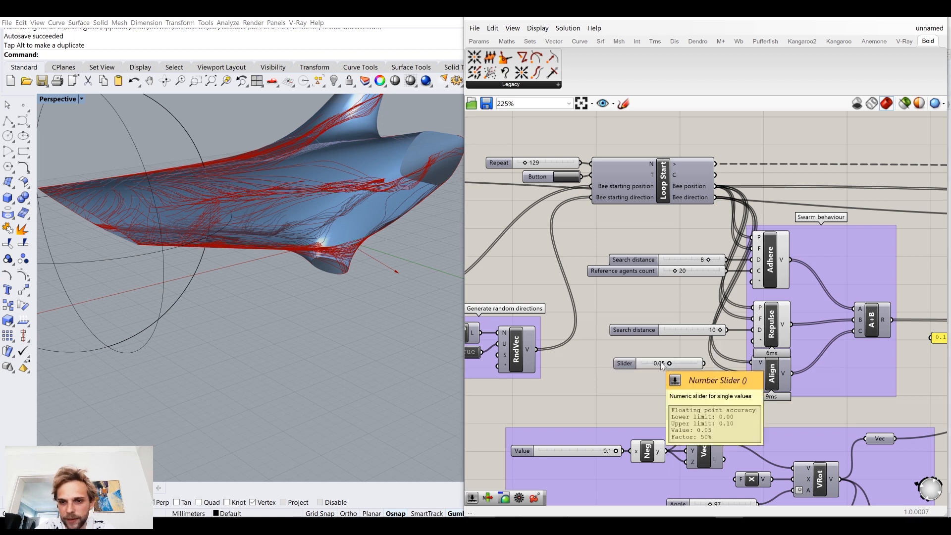
drag(704, 363, 753, 341)
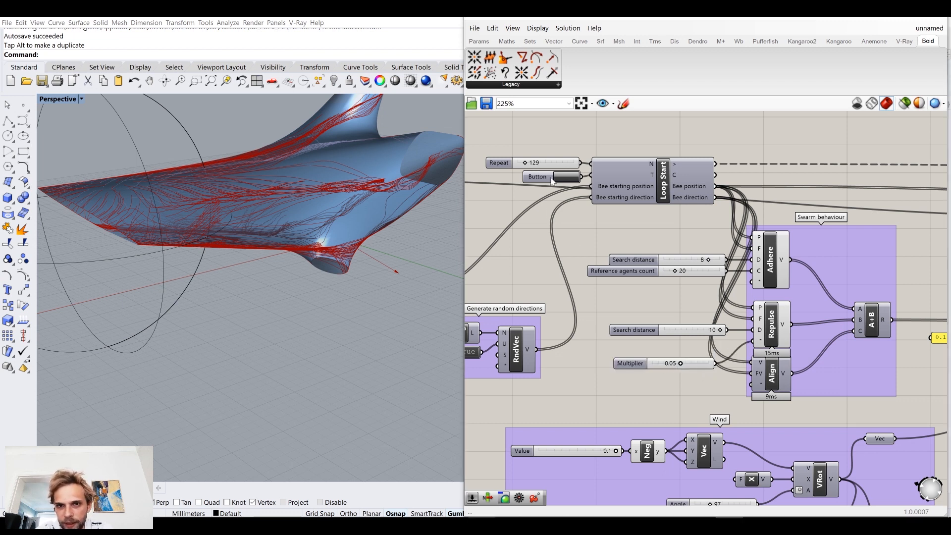
right_drag(340, 290, 312, 249)
Step: Set Repulse's Search distance slider to 4, restart the loop and align its Search distance and Multiplier sliders beside Repulse
click(687, 326)
mouse_move(688, 326)
mouse_down()
mouse_move(697, 321)
mouse_move(685, 322)
mouse_up()
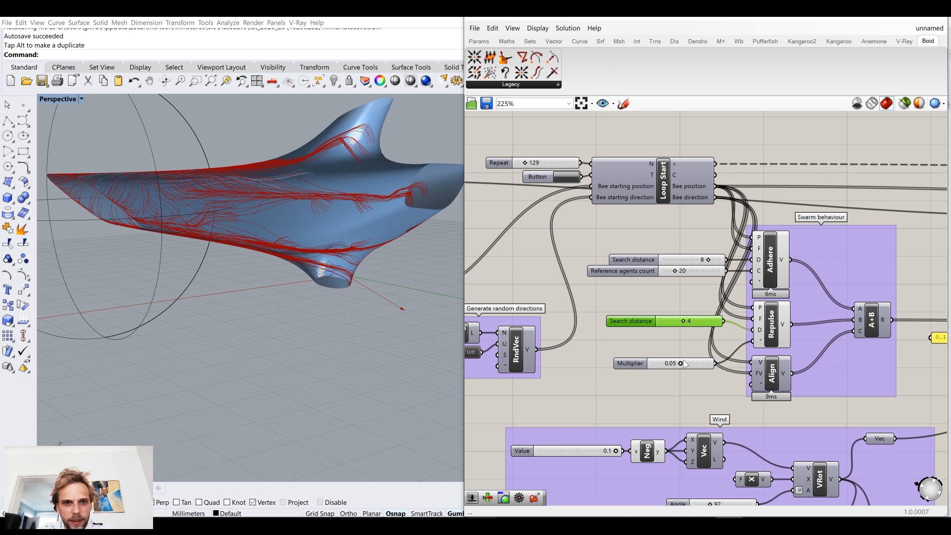
drag(700, 363, 701, 341)
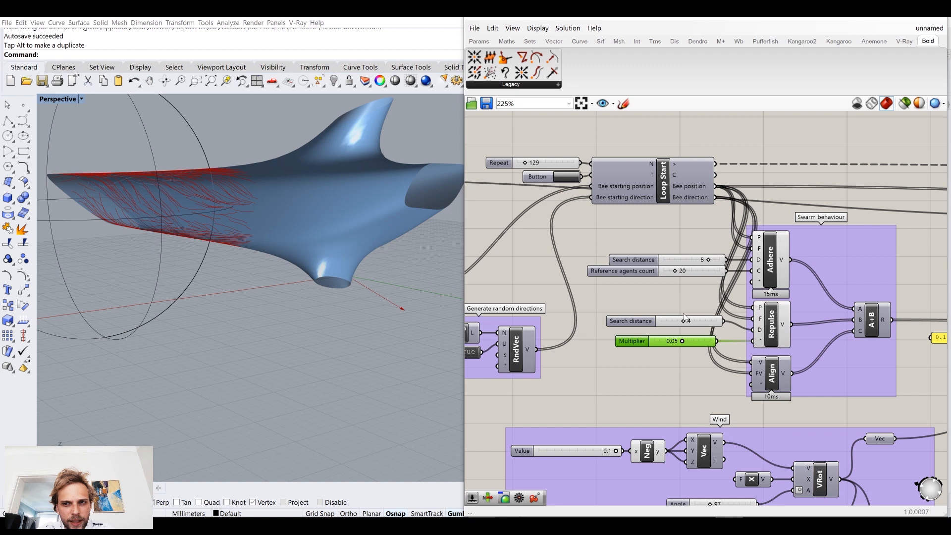
drag(705, 323, 704, 331)
mouse_move(356, 261)
right_down()
mouse_move(361, 275)
mouse_move(374, 260)
mouse_move(385, 278)
mouse_move(378, 299)
mouse_move(342, 263)
right_up()
right_drag(281, 192, 326, 200)
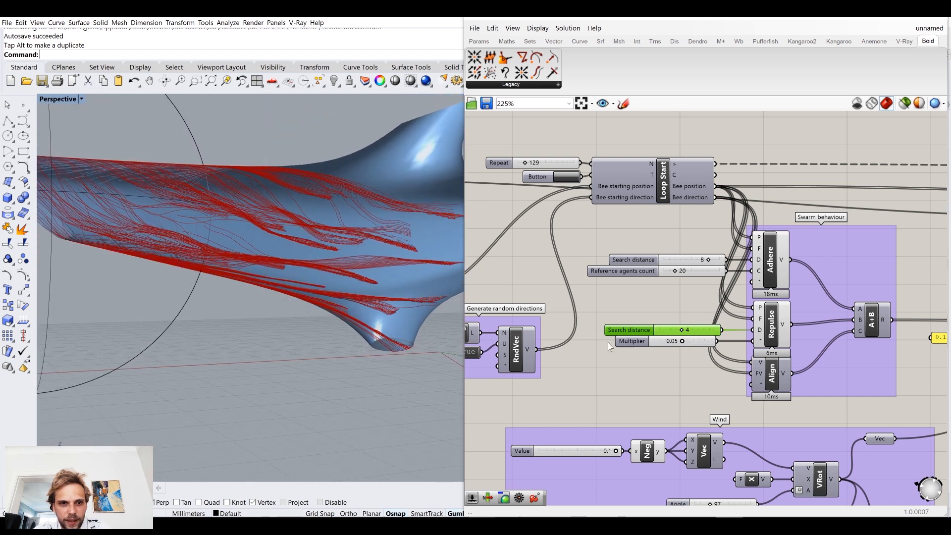
Step: Set Repulse's Search distance slider to 10 and restart the loop
right_drag(374, 320, 378, 322)
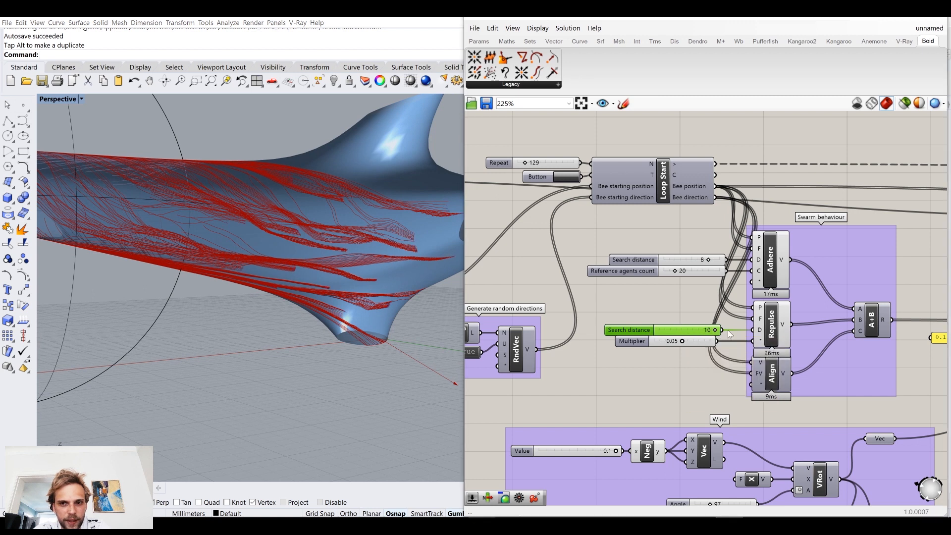
click(556, 183)
right_drag(295, 233, 303, 245)
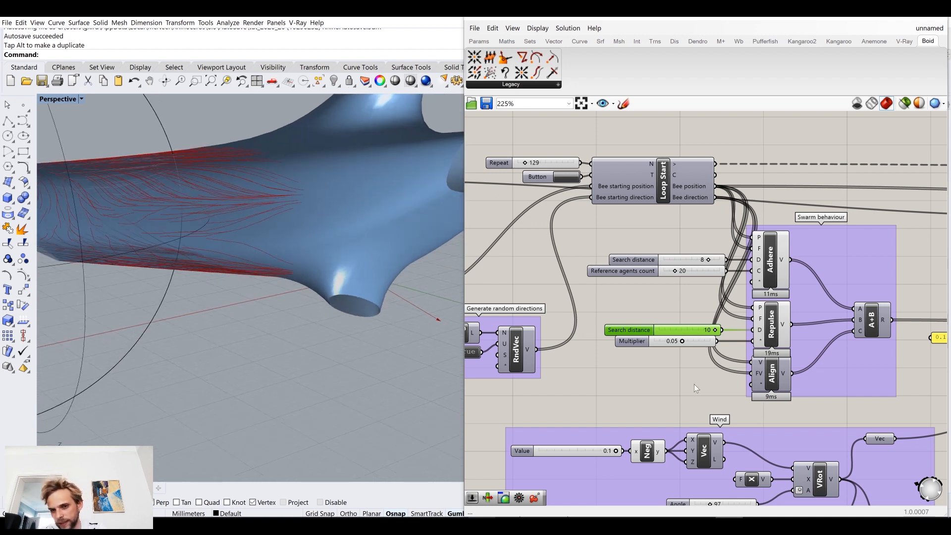
mouse_move(762, 386)
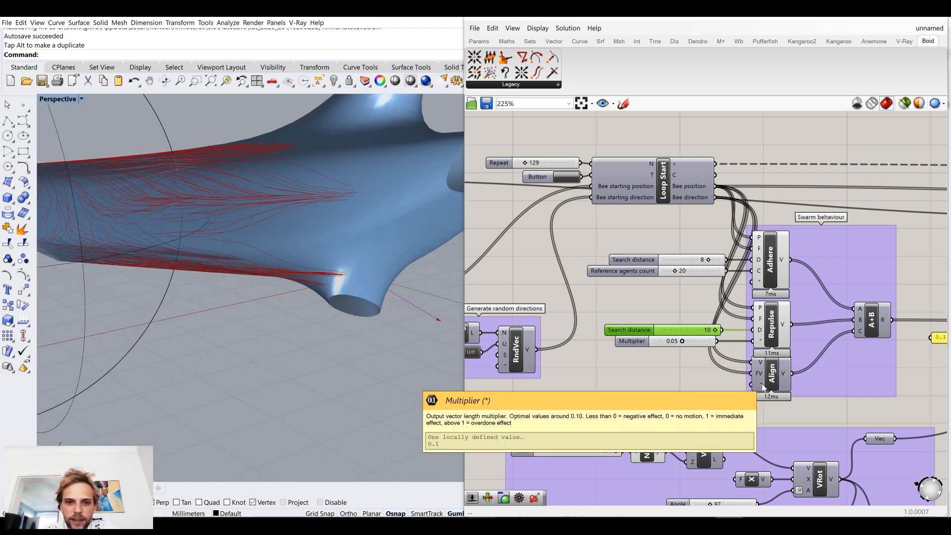
right_drag(358, 214, 296, 308)
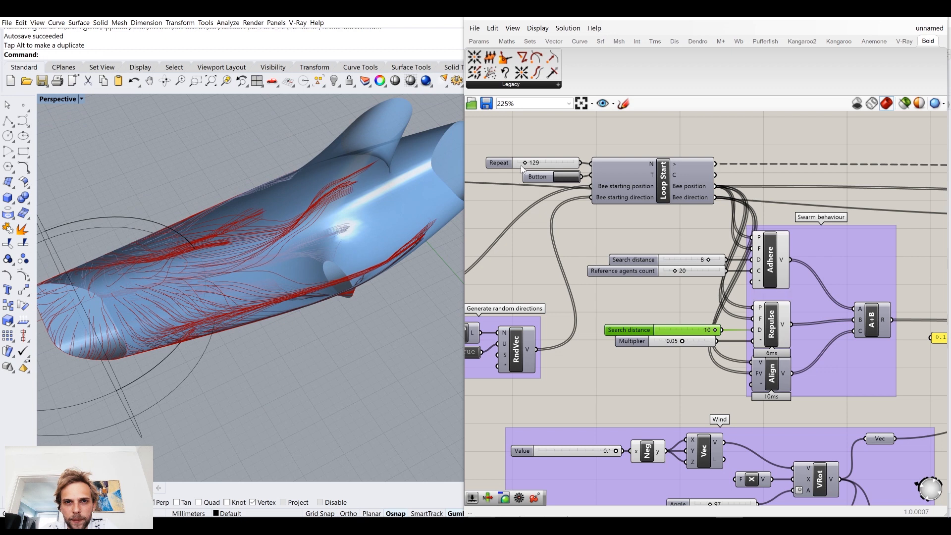
Step: Set the Repeat slider to 302 and examine the extended trails on the dolphin's body
drag(527, 165, 536, 166)
right_drag(352, 280, 319, 207)
scroll(304, 208, up, 5)
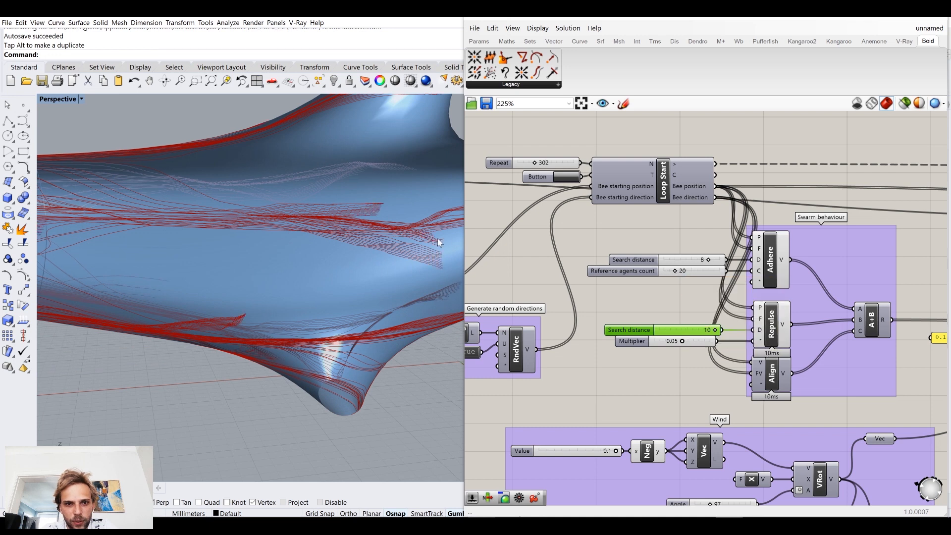
right_drag(309, 263, 430, 270)
Step: Set Adhere's Reference agents count slider to 12 and restart the loop
drag(675, 271, 671, 271)
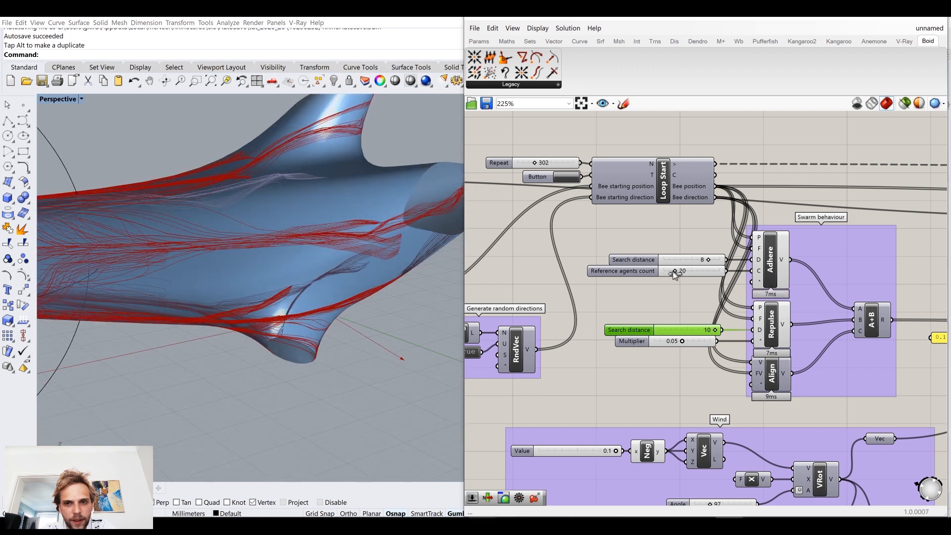
click(565, 177)
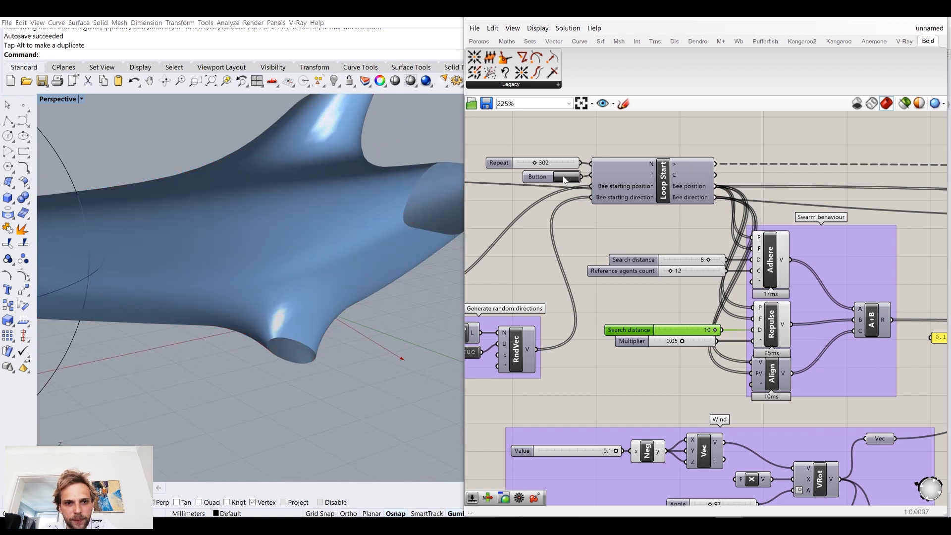
right_drag(278, 245, 205, 194)
right_drag(210, 194, 244, 225)
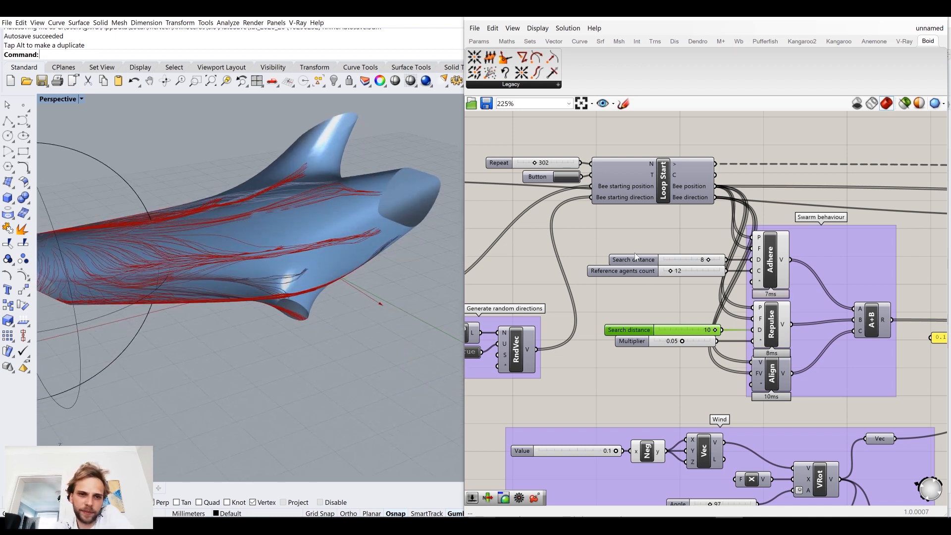
Step: Set the Repeat slider to 0 and reset the loop to clear the trails
click(603, 307)
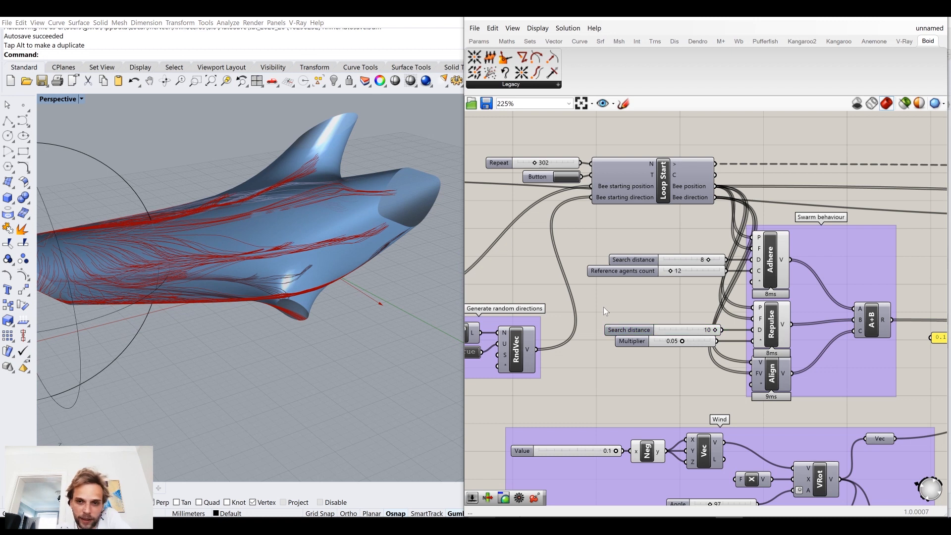
scroll(603, 307, down, 4)
scroll(619, 378, up, 1)
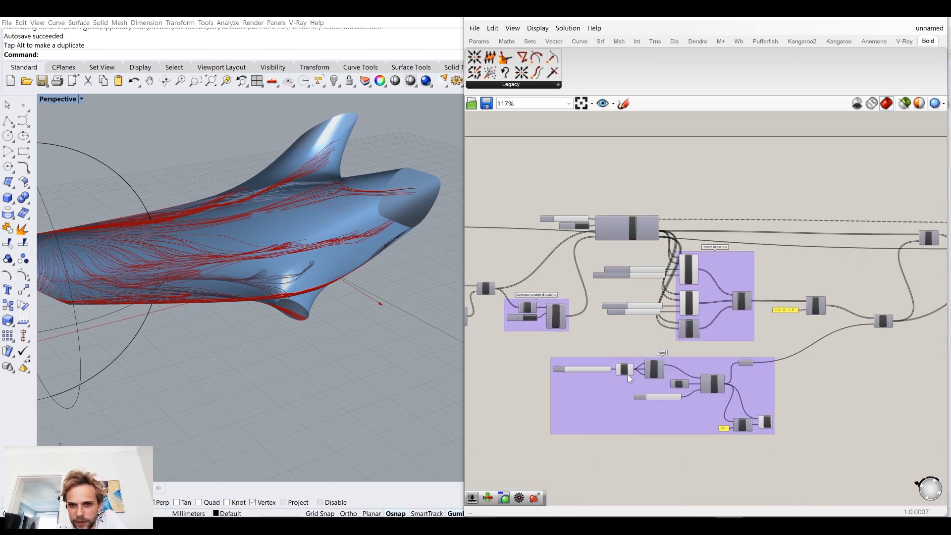
scroll(626, 374, up, 1)
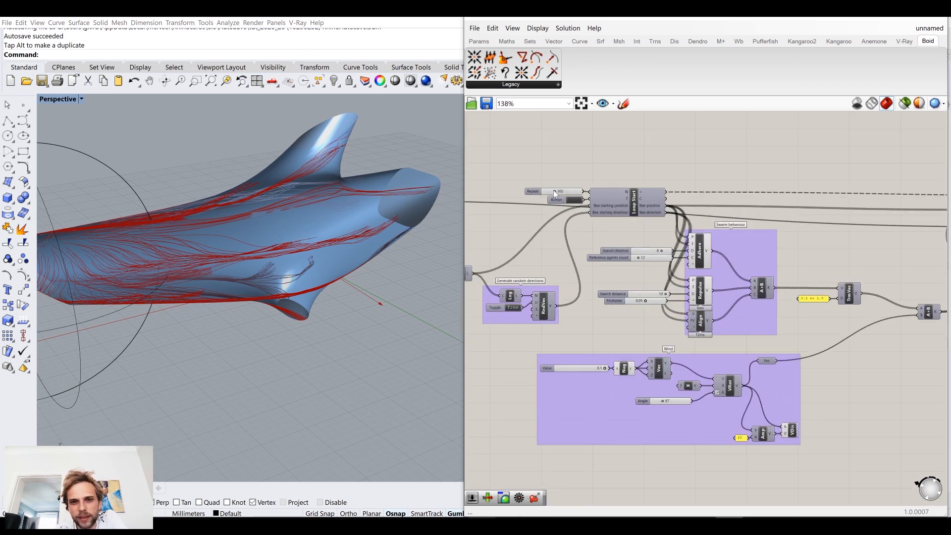
drag(554, 192, 536, 190)
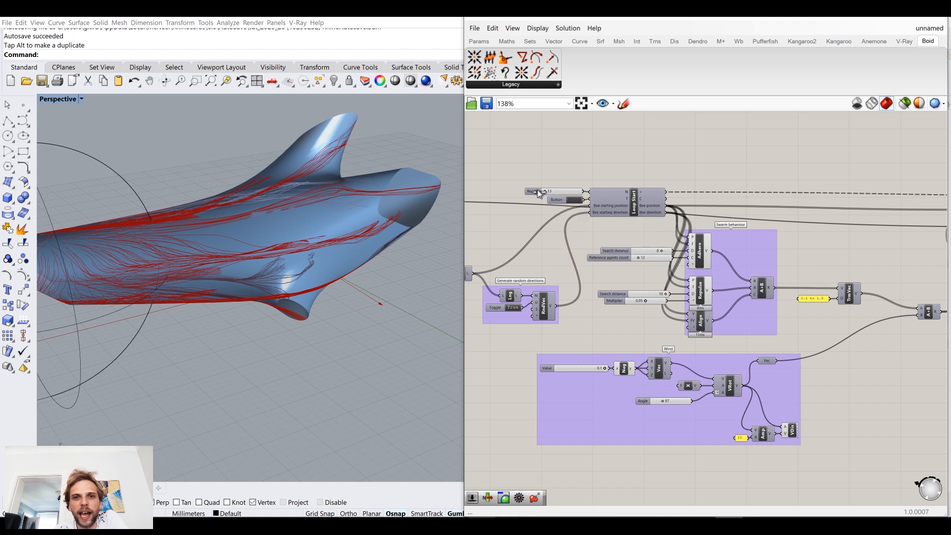
click(575, 199)
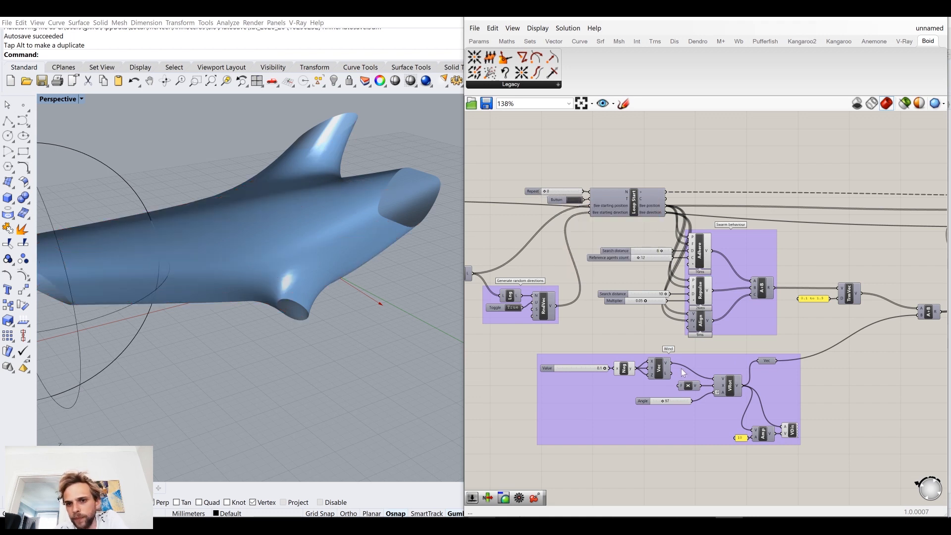
Step: Add a panel above Loop Start and connect Loop Start's Counter output to it
scroll(682, 372, up, 2)
scroll(635, 394, up, 3)
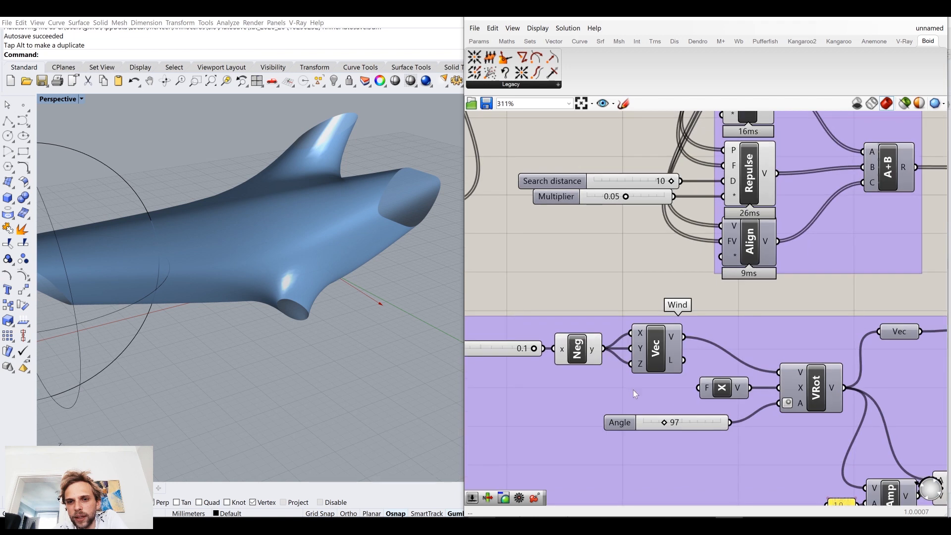
click(700, 423)
scroll(703, 423, down, 5)
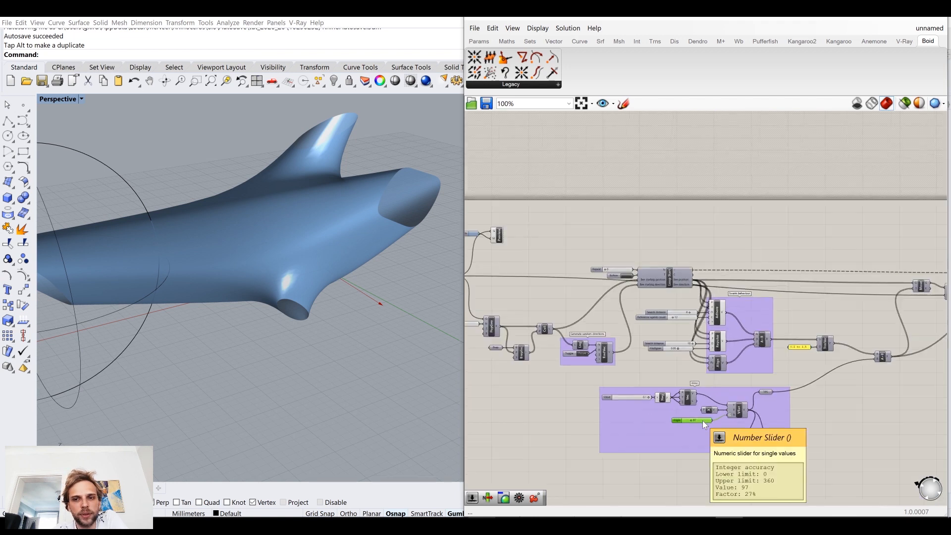
scroll(678, 285, up, 3)
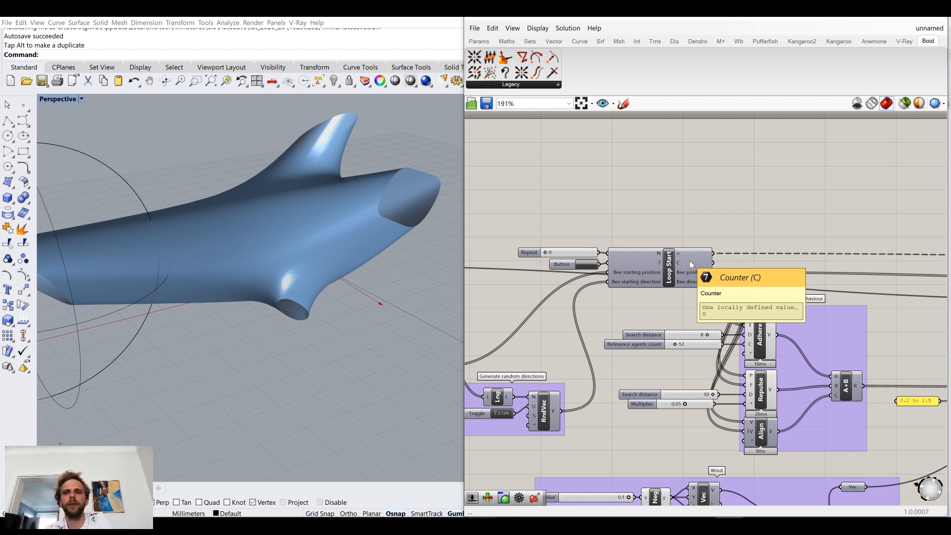
double_click(712, 234)
text(panel)
key(Return)
drag(714, 266, 717, 201)
scroll(670, 236, up, 2)
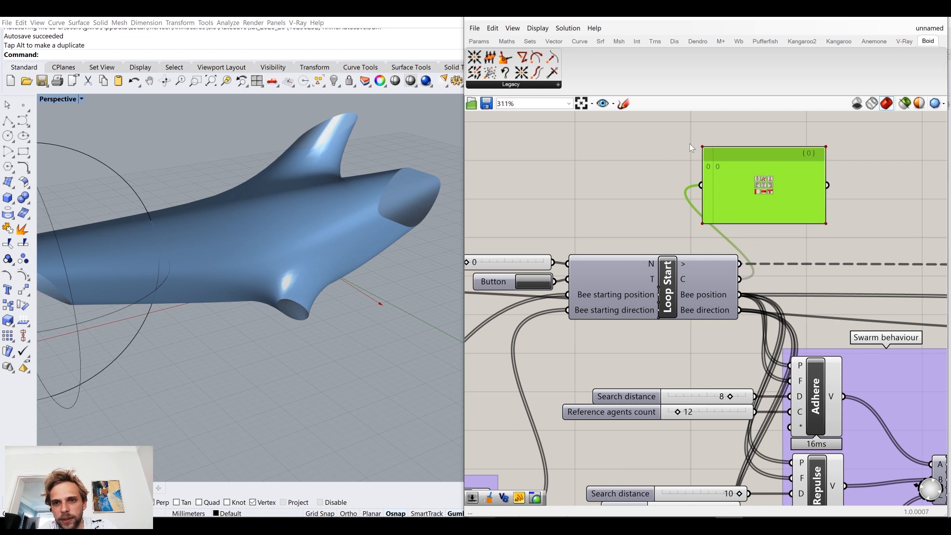
Step: Restart the loop, set the Repeat slider to 186 and delete the counter panel
click(534, 282)
drag(468, 264, 504, 262)
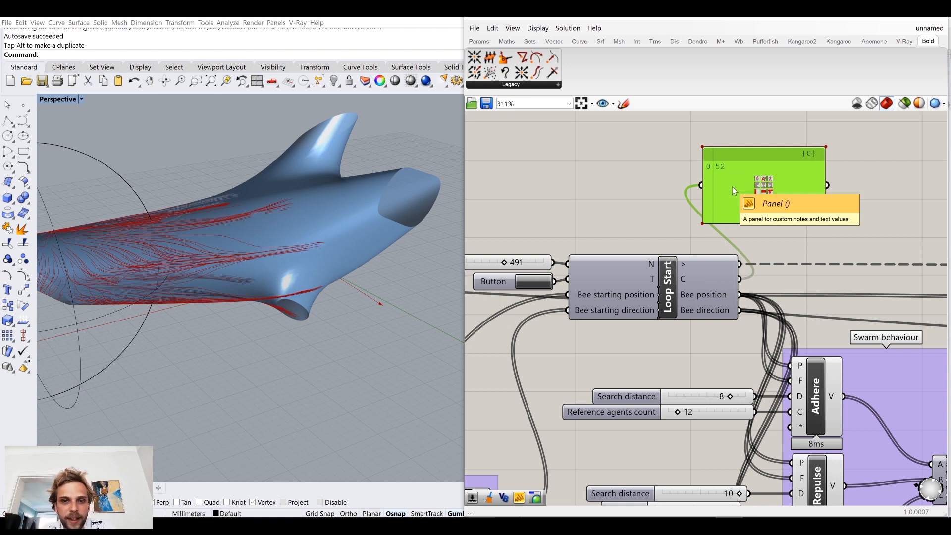
click(506, 264)
drag(505, 264, 481, 264)
click(733, 200)
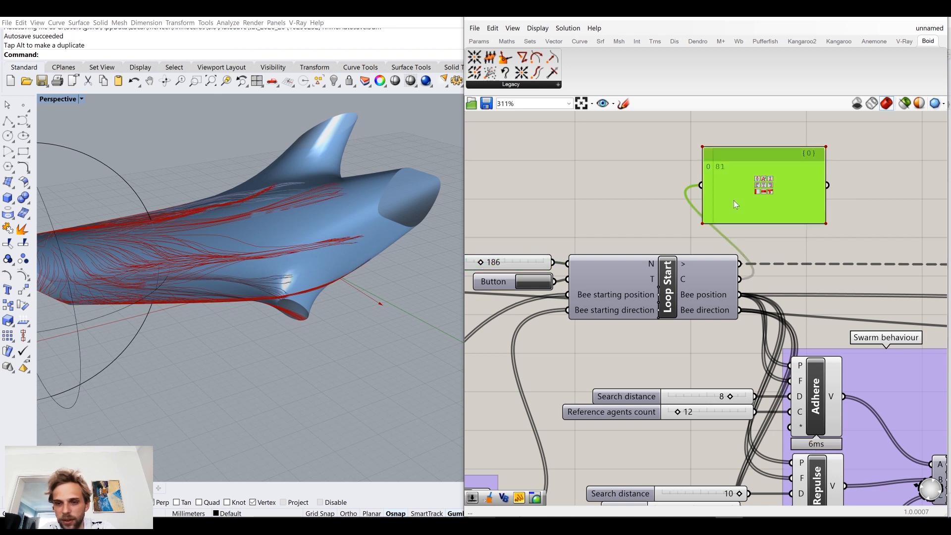
key(Delete)
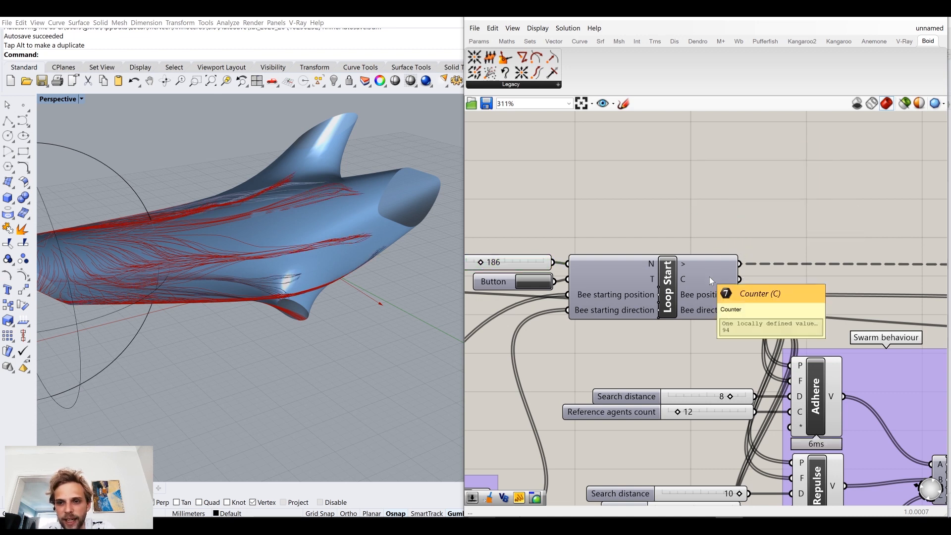
Step: Connect Loop Start's Counter output to VRot's Angle input in the Wind group, replacing the 97 slider
scroll(710, 278, down, 2)
right_drag(762, 351, 645, 228)
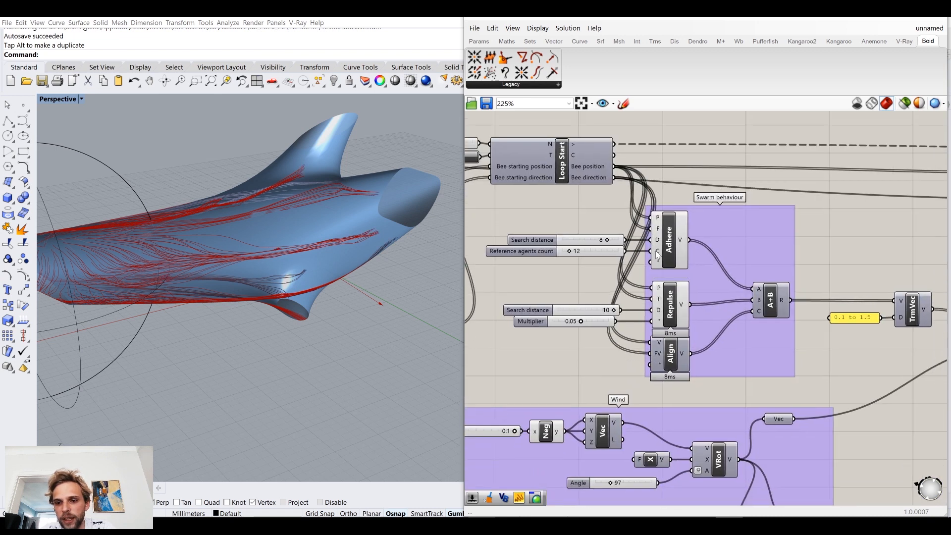
drag(614, 155, 703, 475)
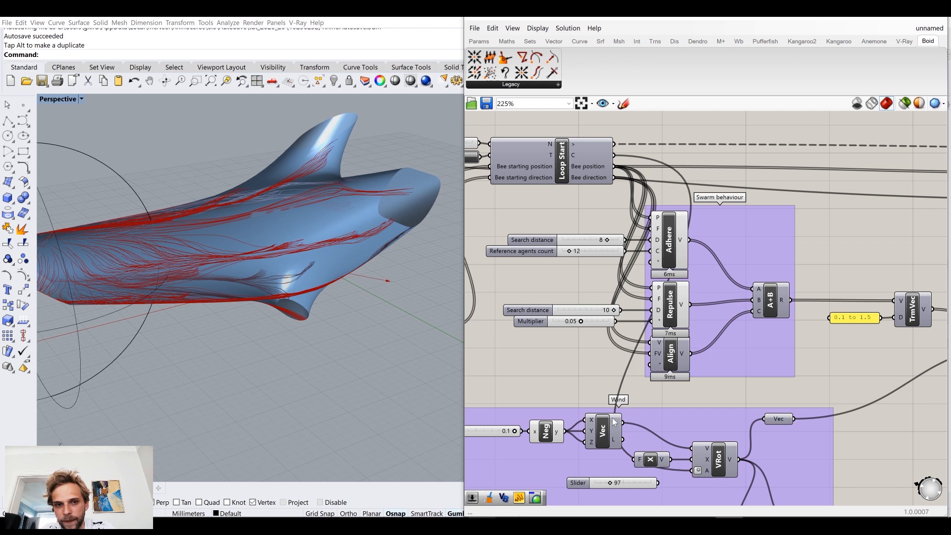
Step: Restart the loop and examine how the bee trails run along the dolphin mesh with the counter-driven wind angle
right_drag(367, 299, 323, 270)
scroll(330, 293, up, 5)
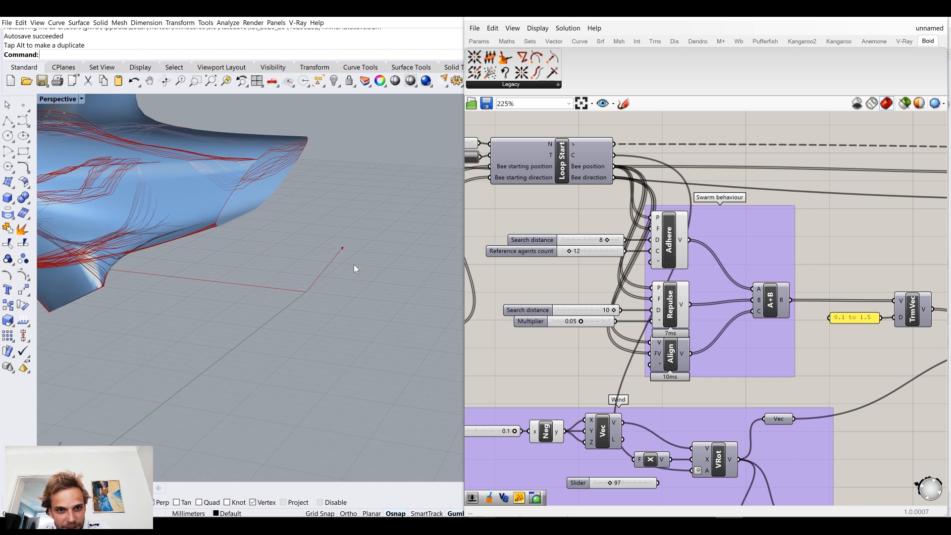
right_drag(576, 204, 700, 238)
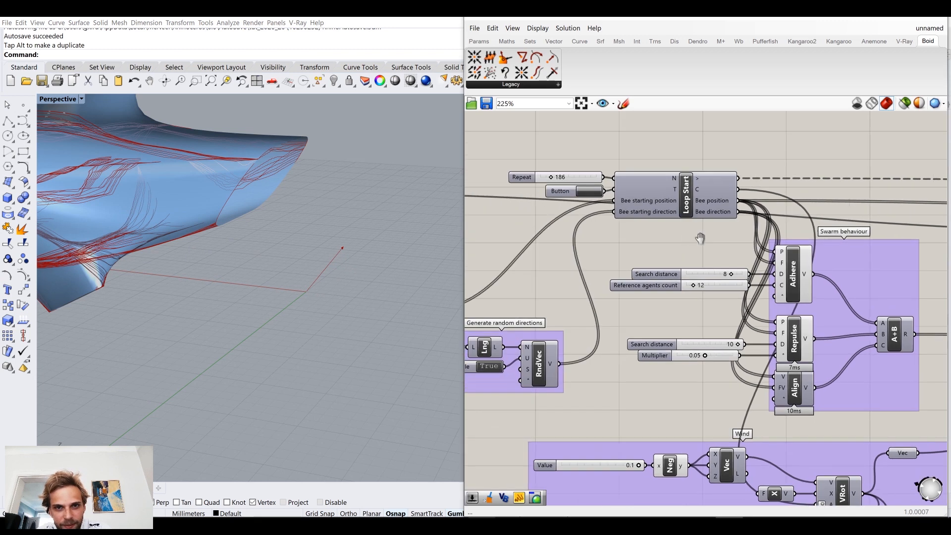
click(589, 191)
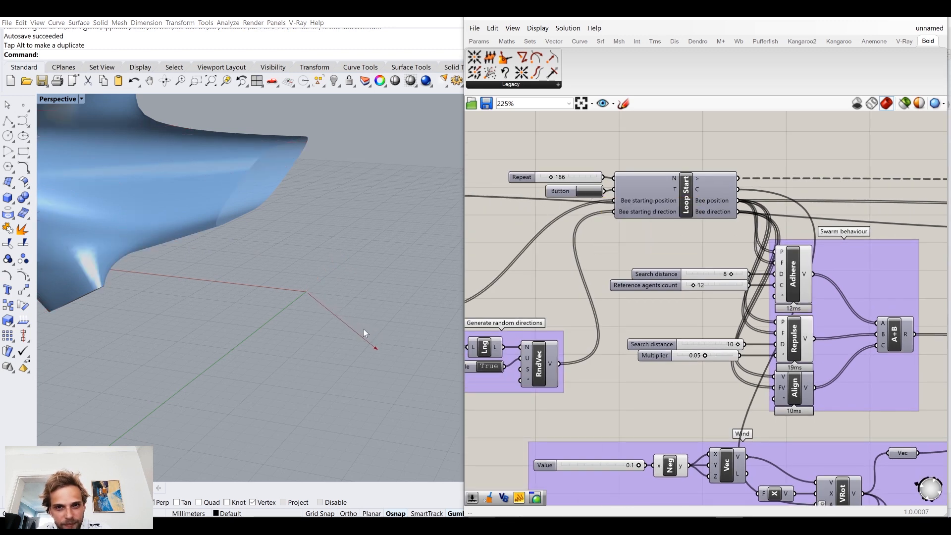
scroll(385, 333, down, 7)
right_drag(198, 281, 298, 308)
scroll(342, 336, up, 3)
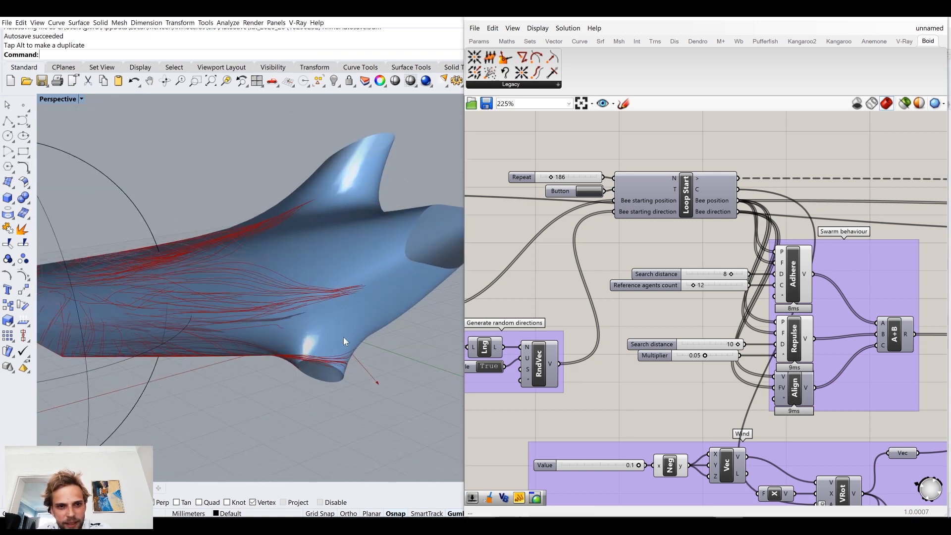
right_drag(347, 335, 323, 314)
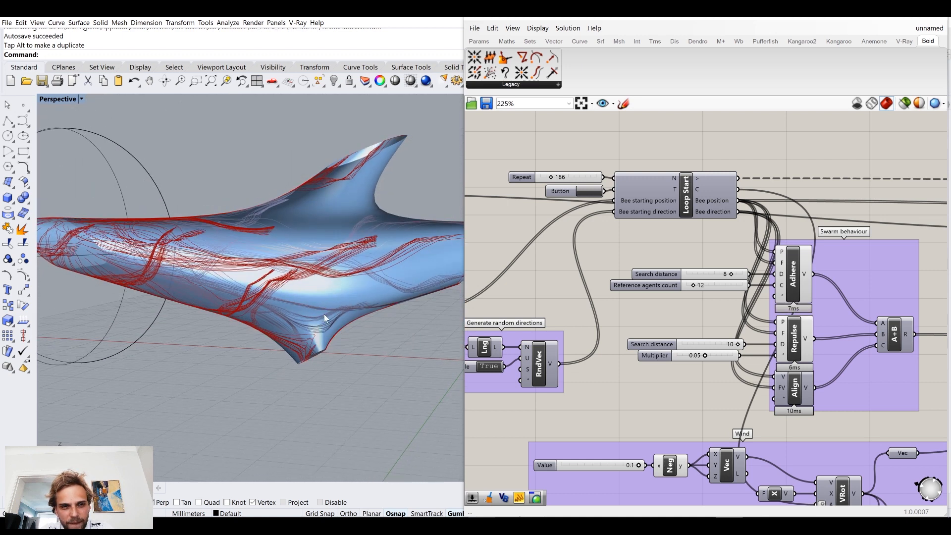
right_drag(265, 270, 233, 252)
scroll(678, 261, down, 2)
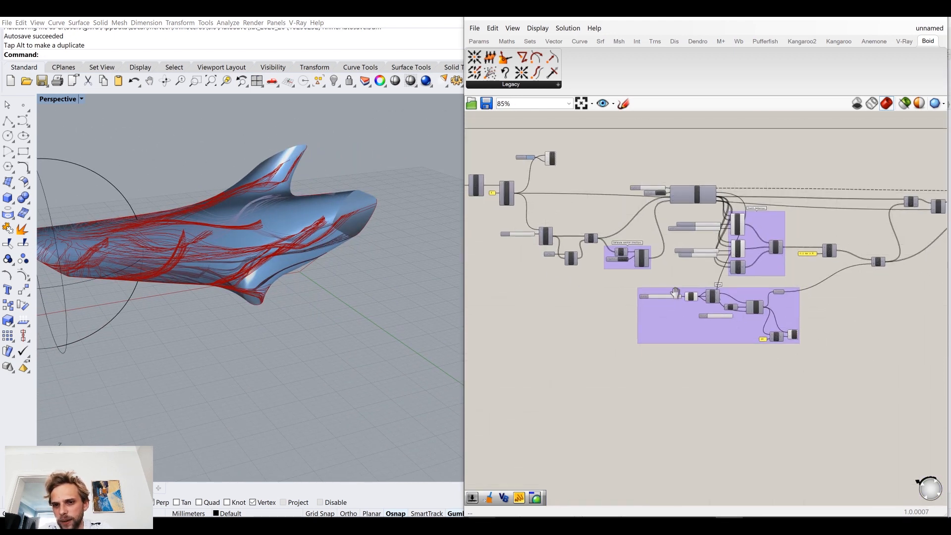
Step: Disconnect the Negative component's output from the Z input of the Vector XYZ component in the Wind group
scroll(794, 289, up, 4)
drag(747, 188, 617, 269)
click(478, 255)
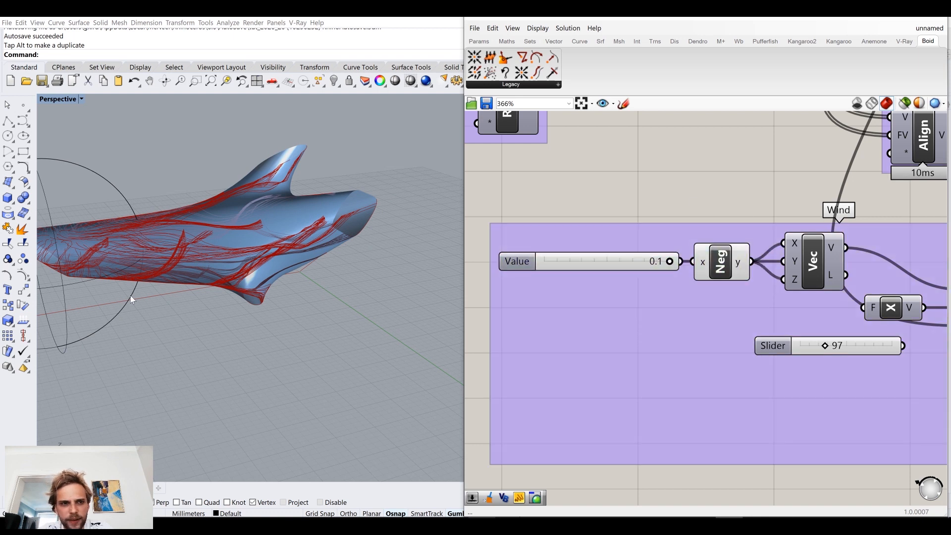
right_drag(191, 237, 312, 275)
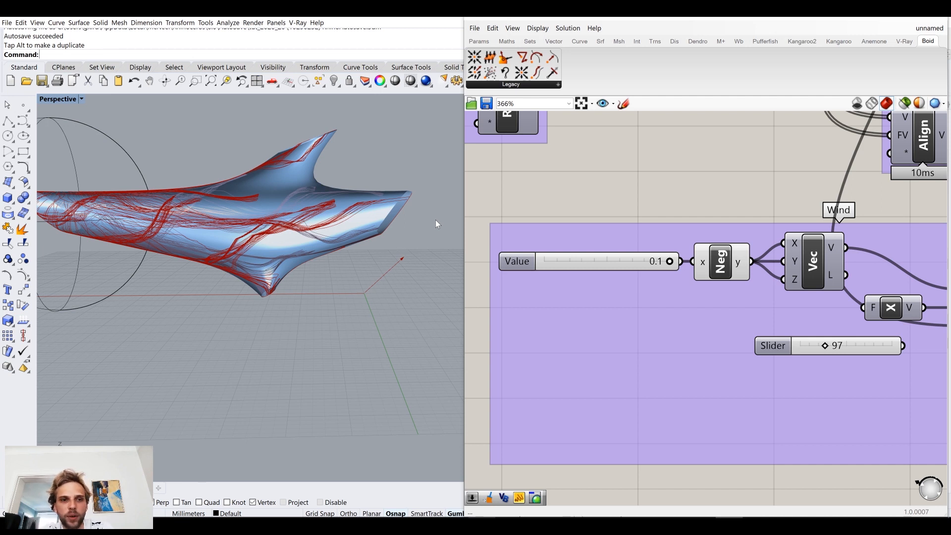
right_drag(785, 260, 749, 258)
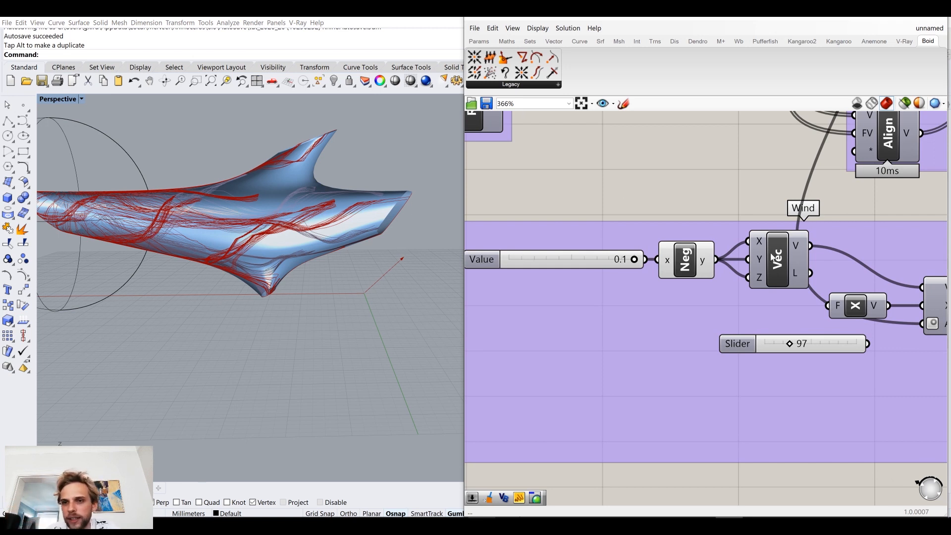
ctrl+drag(747, 278, 715, 259)
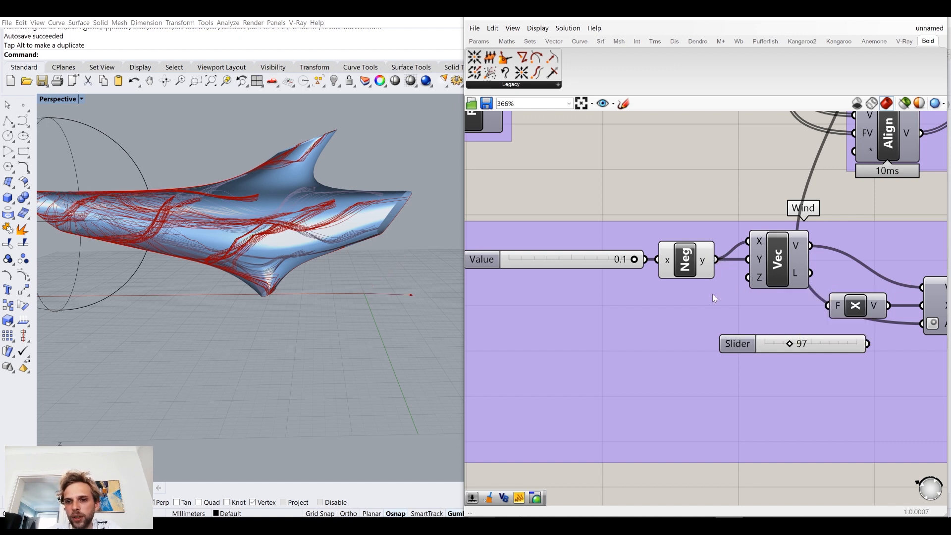
Step: Add a number slider ranging from 0.1 to 0.5 and connect it to the Z input of the wind's Vector XYZ component
right_drag(712, 293, 748, 292)
double_click(693, 470)
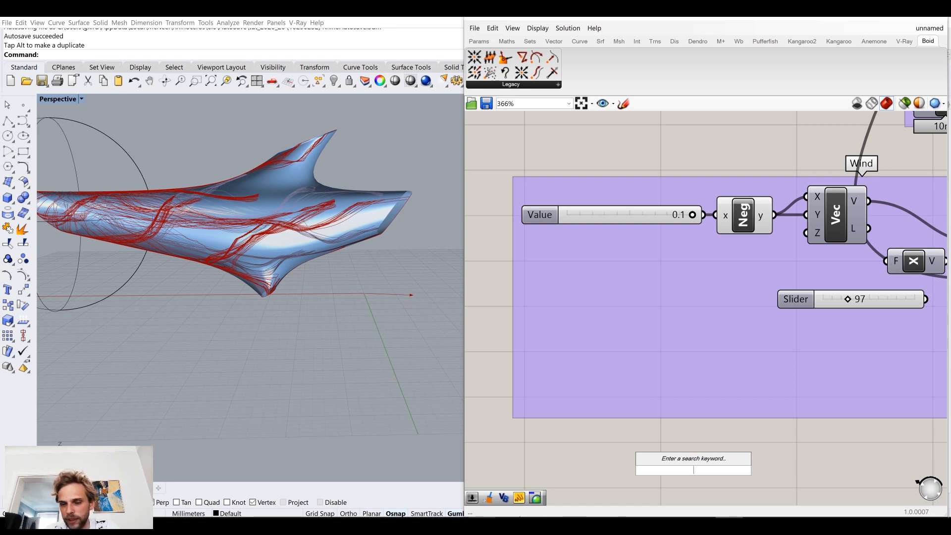
text(0.1..0.5)
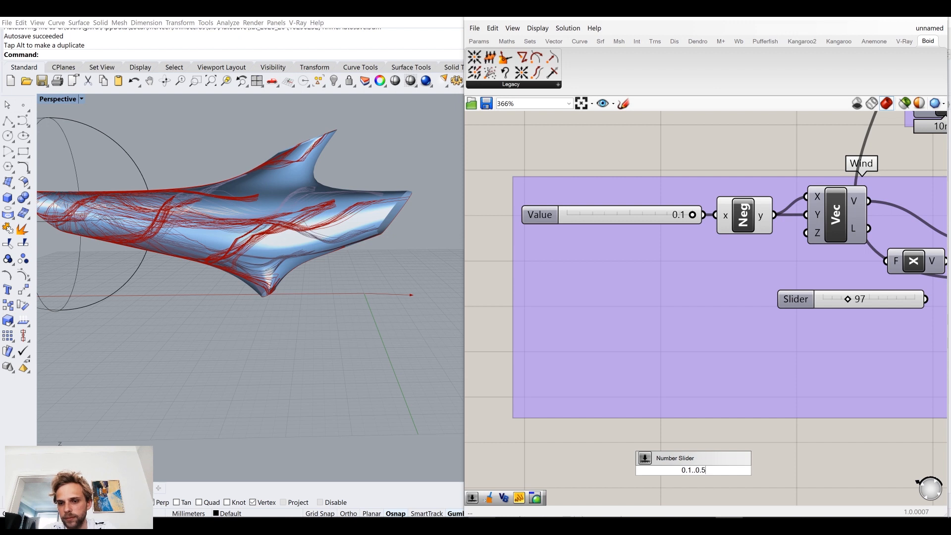
click(693, 469)
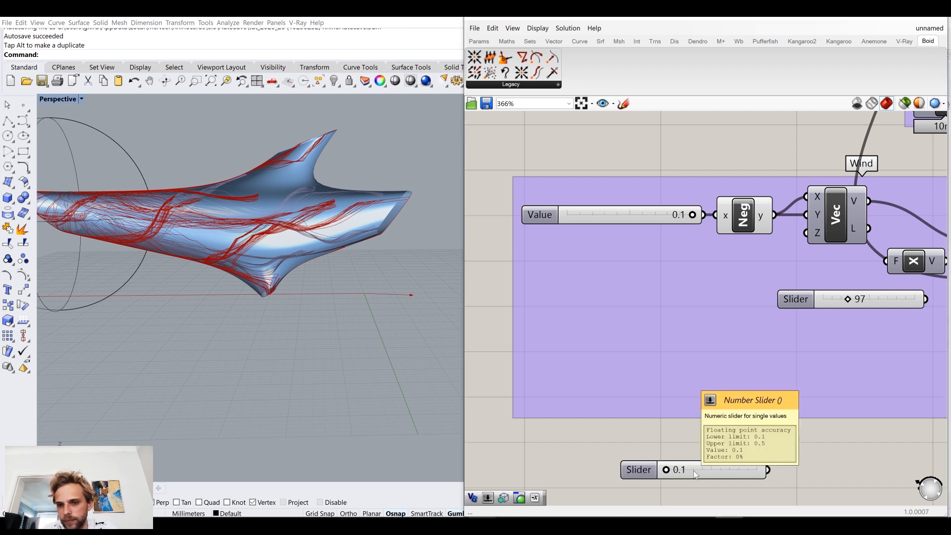
drag(693, 470, 722, 257)
drag(807, 237, 724, 258)
Step: Set the Z component slider in the Wind group to 0.5
scroll(668, 143, down, 3)
right_drag(654, 155, 660, 263)
scroll(660, 321, up, 6)
drag(663, 302, 782, 302)
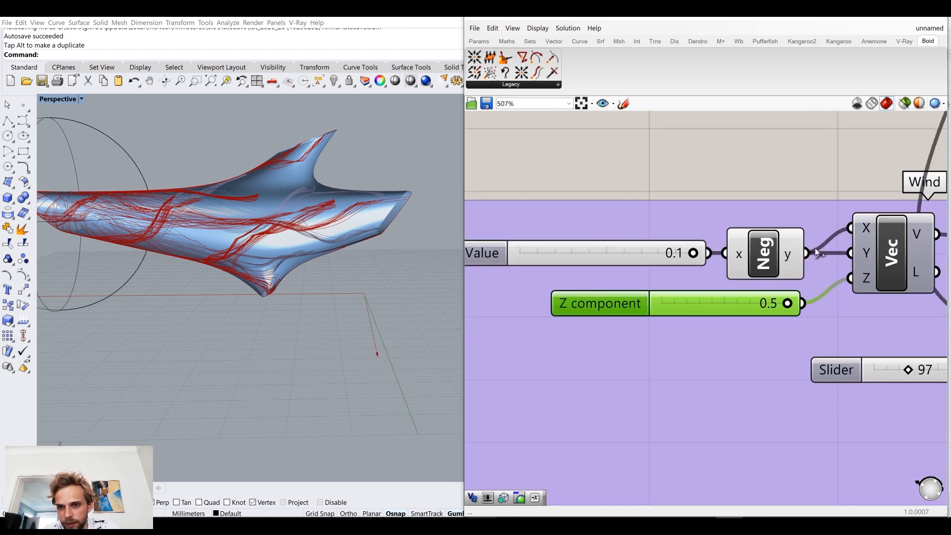
Step: Restart the loop and inspect the trails around the dolphin mesh with the new wind Z component
right_drag(723, 202, 693, 273)
scroll(693, 273, down, 2)
right_drag(433, 290, 372, 303)
right_drag(711, 238, 697, 429)
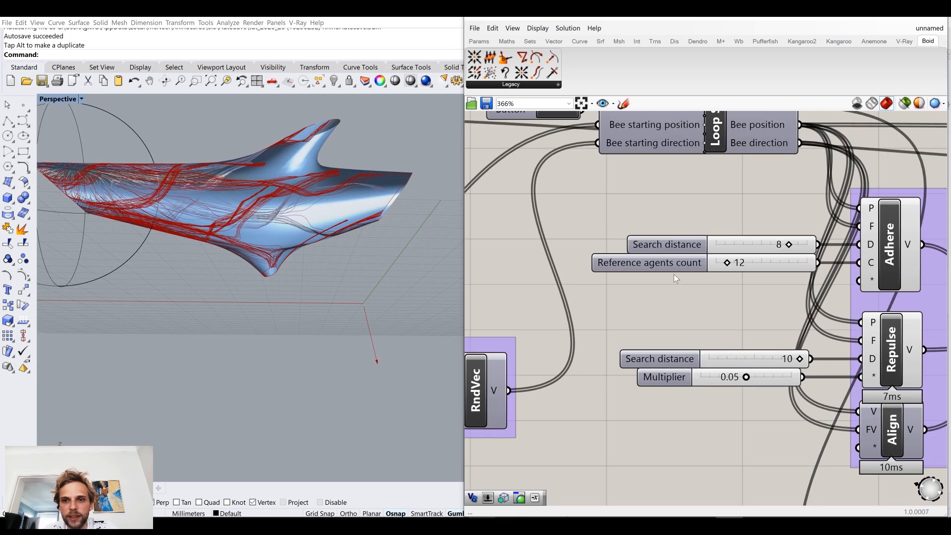
scroll(665, 238, down, 3)
scroll(594, 177, up, 3)
click(615, 185)
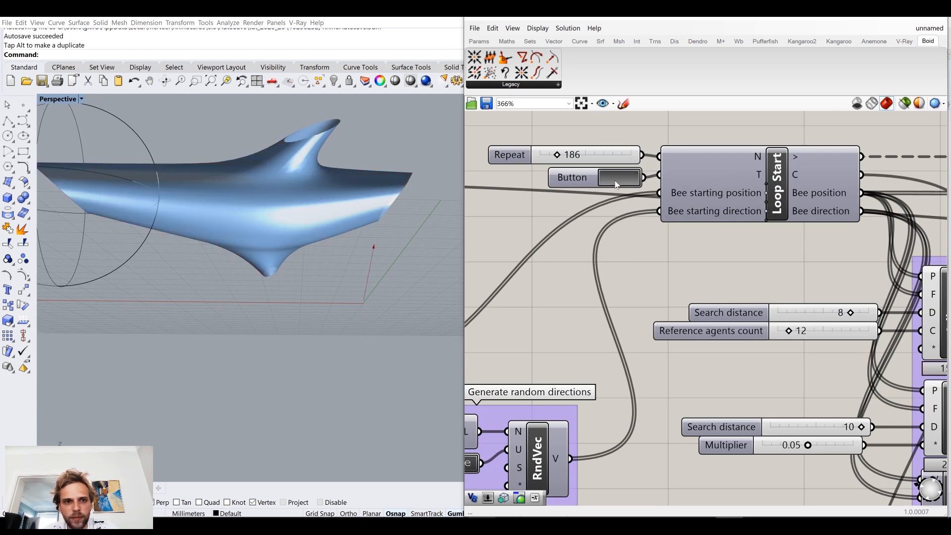
mouse_move(286, 232)
right_down()
mouse_move(279, 300)
mouse_move(288, 247)
right_up()
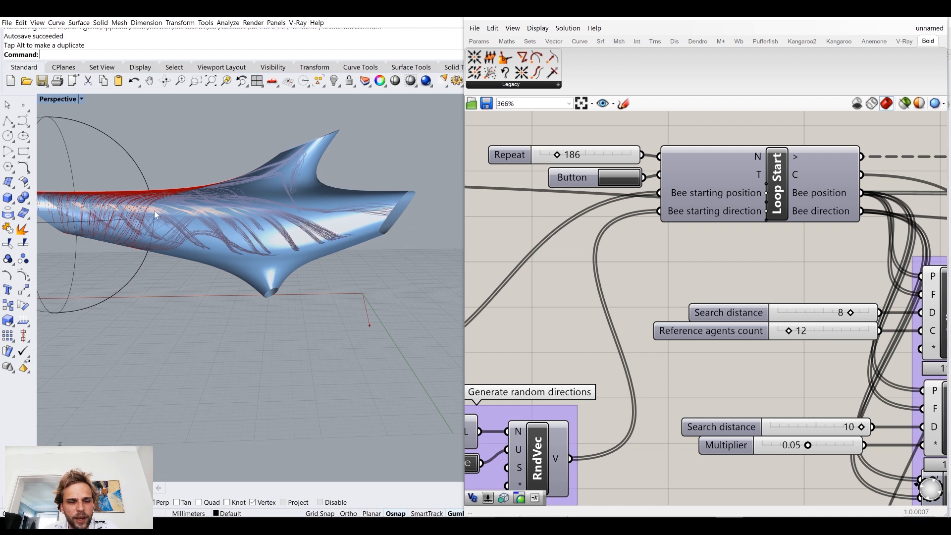
right_drag(353, 249, 315, 266)
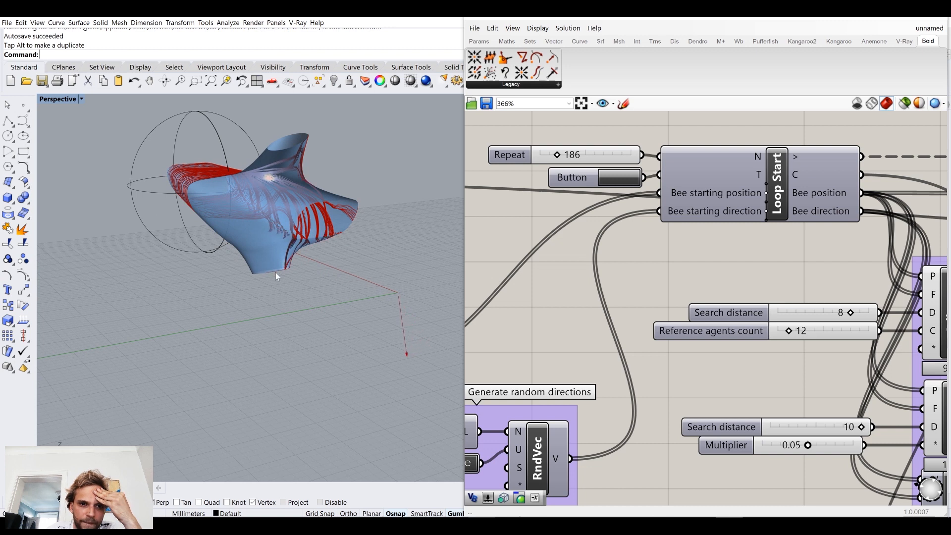
right_drag(301, 278, 313, 281)
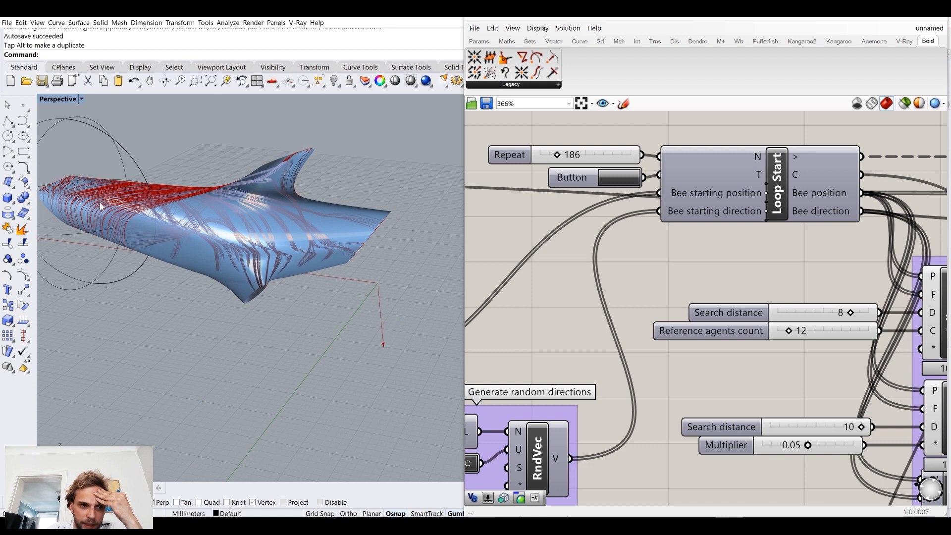
Step: Add a number slider with the value 0.075 and connect it to Align's Multiplier input
right_drag(694, 367, 475, 199)
mouse_move(752, 342)
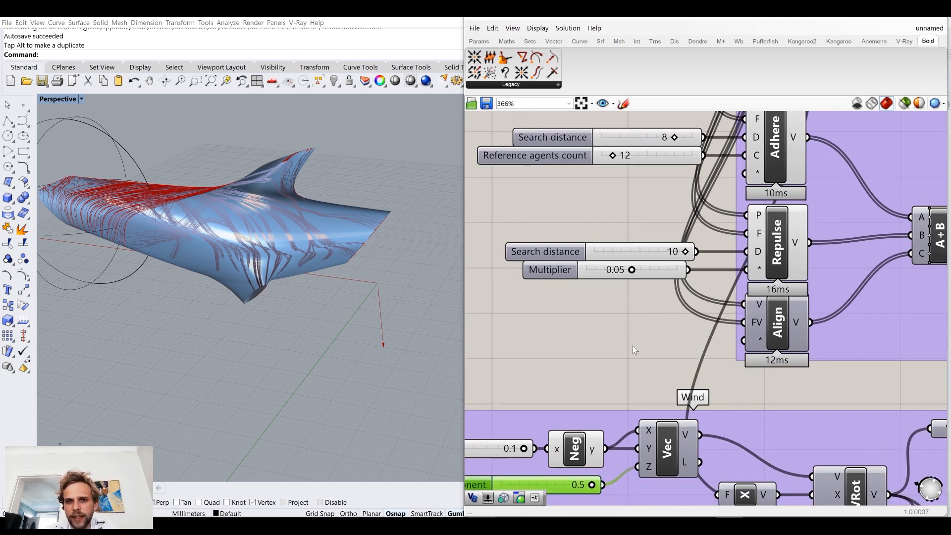
double_click(591, 332)
text(0)
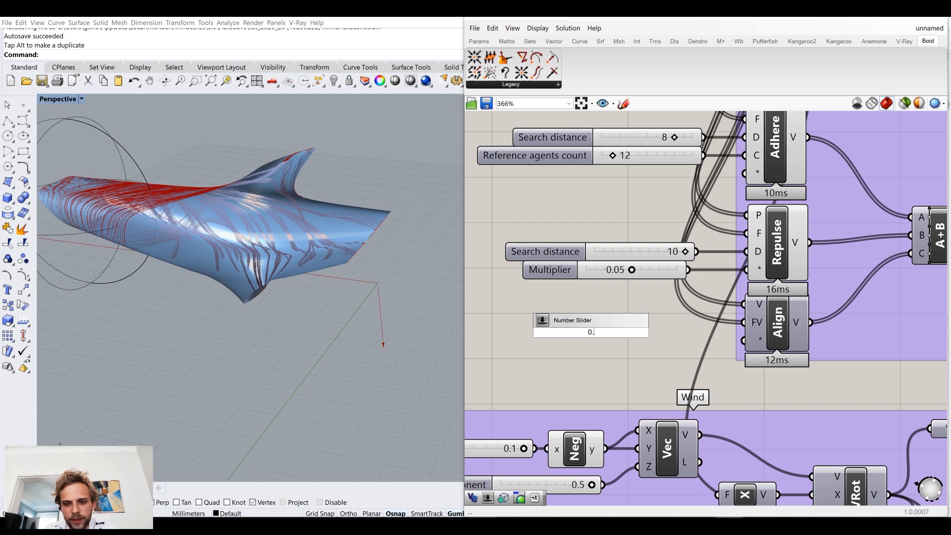
text(.075)
key(Return)
drag(666, 332, 743, 340)
drag(615, 332, 632, 341)
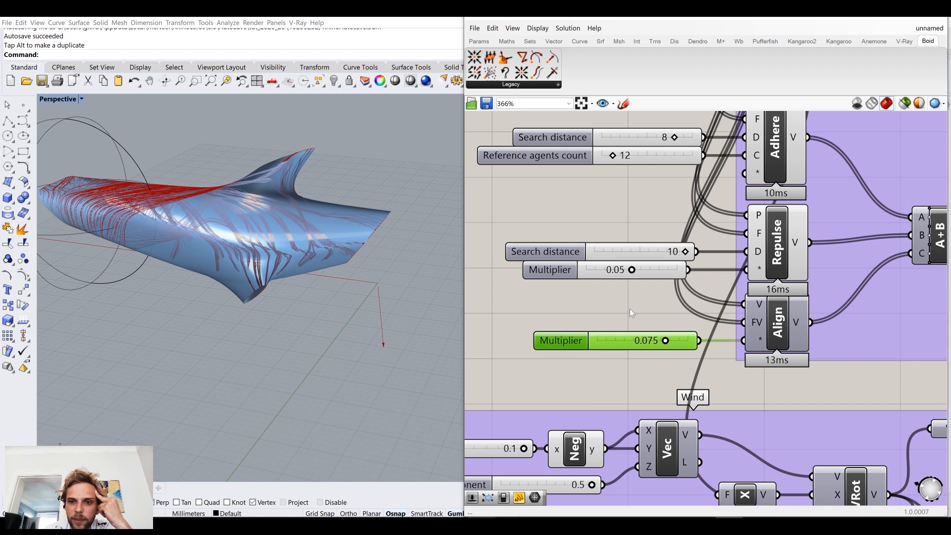
Step: Shift Align's Multiplier slider slightly so it lines up beneath the Repulse sliders
click(629, 308)
scroll(628, 309, down, 4)
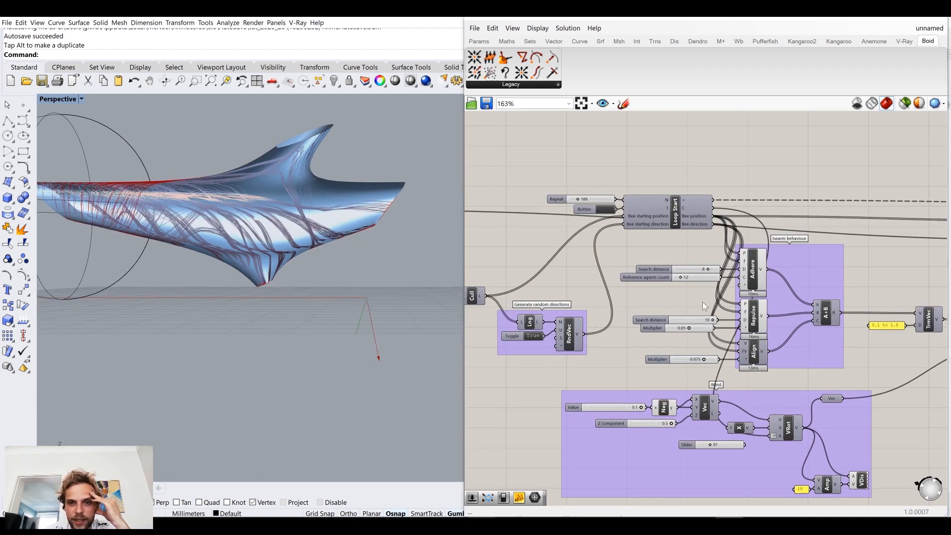
scroll(628, 424, up, 1)
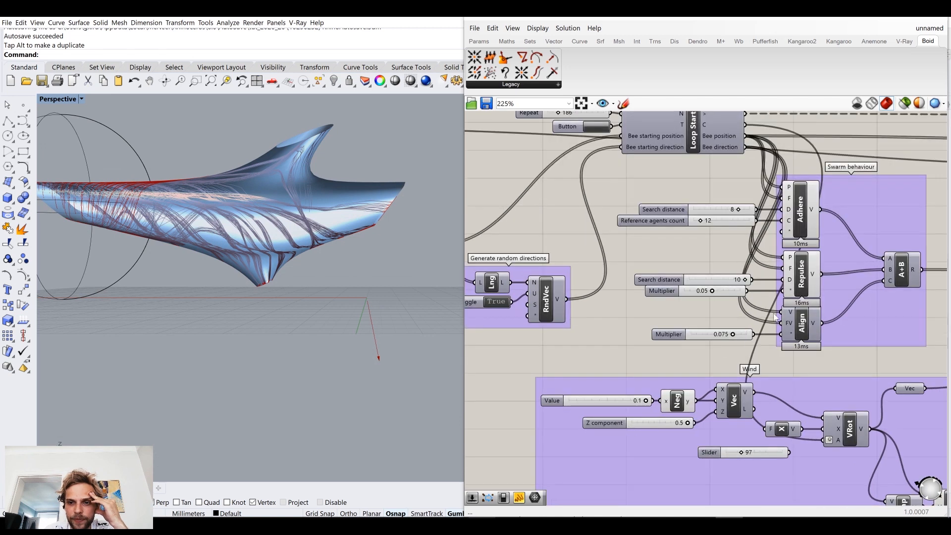
drag(705, 335, 687, 332)
click(632, 305)
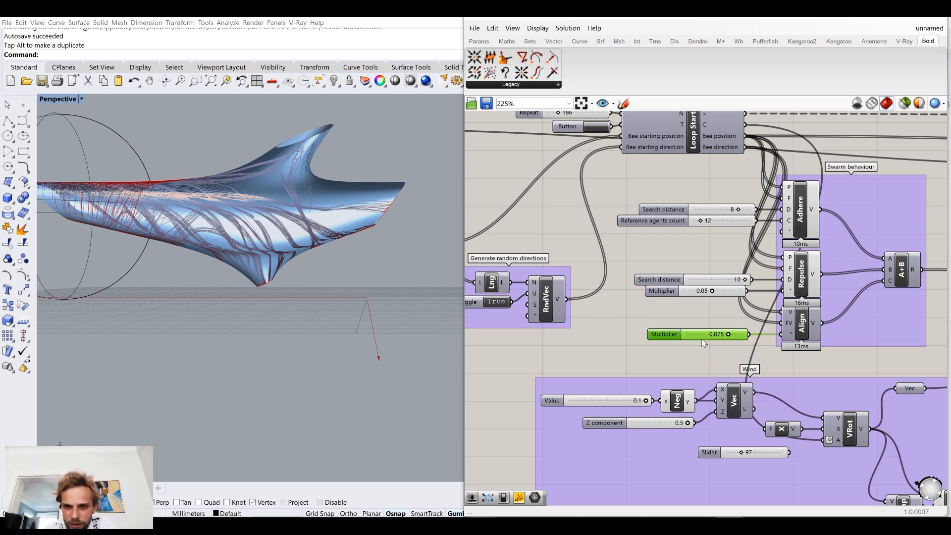
Step: Restart the loop and inspect the trails on the mesh with the 0.075 Align multiplier
right_drag(625, 235, 652, 308)
click(621, 199)
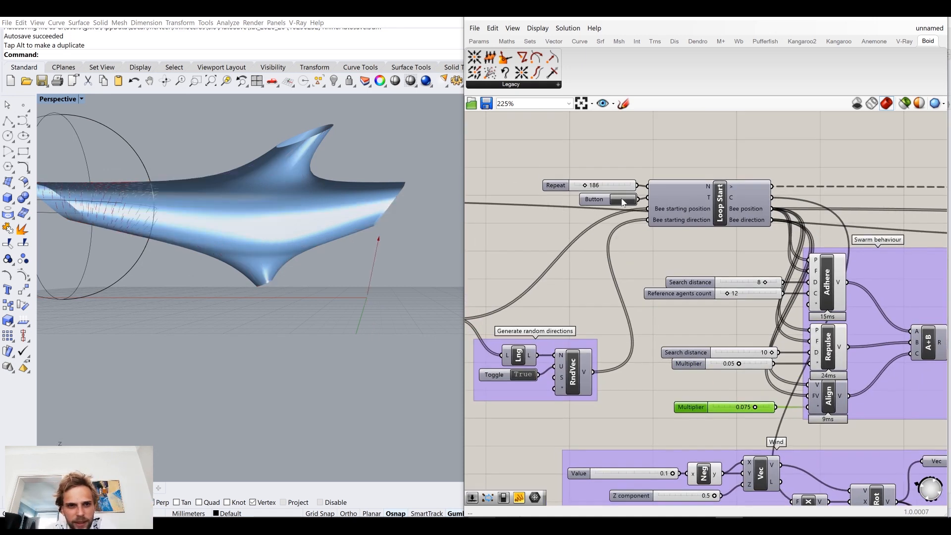
right_drag(248, 240, 247, 246)
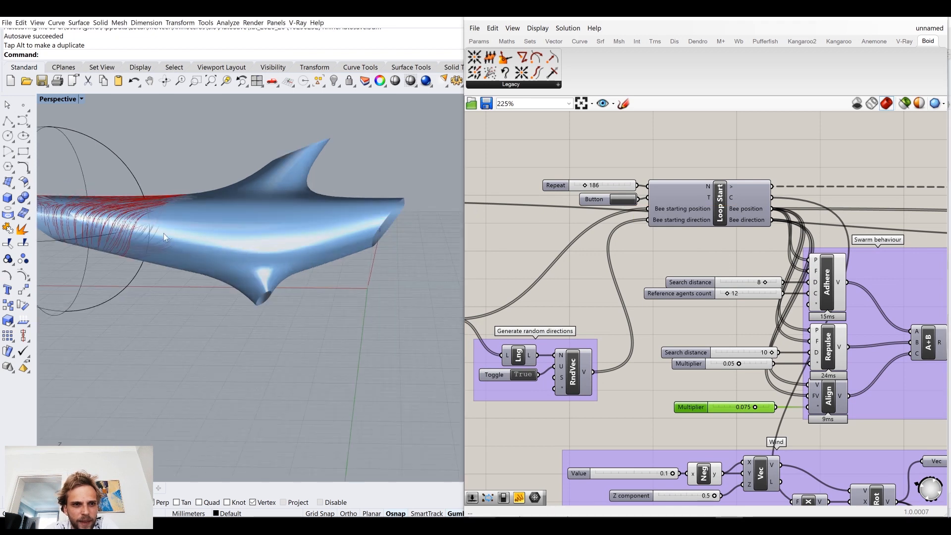
scroll(158, 227, up, 3)
scroll(194, 234, up, 2)
right_drag(194, 233, 195, 223)
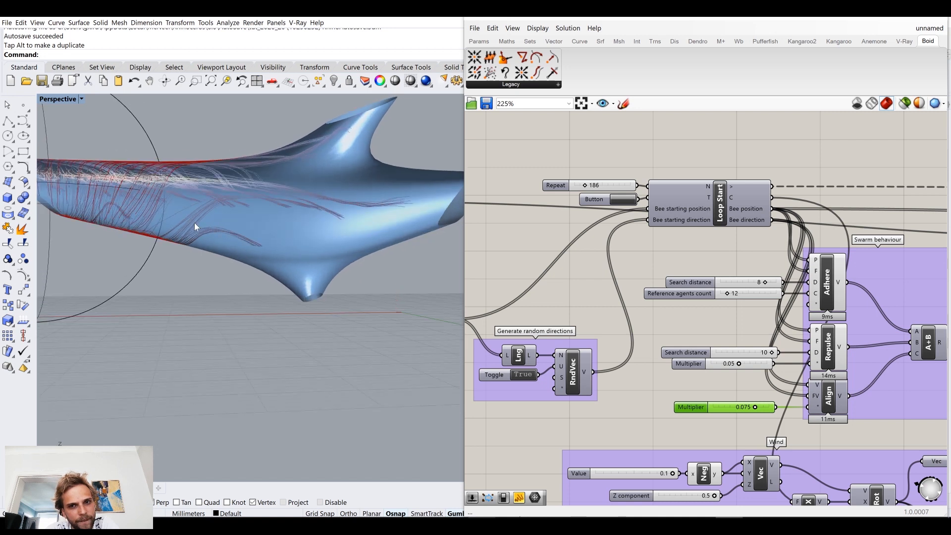
Step: Add a Multiplication component and place it in the Wind group below the 97 slider
right_drag(622, 269, 569, 213)
right_drag(719, 409, 715, 377)
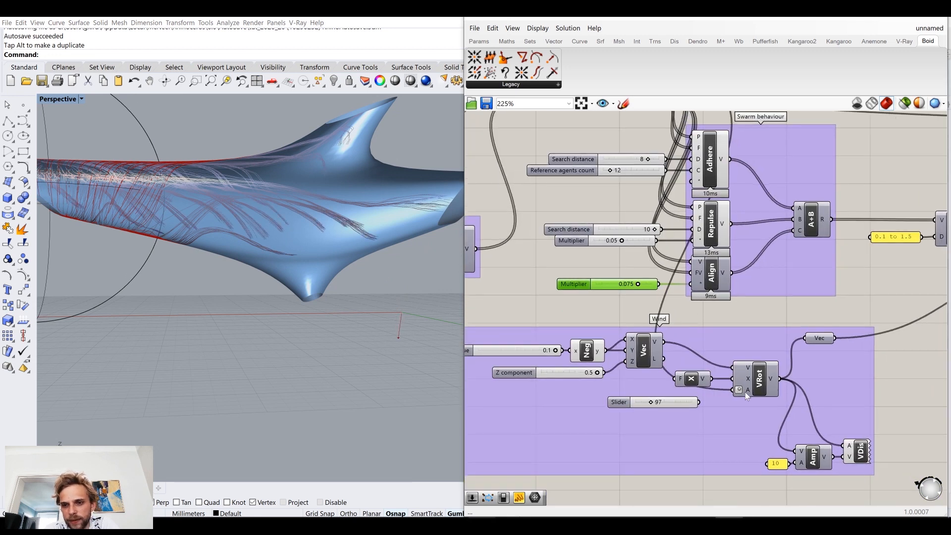
right_drag(720, 414, 720, 356)
click(694, 461)
double_click(693, 462)
text(-)
key(BackSpace)
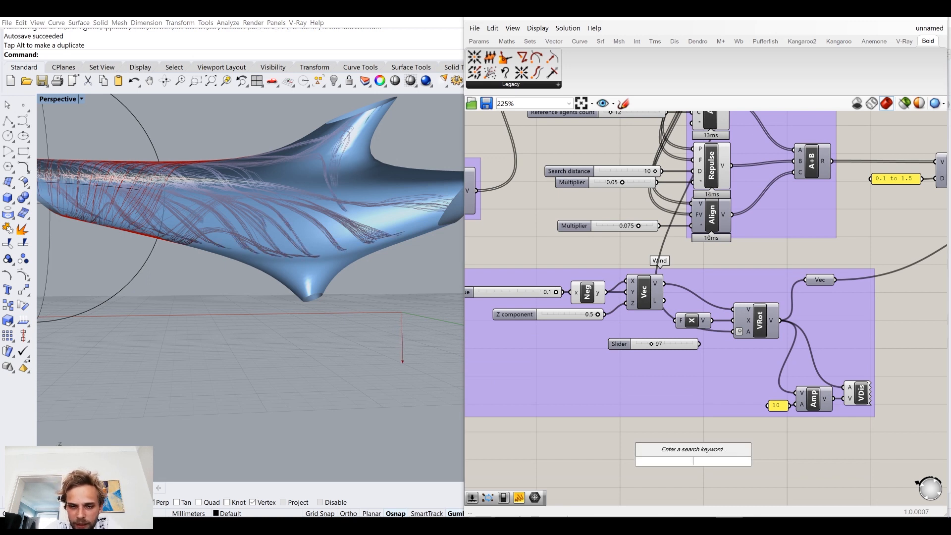
text(*)
key(Return)
drag(694, 464, 718, 371)
Step: Connect the Multiplication component's Result output to VRot's Angle input, replacing the loop counter connection
right_drag(707, 135, 731, 336)
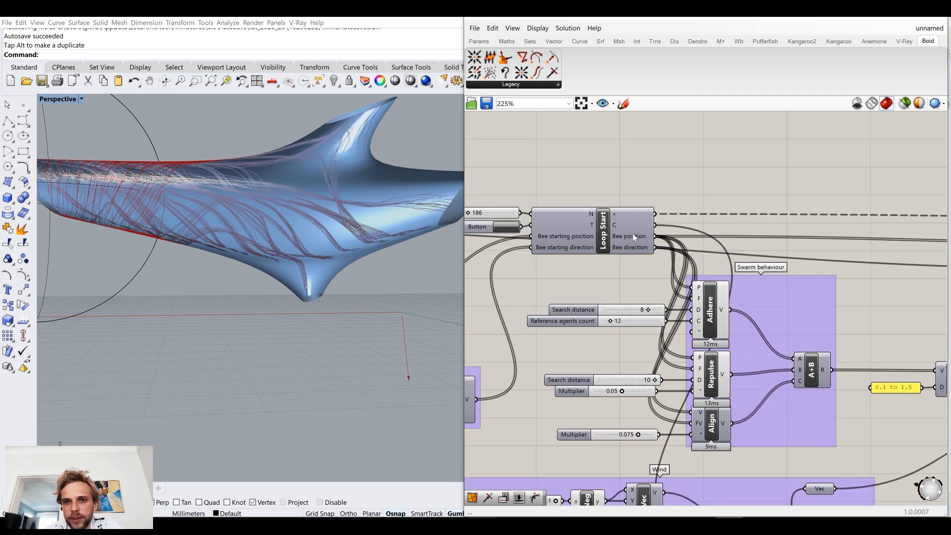
mouse_move(634, 224)
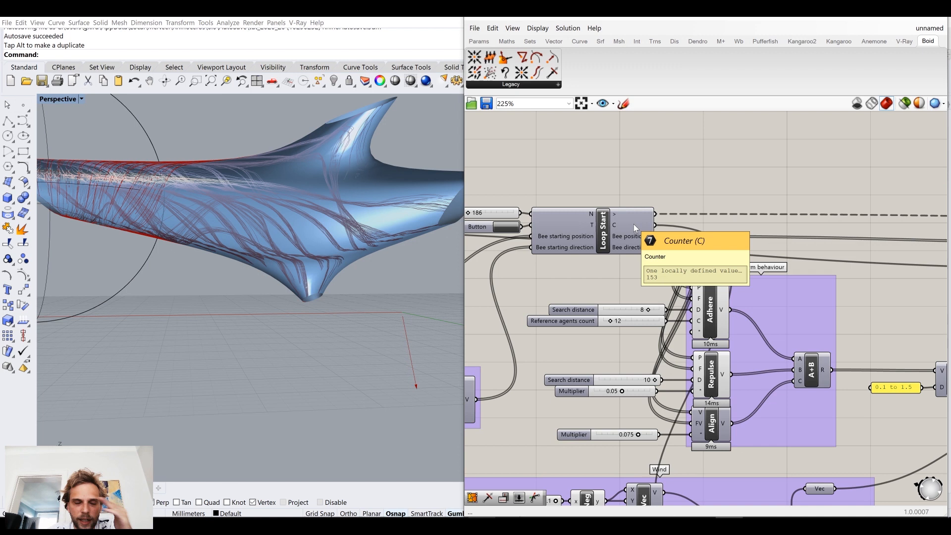
scroll(634, 224, down, 4)
scroll(681, 401, up, 4)
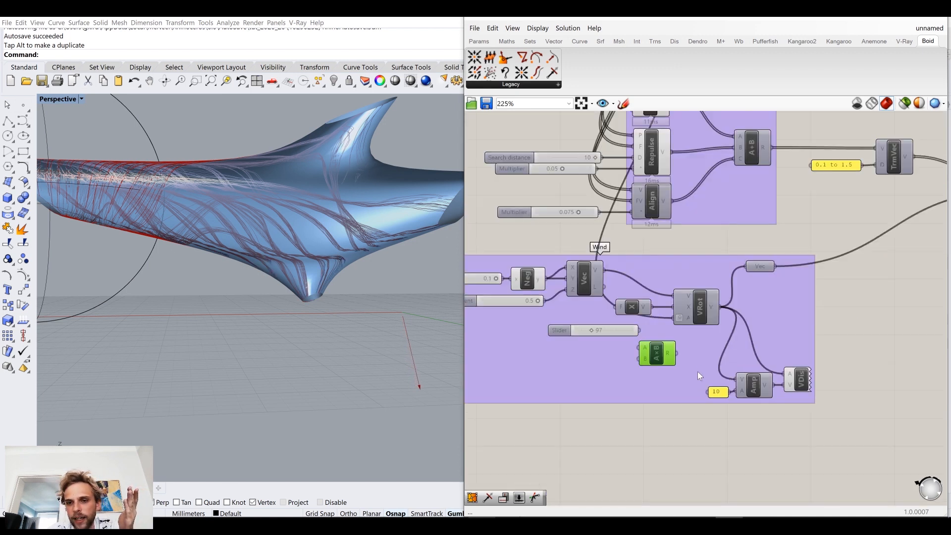
scroll(683, 396, up, 1)
mouse_move(689, 307)
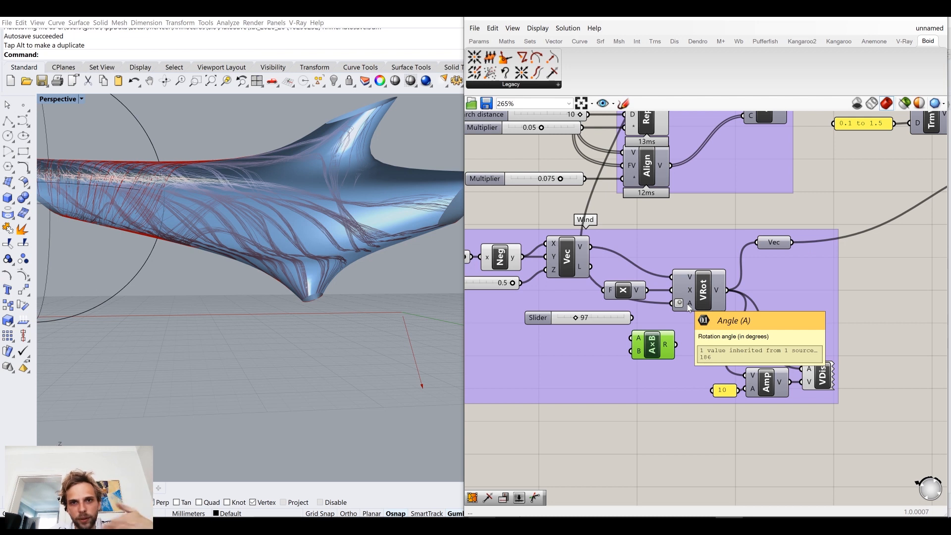
Step: Delete the unused 97 slider from the Wind group
click(614, 317)
key(Delete)
right_drag(612, 251, 635, 345)
scroll(635, 345, down, 4)
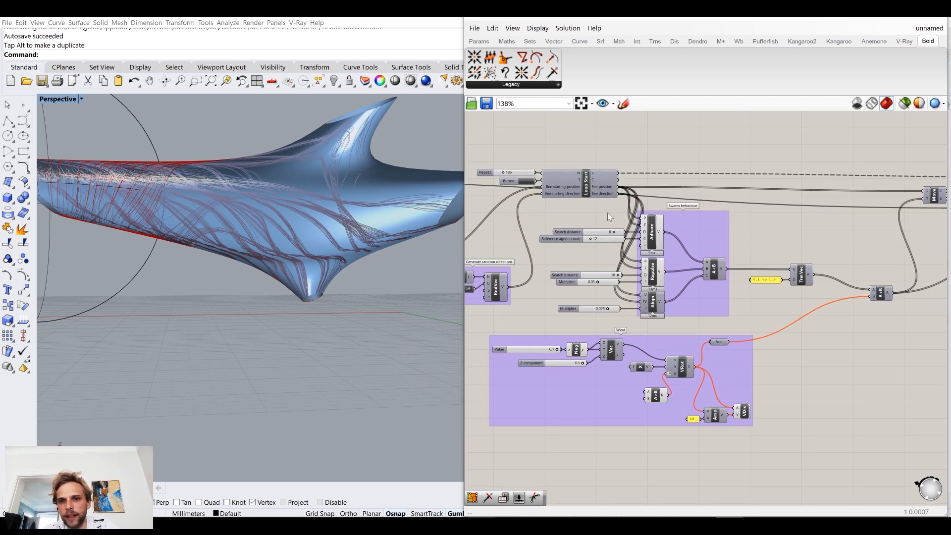
Step: Connect the Loop Start Counter output to the Multiplication component's A input and a new 1.5 slider to its B input
scroll(605, 188, up, 2)
drag(623, 179, 660, 464)
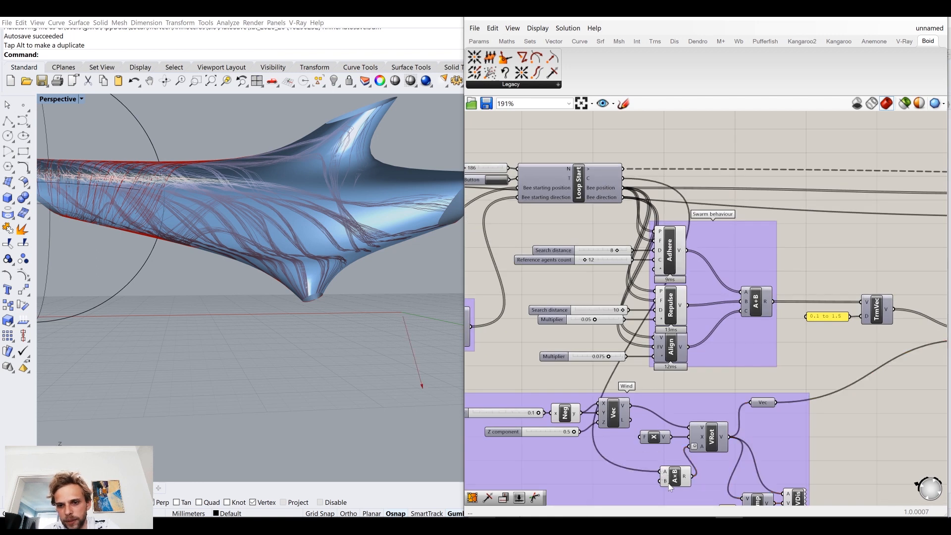
right_drag(669, 515, 684, 361)
double_click(653, 427)
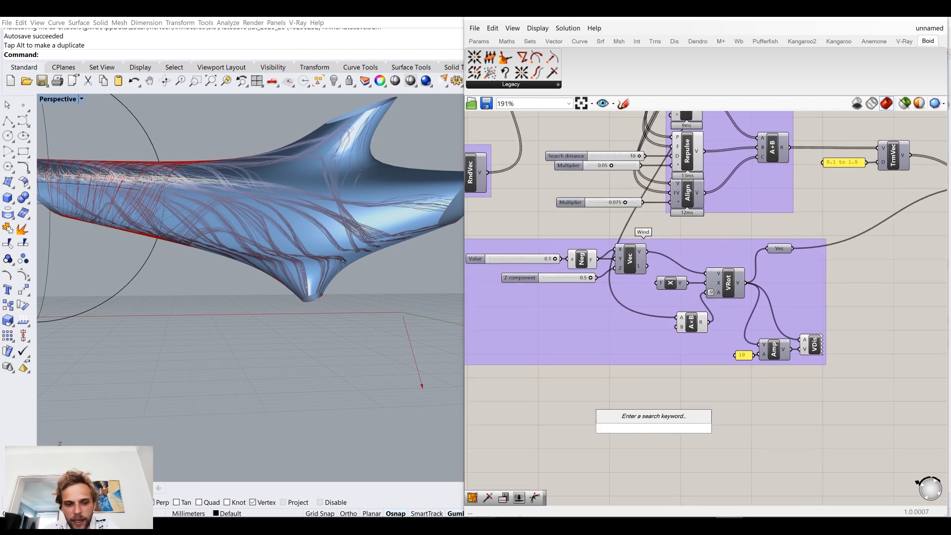
text(slider)
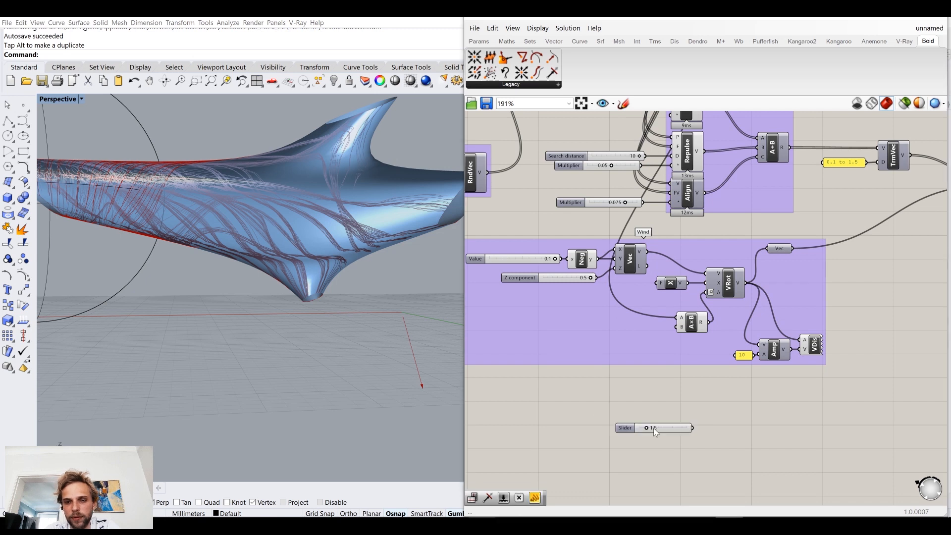
key(Return)
drag(674, 385, 647, 321)
scroll(654, 323, up, 3)
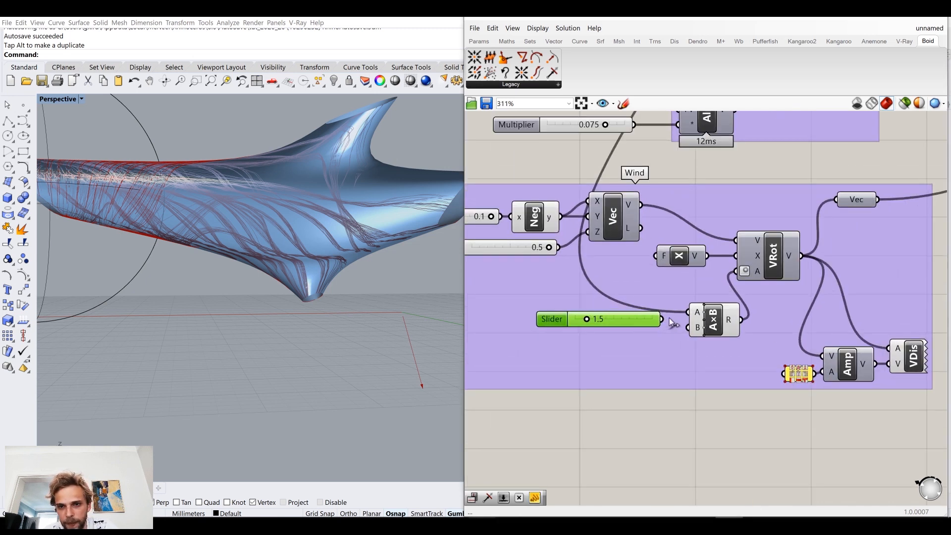
drag(698, 336, 653, 334)
Step: Restart the loop with the counter multiplied by 1.5 driving the wind angle and watch the trails
scroll(652, 334, down, 5)
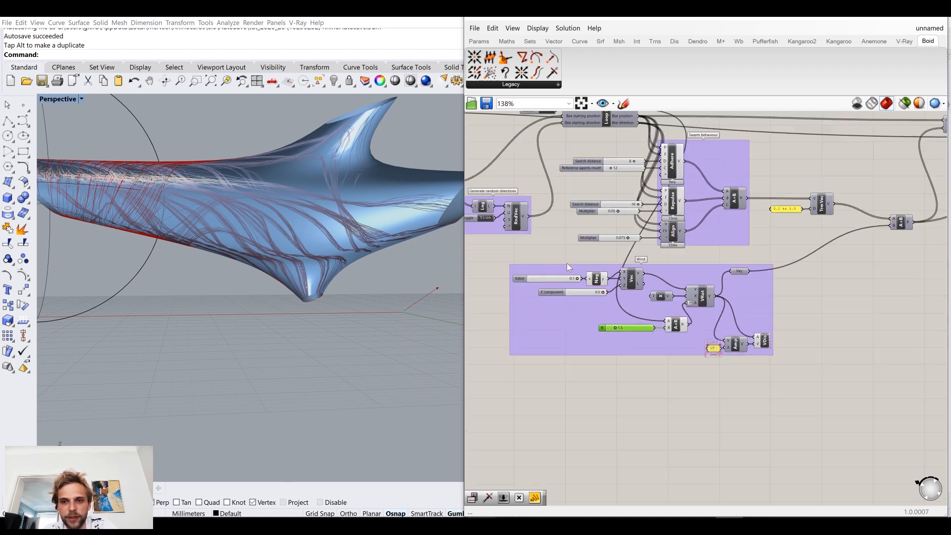
right_drag(552, 140, 601, 223)
scroll(601, 223, up, 3)
click(600, 180)
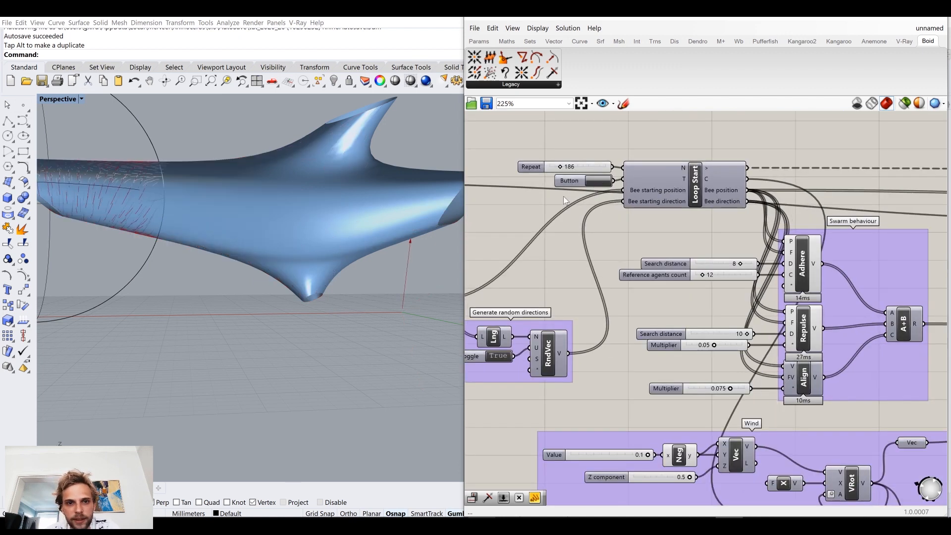
Step: Raise the Multiplication component's B slider to 10.0 while the loop runs and inspect the trails on the mesh
right_drag(663, 348, 595, 226)
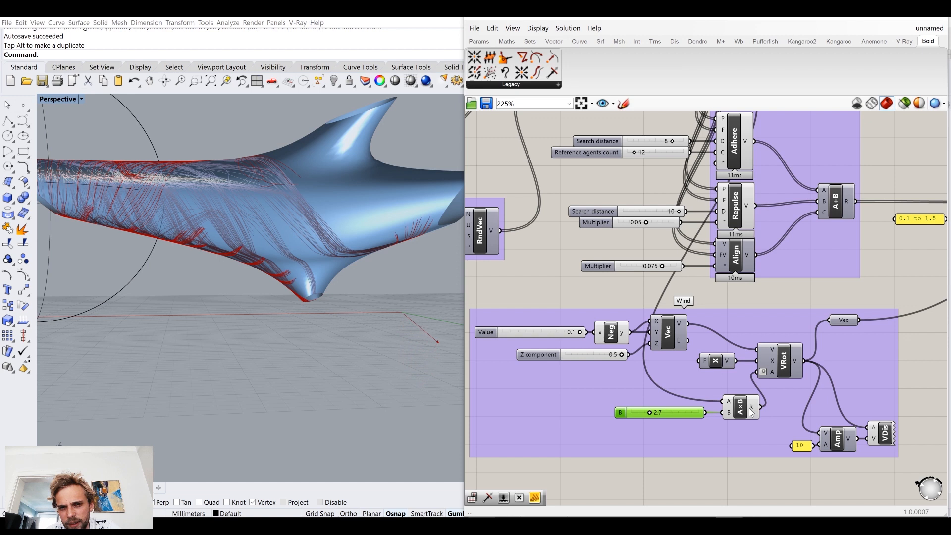
drag(654, 414, 712, 415)
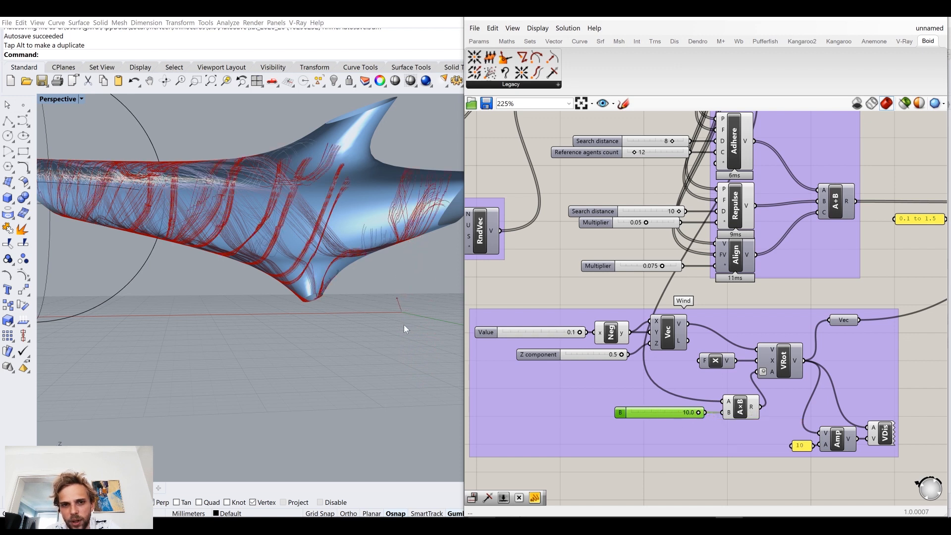
right_drag(382, 289, 376, 289)
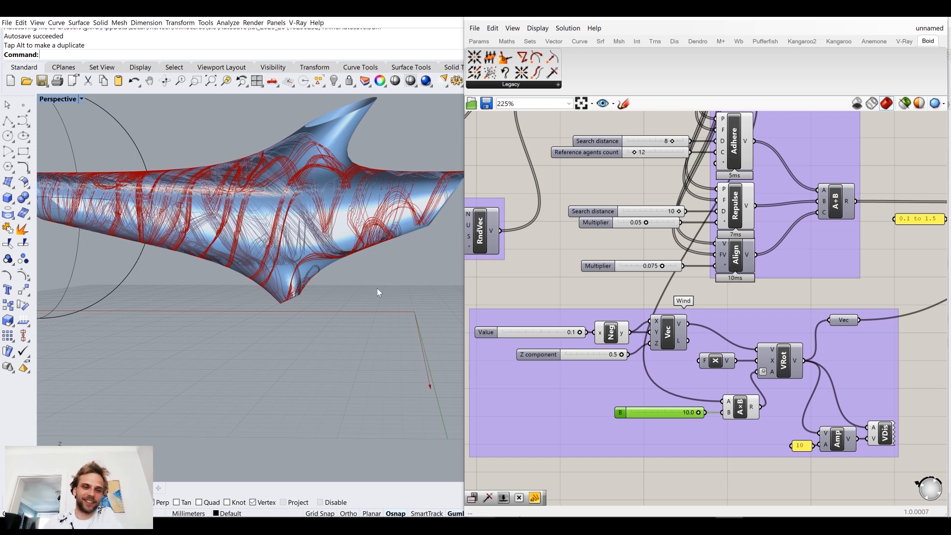
Step: Set the Multiplication component's B slider to 2.6 and restart the loop
scroll(564, 251, down, 3)
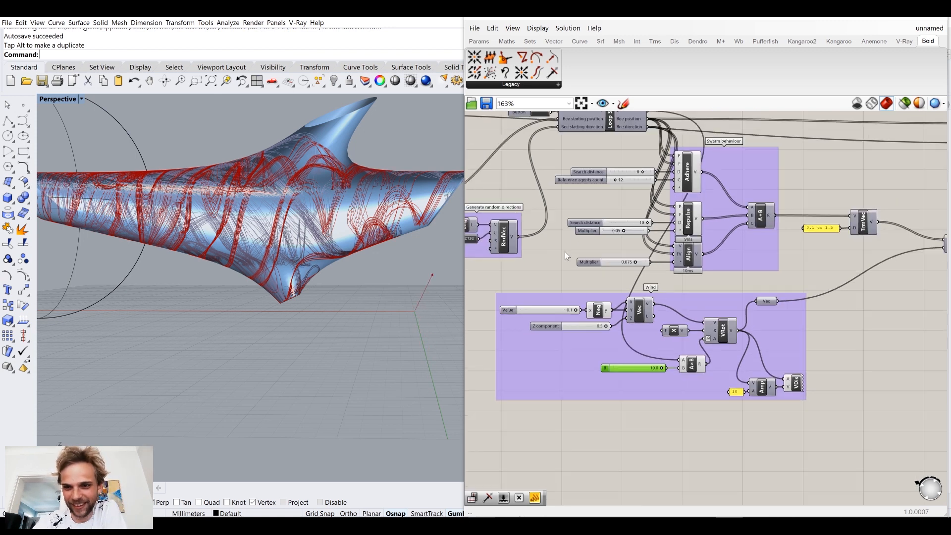
scroll(643, 386, up, 4)
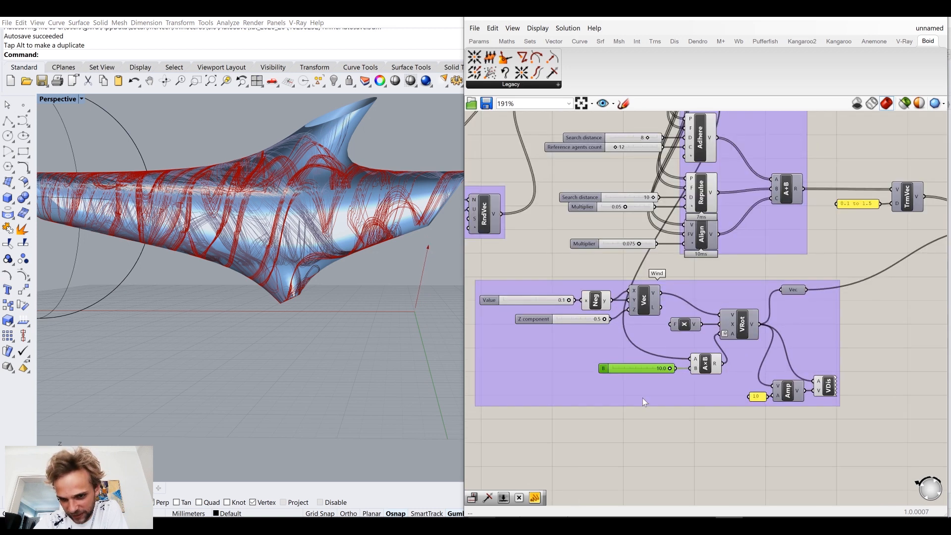
drag(669, 369, 625, 378)
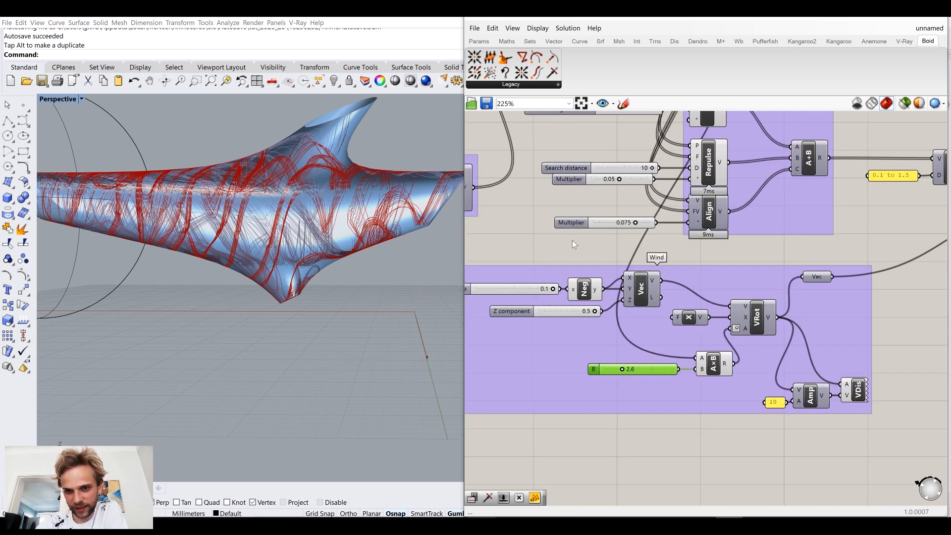
scroll(573, 243, down, 4)
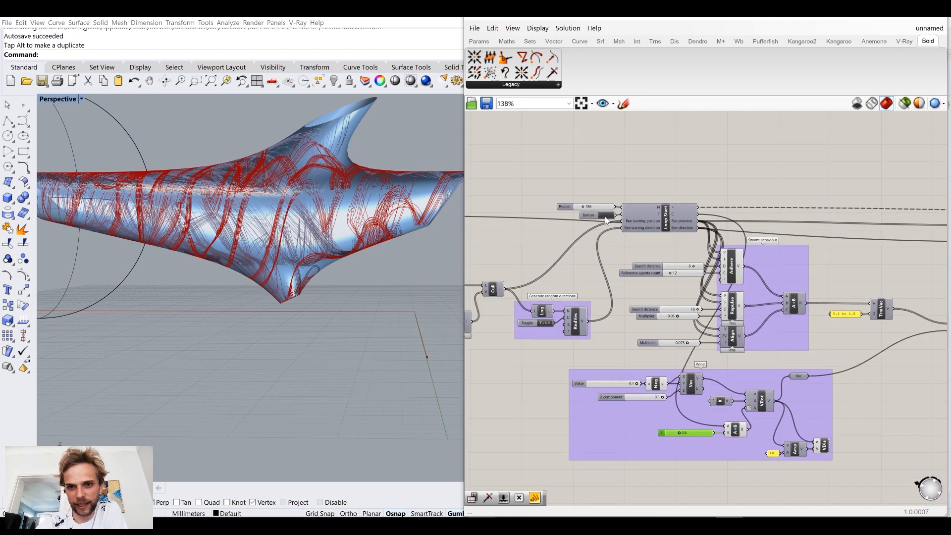
click(605, 216)
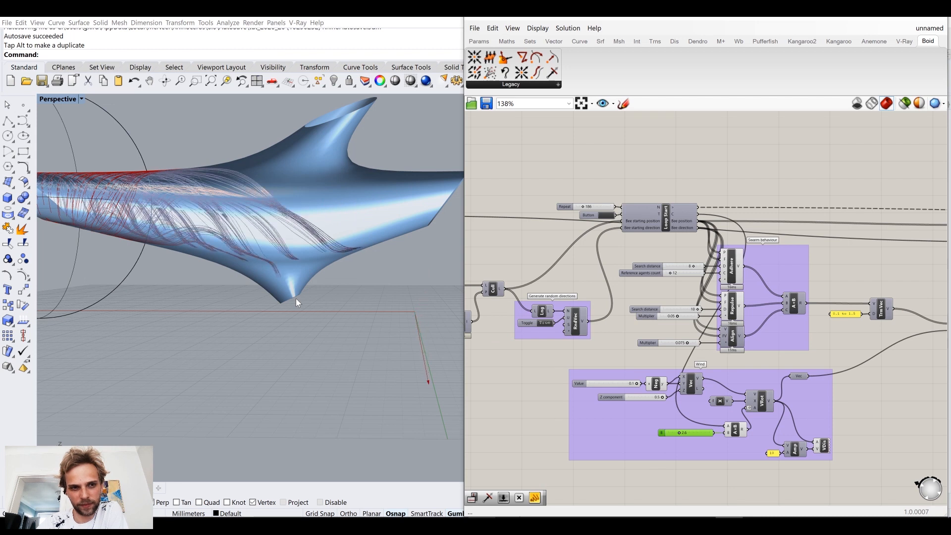
Step: Replace the 0.1 slider feeding the Wind group's Negative component with a new 0.05 slider
right_drag(597, 381, 585, 302)
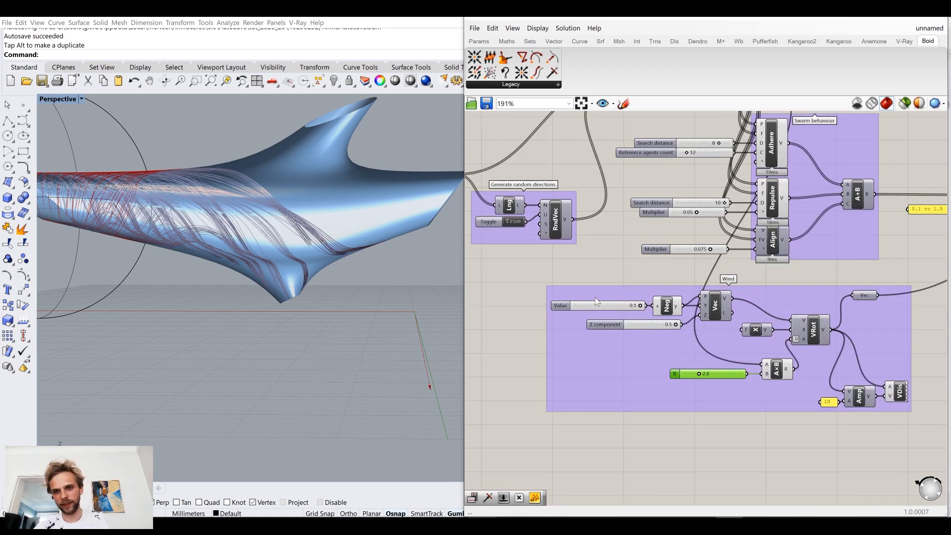
scroll(596, 297, up, 3)
click(616, 306)
double_click(586, 264)
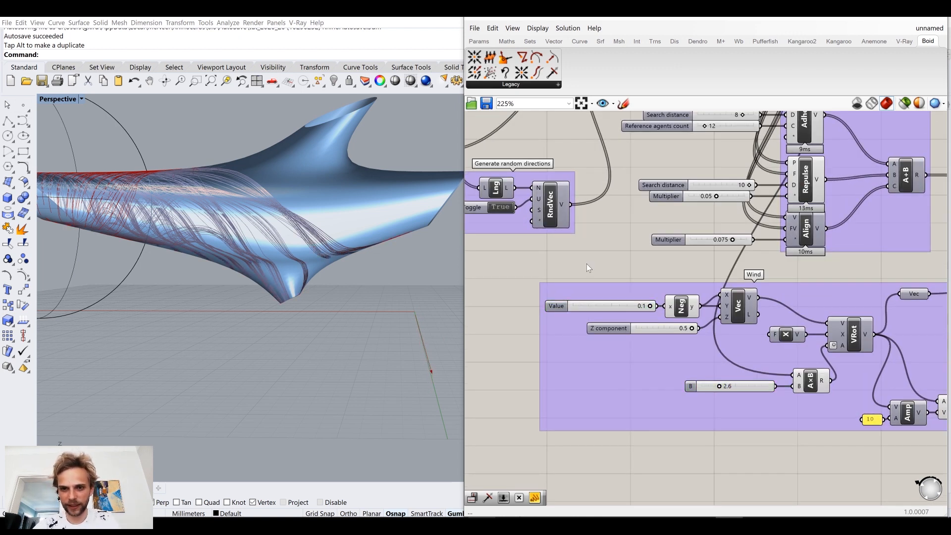
text(0.05)
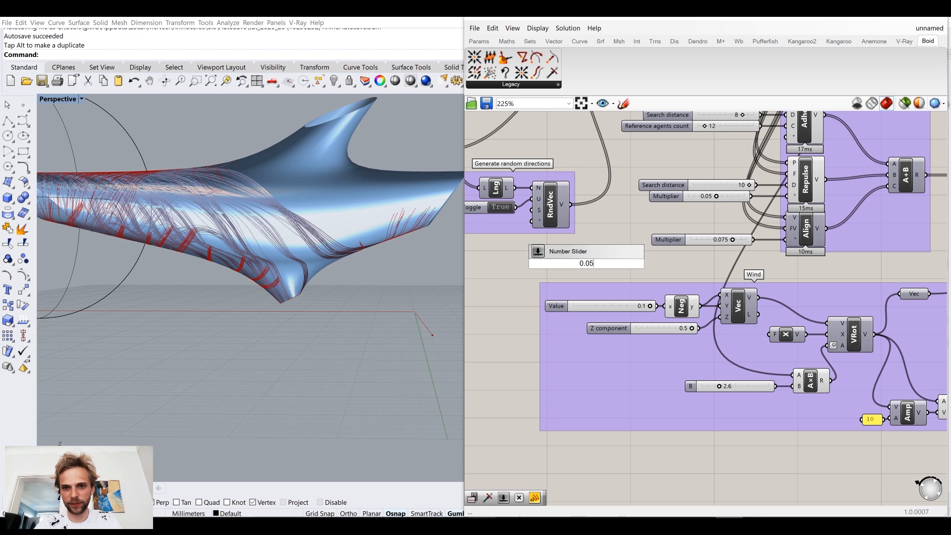
key(Return)
drag(640, 264, 666, 307)
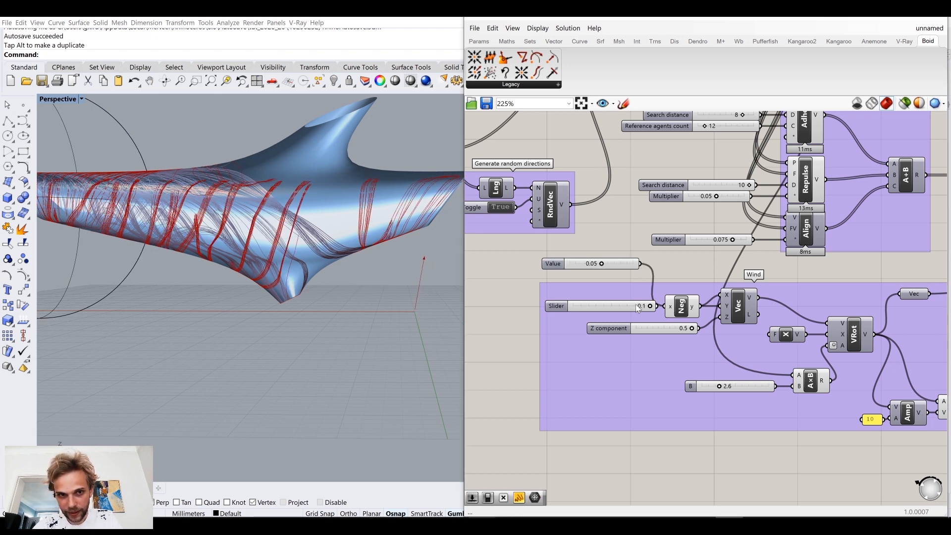
click(634, 308)
key(Delete)
Step: Restart the loop with the 0.05 wind value and inspect the trails on the mesh
right_drag(594, 154, 628, 232)
right_drag(623, 118, 641, 169)
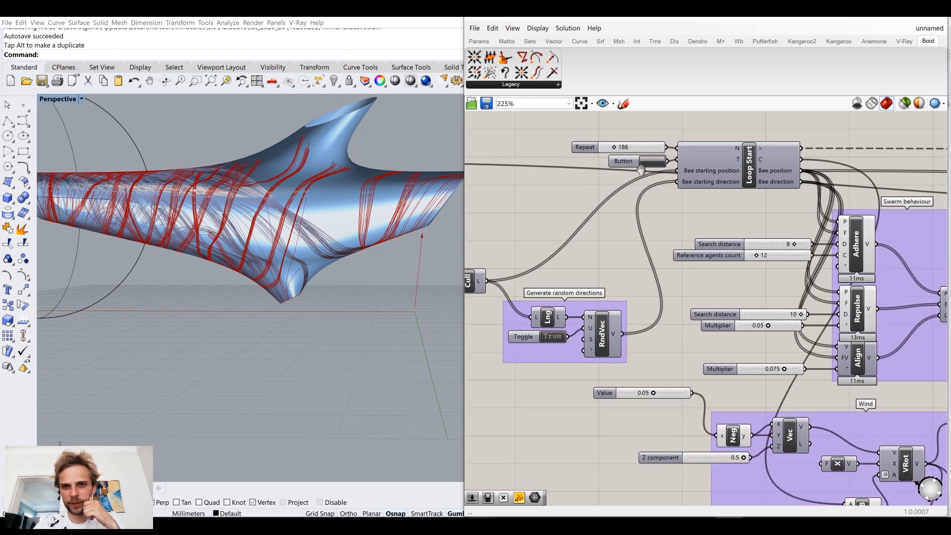
click(650, 164)
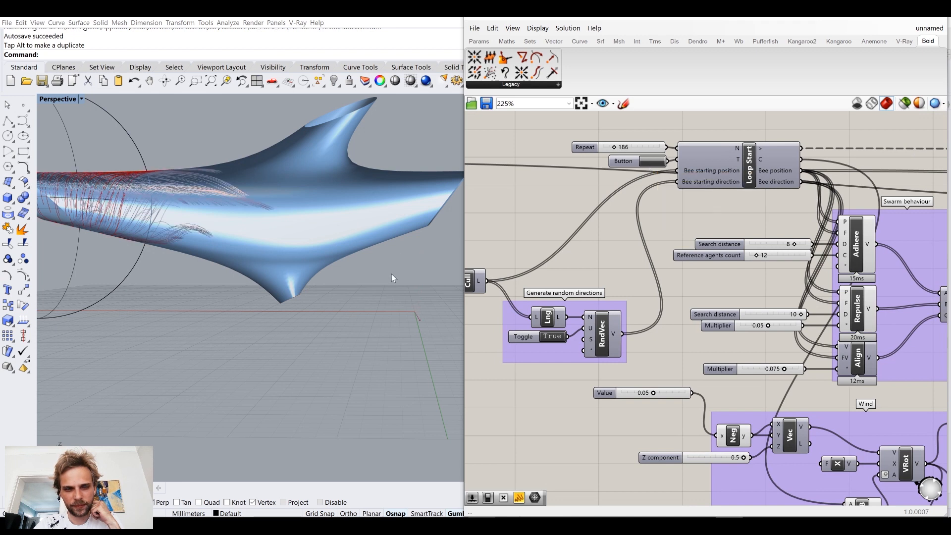
mouse_move(349, 284)
right_down()
mouse_move(335, 254)
mouse_move(329, 311)
mouse_move(329, 272)
mouse_move(349, 272)
right_up()
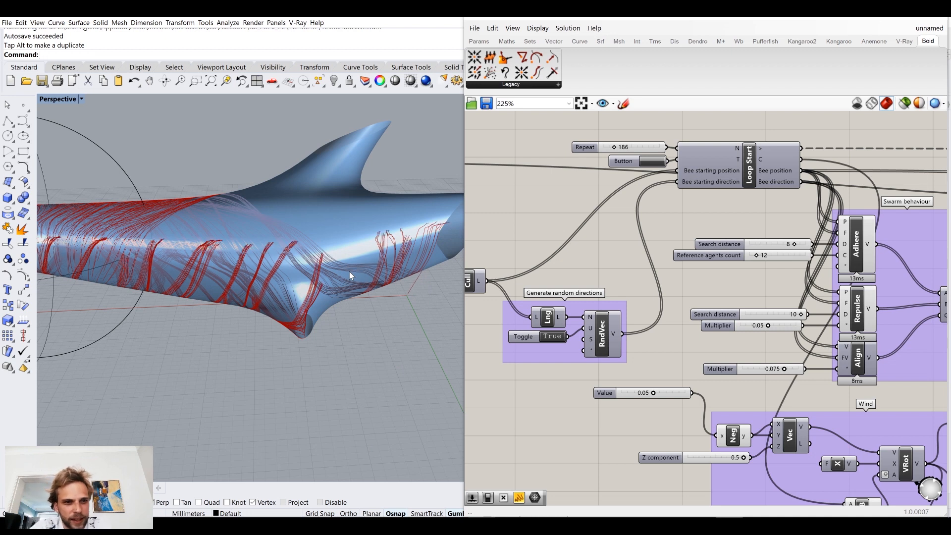
Step: Raise the Adhere component's Reference agents count to 100 and inspect the trails around the mesh
right_drag(750, 264, 663, 260)
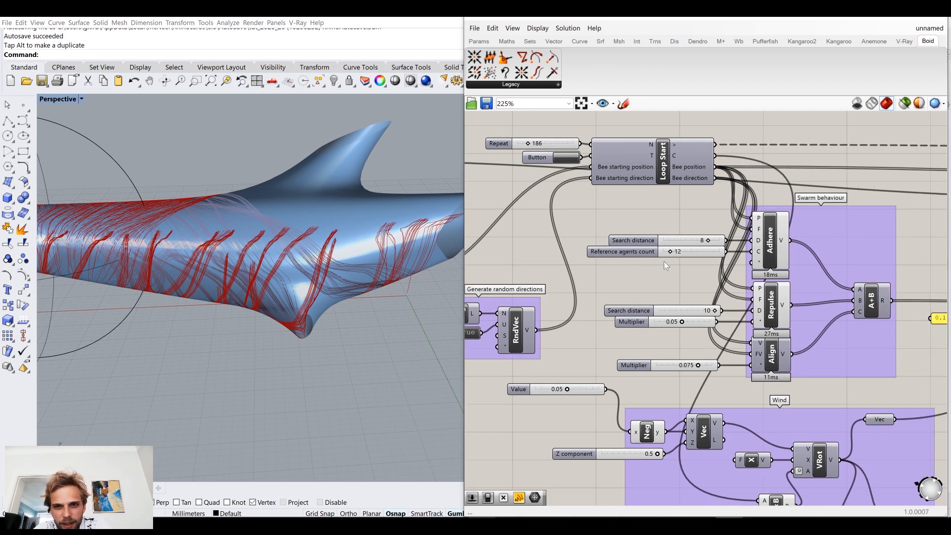
scroll(664, 261, up, 2)
scroll(673, 255, up, 2)
drag(675, 248, 788, 253)
right_drag(354, 250, 330, 255)
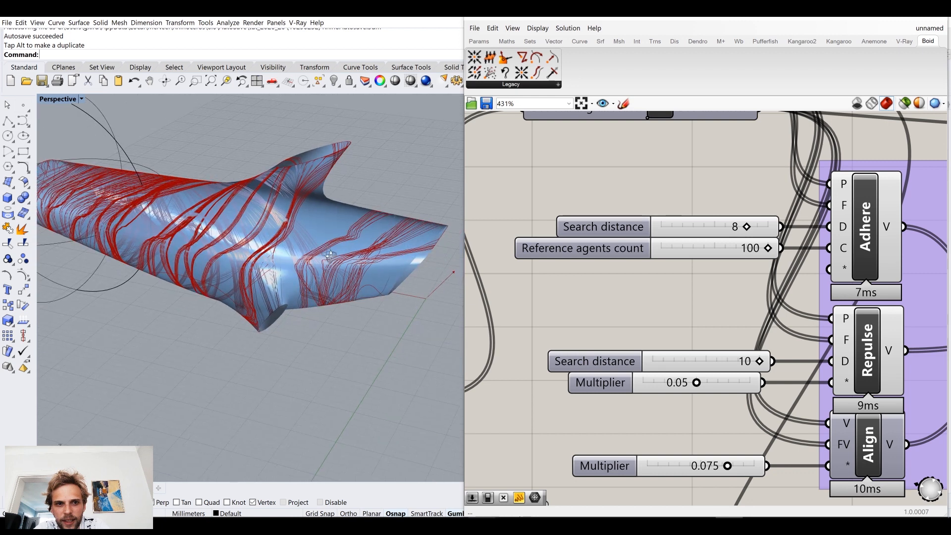
Step: Raise the Repeat slider of the Loop Start component to 316
right_drag(615, 182, 615, 378)
right_drag(370, 305, 397, 281)
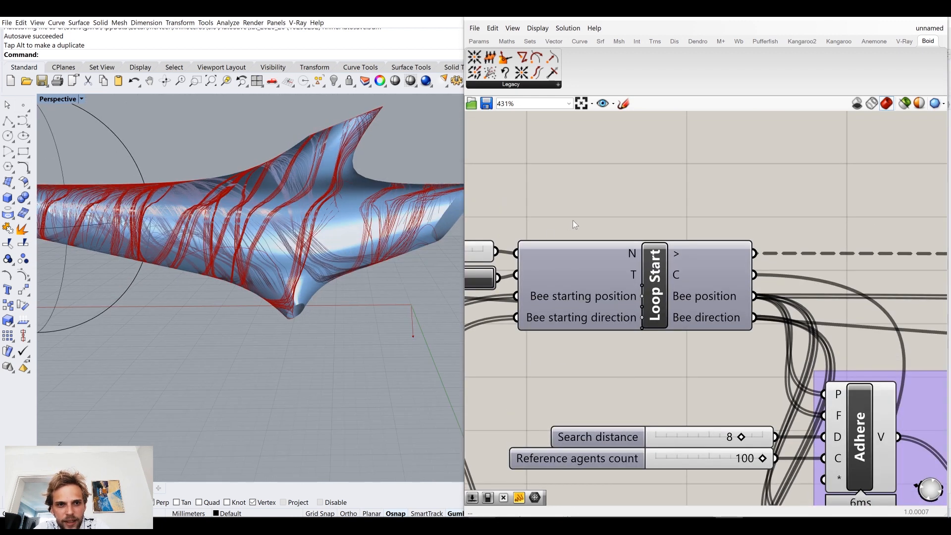
right_drag(573, 222, 731, 271)
drag(564, 298, 568, 299)
right_drag(744, 424, 690, 327)
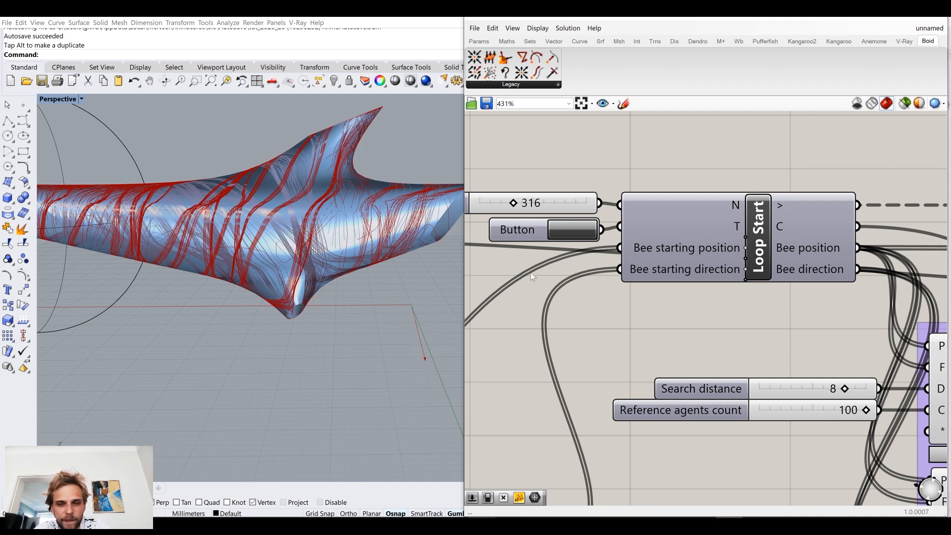
Step: Set the Repeat slider of the Loop Start component to 0 and inspect the trails on the mesh from several angles
mouse_move(794, 227)
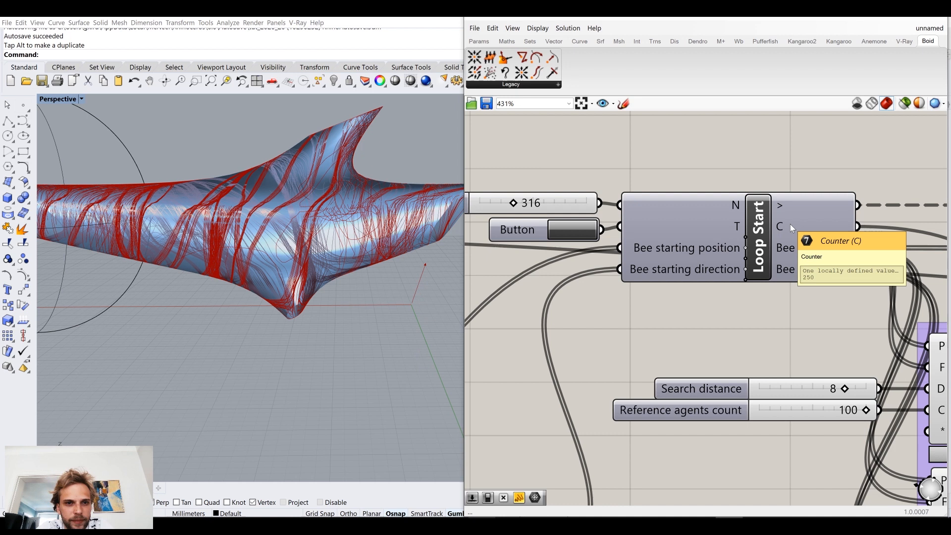
right_drag(385, 264, 364, 268)
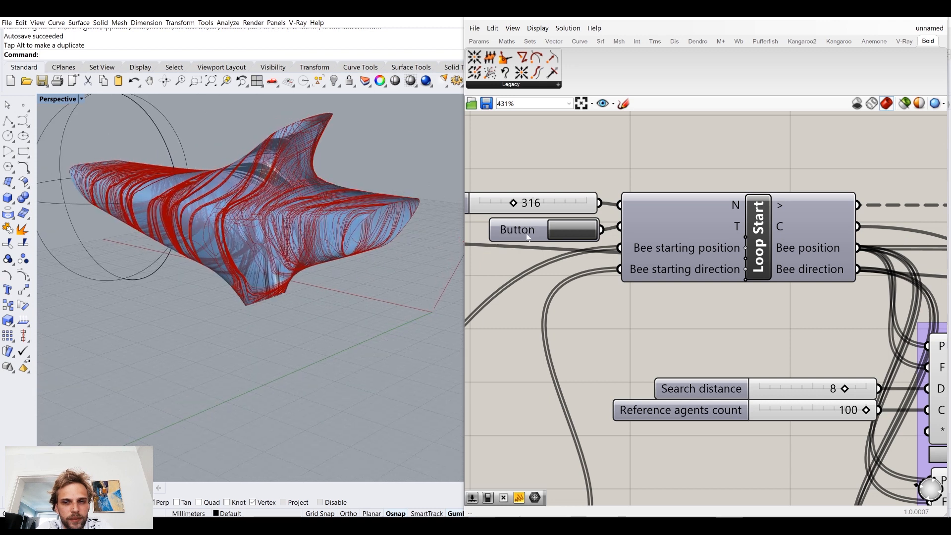
drag(515, 203, 456, 210)
right_drag(326, 297, 276, 197)
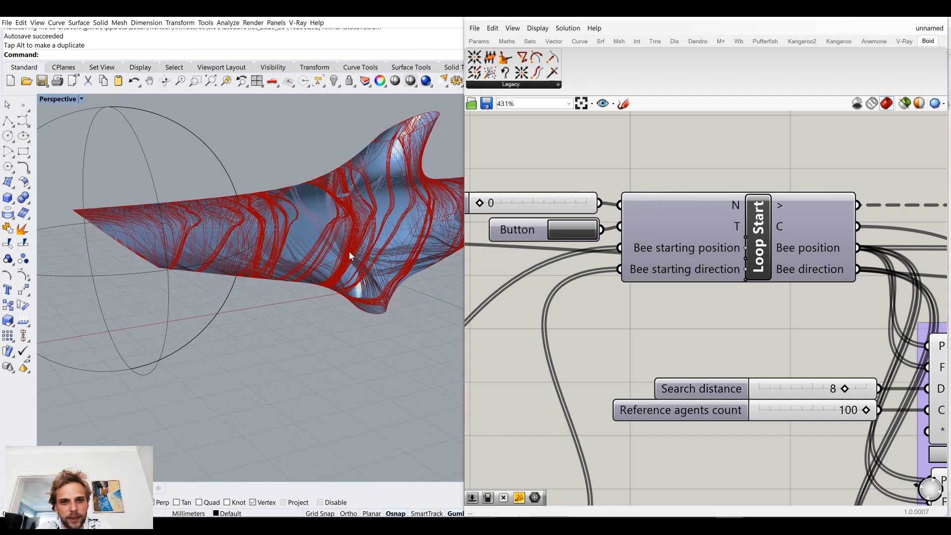
scroll(564, 282, down, 5)
right_drag(695, 393, 602, 204)
right_drag(520, 263, 513, 348)
right_drag(277, 235, 322, 225)
Step: Flatten the Polyline output of the PLine component after Loop End and check its data
right_drag(792, 287, 619, 270)
scroll(619, 269, down, 5)
right_drag(837, 215, 685, 257)
scroll(684, 257, up, 1)
scroll(837, 272, up, 4)
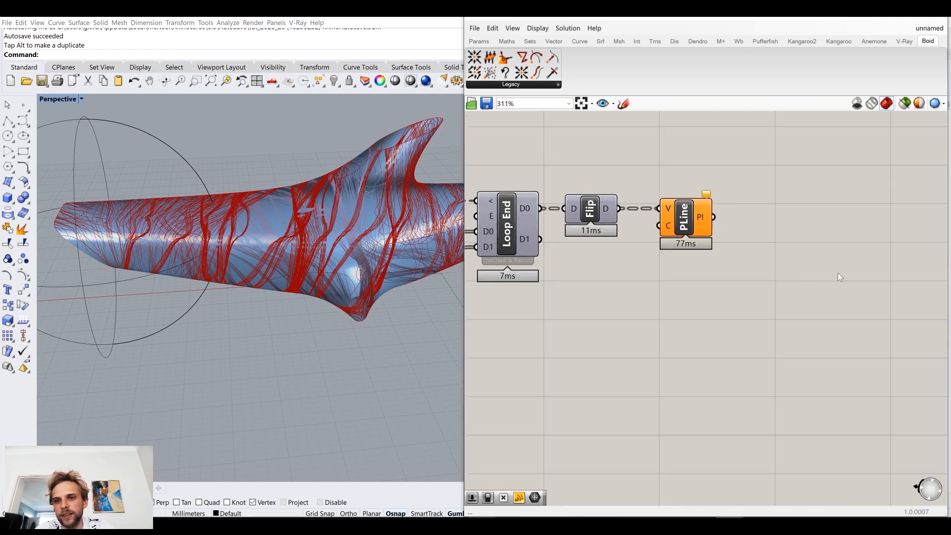
click(679, 240)
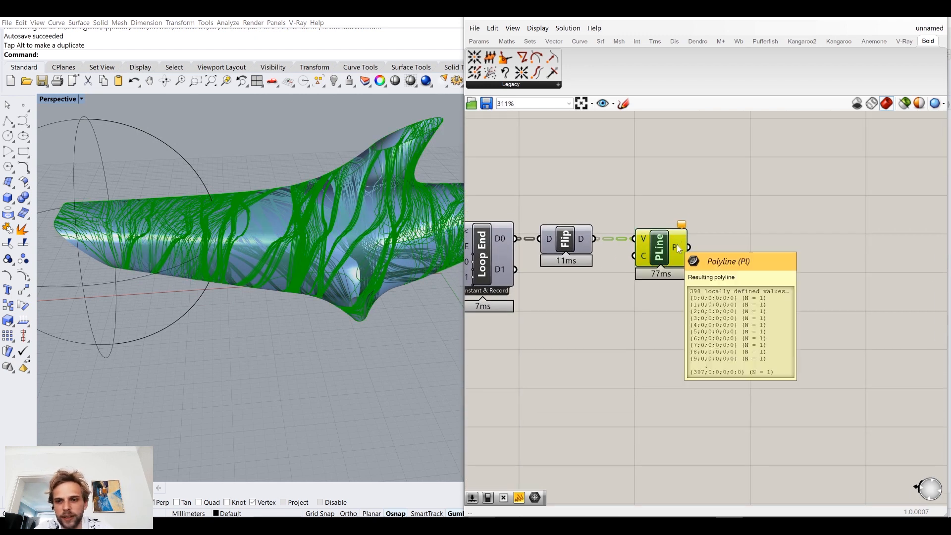
right_click(676, 245)
click(711, 290)
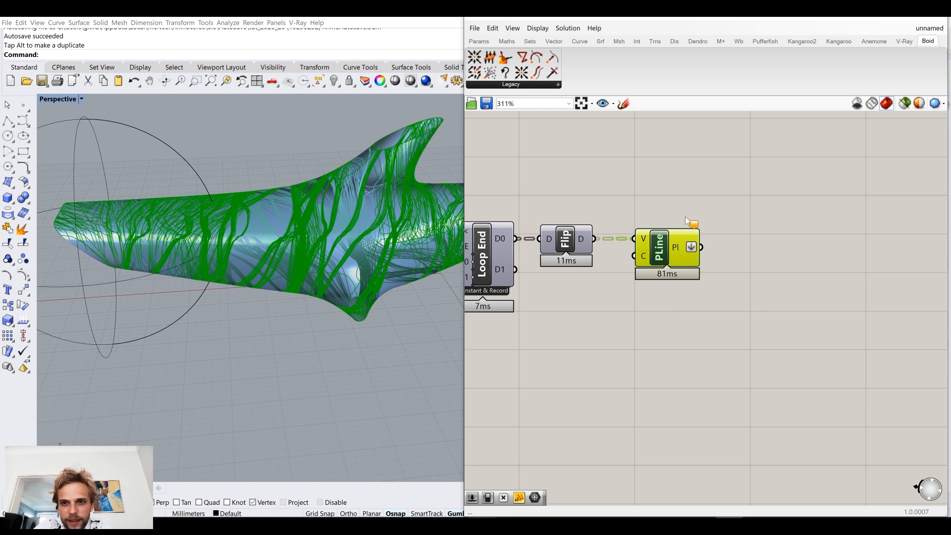
mouse_move(675, 246)
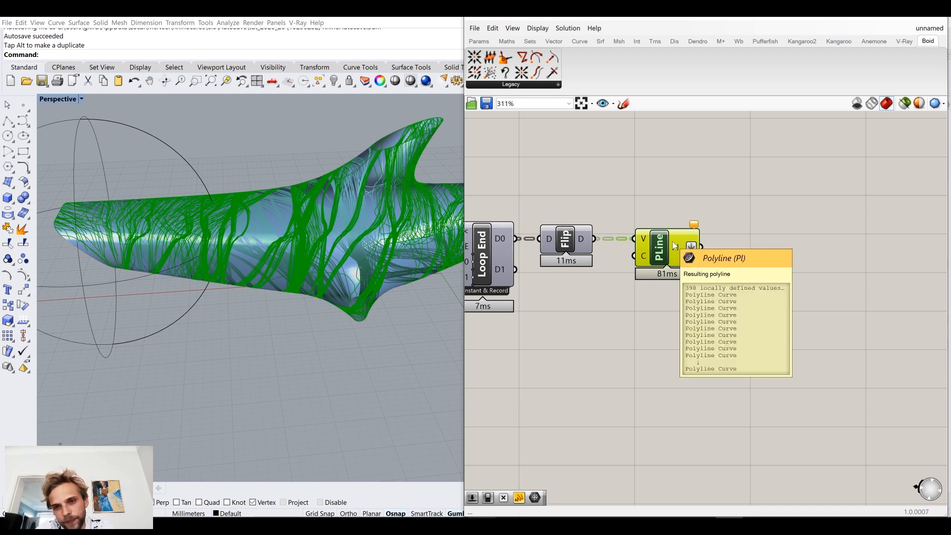
click(763, 338)
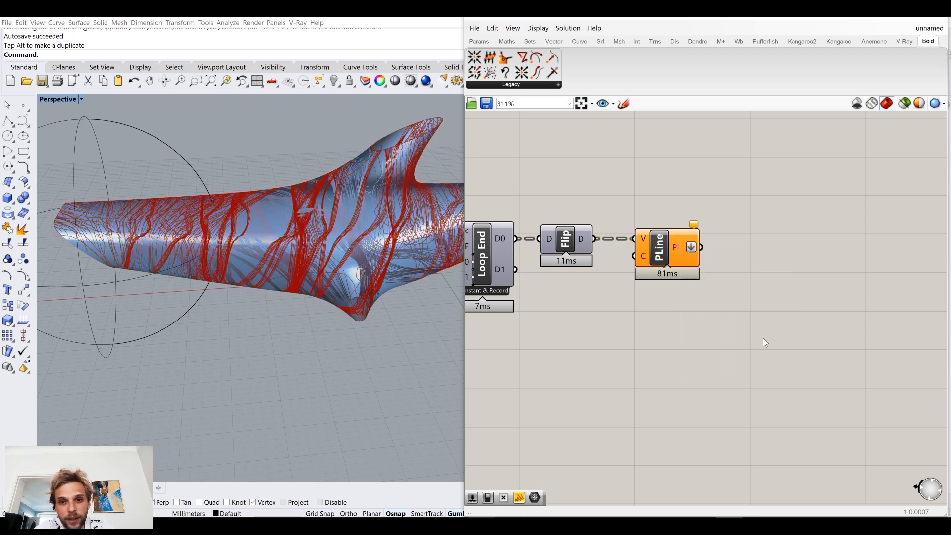
Step: Add a Dendro Curve To Volume component and feed it the flattened polylines from the PLine component
right_drag(796, 336, 723, 326)
double_click(723, 325)
click(929, 42)
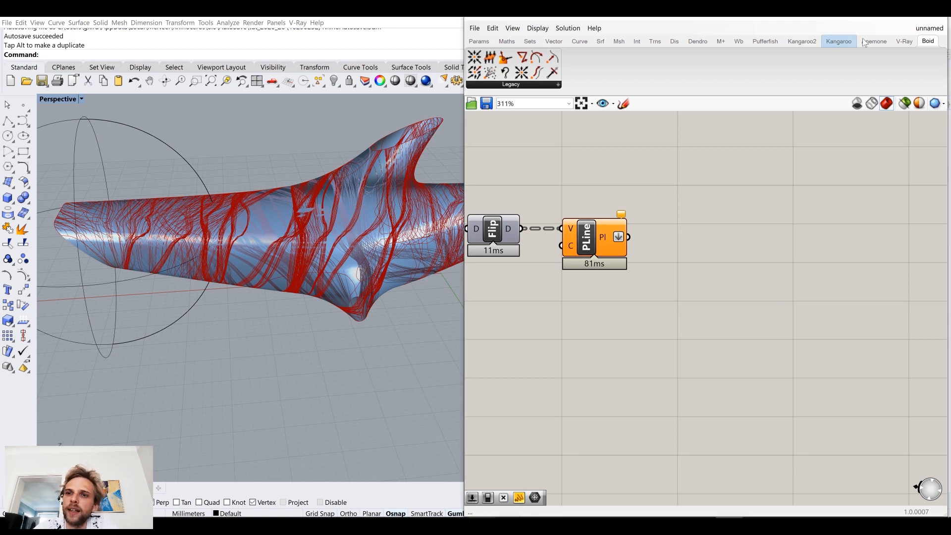
click(757, 41)
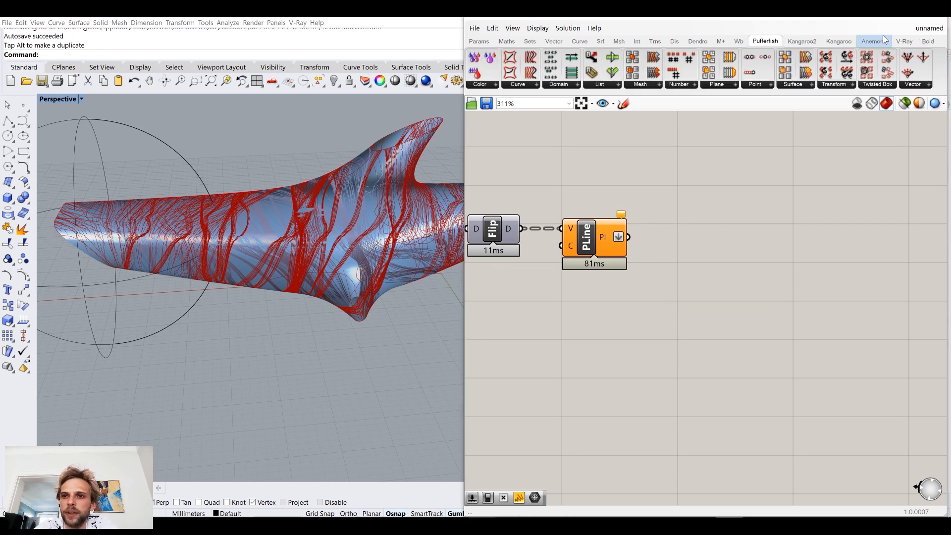
click(842, 41)
click(801, 41)
click(697, 41)
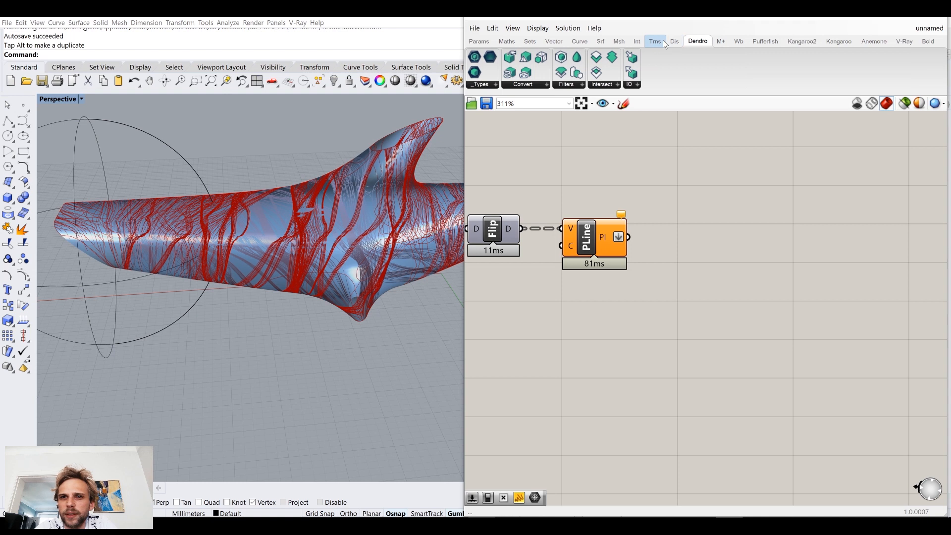
click(525, 84)
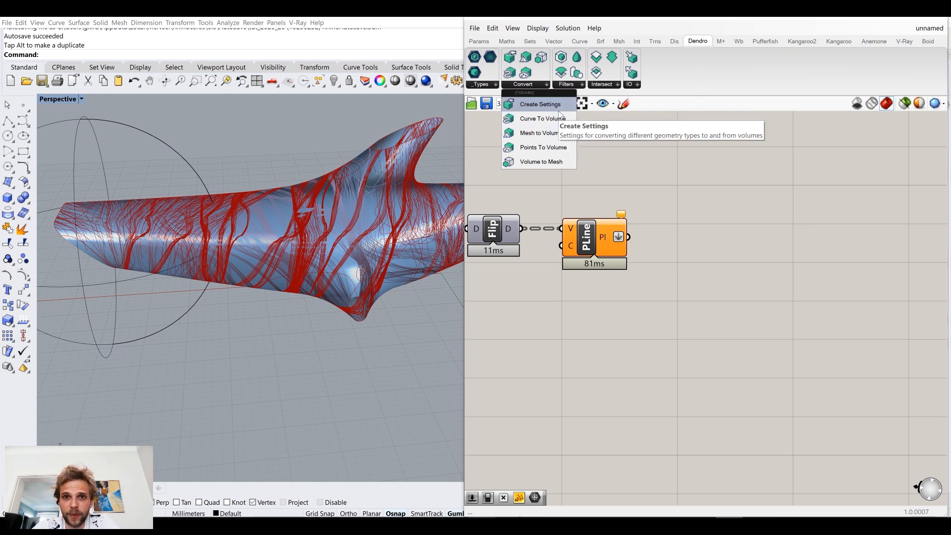
click(528, 123)
click(701, 265)
drag(628, 236, 676, 249)
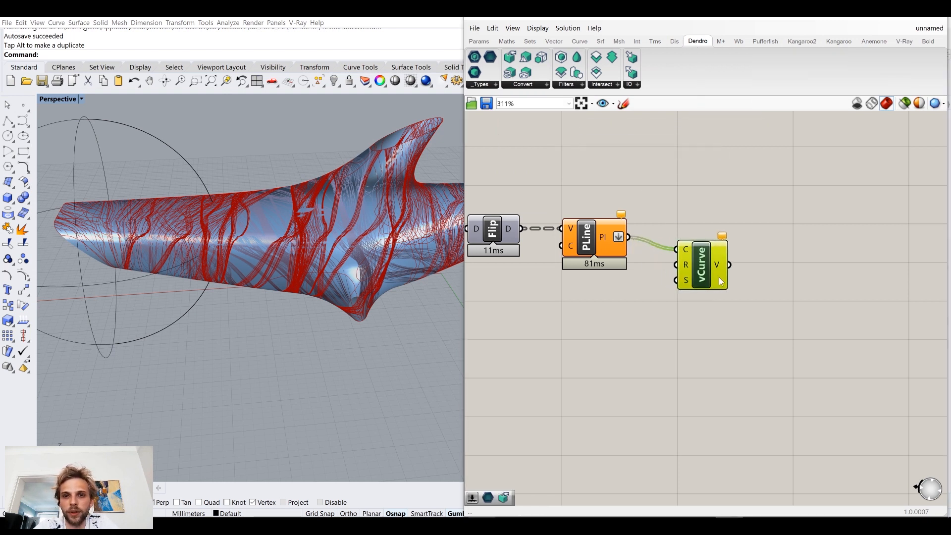
drag(605, 237, 611, 236)
drag(697, 264, 732, 252)
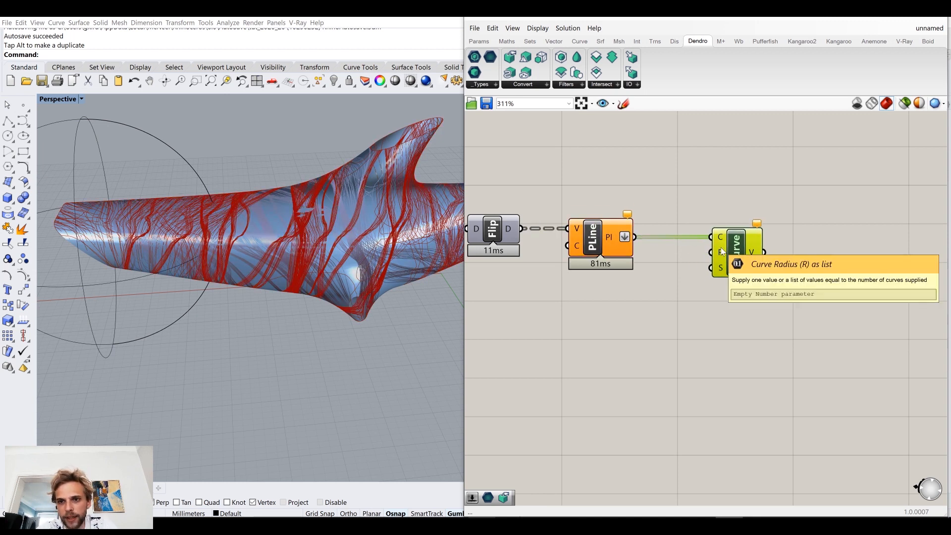
Step: Create a number slider of 0.1 and connect it to the Curve Radius input of the vCurve component
double_click(668, 341)
text(0.1)
key(Return)
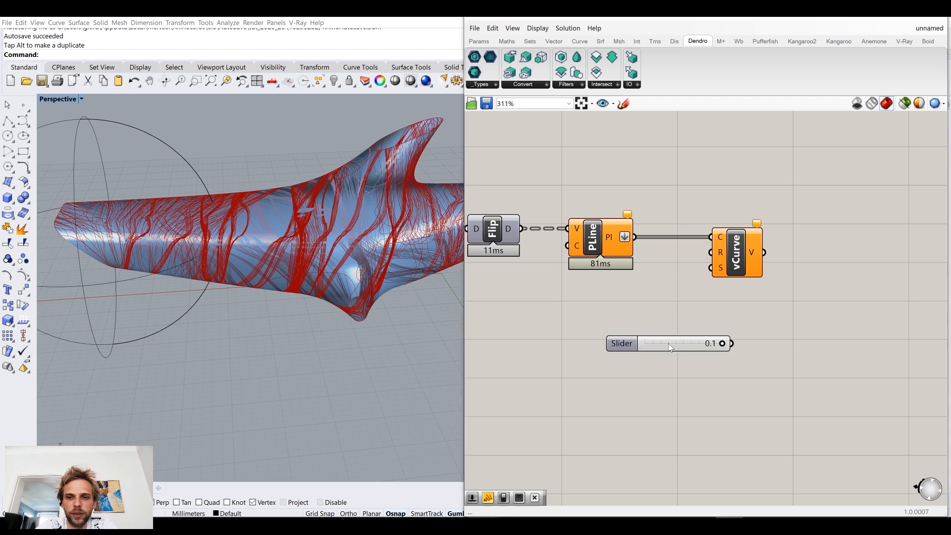
drag(668, 343, 624, 293)
drag(688, 293, 815, 254)
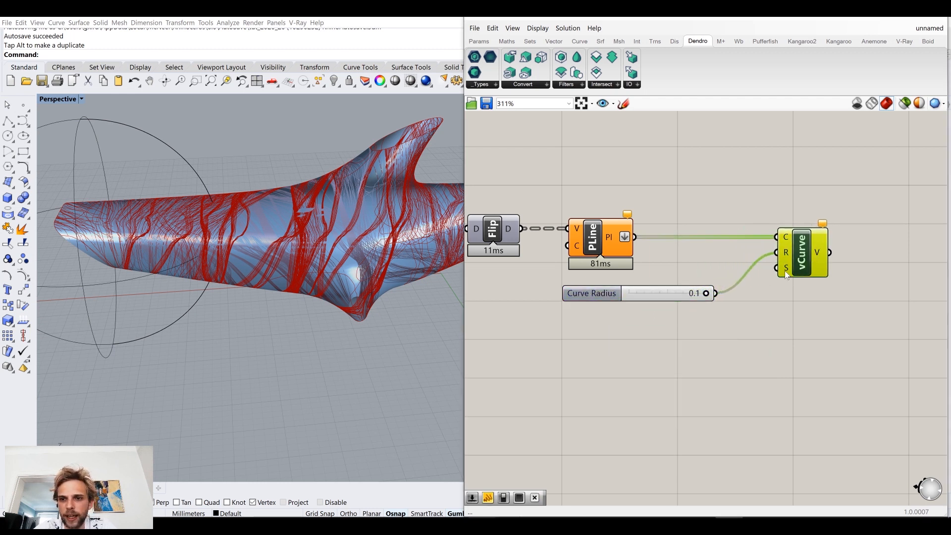
Step: Add a Dendro Create Settings component and connect it to the settings input of the vCurve component
click(530, 90)
click(534, 102)
click(663, 371)
drag(691, 370, 776, 268)
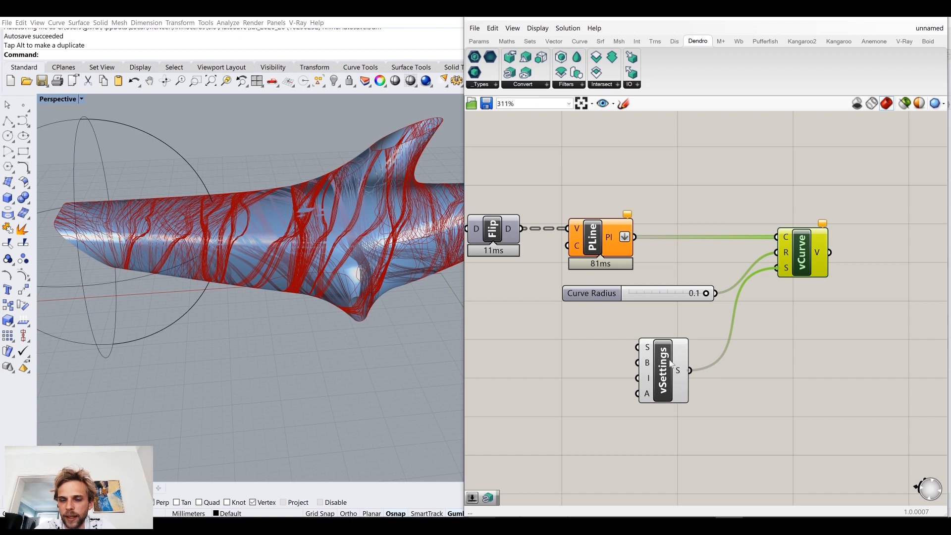
drag(685, 349, 718, 327)
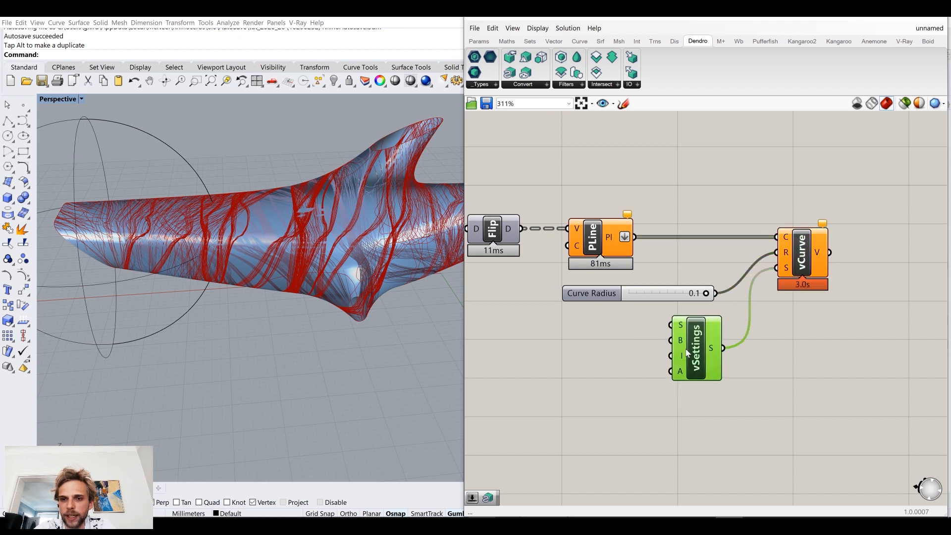
right_drag(584, 334, 631, 323)
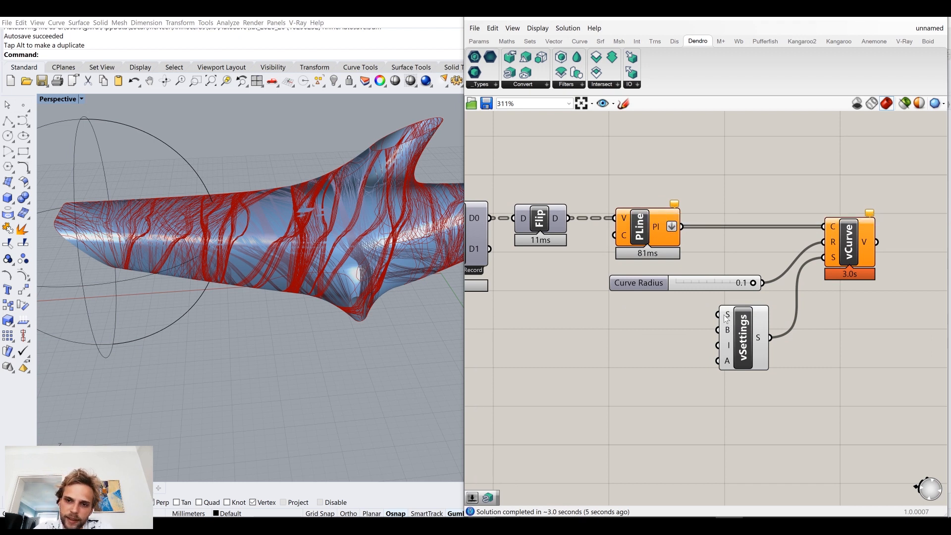
Step: Create a number slider of 0.05 and connect it to the S input of the vSettings component
double_click(621, 333)
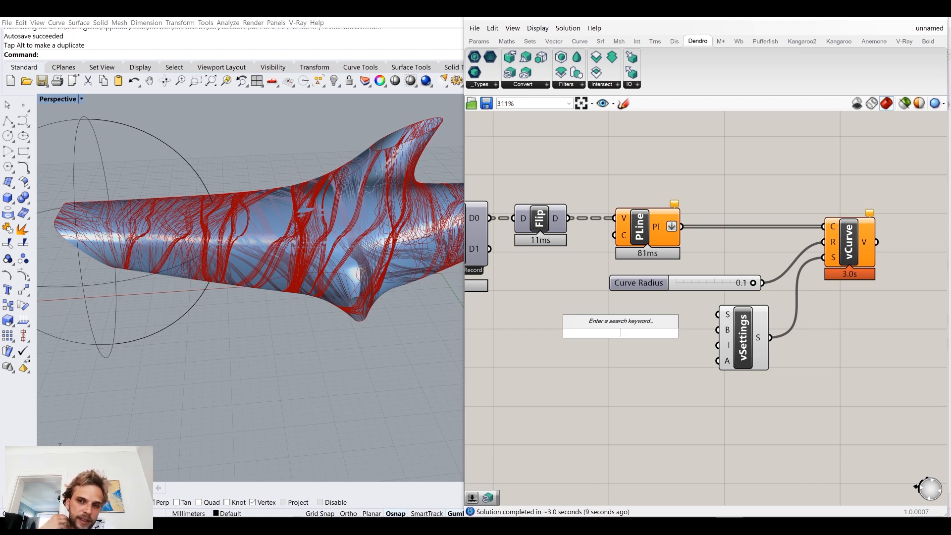
text(0.5)
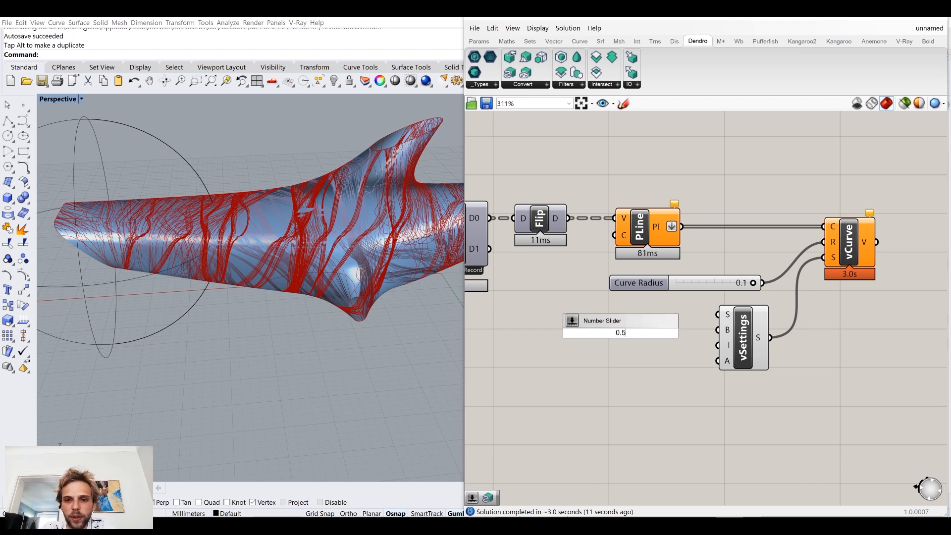
key(BackSpace)
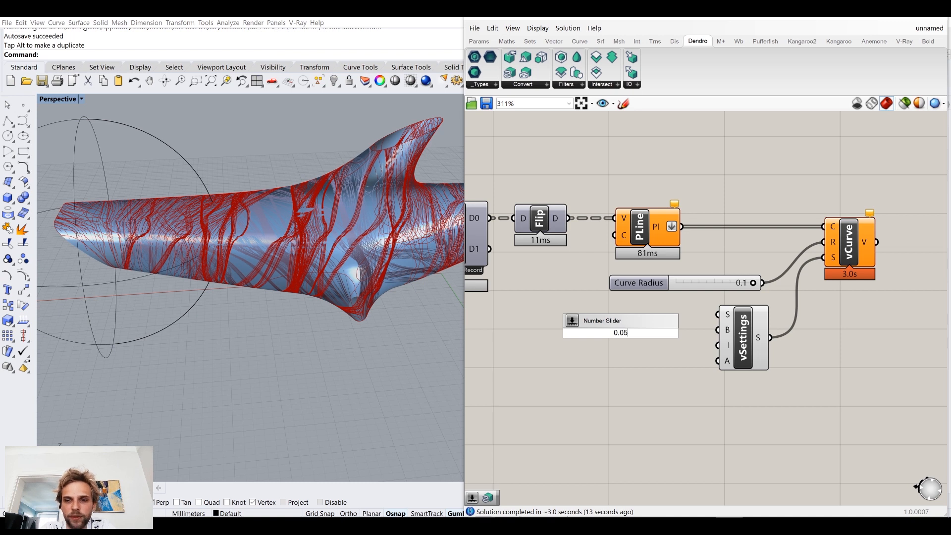
key(Return)
drag(698, 287, 707, 276)
click(738, 245)
drag(655, 334, 724, 315)
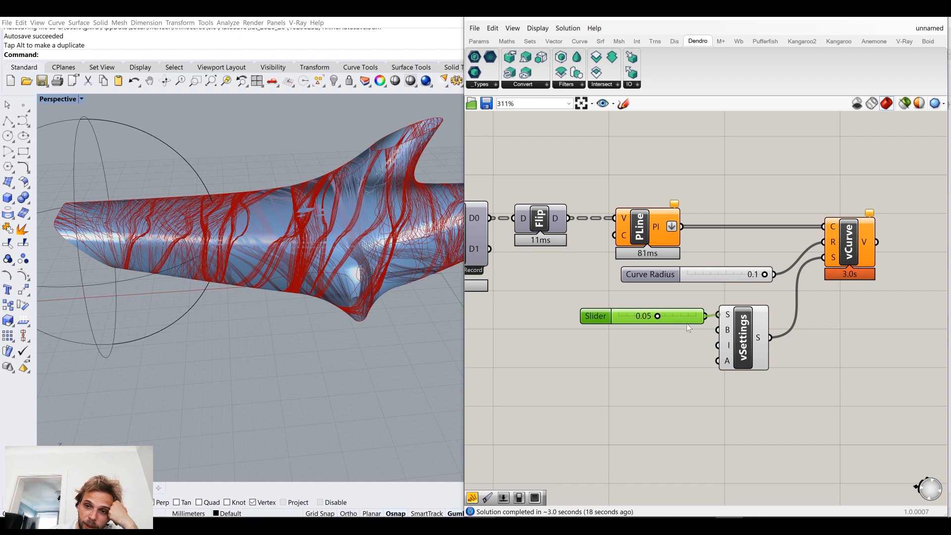
Step: Switch to Rhino and inspect the volume generated around the trails on the dolphin mesh up close
key(alt+Tab)
right_drag(497, 301, 522, 295)
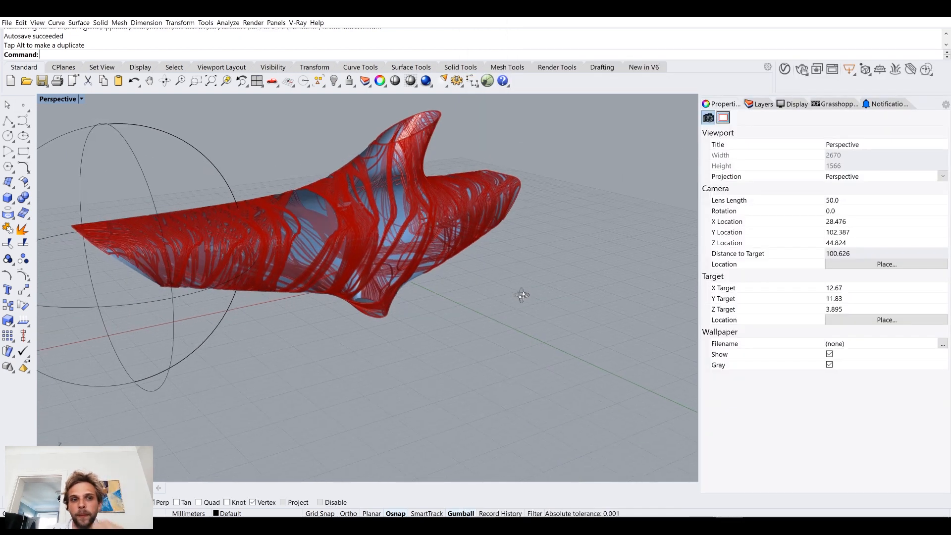
scroll(339, 216, up, 6)
right_drag(358, 224, 334, 270)
scroll(323, 268, down, 4)
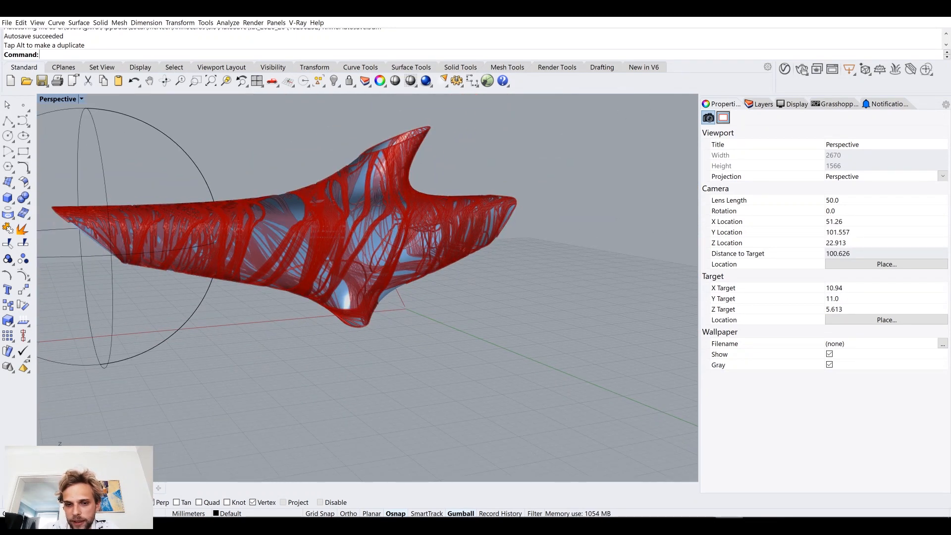
click(729, 526)
click(729, 526)
Step: Add a Dendro Volume to Mesh component fed by the vCurve volume and the vSettings output
drag(696, 320, 669, 322)
right_drag(811, 325, 704, 360)
click(852, 303)
right_drag(852, 303, 763, 285)
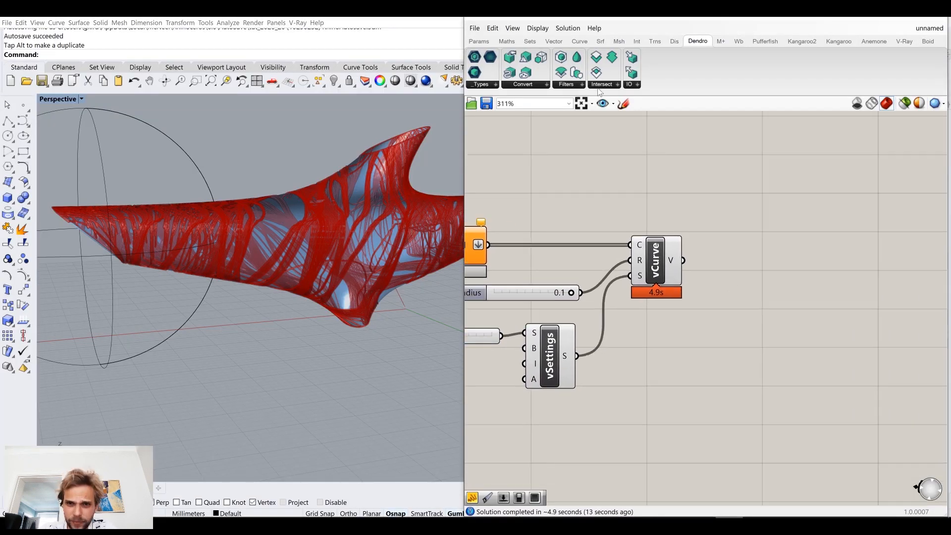
click(531, 87)
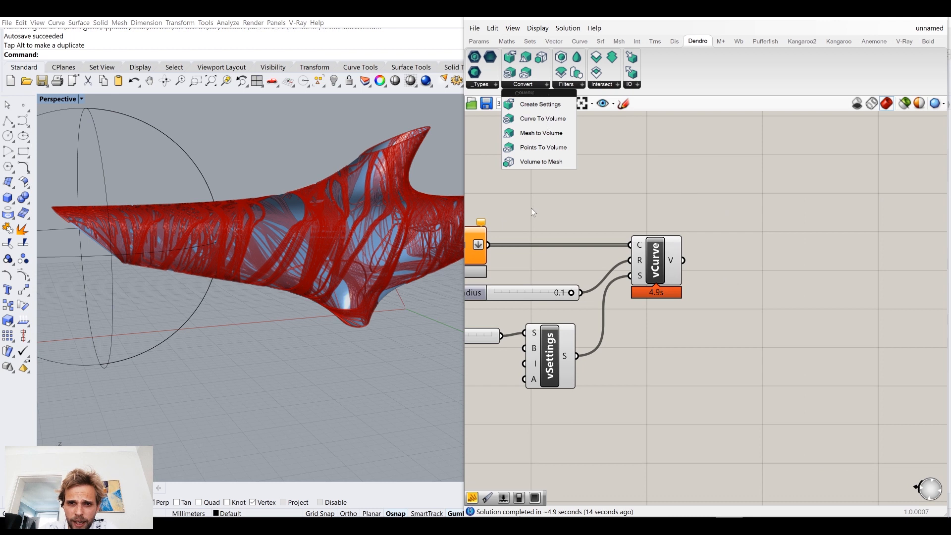
click(562, 164)
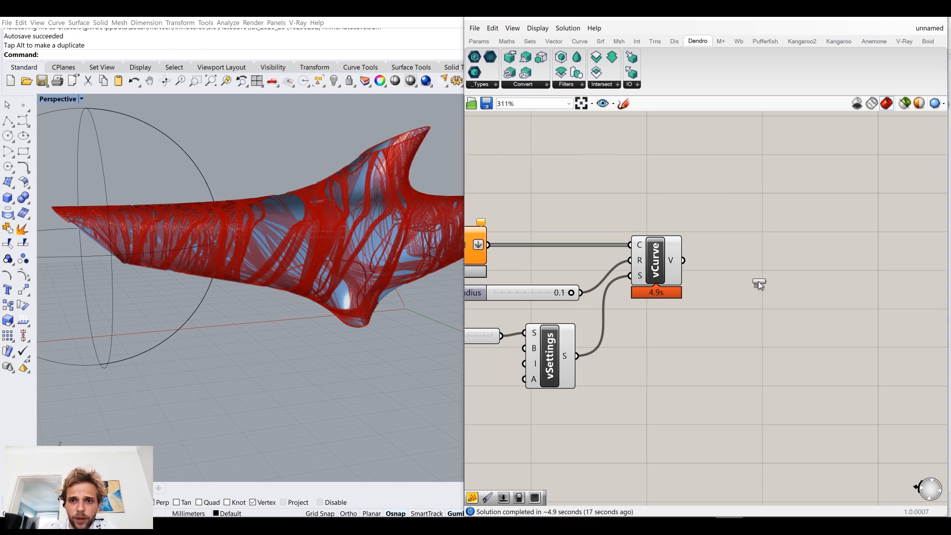
click(758, 285)
drag(728, 273, 729, 276)
drag(772, 307, 812, 288)
click(685, 332)
right_drag(684, 331, 764, 297)
drag(648, 321, 858, 261)
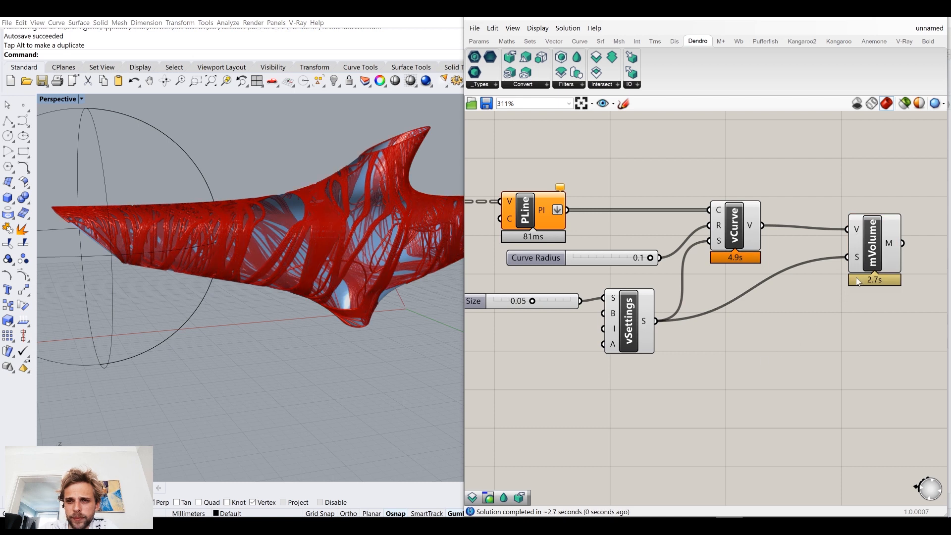
drag(871, 260, 856, 252)
Step: Turn off the viewport preview of the vCurve component
click(789, 380)
drag(789, 380, 598, 172)
middle_click(680, 170)
click(720, 136)
click(817, 216)
right_drag(791, 345, 661, 344)
Step: Check the mVolume mesh output and add a Combine&Clean component connected to it
mouse_move(749, 240)
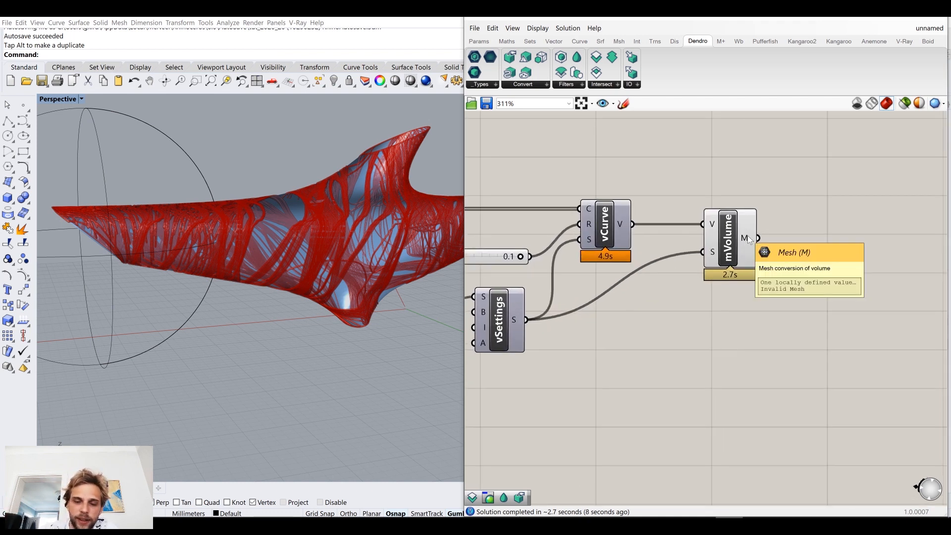
right_drag(766, 236, 729, 263)
double_click(728, 263)
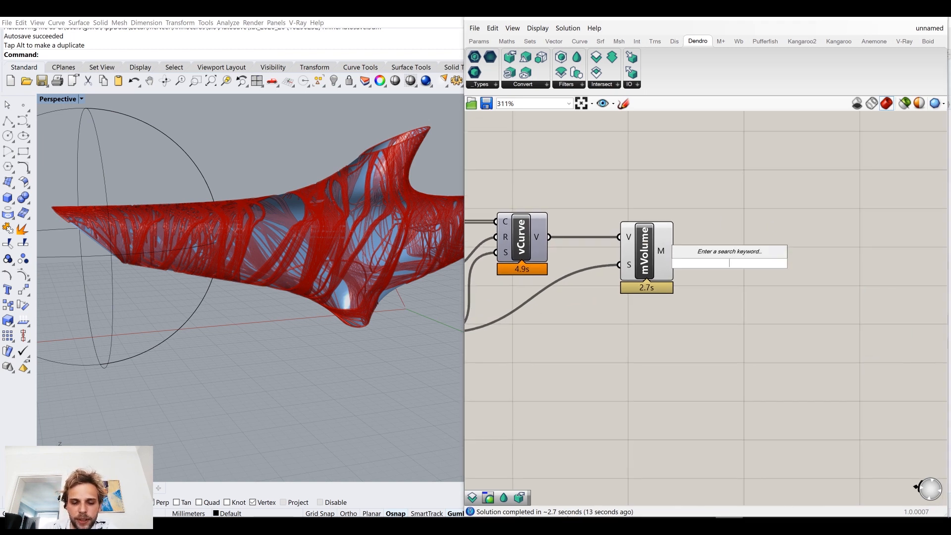
text(clean)
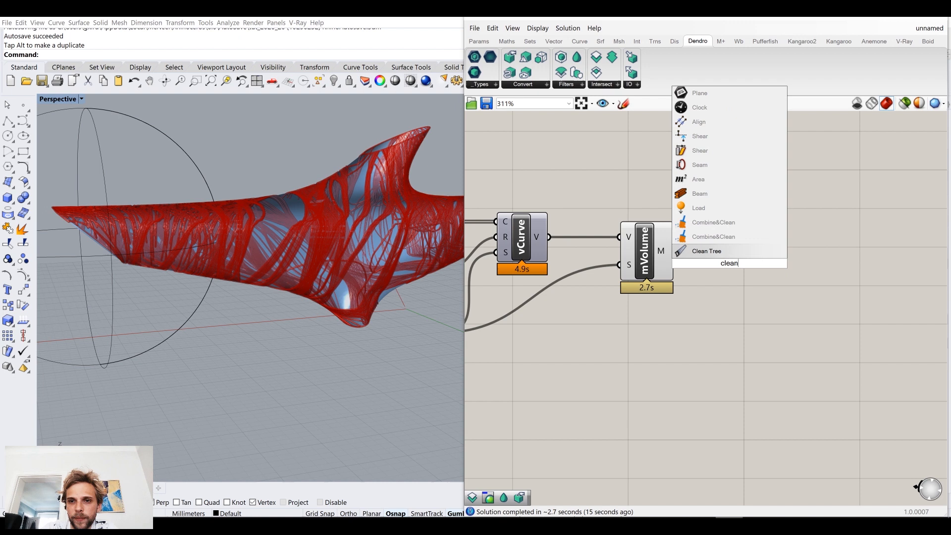
click(713, 237)
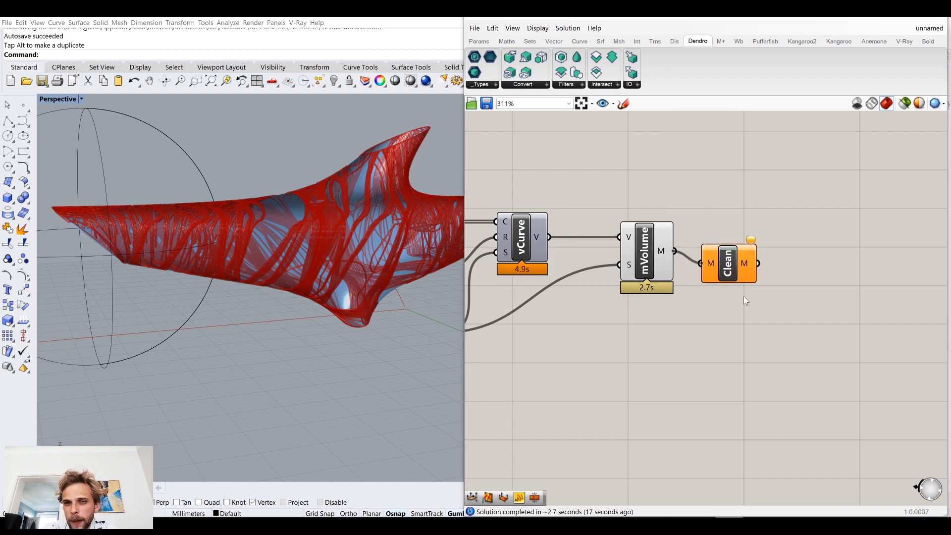
drag(734, 268, 725, 256)
Step: Turn off the preview of the mVolume component and check the mesh output of the Clean component
click(641, 249)
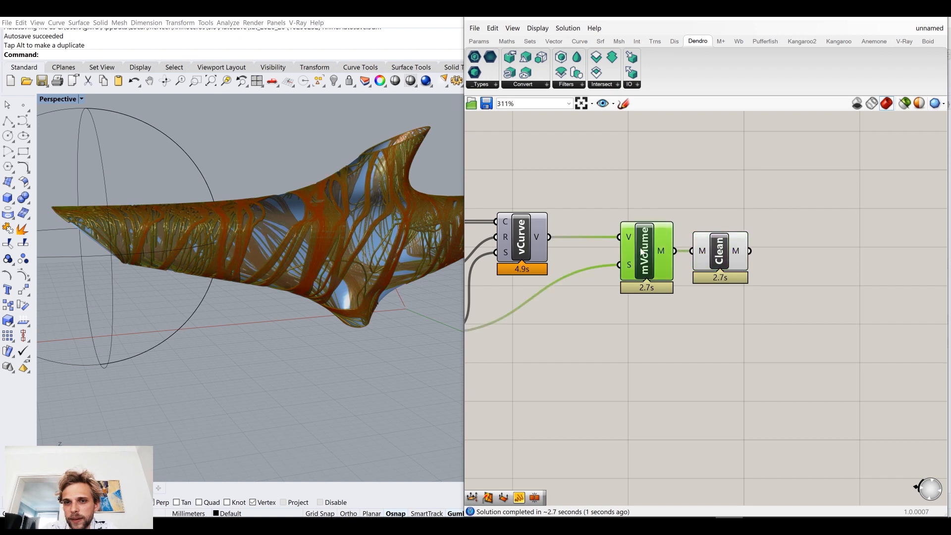
middle_click(642, 251)
click(676, 213)
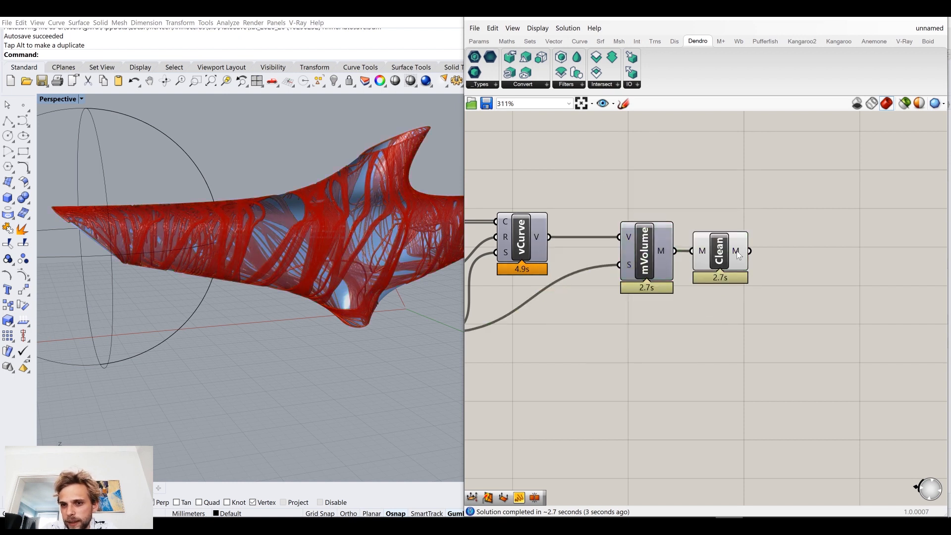
mouse_move(735, 250)
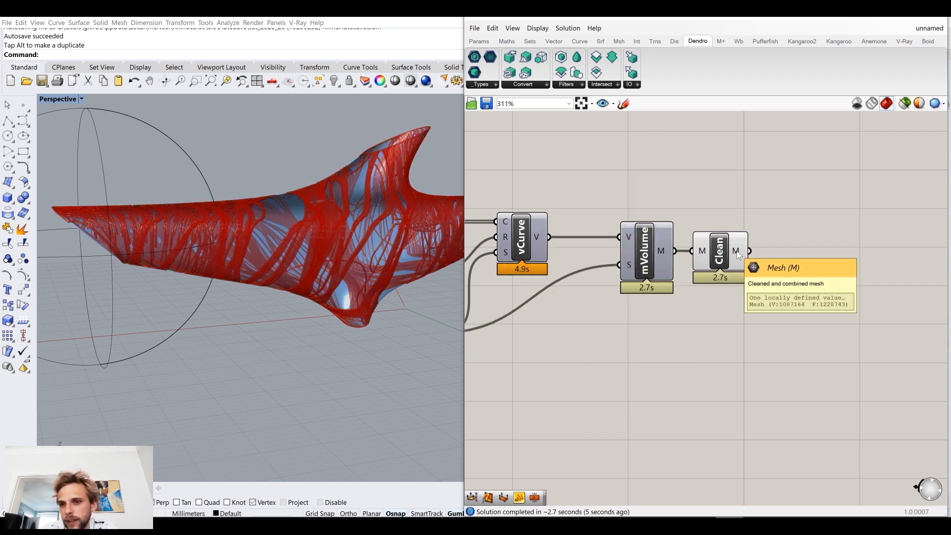
Step: Add a Custom Preview component and connect the cleaned mesh to its geometry input
double_click(765, 349)
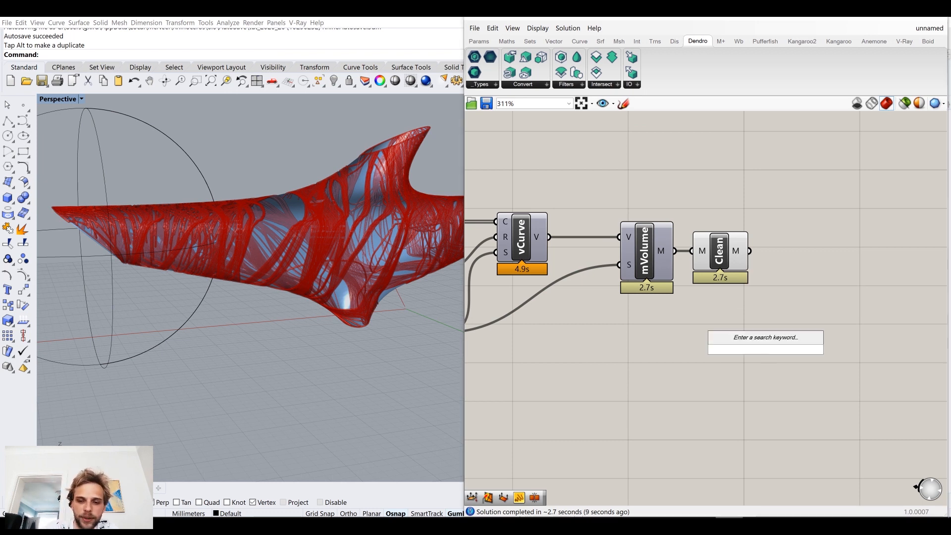
text(cus)
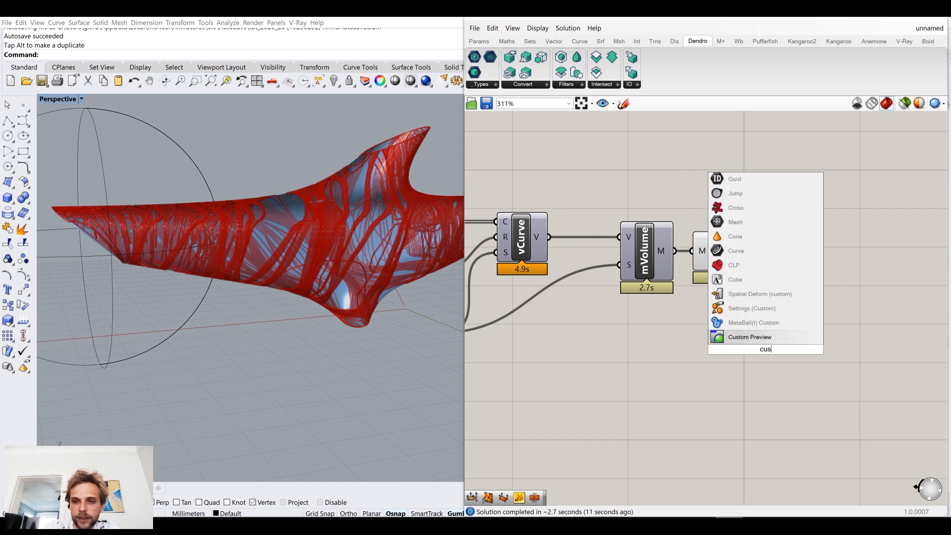
click(752, 337)
drag(749, 251, 839, 265)
Step: Add a Colour Swatch and connect it to the material input of the Custom Preview component
double_click(760, 365)
text(swa)
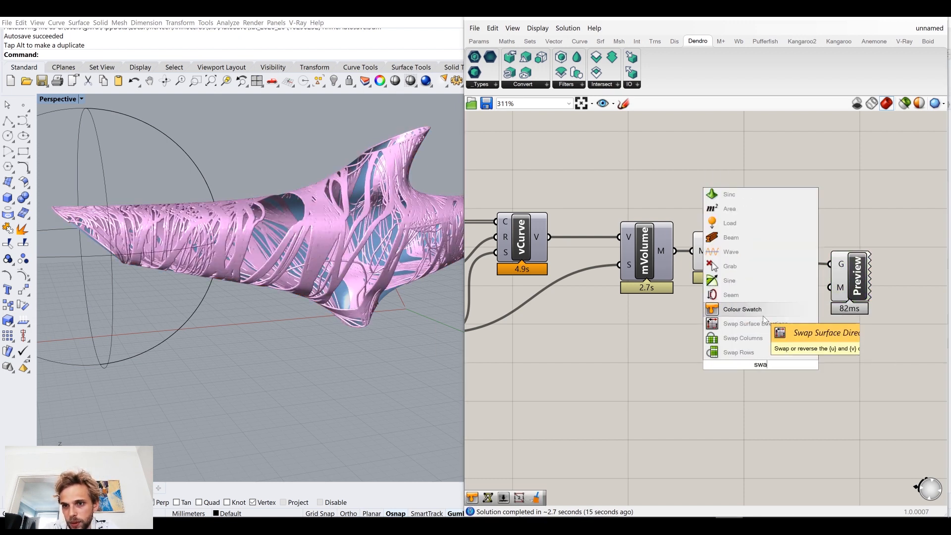
click(762, 314)
drag(797, 365, 833, 288)
Step: Set the Colour Swatch for the mesh preview to orange with hue 31°, saturation 71 and value 86
click(781, 366)
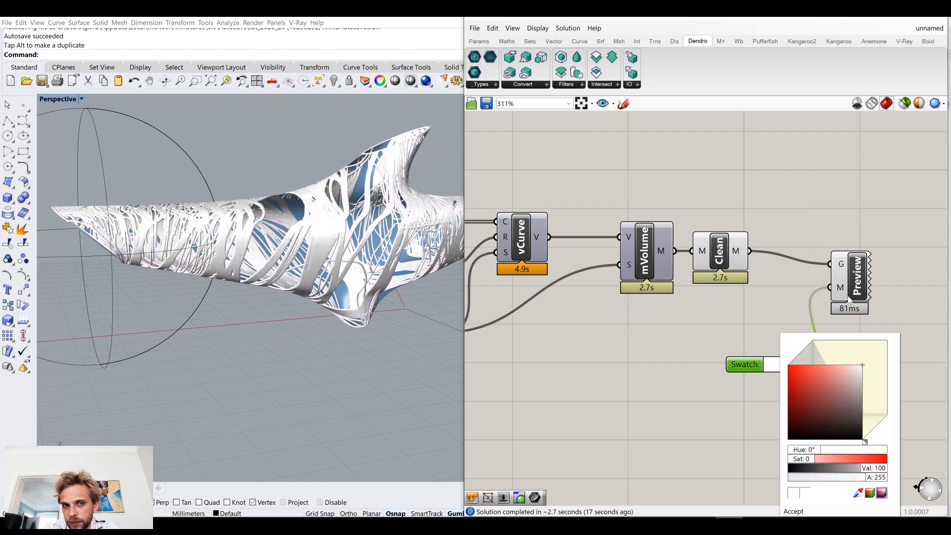
drag(868, 397, 869, 381)
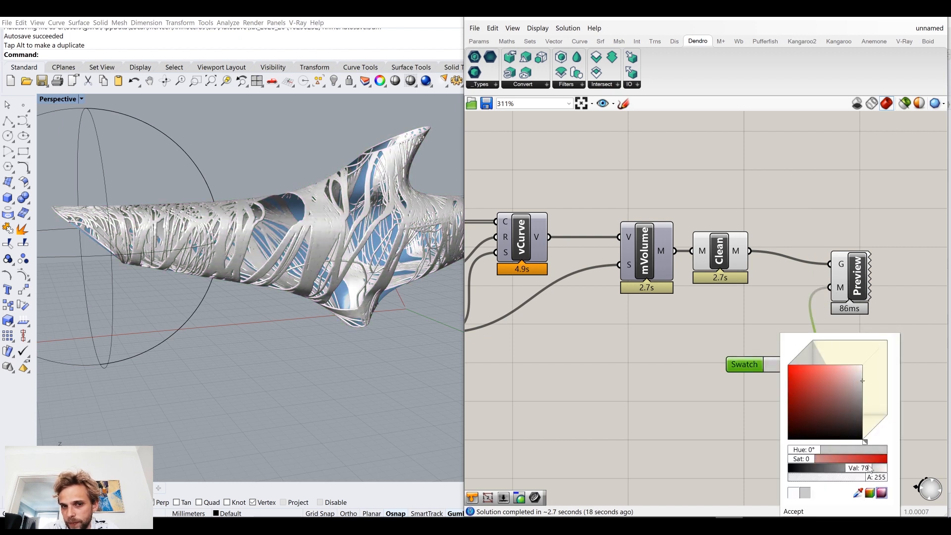
drag(865, 449, 897, 437)
click(838, 374)
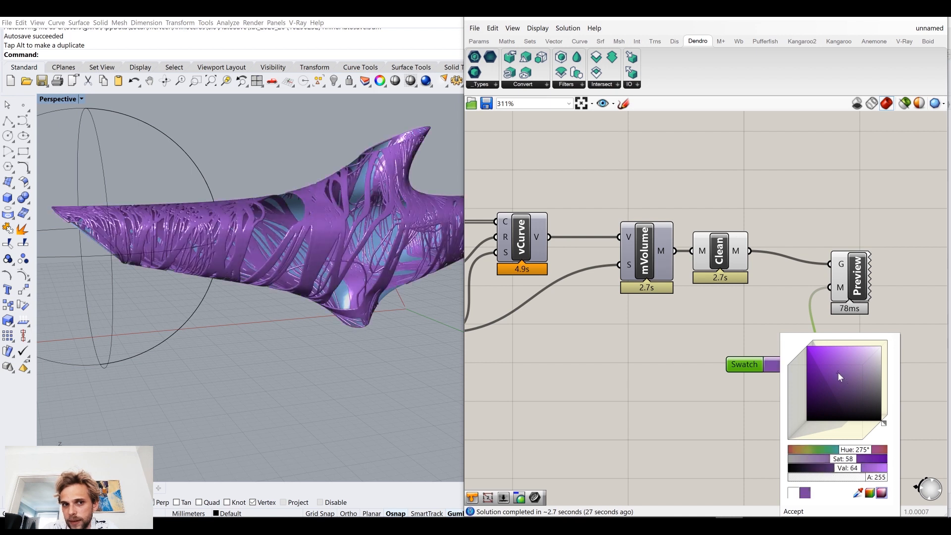
click(836, 365)
drag(881, 426, 858, 431)
click(810, 372)
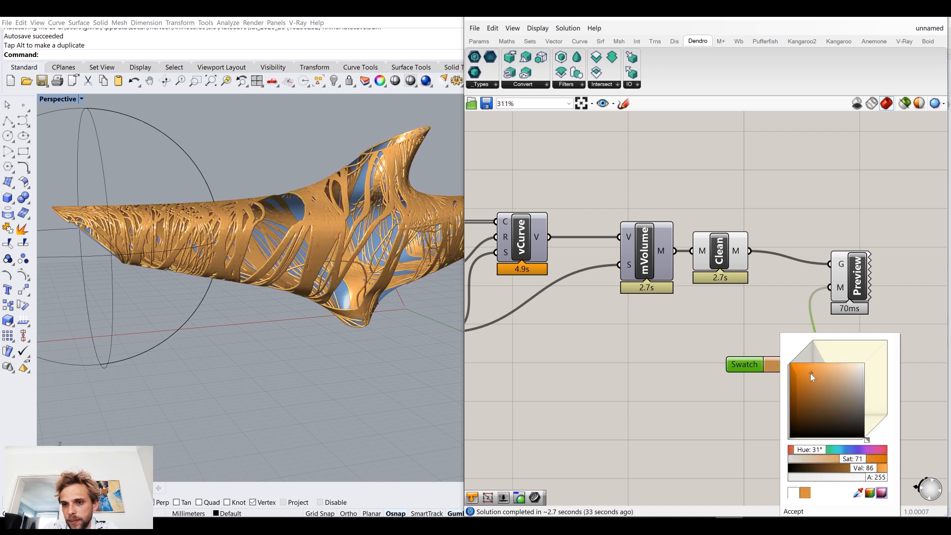
Step: Examine the orange volume mesh on the dolphin from several angles, resizing the Rhino viewport against the Grasshopper canvas
right_drag(281, 293, 346, 297)
scroll(718, 299, down, 5)
scroll(603, 330, up, 7)
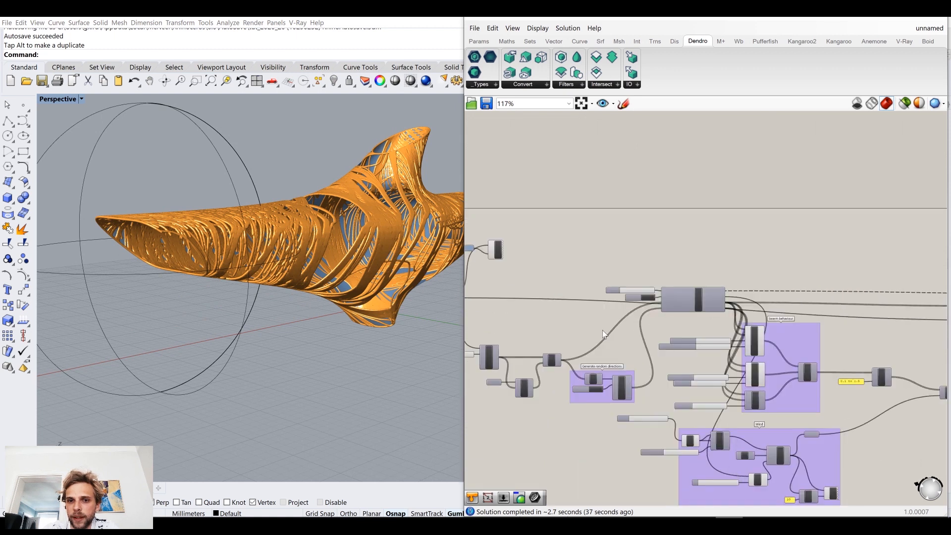
click(625, 218)
drag(708, 359, 769, 370)
click(770, 370)
right_drag(353, 254, 226, 262)
drag(464, 241, 589, 243)
scroll(447, 300, down, 6)
right_drag(444, 300, 332, 274)
scroll(433, 254, up, 6)
scroll(356, 282, down, 4)
shift+right_drag(364, 302, 329, 267)
scroll(329, 266, up, 5)
scroll(329, 267, down, 3)
scroll(670, 292, down, 8)
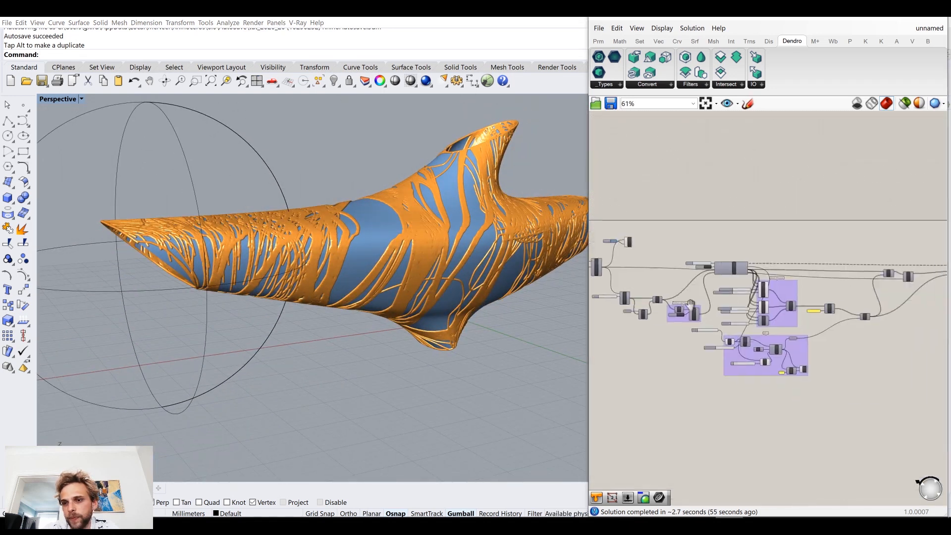
drag(591, 159, 532, 160)
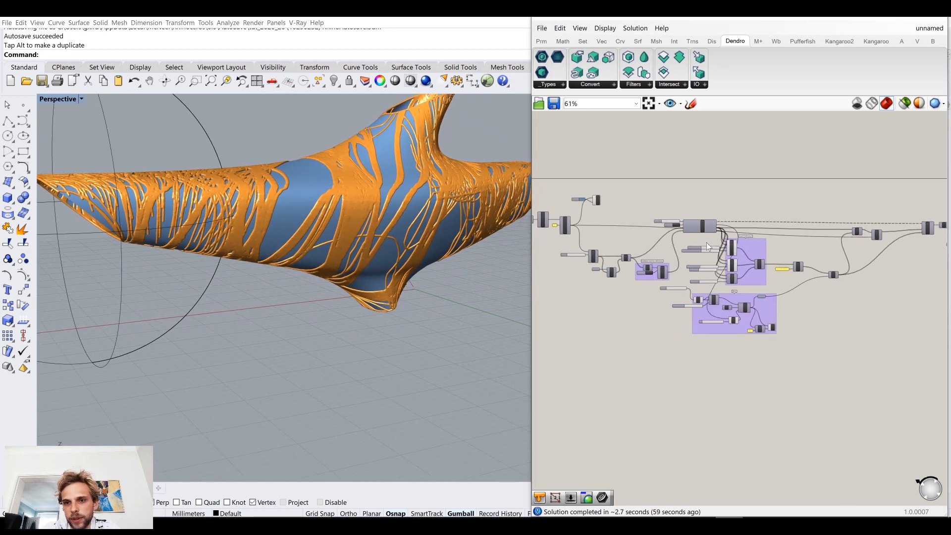
Step: Move the Dendro conversion components, their sliders and the coloured preview away from the PLine component to free up space
scroll(706, 242, up, 5)
right_drag(771, 252, 711, 251)
scroll(710, 250, down, 4)
right_drag(882, 248, 654, 252)
scroll(849, 230, up, 4)
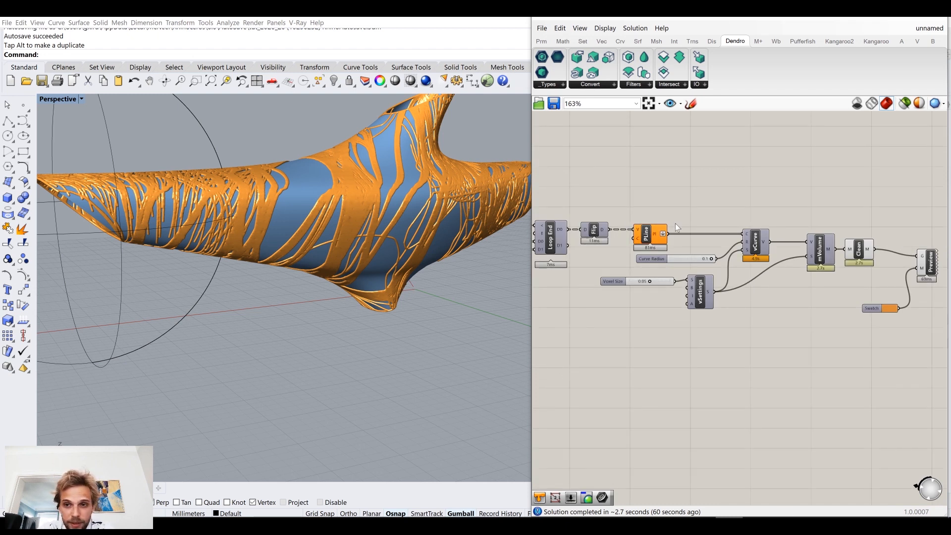
drag(931, 354, 685, 202)
shift+drag(646, 345, 736, 286)
shift+click(664, 281)
right_drag(742, 305, 648, 300)
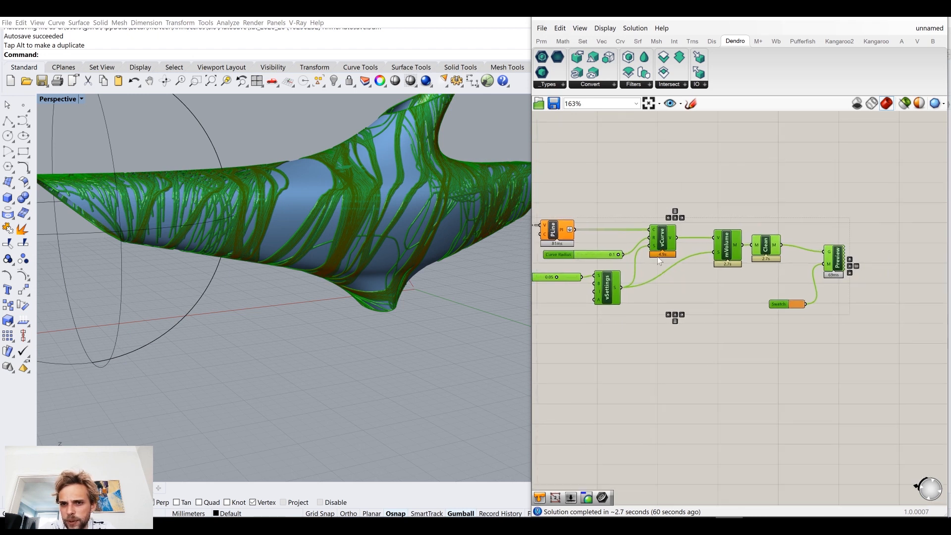
drag(731, 249, 865, 243)
Step: Group the Dendro conversion components and name the group "Curve to mesh"
middle_click(865, 242)
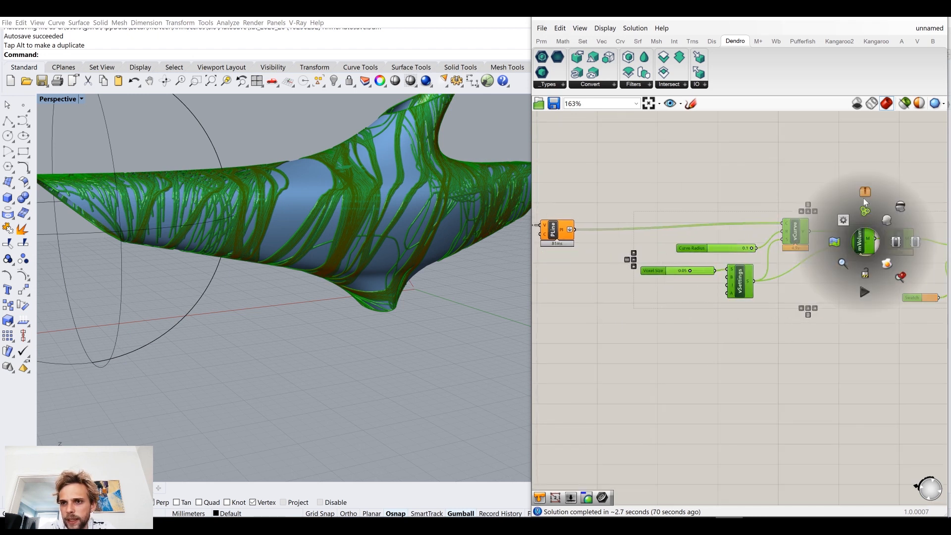
click(863, 198)
right_click(737, 218)
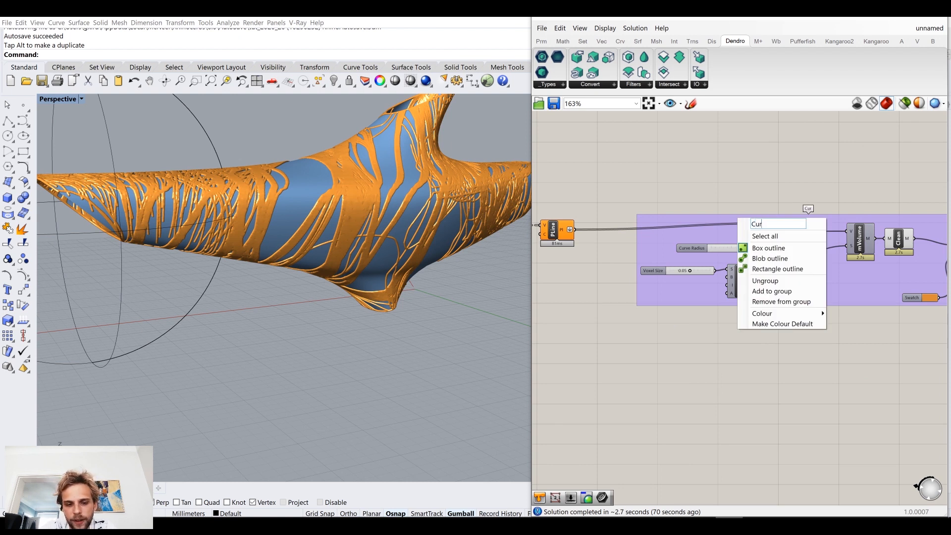
click(685, 170)
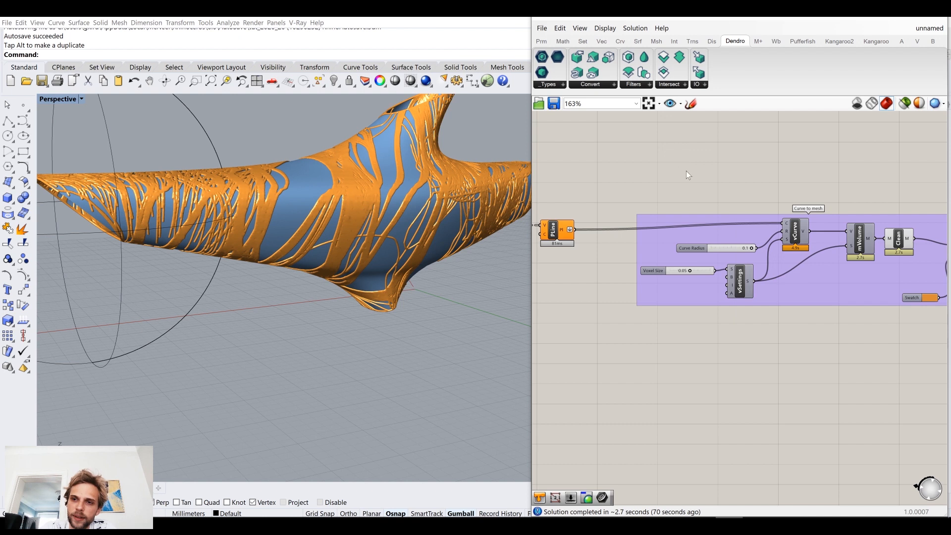
Step: Insert a Data Dam between the PLine output and the curve input of vCurve, placed in line with them
right_drag(578, 243, 662, 245)
double_click(669, 262)
text(da)
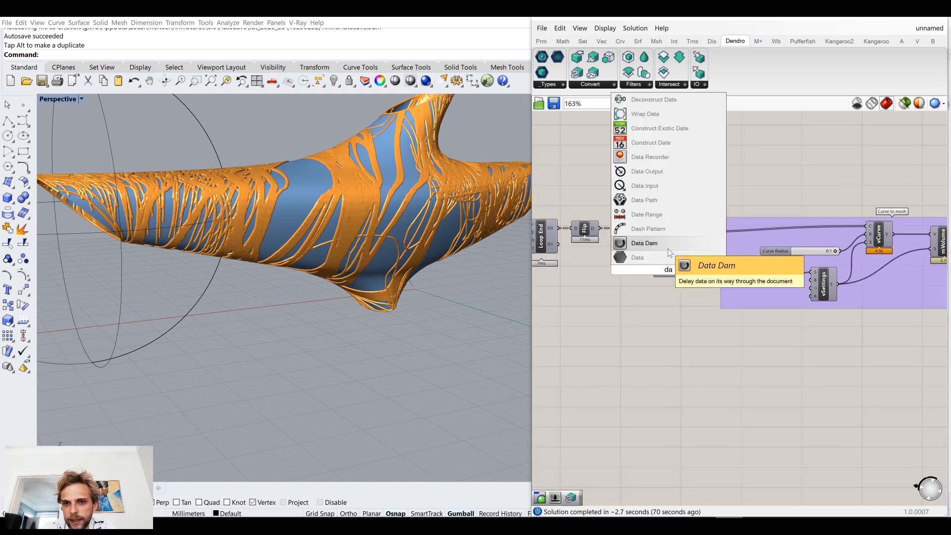
click(667, 245)
drag(659, 232, 868, 227)
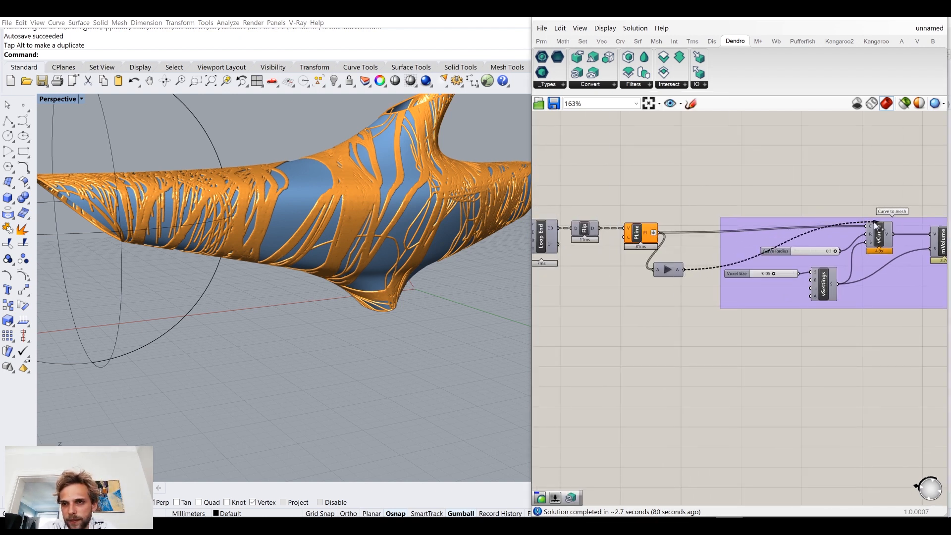
drag(675, 268, 692, 198)
Step: Put the Data Dam in its own group and colour that group red
middle_click(690, 187)
click(692, 161)
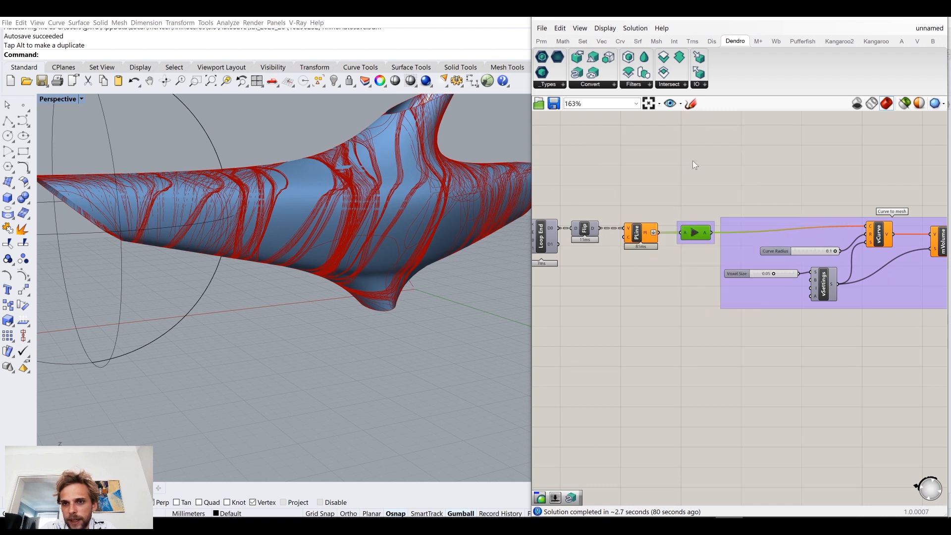
right_click(694, 221)
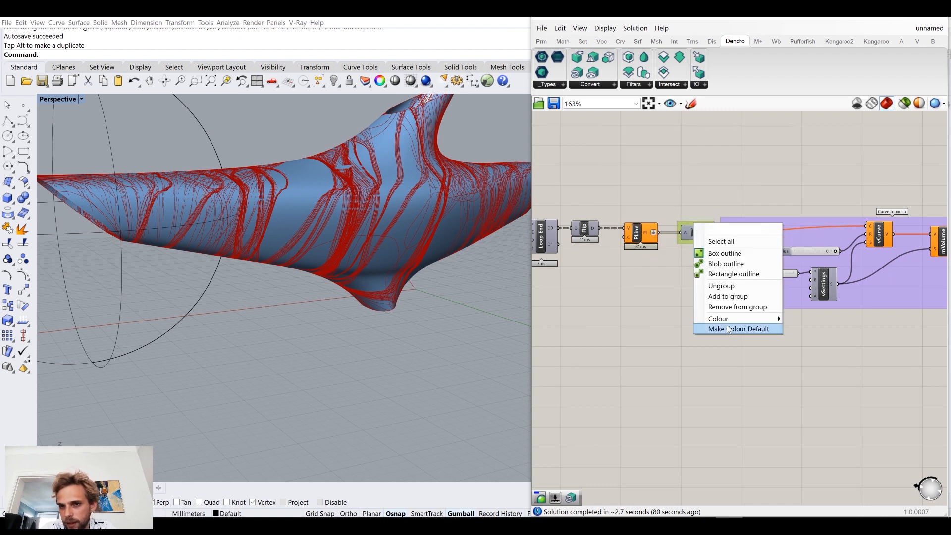
mouse_move(781, 318)
drag(899, 404, 871, 410)
click(712, 173)
Step: Change the outline of the Data Dam's group to Blob outline
scroll(703, 221, up, 7)
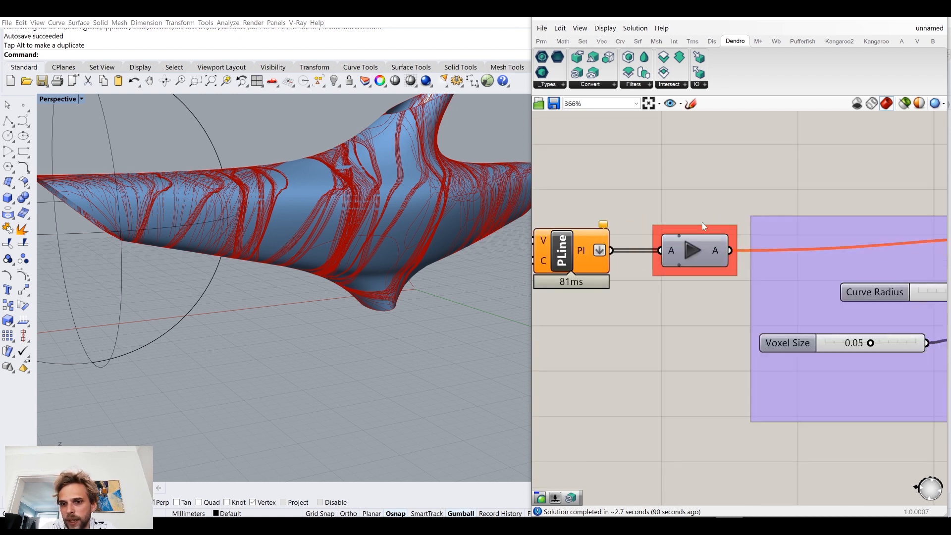
right_click(704, 236)
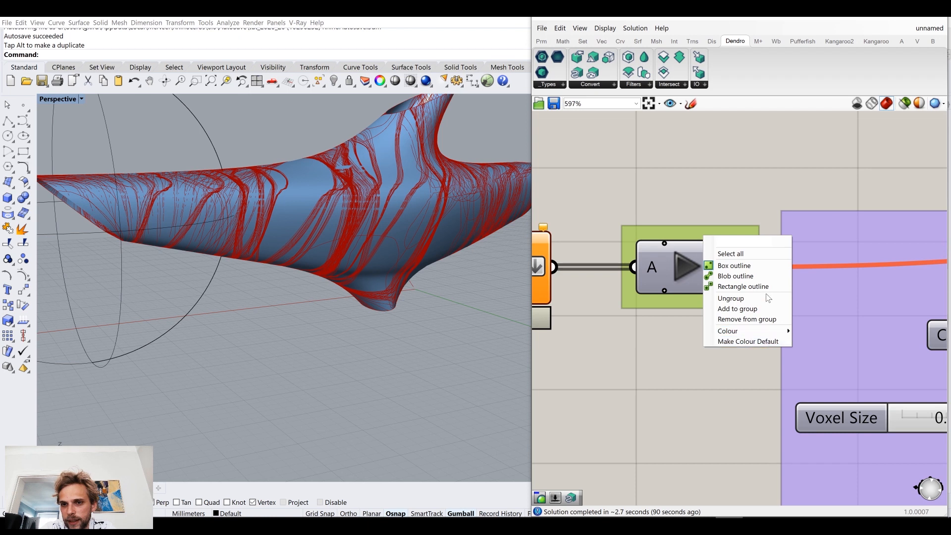
click(767, 276)
click(593, 204)
Step: Read the warnings on the PLine component
scroll(594, 204, down, 5)
right_drag(602, 238, 829, 235)
click(806, 224)
click(805, 183)
click(818, 231)
click(798, 178)
click(807, 230)
click(786, 164)
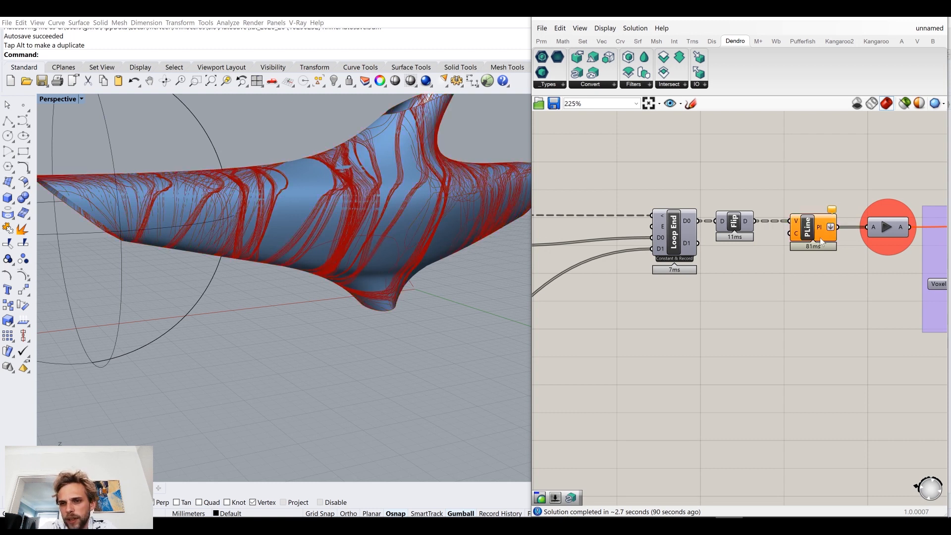
mouse_move(834, 214)
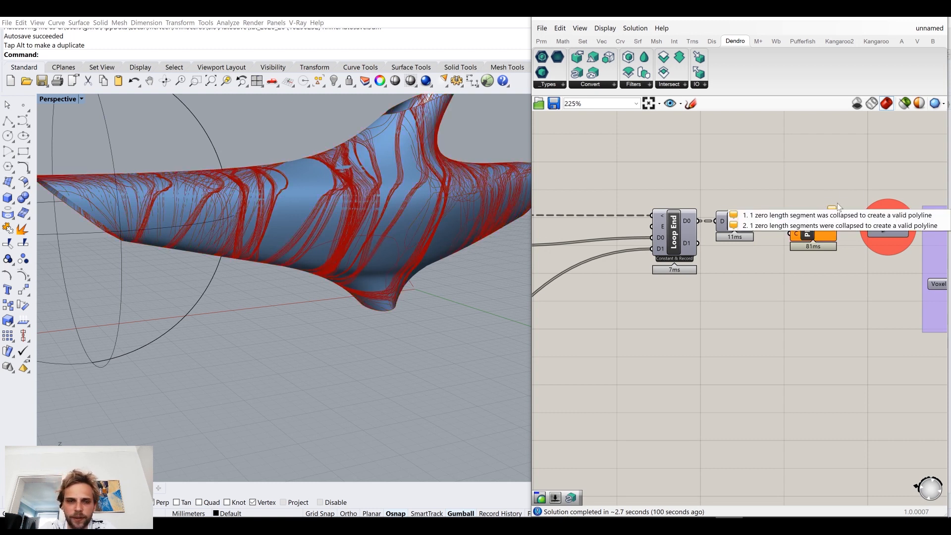
Step: Set the B multiplier slider in the Wind group to 2.0
right_drag(347, 223, 322, 218)
scroll(577, 294, down, 5)
scroll(577, 294, up, 3)
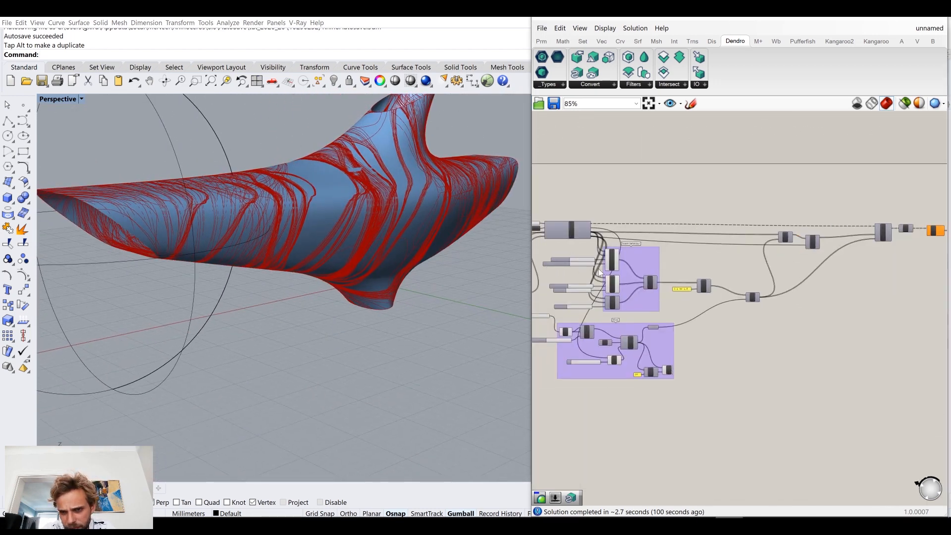
scroll(626, 333, up, 2)
right_drag(803, 406, 643, 331)
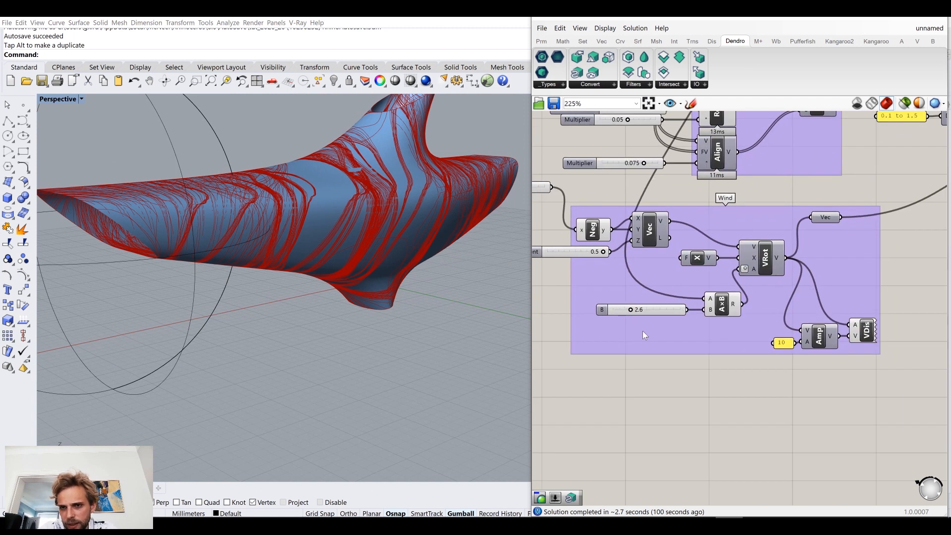
scroll(610, 297, up, 1)
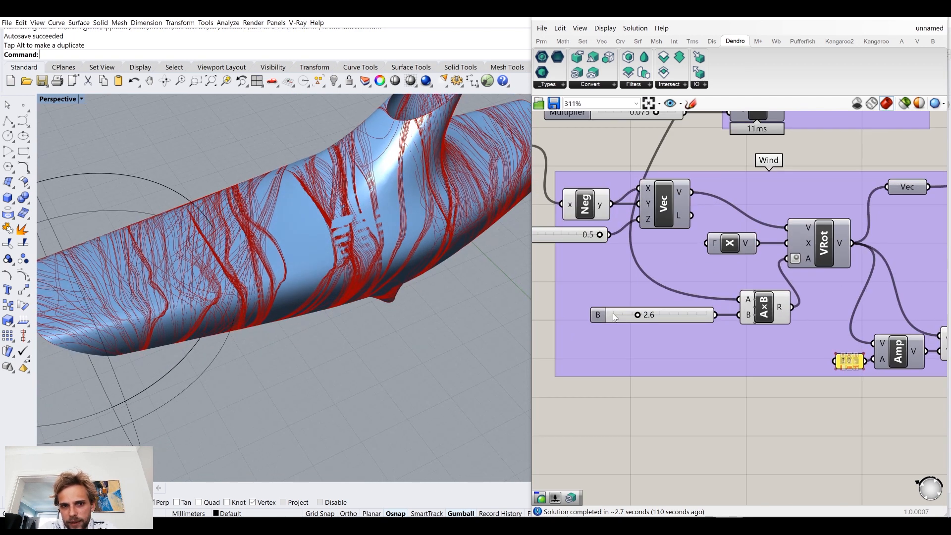
scroll(638, 316, up, 2)
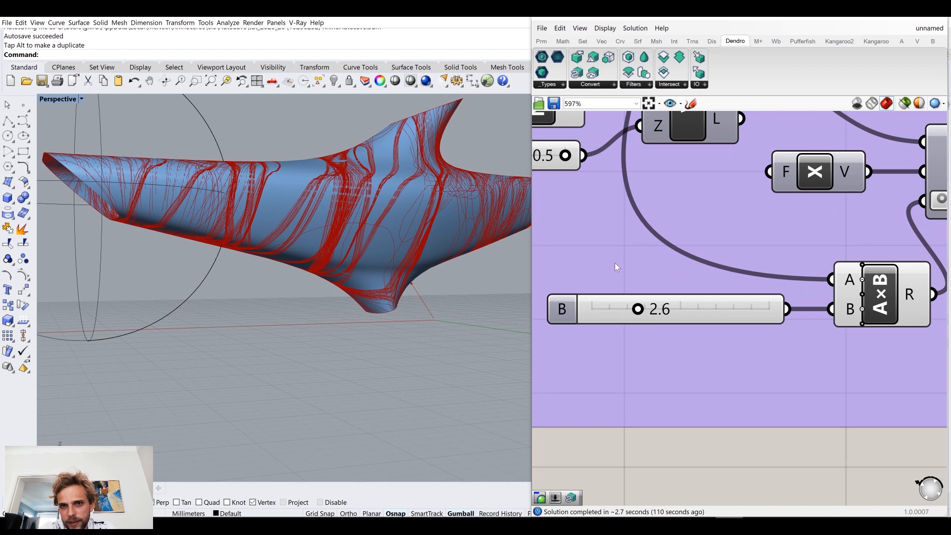
scroll(614, 263, down, 2)
drag(695, 228, 762, 292)
scroll(686, 282, up, 2)
scroll(691, 333, down, 3)
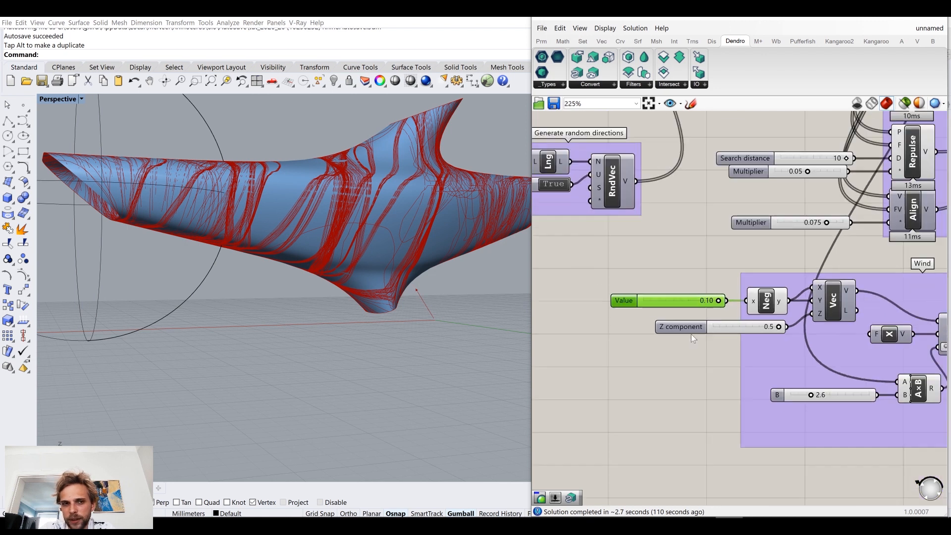
scroll(683, 301, up, 3)
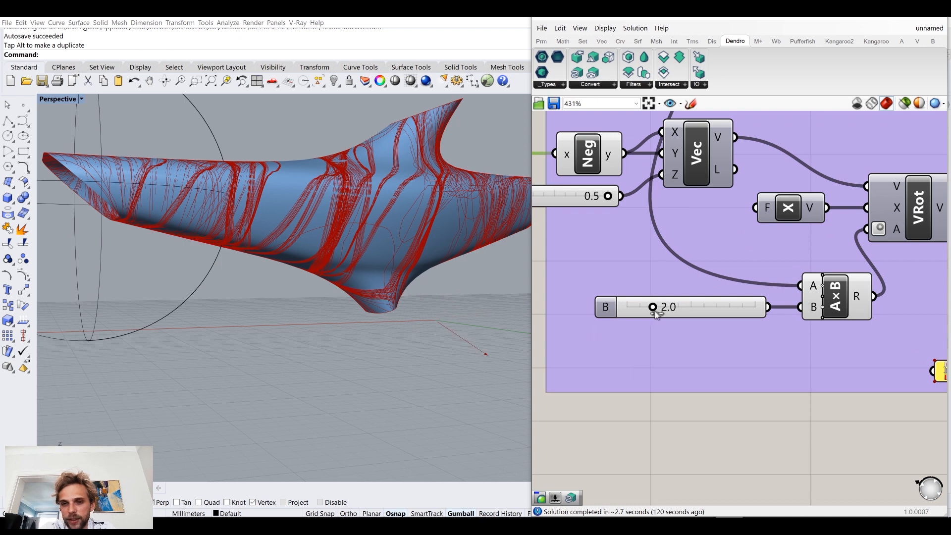
scroll(655, 311, down, 6)
scroll(560, 242, up, 3)
Step: Move the Z component slider out of the Wind group so it sits beneath the Value slider
click(619, 283)
drag(619, 284, 573, 284)
drag(758, 353, 750, 353)
scroll(706, 339, down, 4)
click(670, 271)
scroll(726, 294, up, 2)
right_drag(742, 306, 704, 297)
drag(867, 427, 632, 297)
drag(666, 335, 690, 333)
click(589, 364)
right_drag(355, 206, 184, 257)
Step: Separate the Reference agents count slider from its neighbour and delete the Search distance slider feeding the Adhere component
right_drag(665, 282, 721, 335)
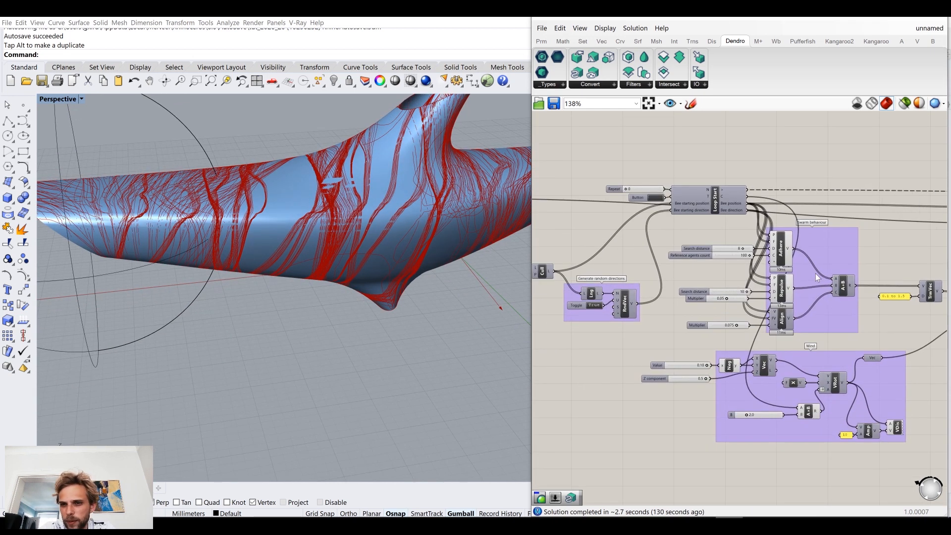
scroll(772, 253, up, 5)
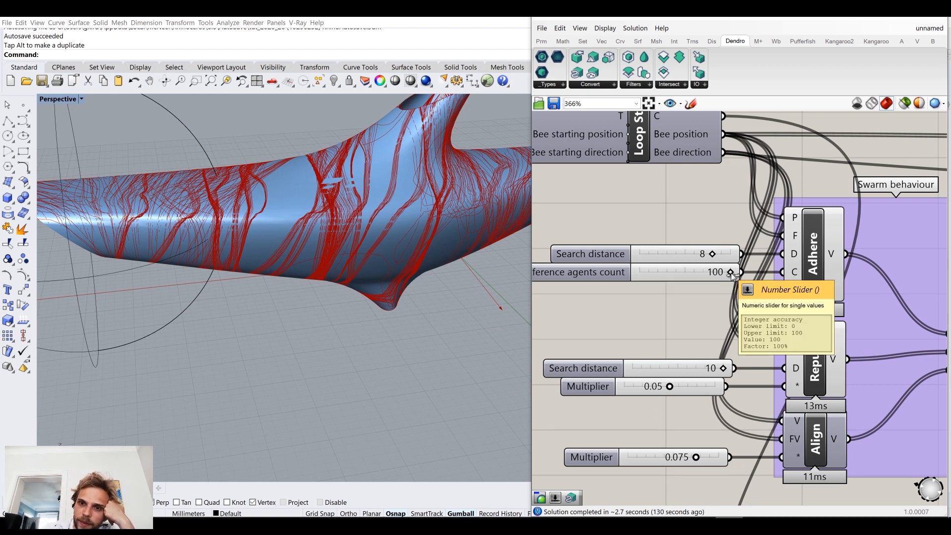
right_drag(654, 276, 717, 337)
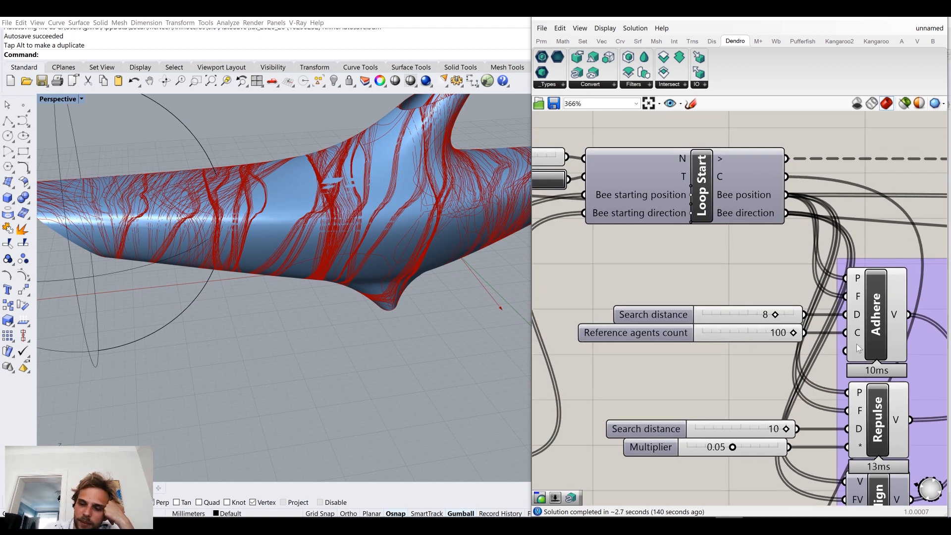
click(739, 332)
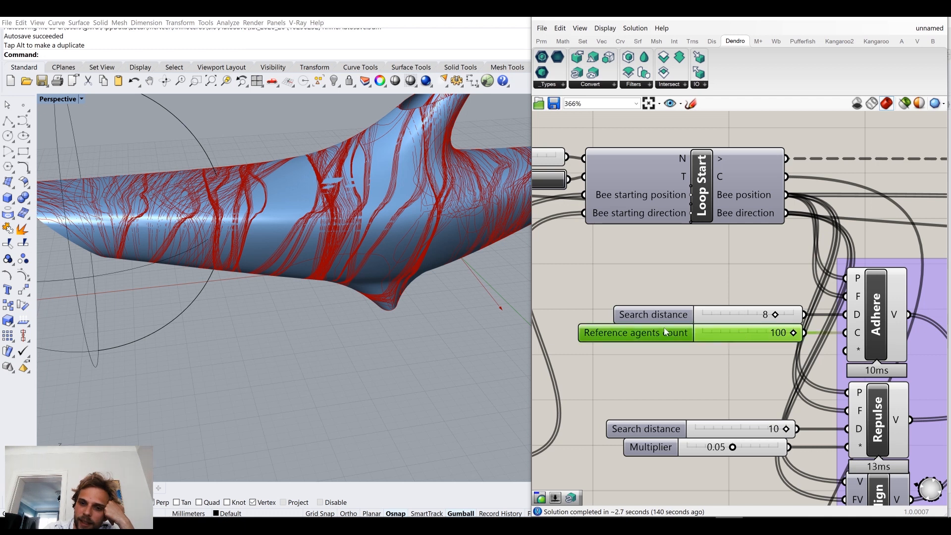
scroll(688, 267, down, 3)
right_drag(634, 248, 705, 291)
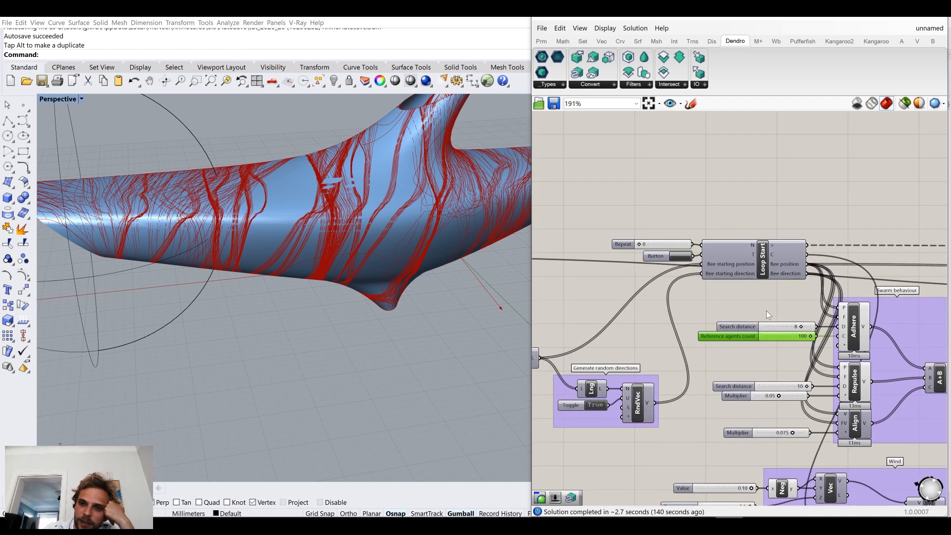
scroll(776, 317, up, 3)
click(801, 337)
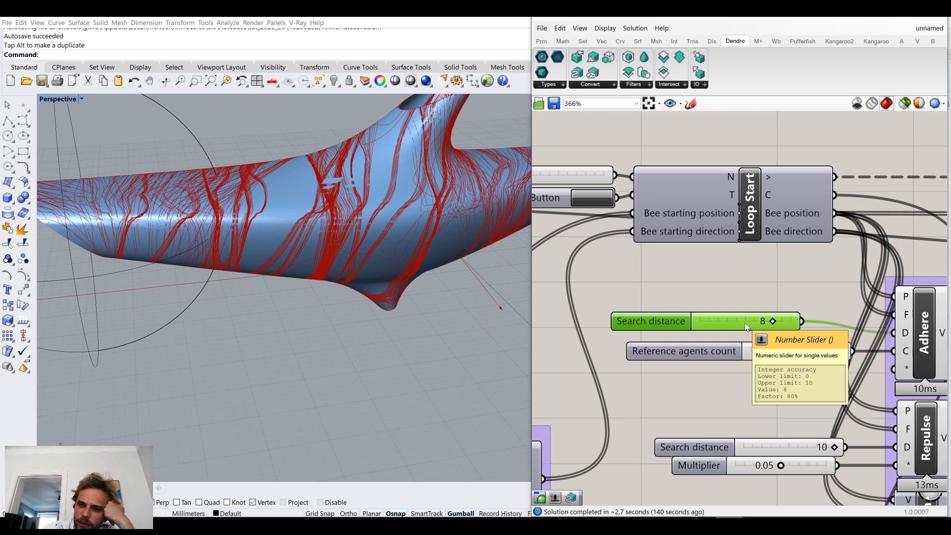
key(Delete)
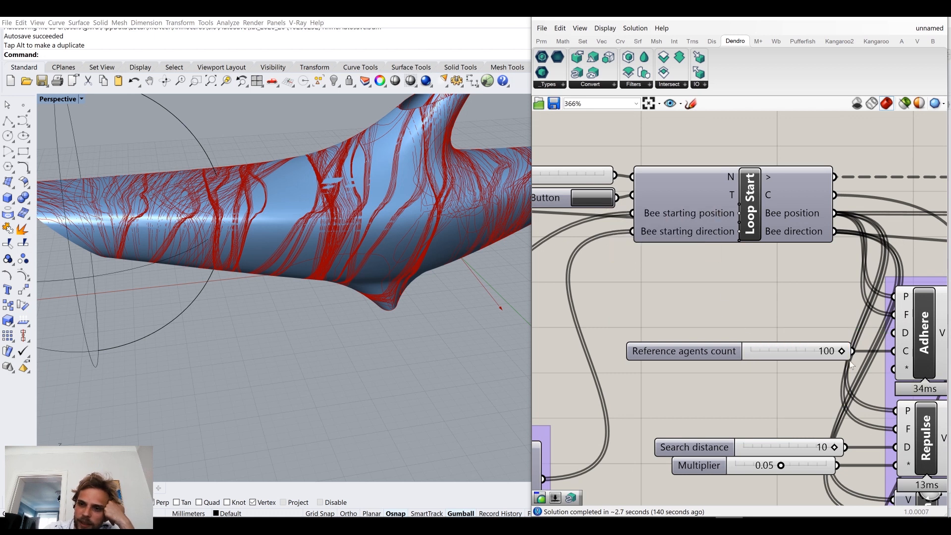
Step: Reset the Anemone loop and view the whole dolphin mesh
click(582, 198)
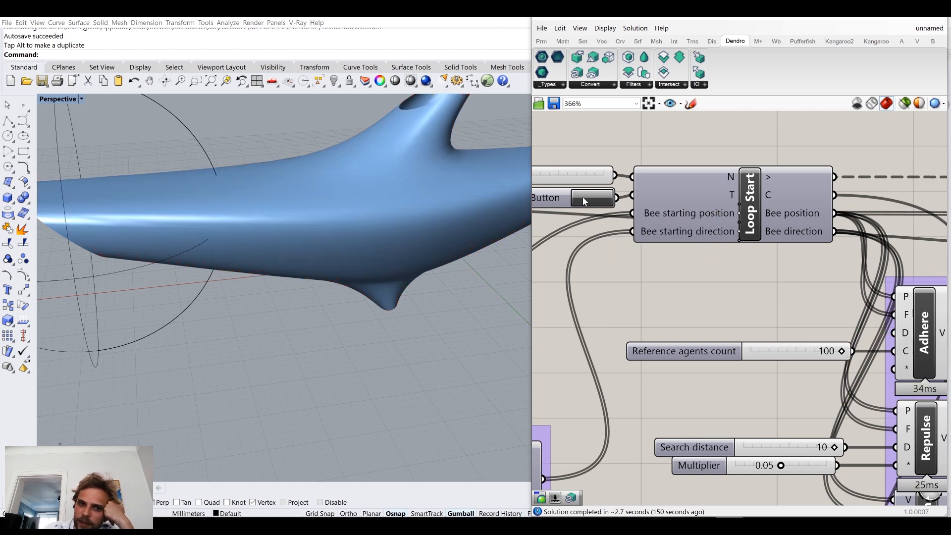
right_drag(353, 253, 429, 280)
scroll(350, 242, down, 6)
Step: Examine the resulting polyline data of the PLine component placed before the Data Dam
scroll(752, 279, down, 3)
right_drag(905, 275, 648, 253)
right_drag(926, 253, 641, 265)
scroll(752, 209, up, 3)
click(728, 226)
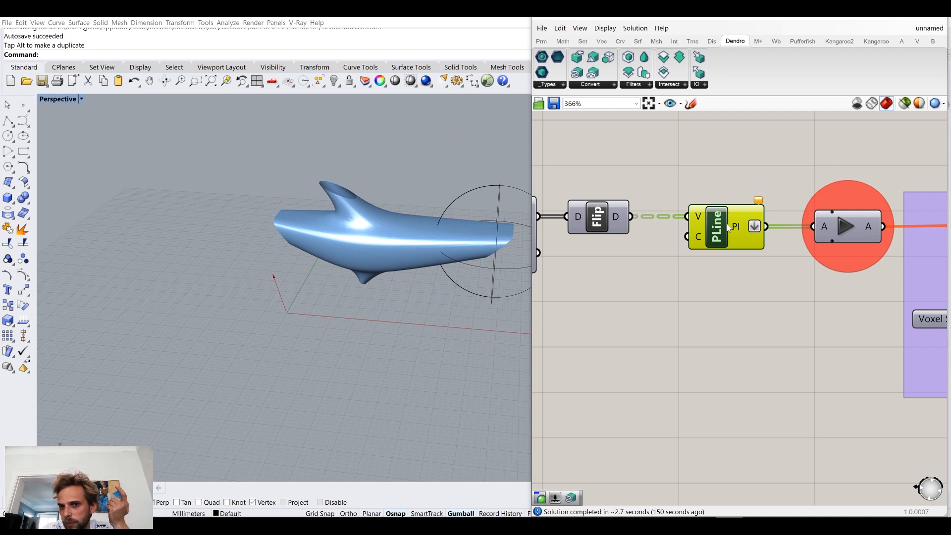
click(731, 184)
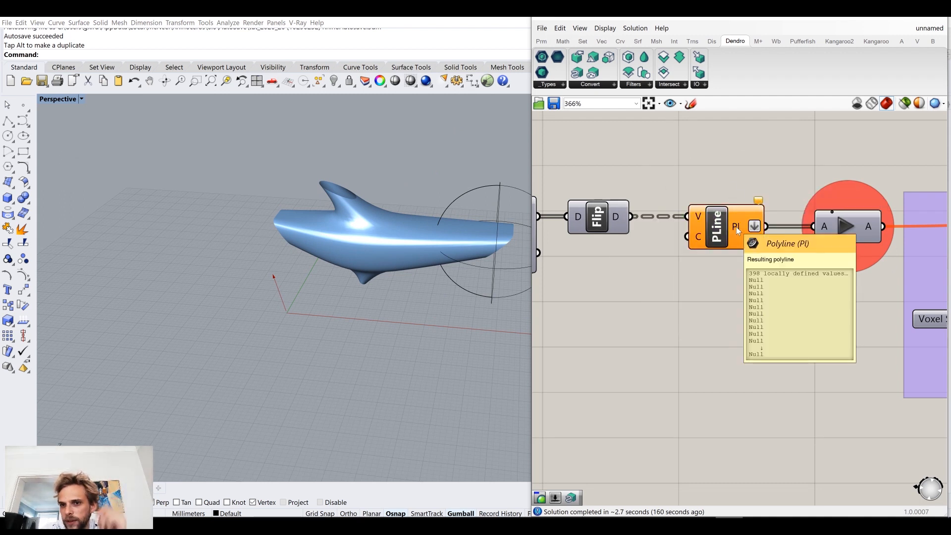
Step: Set the Repeat slider of the Anemone Loop Start to 61
scroll(736, 227, down, 5)
scroll(707, 259, up, 3)
scroll(753, 255, up, 2)
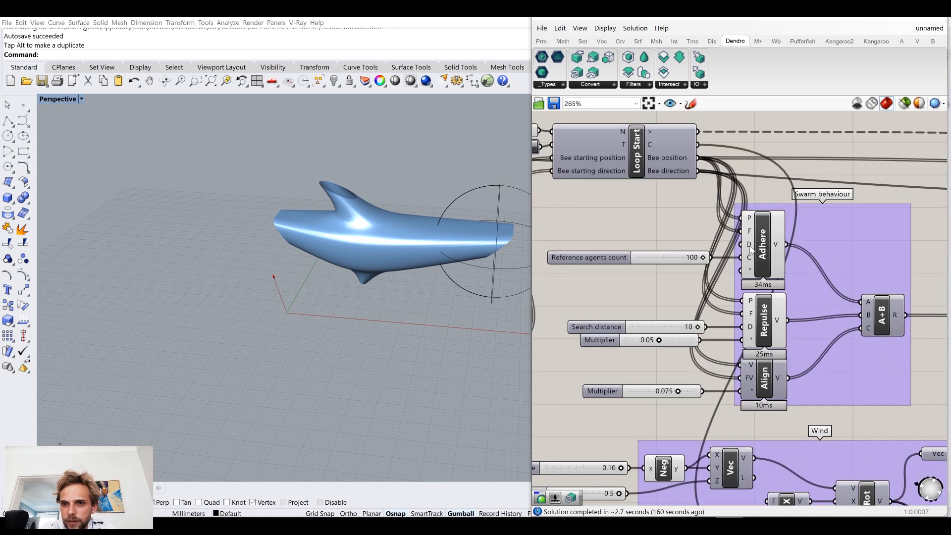
scroll(750, 247, down, 2)
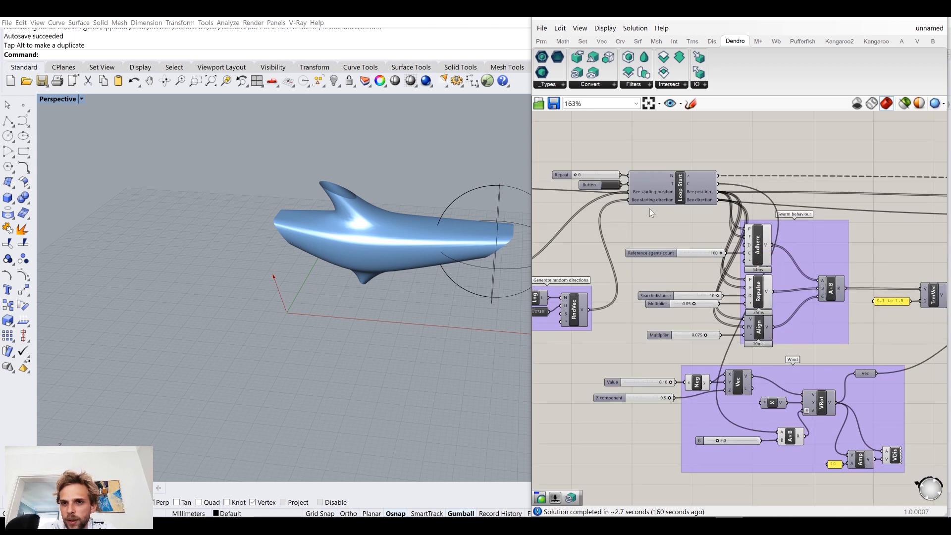
scroll(594, 199, up, 9)
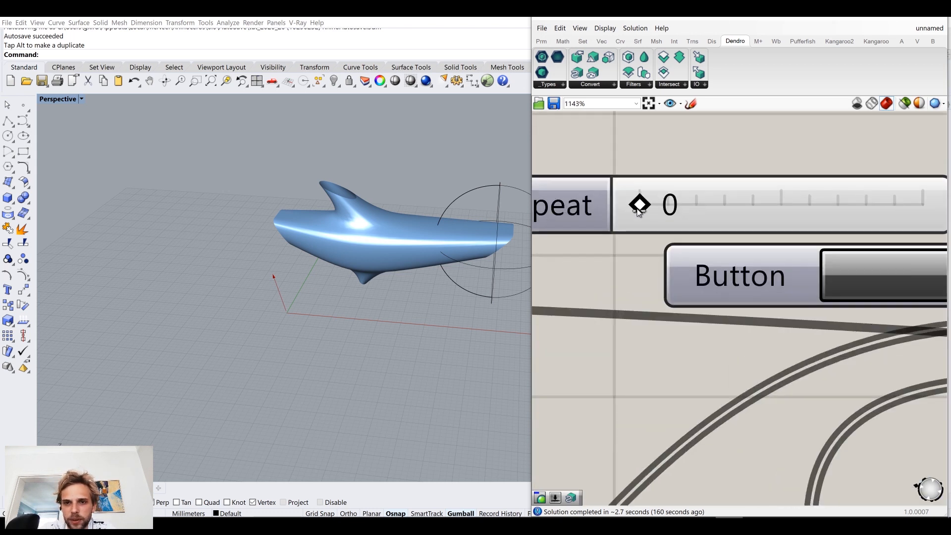
drag(640, 210, 657, 211)
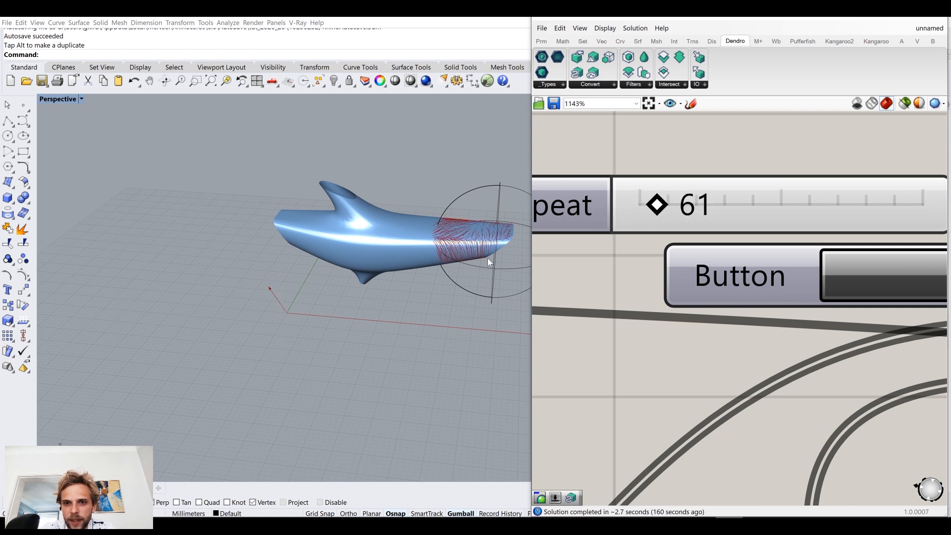
Step: Set the Reference agents count slider feeding the Adhere component to 39
scroll(487, 258, up, 6)
right_drag(436, 230, 322, 252)
right_drag(374, 233, 373, 262)
scroll(711, 371, down, 5)
right_drag(718, 361, 585, 165)
right_drag(787, 375, 628, 256)
right_drag(854, 384, 768, 310)
scroll(762, 303, down, 2)
scroll(762, 304, down, 2)
scroll(759, 294, up, 3)
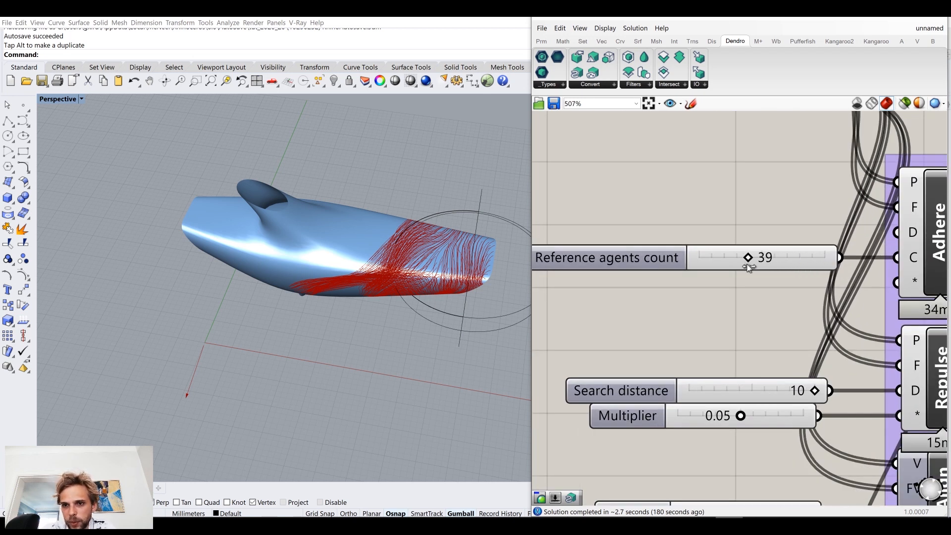
Step: Examine how the swarm trails spread across the dolphin mesh around the lower fin
scroll(743, 260, down, 5)
right_drag(652, 206, 700, 290)
scroll(757, 332, up, 3)
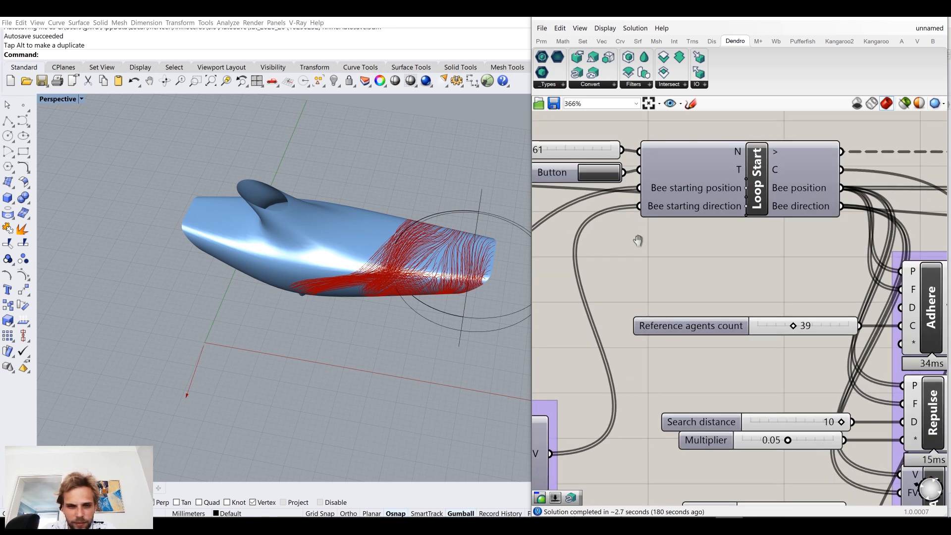
right_drag(637, 241, 739, 300)
right_drag(346, 277, 426, 262)
scroll(416, 260, up, 4)
scroll(751, 334, down, 5)
Step: Set the Value slider feeding the Neg component of the Wind group to 0.08
right_drag(806, 420, 705, 318)
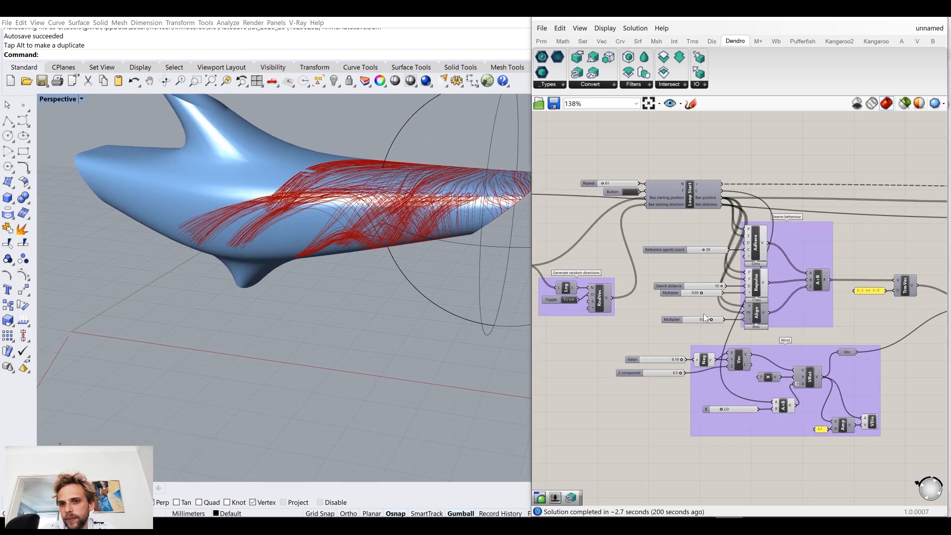
scroll(688, 354, up, 6)
drag(700, 337, 691, 339)
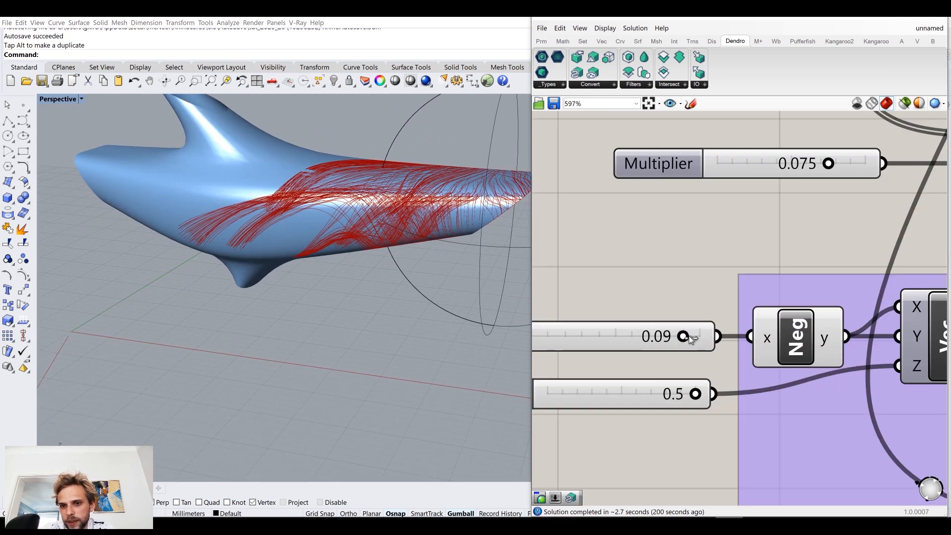
scroll(677, 342, down, 8)
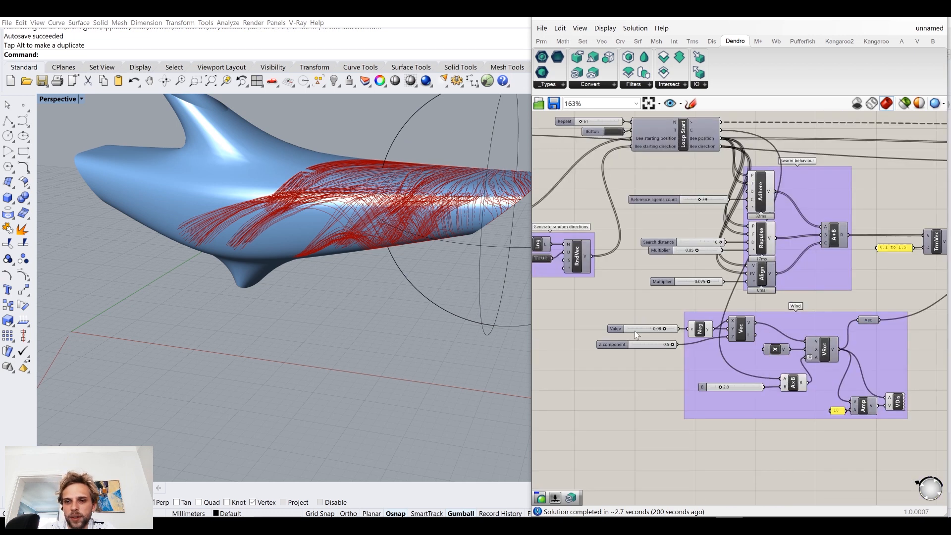
Step: Reset the Anemone loop and view the regenerated trails on the dolphin mesh
right_drag(614, 277, 658, 344)
scroll(682, 309, up, 4)
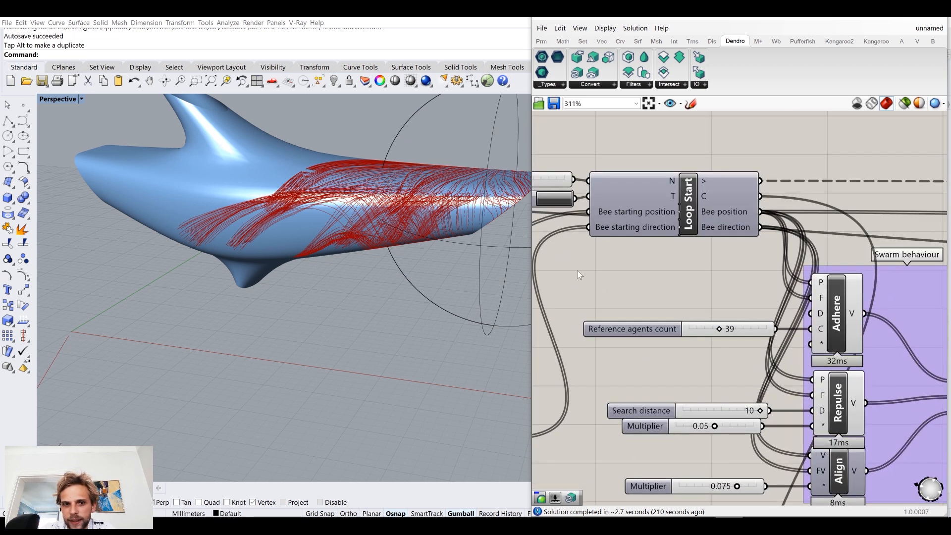
click(561, 202)
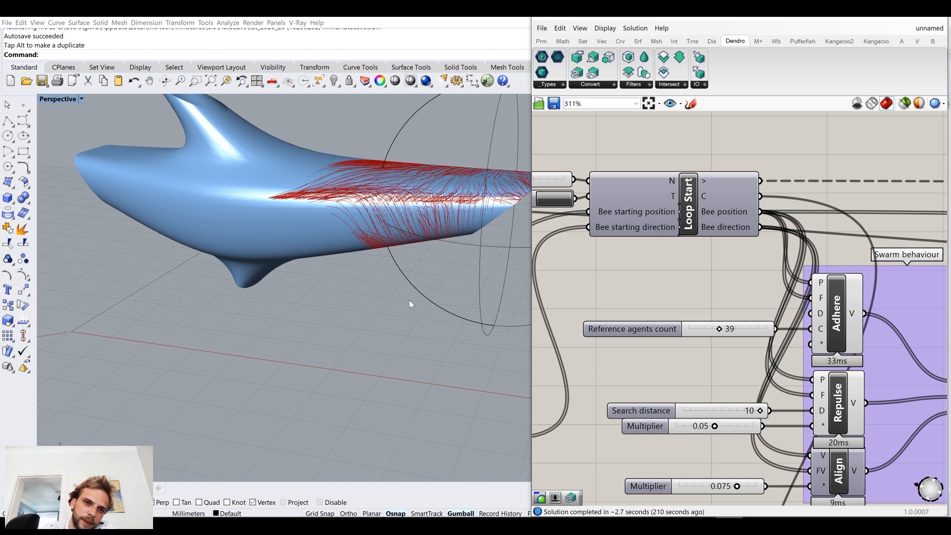
right_drag(403, 275, 441, 286)
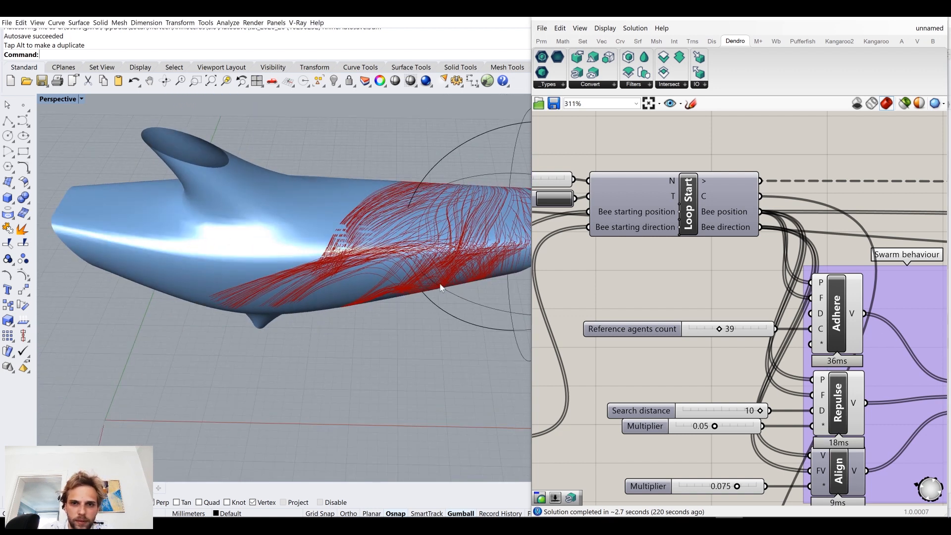
Step: Set the Repeat slider of the loop to 267 and view the extended trails from the dolphin's other side
right_drag(565, 218, 754, 256)
drag(689, 221, 699, 221)
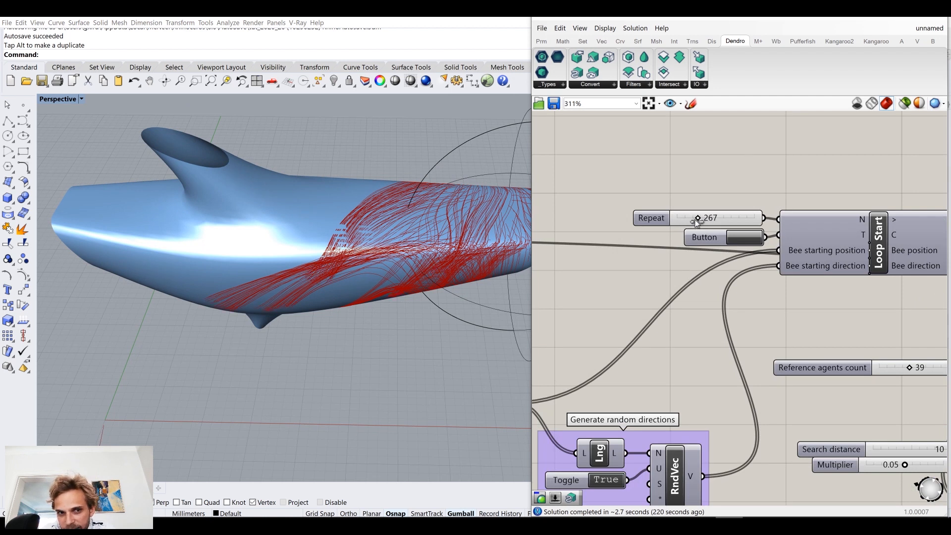
right_drag(375, 299, 356, 293)
mouse_move(218, 323)
right_down()
mouse_move(186, 331)
mouse_move(209, 320)
right_up()
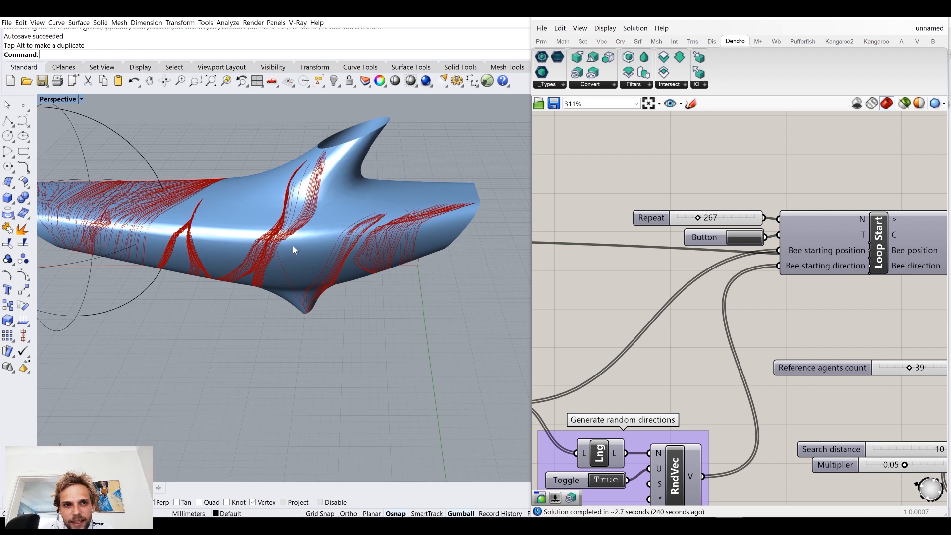
Step: Set the Reference agents count slider to 100 and inspect the trails around the whole dolphin
right_drag(697, 340, 560, 285)
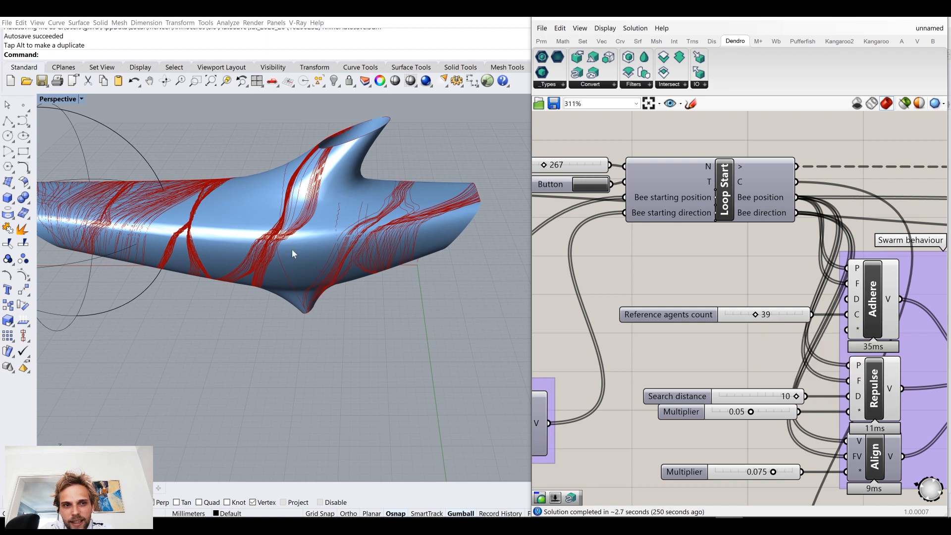
right_drag(302, 278, 322, 271)
right_drag(393, 281, 430, 285)
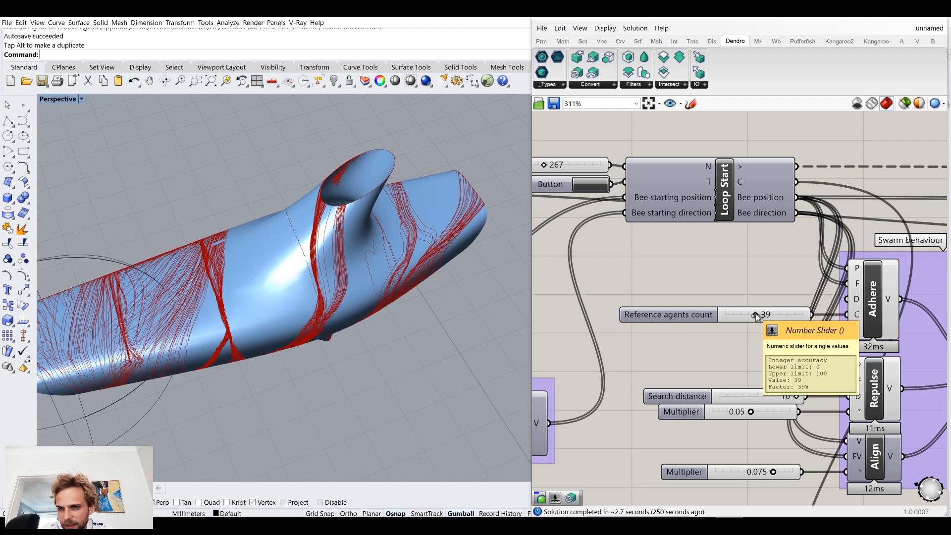
drag(756, 314, 803, 314)
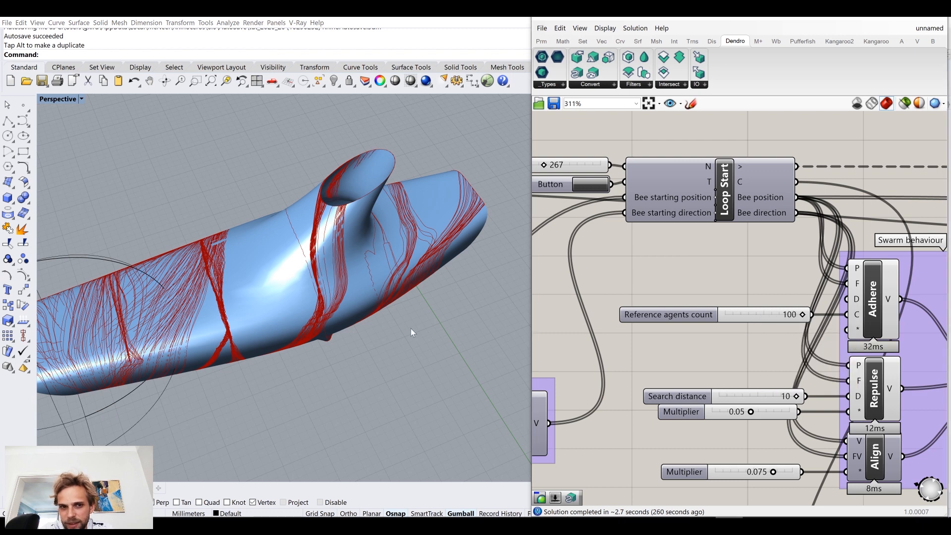
right_drag(379, 317, 233, 270)
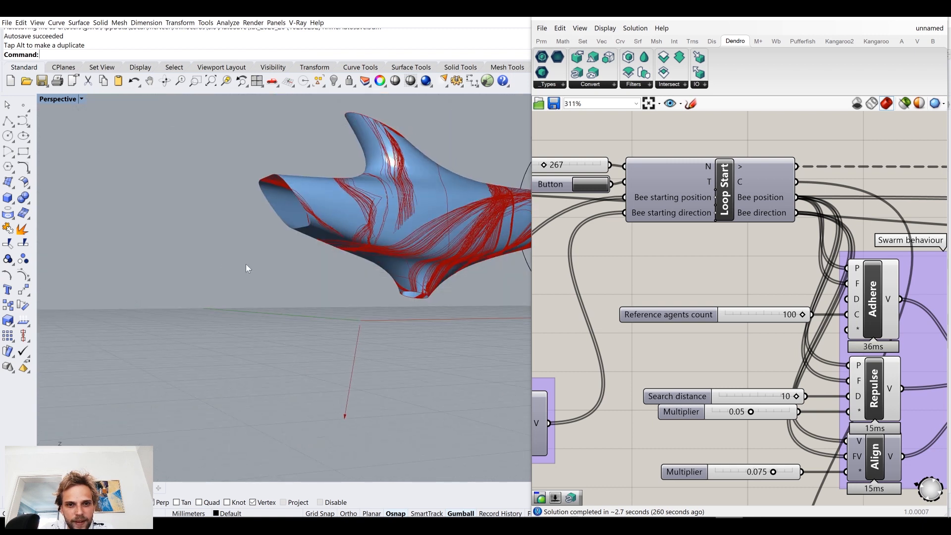
right_drag(314, 273, 314, 308)
Step: Add a number slider with value 5 as Adhere's search distance and place it above the Reference agents count slider
right_drag(599, 316, 589, 288)
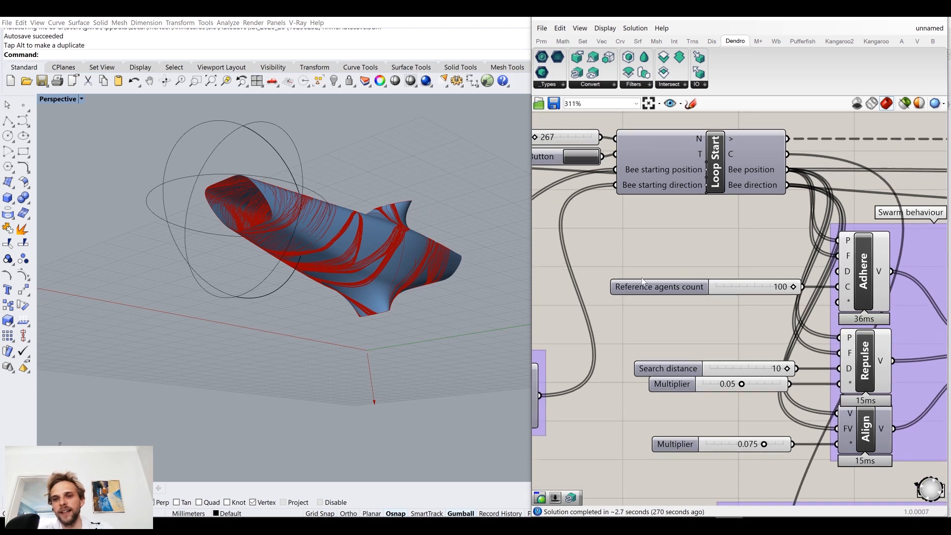
double_click(642, 278)
text(5)
key(Return)
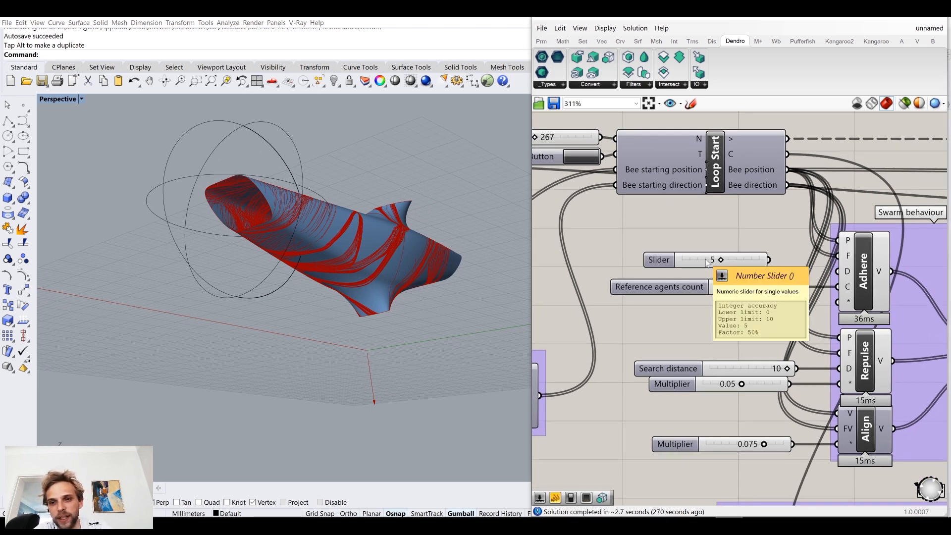
drag(843, 279, 841, 276)
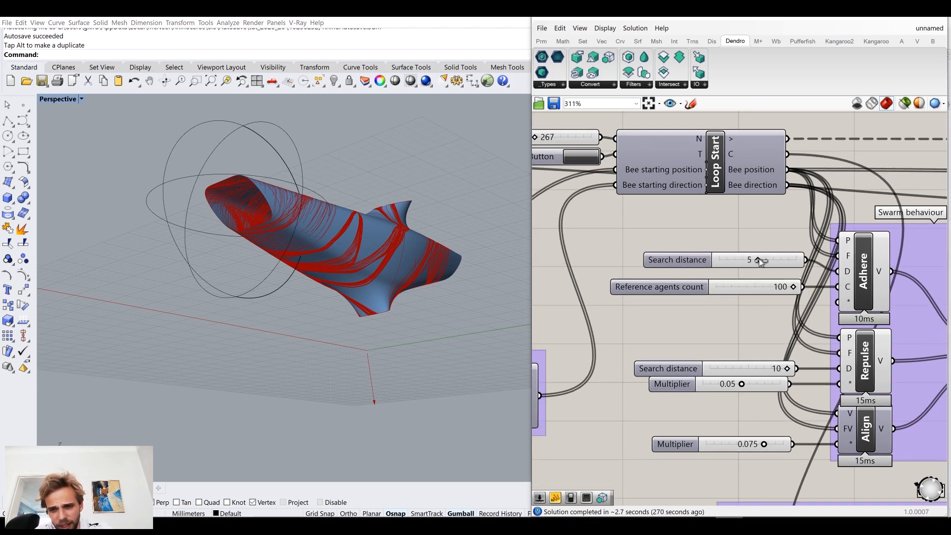
drag(759, 259, 764, 265)
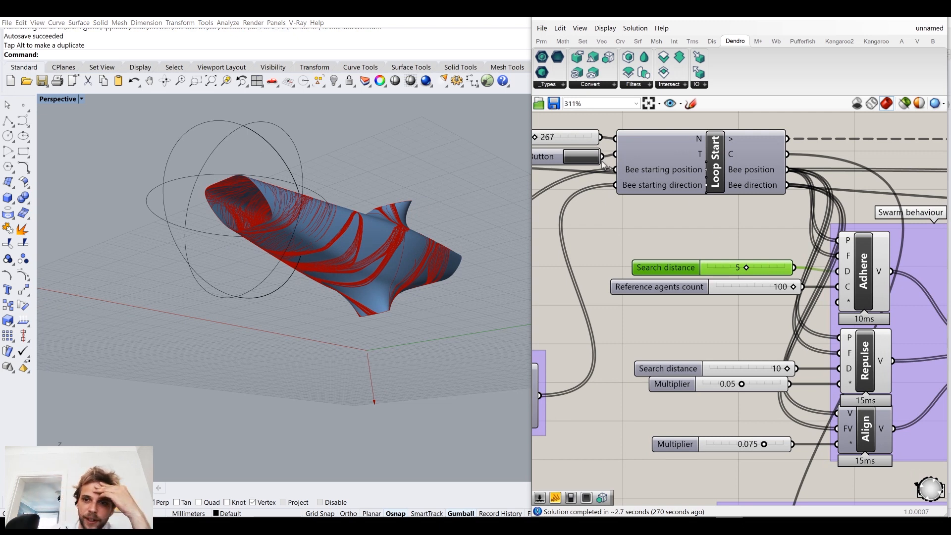
Step: Reset the Anemone loop and view the tail section of the dolphin mesh up close
click(588, 159)
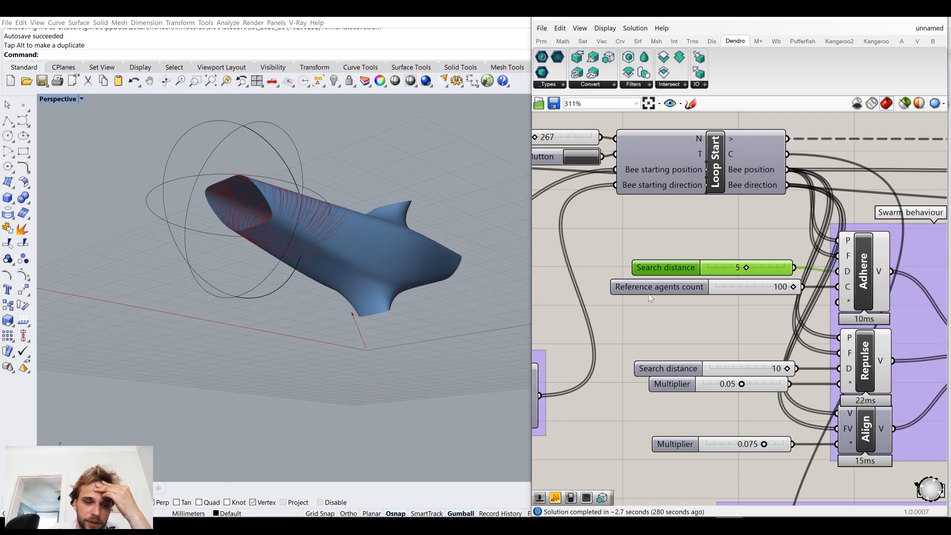
right_drag(331, 278, 311, 297)
scroll(196, 329, up, 3)
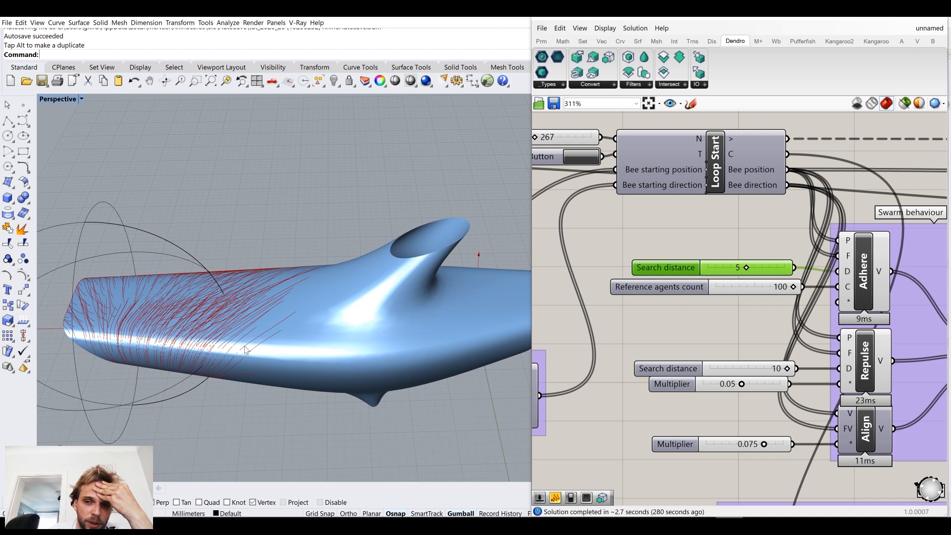
Step: Set the Reference agents count slider to 13, reset the loop and inspect the trails on the dolphin's side
drag(793, 288, 743, 292)
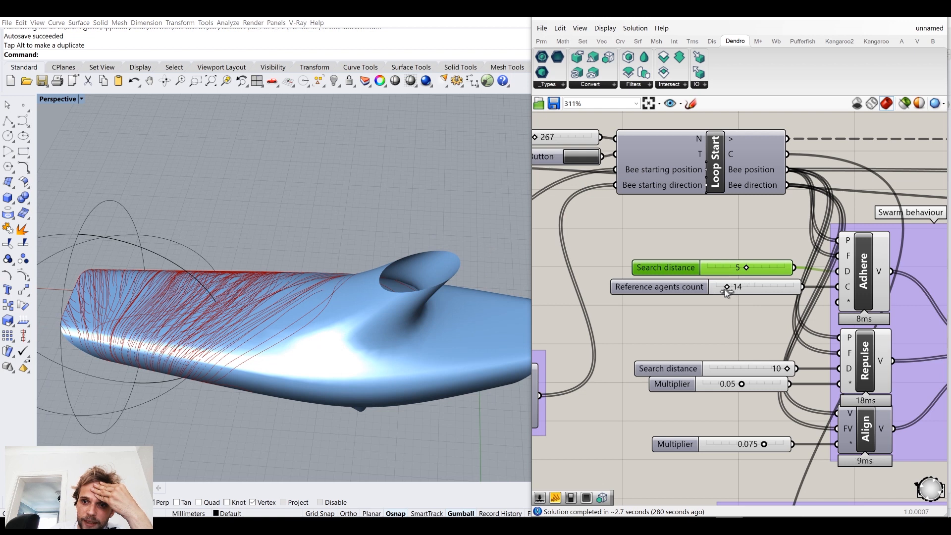
click(585, 157)
right_drag(359, 324, 261, 276)
right_drag(255, 269, 316, 293)
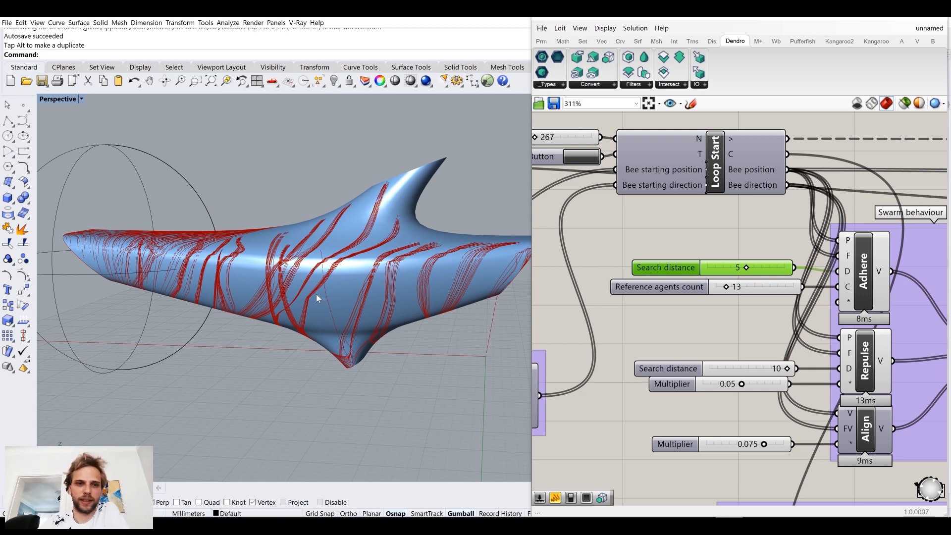
right_drag(340, 244, 357, 268)
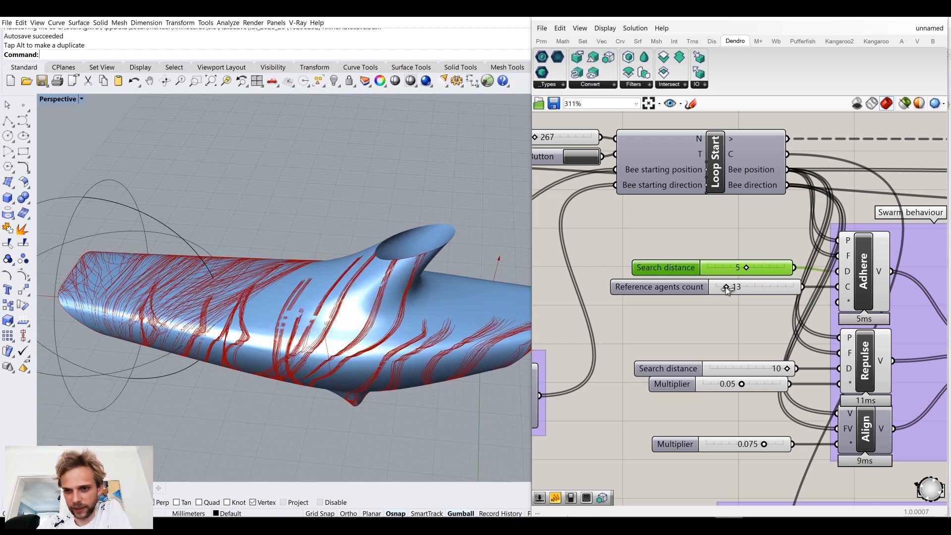
Step: Set the Reference agents count slider back to 100 and inspect the trails near the fins and open front end
drag(726, 286, 809, 278)
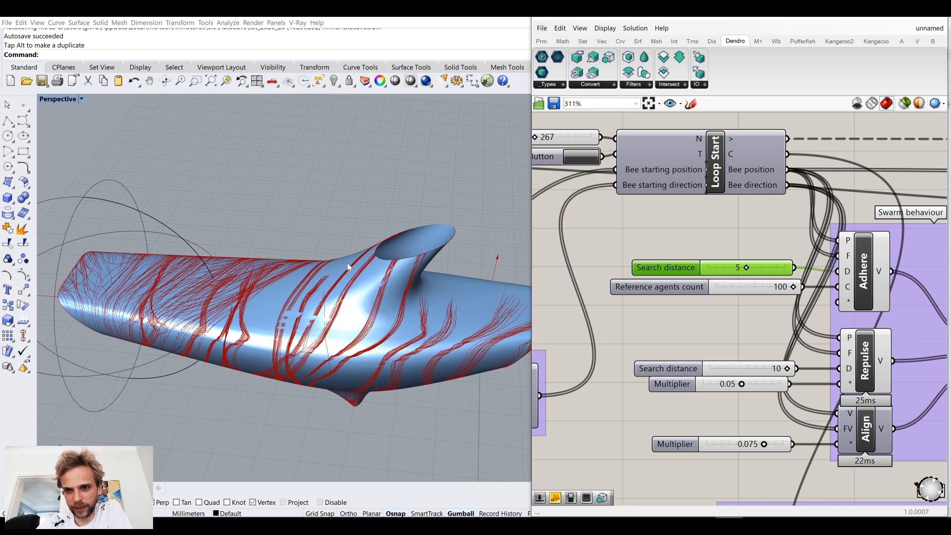
right_drag(347, 263, 313, 289)
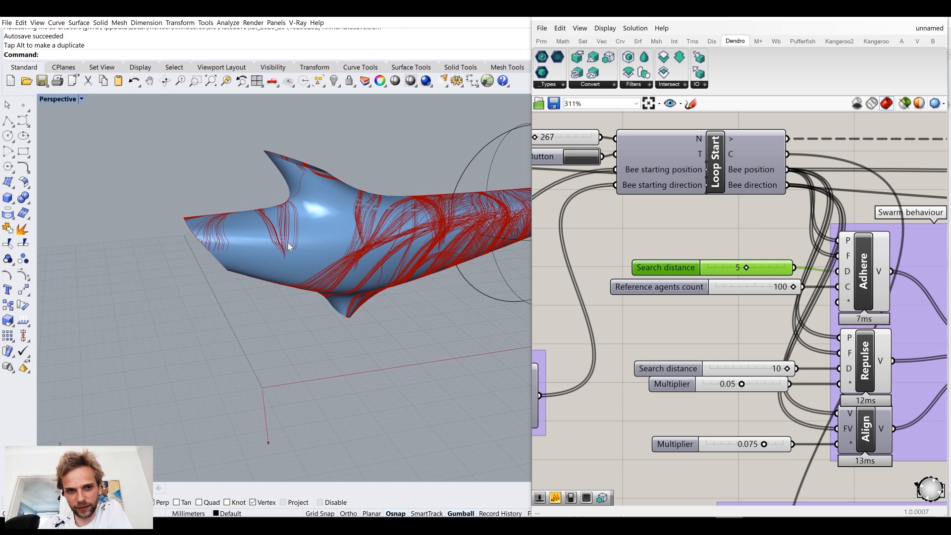
scroll(280, 262, up, 5)
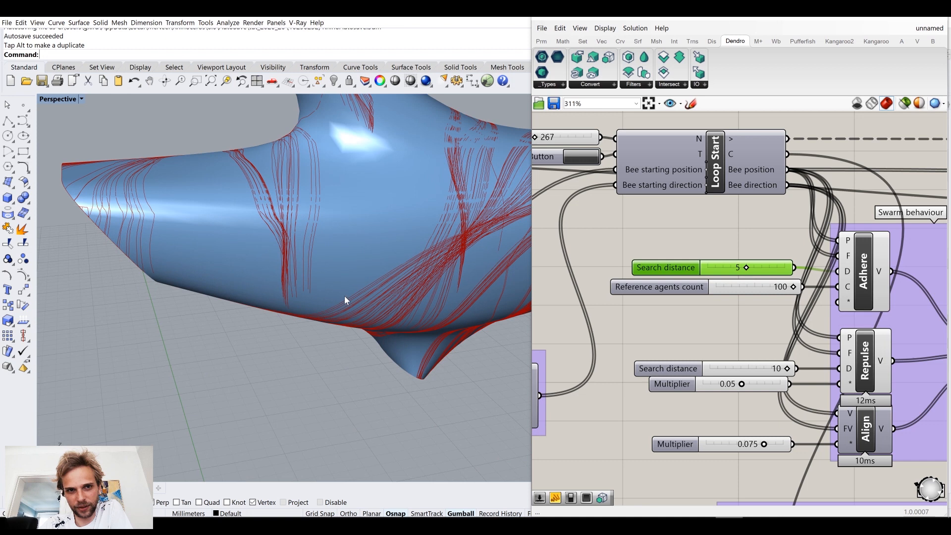
right_drag(388, 401, 405, 366)
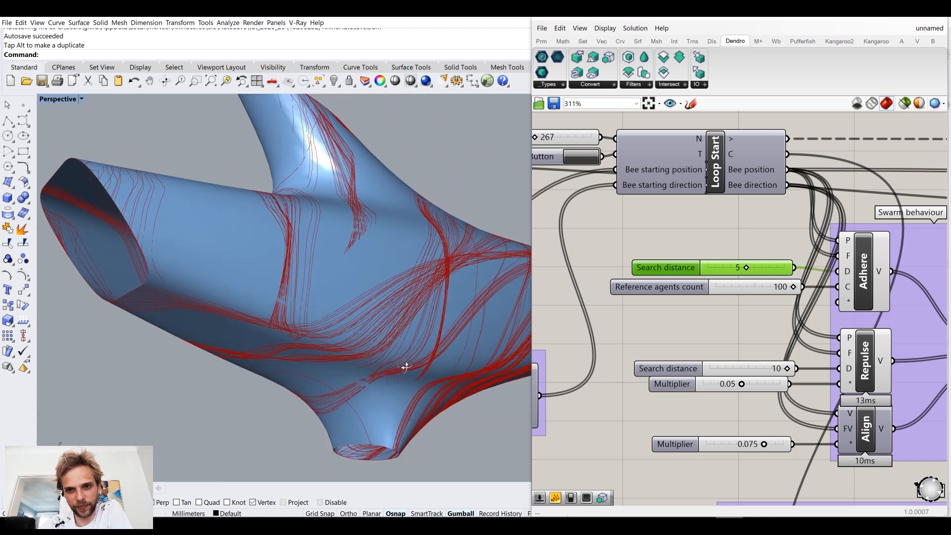
Step: Set Adhere's Search distance slider to 10 and the loop's Repeat slider to 354
drag(746, 270, 803, 269)
right_drag(387, 321, 385, 298)
right_drag(560, 199, 660, 243)
drag(636, 186, 641, 187)
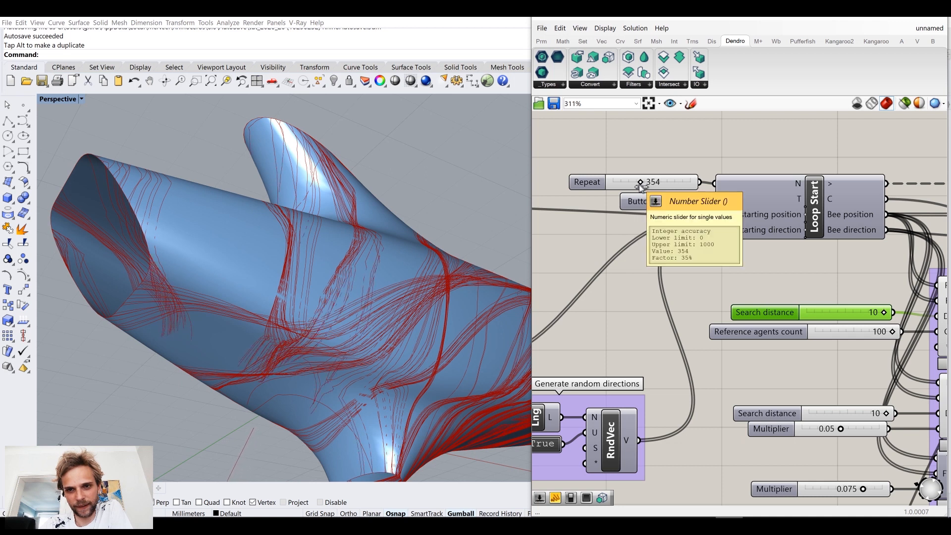
right_drag(221, 378, 228, 355)
scroll(243, 374, down, 4)
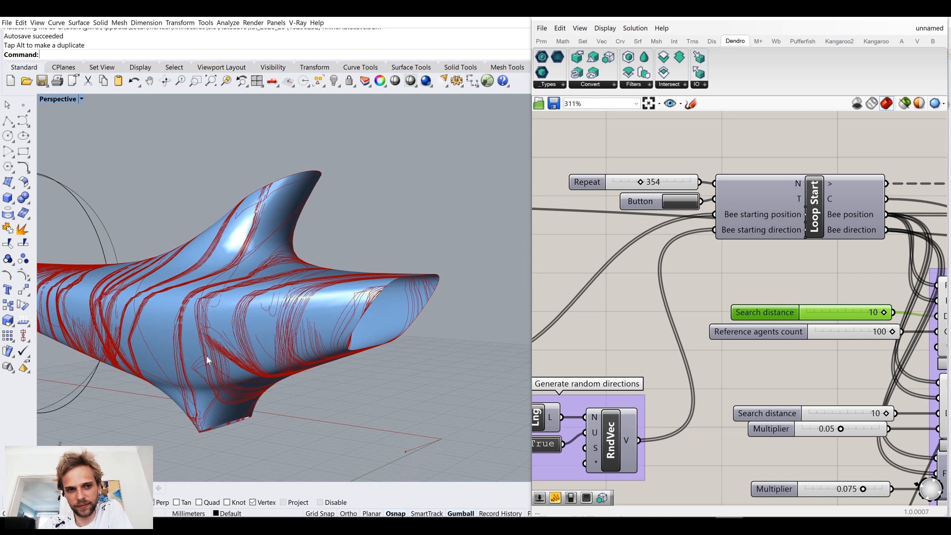
Step: Inspect the trails around the dolphin's dorsal fin, side and underside, up close and from further away
right_drag(206, 356, 212, 354)
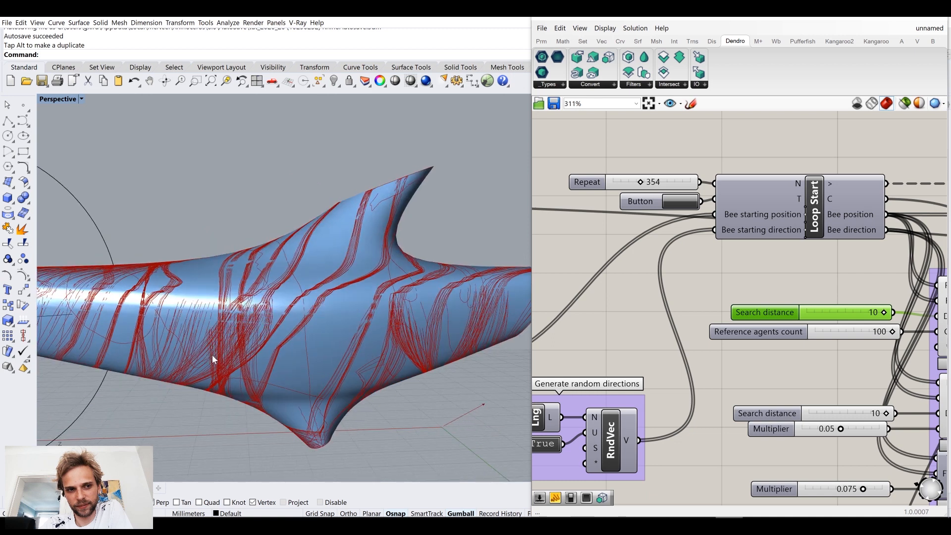
right_drag(218, 339, 226, 329)
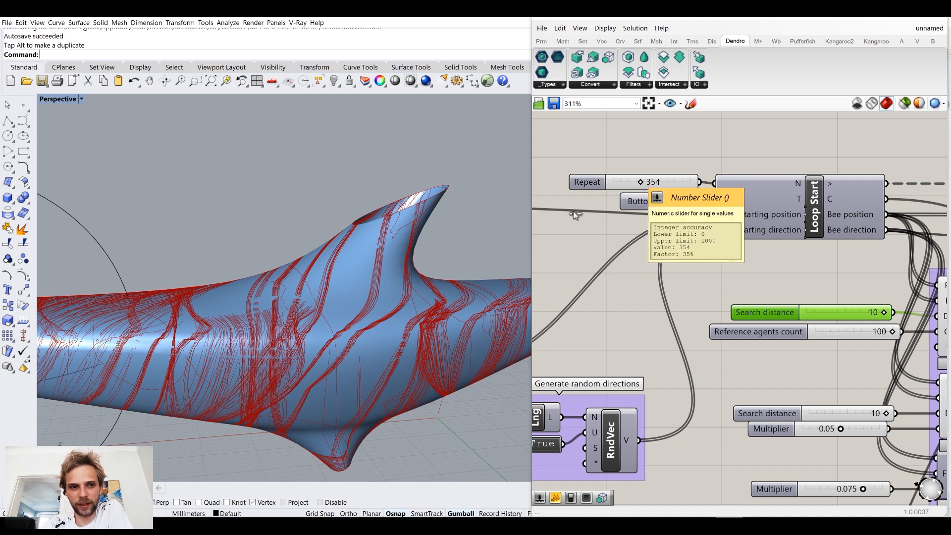
right_drag(390, 245, 375, 272)
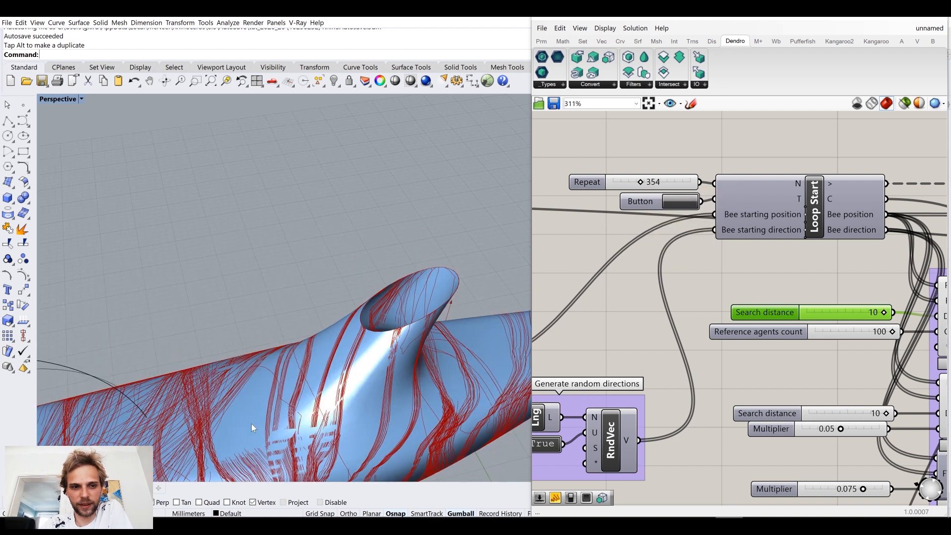
right_drag(257, 450, 239, 402)
scroll(240, 402, down, 7)
right_drag(258, 363, 304, 299)
scroll(301, 257, down, 4)
scroll(304, 299, up, 7)
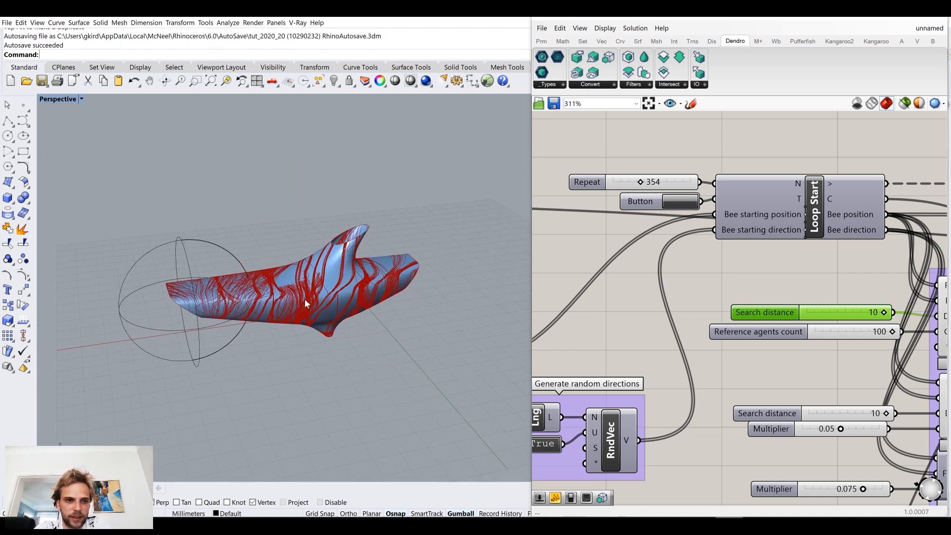
Step: Look over the definition from the loop start through the swarm and wind groups, and inspect the trails around the dorsal fin
click(851, 275)
scroll(850, 275, down, 7)
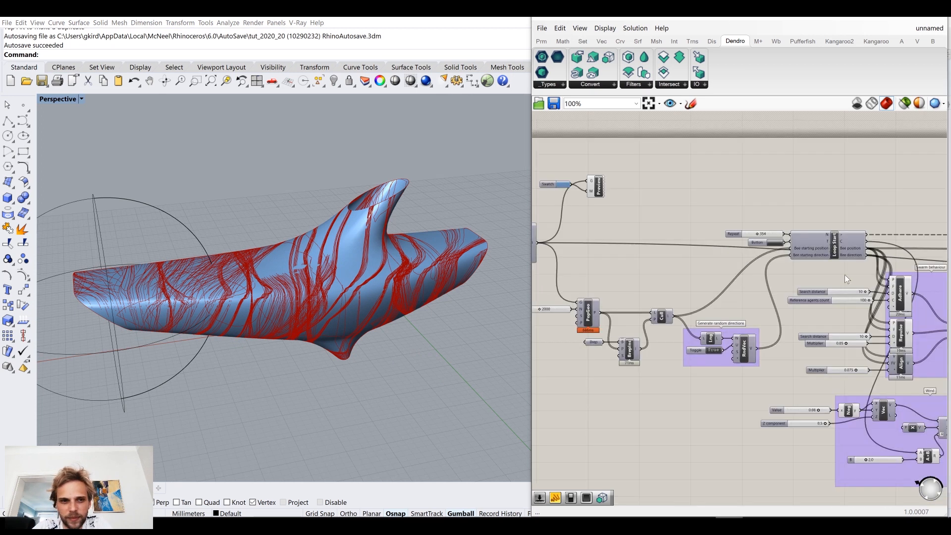
right_drag(844, 274, 653, 247)
right_drag(785, 283, 709, 297)
right_drag(882, 315, 718, 334)
scroll(816, 293, up, 2)
right_drag(816, 293, 825, 255)
scroll(676, 284, up, 5)
scroll(825, 255, down, 6)
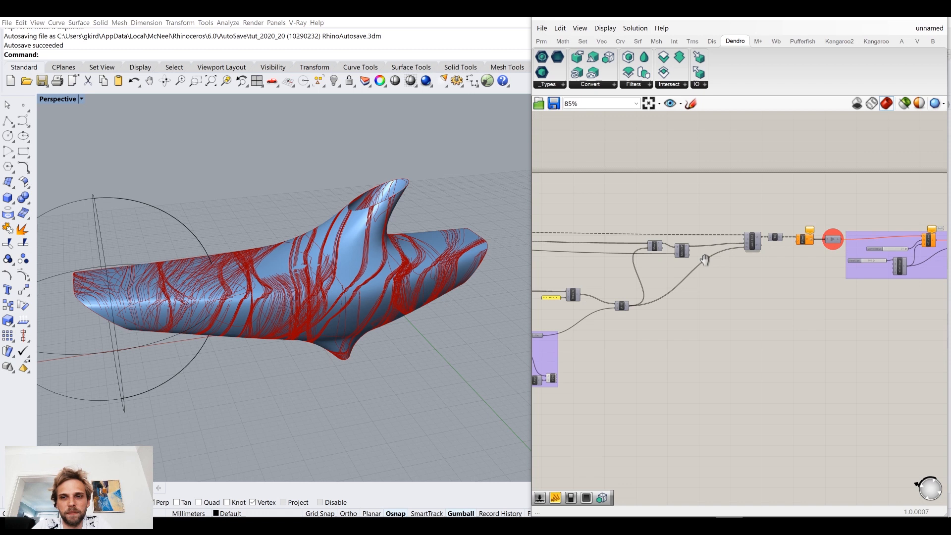
right_drag(669, 317, 729, 322)
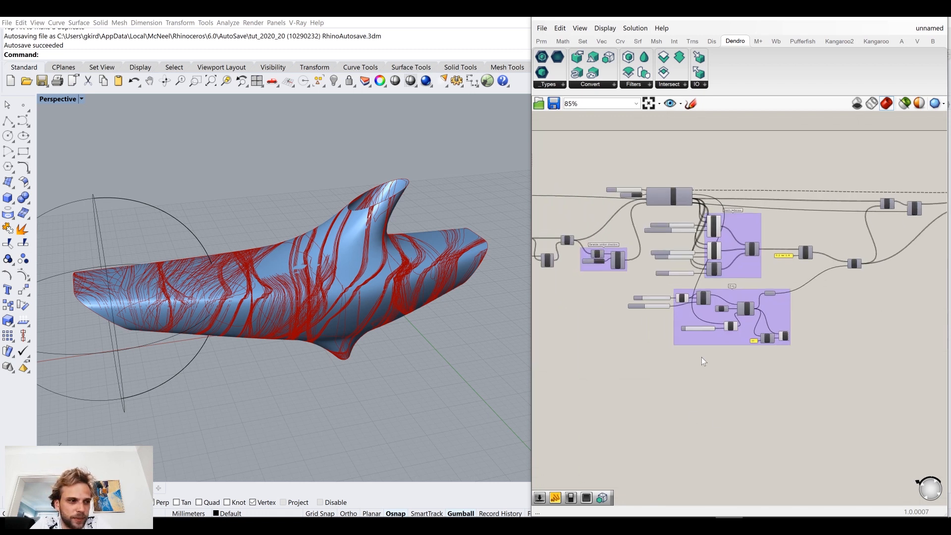
right_drag(422, 231, 412, 249)
scroll(249, 296, up, 5)
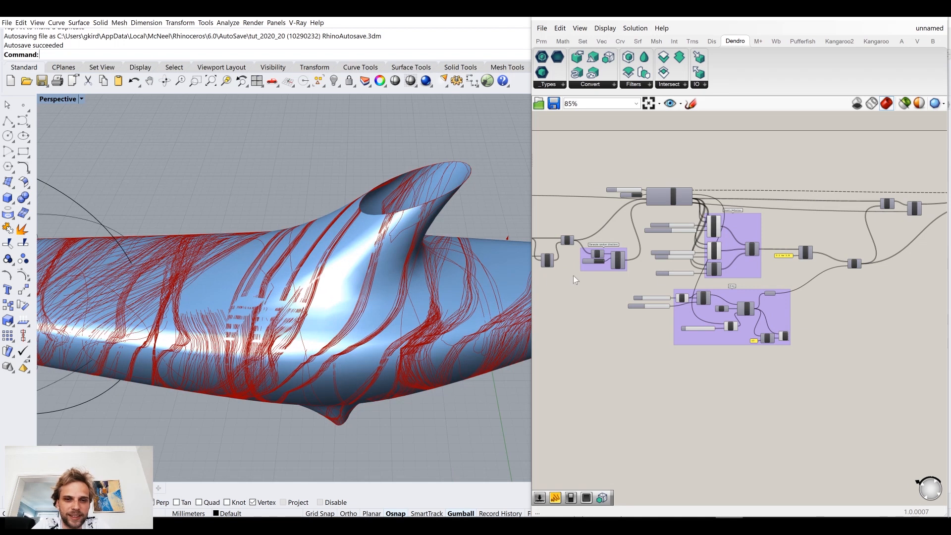
Step: Release the trail polylines through the Data Dam into the Curve to mesh group and view the dolphin from the other side
right_drag(793, 277, 649, 303)
scroll(648, 303, down, 4)
right_drag(771, 301, 671, 305)
scroll(636, 277, up, 8)
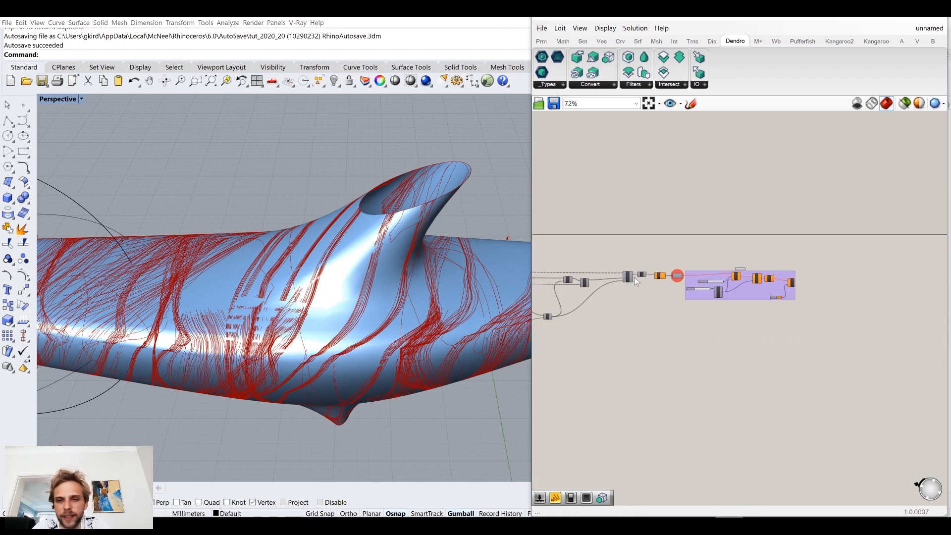
click(777, 272)
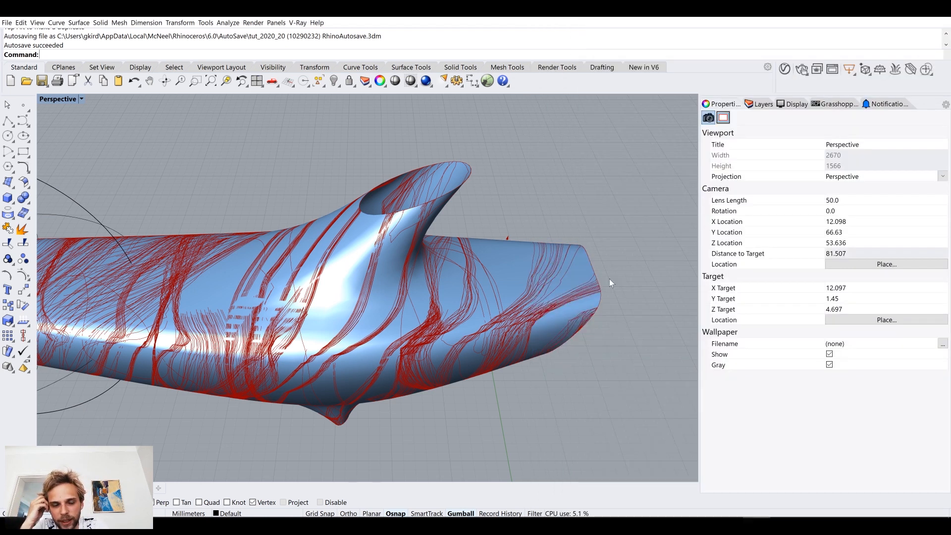
right_drag(319, 346, 239, 379)
key(alt+Tab)
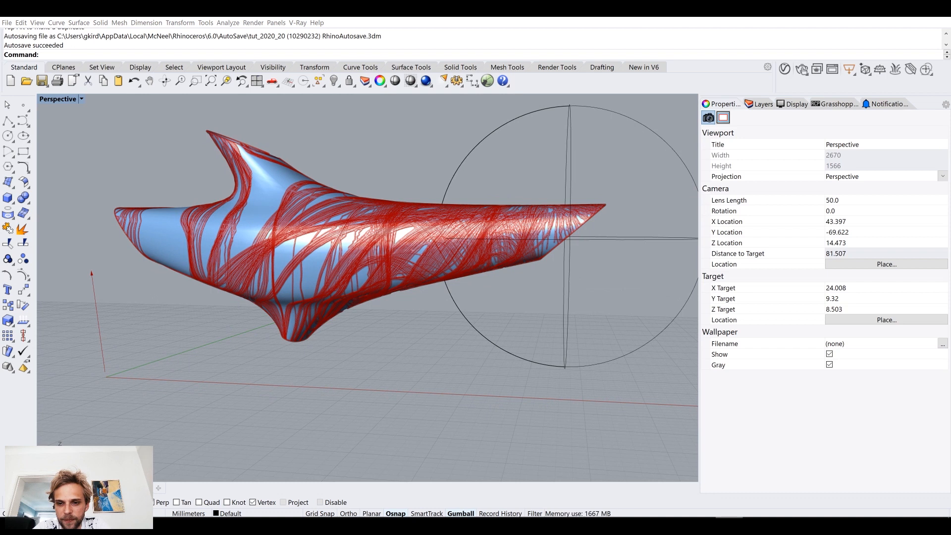
scroll(644, 359, down, 5)
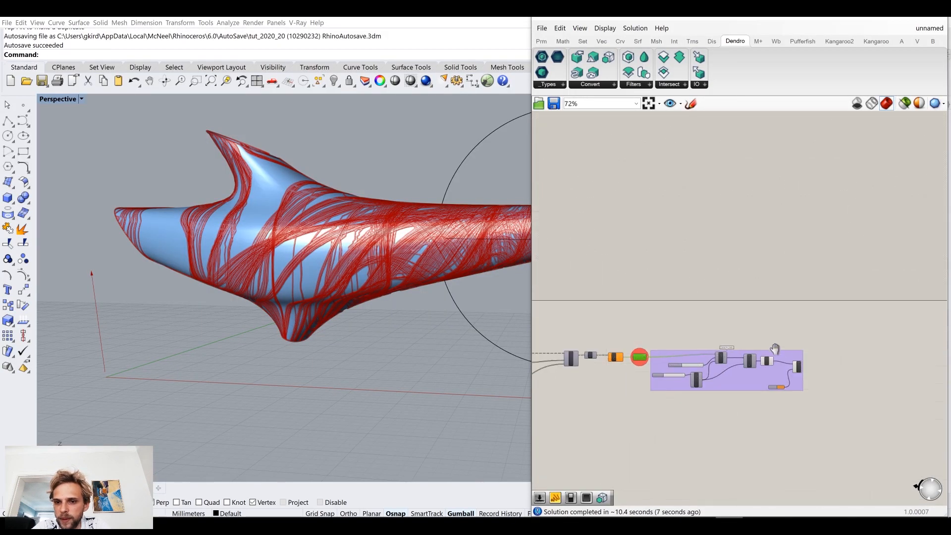
Step: Try to bake the mesh from the Clean component in the Curve to mesh group into the Rhino document
right_drag(775, 350, 693, 324)
scroll(693, 324, up, 4)
scroll(687, 347, up, 4)
click(709, 349)
right_click(711, 351)
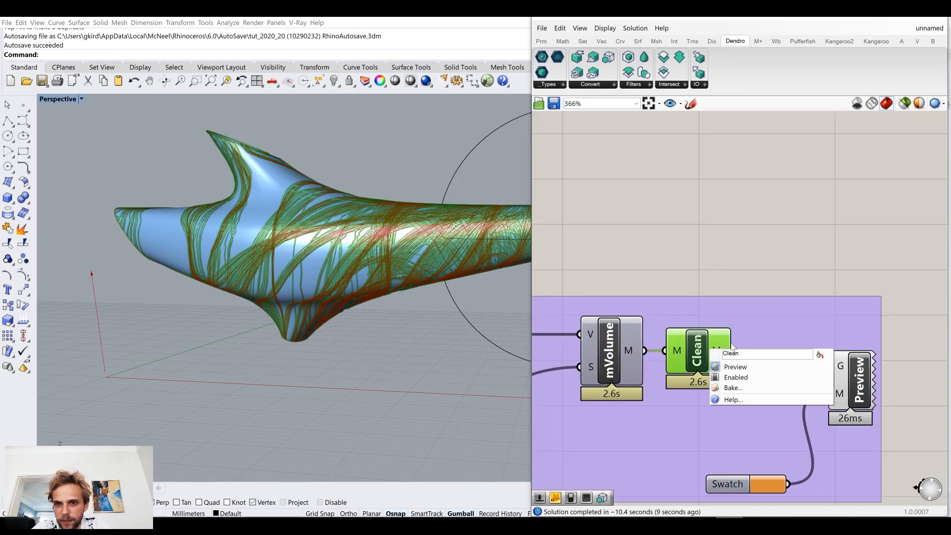
click(741, 386)
click(724, 303)
click(713, 452)
click(758, 492)
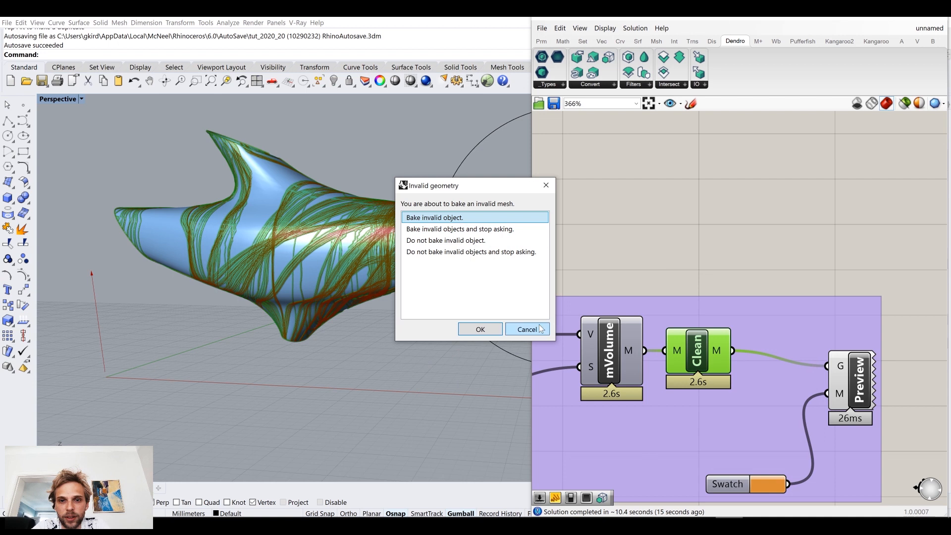
click(541, 329)
click(711, 230)
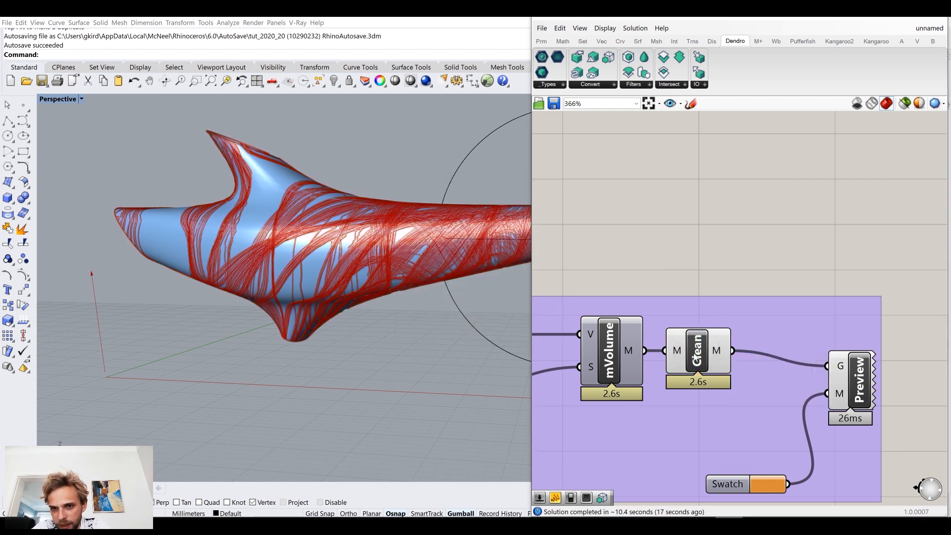
Step: Examine the Data Dam's polyline output and the vCurve and vSettings inputs for the source of the invalid mesh
click(697, 359)
click(668, 261)
right_drag(605, 287, 764, 281)
right_drag(621, 319, 866, 316)
right_drag(550, 297, 794, 300)
mouse_move(726, 328)
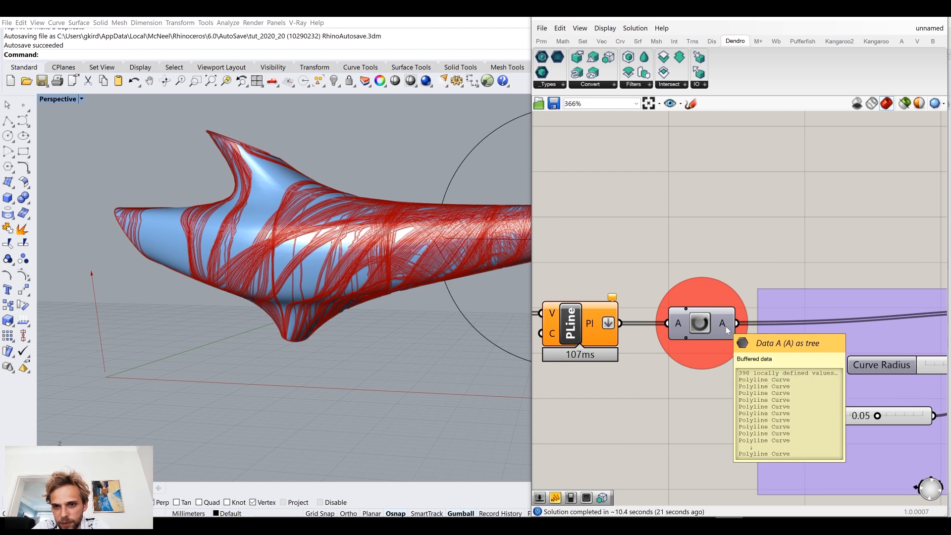
right_drag(736, 325, 530, 324)
right_drag(904, 264, 832, 255)
double_click(656, 241)
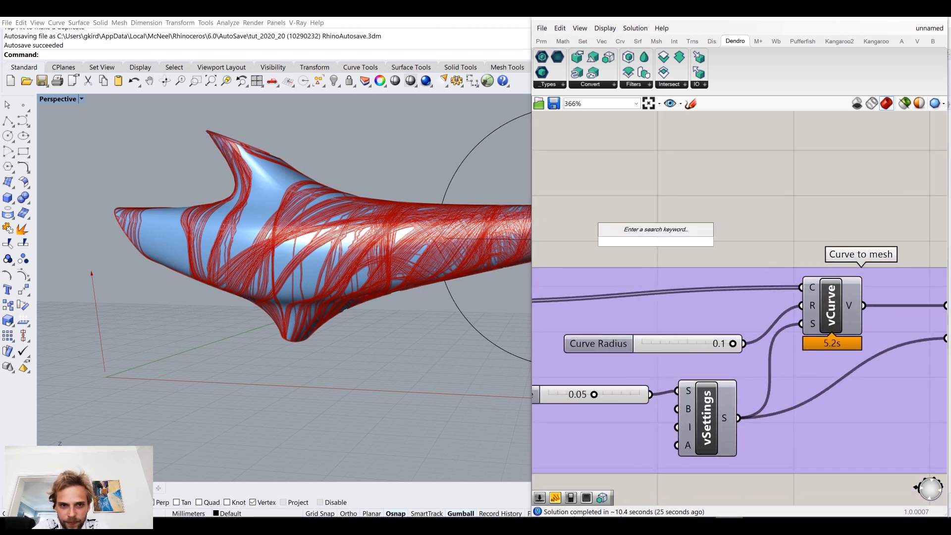
right_drag(725, 231, 573, 221)
scroll(573, 221, down, 3)
right_drag(811, 292, 856, 299)
right_drag(575, 279, 766, 289)
scroll(602, 261, up, 2)
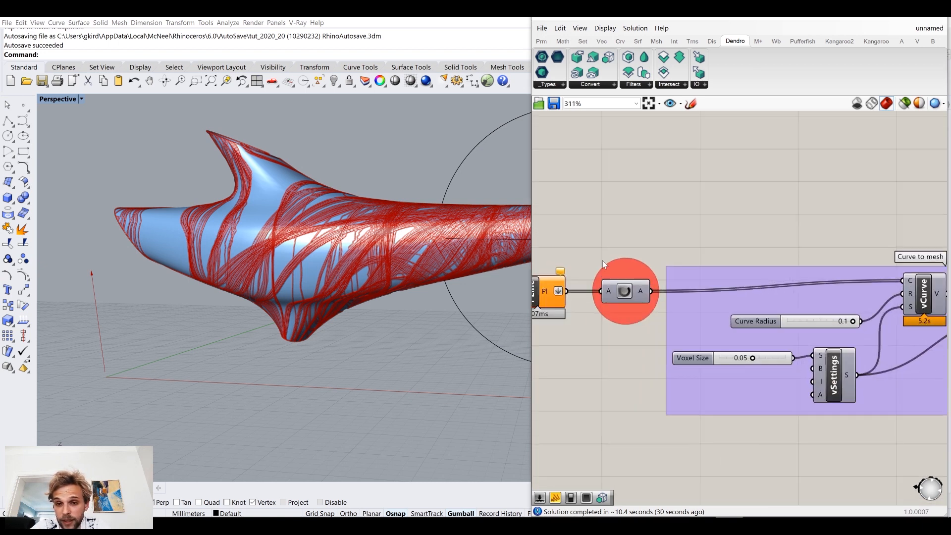
double_click(677, 220)
text(combin)
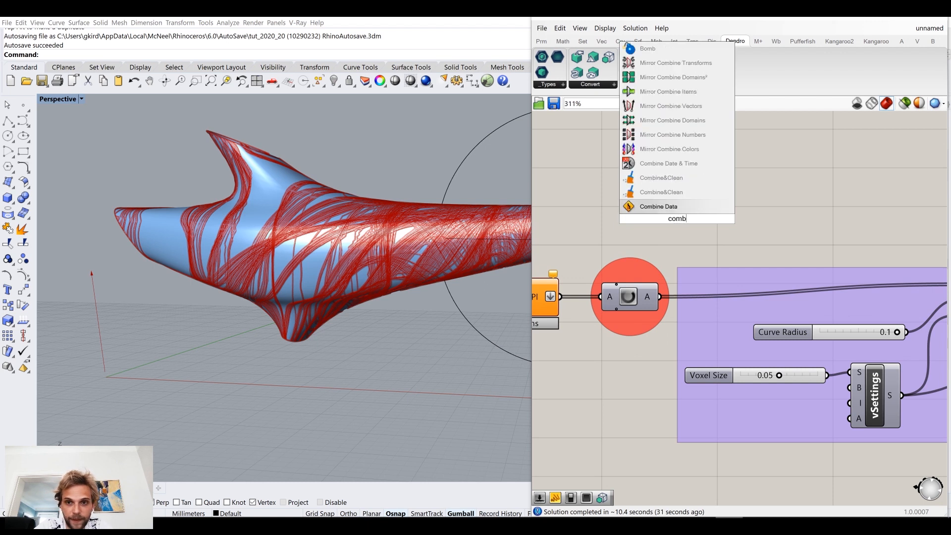
click(661, 192)
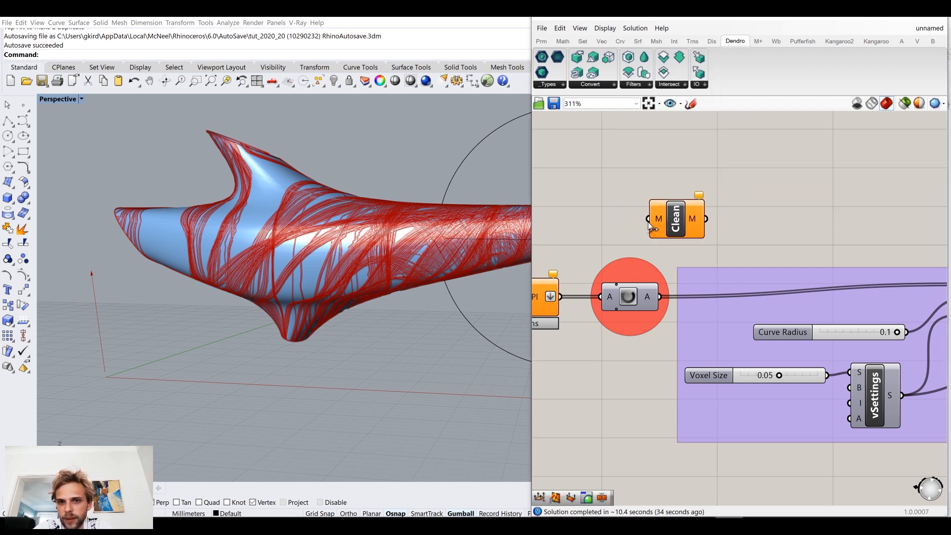
key(Delete)
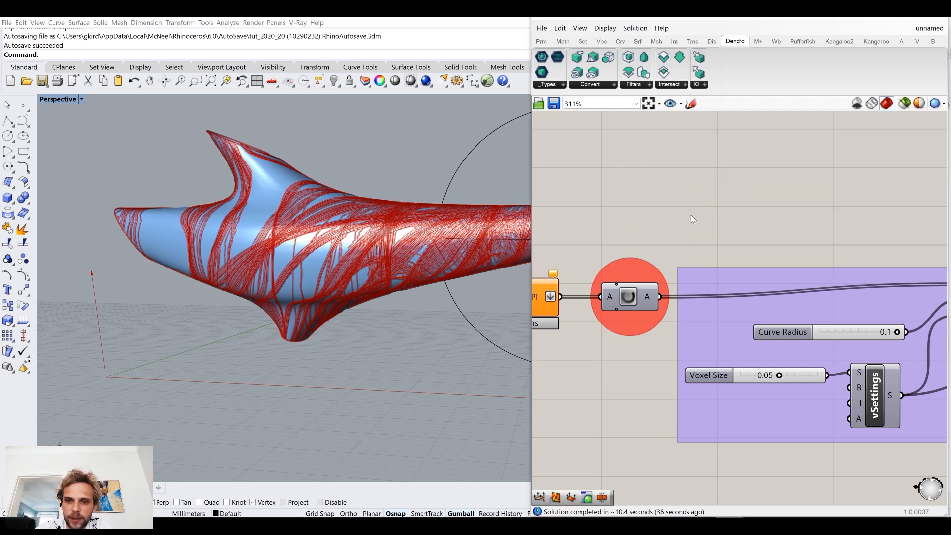
Step: Add a Clean Tree component beside the trail polylines and refresh the Data Dam
double_click(691, 210)
text(clean)
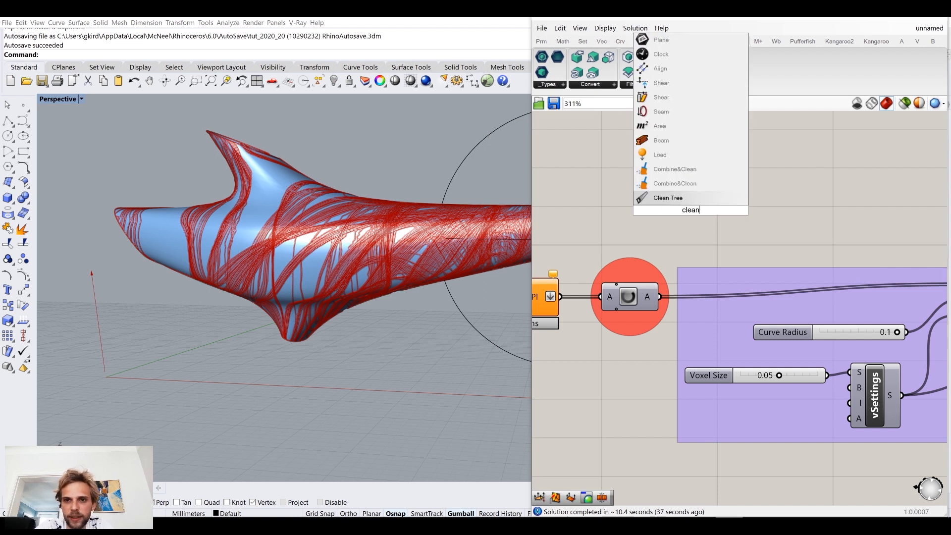
click(699, 198)
right_drag(610, 226, 703, 223)
drag(653, 293, 693, 293)
drag(651, 189, 677, 194)
click(714, 295)
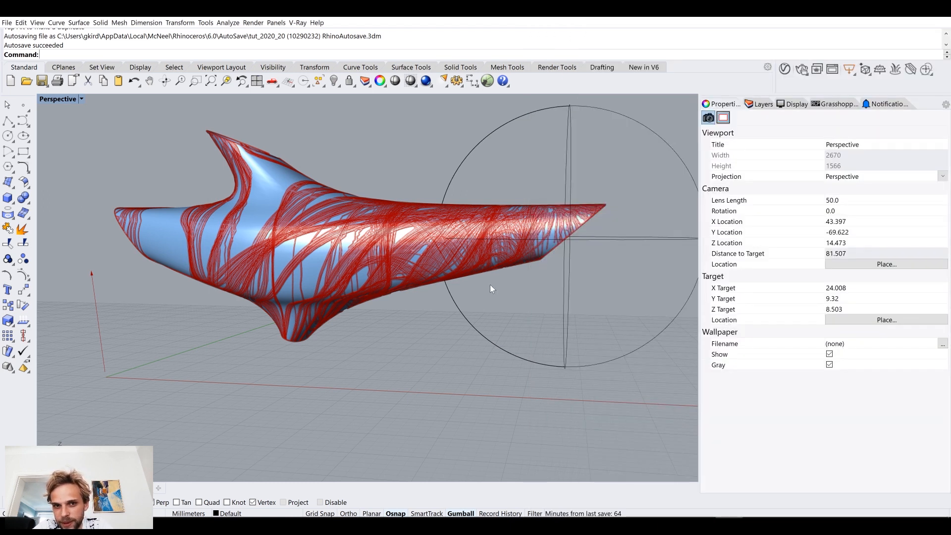
Step: Check the validity of the mesh output from the mVolume component
right_drag(498, 279, 505, 285)
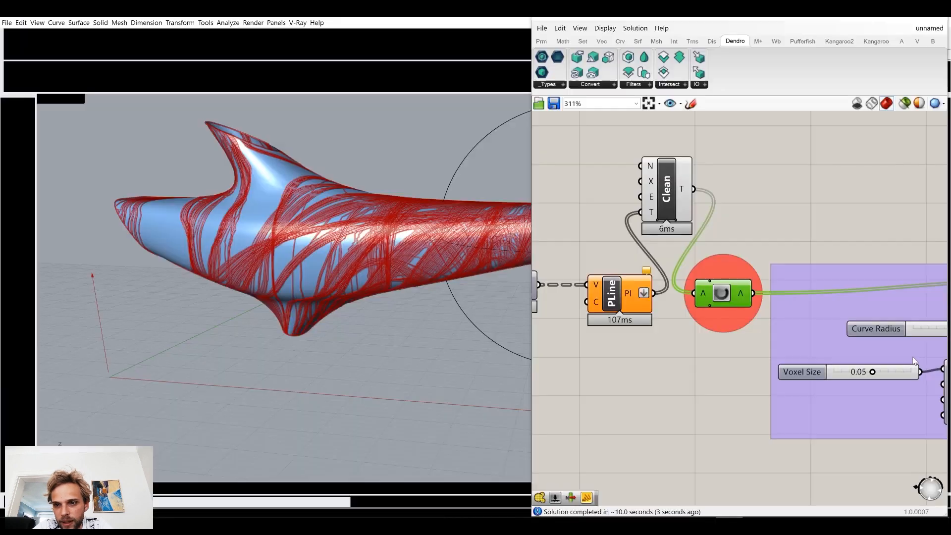
right_drag(777, 352, 666, 357)
scroll(667, 357, down, 7)
scroll(842, 358, up, 5)
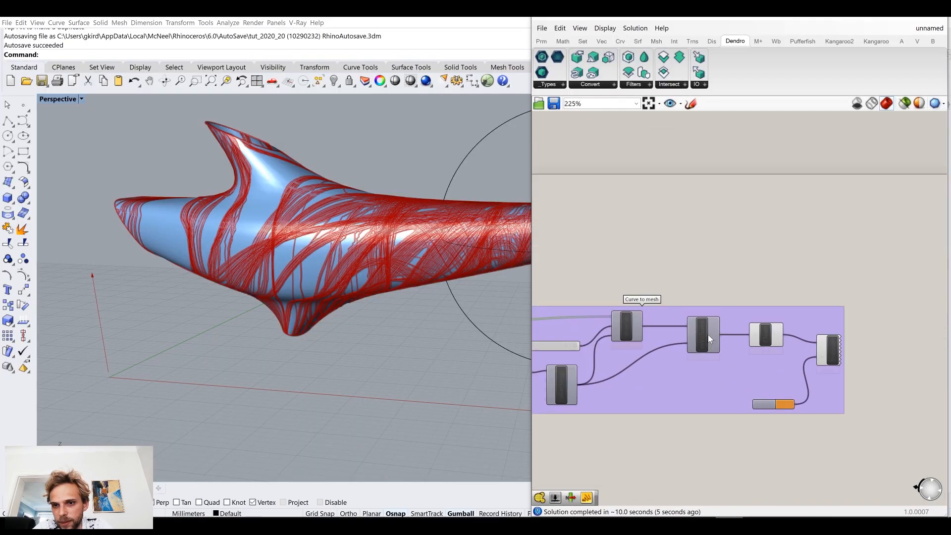
scroll(745, 336, up, 2)
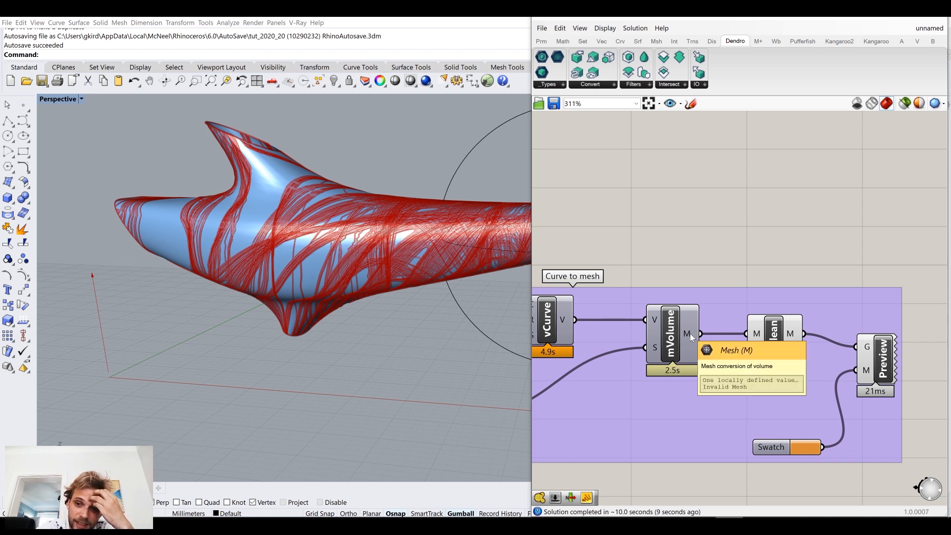
Step: Set the Voxel Size slider to 0.07 and inspect the meshed trails from the side and the open end
right_drag(668, 329, 837, 317)
right_drag(661, 345, 794, 302)
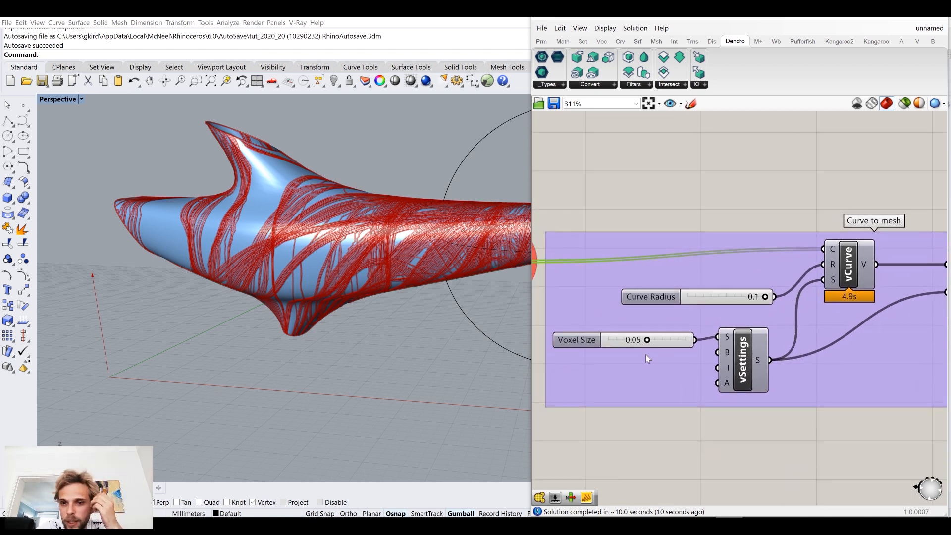
double_click(662, 341)
text(0.07)
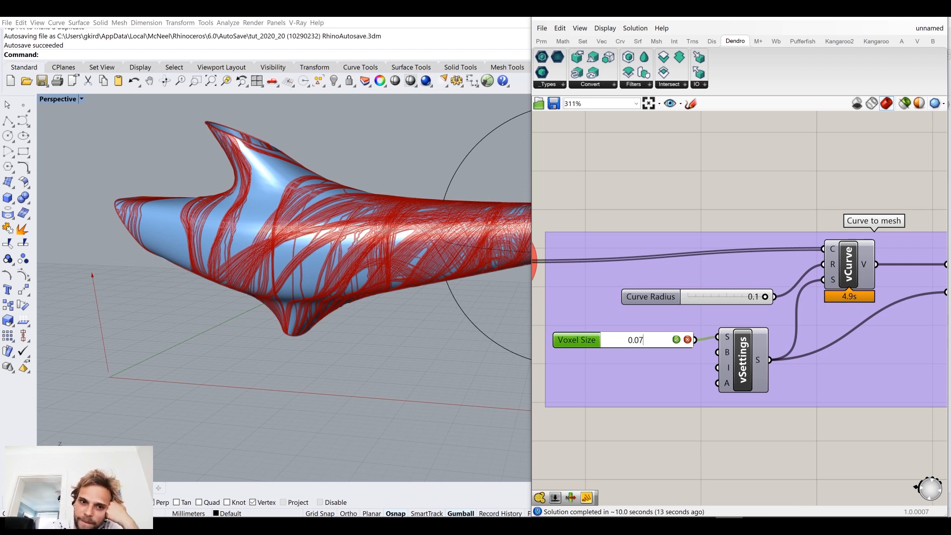
key(Return)
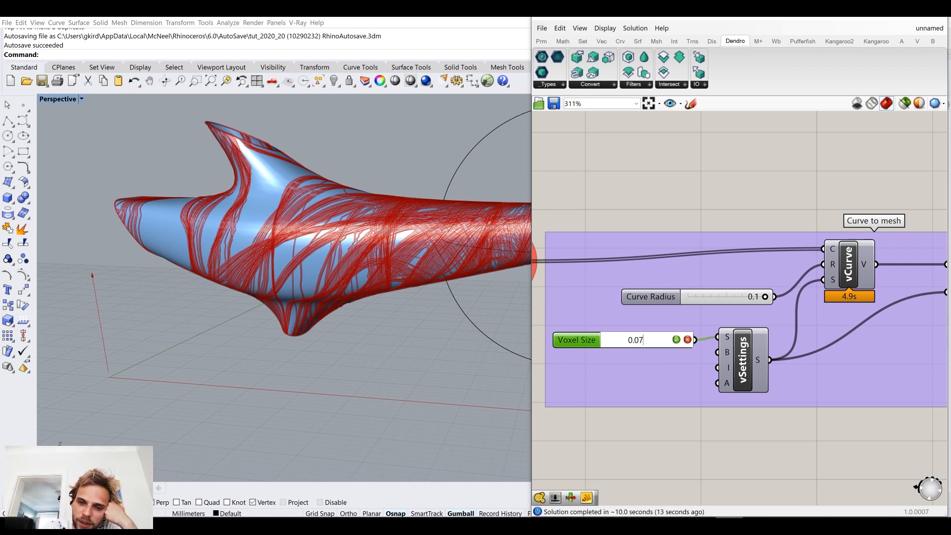
right_drag(857, 295, 586, 313)
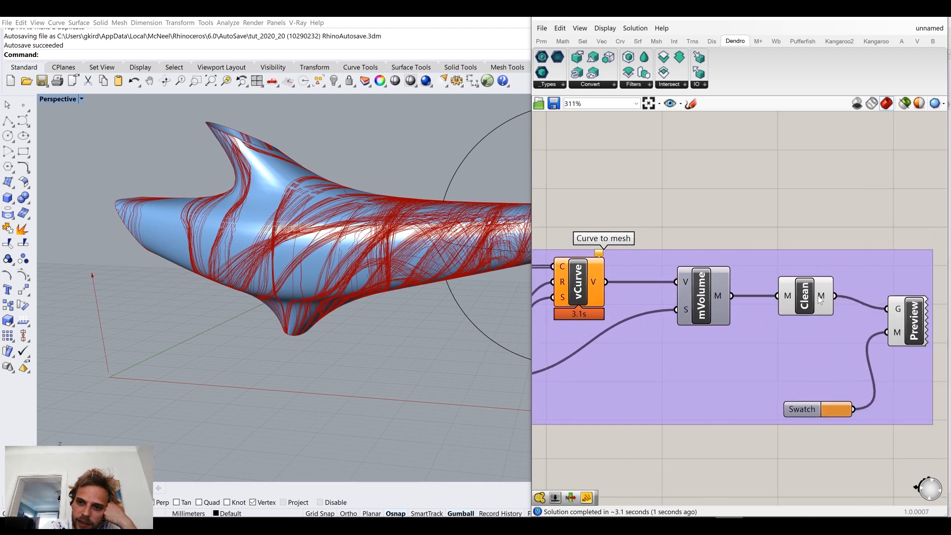
right_drag(426, 292, 3, 310)
right_drag(277, 275, 3, 276)
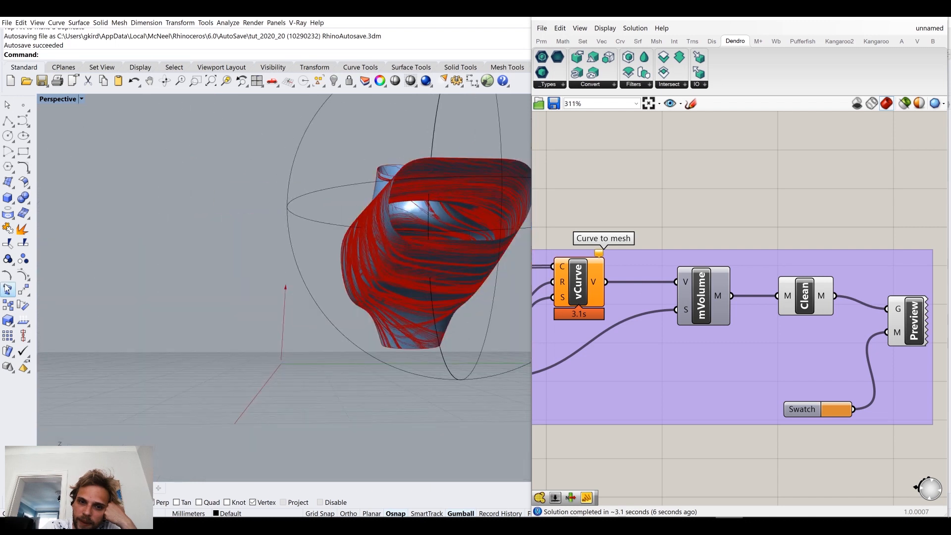
right_drag(290, 283, 530, 317)
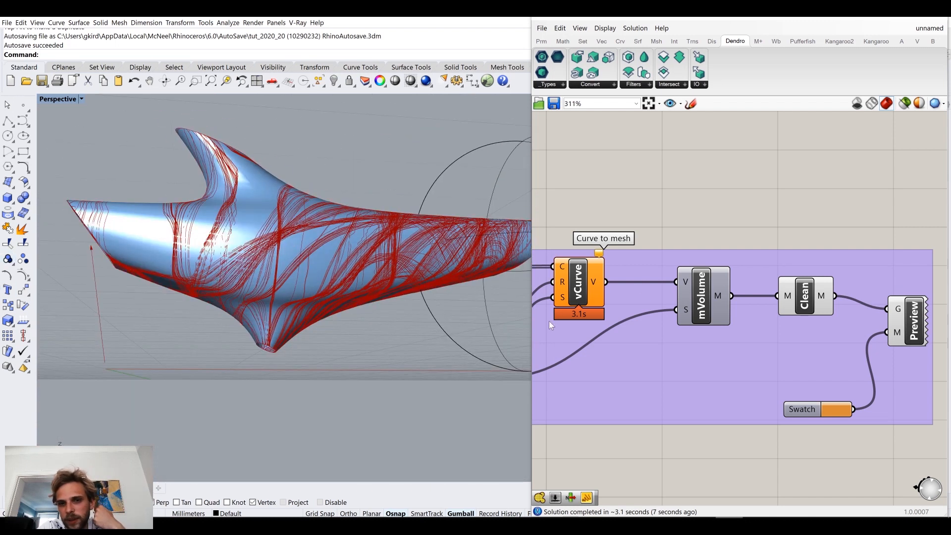
Step: Set the Voxel Size slider to a smaller value for a finer trail mesh and return to the Curve to mesh group
right_drag(644, 294, 780, 307)
right_drag(595, 355, 761, 322)
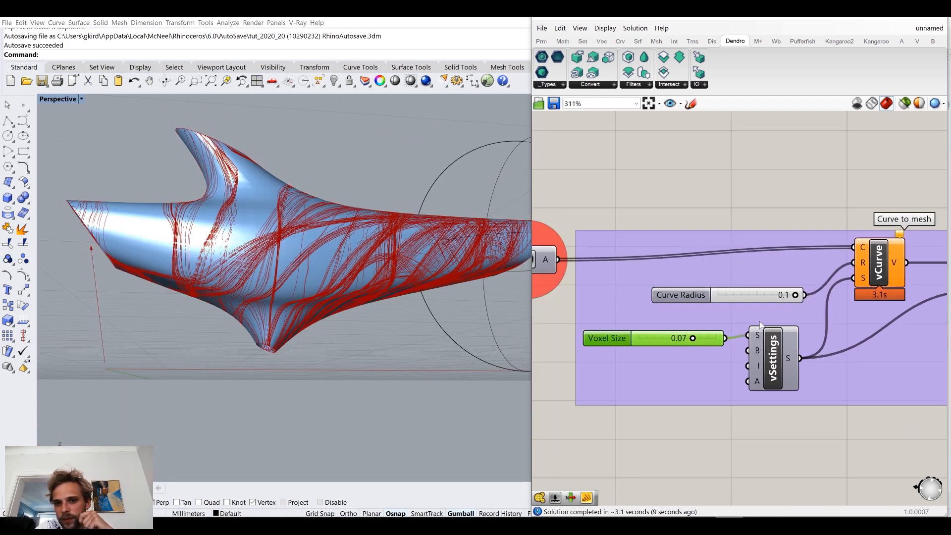
double_click(659, 337)
text(0.)
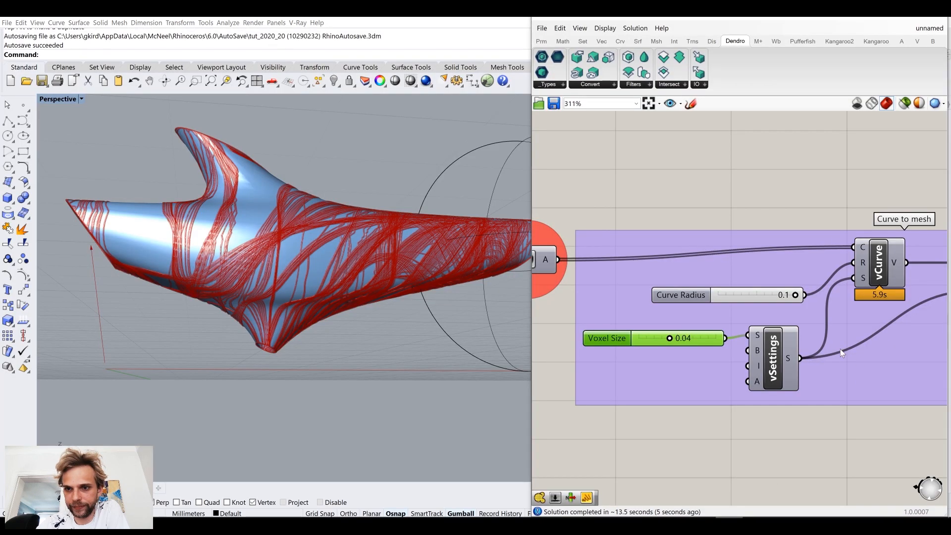
scroll(839, 349, down, 3)
scroll(767, 347, up, 5)
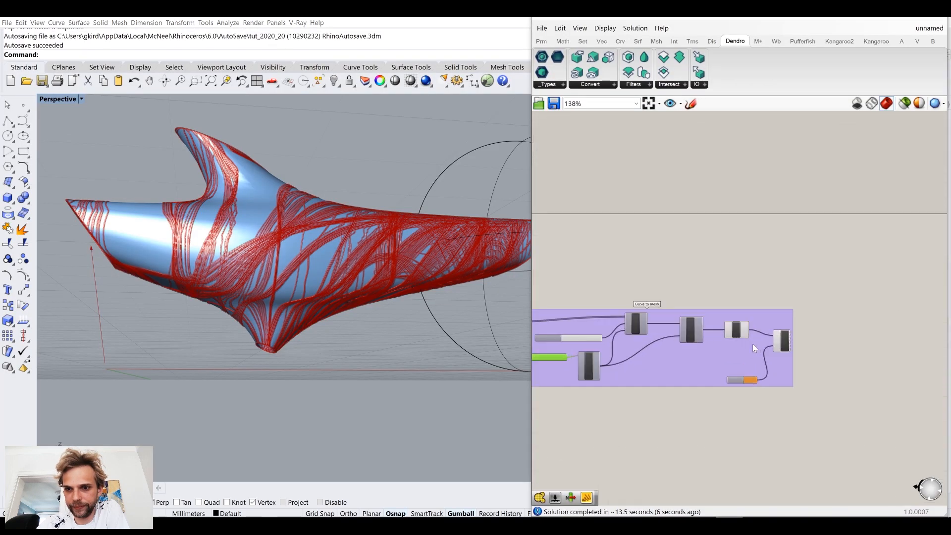
Step: Check the validity of the mesh output from the Clean component and return to the trail polylines
mouse_move(736, 318)
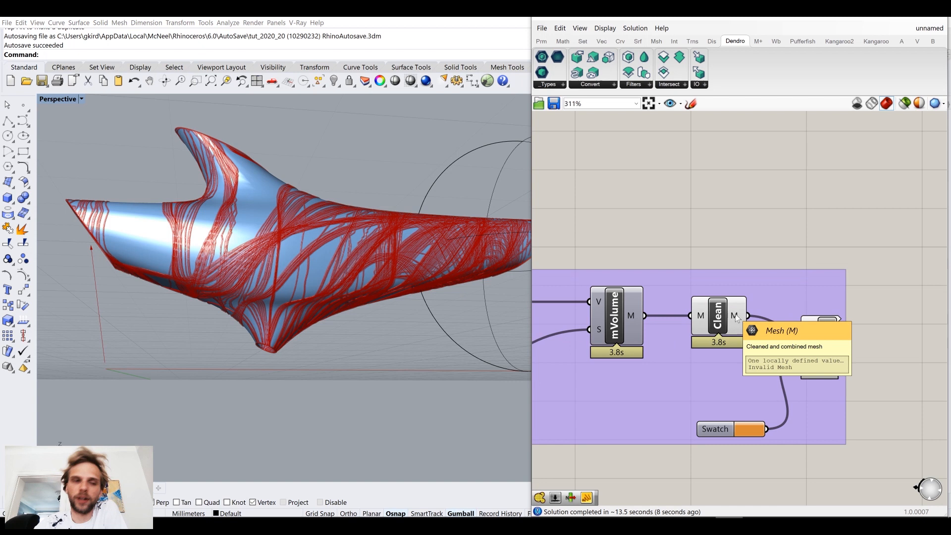
mouse_move(695, 323)
ctrl+mouse_down()
mouse_move(639, 314)
mouse_move(691, 316)
ctrl+mouse_up()
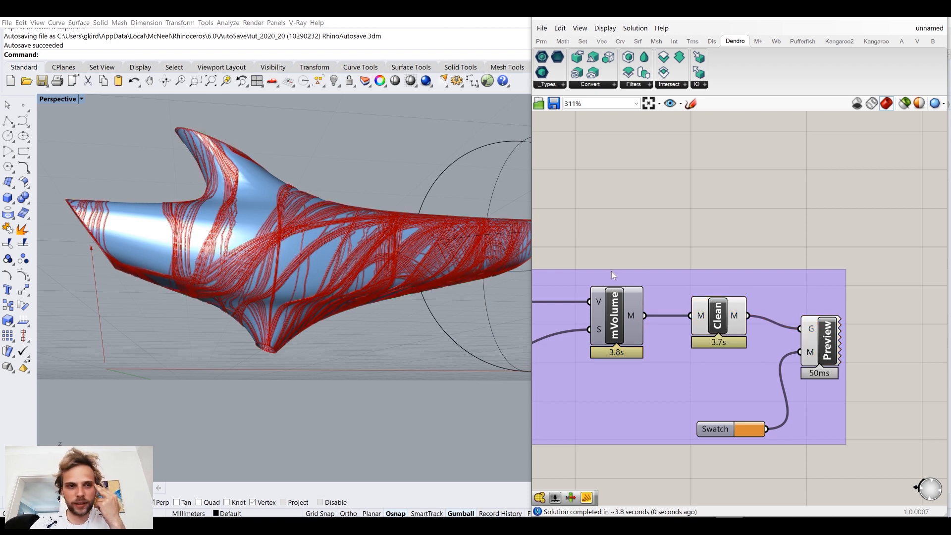
right_drag(611, 271, 721, 238)
scroll(721, 239, down, 4)
right_drag(599, 249, 757, 260)
scroll(648, 220, up, 2)
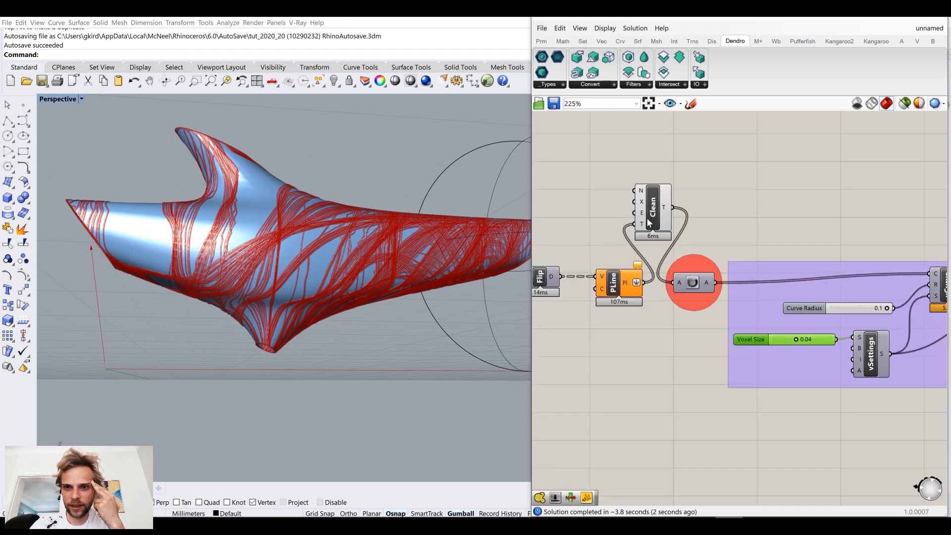
Step: Shift the PLine component away from the Data Dam and wire its polylines straight into the Data Dam, bypassing the Clean Tree
drag(625, 287, 606, 287)
click(585, 192)
click(659, 208)
click(718, 183)
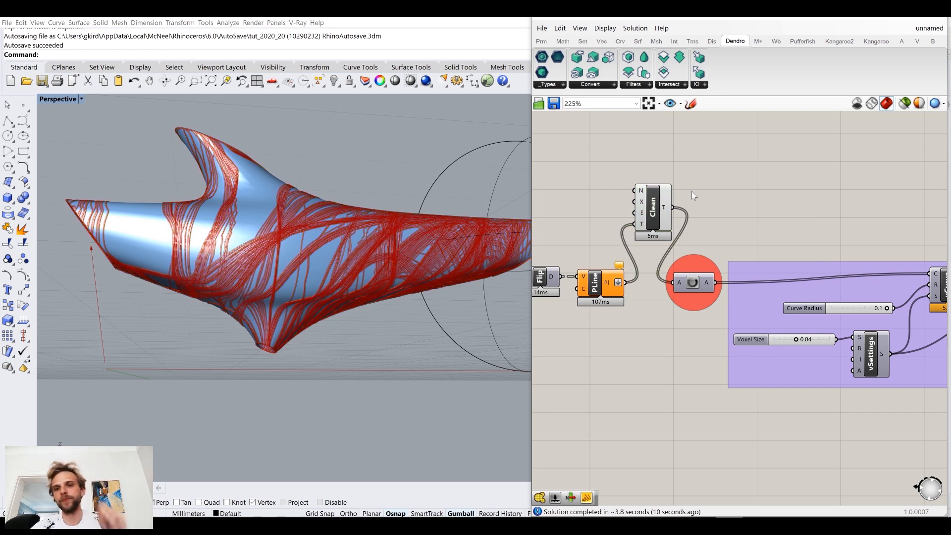
scroll(762, 238, down, 5)
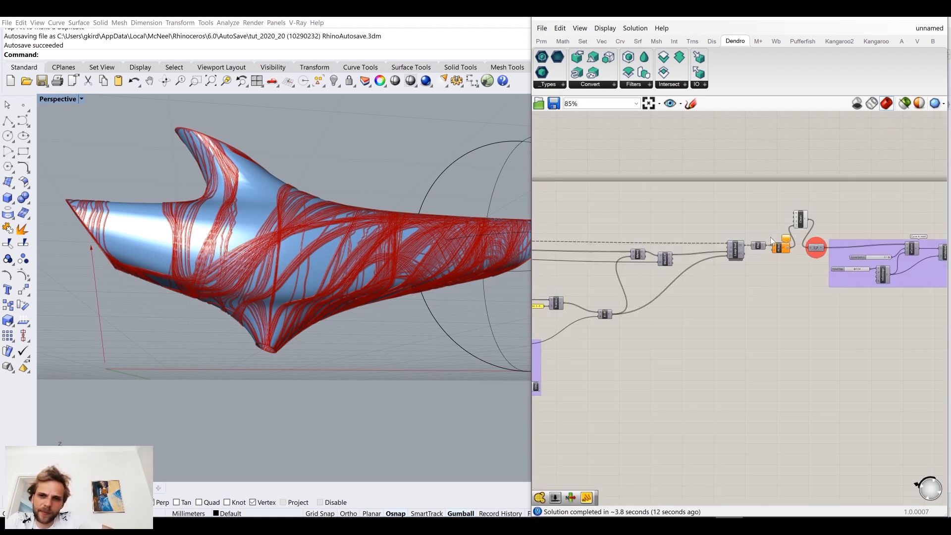
scroll(743, 243, up, 4)
scroll(702, 186, down, 6)
right_drag(885, 220, 696, 212)
scroll(820, 177, up, 9)
right_drag(824, 183, 720, 239)
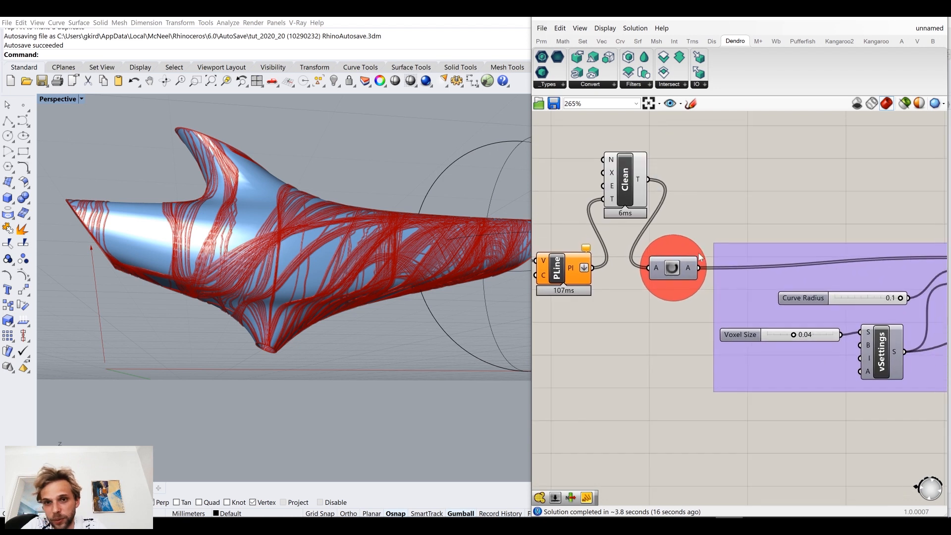
drag(593, 267, 650, 268)
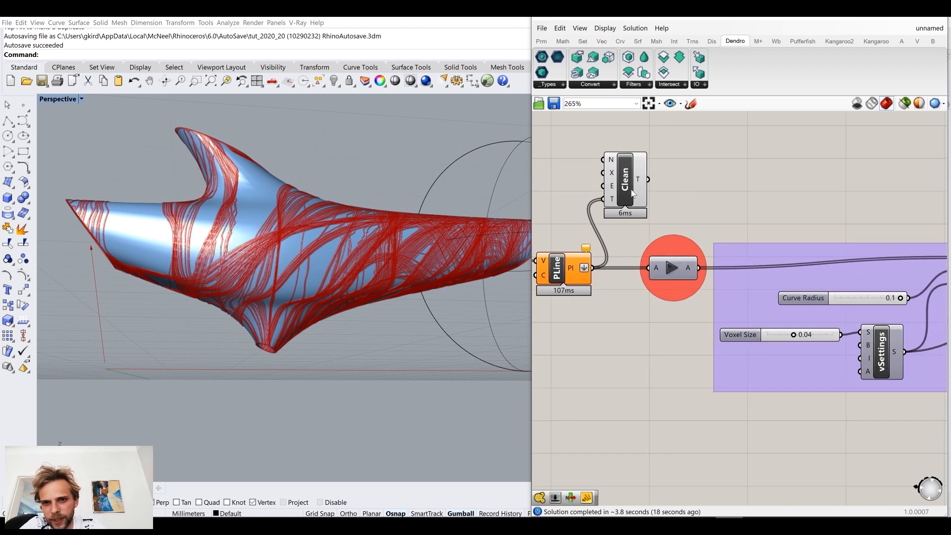
Step: Move the Clean Tree component higher to free up space above the Data Dam
click(631, 189)
double_click(683, 180)
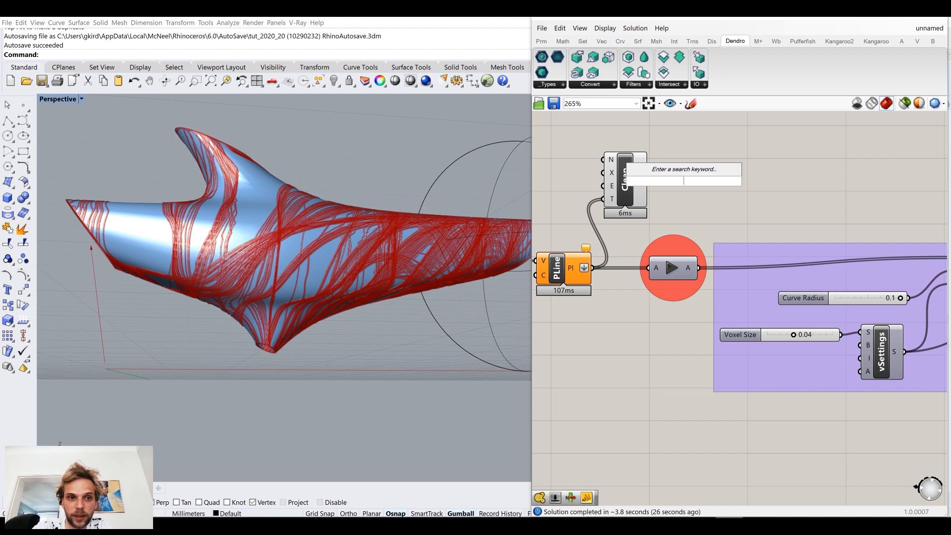
click(744, 151)
right_drag(688, 160, 687, 204)
drag(618, 228, 618, 148)
Step: Add a List Item component fed by the trail polylines and wire its item output into the vCurve component's curve input
double_click(676, 220)
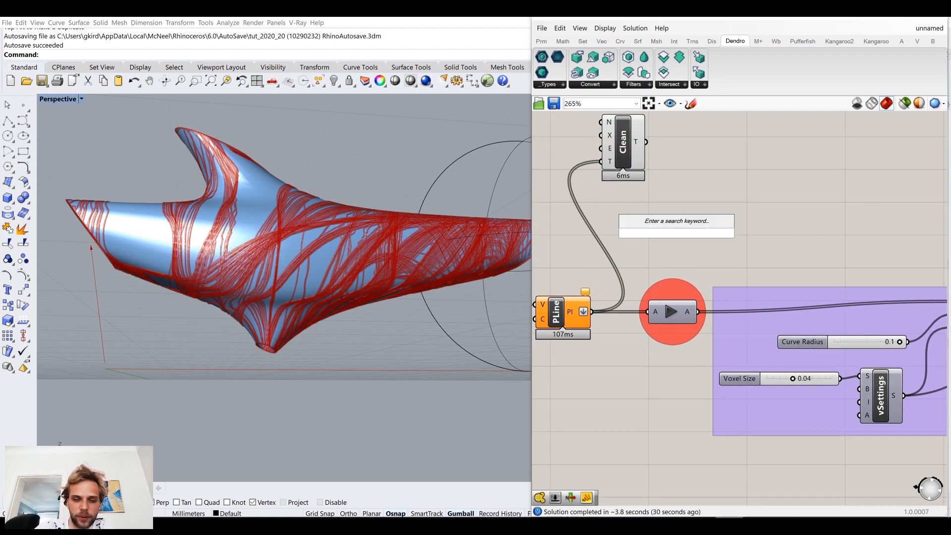
text(list)
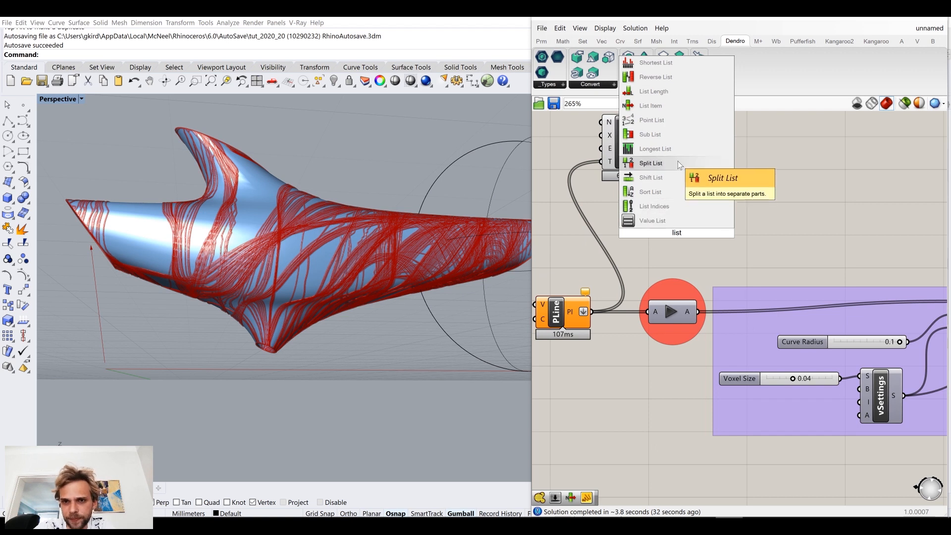
click(685, 106)
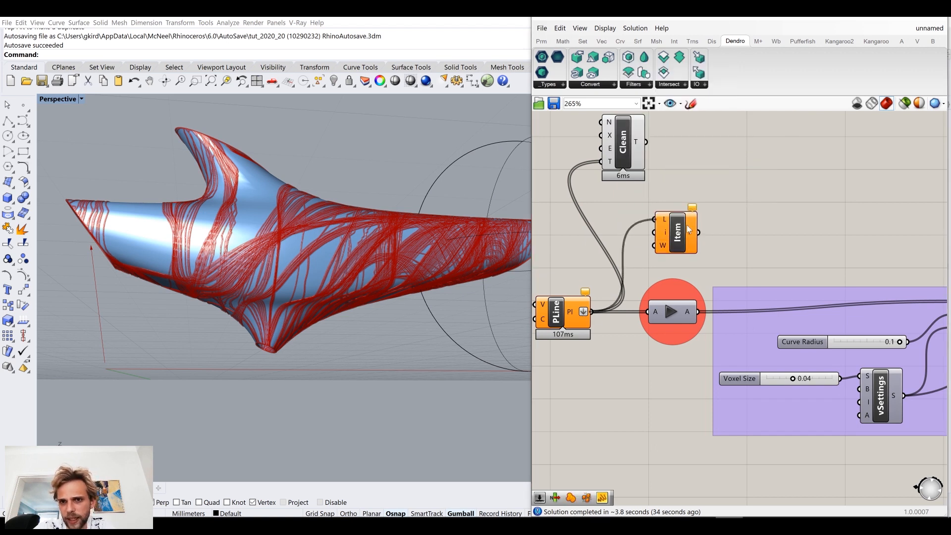
right_drag(703, 238, 631, 235)
scroll(632, 235, down, 3)
drag(627, 231, 781, 273)
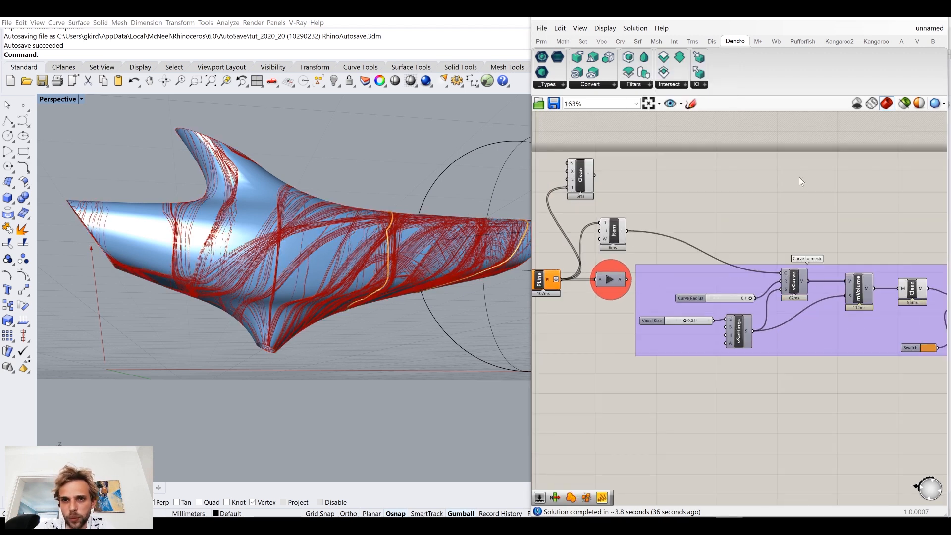
Step: Turn off the preview of the Clean mesh component and inspect the meshed single trail on the dolphin
right_drag(798, 235, 680, 216)
right_drag(619, 236, 732, 236)
scroll(603, 213, up, 3)
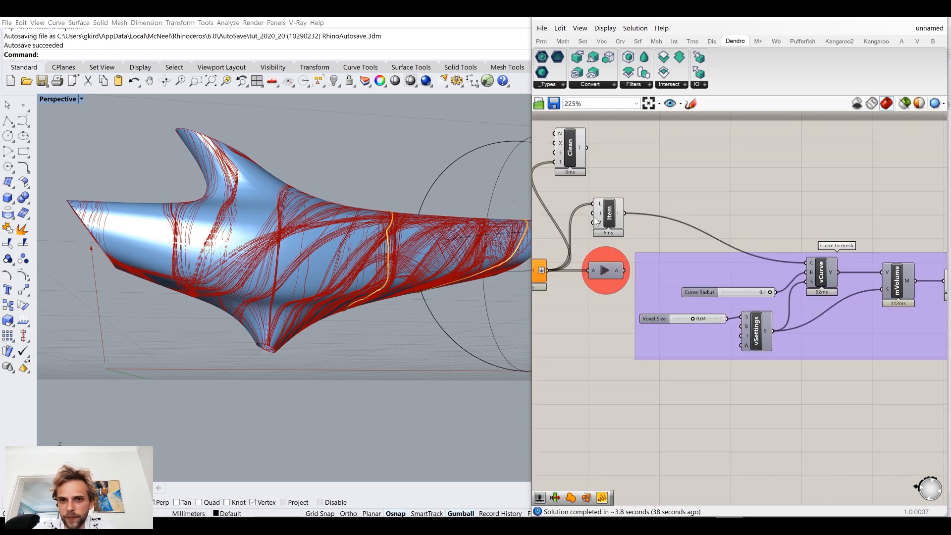
click(613, 212)
click(676, 167)
scroll(767, 276, down, 3)
right_drag(897, 283, 713, 286)
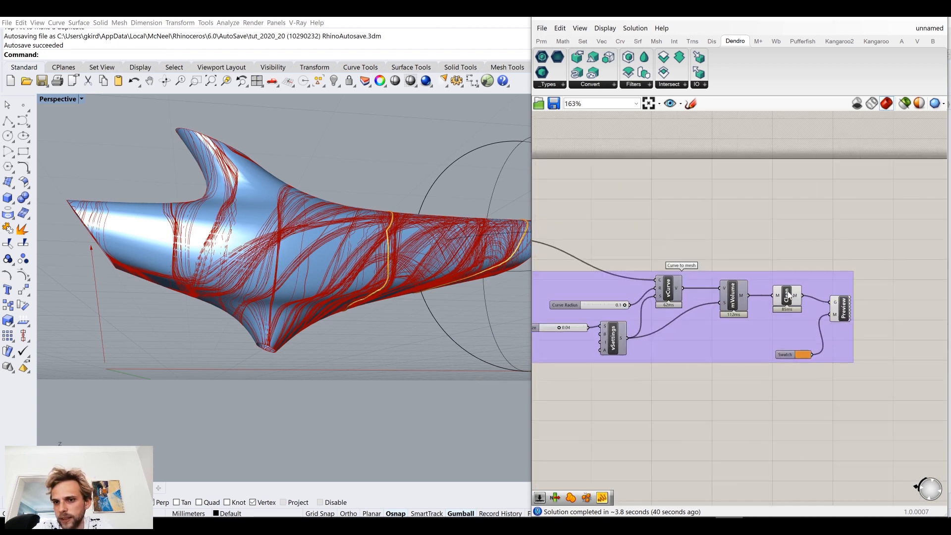
click(788, 292)
middle_click(787, 292)
click(823, 255)
click(839, 253)
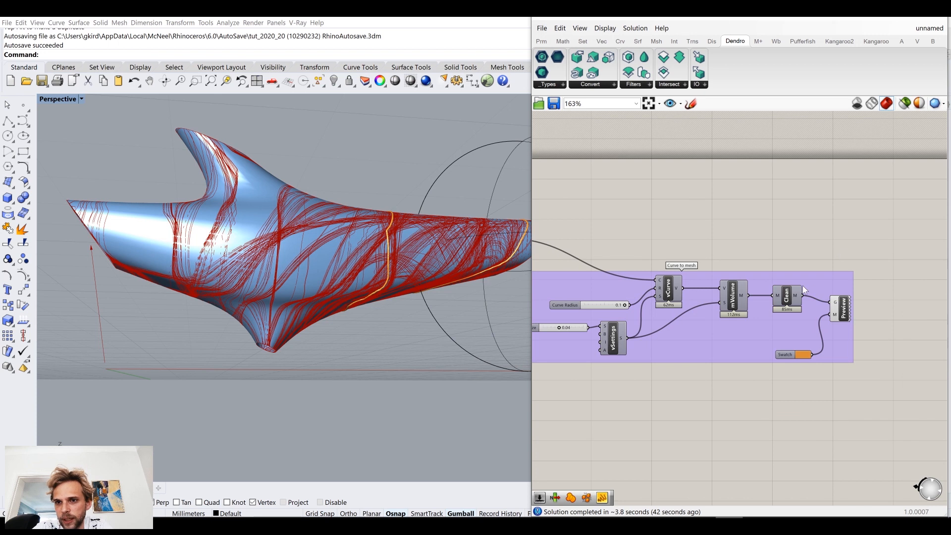
scroll(397, 206, up, 5)
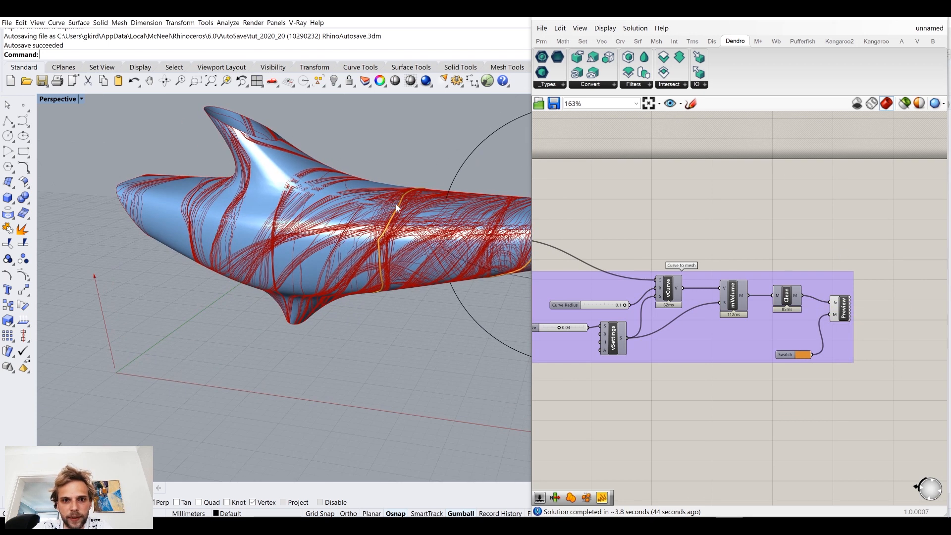
Step: Move the Data Dam well below the polyline component and delete the List Item component
right_drag(581, 253, 871, 254)
scroll(792, 238, up, 3)
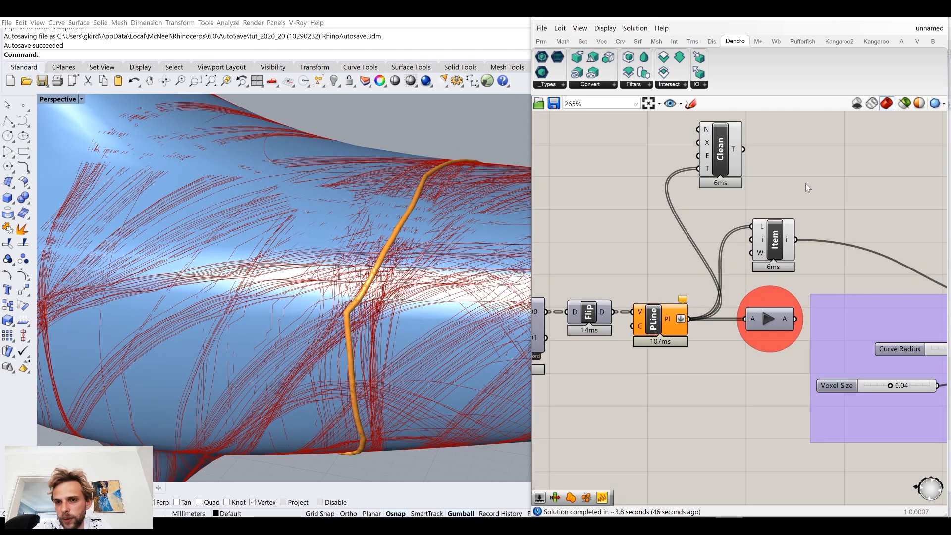
double_click(806, 183)
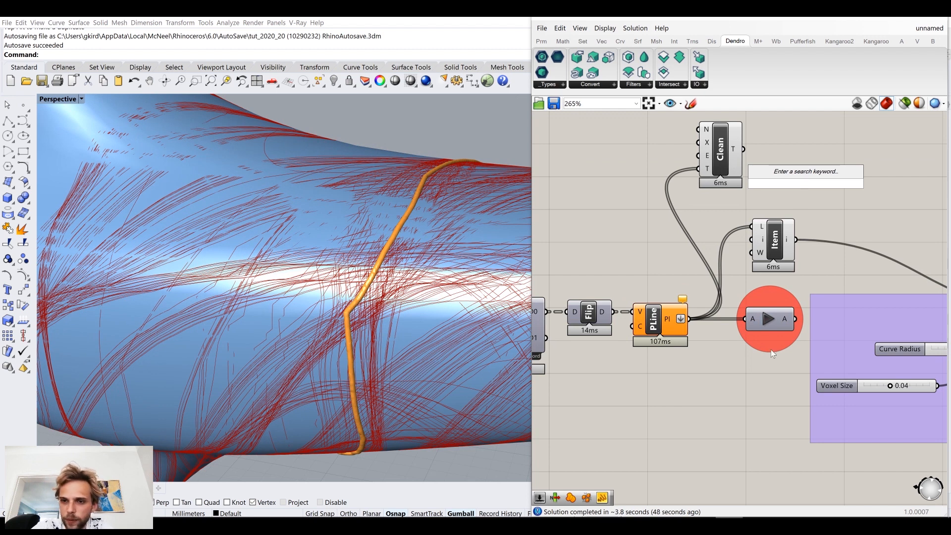
drag(769, 319, 736, 508)
click(773, 246)
key(Delete)
Step: Add a Split List component between the trail polylines and the Curve to mesh group
right_drag(770, 242, 675, 258)
double_click(742, 235)
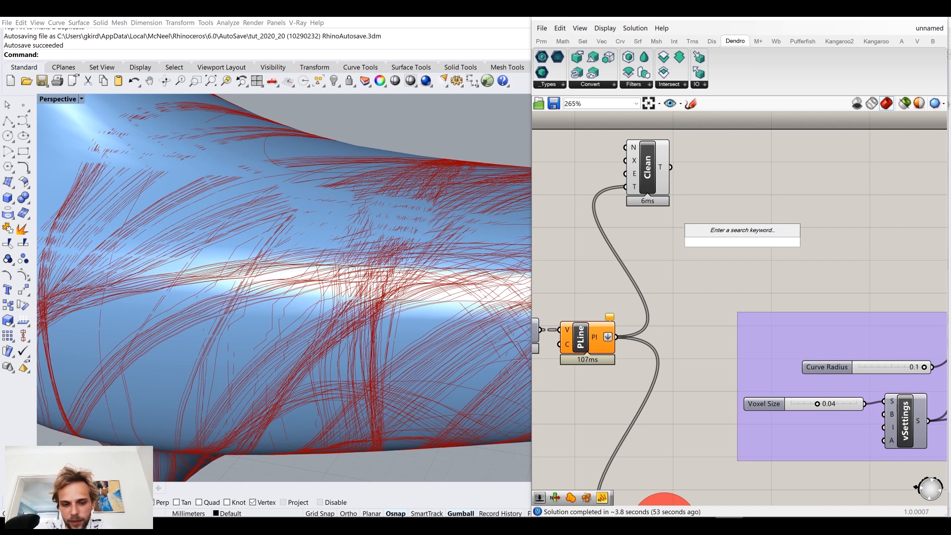
text(sli)
key(BackSpace)
key(BackSpace)
text(plit)
click(747, 201)
Step: Delete the Clean Tree component, feed the polylines into Split List, and wire its A output into the vCurve curve input
click(638, 184)
key(Delete)
drag(619, 336, 721, 235)
right_drag(659, 284, 635, 223)
scroll(635, 222, down, 3)
scroll(708, 220, up, 3)
drag(677, 190, 855, 268)
right_drag(663, 215, 808, 204)
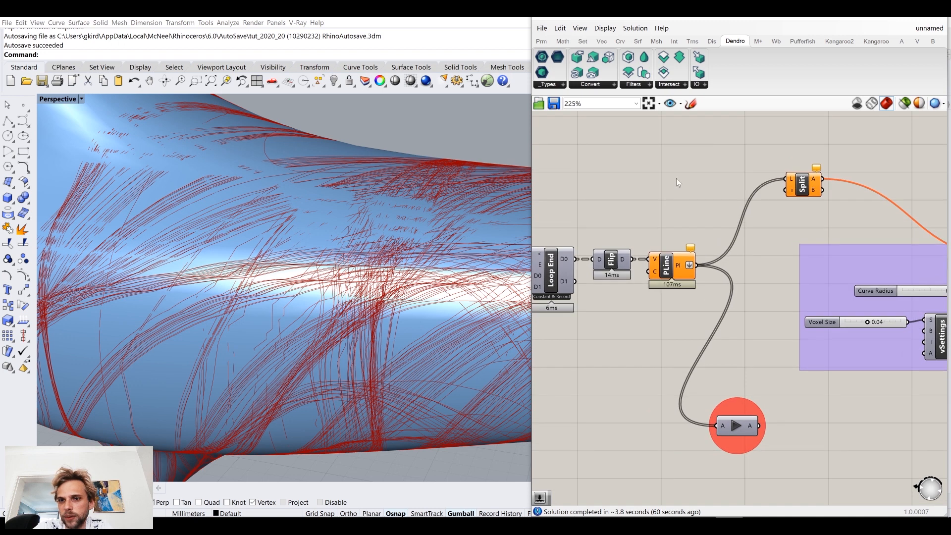
Step: Add an integer number slider ranging from 0 to 200 and wire it into the Split List index input
double_click(676, 177)
text(0.)
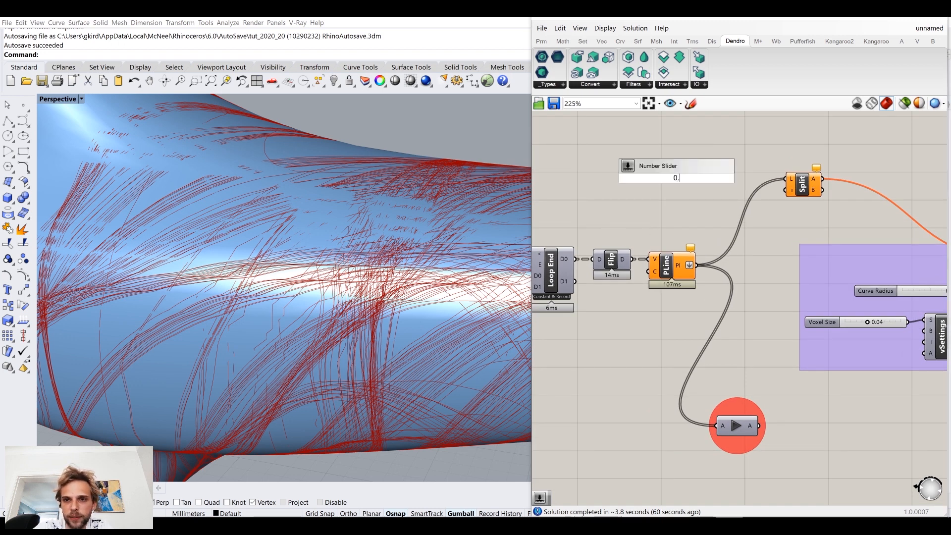
text(.200\)
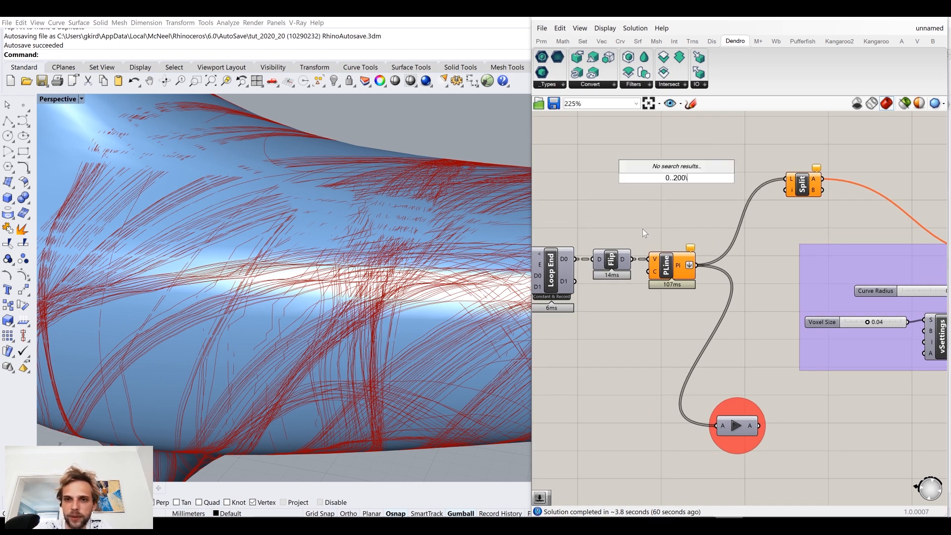
key(Return)
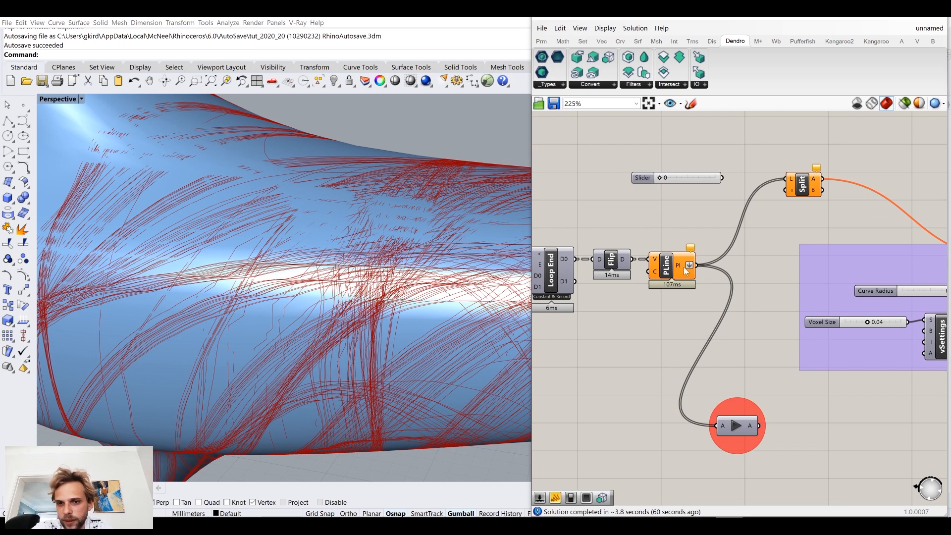
mouse_move(682, 269)
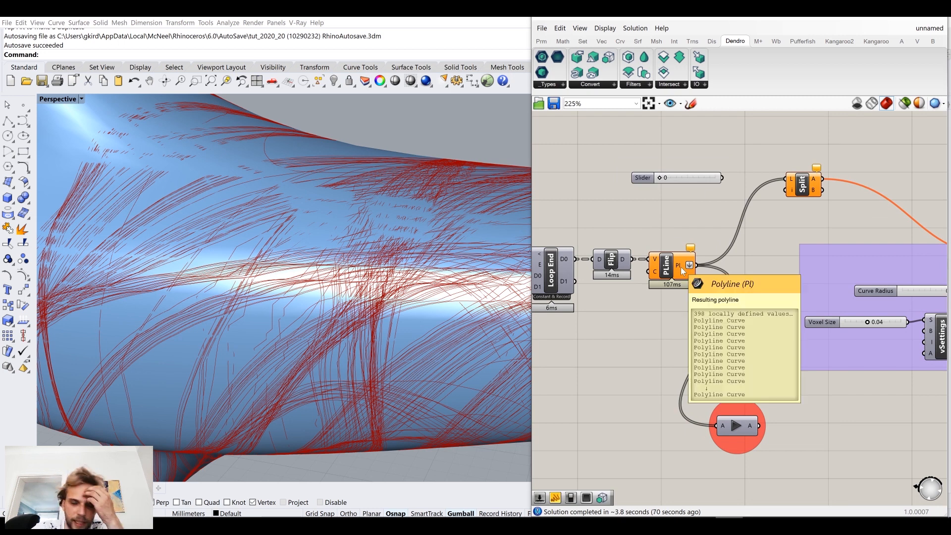
drag(722, 178, 786, 190)
mouse_move(692, 177)
mouse_down()
mouse_move(724, 189)
mouse_move(697, 191)
mouse_up()
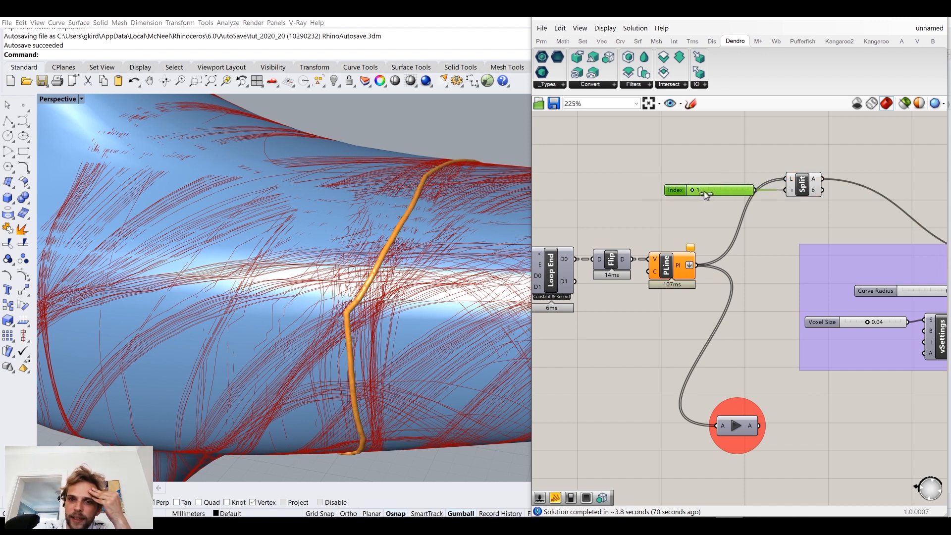
Step: Raise the Index slider to 100 and inspect the meshed trails around the dolphin
drag(703, 191, 707, 192)
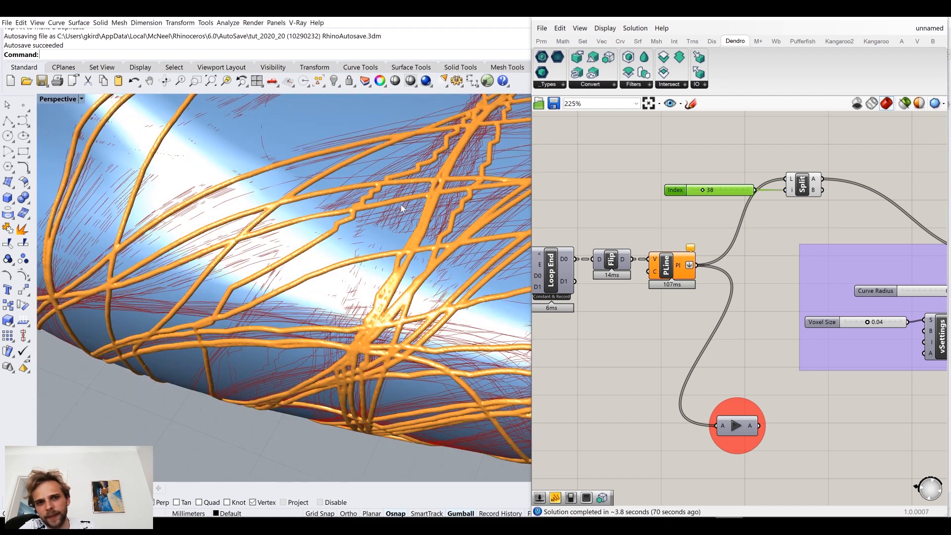
right_drag(402, 207, 456, 212)
scroll(709, 188, up, 2)
double_click(735, 189)
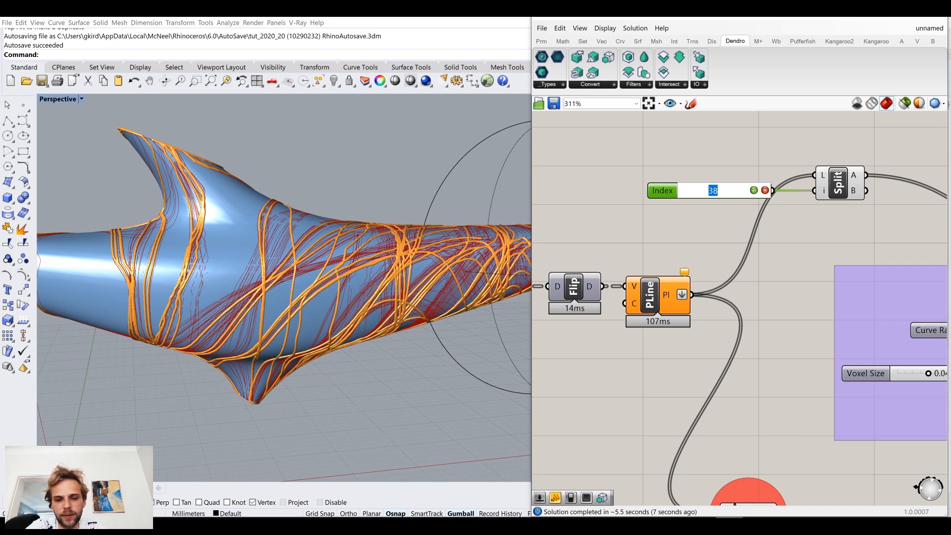
text(100)
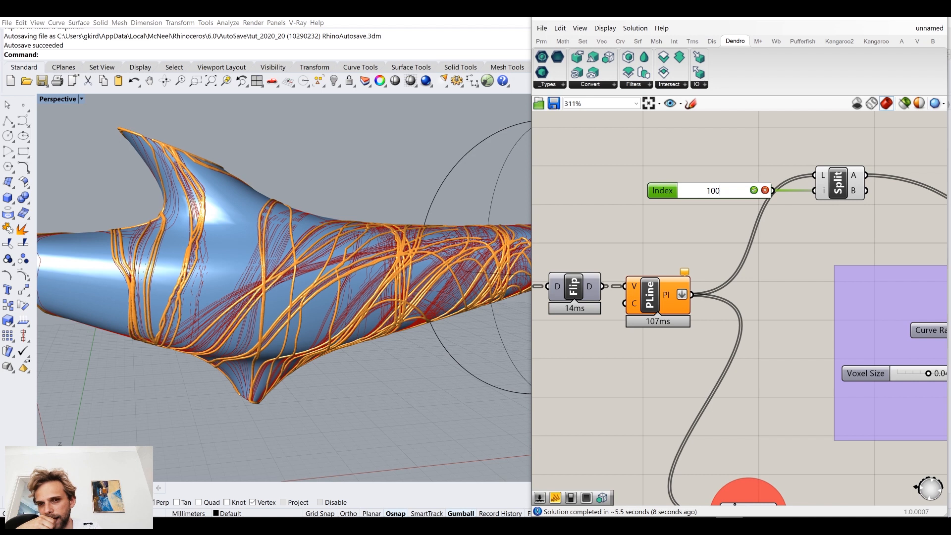
key(Return)
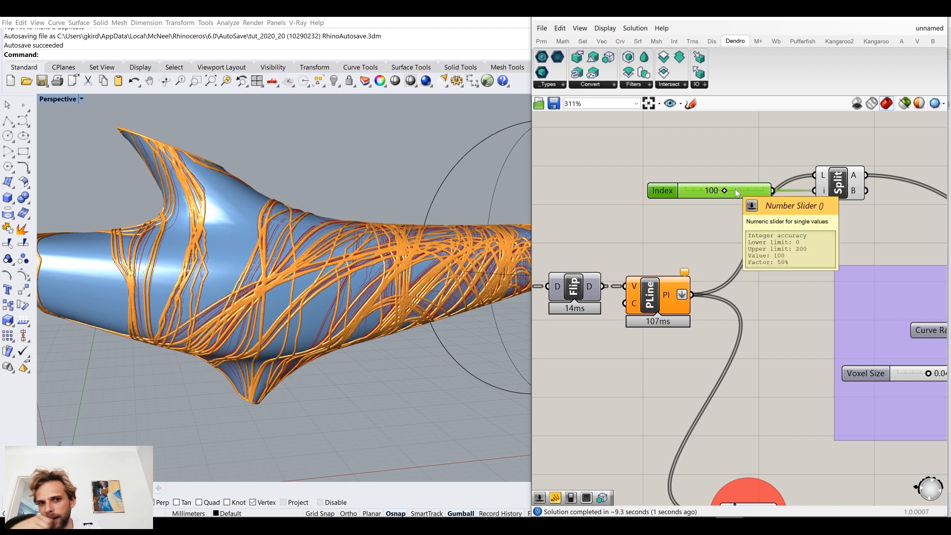
right_drag(376, 347, 327, 341)
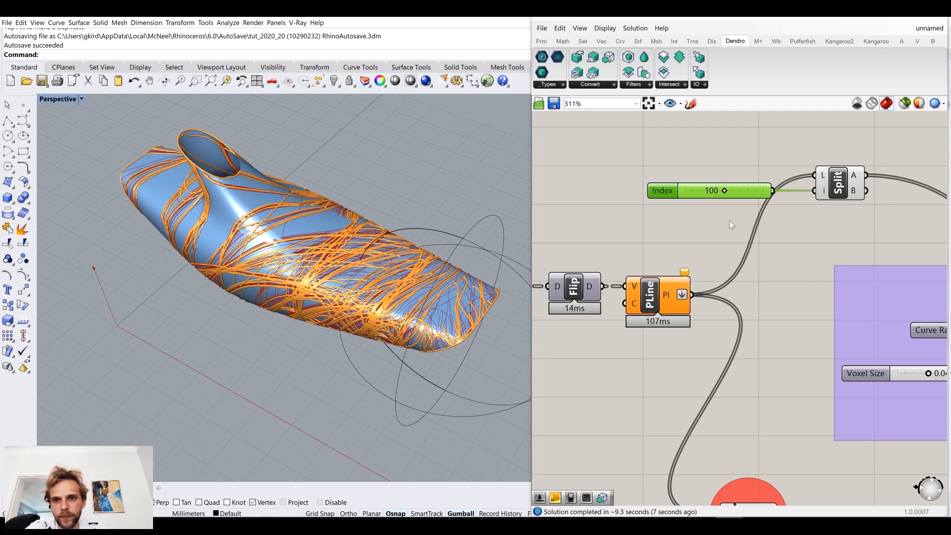
Step: Set the Index slider to 200 and inspect the meshed trails against the original polylines from the side
double_click(695, 213)
click(689, 189)
double_click(690, 191)
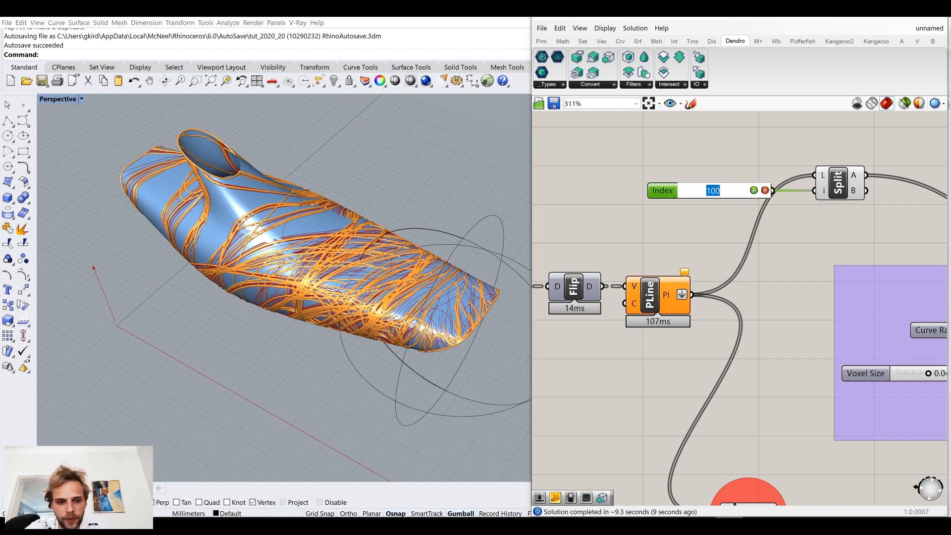
text(200)
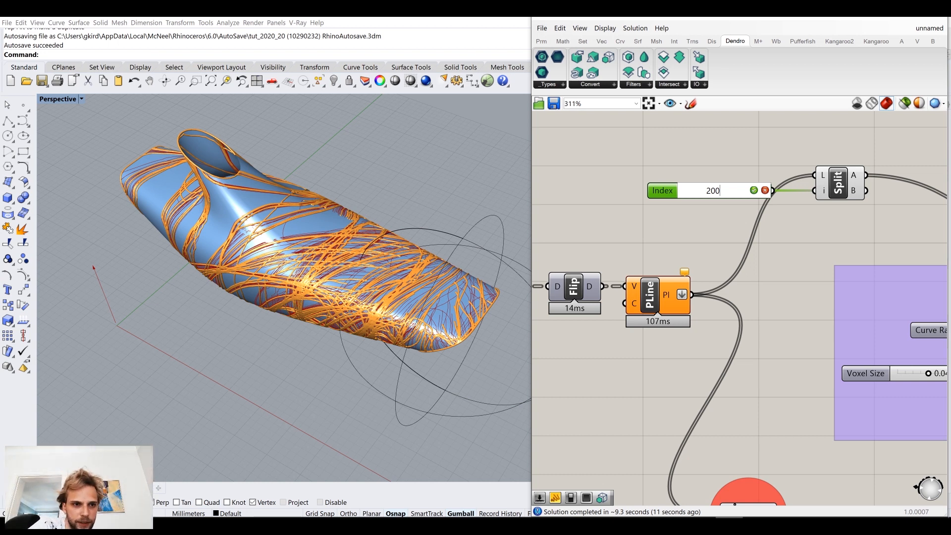
key(Return)
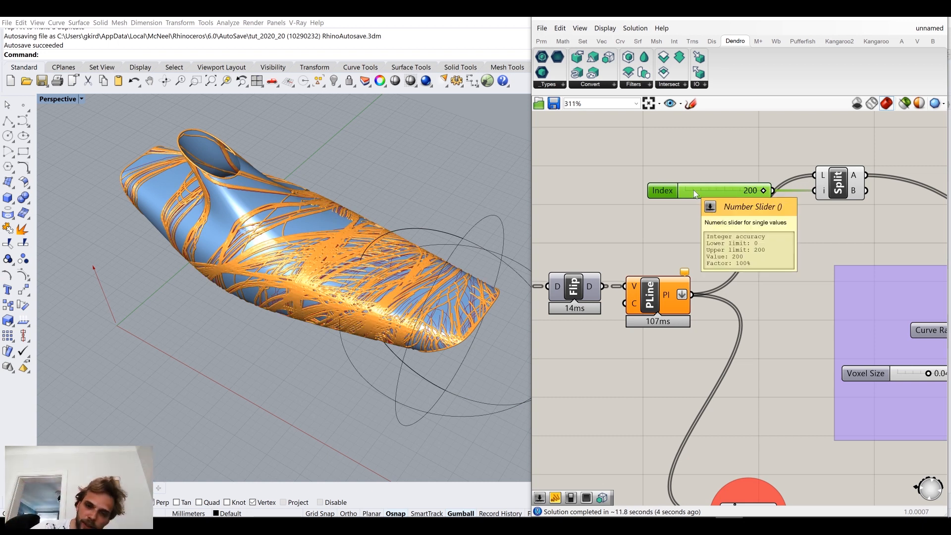
click(652, 295)
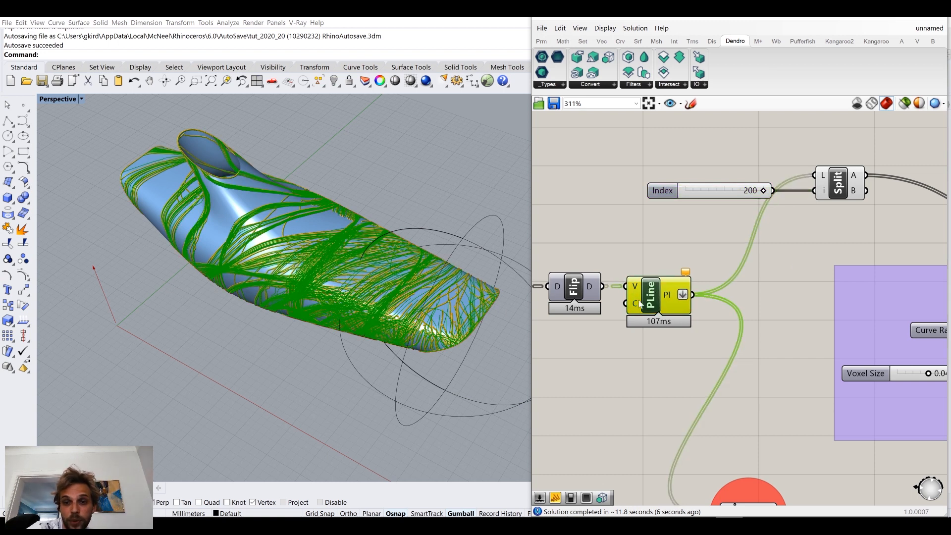
click(614, 269)
right_drag(248, 269, 346, 225)
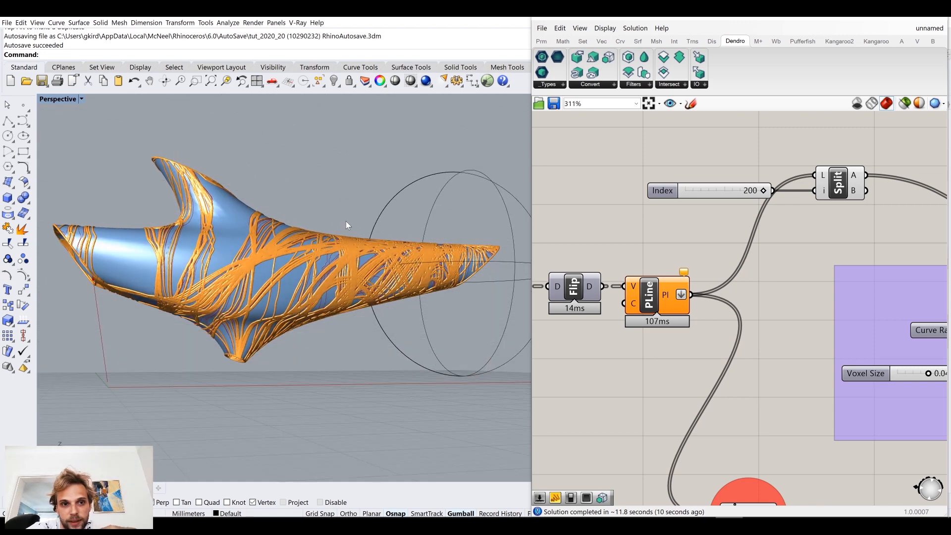
Step: Examine the meshed trails up close and from several sides of the dolphin
scroll(258, 218, up, 6)
right_drag(258, 217, 267, 284)
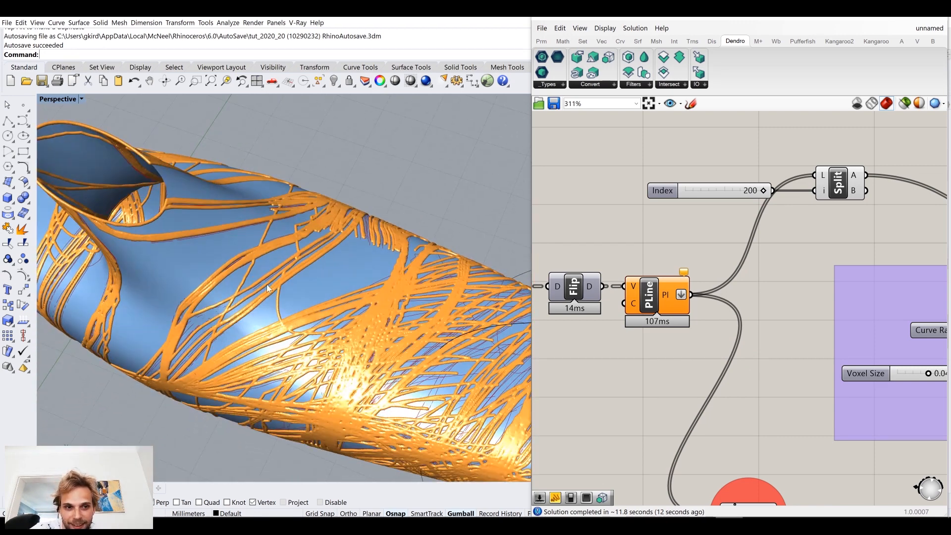
scroll(267, 284, down, 7)
right_drag(350, 273, 369, 220)
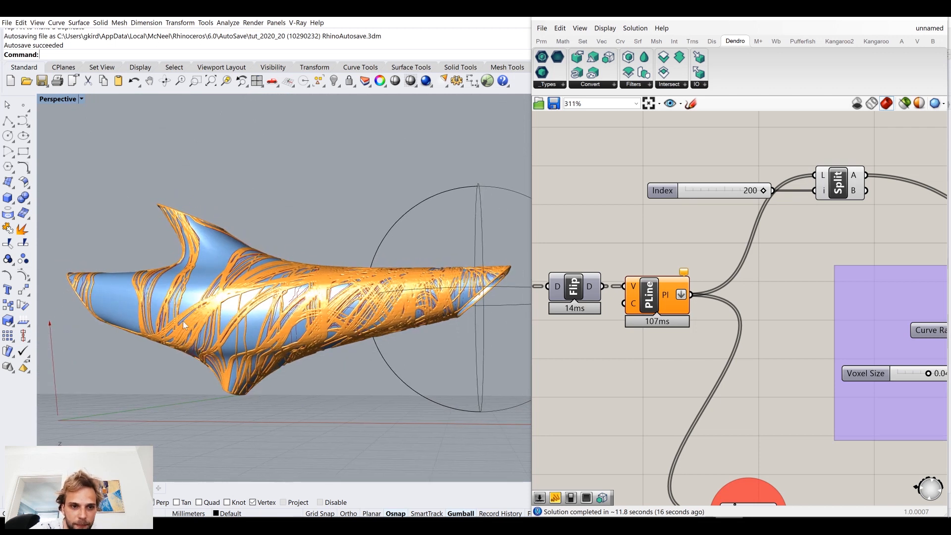
scroll(183, 321, up, 6)
scroll(195, 323, down, 4)
Step: Turn off the preview of the polyline component and the other helper components in the definition
click(646, 297)
middle_click(631, 258)
click(619, 248)
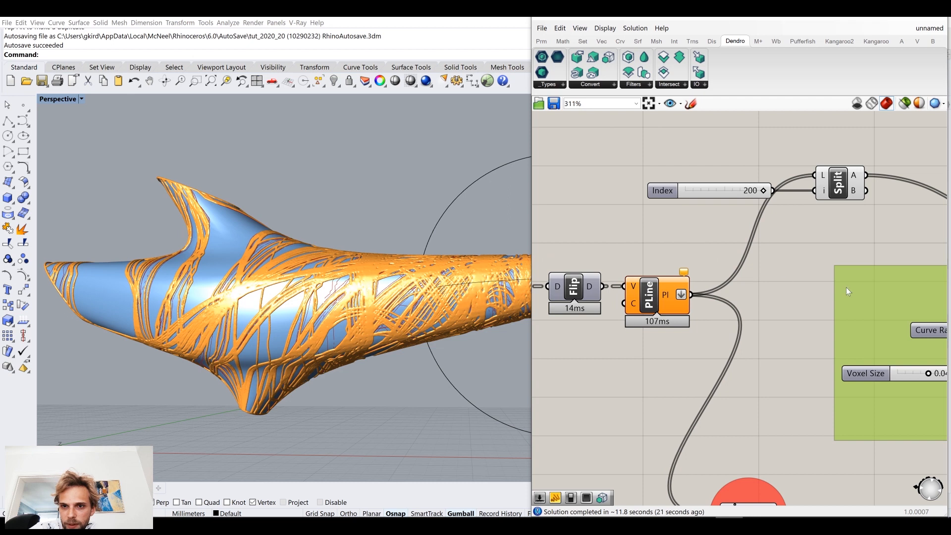
scroll(846, 287, down, 10)
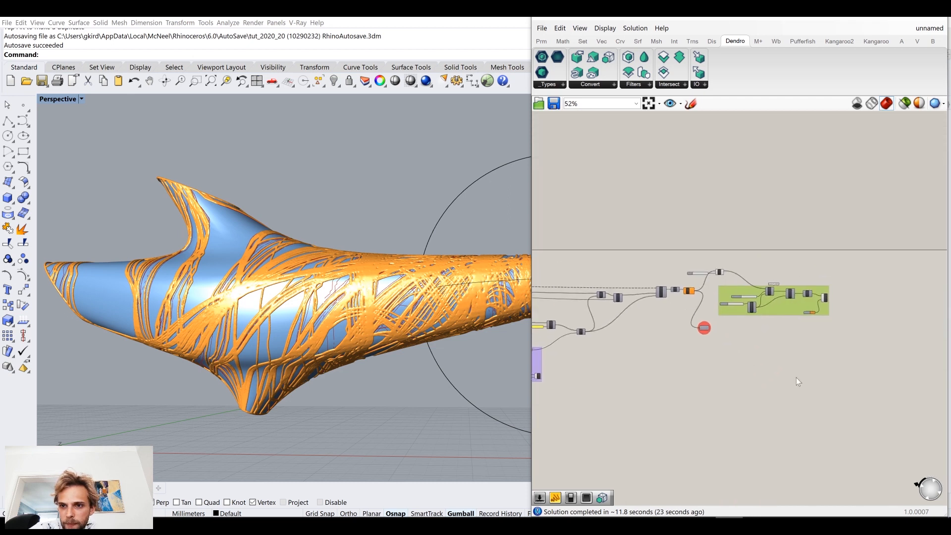
drag(797, 375, 578, 233)
middle_click(648, 217)
click(674, 191)
click(727, 176)
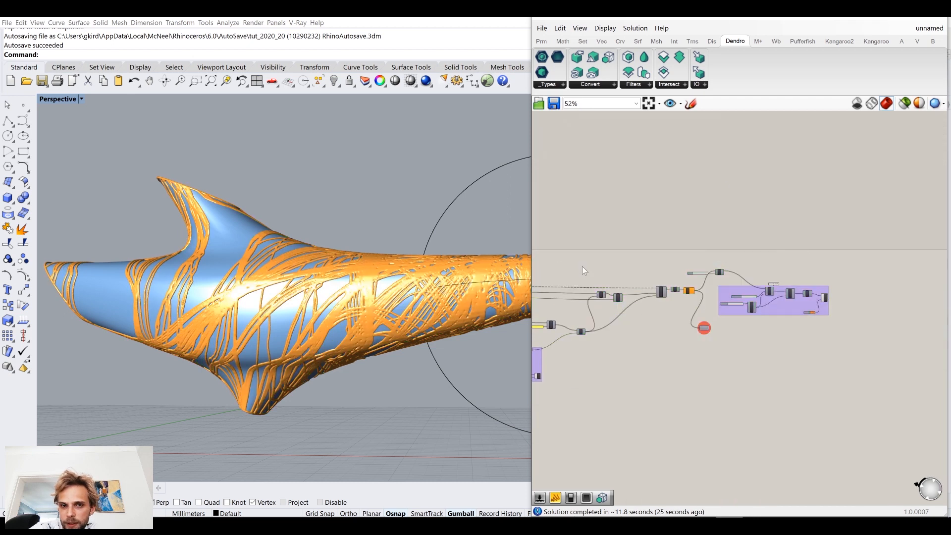
Step: Save the Grasshopper definition under the file name tut_2020_20
right_drag(372, 271, 325, 260)
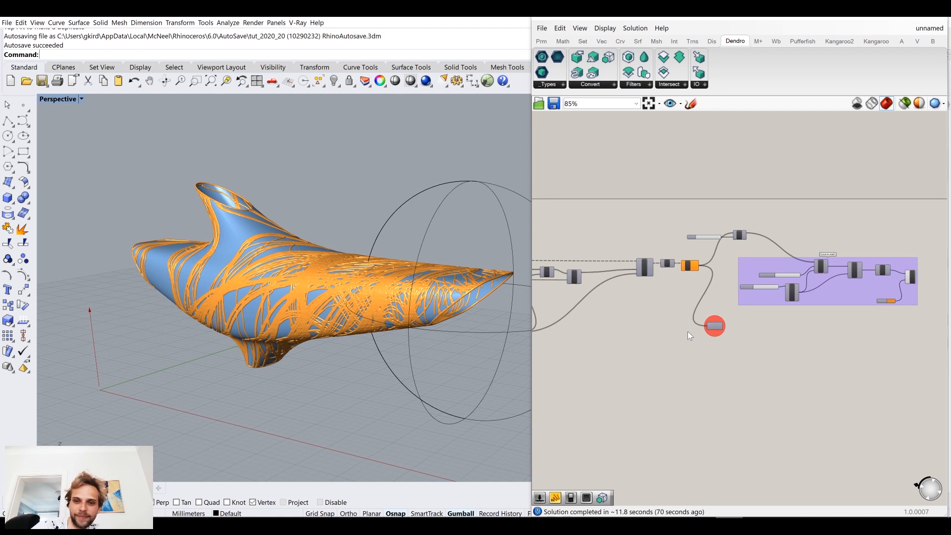
scroll(687, 332, up, 4)
key(ctrl+s)
text(tut_2020_)
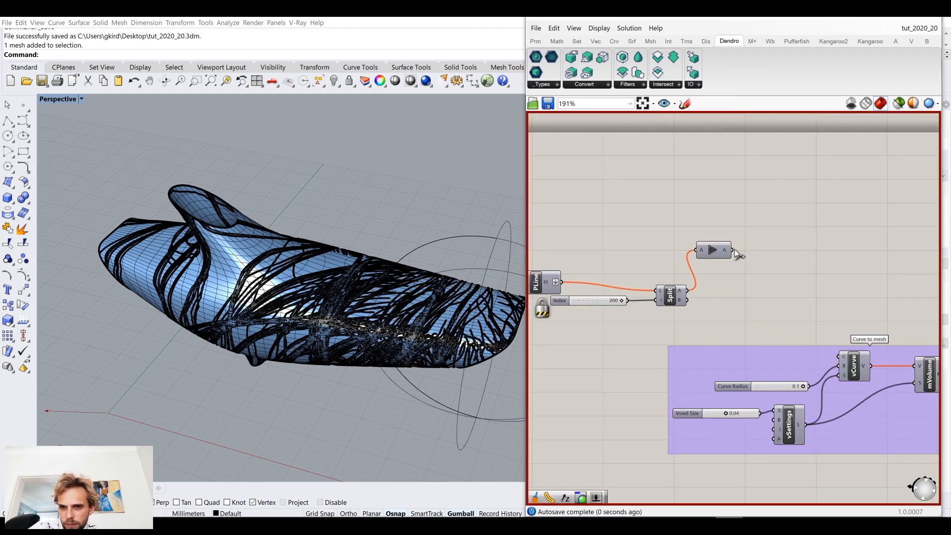
scroll(792, 269, down, 3)
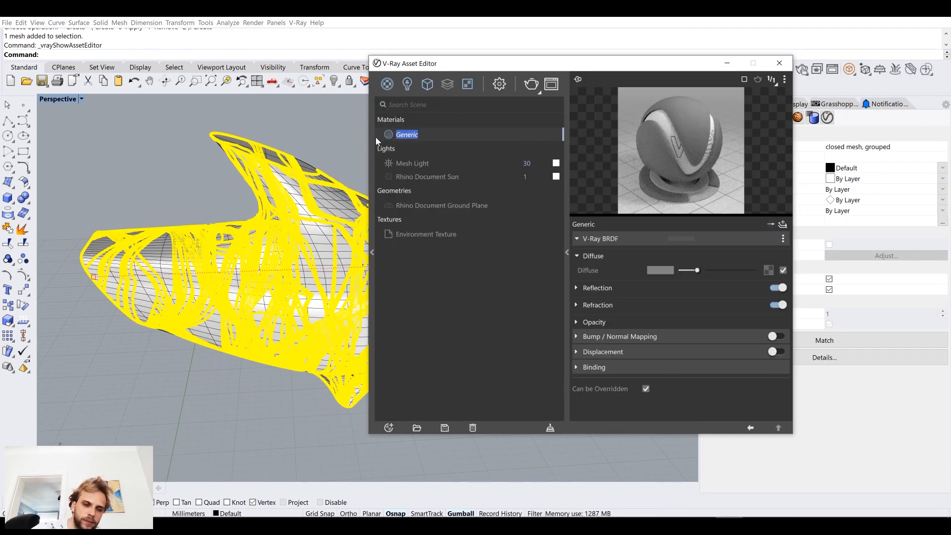
Step: Frame the dolphin obliquely from above in the perspective view and start a V-Ray render at 1920 x 1080
click(500, 84)
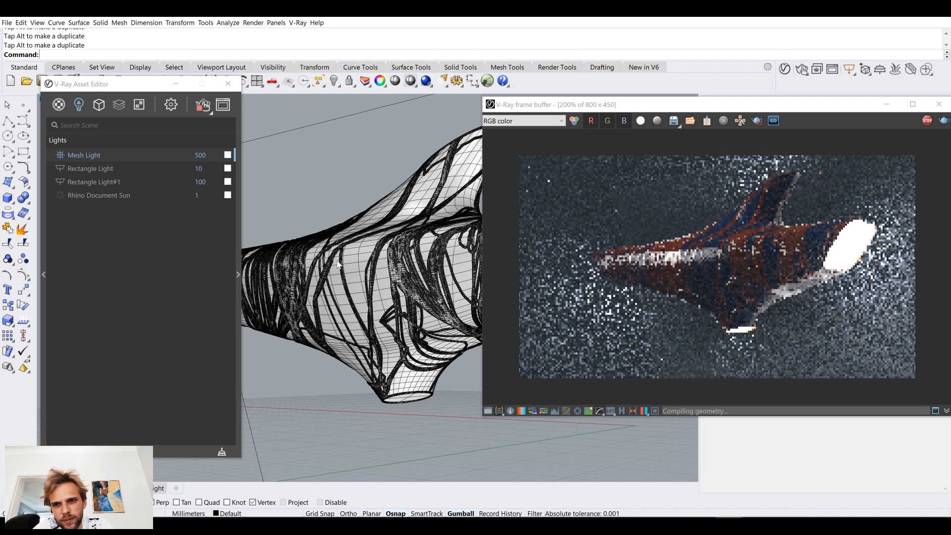
right_drag(338, 264, 424, 300)
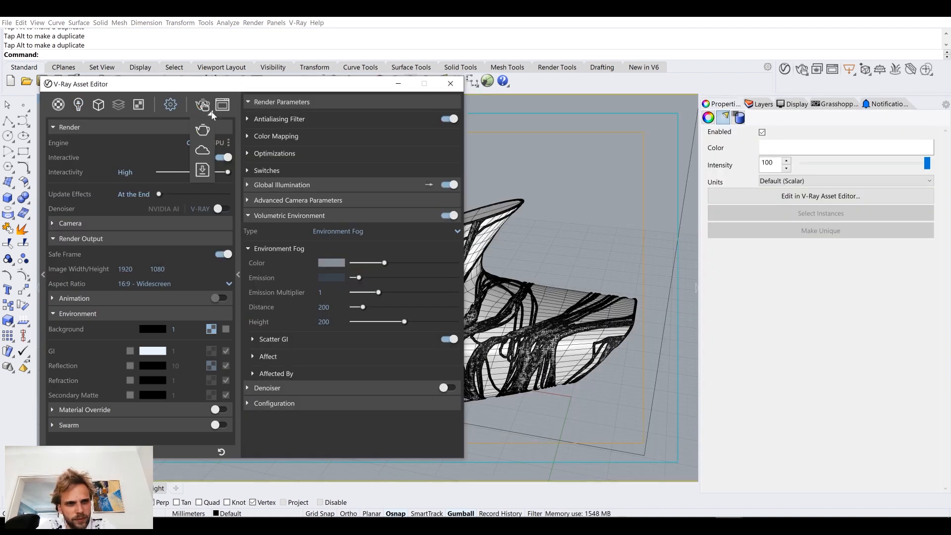
click(203, 105)
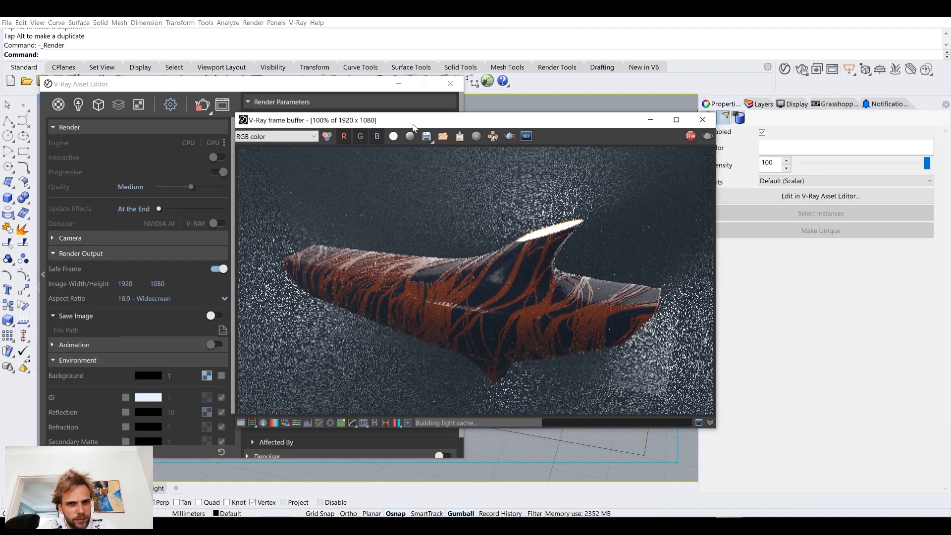